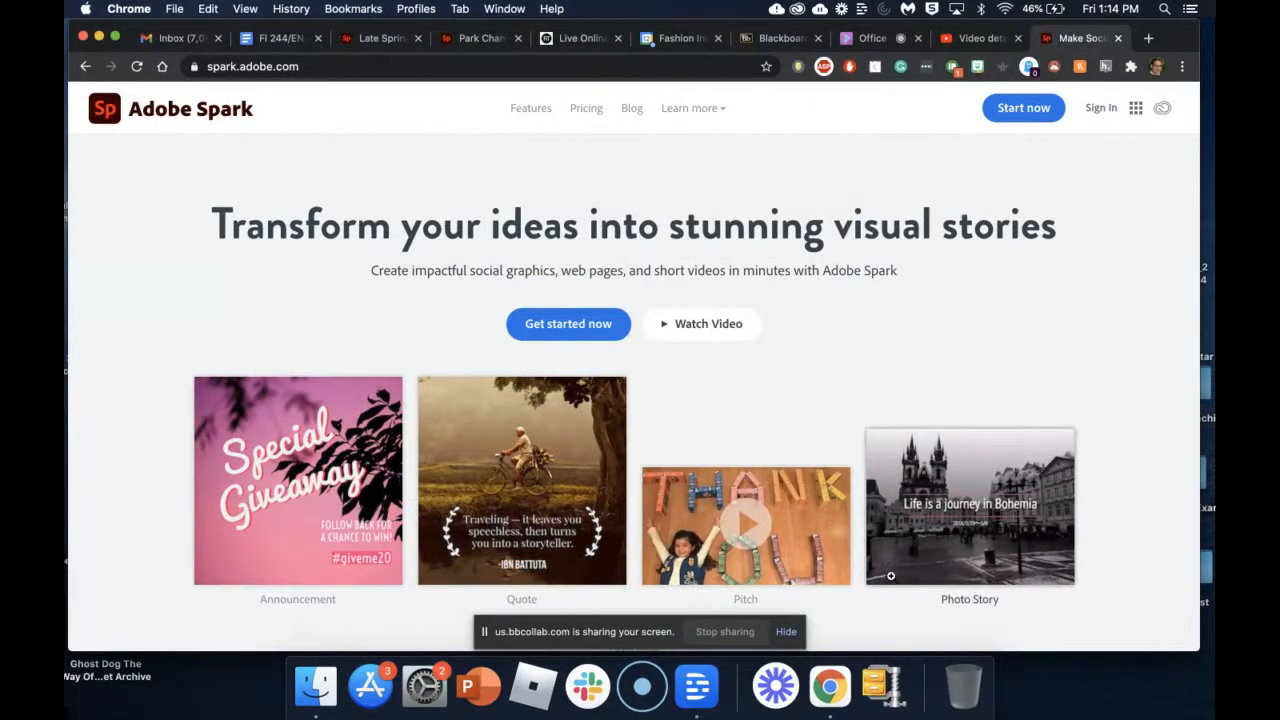
Step: Hide the 'us.bbcollab.com is sharing your screen' bar over the Spark home page
{"action": "left_click", "coordinate": [787, 632]}
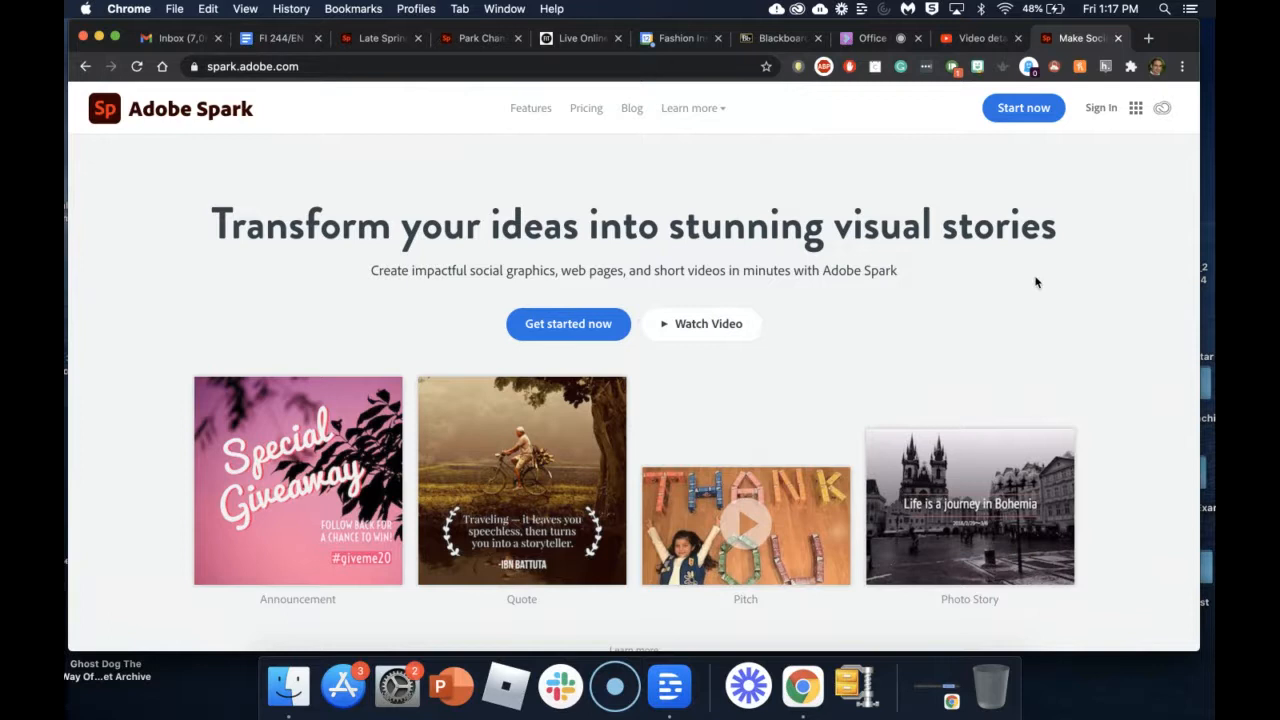
Step: Bring up the Welcome to Adobe Spark sign-in options from the homepage's Sign In link
{"action": "left_click", "coordinate": [1104, 109]}
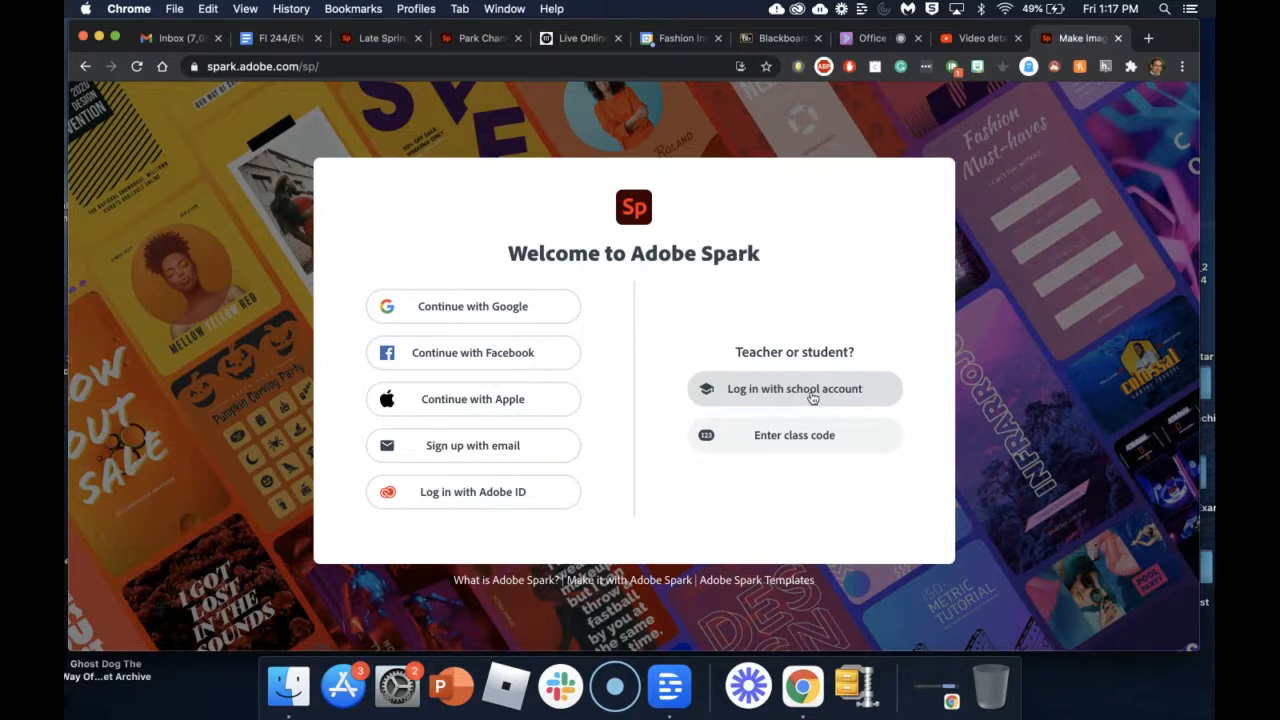
Step: Log in with a school account, continuing with the prefilled e-mail as a Company or School Account
{"action": "left_click", "coordinate": [812, 396]}
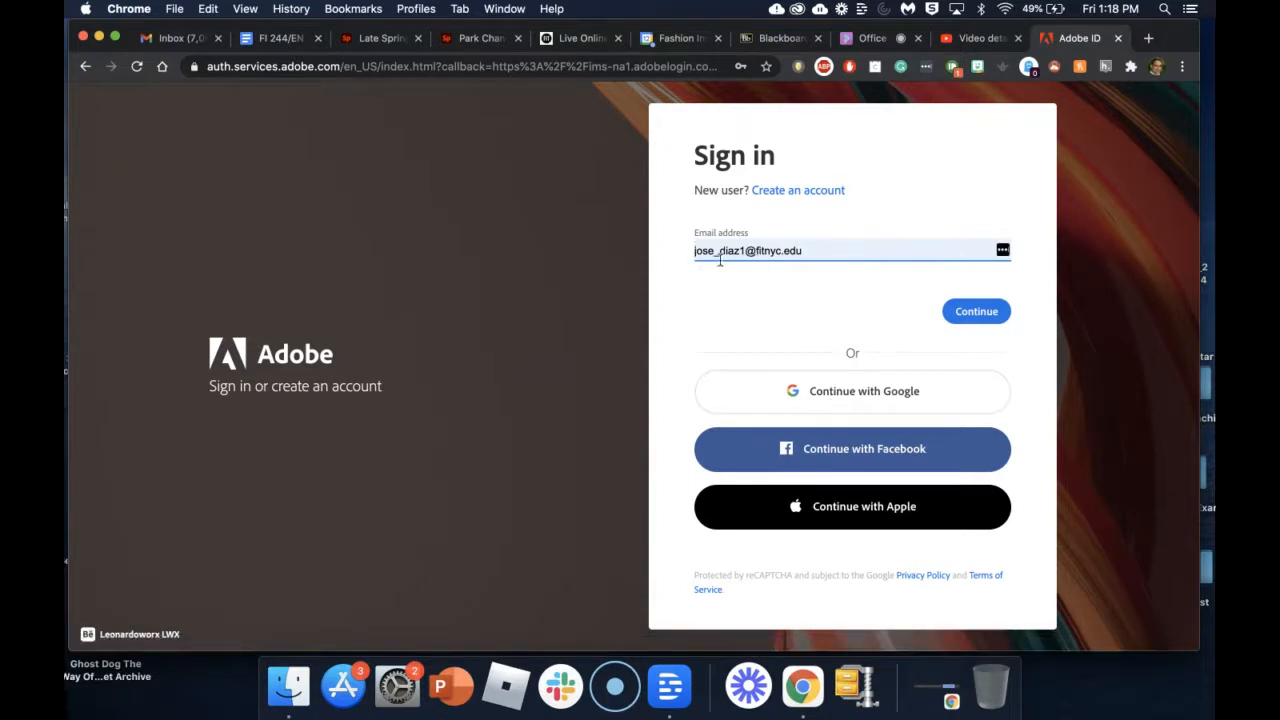
{"action": "left_click", "coordinate": [975, 313]}
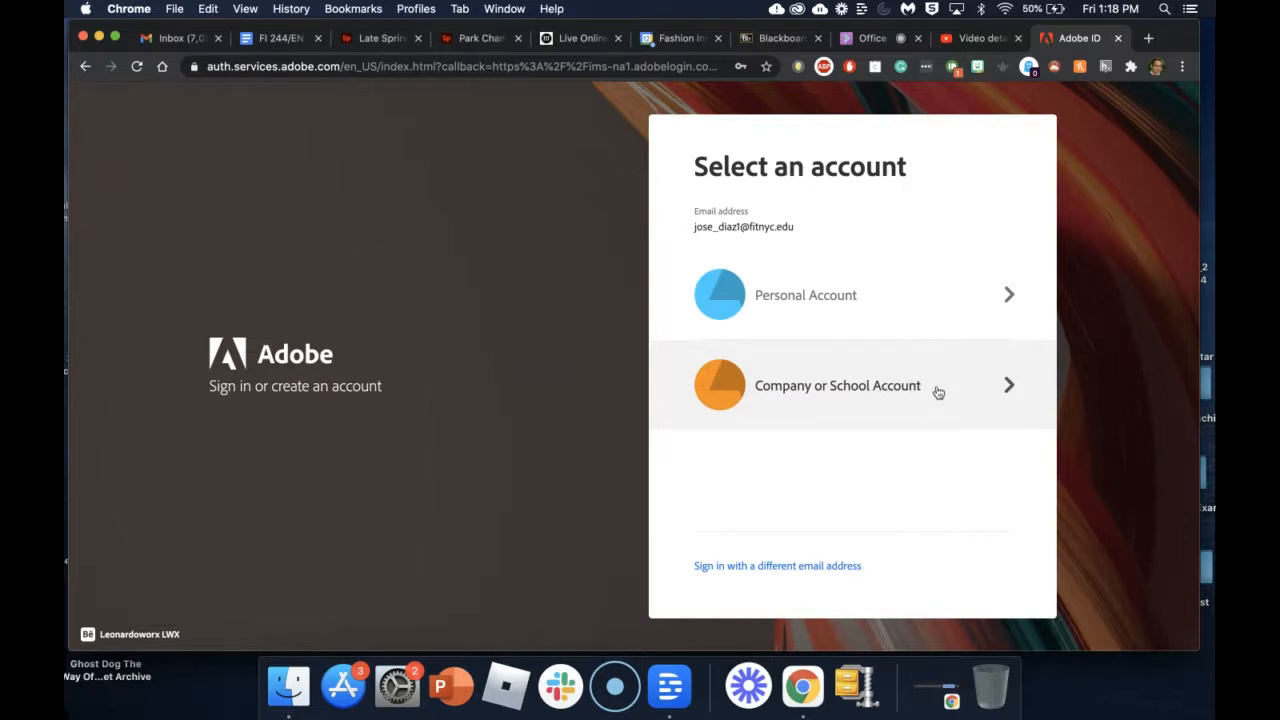
{"action": "left_click", "coordinate": [905, 395]}
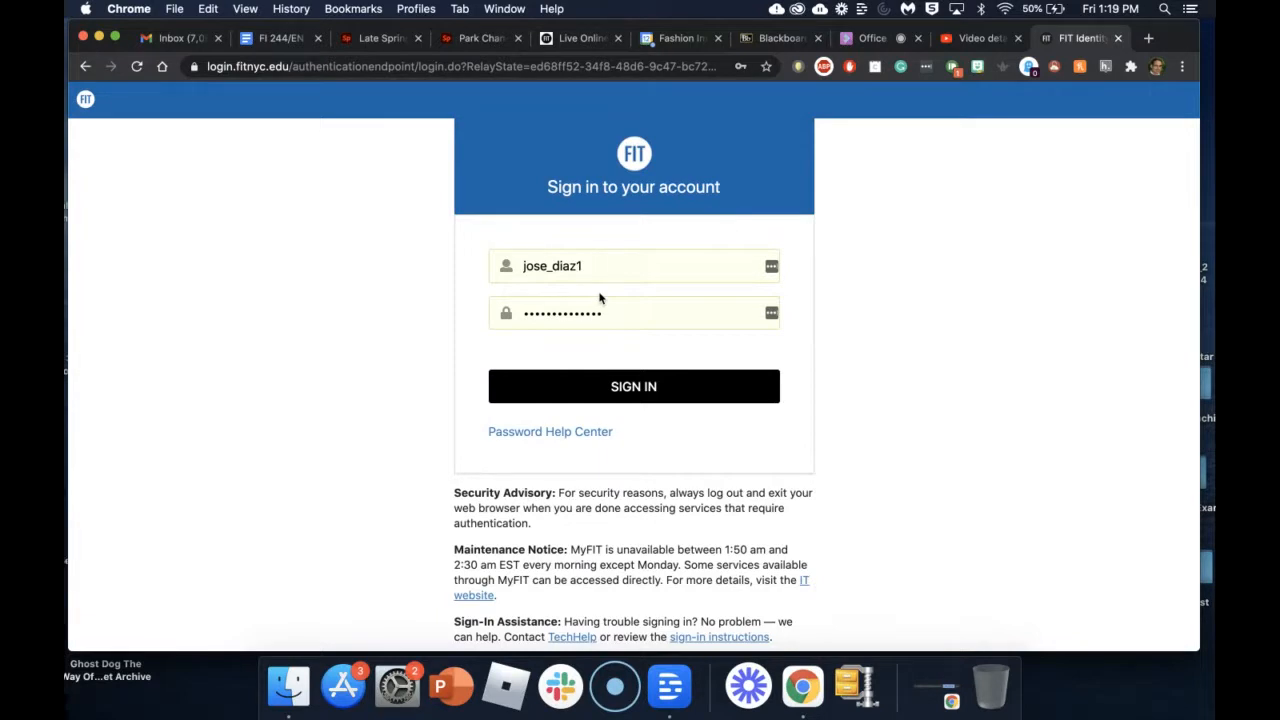
{"action": "left_click", "coordinate": [624, 390]}
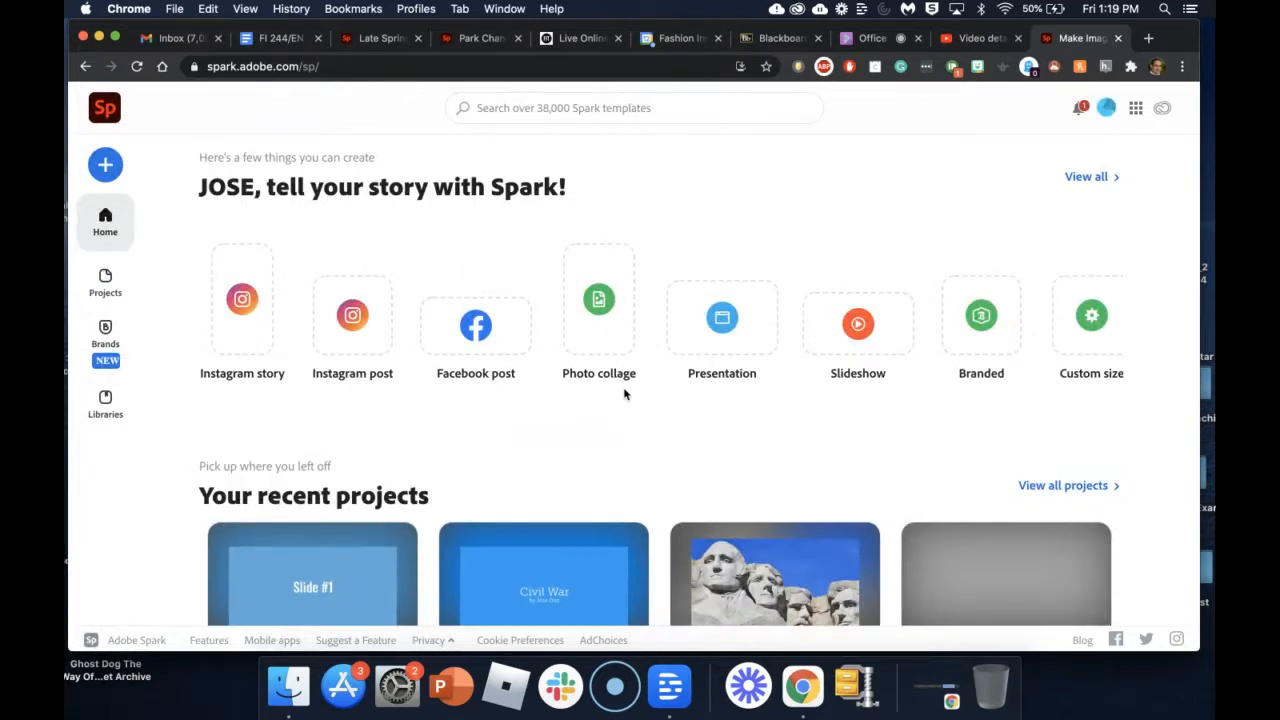
{"action": "scroll", "coordinate": [624, 394], "scroll_direction": "down", "scroll_amount": 5}
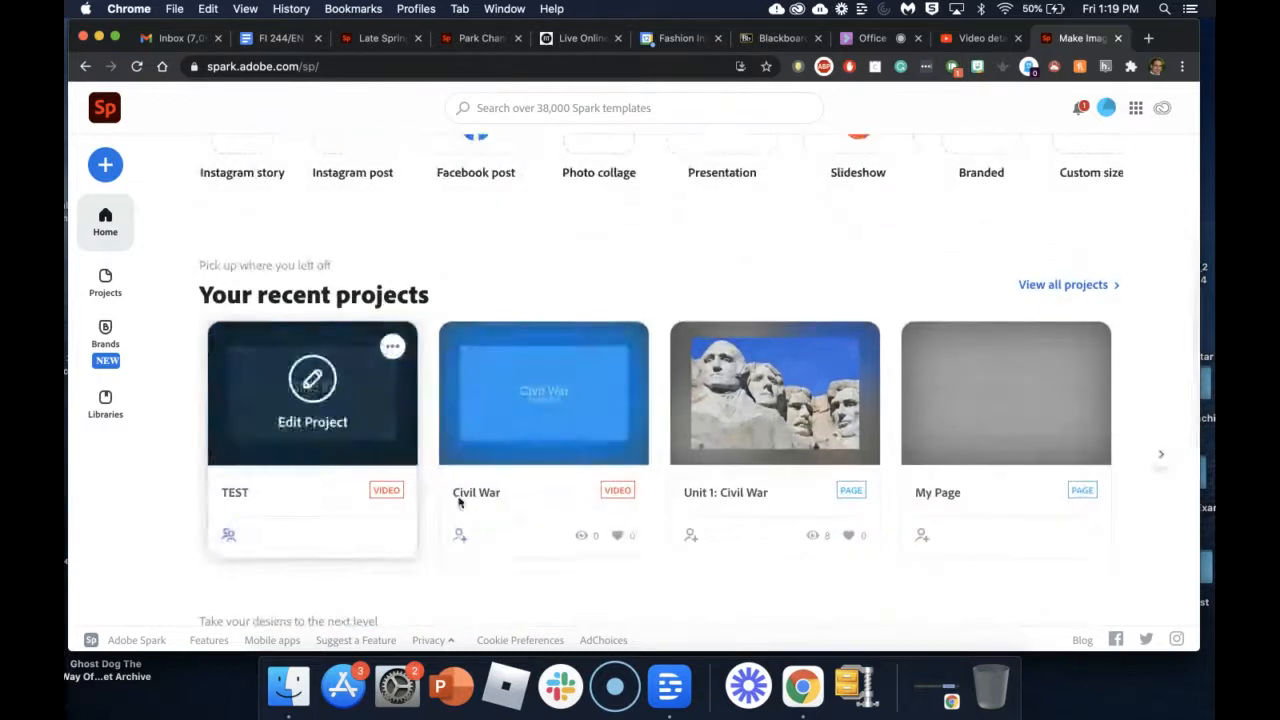
{"action": "mouse_move", "coordinate": [911, 419]}
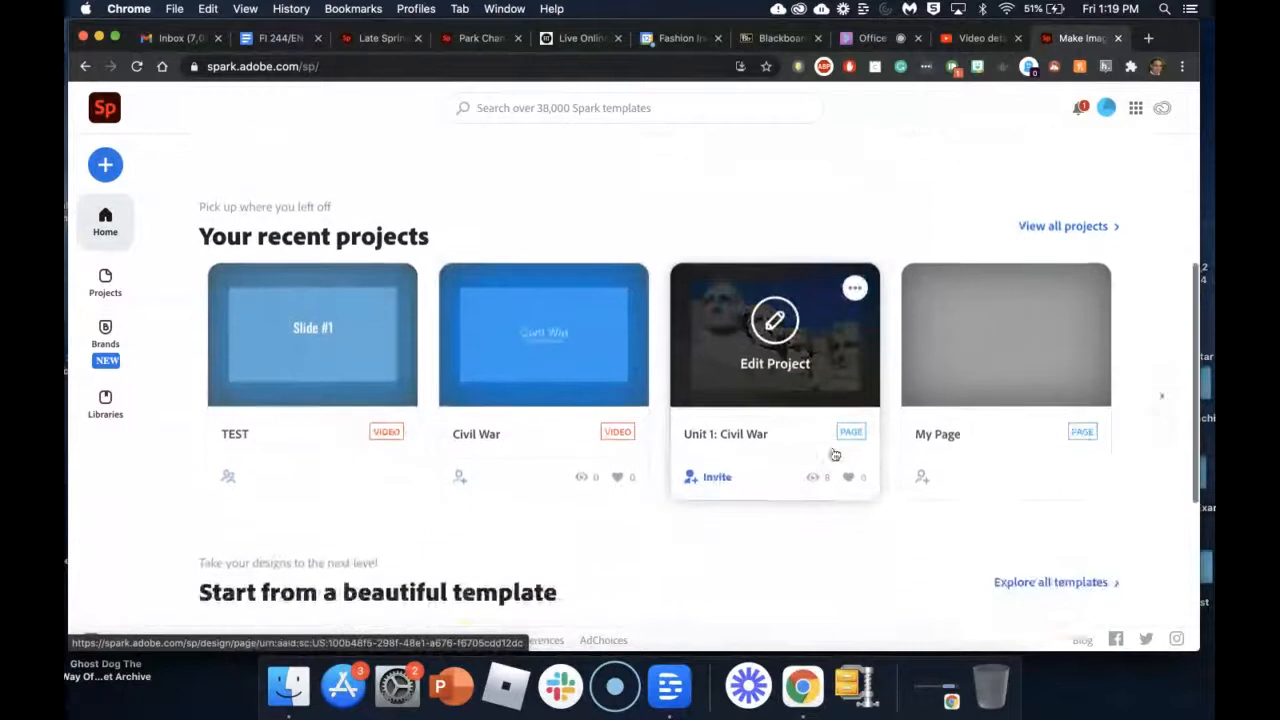
{"action": "scroll", "coordinate": [831, 451], "scroll_direction": "down", "scroll_amount": 1}
{"action": "mouse_move", "coordinate": [523, 381]}
{"action": "scroll", "coordinate": [558, 397], "scroll_direction": "up", "scroll_amount": 5}
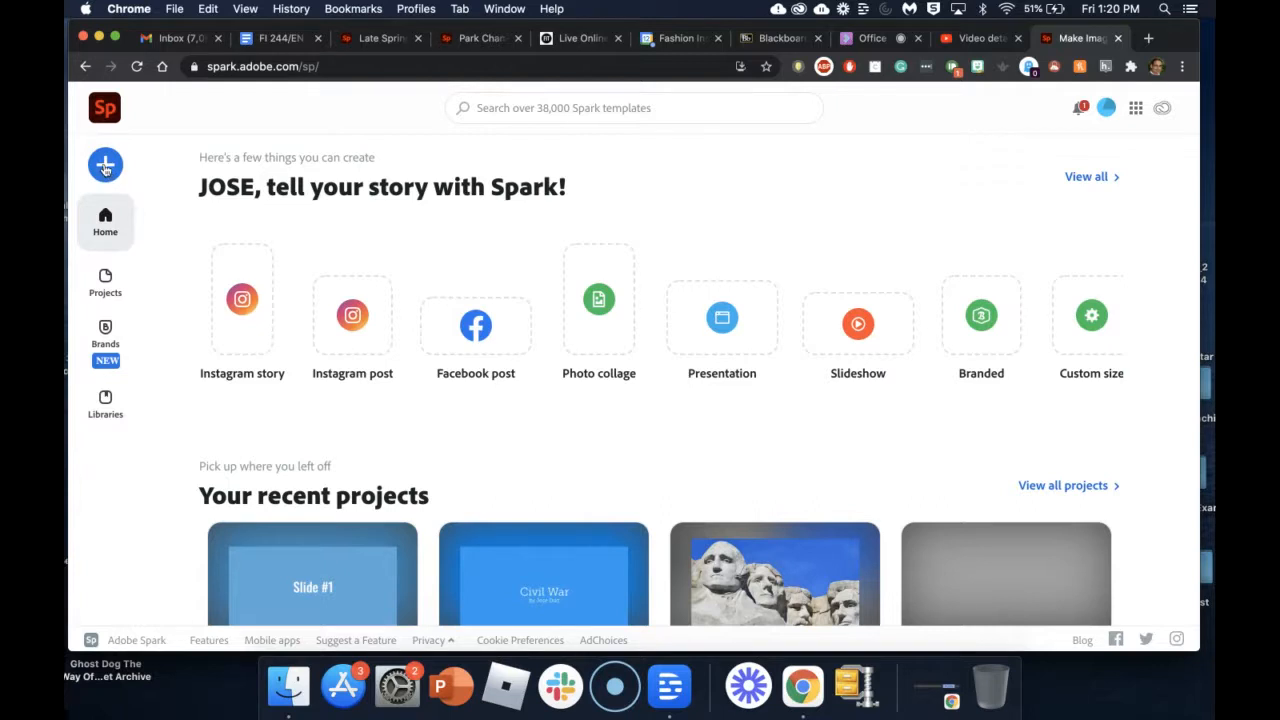
Step: Show the new-project menu listing Flyer through Web page, Video and Custom size graphic
{"action": "left_click", "coordinate": [105, 168]}
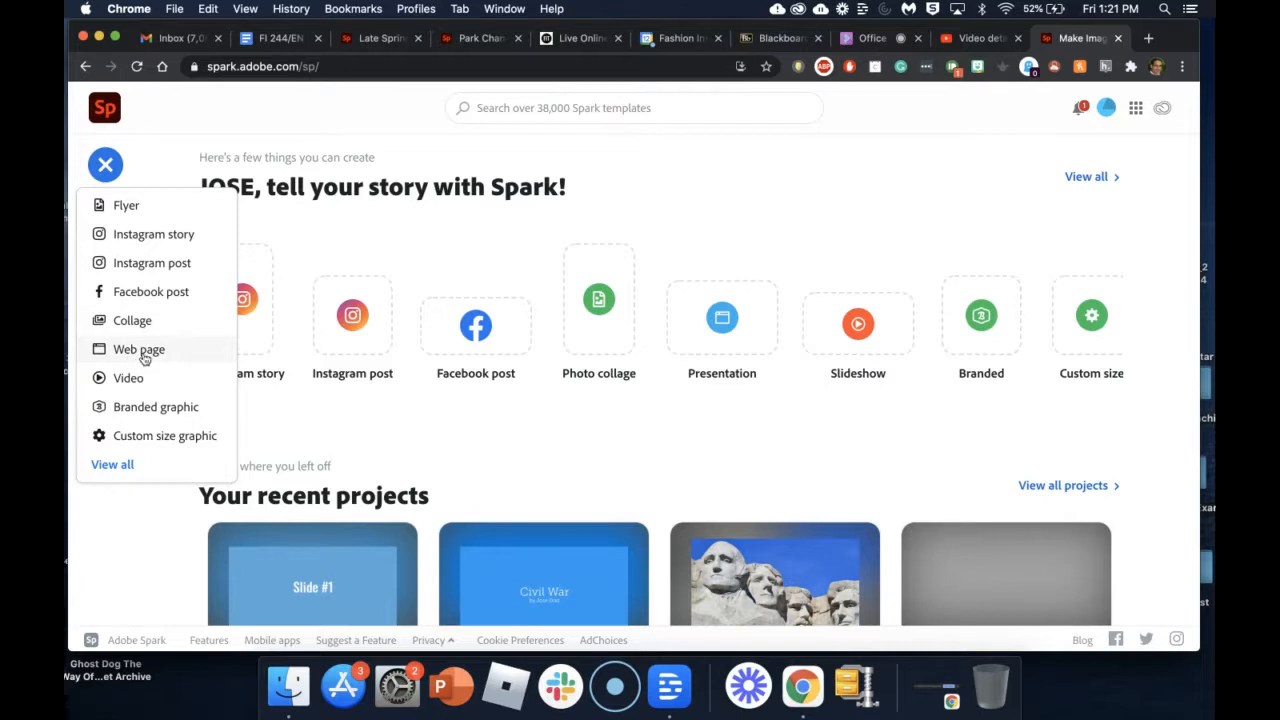
Step: Create a new Web page project, opening a blank Spark Page in the editor
{"action": "left_click", "coordinate": [131, 352]}
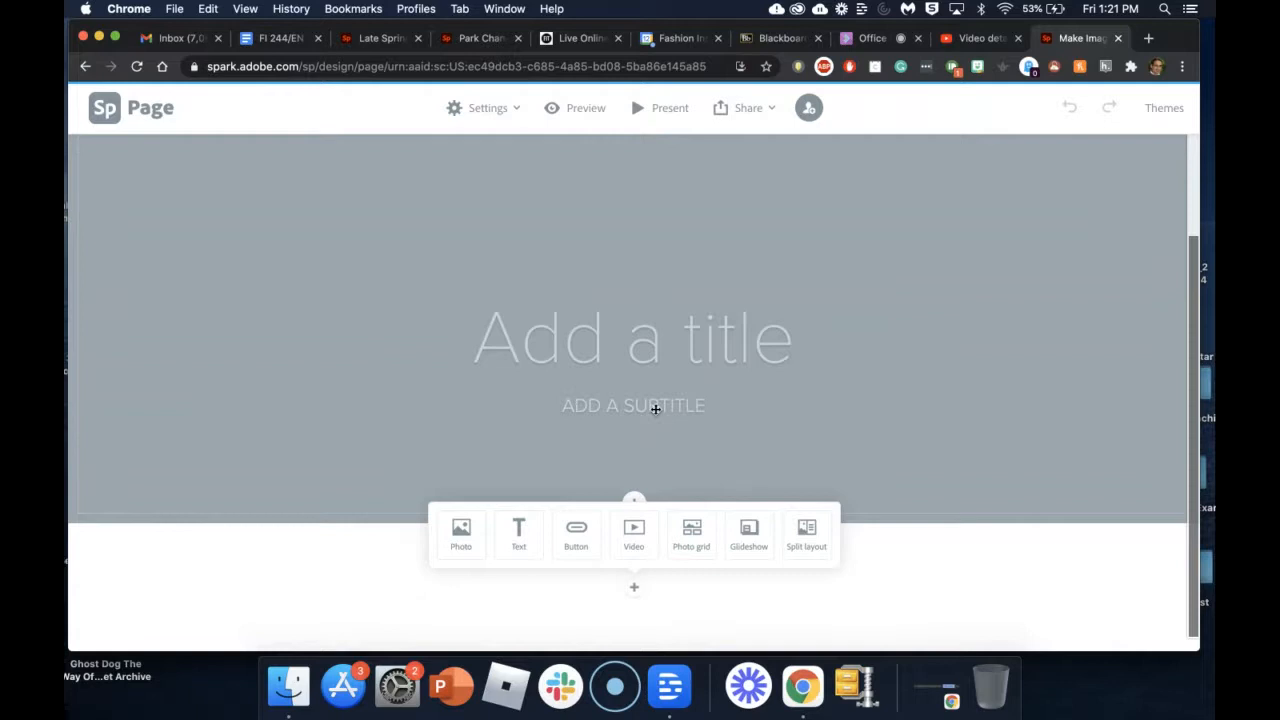
Step: Enter the title 'Unit 1: Civil War' and choose to add a Photo below the header
{"action": "left_click", "coordinate": [569, 347]}
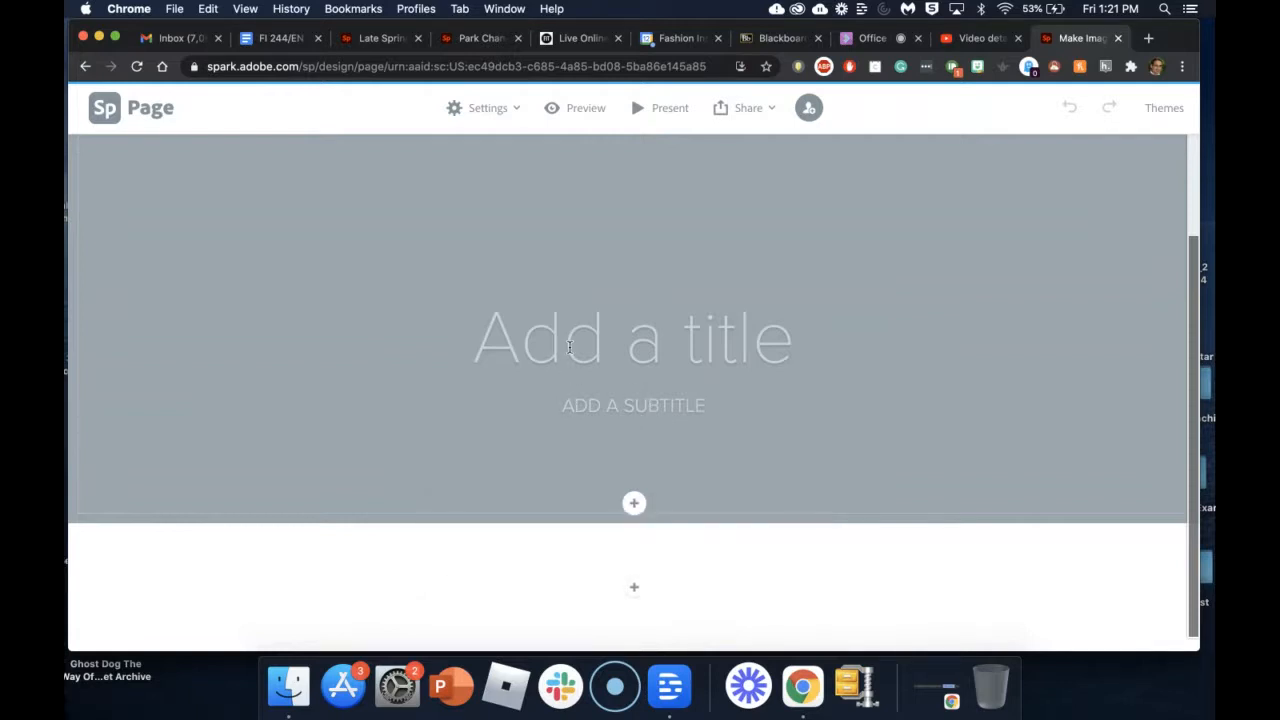
{"action": "type", "text": "Unit 1"}
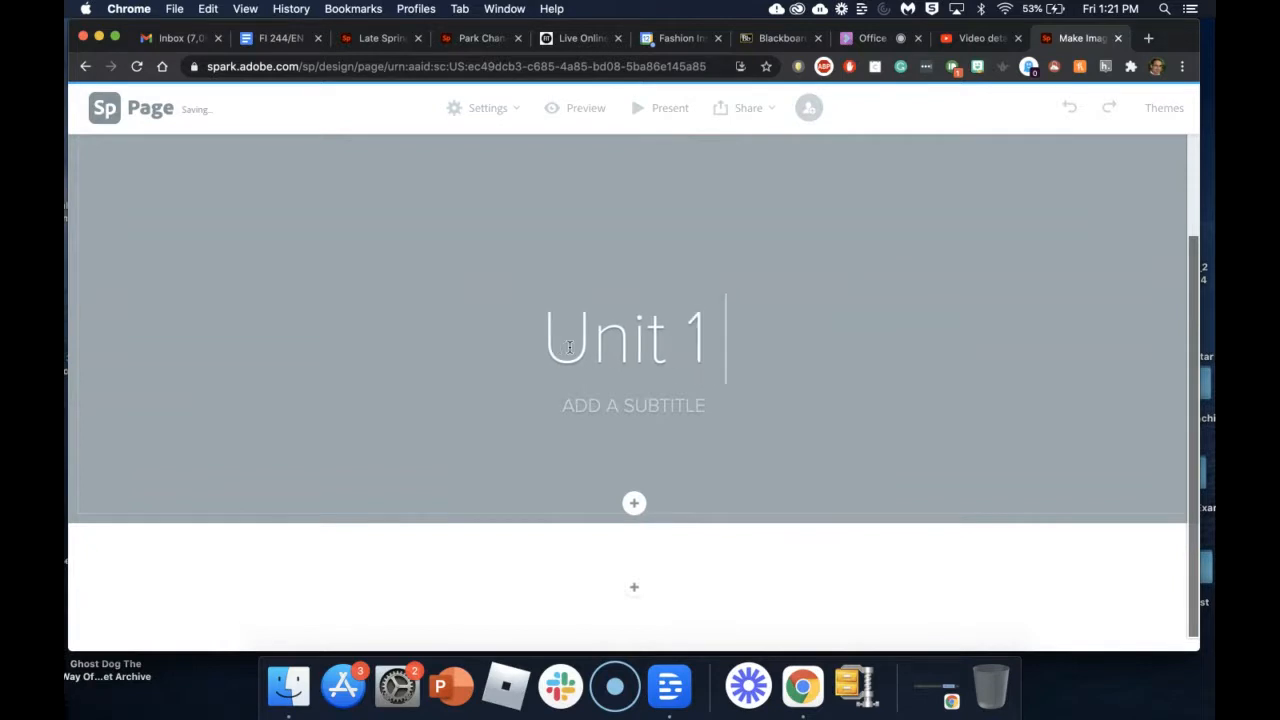
{"action": "type", "text": ";"}
{"action": "key", "text": "BackSpace"}
{"action": "type", "text": ": "}
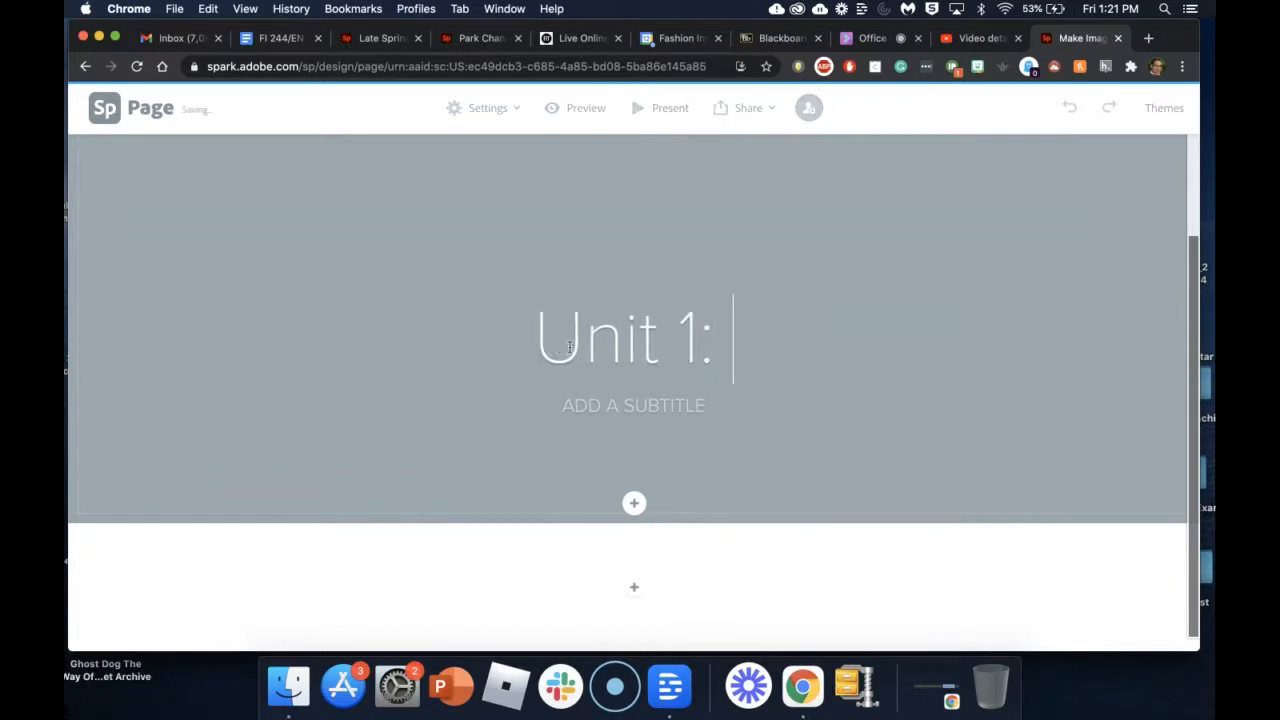
{"action": "type", "text": "Civil War"}
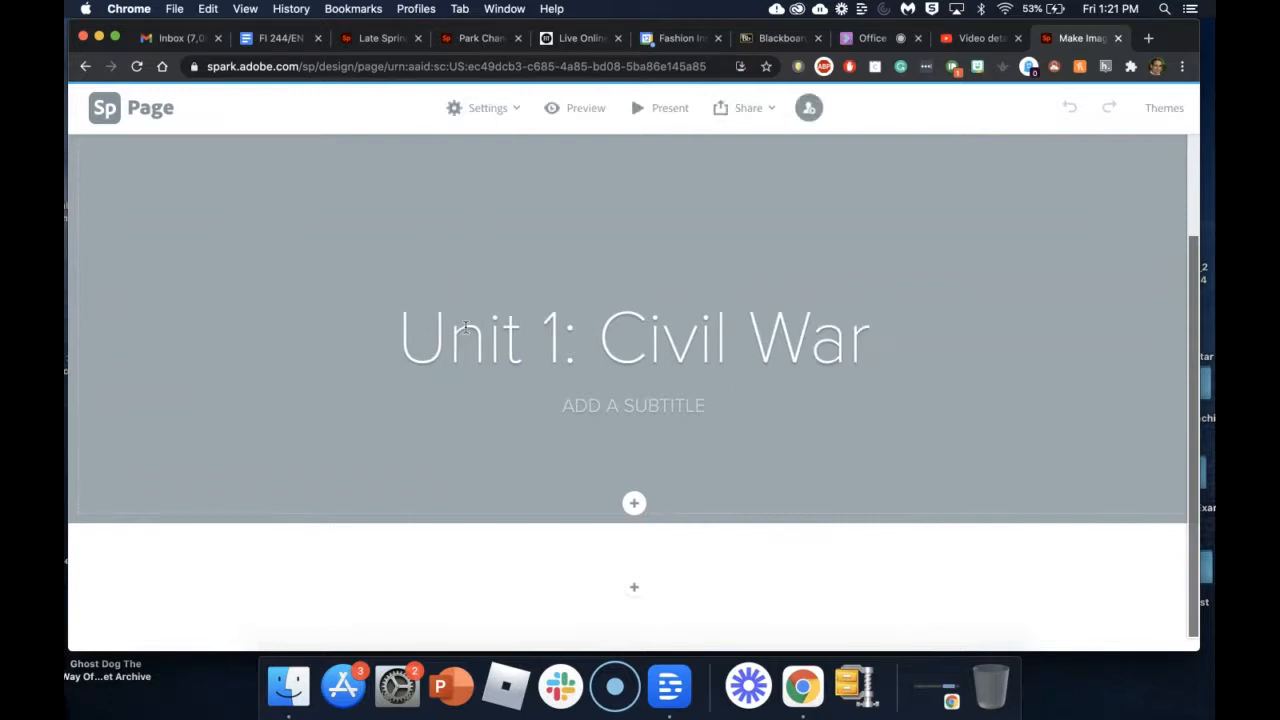
{"action": "left_click", "coordinate": [668, 263]}
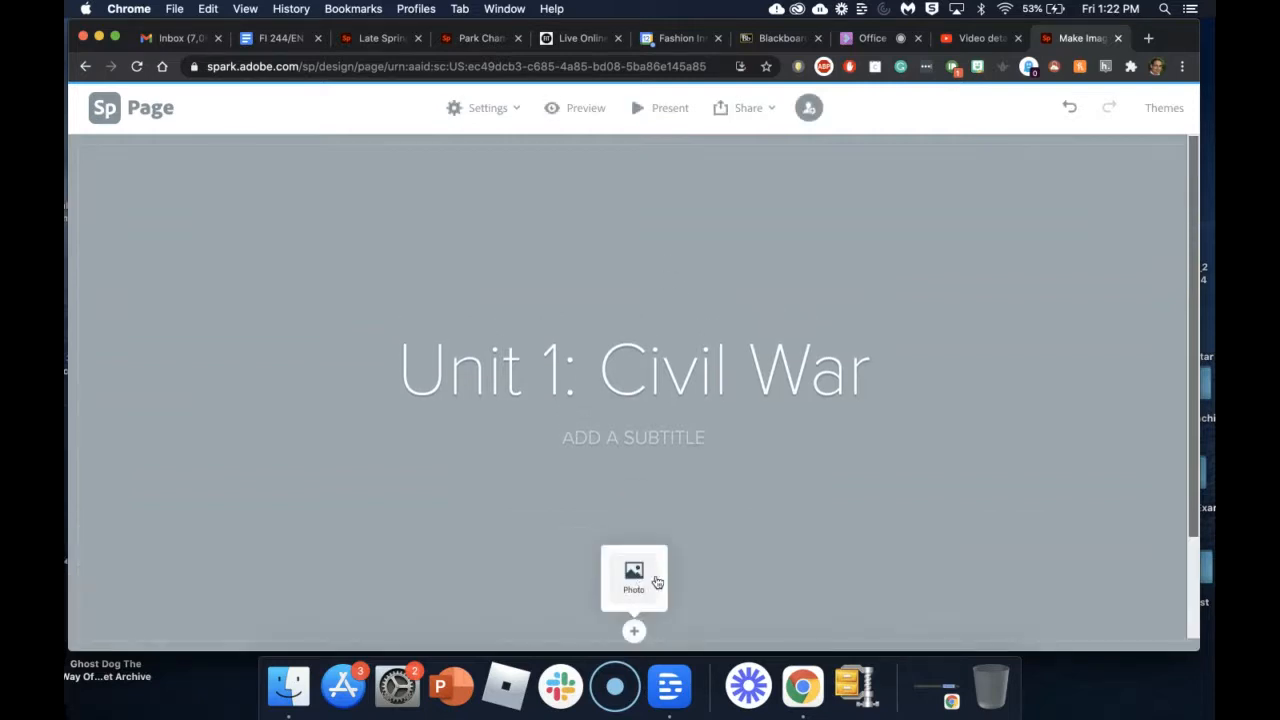
{"action": "left_click", "coordinate": [634, 578]}
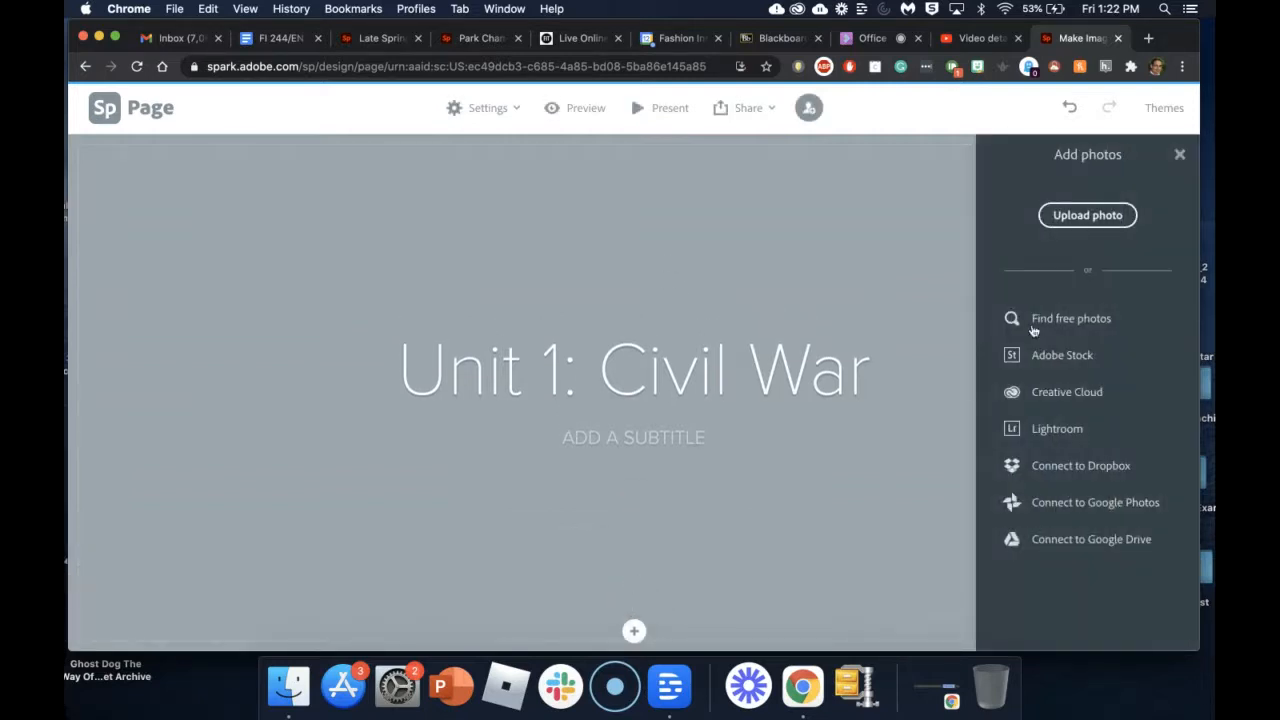
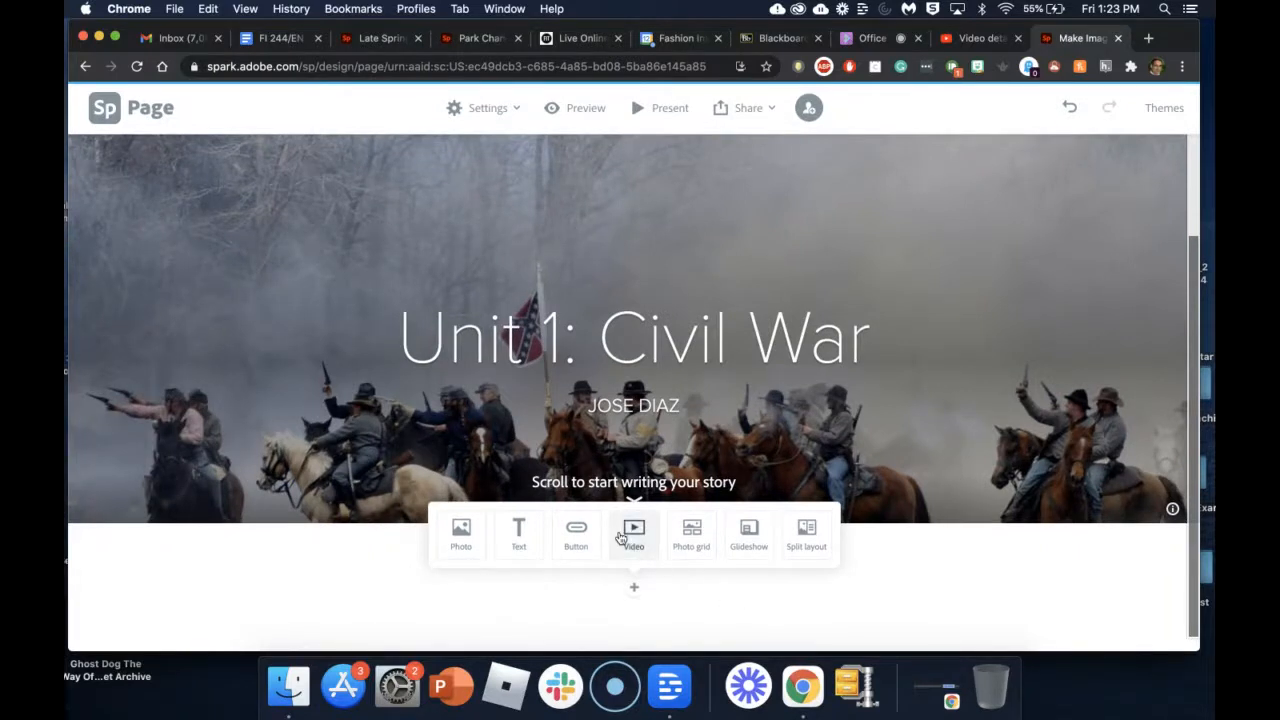
Step: Open youtube.com in a new browser tab
{"action": "left_click", "coordinate": [978, 38]}
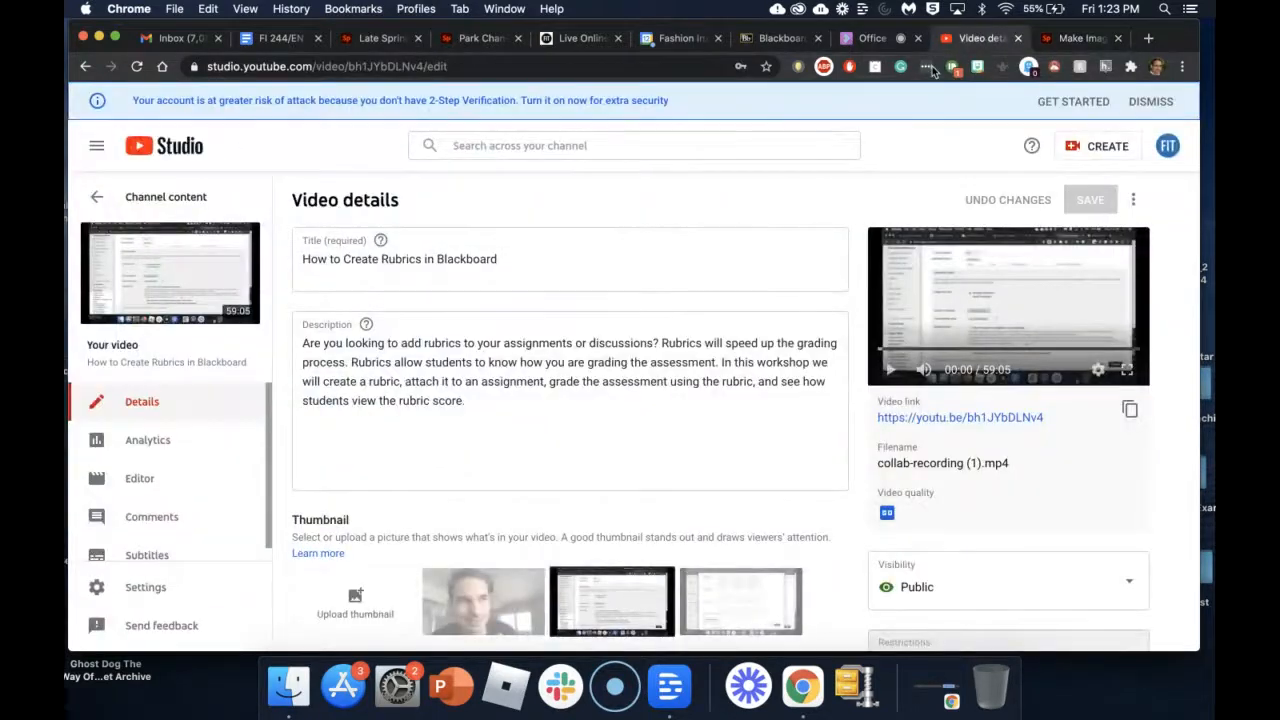
{"action": "left_click", "coordinate": [1148, 38]}
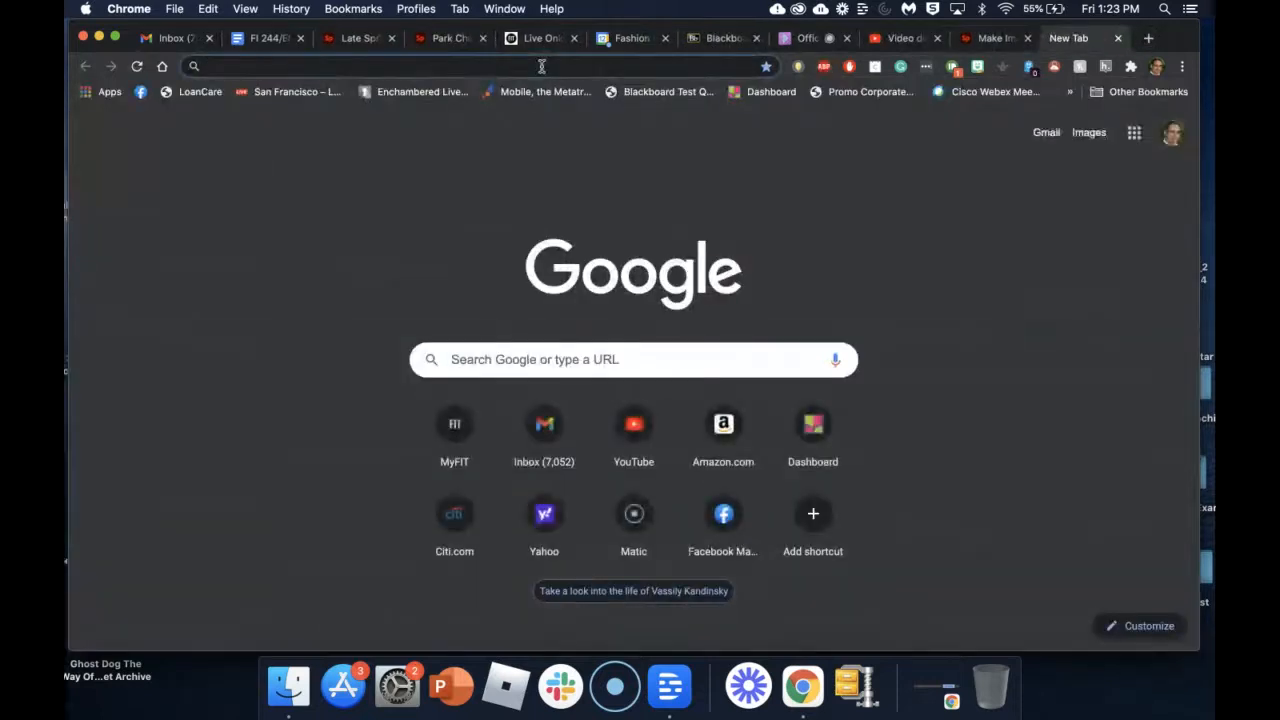
{"action": "type", "text": "youtube.com"}
{"action": "key", "text": "Return"}
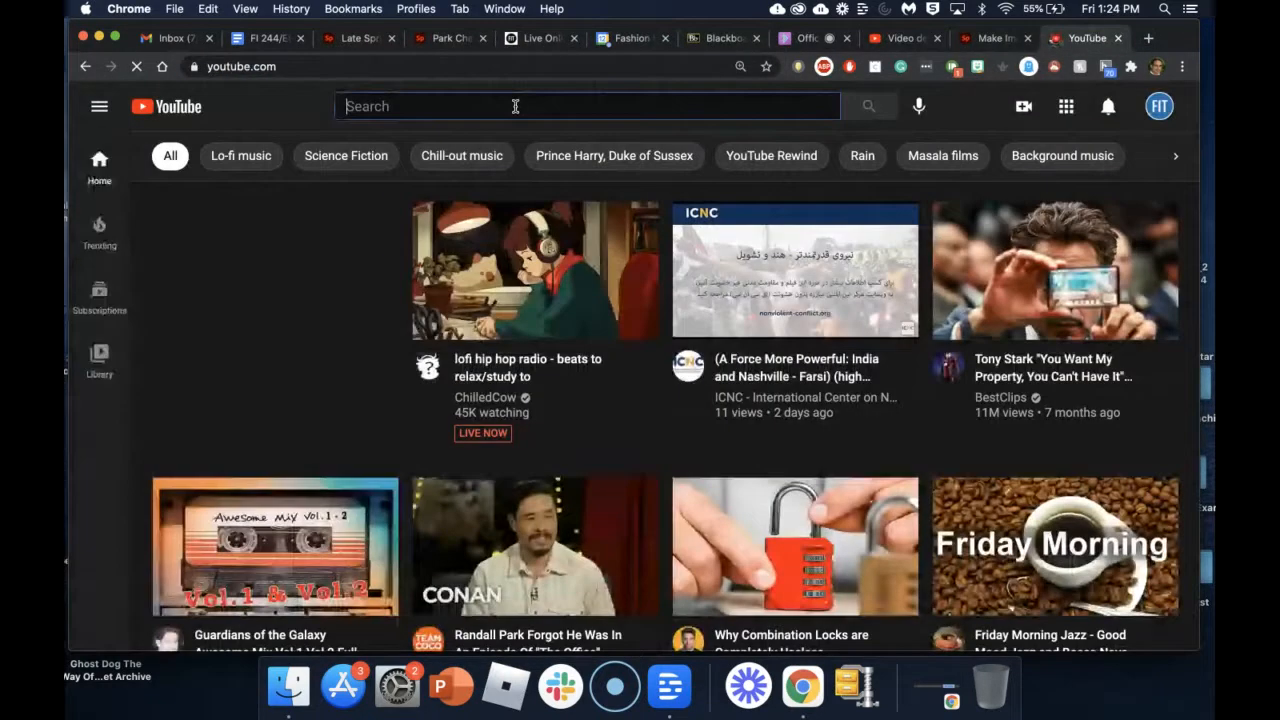
Step: Search YouTube for 'civil war ken burns'
{"action": "left_click", "coordinate": [515, 106]}
{"action": "type", "text": "civil war"}
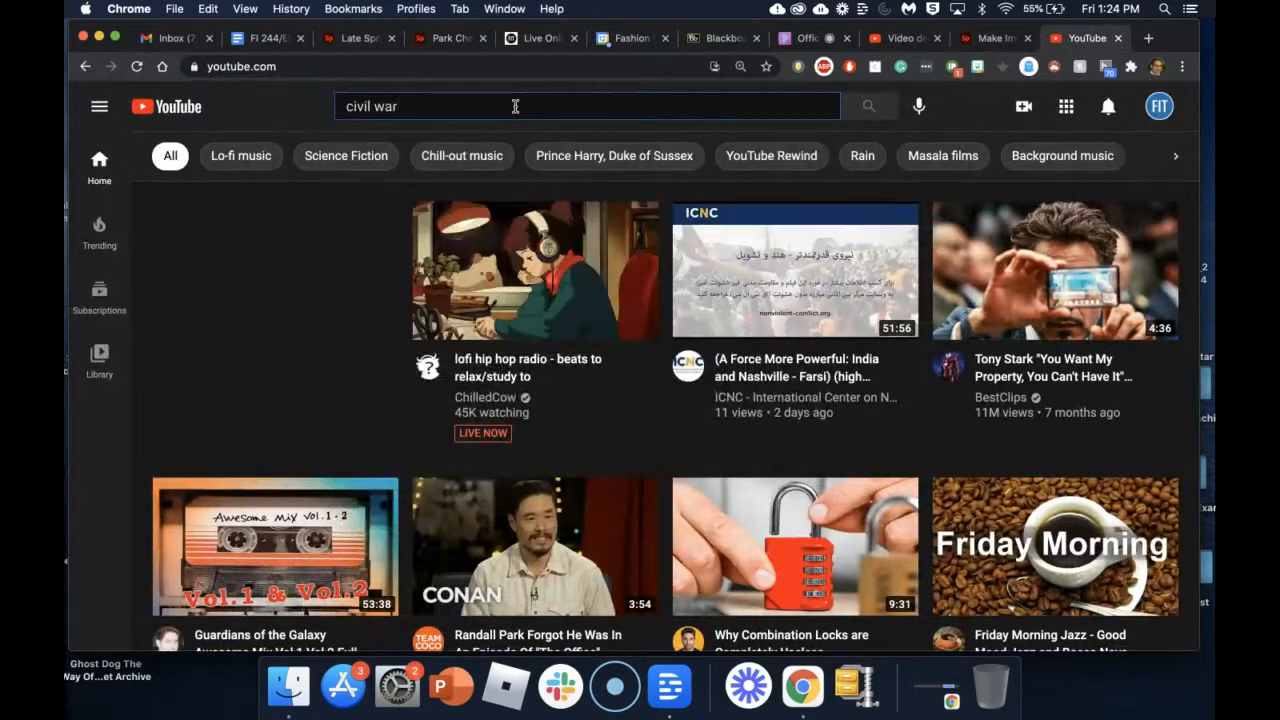
{"action": "type", "text": " ken burns"}
{"action": "key", "text": "Return"}
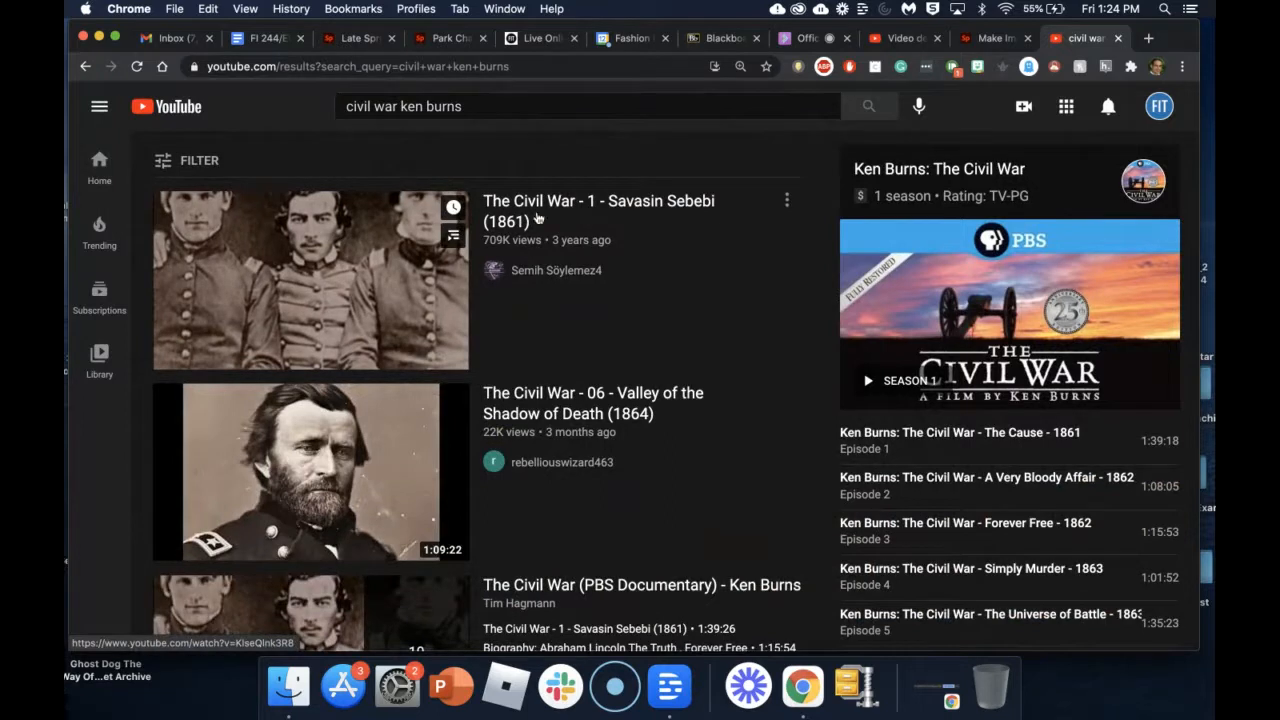
Step: Pause the first Ken Burns Civil War episode, copy its share link, and return to Spark
{"action": "left_click", "coordinate": [565, 201]}
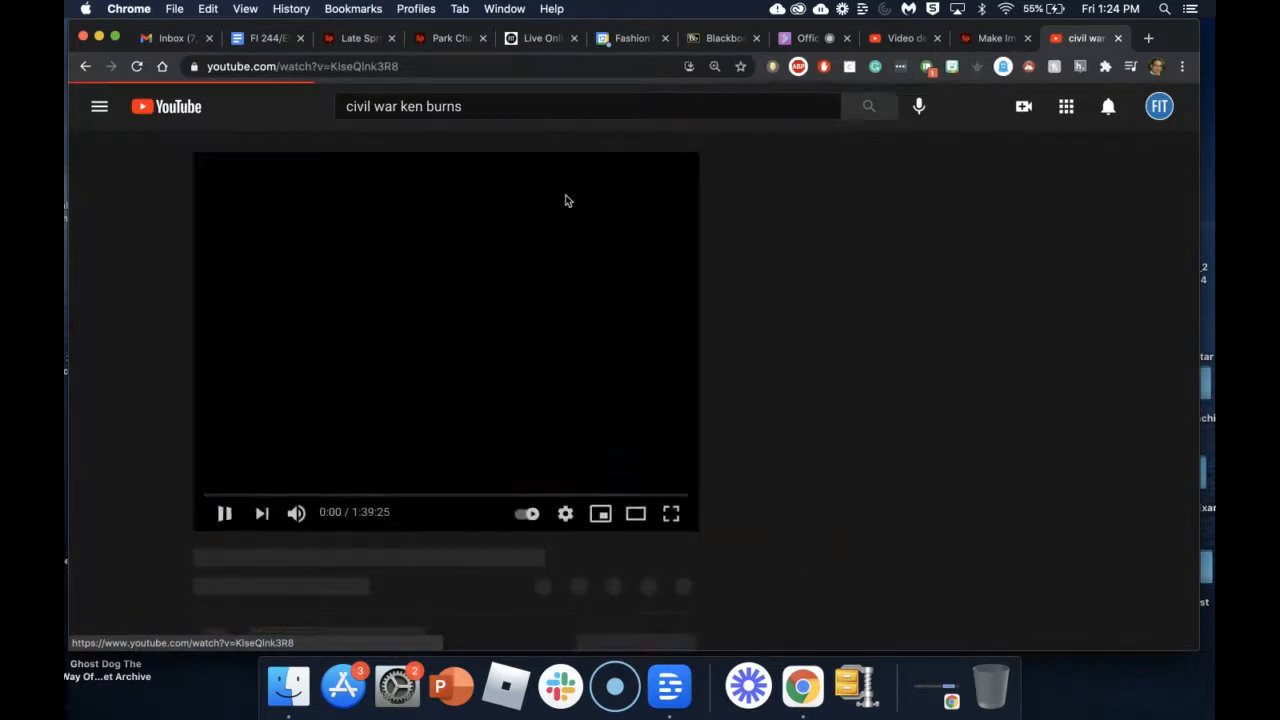
{"action": "left_click", "coordinate": [224, 513]}
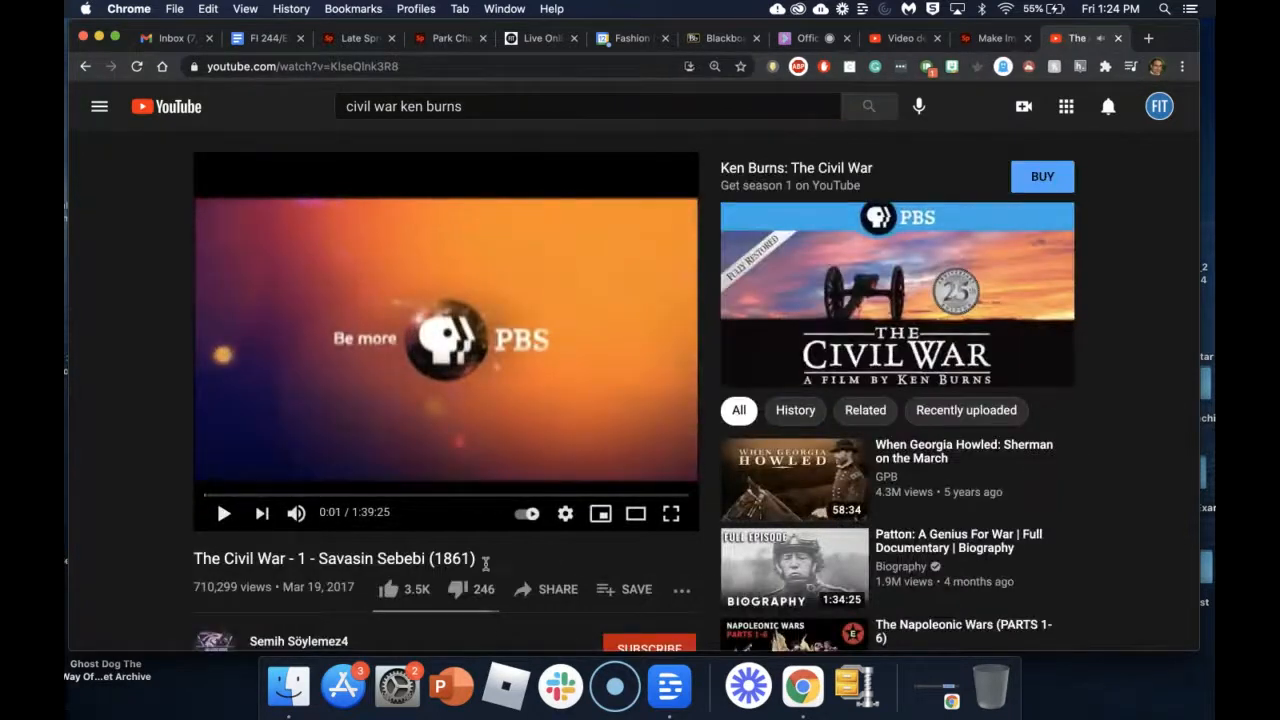
{"action": "scroll", "coordinate": [560, 585], "scroll_direction": "down", "scroll_amount": 2}
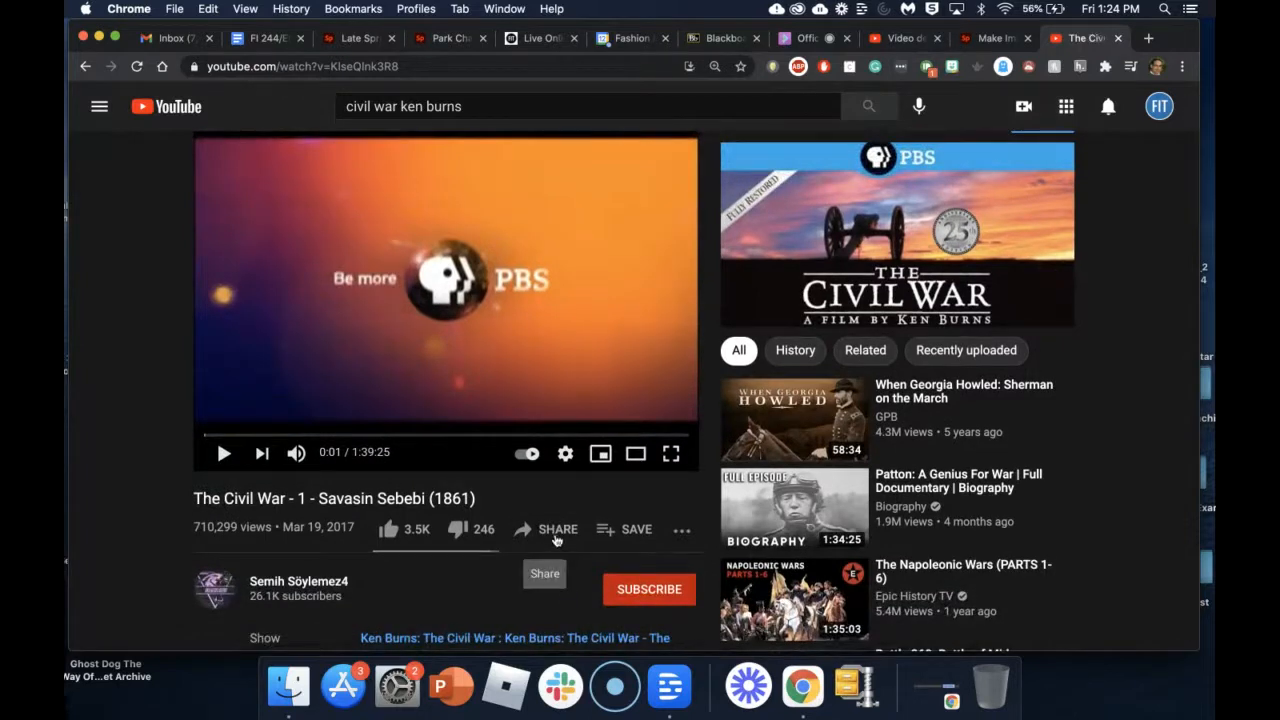
{"action": "left_click", "coordinate": [555, 532]}
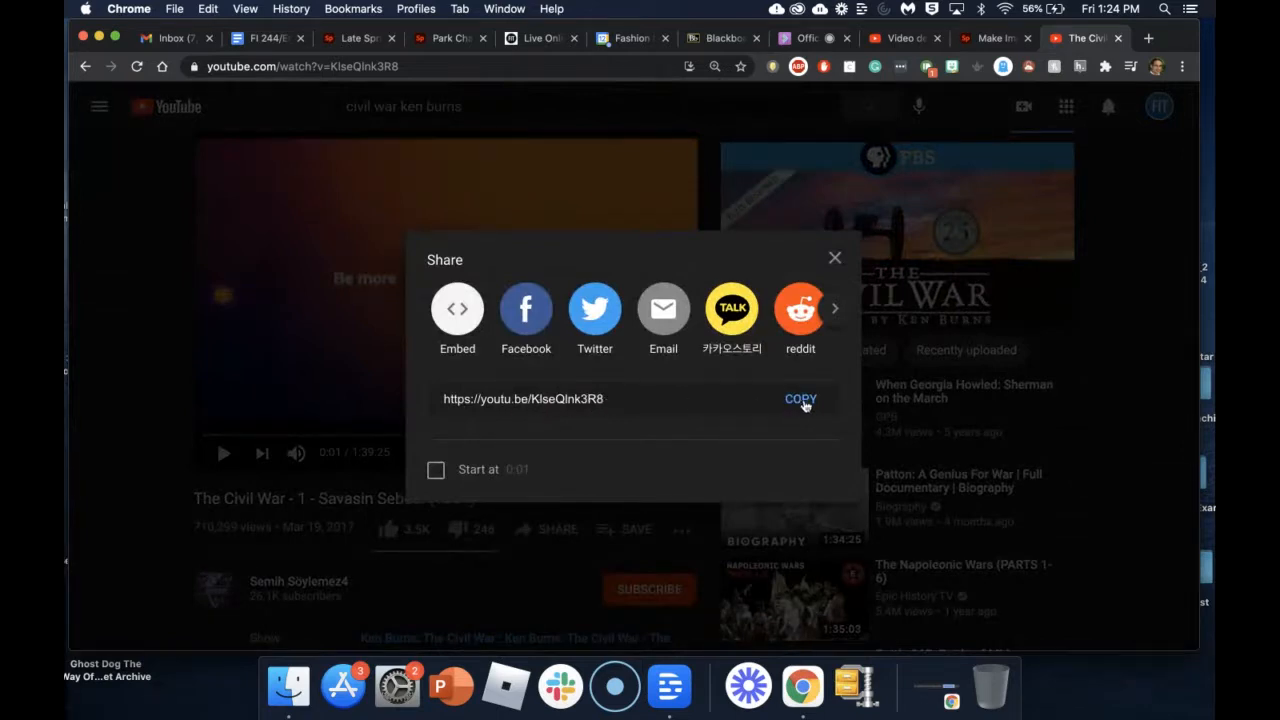
{"action": "left_click", "coordinate": [803, 405]}
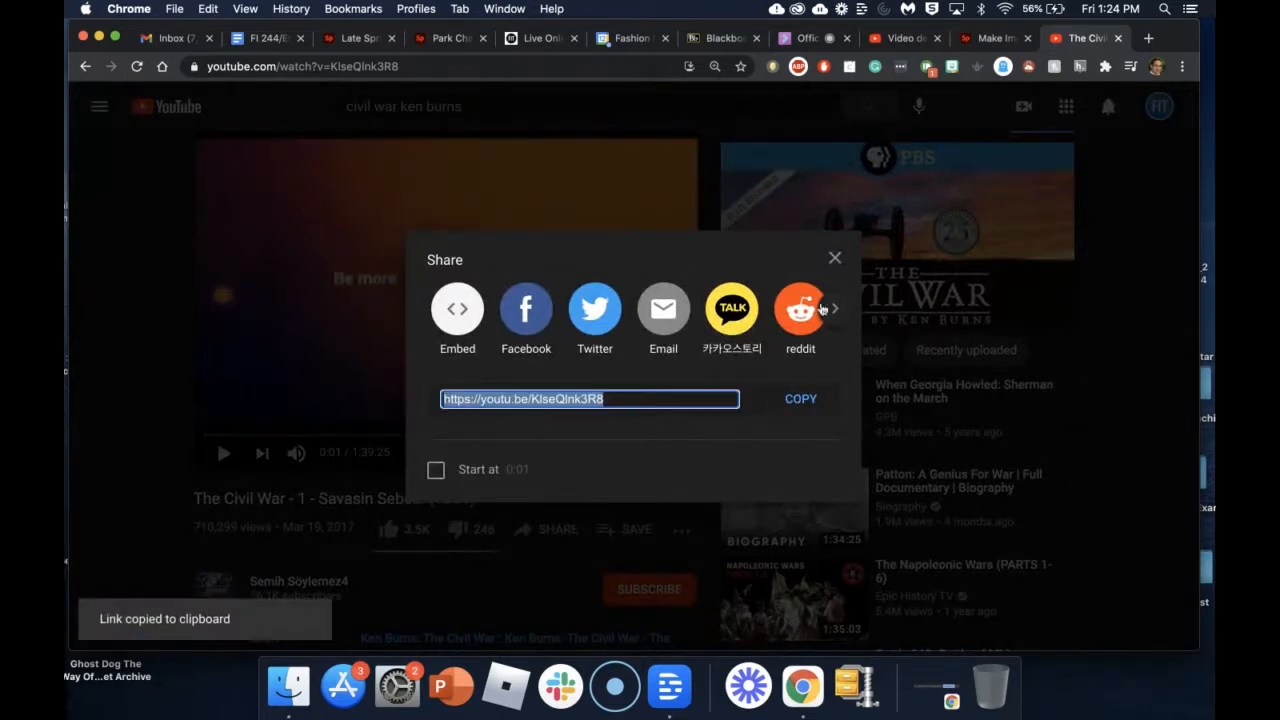
{"action": "left_click", "coordinate": [985, 40]}
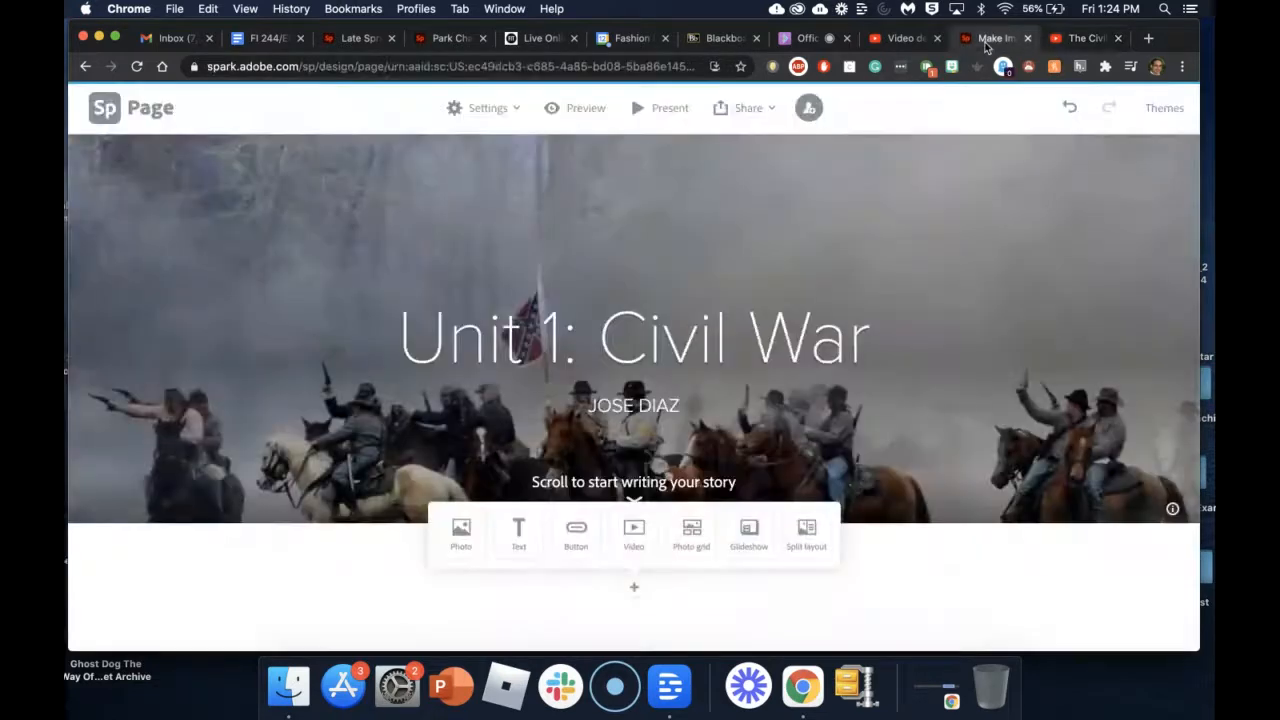
Step: Add a video block below the banner that embeds the pasted Civil War episode link
{"action": "left_click", "coordinate": [634, 537]}
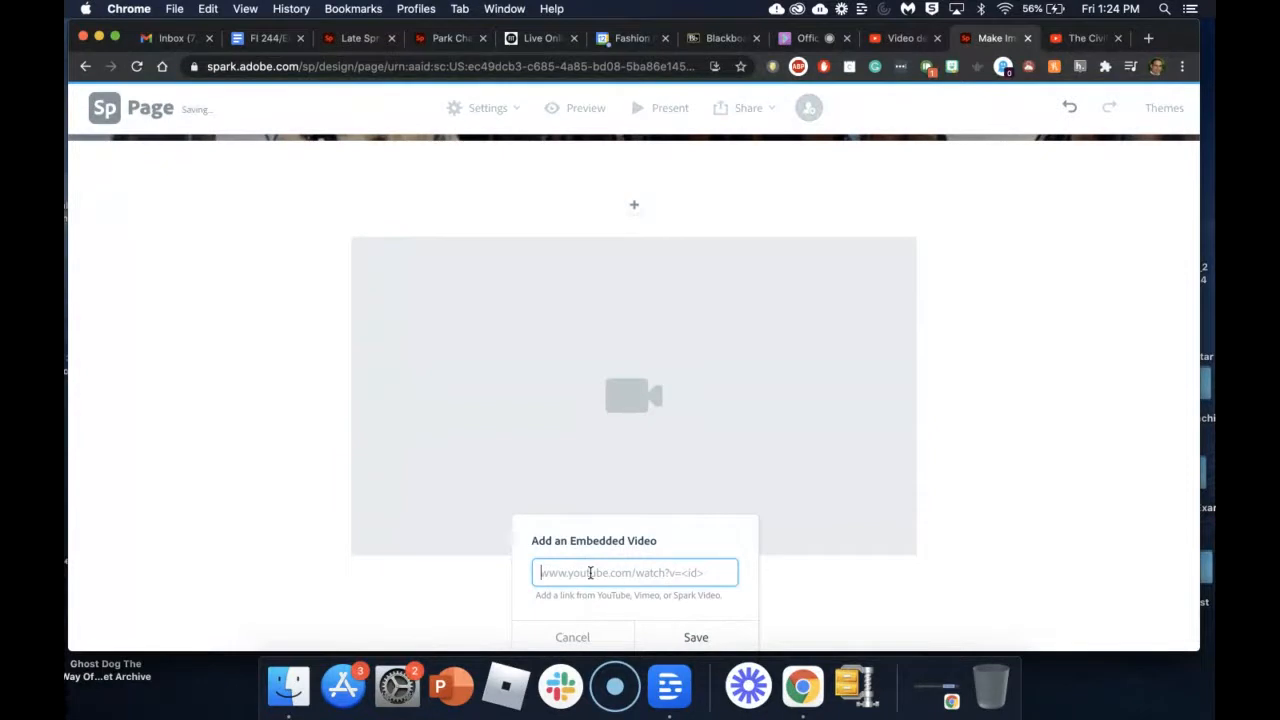
{"action": "key", "text": "super+v"}
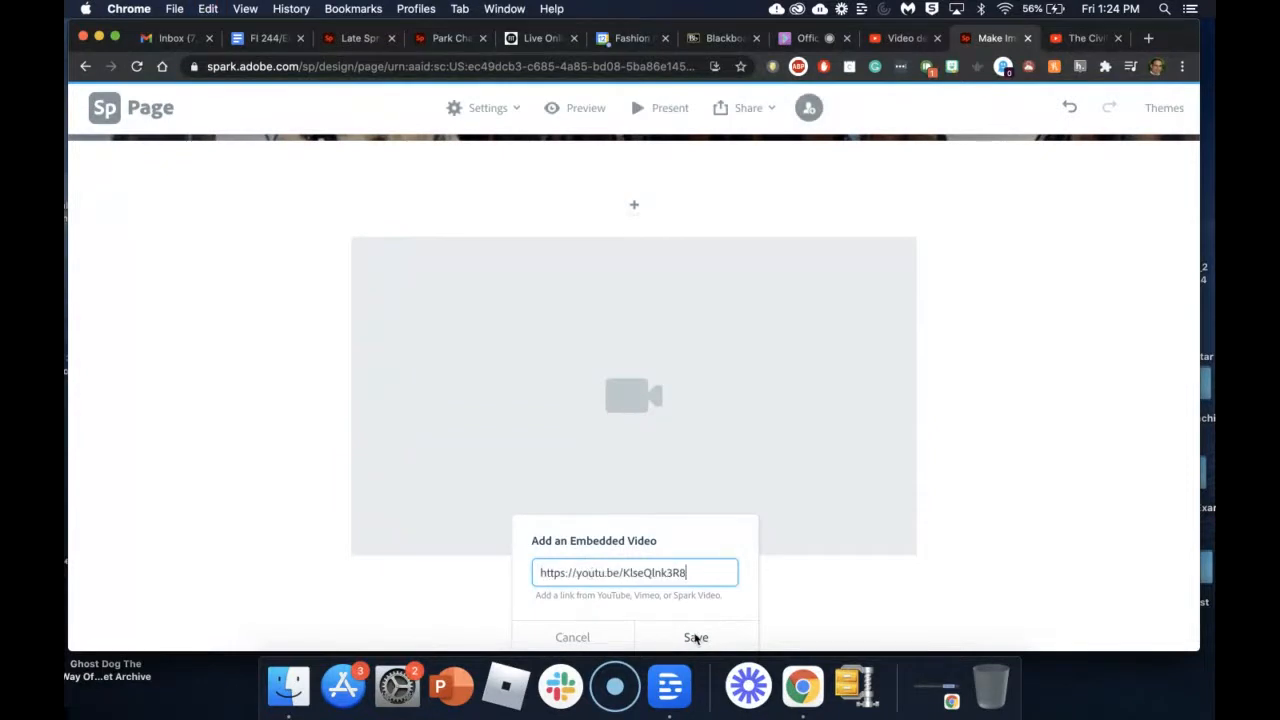
{"action": "left_click", "coordinate": [696, 638]}
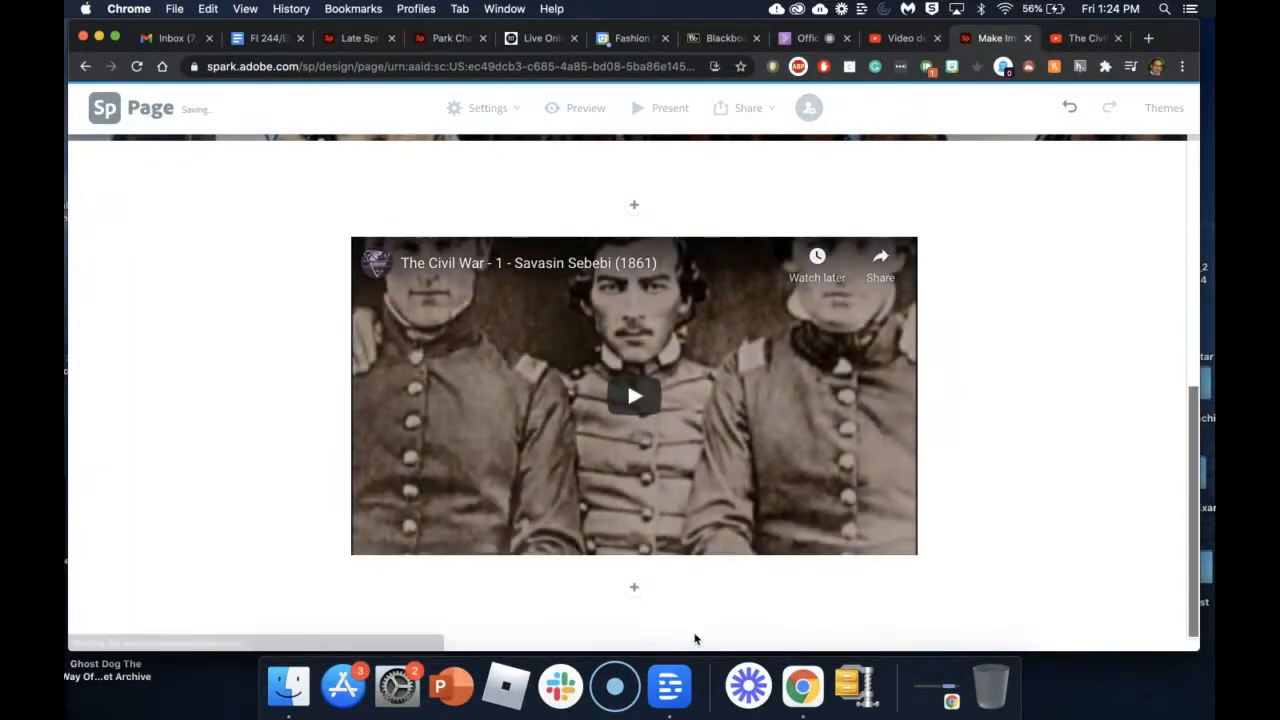
{"action": "scroll", "coordinate": [1028, 368], "scroll_direction": "up", "scroll_amount": 5}
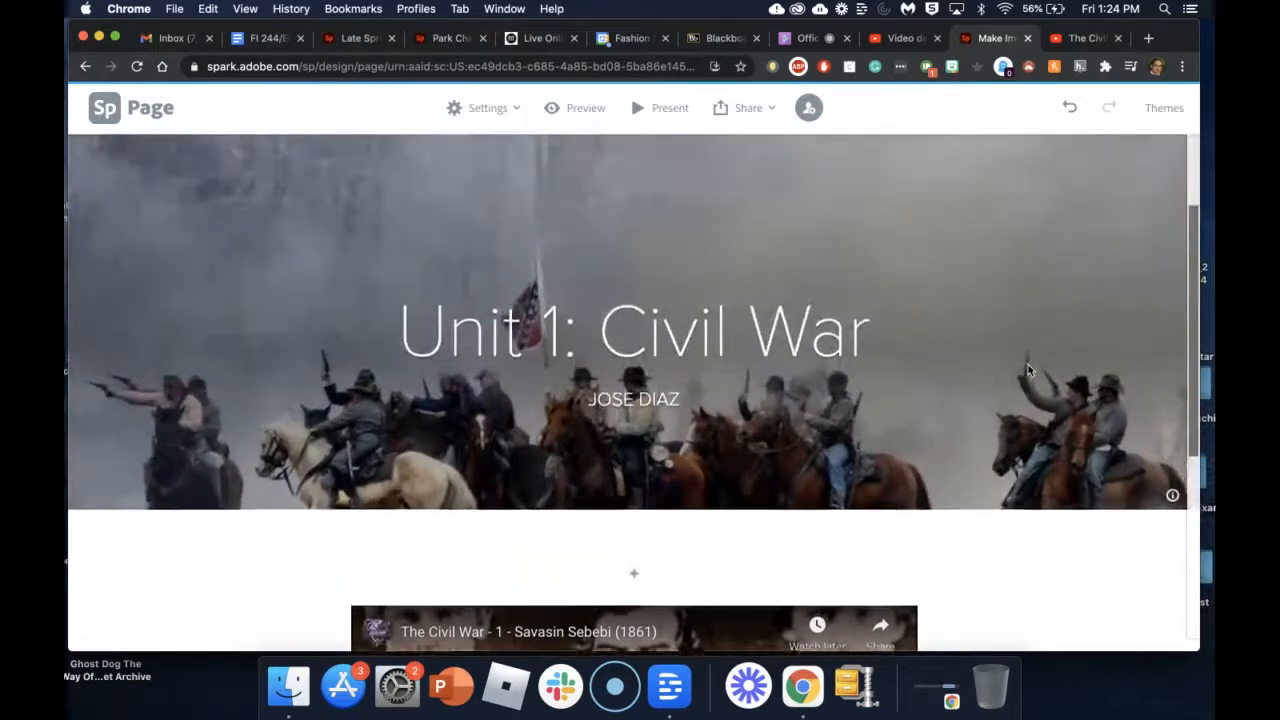
{"action": "scroll", "coordinate": [1028, 370], "scroll_direction": "down", "scroll_amount": 5}
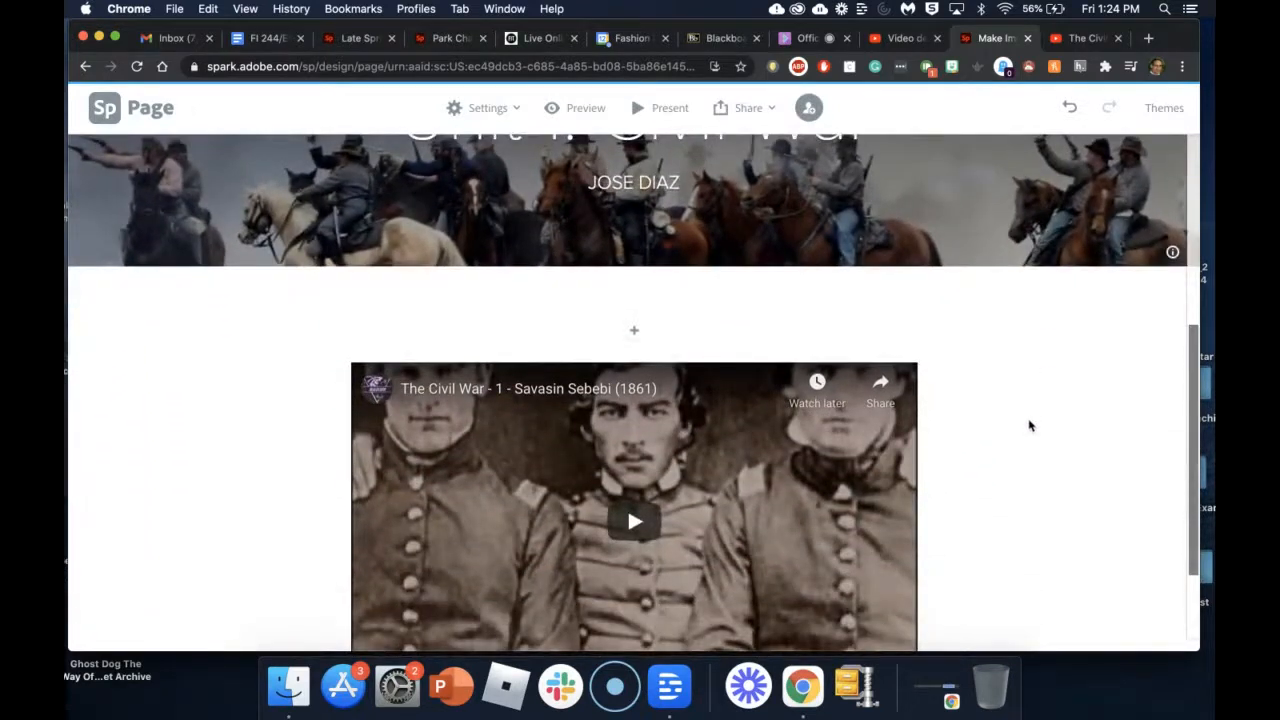
{"action": "scroll", "coordinate": [1032, 439], "scroll_direction": "down", "scroll_amount": 3}
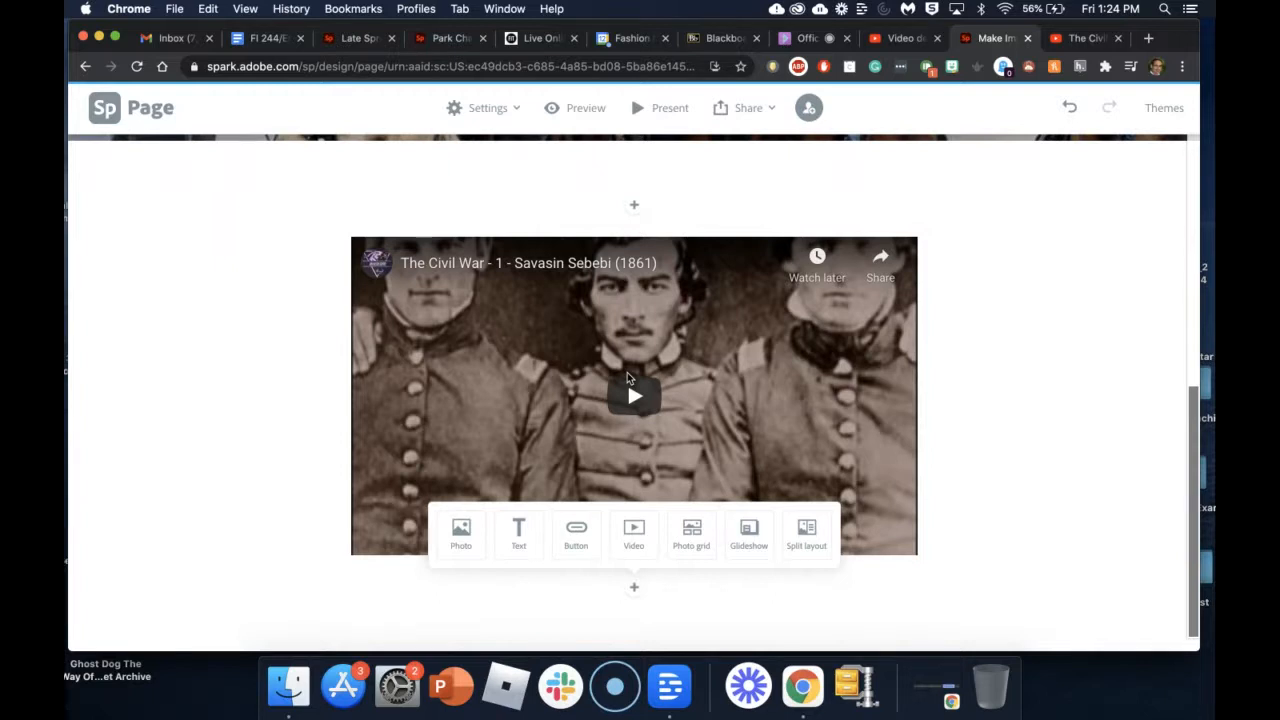
{"action": "scroll", "coordinate": [1062, 299], "scroll_direction": "up", "scroll_amount": 2}
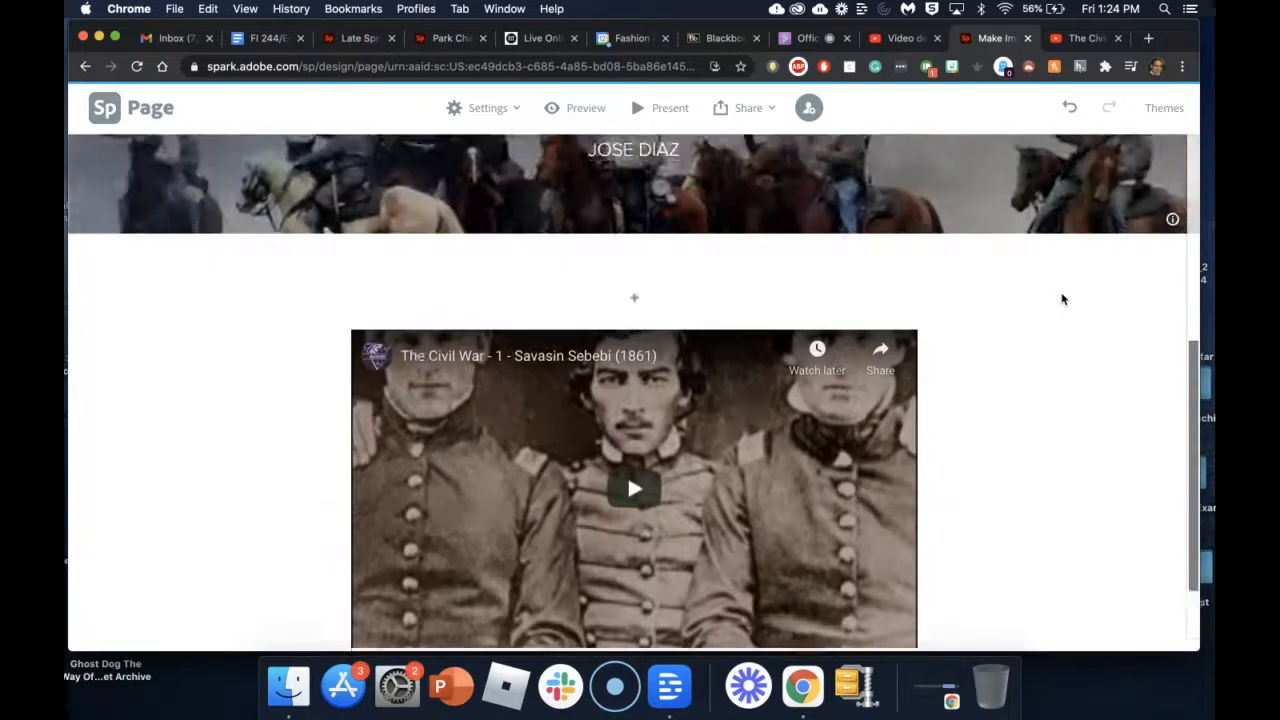
{"action": "scroll", "coordinate": [1062, 299], "scroll_direction": "up", "scroll_amount": 6}
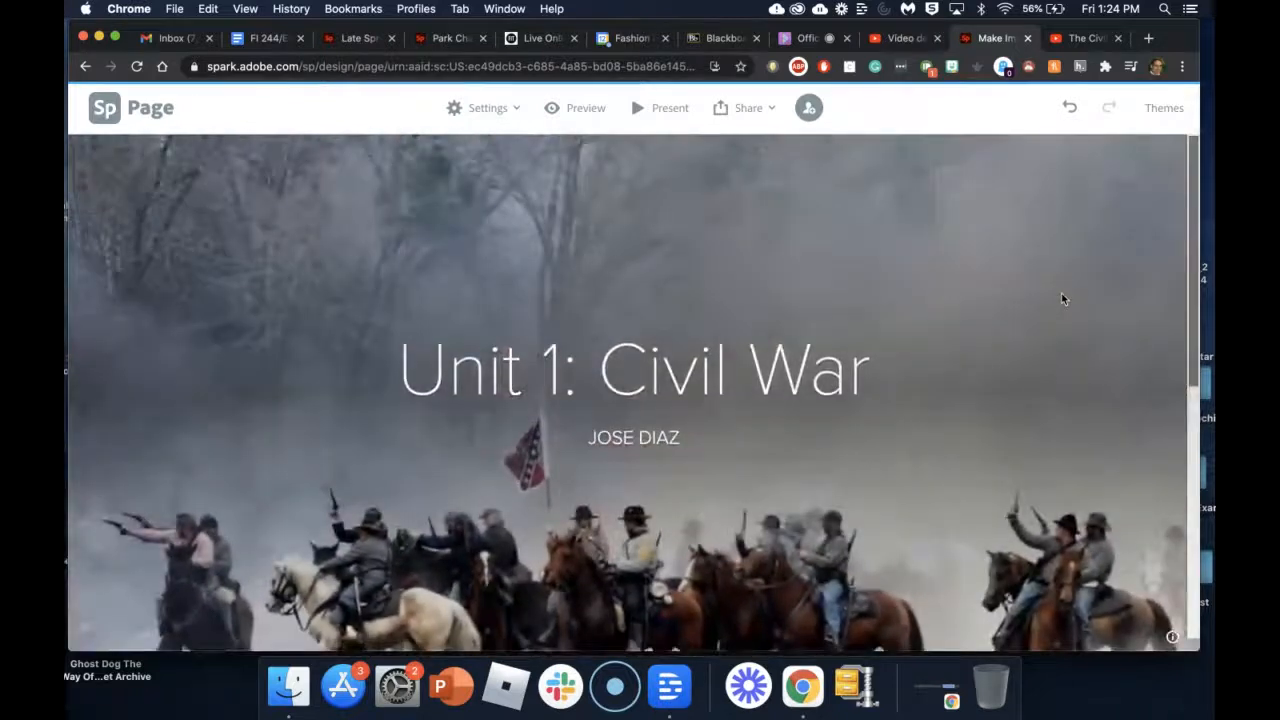
{"action": "scroll", "coordinate": [1062, 299], "scroll_direction": "down", "scroll_amount": 5}
{"action": "scroll", "coordinate": [1062, 299], "scroll_direction": "up", "scroll_amount": 2}
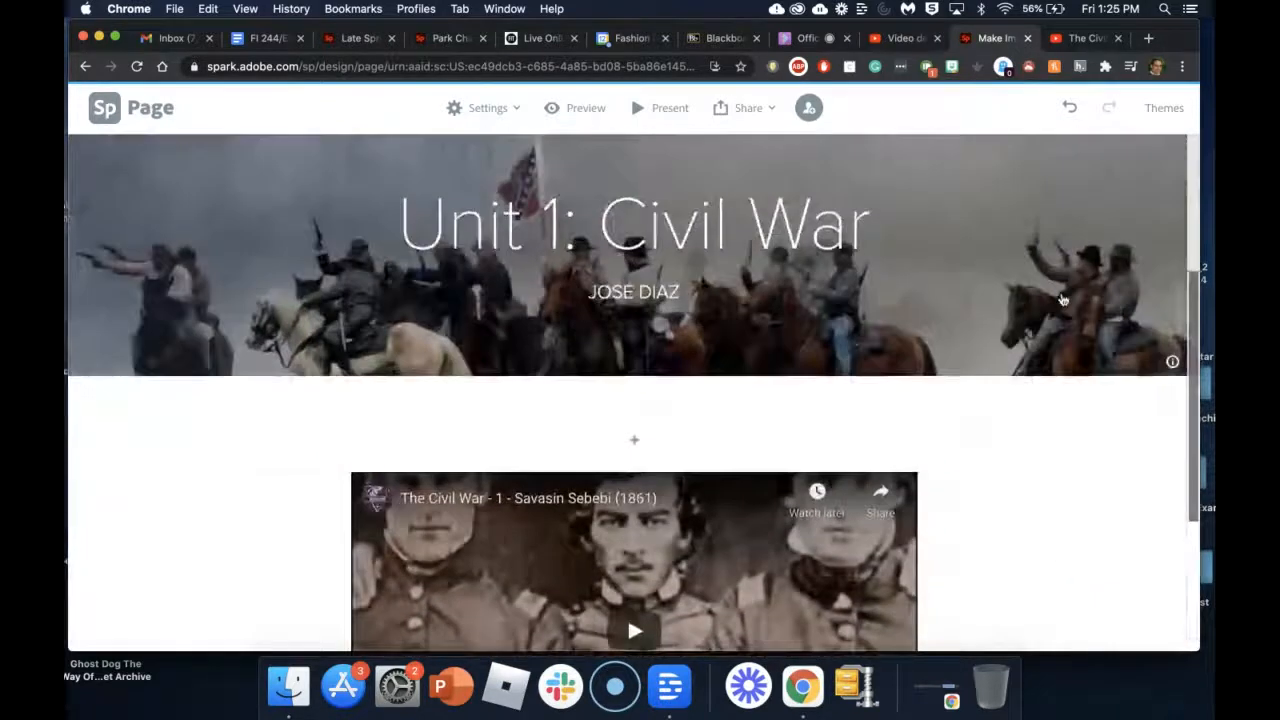
{"action": "scroll", "coordinate": [1062, 300], "scroll_direction": "up", "scroll_amount": 3}
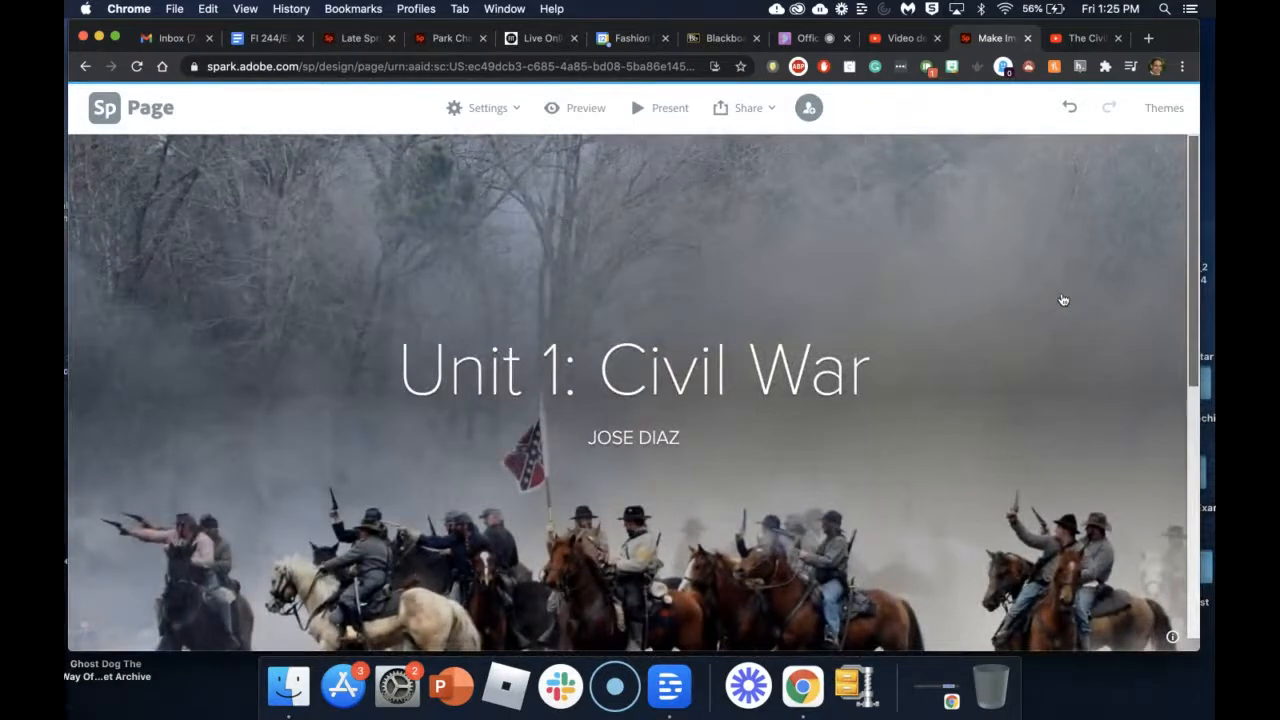
{"action": "scroll", "coordinate": [1063, 300], "scroll_direction": "down", "scroll_amount": 5}
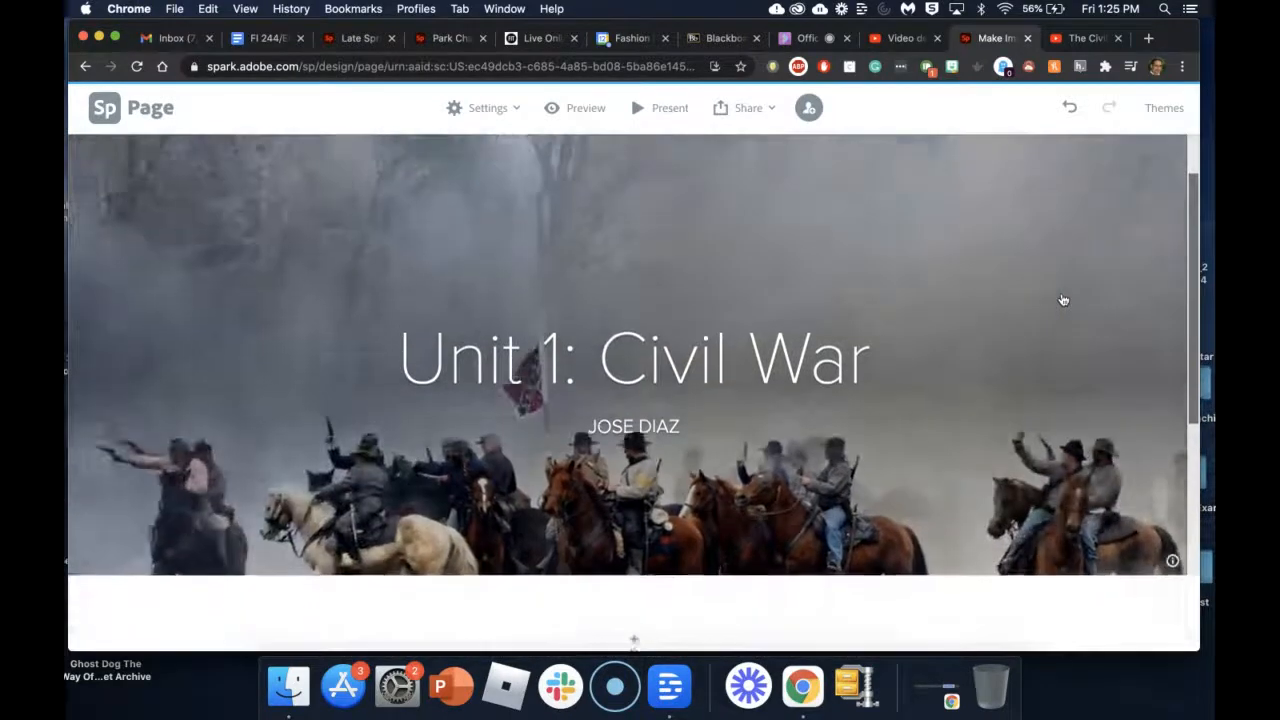
{"action": "scroll", "coordinate": [1063, 300], "scroll_direction": "down", "scroll_amount": 2}
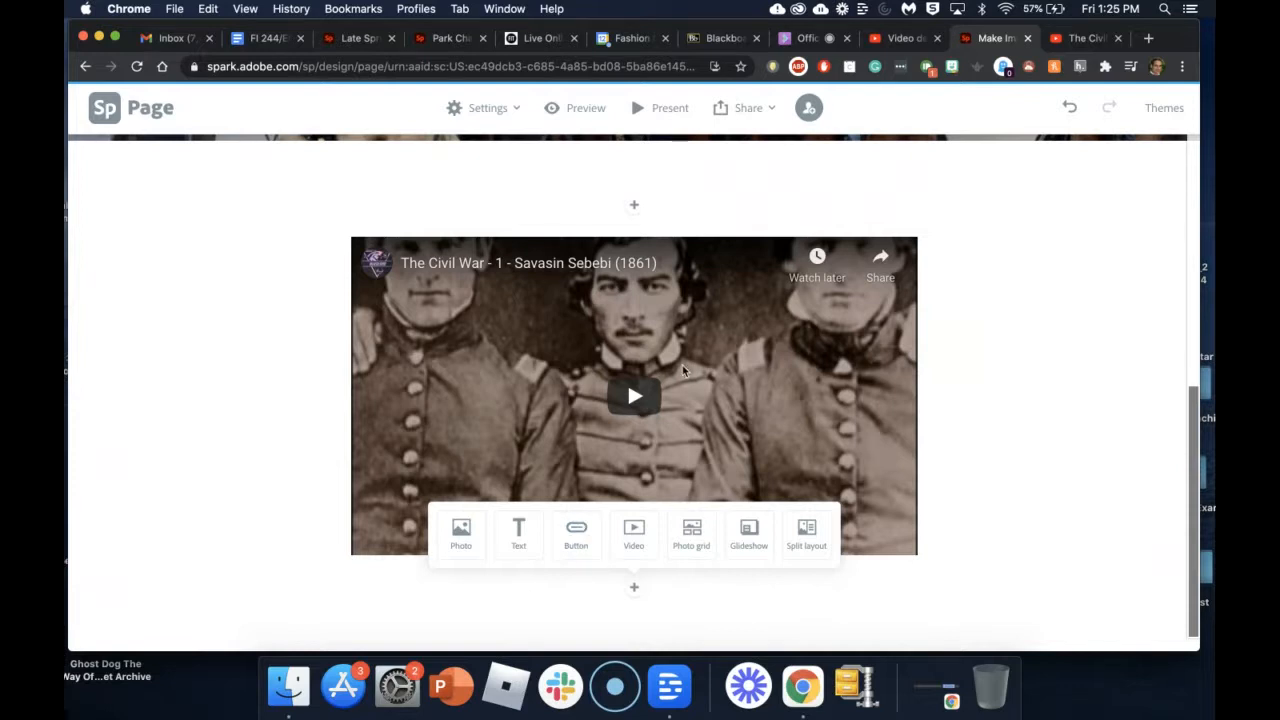
{"action": "left_click", "coordinate": [711, 40]}
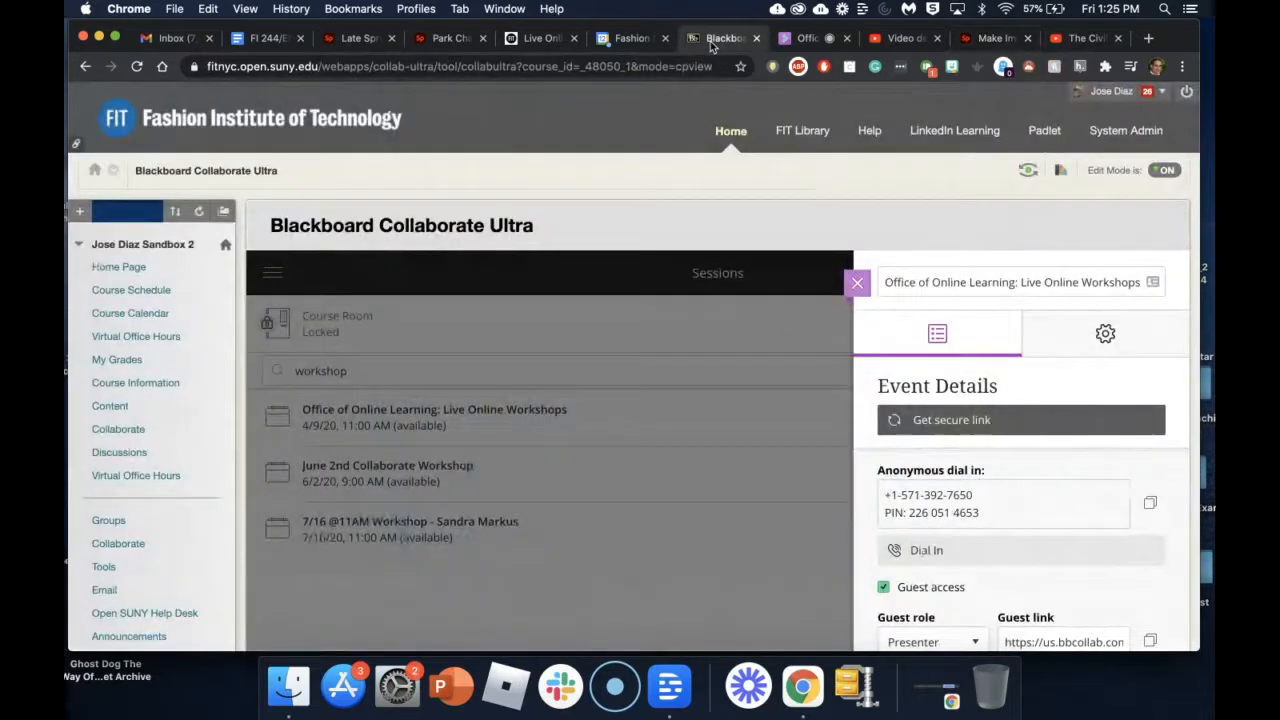
Step: Open the Written Assign Due date forum from the course Discussion Board
{"action": "left_click", "coordinate": [129, 408]}
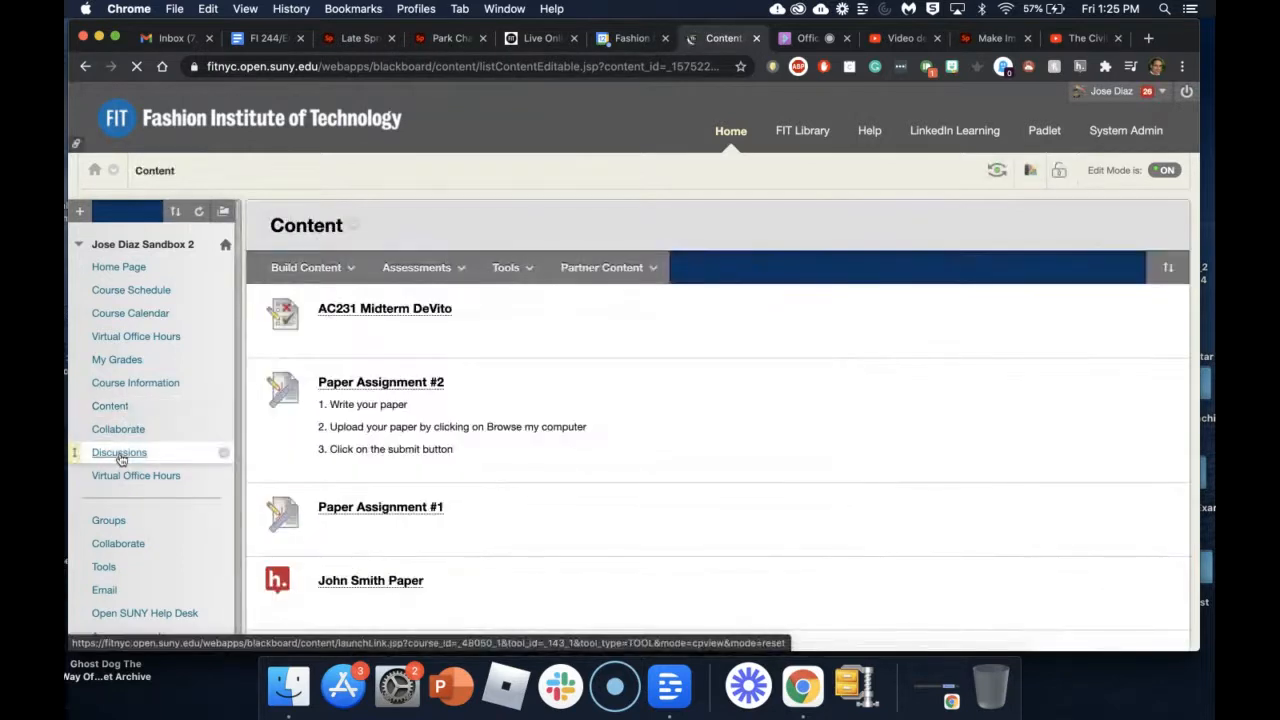
{"action": "left_click", "coordinate": [119, 453]}
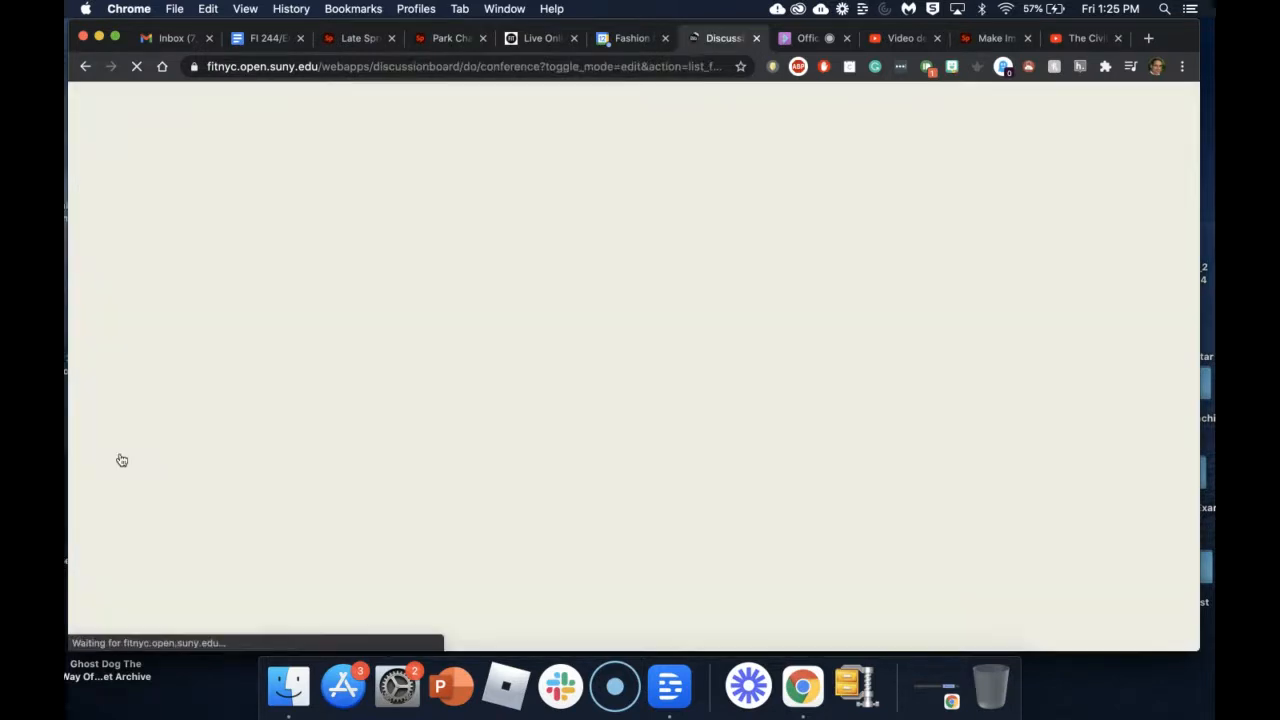
{"action": "scroll", "coordinate": [437, 484], "scroll_direction": "down", "scroll_amount": 5}
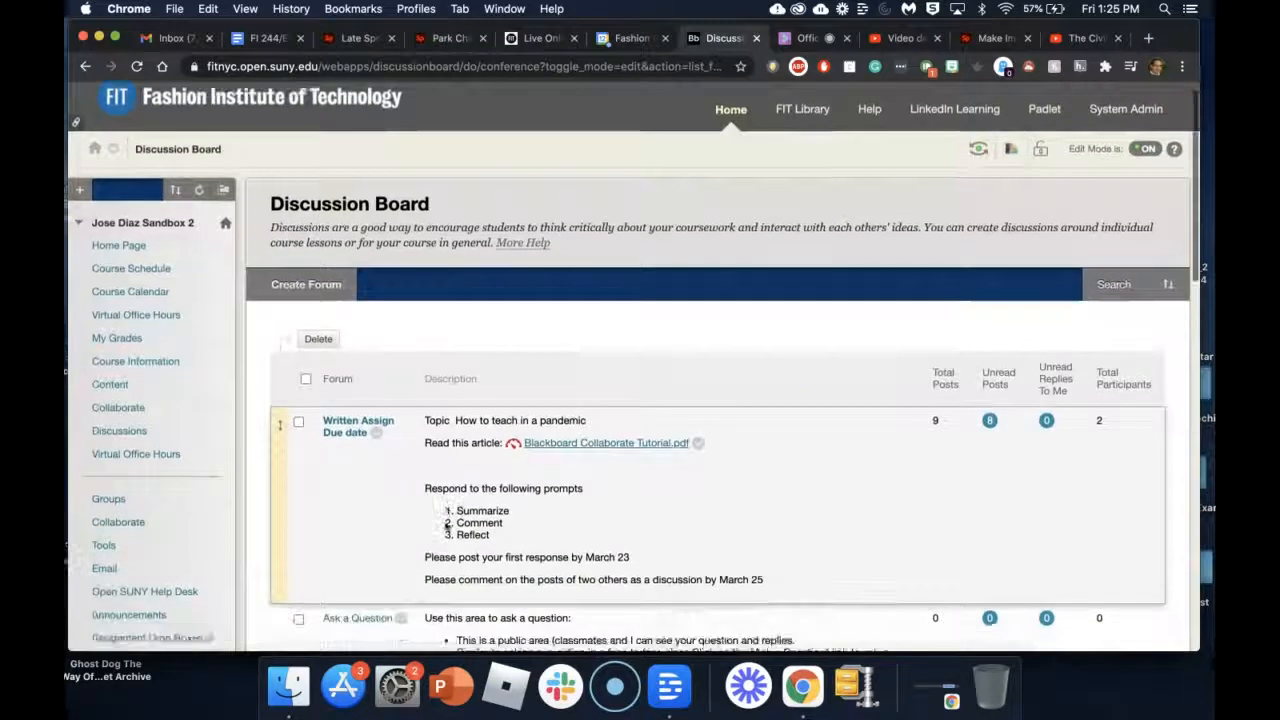
{"action": "scroll", "coordinate": [387, 370], "scroll_direction": "up", "scroll_amount": 5}
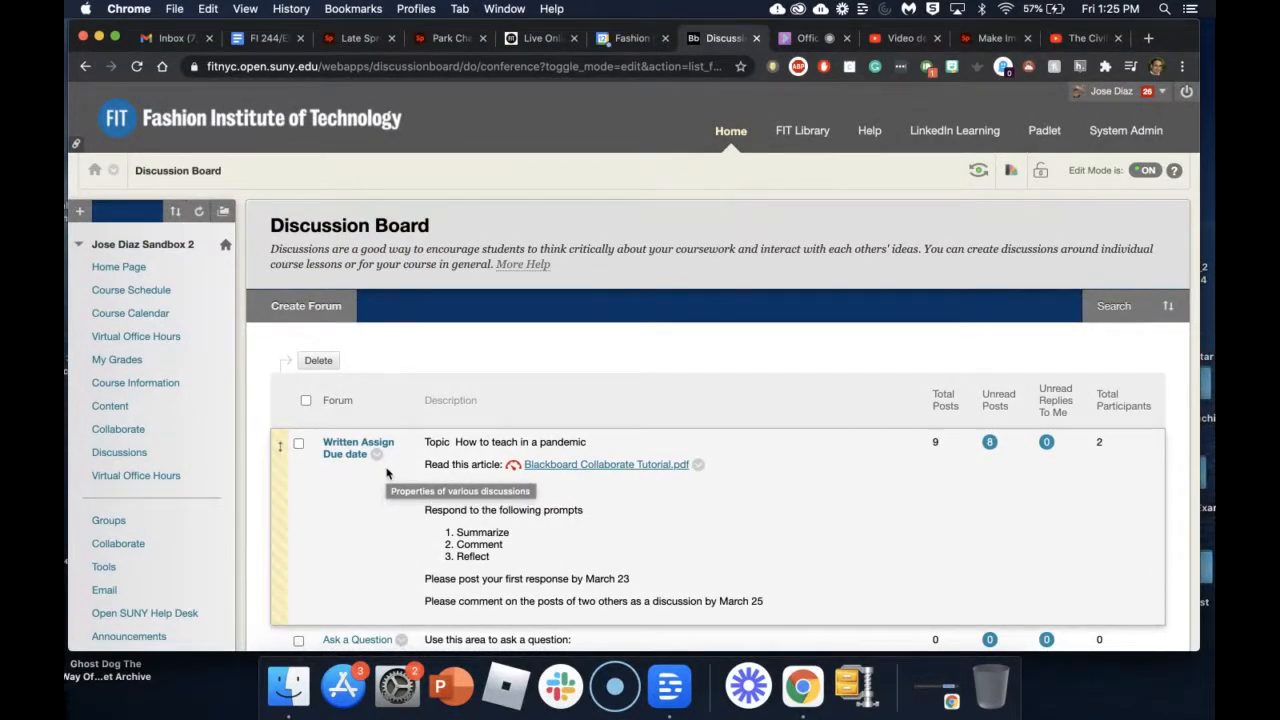
{"action": "left_click", "coordinate": [344, 448]}
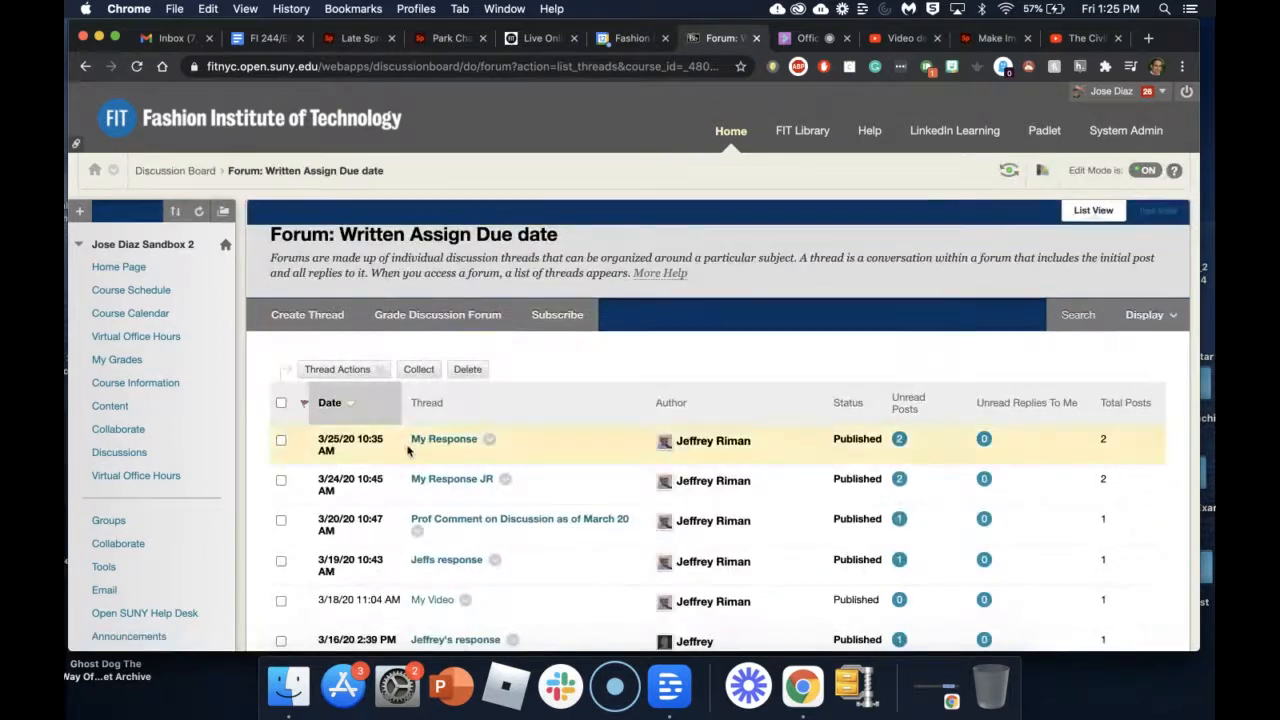
Step: Copy the forum's web address from the address bar and return to the Spark page
{"action": "left_click", "coordinate": [372, 68]}
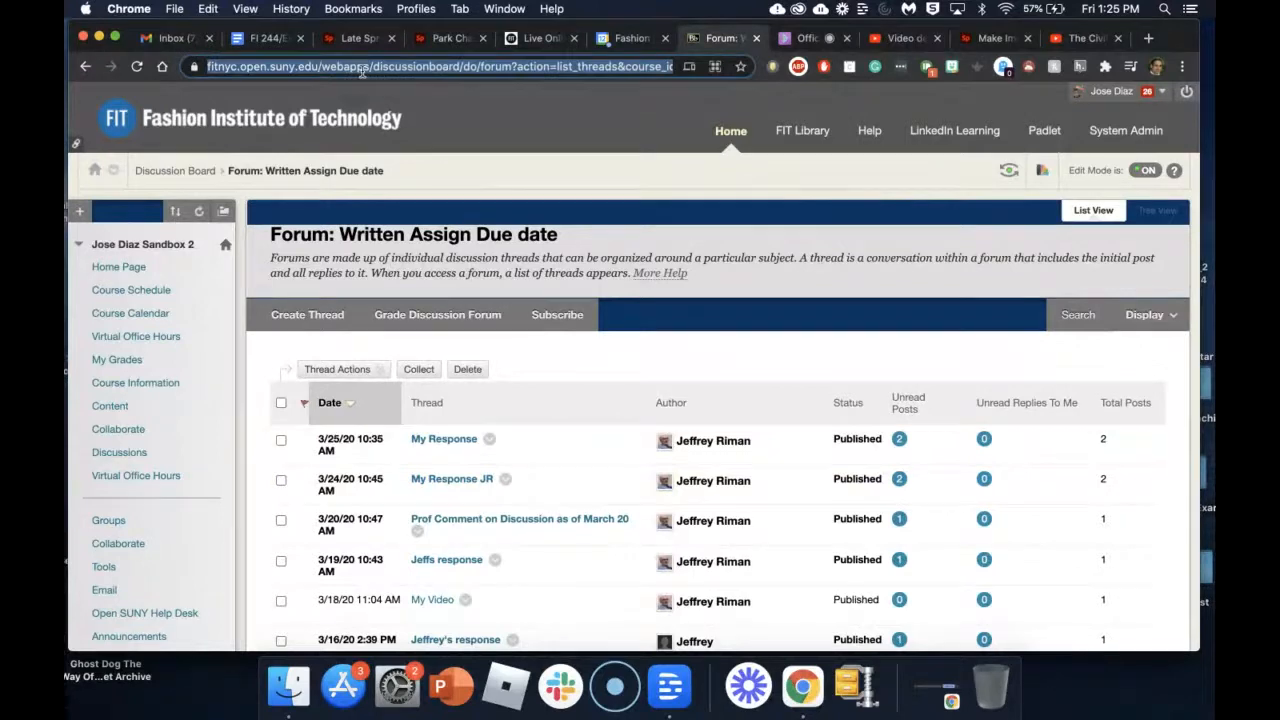
{"action": "right_click", "coordinate": [362, 70]}
{"action": "left_click", "coordinate": [395, 191]}
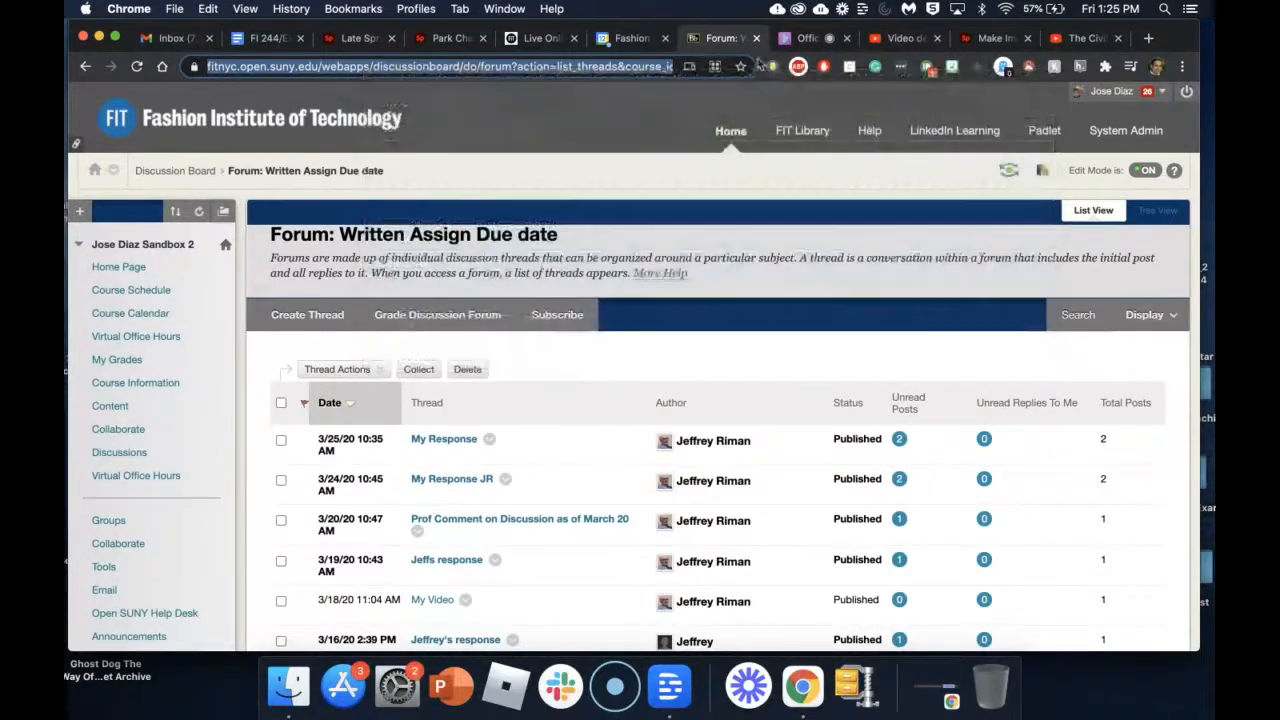
{"action": "left_click", "coordinate": [995, 38]}
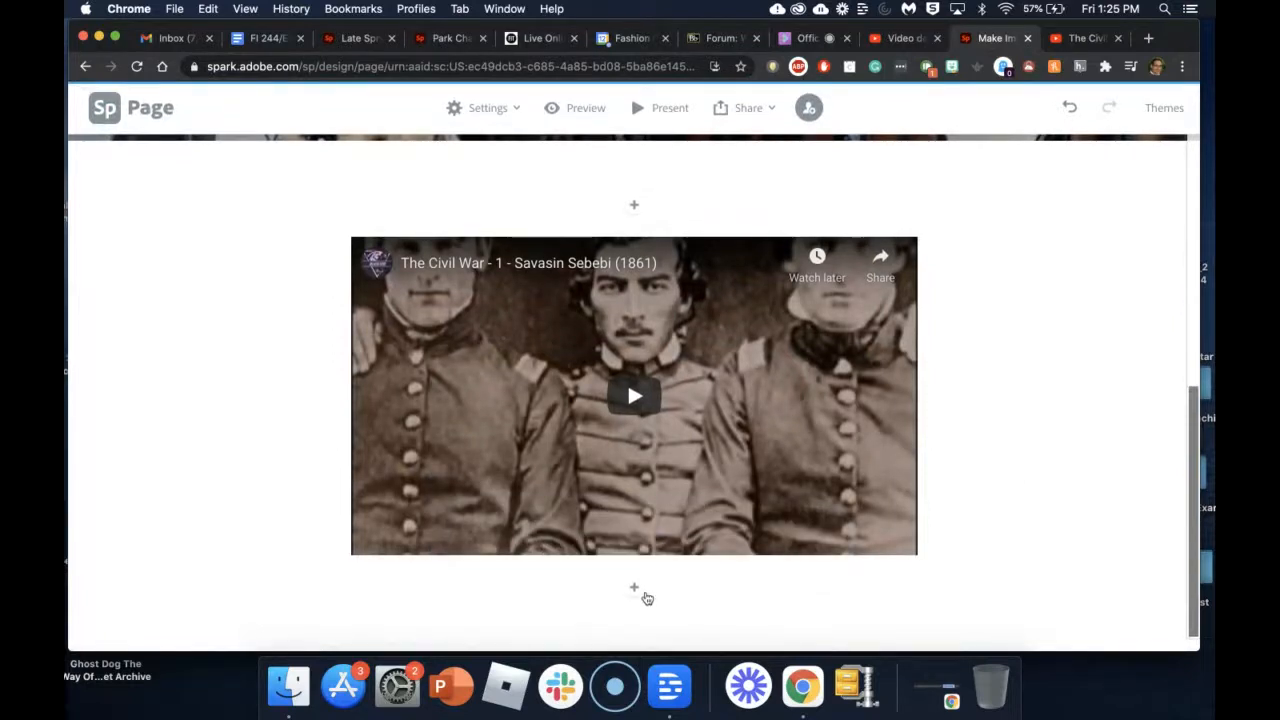
Step: Add a centred 'Unit 1 Discussion' button linking to the copied forum address
{"action": "left_click", "coordinate": [635, 590]}
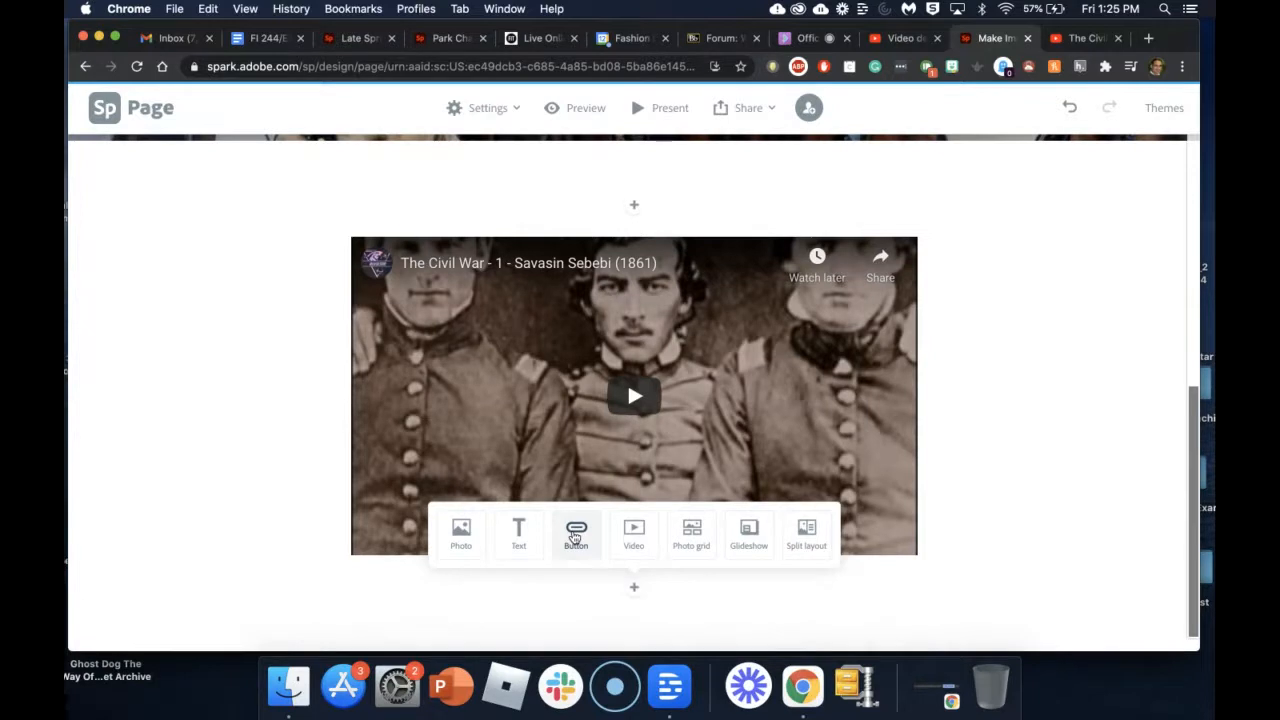
{"action": "left_click", "coordinate": [575, 537]}
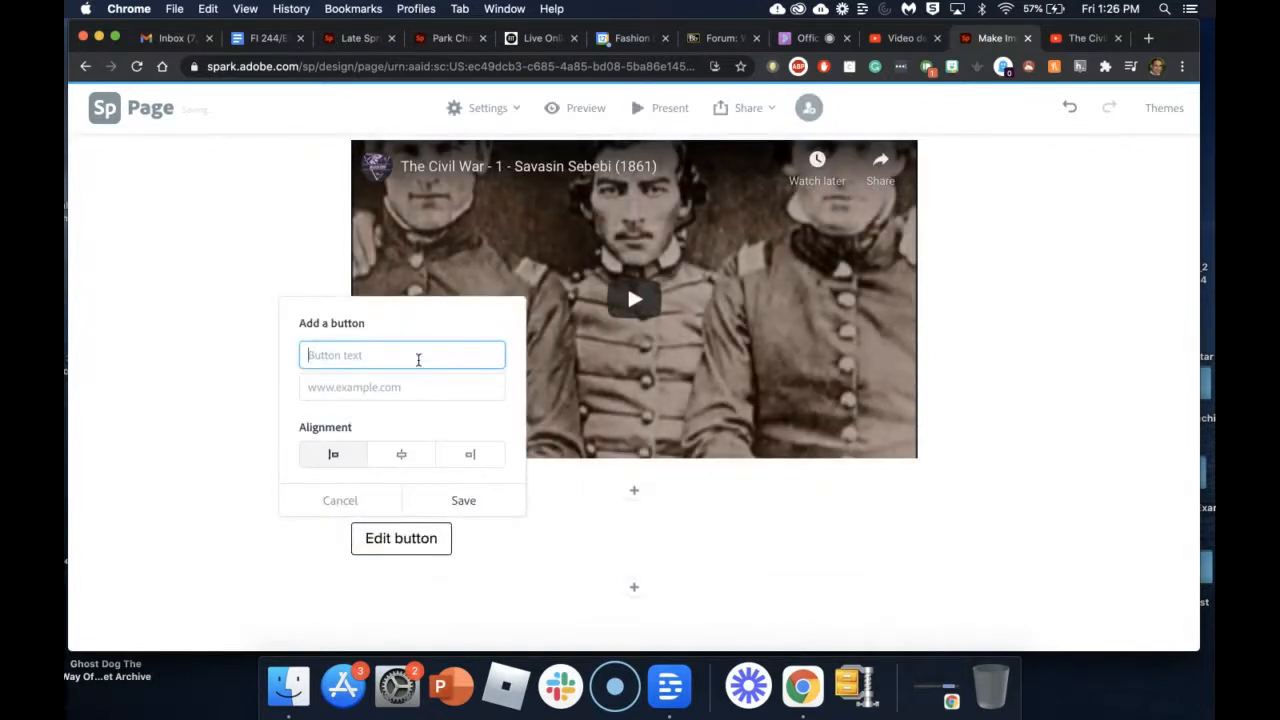
{"action": "type", "text": "U"}
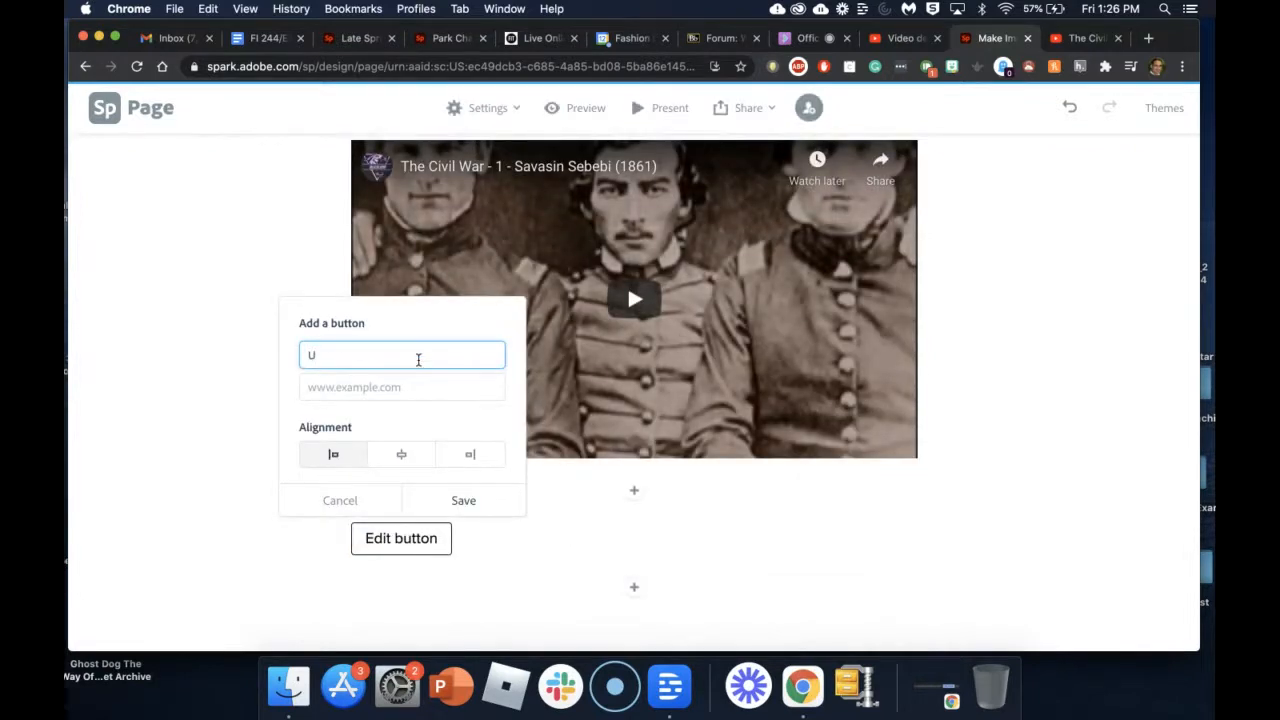
{"action": "type", "text": "u"}
{"action": "key", "text": "BackSpace"}
{"action": "type", "text": "nit 1 Discussion"}
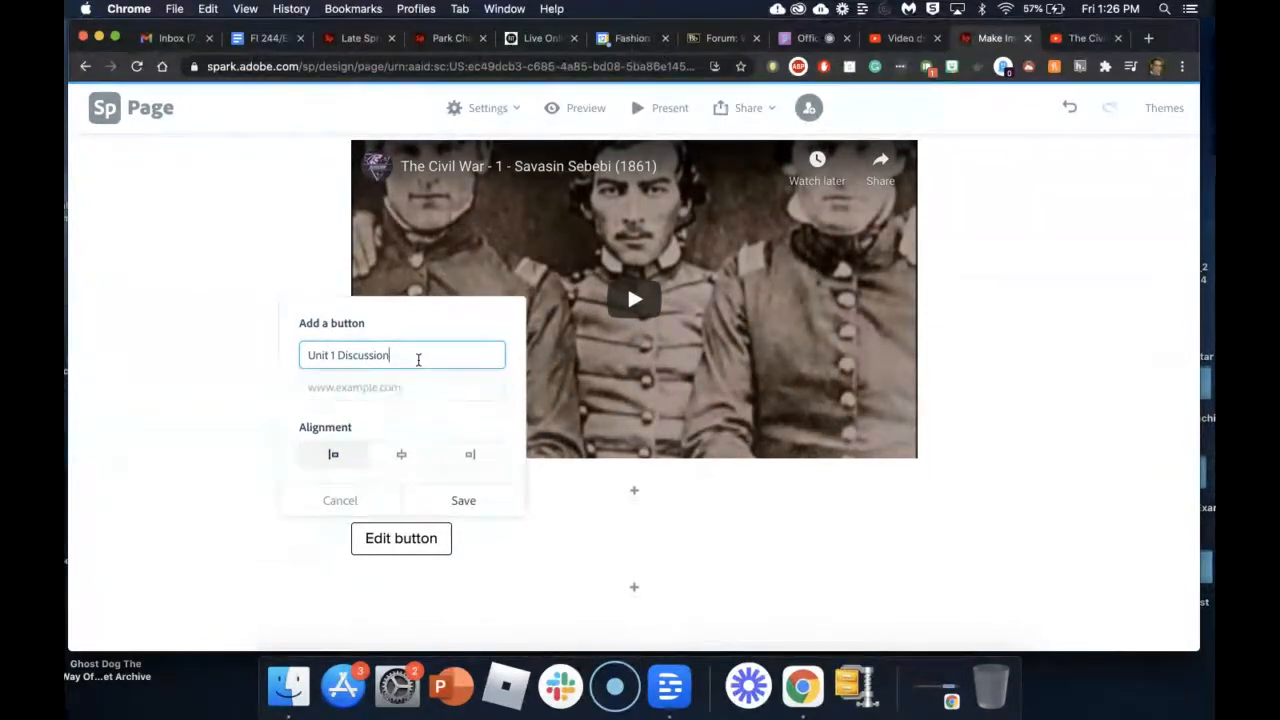
{"action": "left_click", "coordinate": [398, 389]}
{"action": "key", "text": "super+v"}
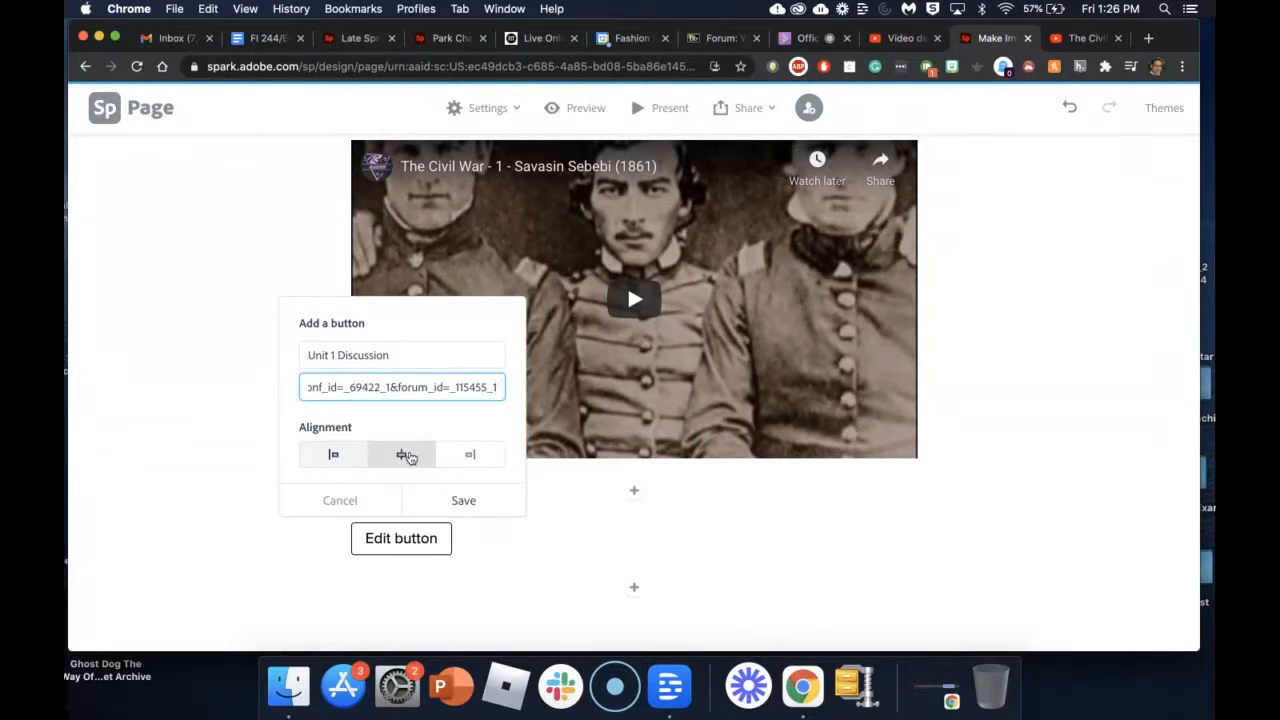
{"action": "left_click", "coordinate": [407, 456]}
{"action": "left_click", "coordinate": [462, 504]}
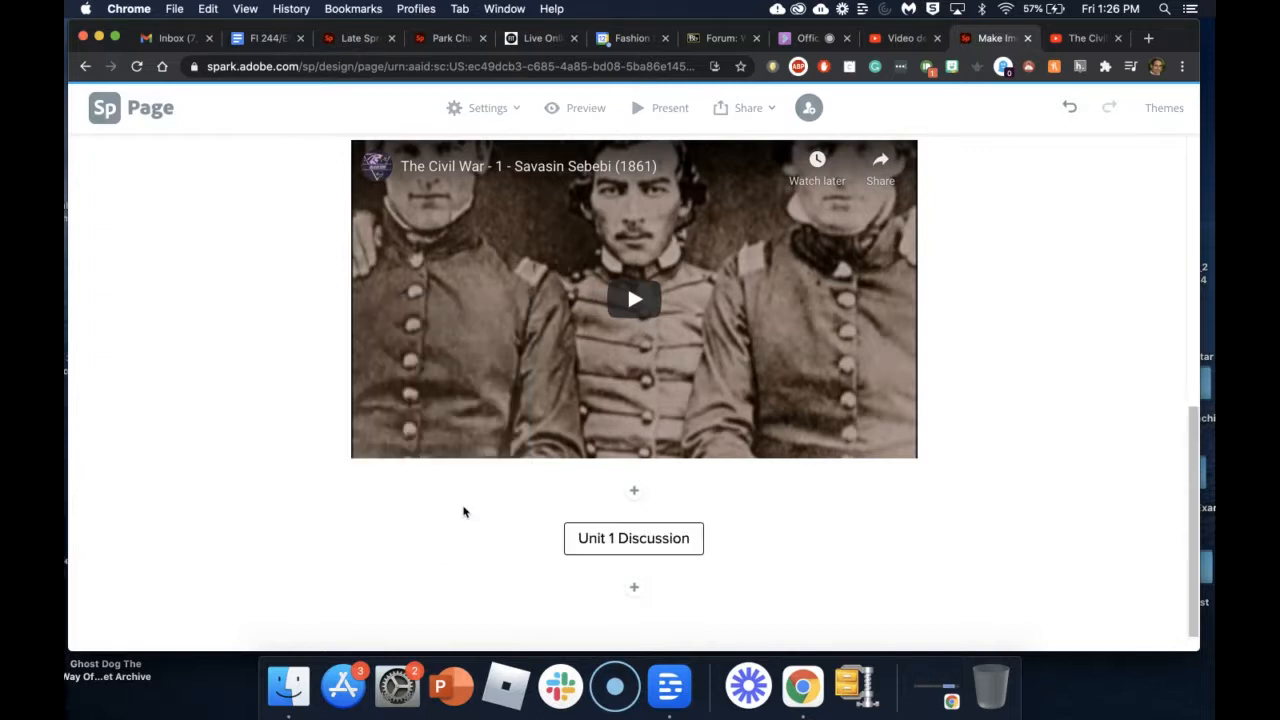
{"action": "scroll", "coordinate": [783, 563], "scroll_direction": "up", "scroll_amount": 2}
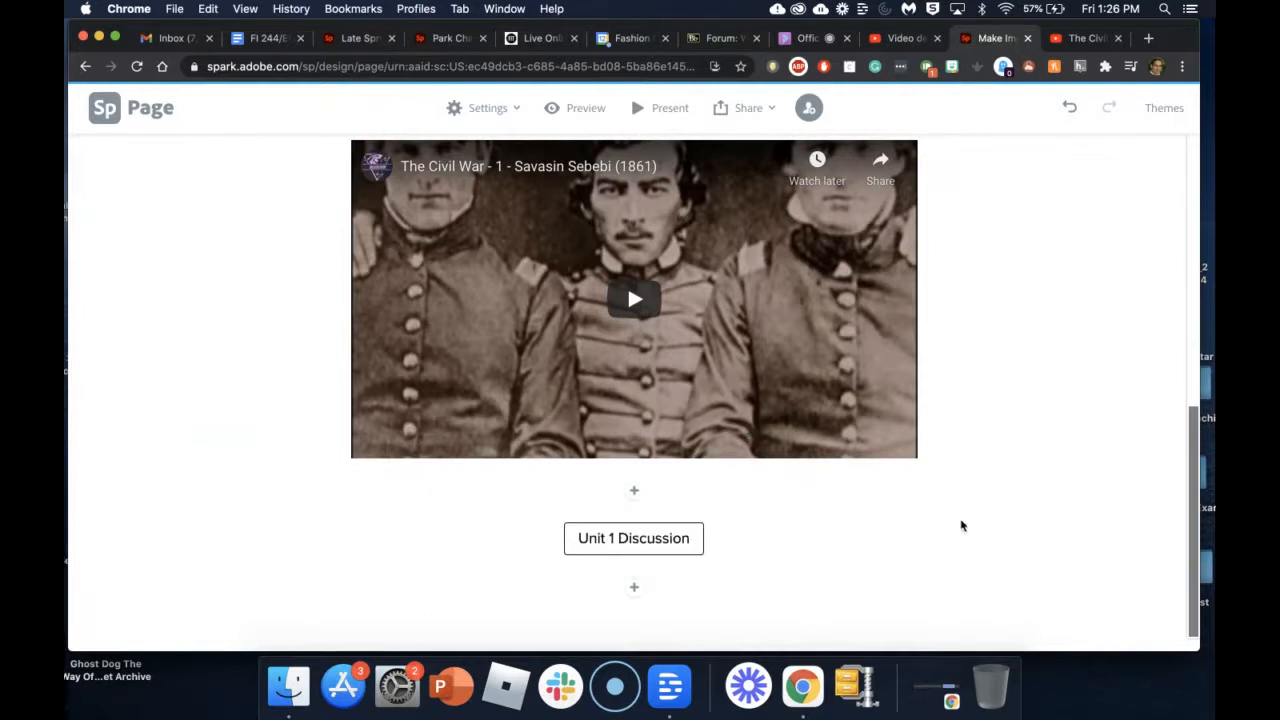
{"action": "scroll", "coordinate": [955, 510], "scroll_direction": "up", "scroll_amount": 1}
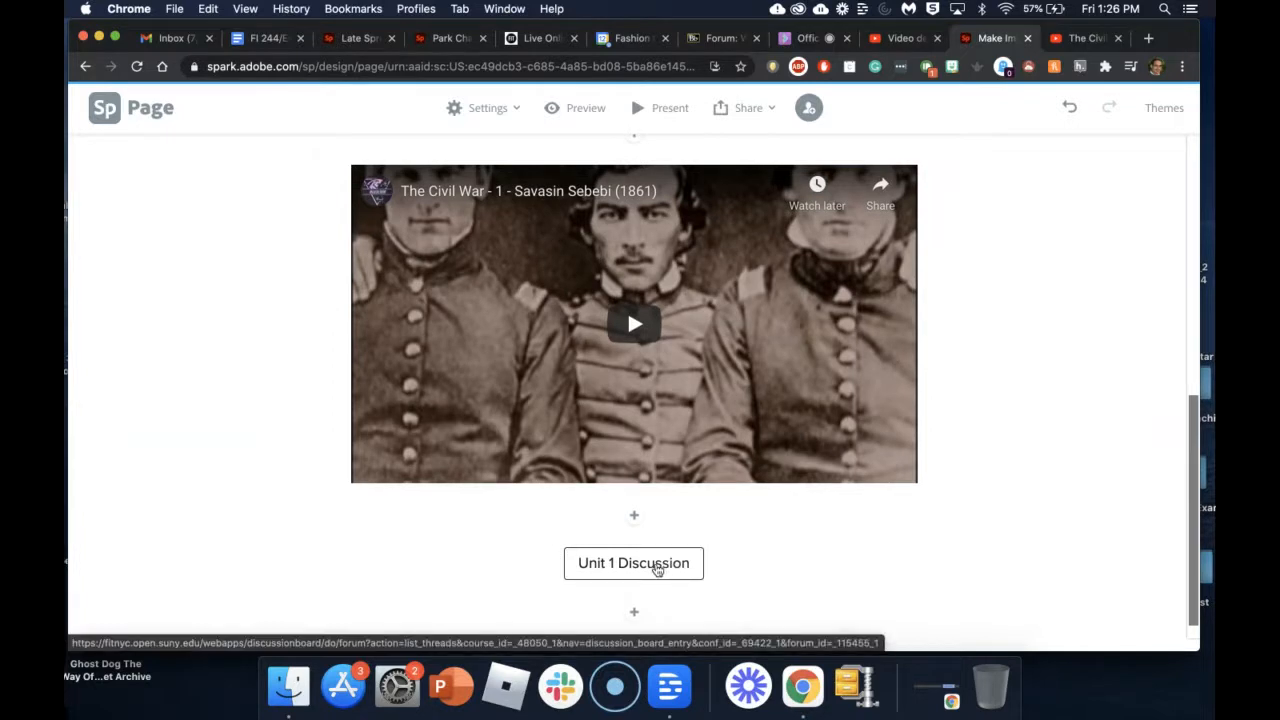
{"action": "left_click", "coordinate": [937, 563]}
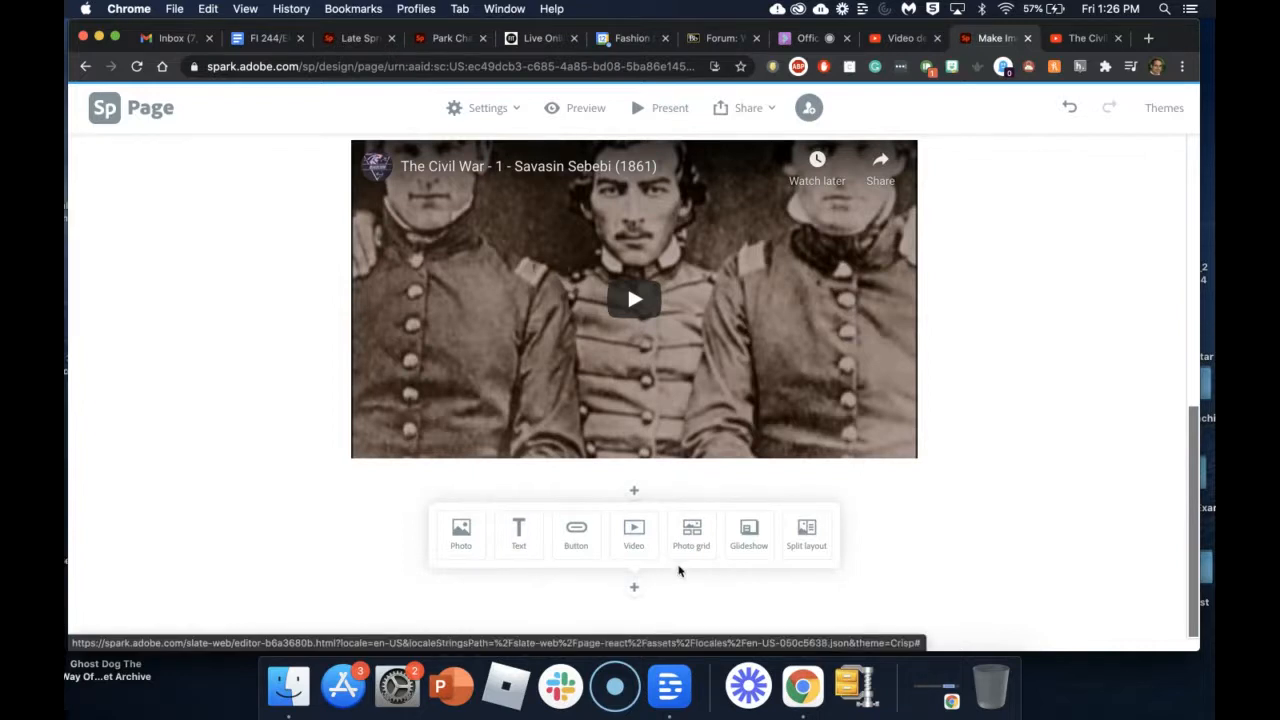
Step: Start a photo grid with the cannon-and-flag, battle line, reenactment, soldier statue and field-cannon photos
{"action": "left_click", "coordinate": [691, 539]}
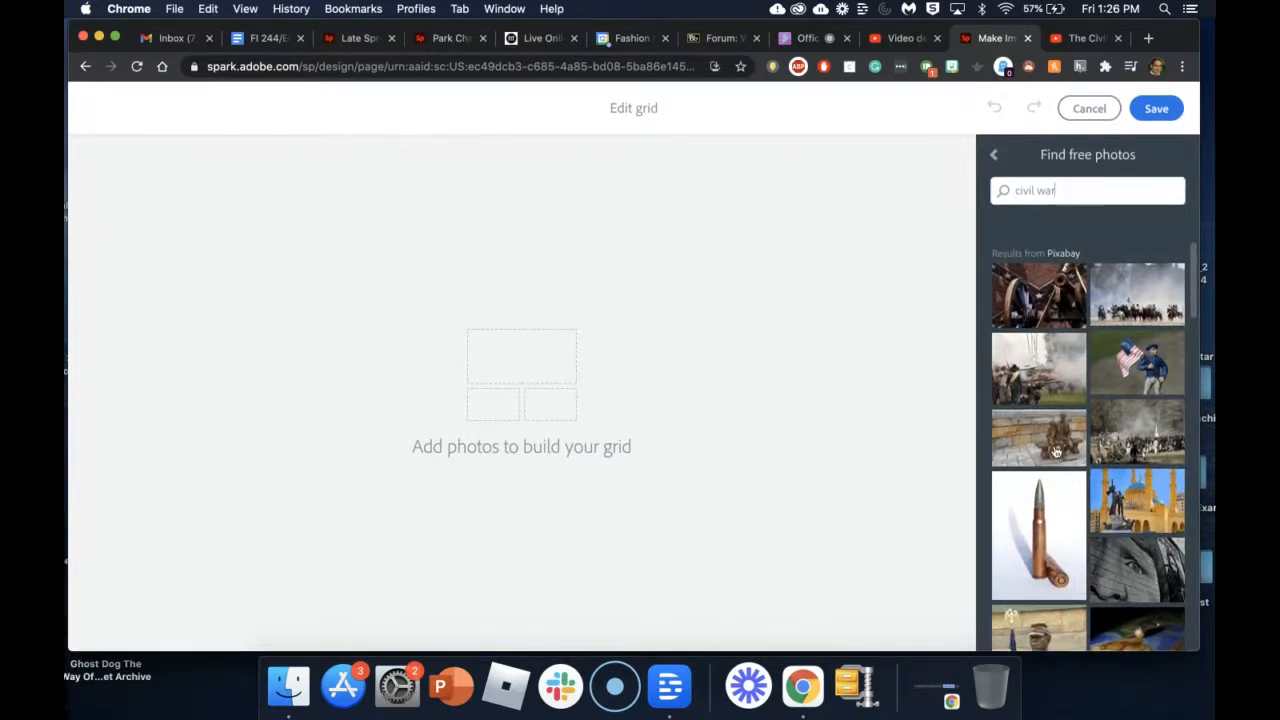
{"action": "left_click", "coordinate": [1030, 314]}
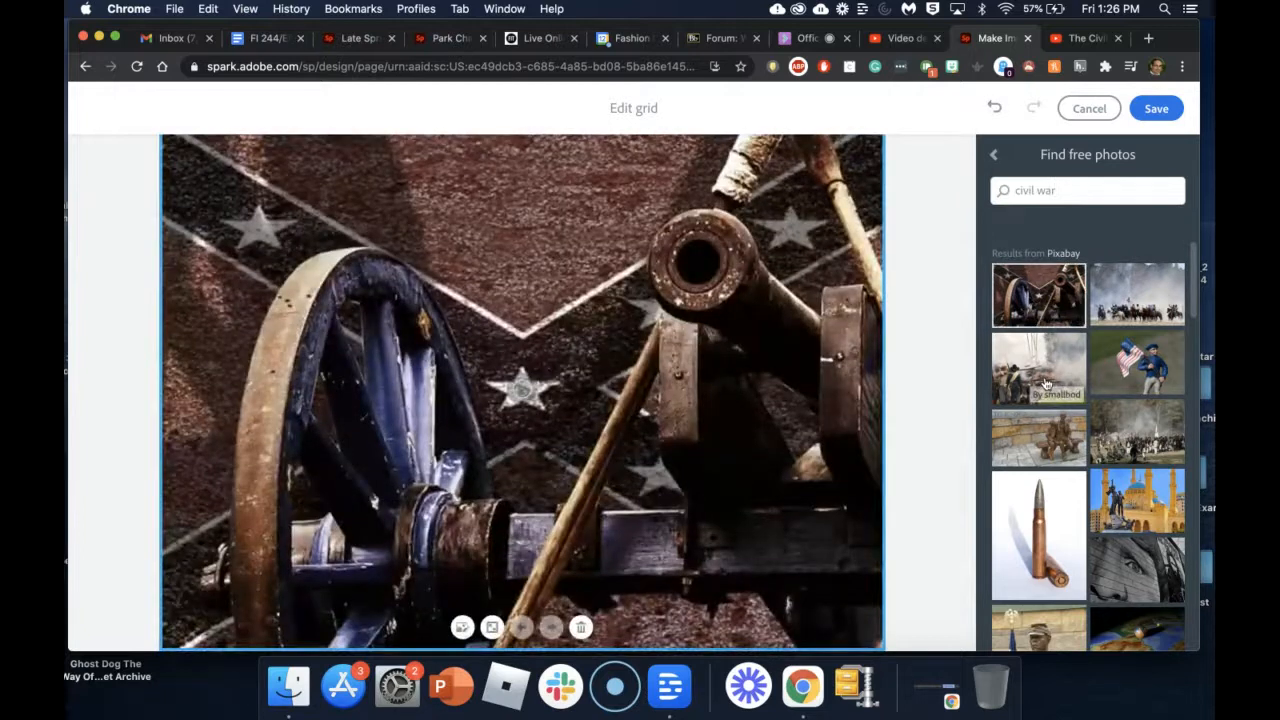
{"action": "left_click", "coordinate": [1047, 383]}
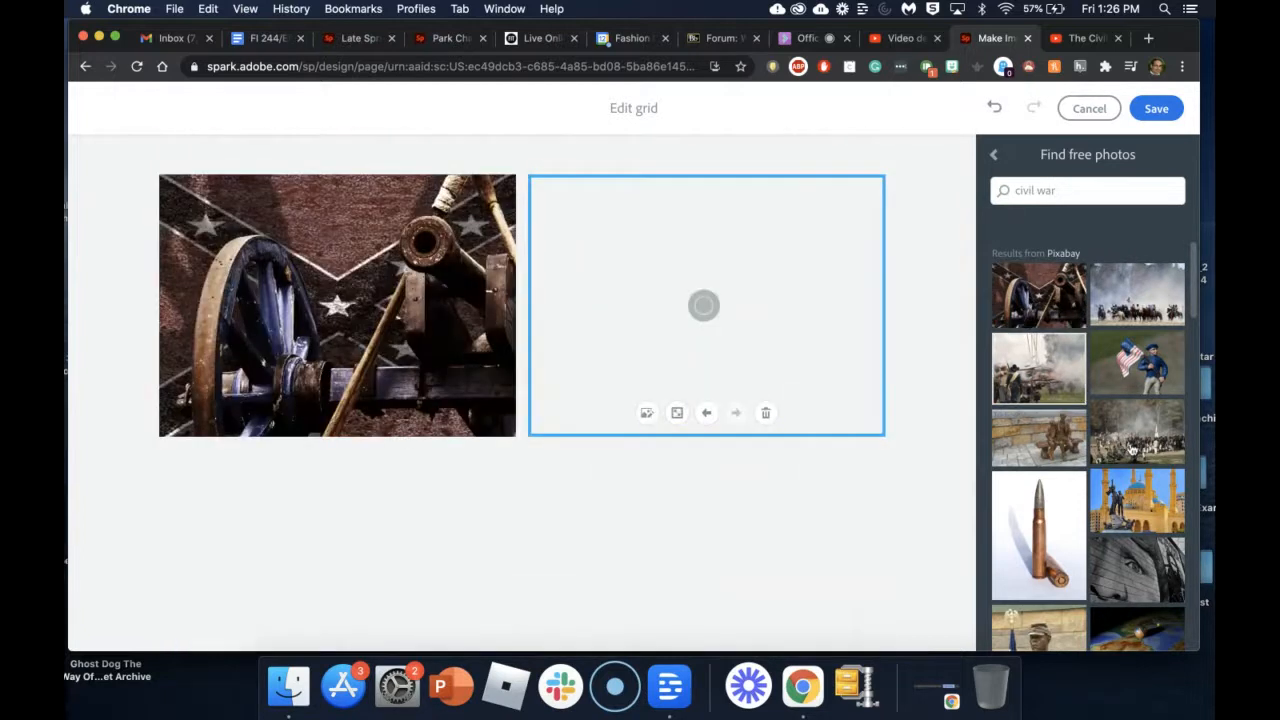
{"action": "left_click", "coordinate": [1130, 449]}
{"action": "scroll", "coordinate": [1040, 458], "scroll_direction": "down", "scroll_amount": 5}
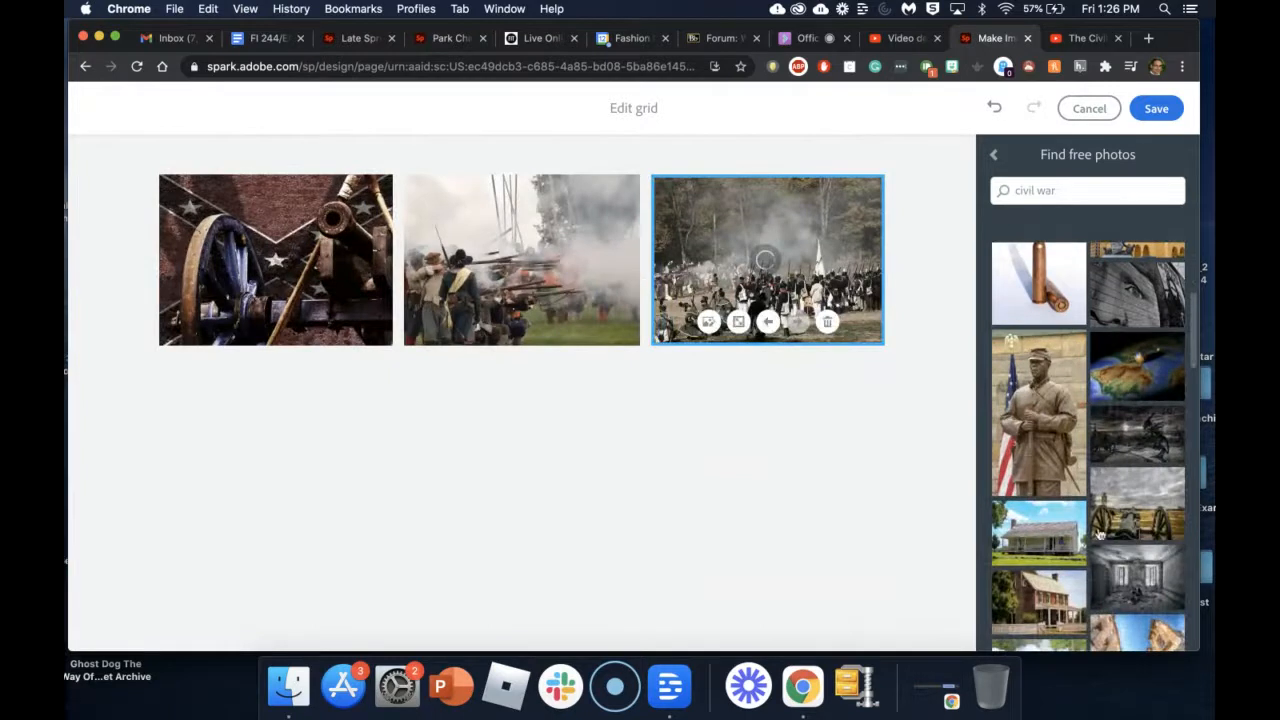
{"action": "left_click", "coordinate": [1039, 458]}
{"action": "left_click", "coordinate": [1150, 520]}
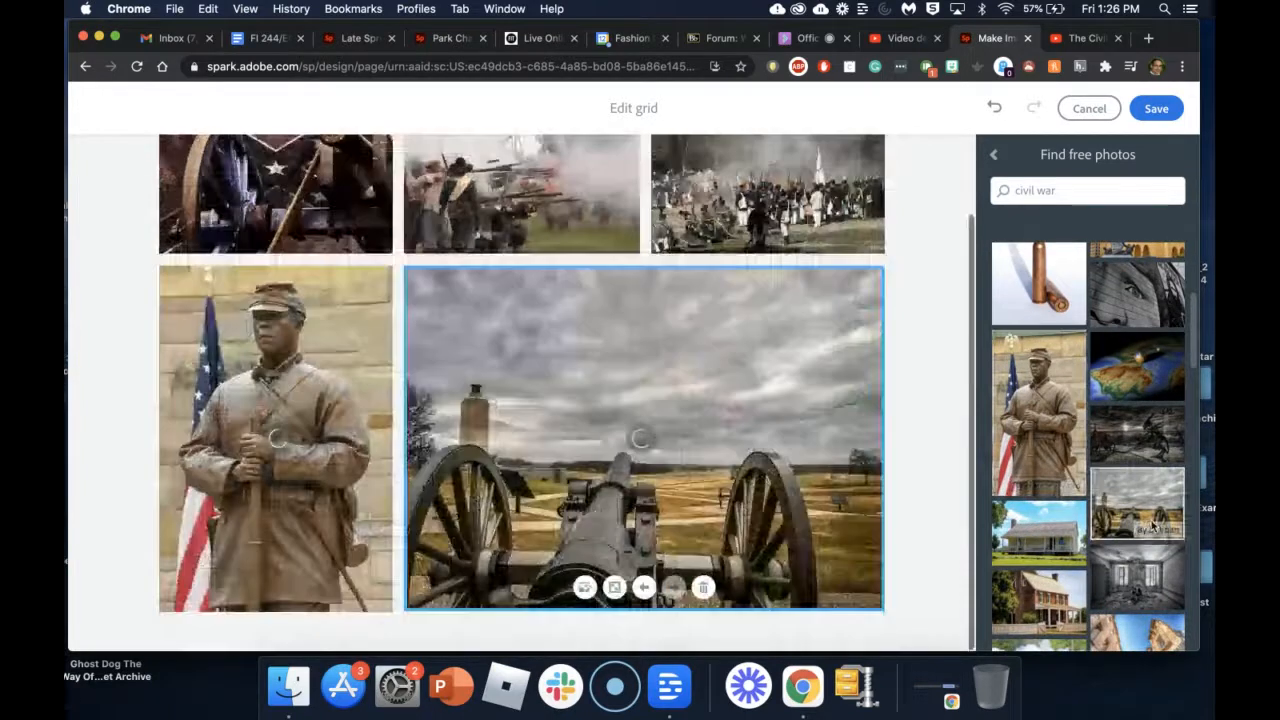
Step: Add the red-coated soldiers, Liberty painting and tintype photos, then save the grid
{"action": "scroll", "coordinate": [1152, 527], "scroll_direction": "down", "scroll_amount": 3}
{"action": "scroll", "coordinate": [1152, 527], "scroll_direction": "down", "scroll_amount": 4}
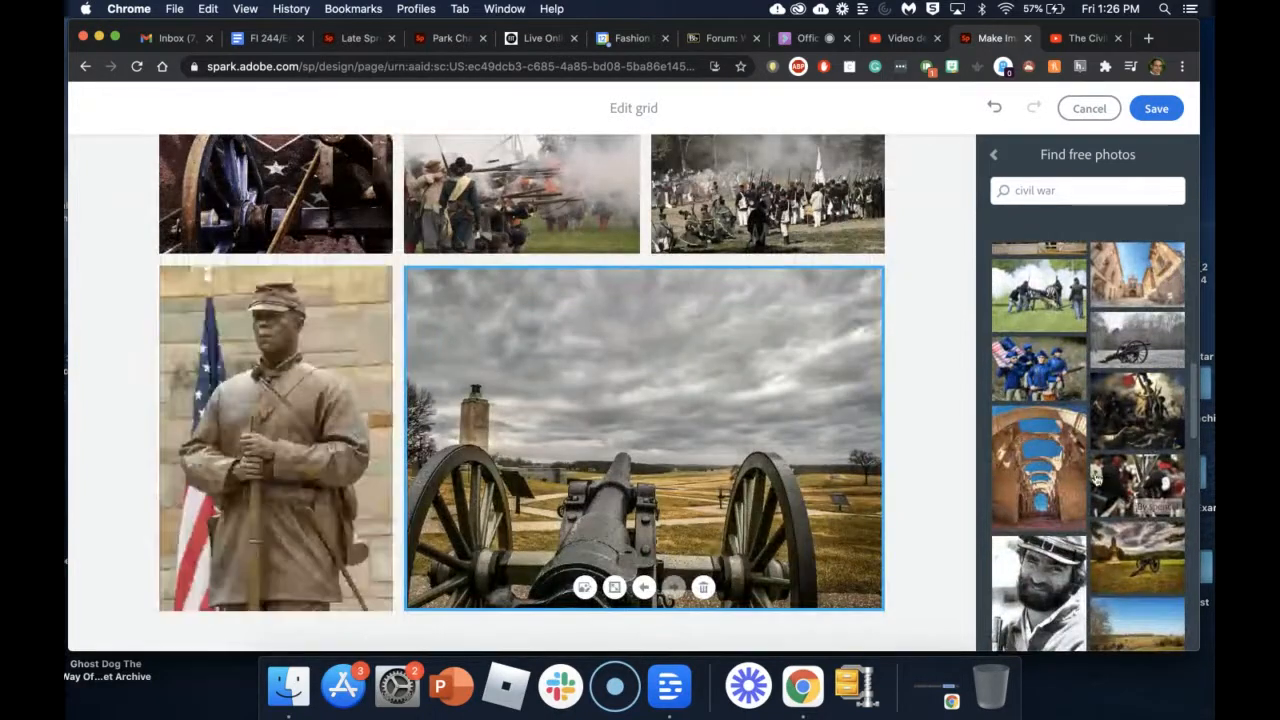
{"action": "left_click", "coordinate": [1155, 485]}
{"action": "left_click", "coordinate": [1140, 430]}
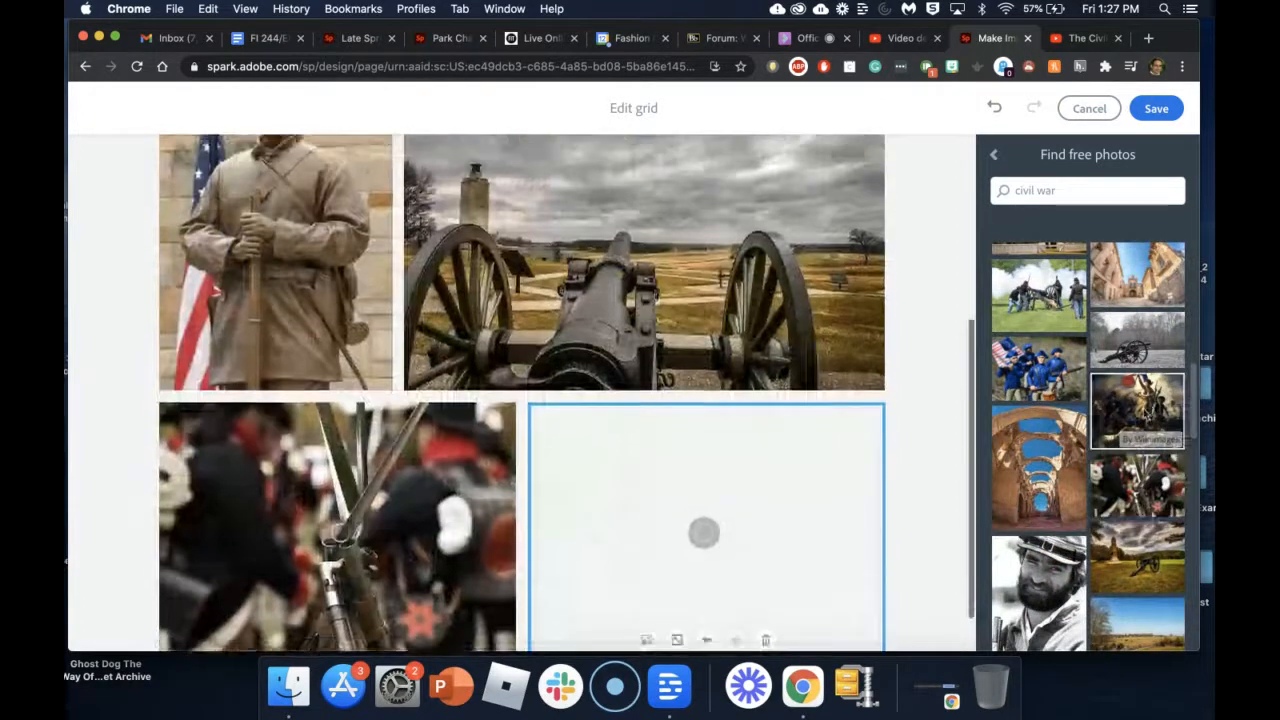
{"action": "scroll", "coordinate": [1125, 450], "scroll_direction": "down", "scroll_amount": 3}
{"action": "scroll", "coordinate": [1123, 452], "scroll_direction": "down", "scroll_amount": 3}
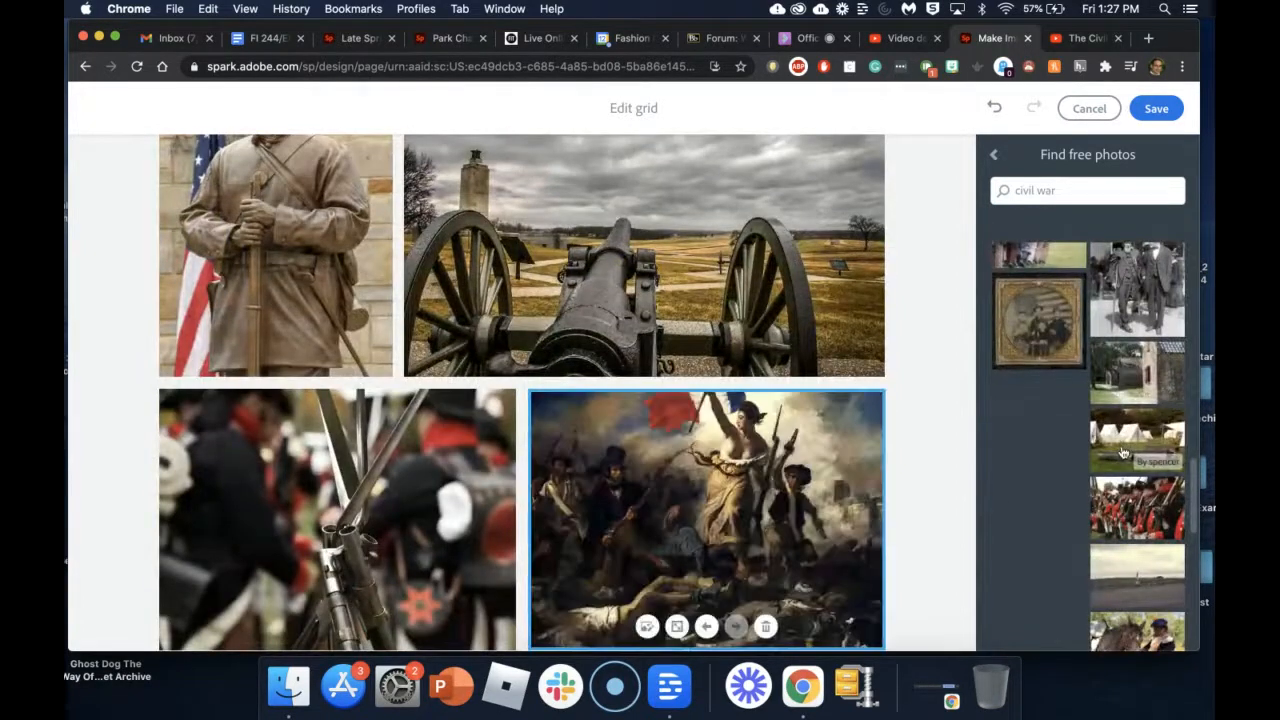
{"action": "scroll", "coordinate": [1123, 453], "scroll_direction": "up", "scroll_amount": 2}
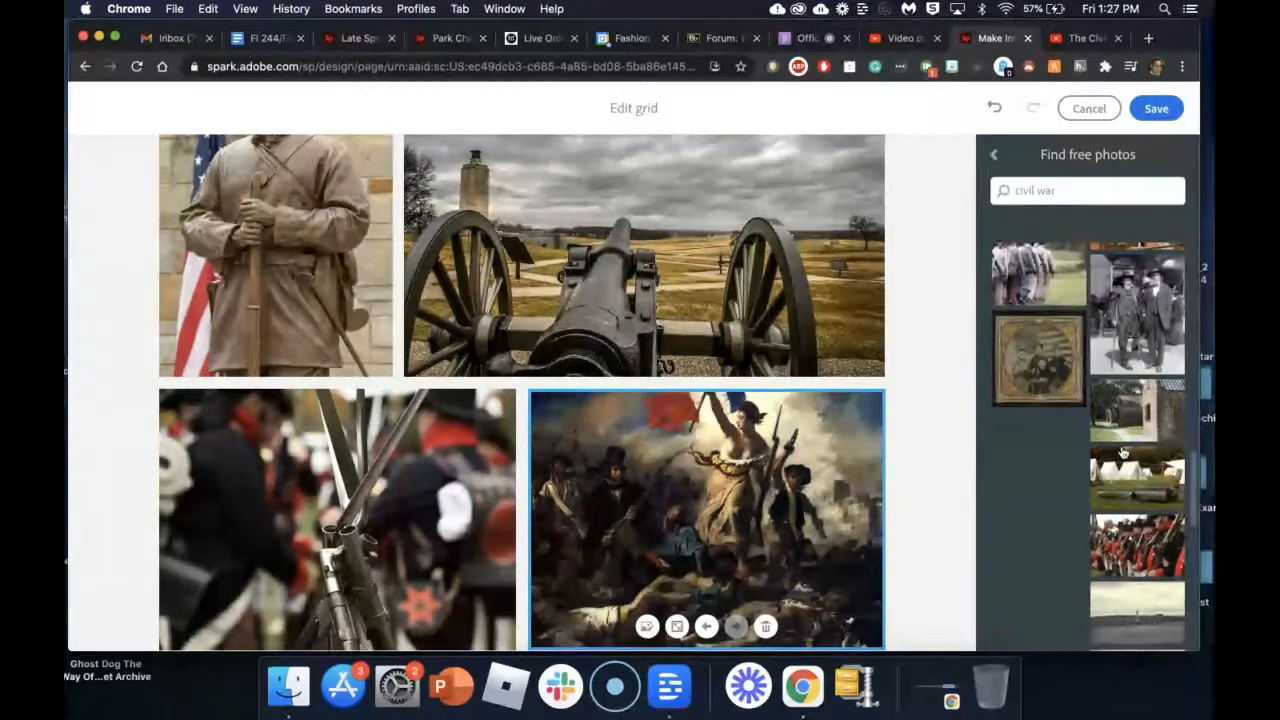
{"action": "left_click", "coordinate": [1052, 368]}
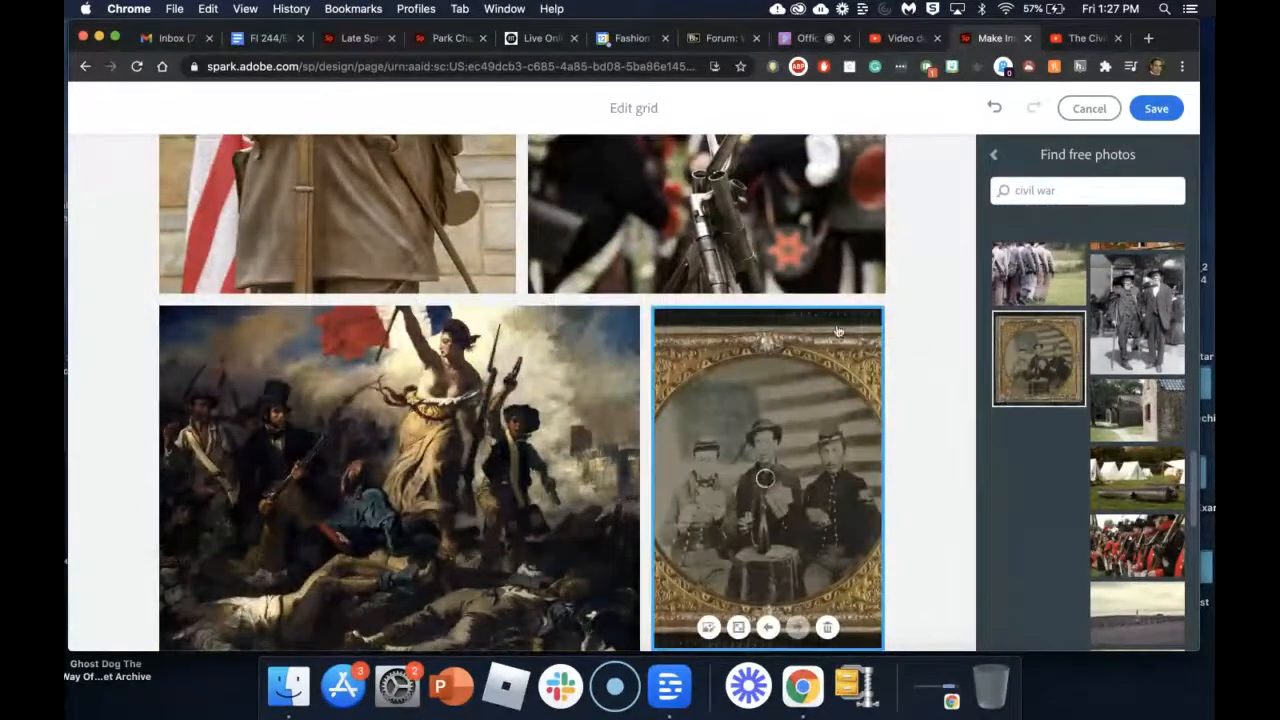
{"action": "scroll", "coordinate": [838, 332], "scroll_direction": "up", "scroll_amount": 2}
{"action": "scroll", "coordinate": [838, 332], "scroll_direction": "up", "scroll_amount": 5}
{"action": "scroll", "coordinate": [838, 332], "scroll_direction": "down", "scroll_amount": 1}
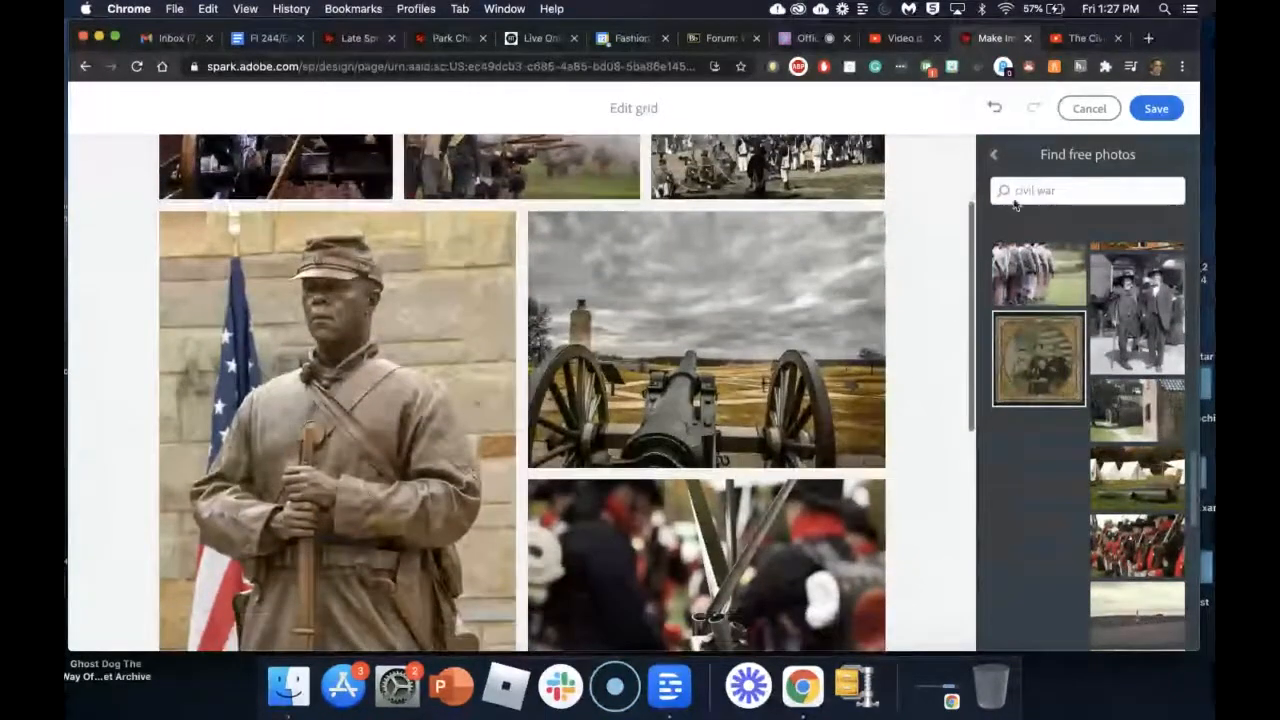
{"action": "left_click", "coordinate": [1158, 109]}
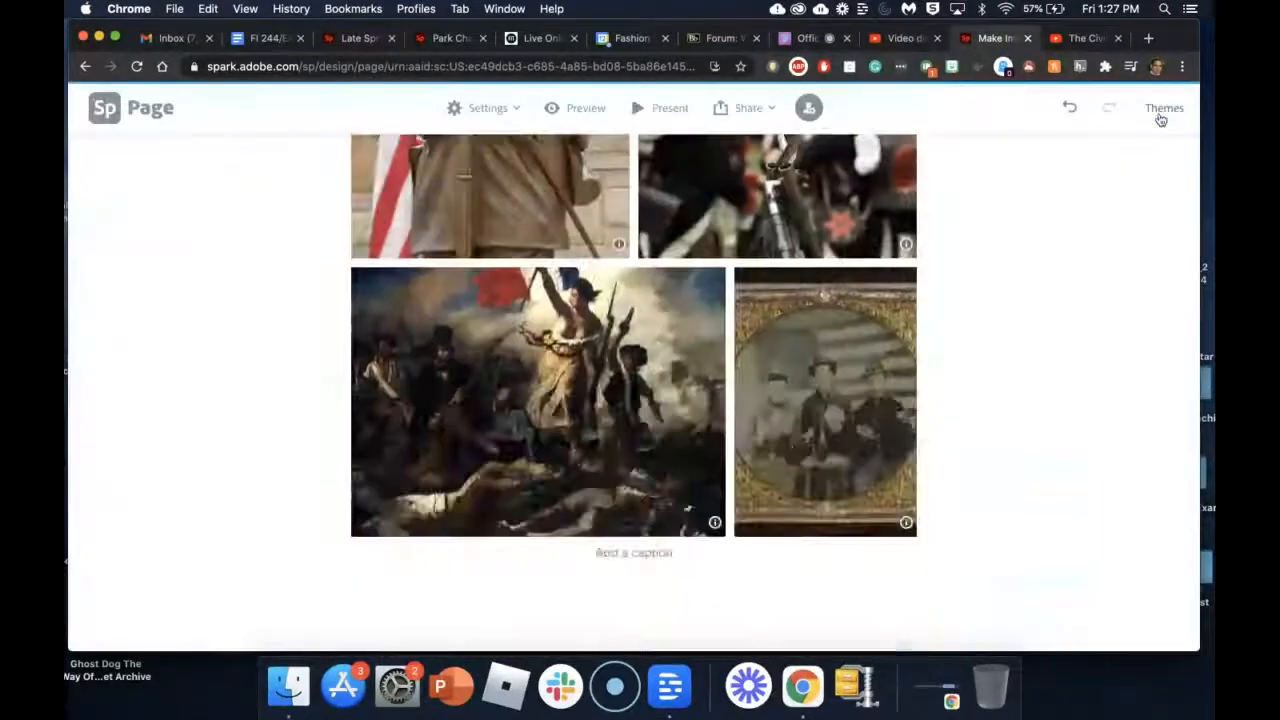
{"action": "scroll", "coordinate": [946, 321], "scroll_direction": "down", "scroll_amount": 4}
{"action": "scroll", "coordinate": [946, 321], "scroll_direction": "up", "scroll_amount": 9}
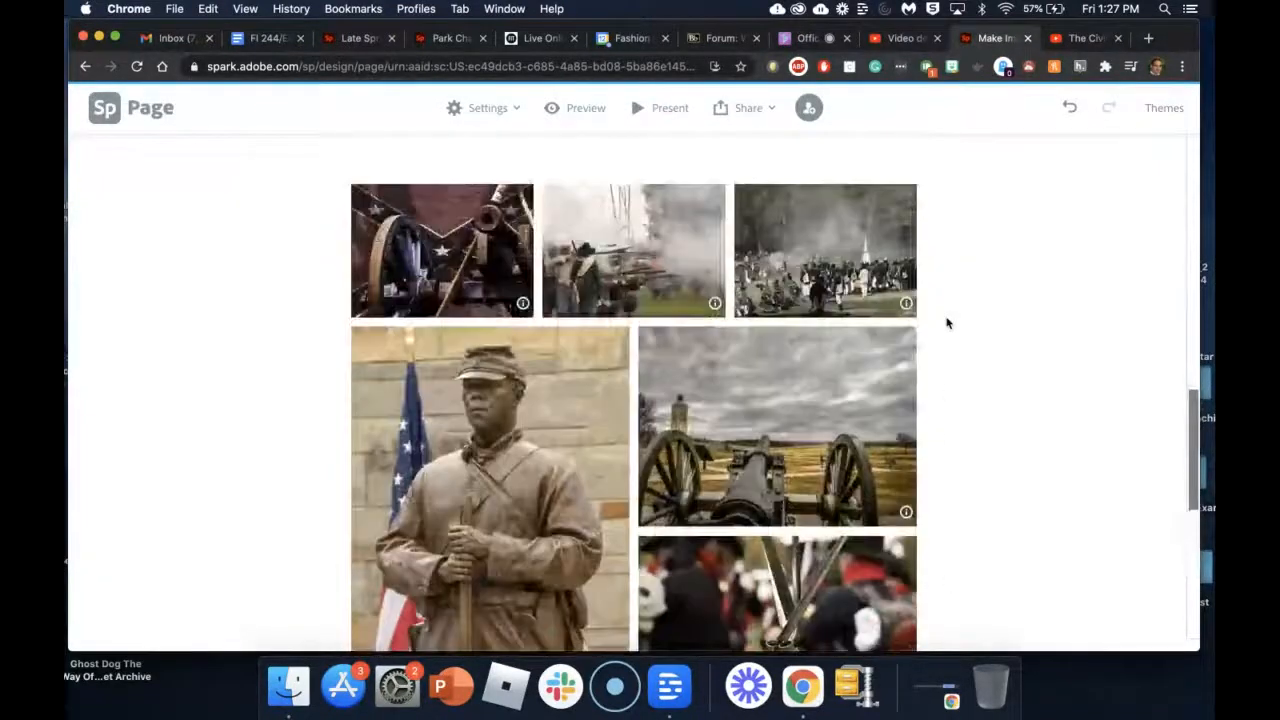
{"action": "scroll", "coordinate": [946, 321], "scroll_direction": "up", "scroll_amount": 3}
{"action": "scroll", "coordinate": [946, 321], "scroll_direction": "down", "scroll_amount": 1}
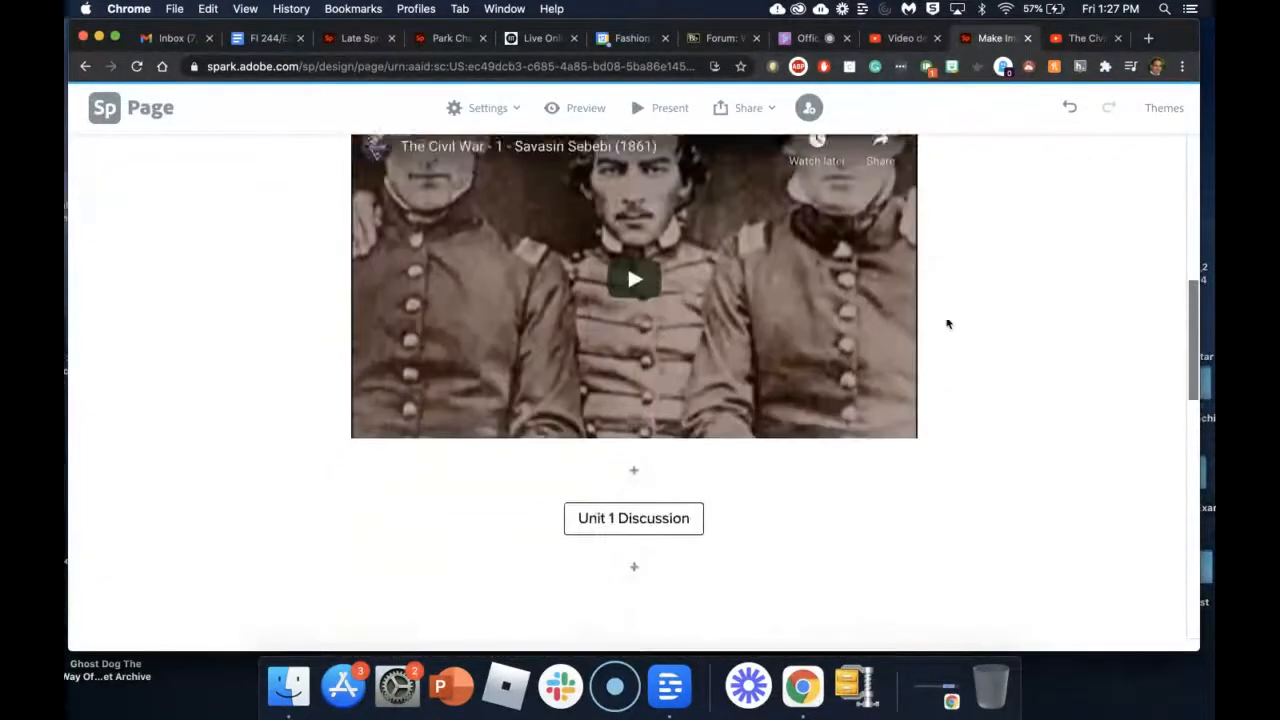
{"action": "scroll", "coordinate": [946, 321], "scroll_direction": "up", "scroll_amount": 1}
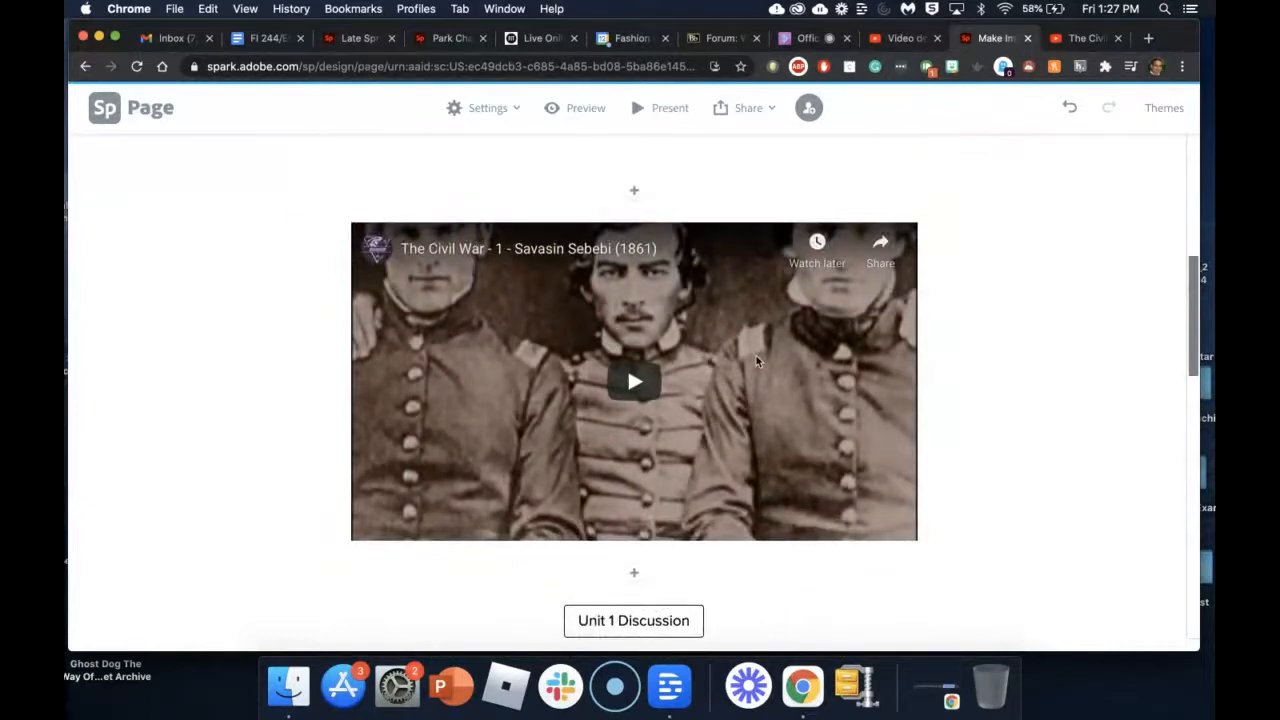
{"action": "scroll", "coordinate": [757, 362], "scroll_direction": "down", "scroll_amount": 3}
{"action": "scroll", "coordinate": [757, 362], "scroll_direction": "down", "scroll_amount": 2}
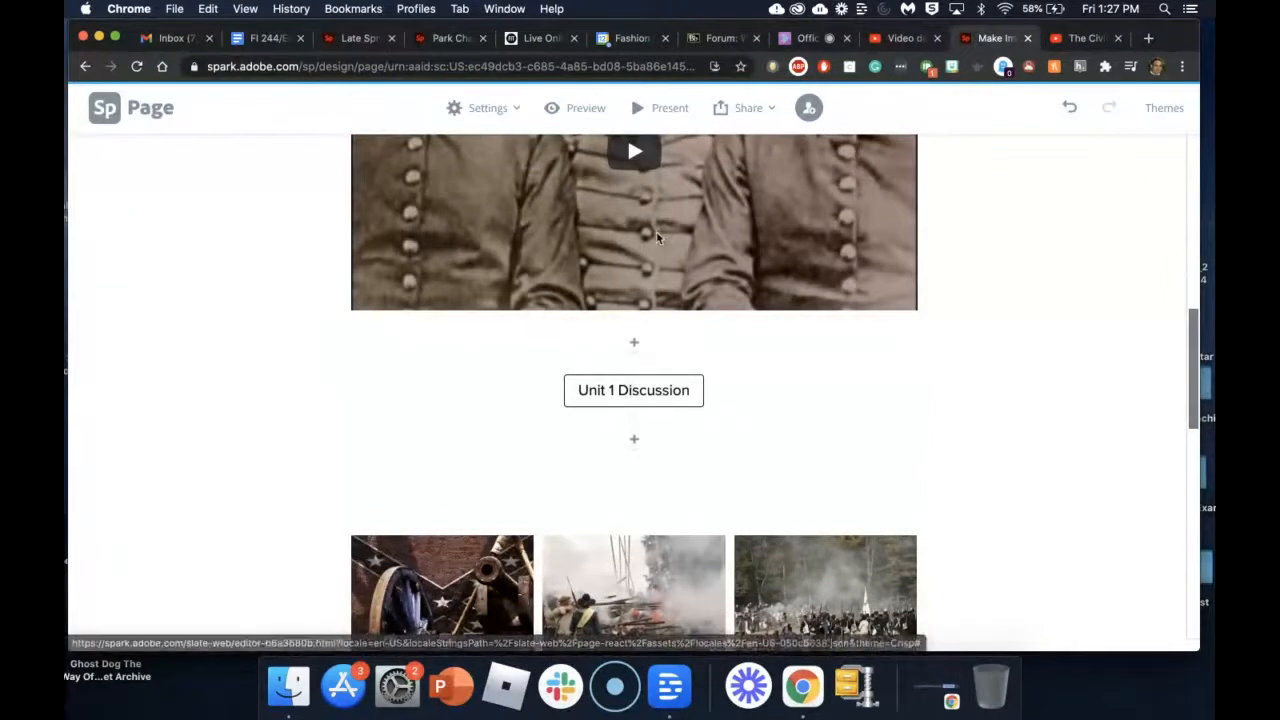
{"action": "scroll", "coordinate": [746, 434], "scroll_direction": "down", "scroll_amount": 5}
{"action": "scroll", "coordinate": [746, 434], "scroll_direction": "down", "scroll_amount": 2}
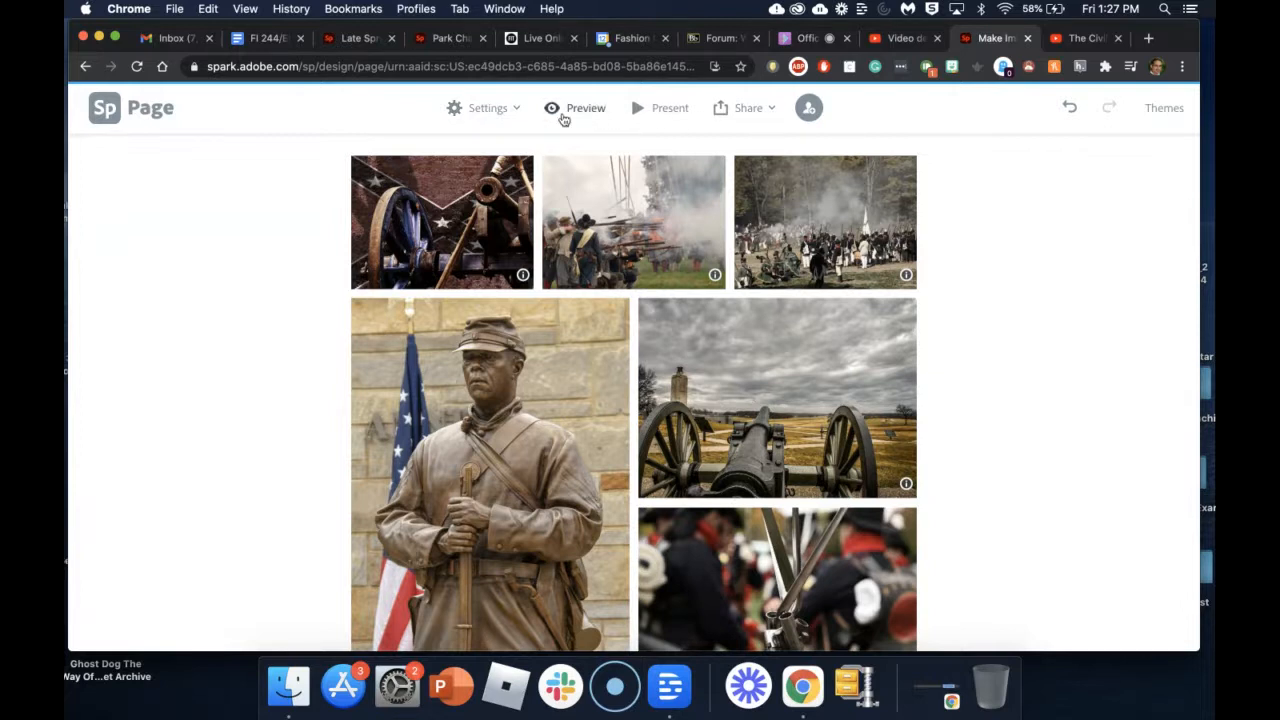
{"action": "left_click", "coordinate": [563, 112]}
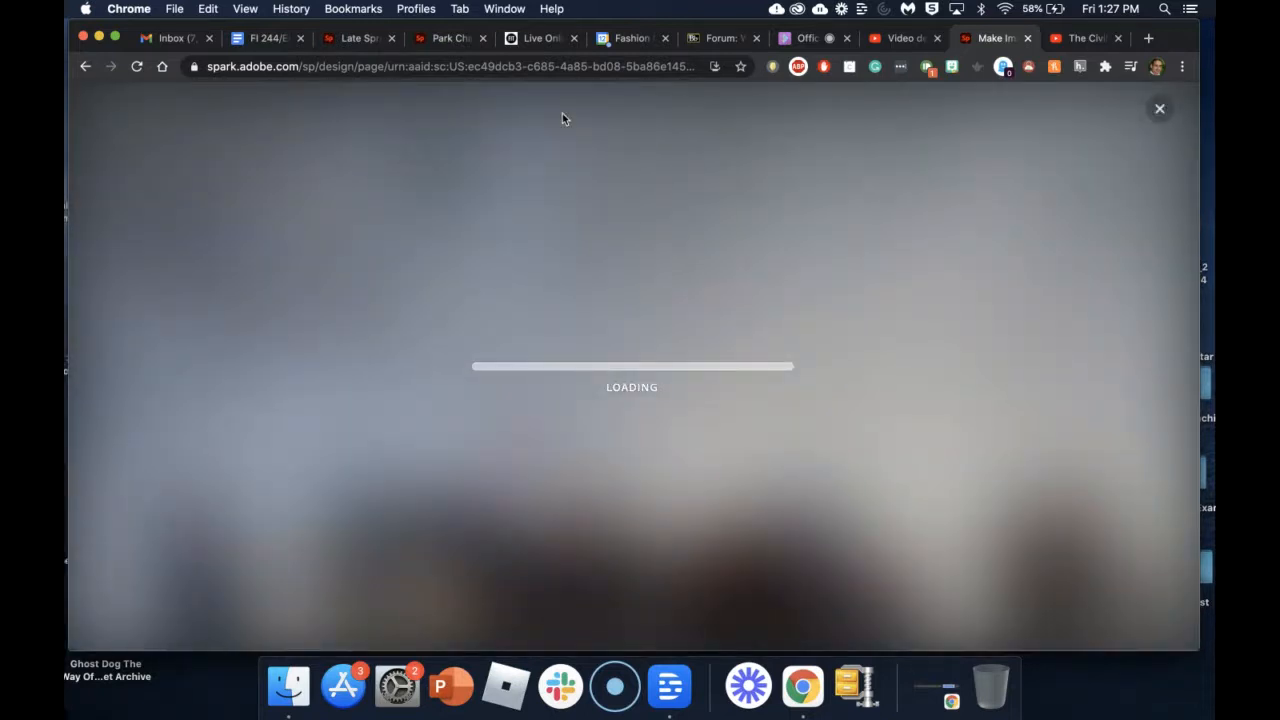
{"action": "scroll", "coordinate": [688, 323], "scroll_direction": "down", "scroll_amount": 5}
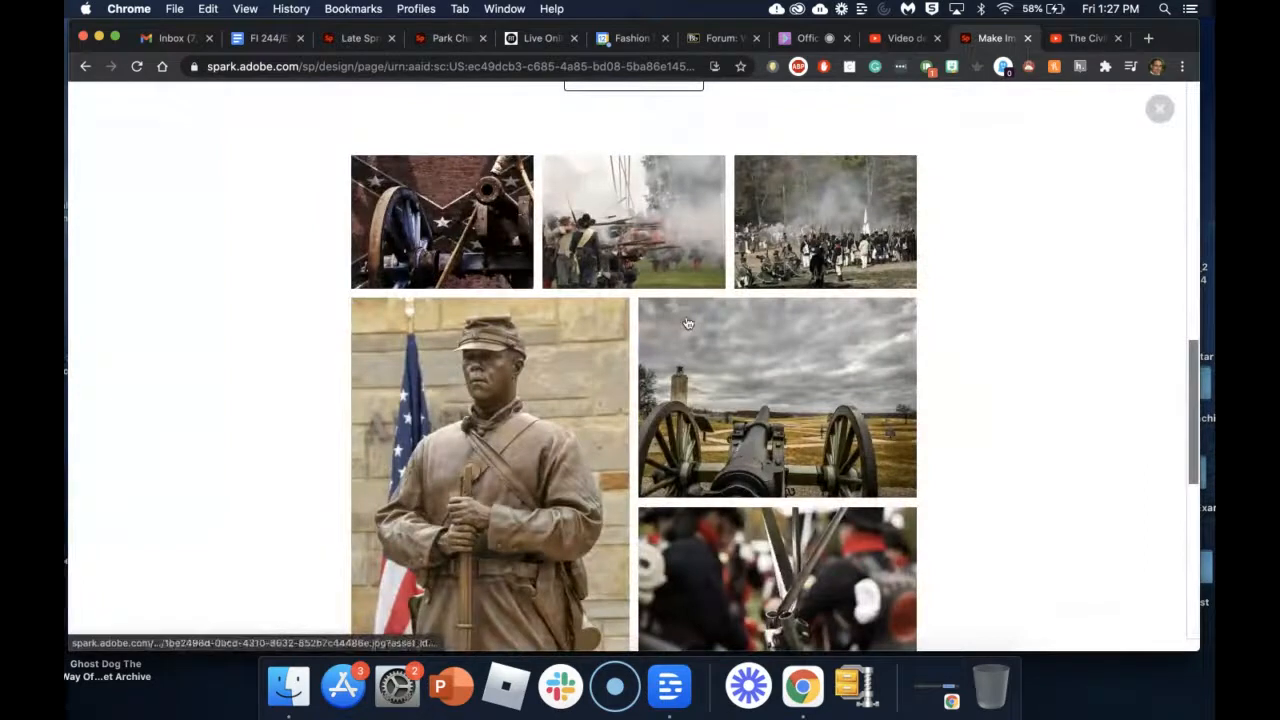
{"action": "scroll", "coordinate": [688, 323], "scroll_direction": "up", "scroll_amount": 10}
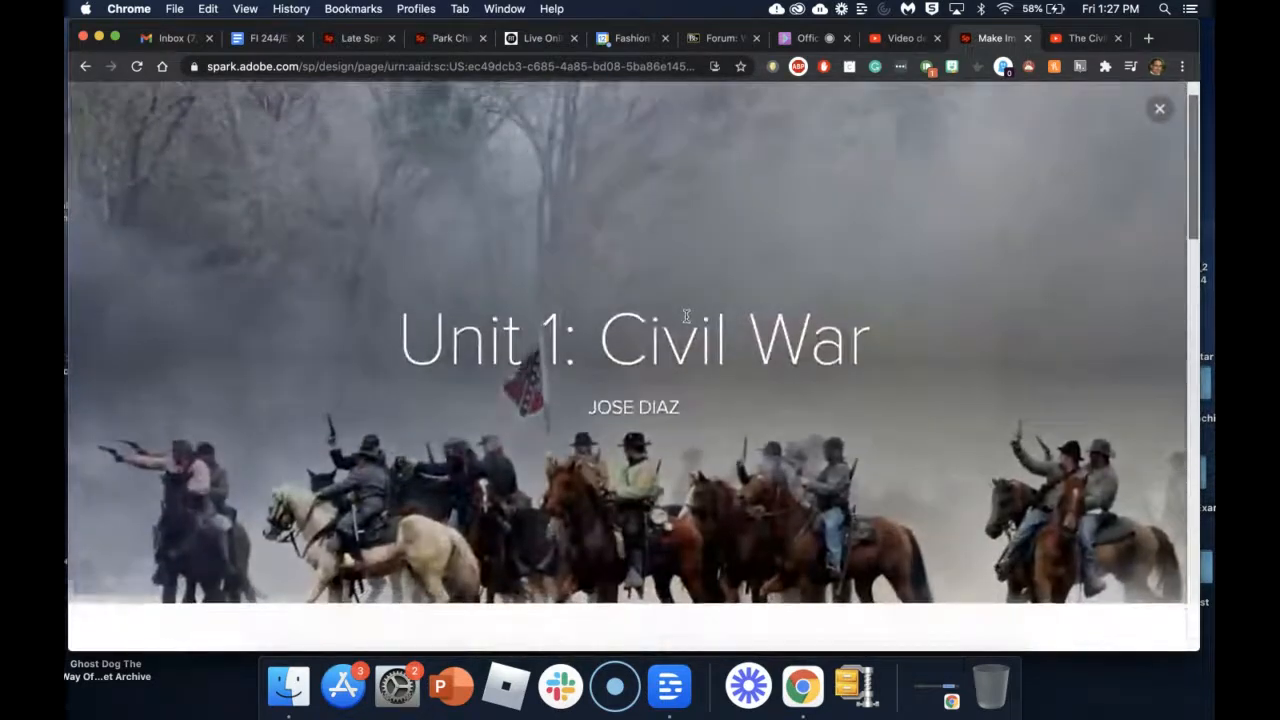
{"action": "scroll", "coordinate": [686, 316], "scroll_direction": "down", "scroll_amount": 5}
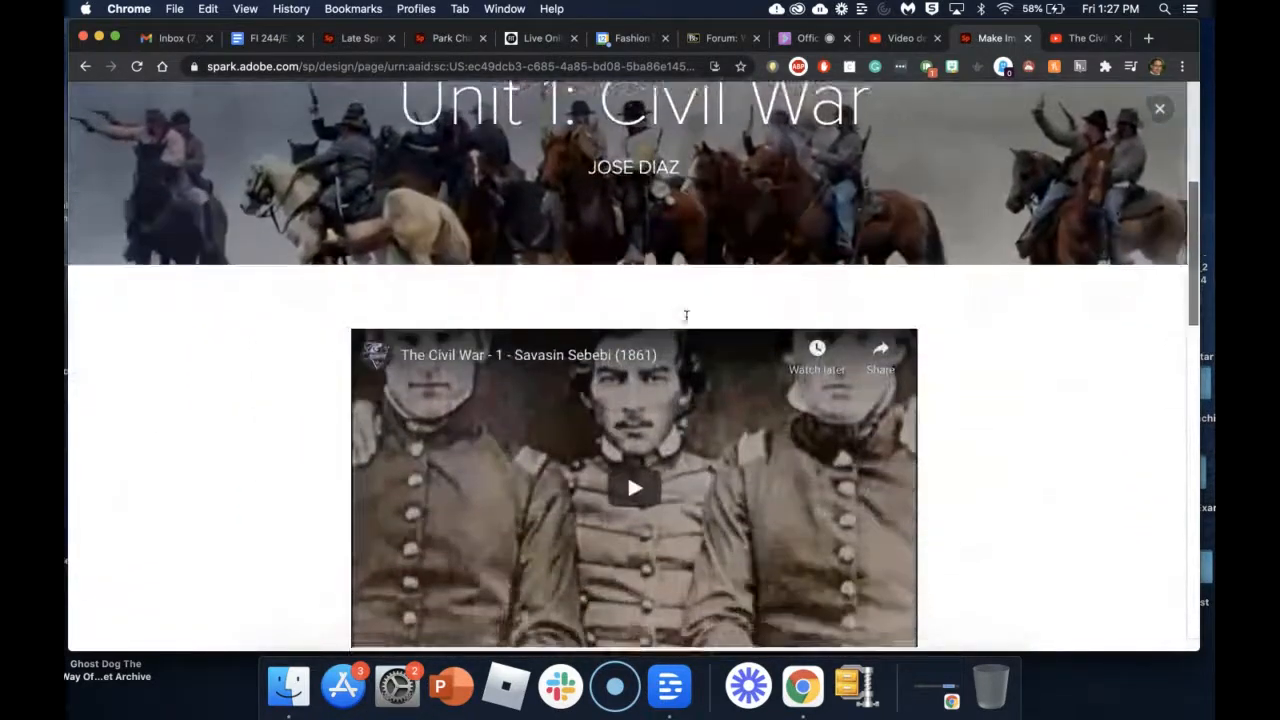
{"action": "scroll", "coordinate": [686, 316], "scroll_direction": "down", "scroll_amount": 1}
{"action": "scroll", "coordinate": [636, 443], "scroll_direction": "down", "scroll_amount": 1}
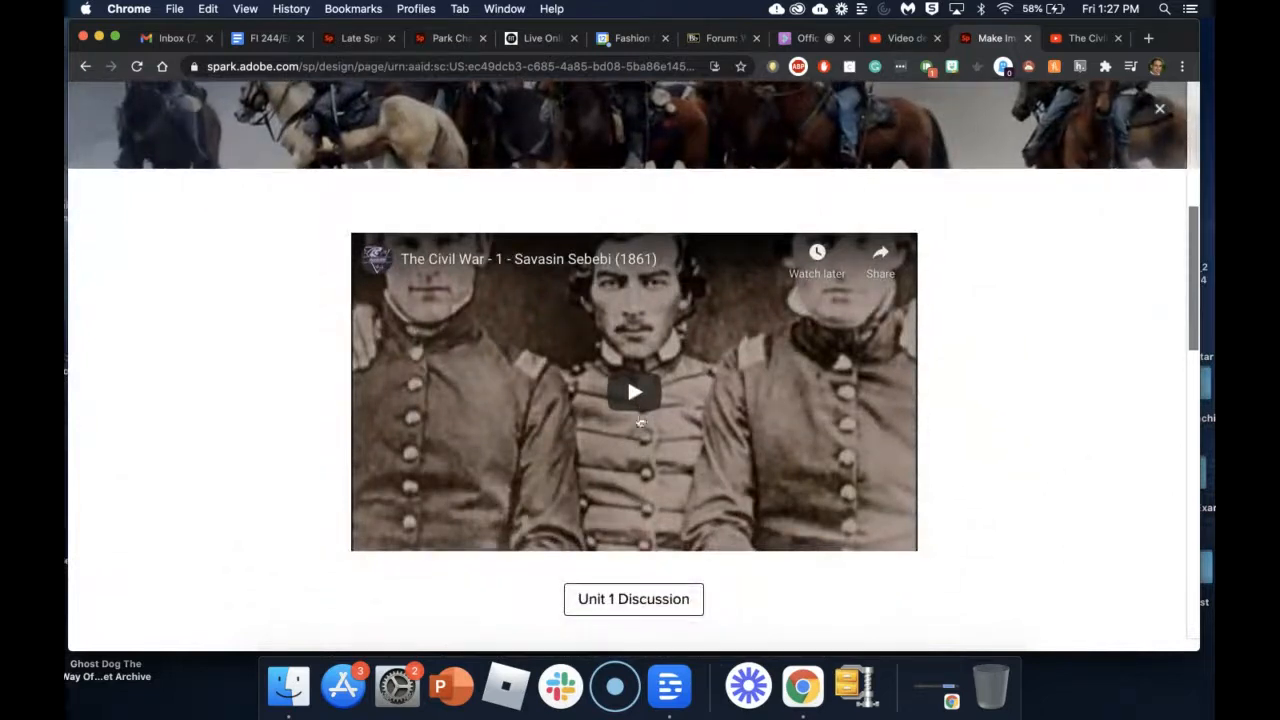
{"action": "left_click", "coordinate": [632, 392]}
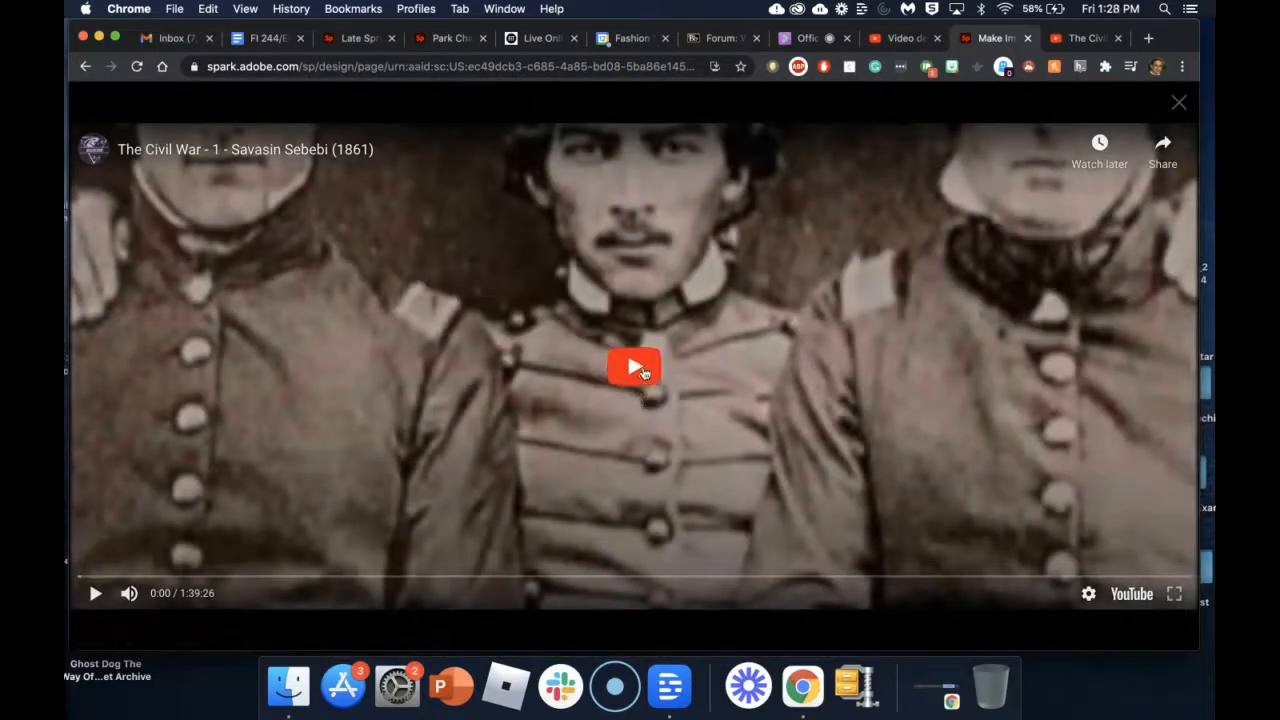
{"action": "left_click", "coordinate": [638, 368]}
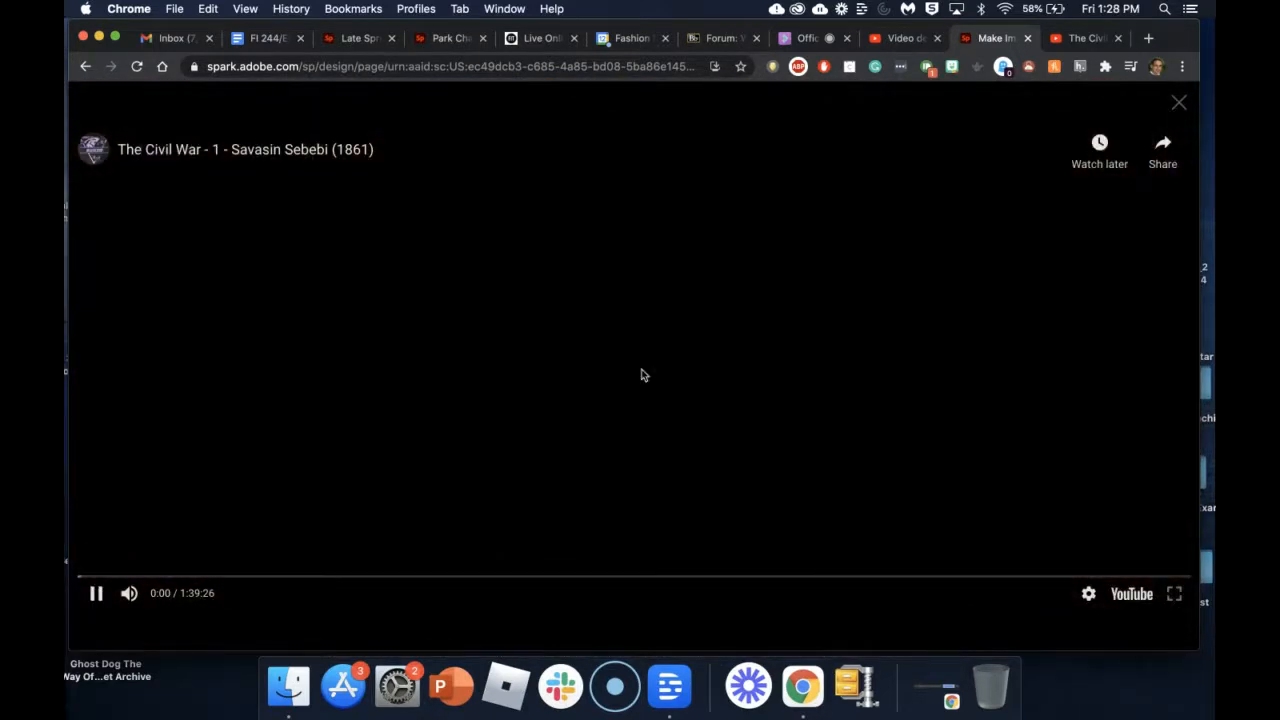
{"action": "left_click", "coordinate": [160, 578]}
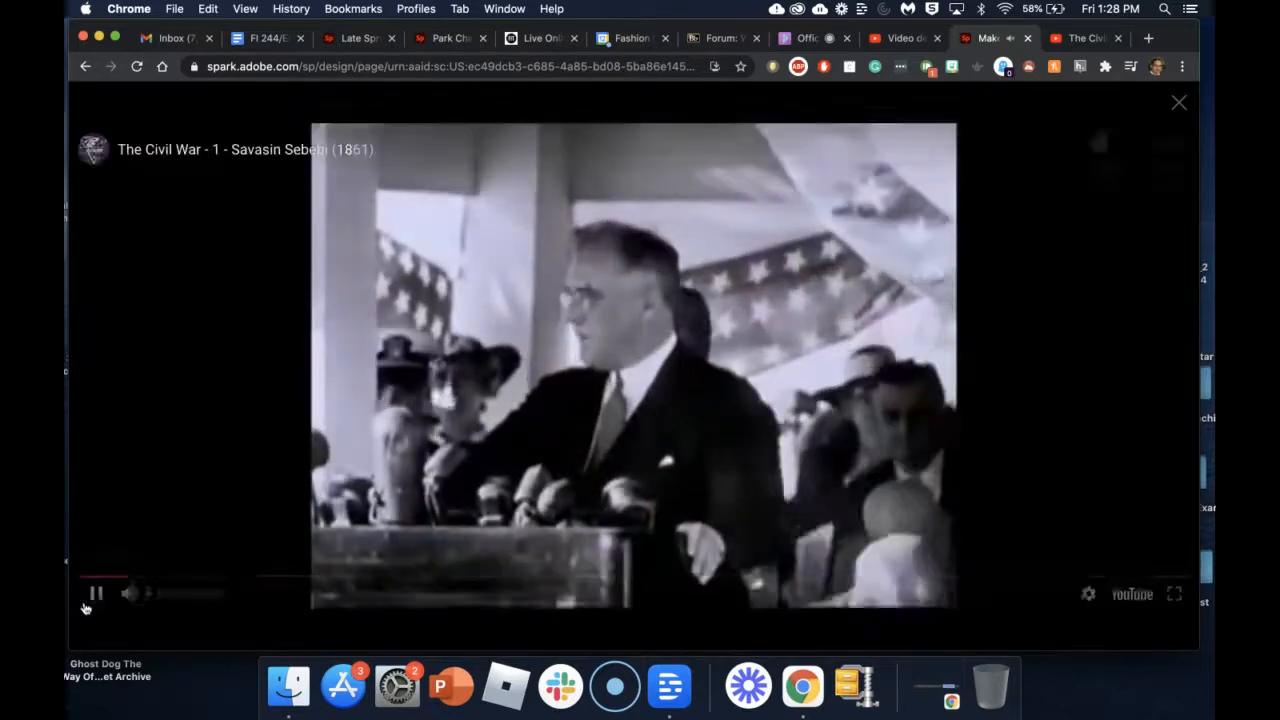
{"action": "left_click", "coordinate": [96, 593]}
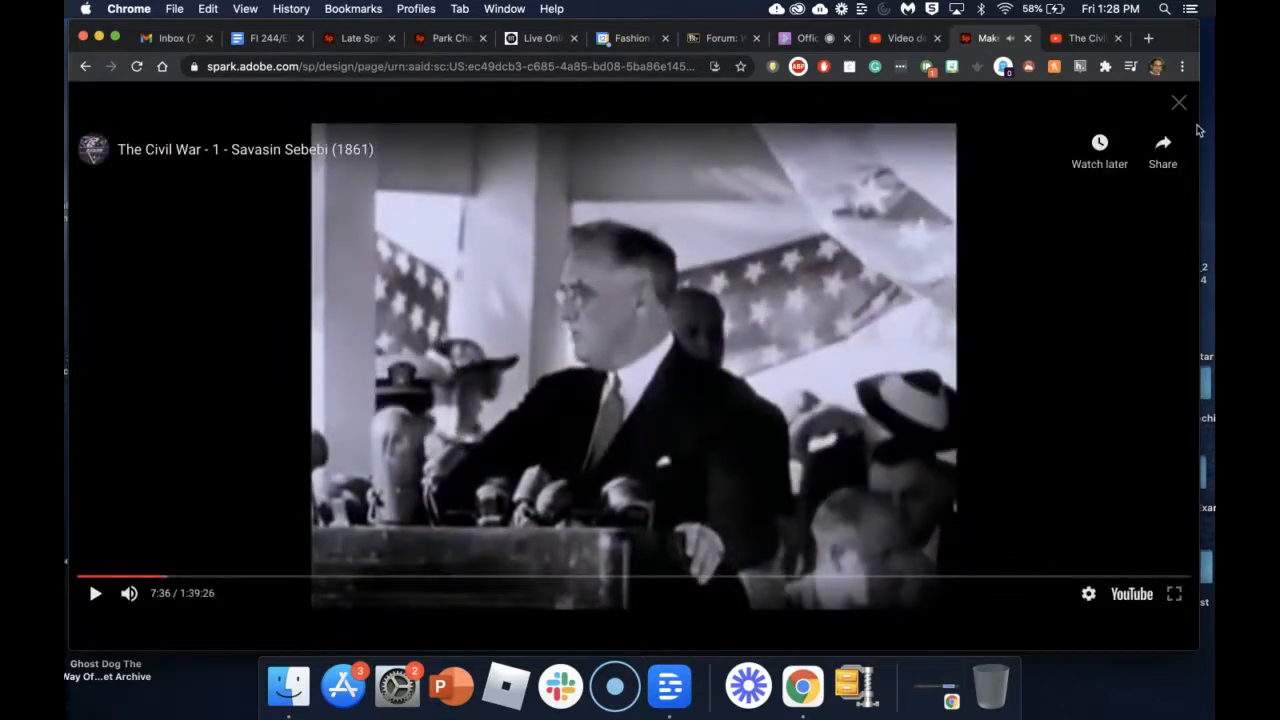
{"action": "left_click", "coordinate": [1180, 105]}
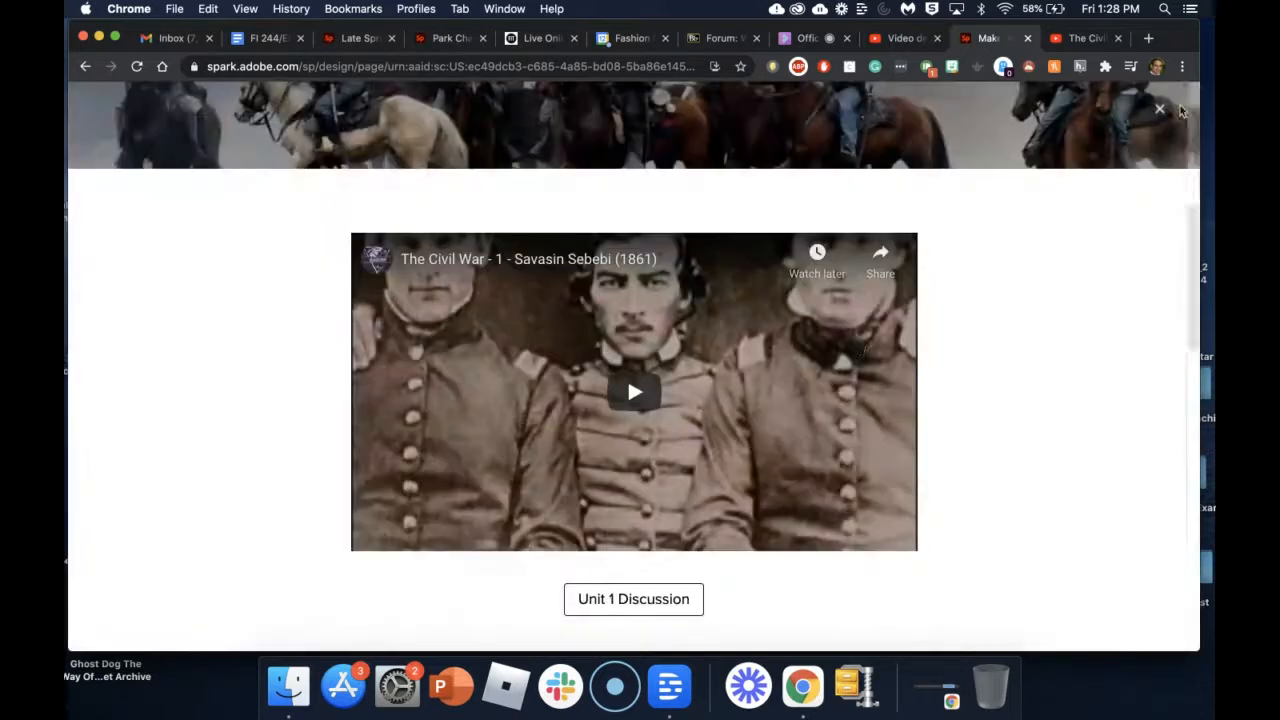
{"action": "scroll", "coordinate": [860, 347], "scroll_direction": "down", "scroll_amount": 3}
{"action": "scroll", "coordinate": [860, 347], "scroll_direction": "down", "scroll_amount": 1}
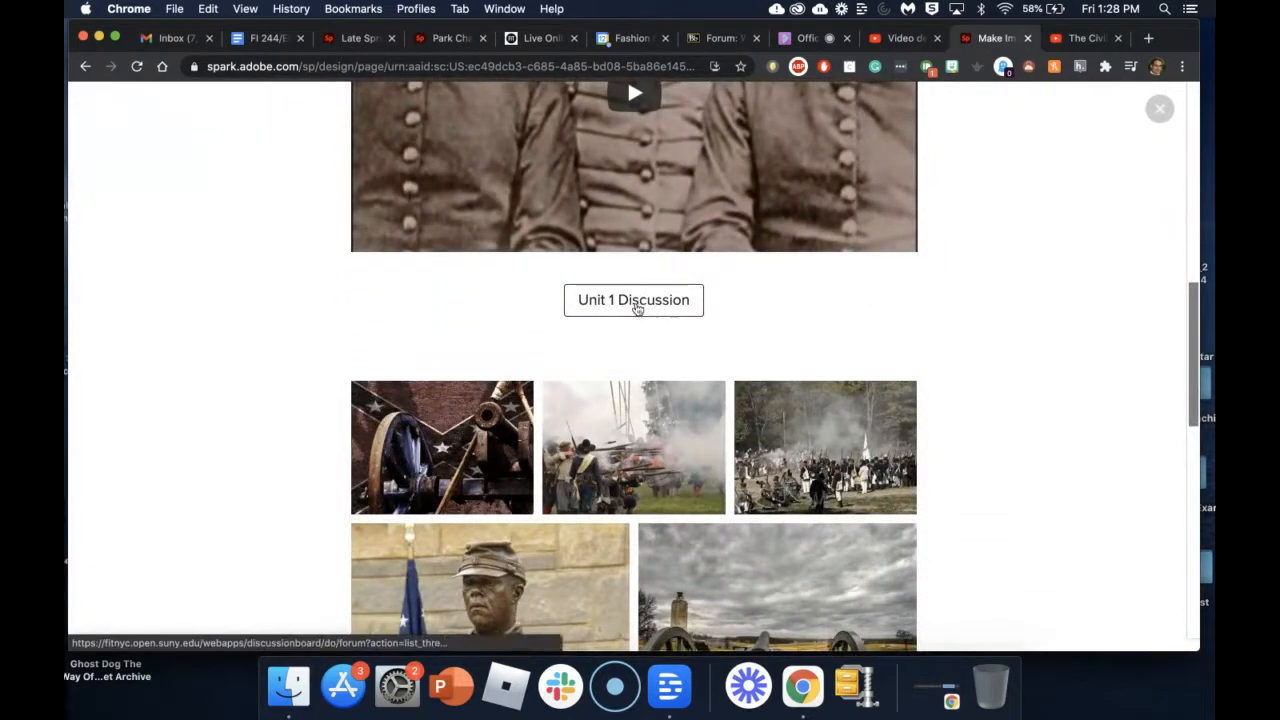
Step: Check that the Unit 1 Discussion button opens the Written Assign Due date forum
{"action": "left_click", "coordinate": [642, 313]}
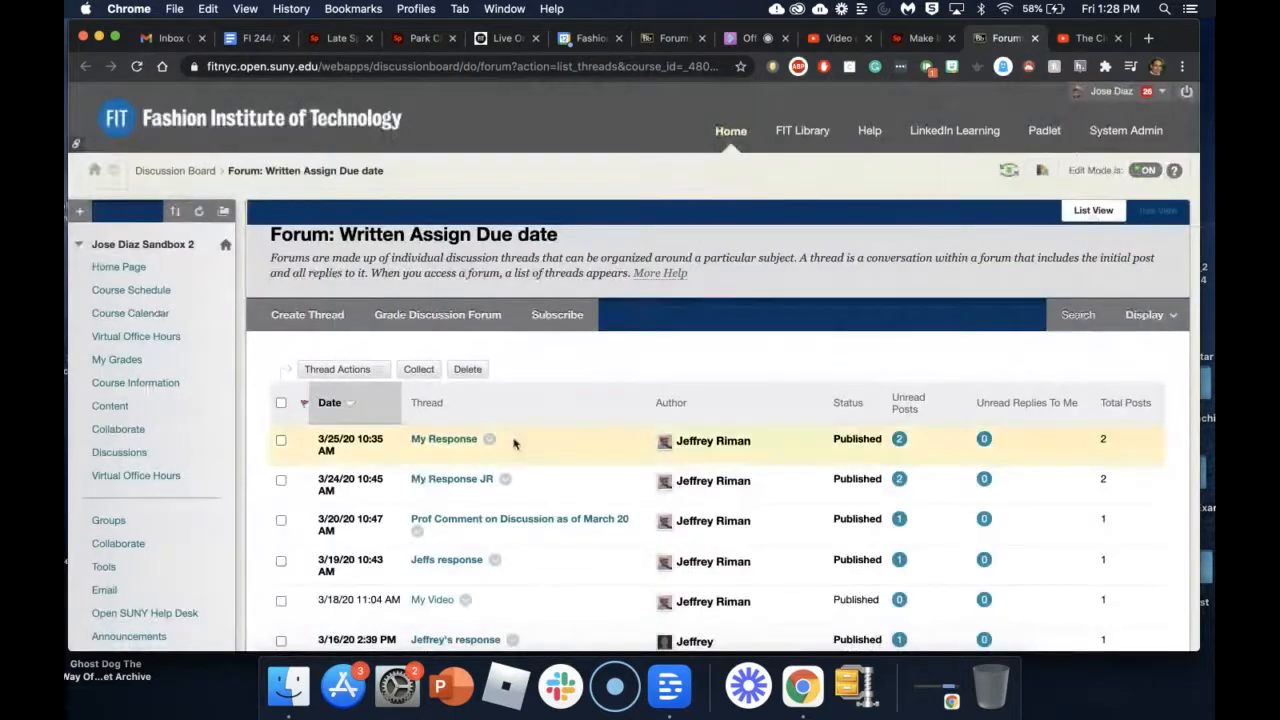
{"action": "scroll", "coordinate": [478, 515], "scroll_direction": "down", "scroll_amount": 3}
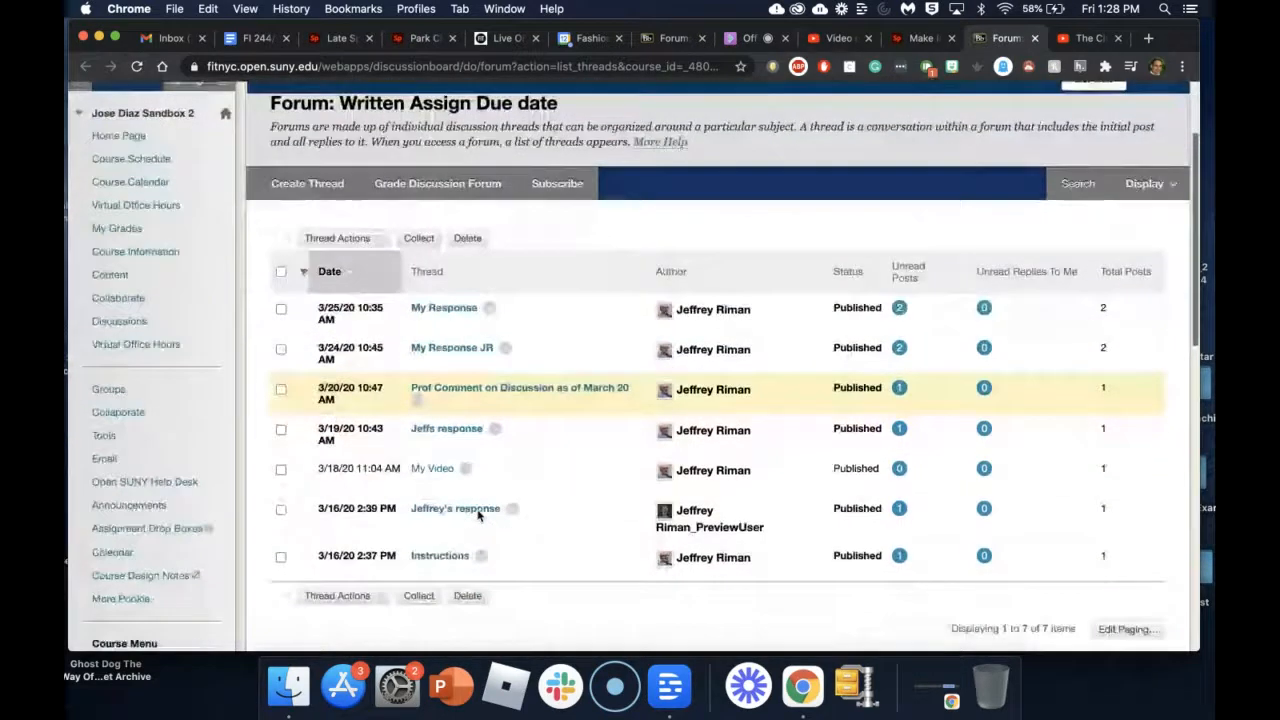
{"action": "scroll", "coordinate": [330, 300], "scroll_direction": "up", "scroll_amount": 2}
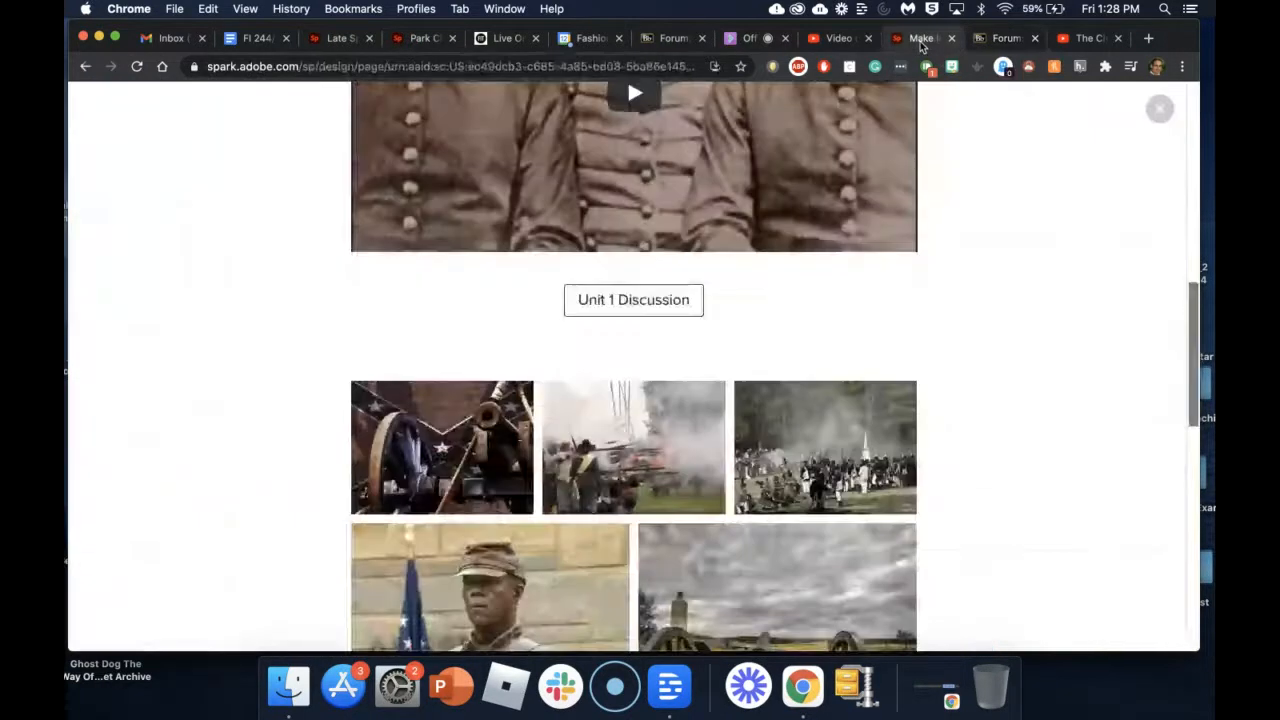
{"action": "left_click", "coordinate": [918, 38]}
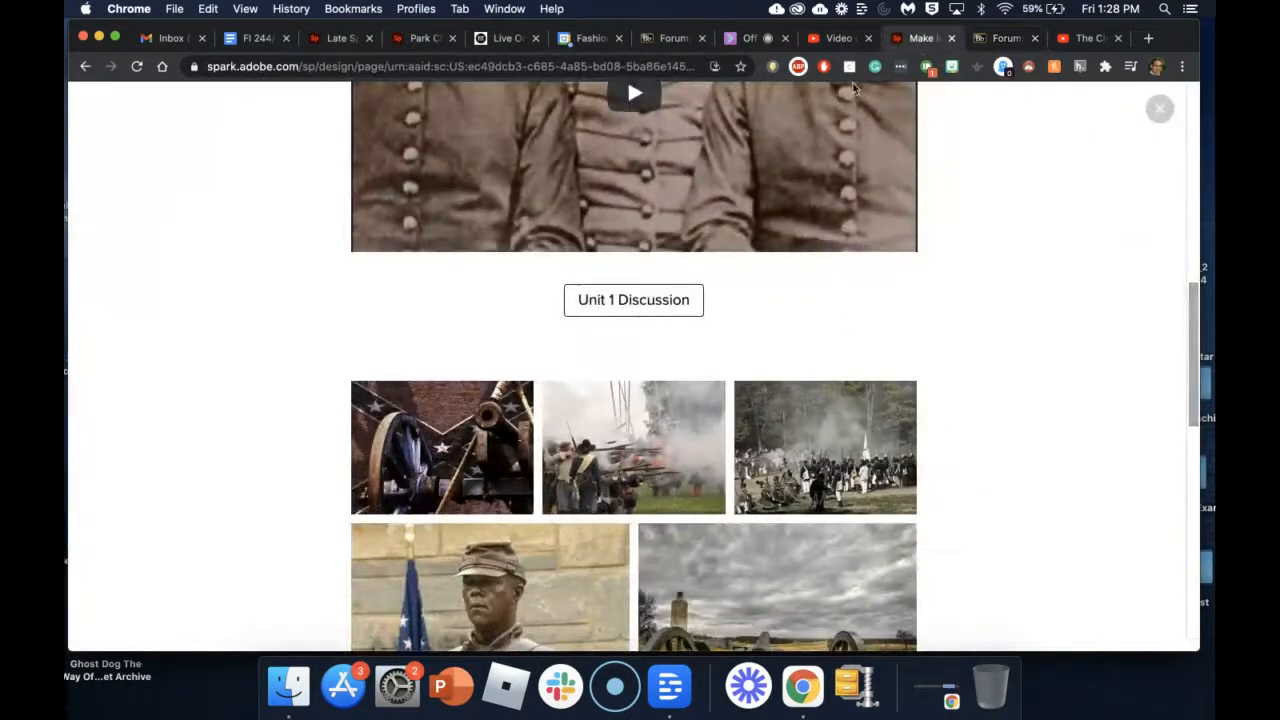
Step: Enlarge the grid's cannon photo and step through the gallery to the framed tintype
{"action": "scroll", "coordinate": [849, 349], "scroll_direction": "down", "scroll_amount": 5}
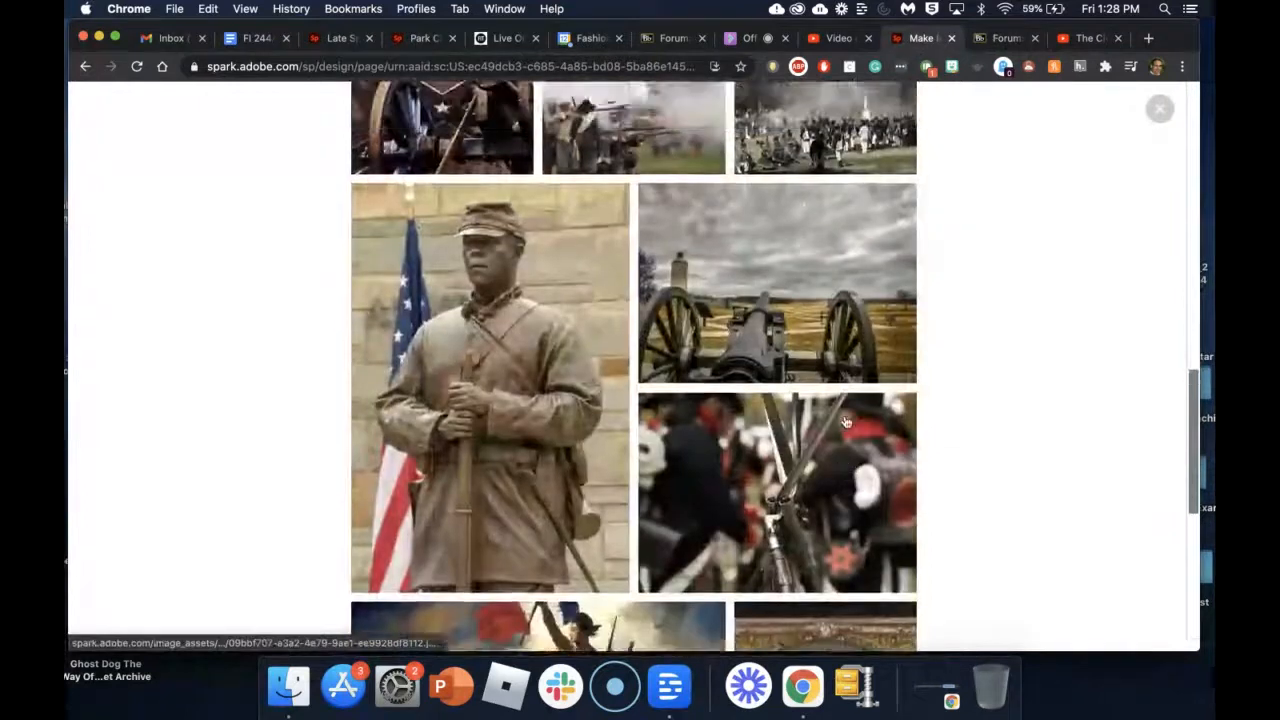
{"action": "scroll", "coordinate": [845, 422], "scroll_direction": "up", "scroll_amount": 2}
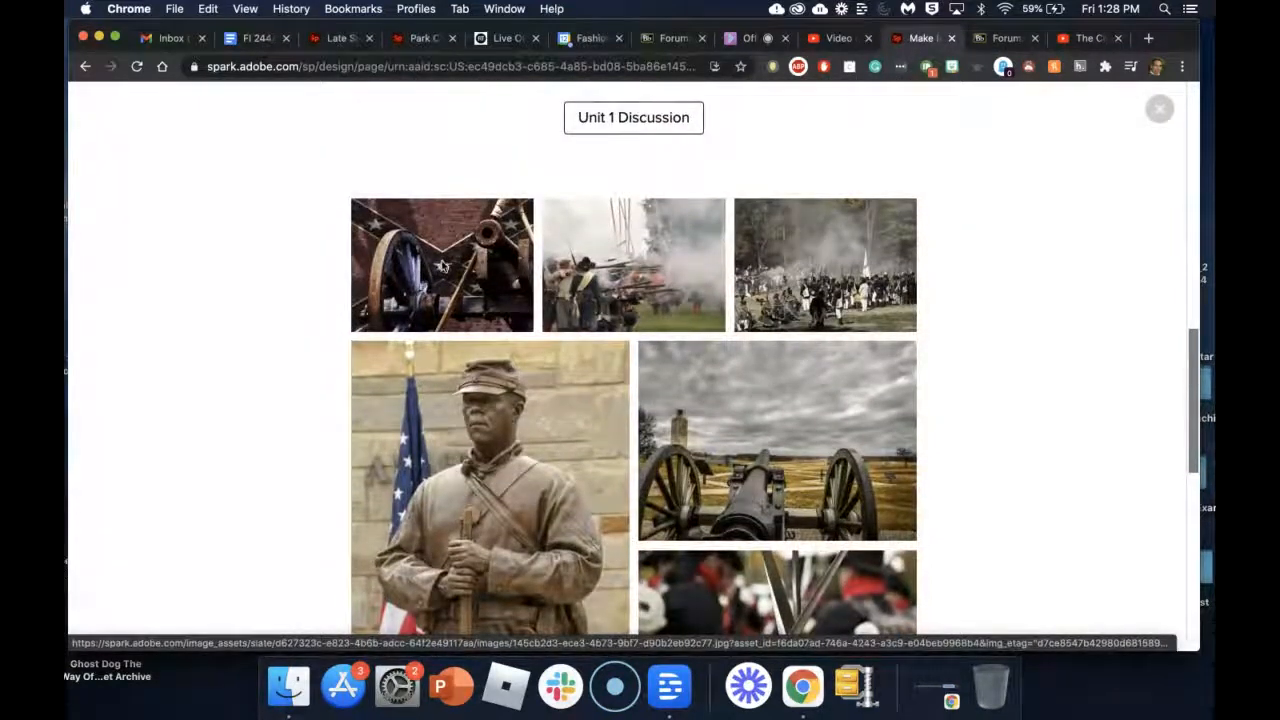
{"action": "left_click", "coordinate": [441, 265]}
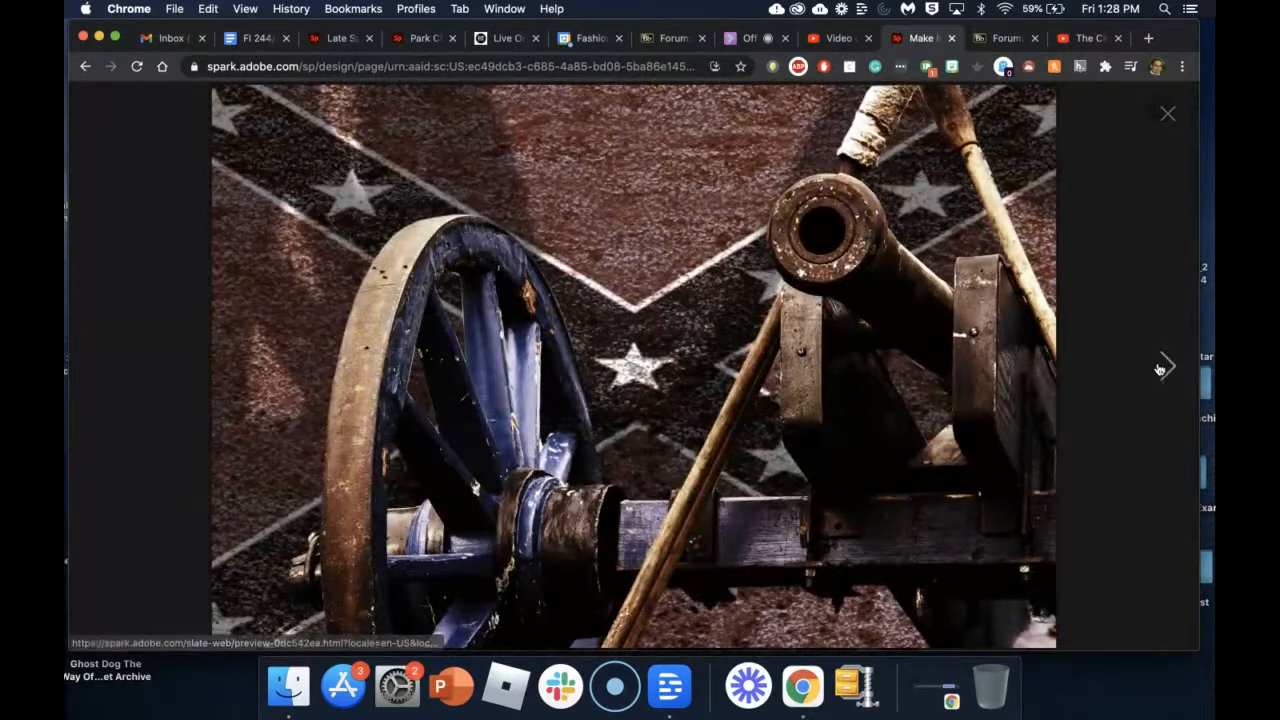
{"action": "left_click", "coordinate": [1167, 368]}
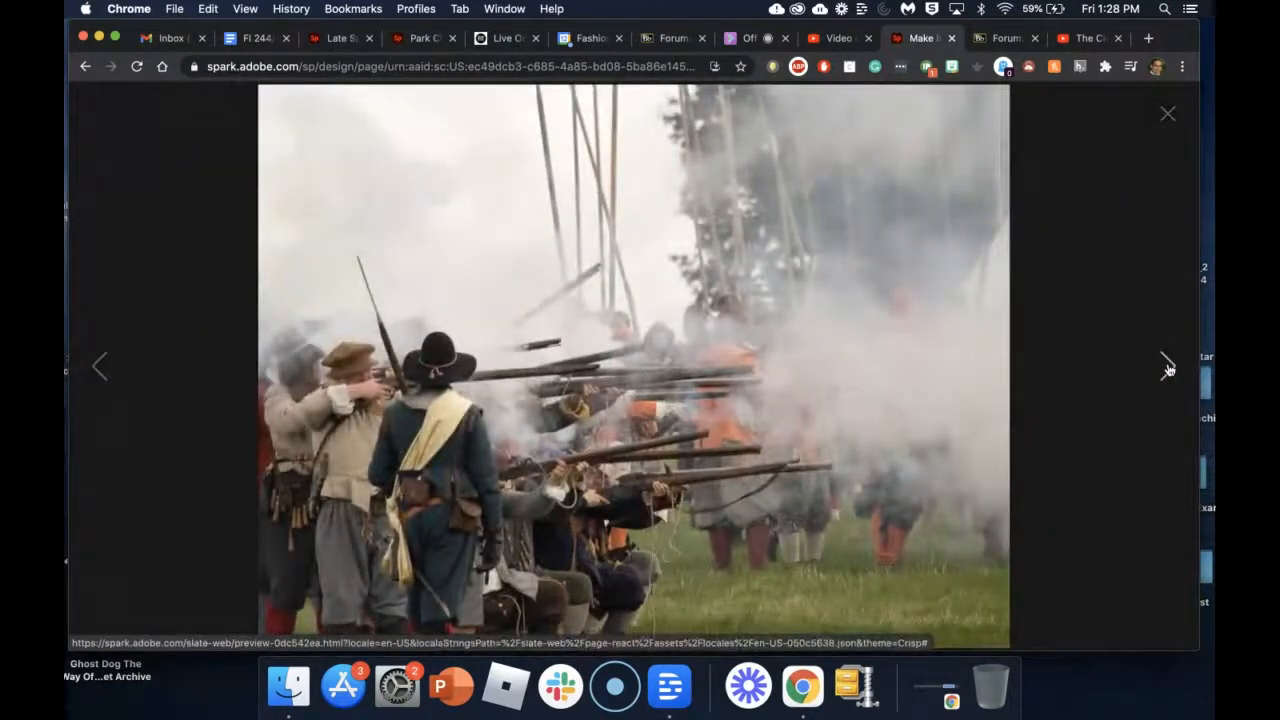
{"action": "left_click", "coordinate": [1167, 368]}
{"action": "left_click", "coordinate": [1167, 368]}
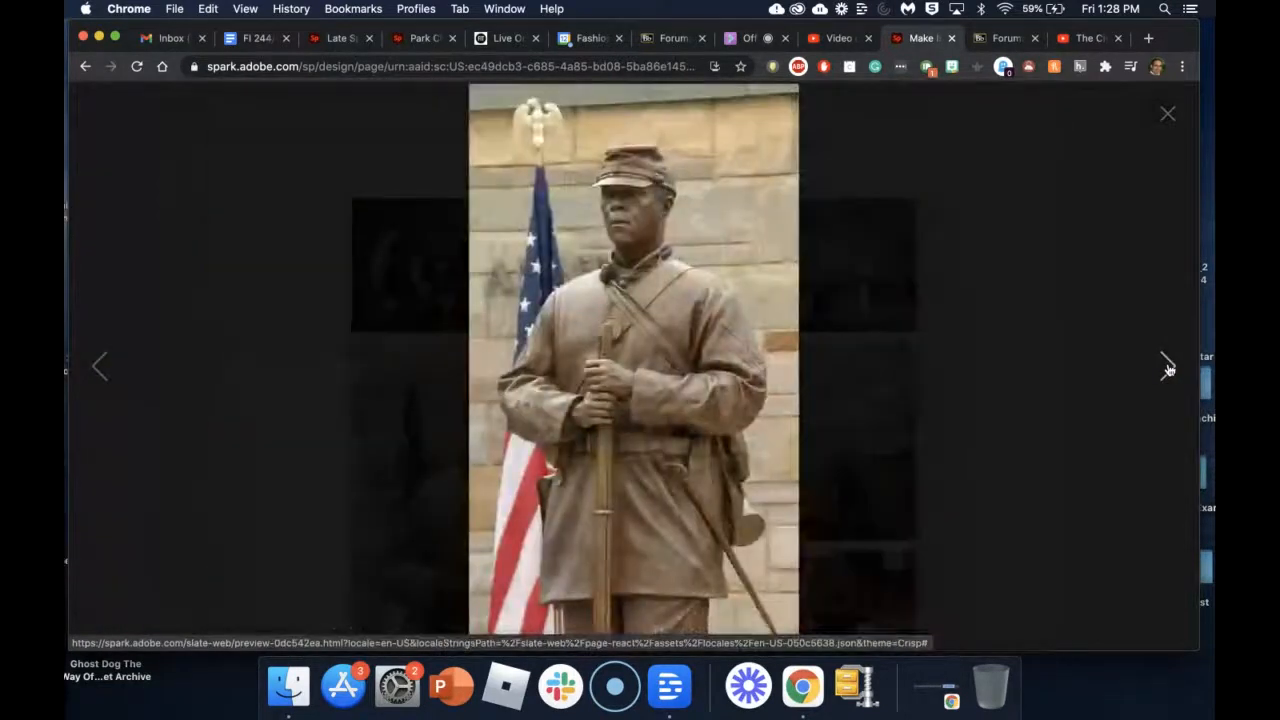
{"action": "left_click", "coordinate": [1167, 368]}
{"action": "left_click", "coordinate": [1167, 368]}
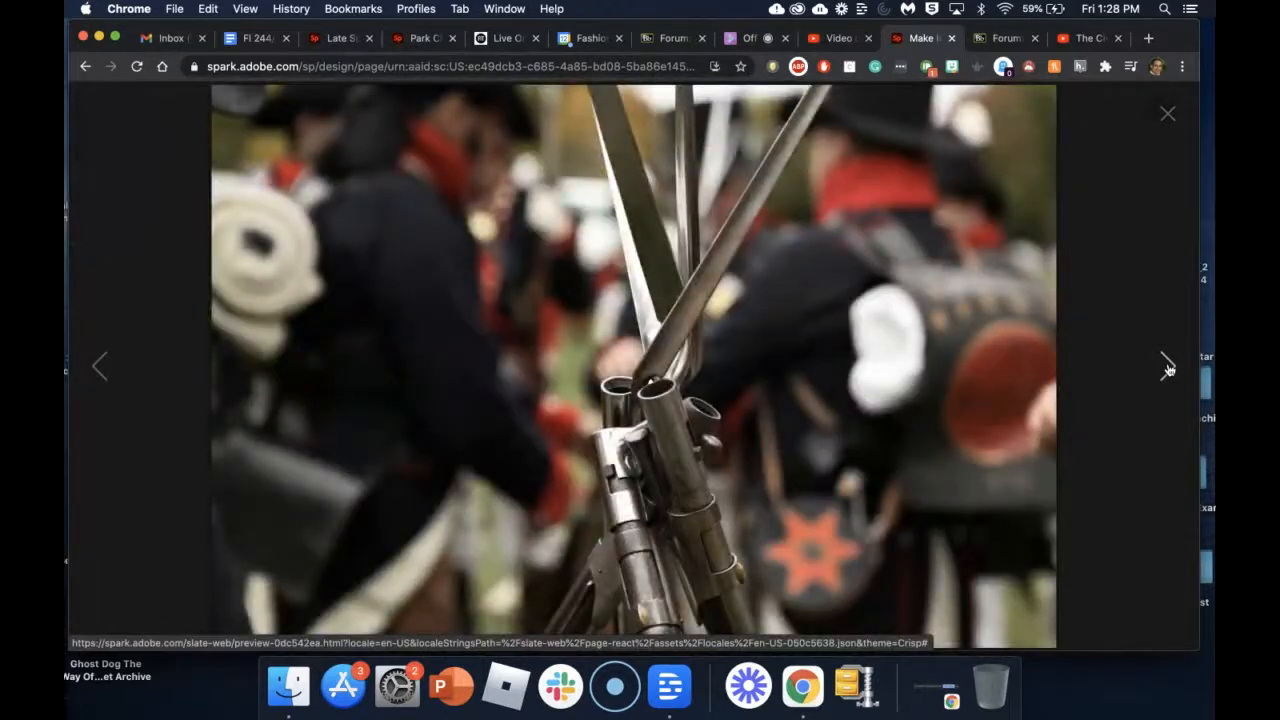
{"action": "left_click", "coordinate": [1167, 368]}
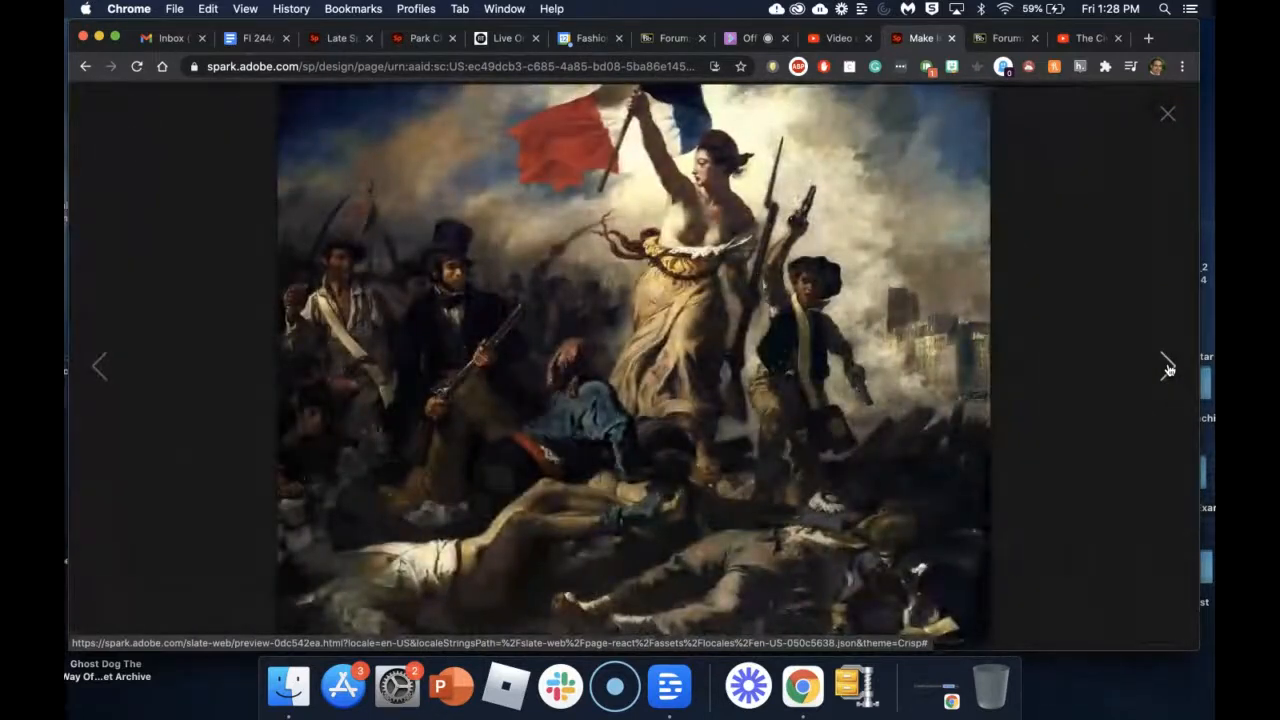
{"action": "left_click", "coordinate": [1168, 368]}
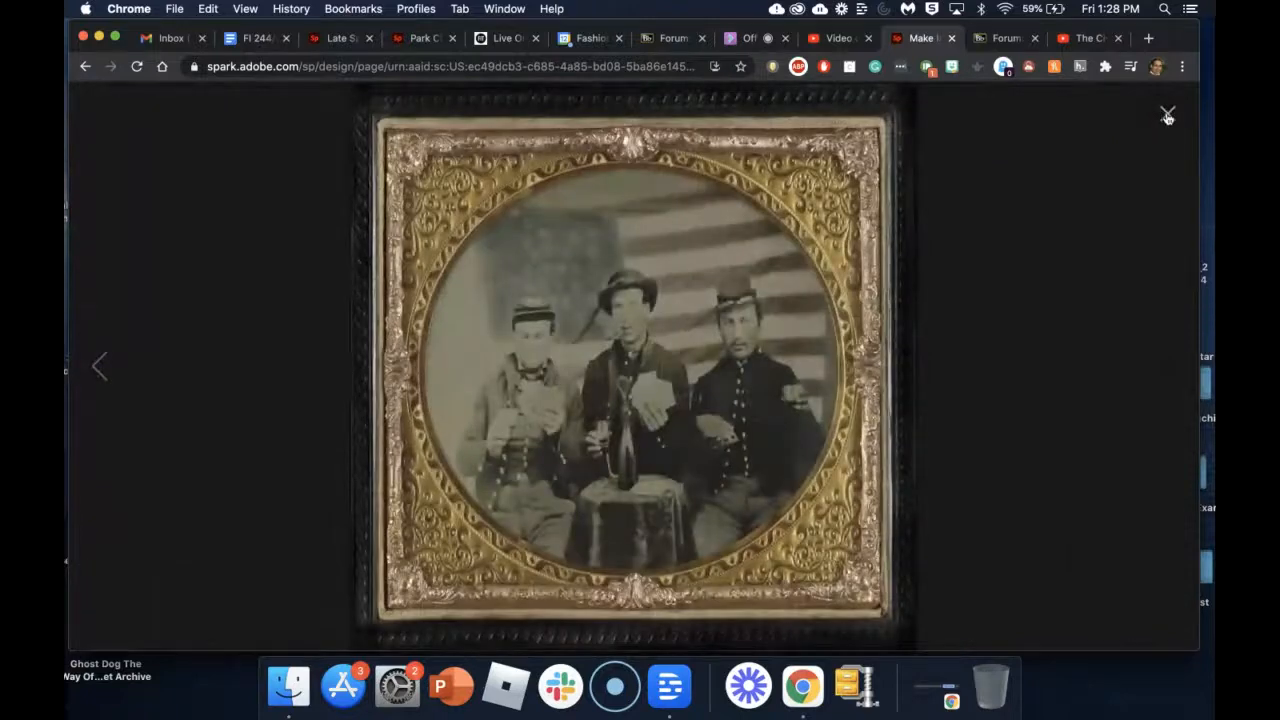
{"action": "left_click", "coordinate": [1167, 117]}
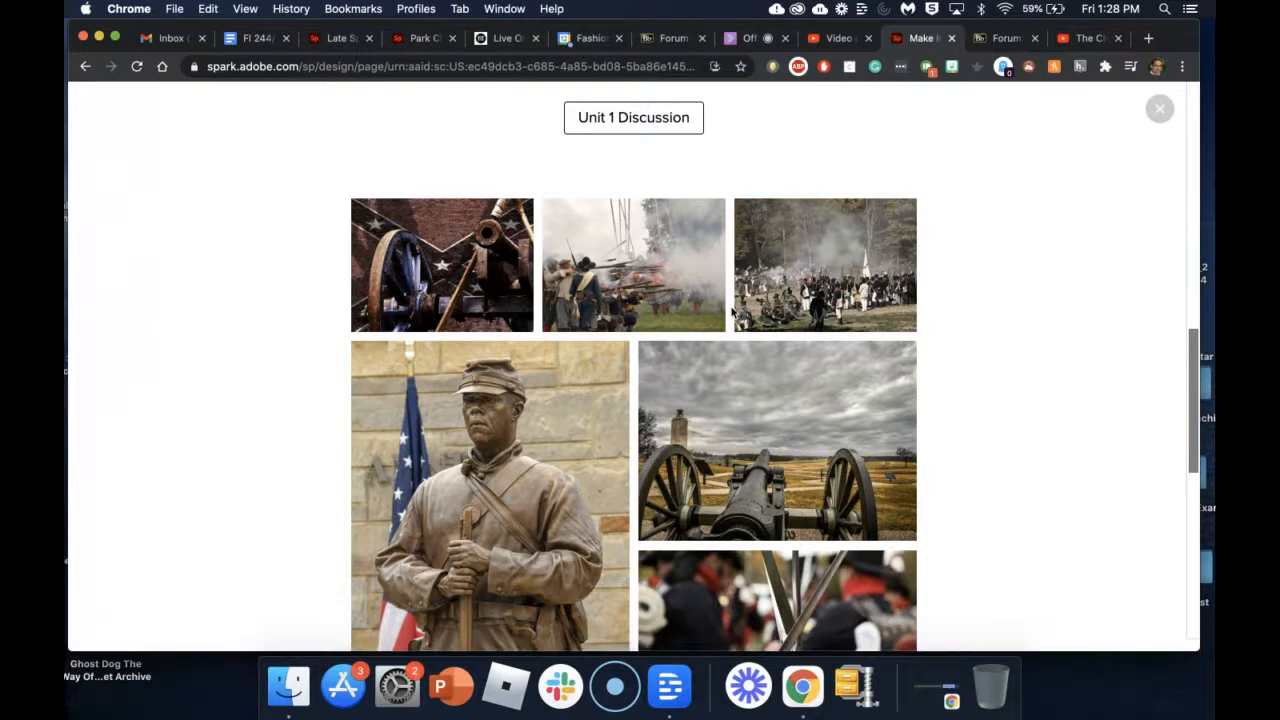
Step: Scroll through the preview from the photo Credits section back up to the title banner
{"action": "scroll", "coordinate": [983, 450], "scroll_direction": "down", "scroll_amount": 10}
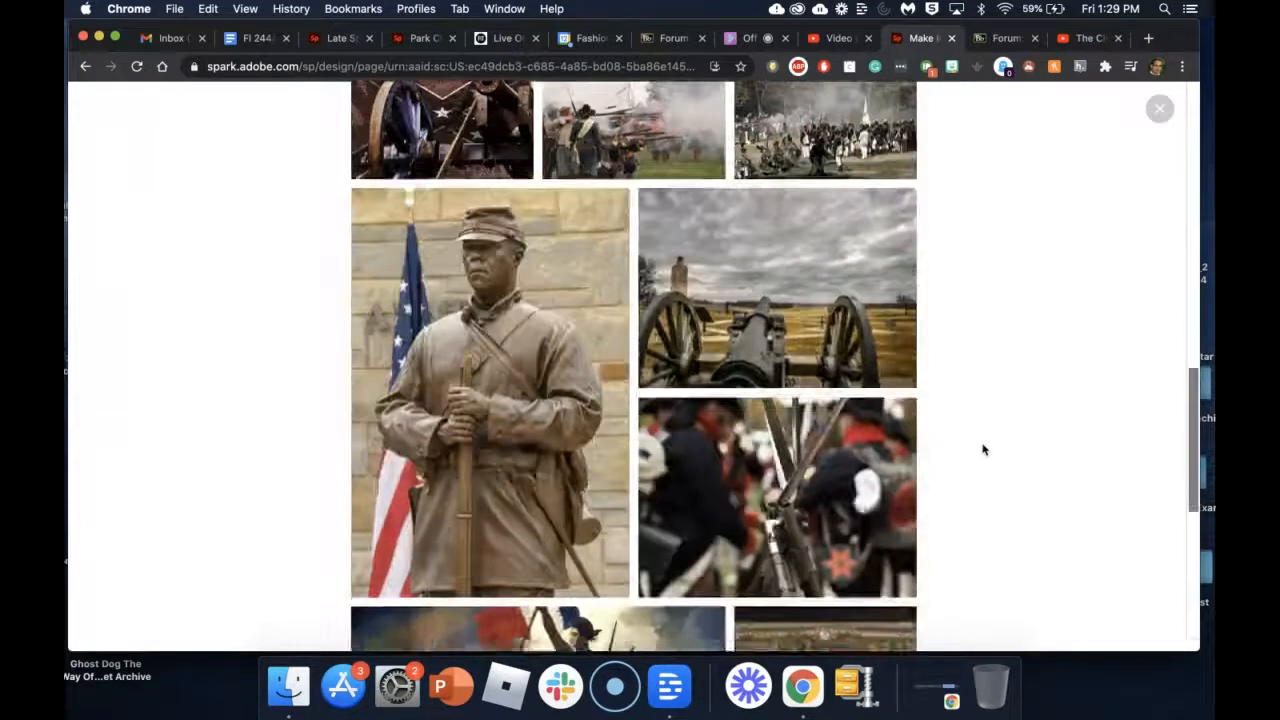
{"action": "scroll", "coordinate": [983, 450], "scroll_direction": "up", "scroll_amount": 5}
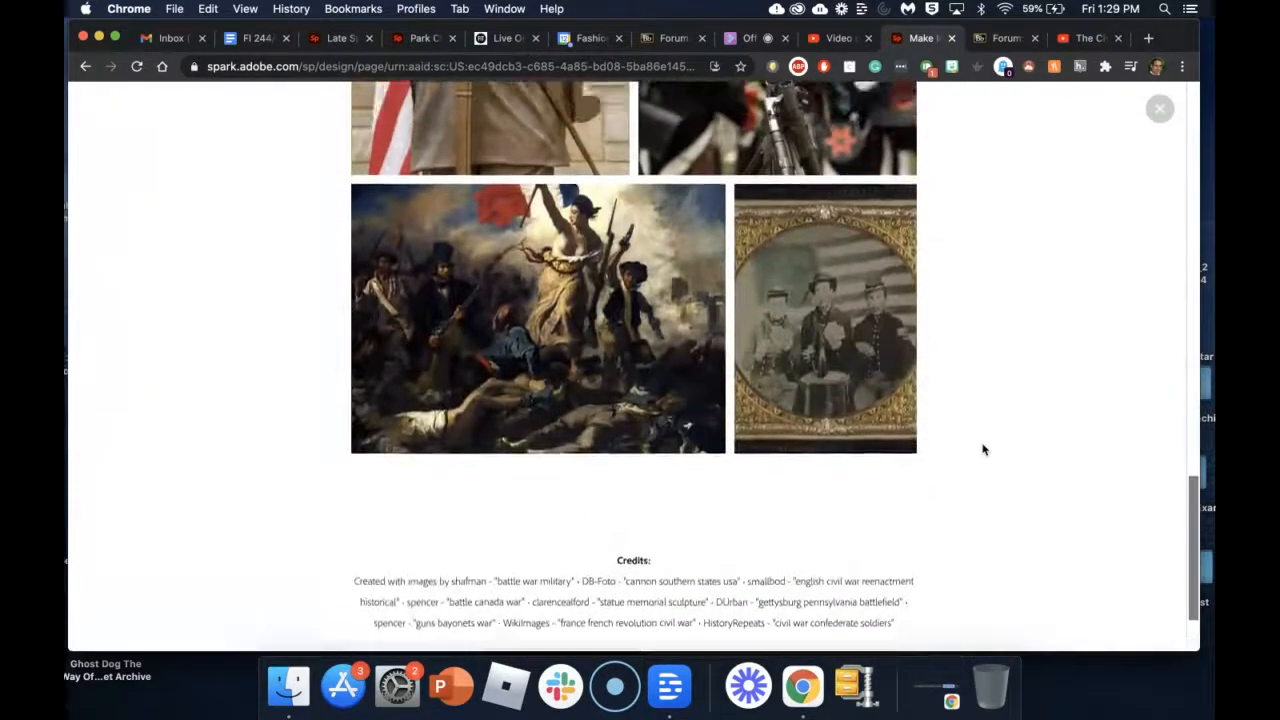
{"action": "scroll", "coordinate": [983, 450], "scroll_direction": "up", "scroll_amount": 10}
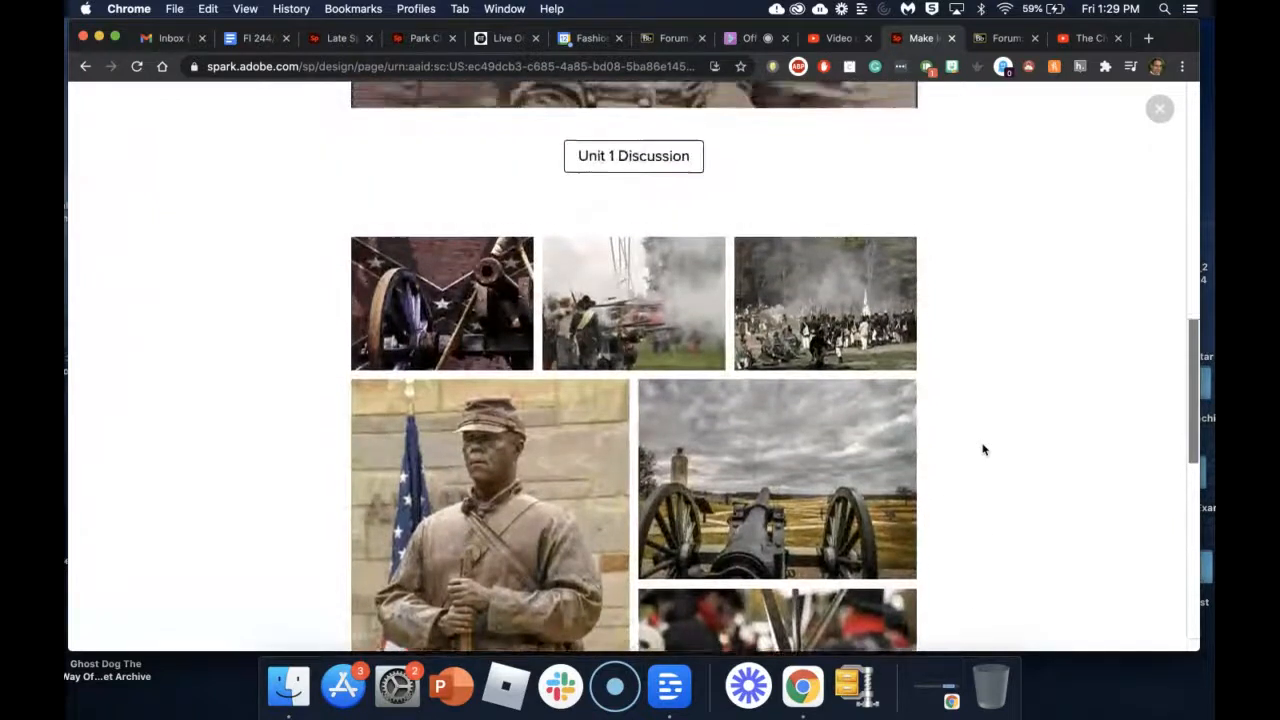
{"action": "scroll", "coordinate": [983, 450], "scroll_direction": "up", "scroll_amount": 8}
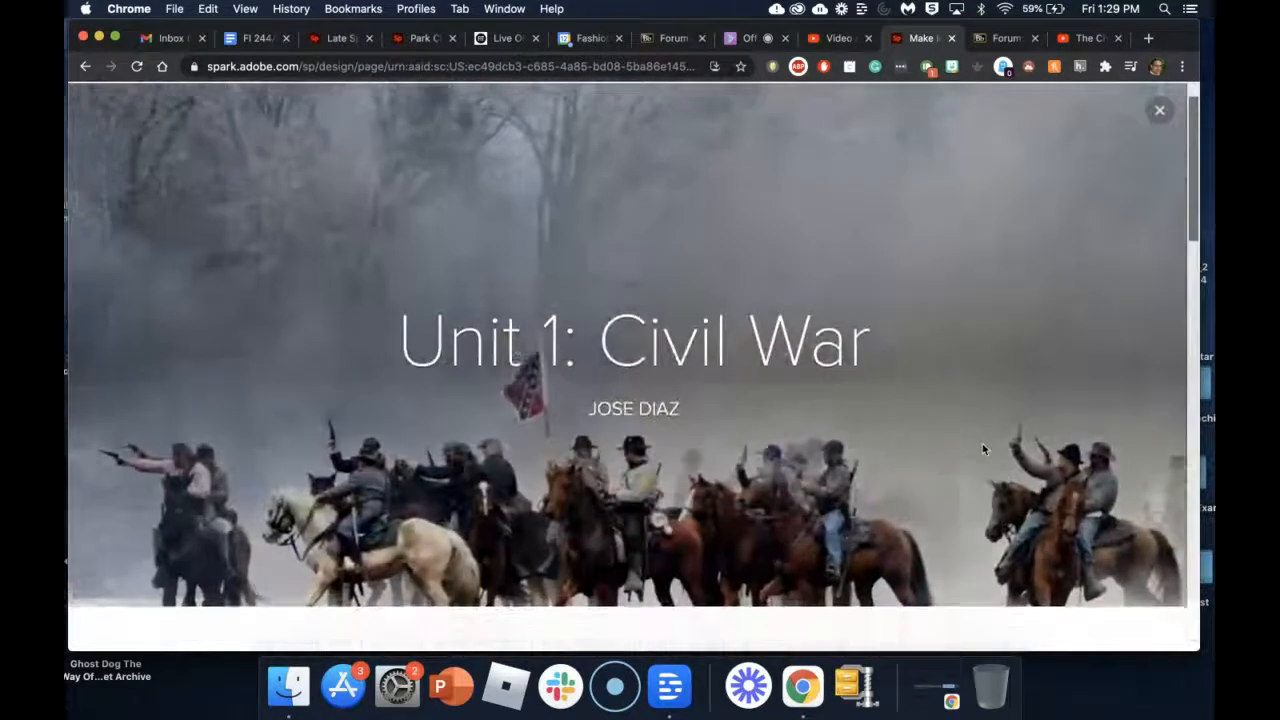
{"action": "scroll", "coordinate": [983, 450], "scroll_direction": "down", "scroll_amount": 4}
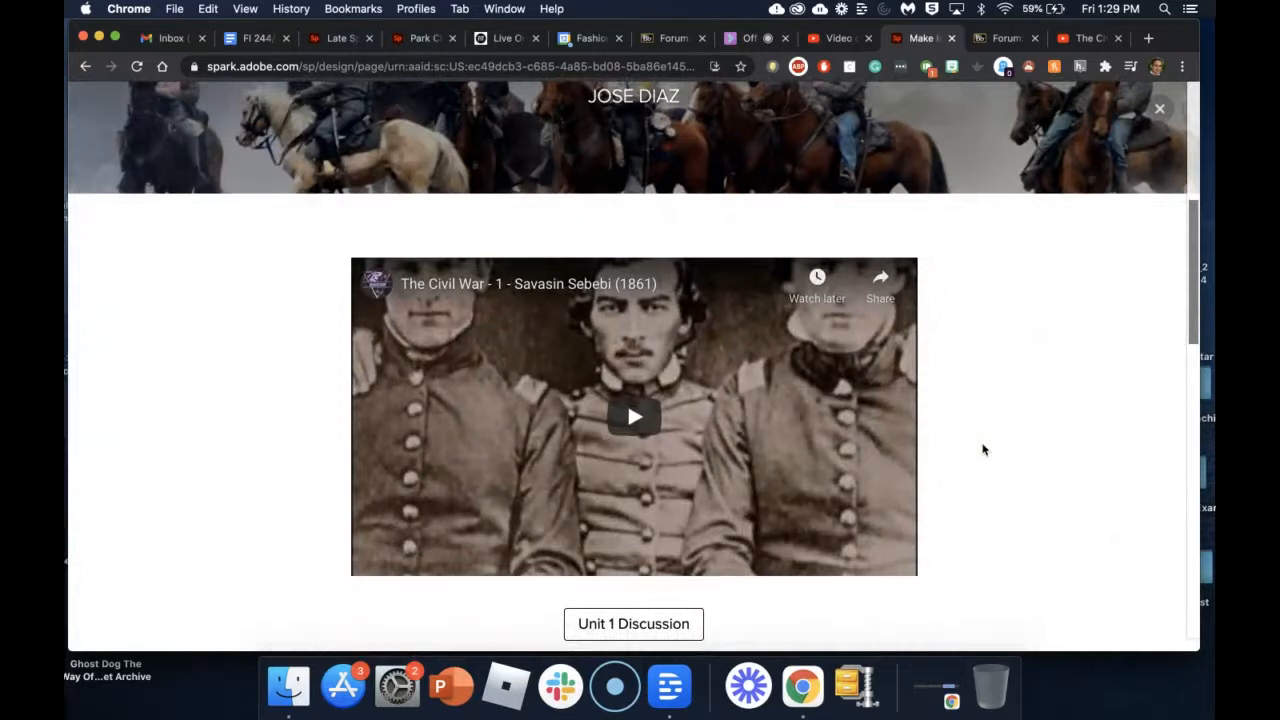
{"action": "scroll", "coordinate": [983, 450], "scroll_direction": "down", "scroll_amount": 4}
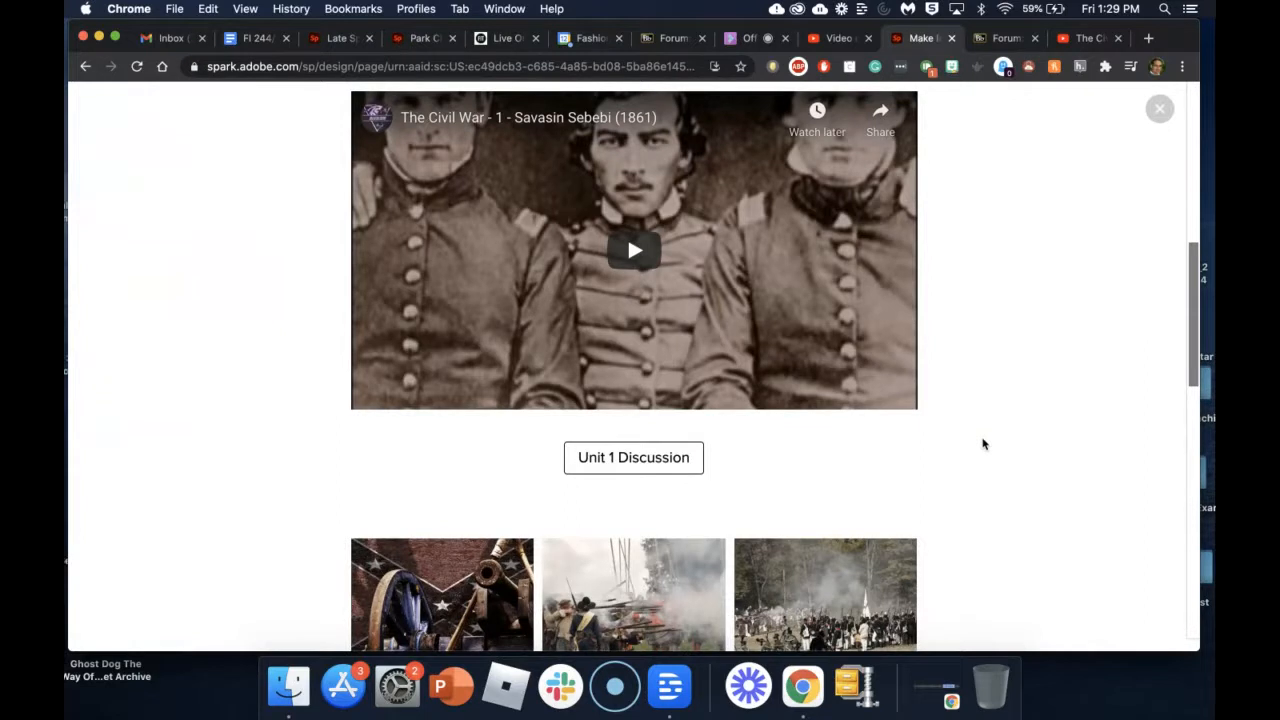
{"action": "scroll", "coordinate": [983, 444], "scroll_direction": "down", "scroll_amount": 11}
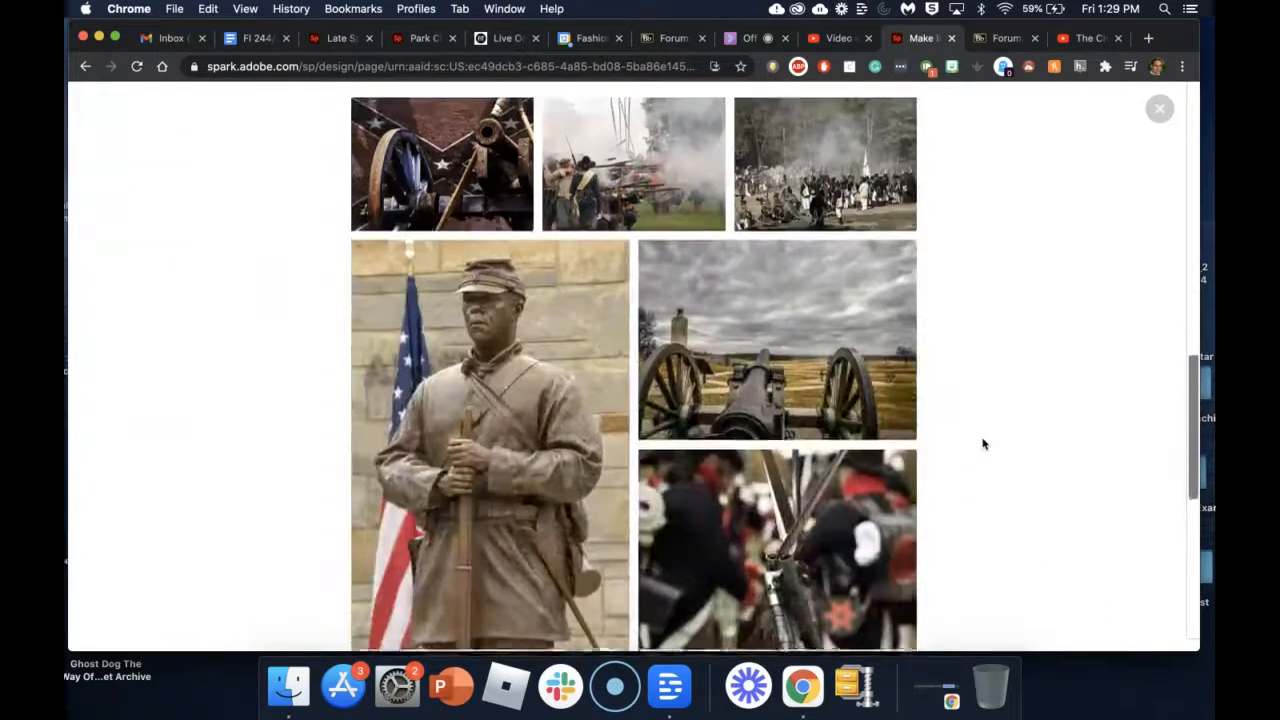
{"action": "scroll", "coordinate": [983, 444], "scroll_direction": "down", "scroll_amount": 10}
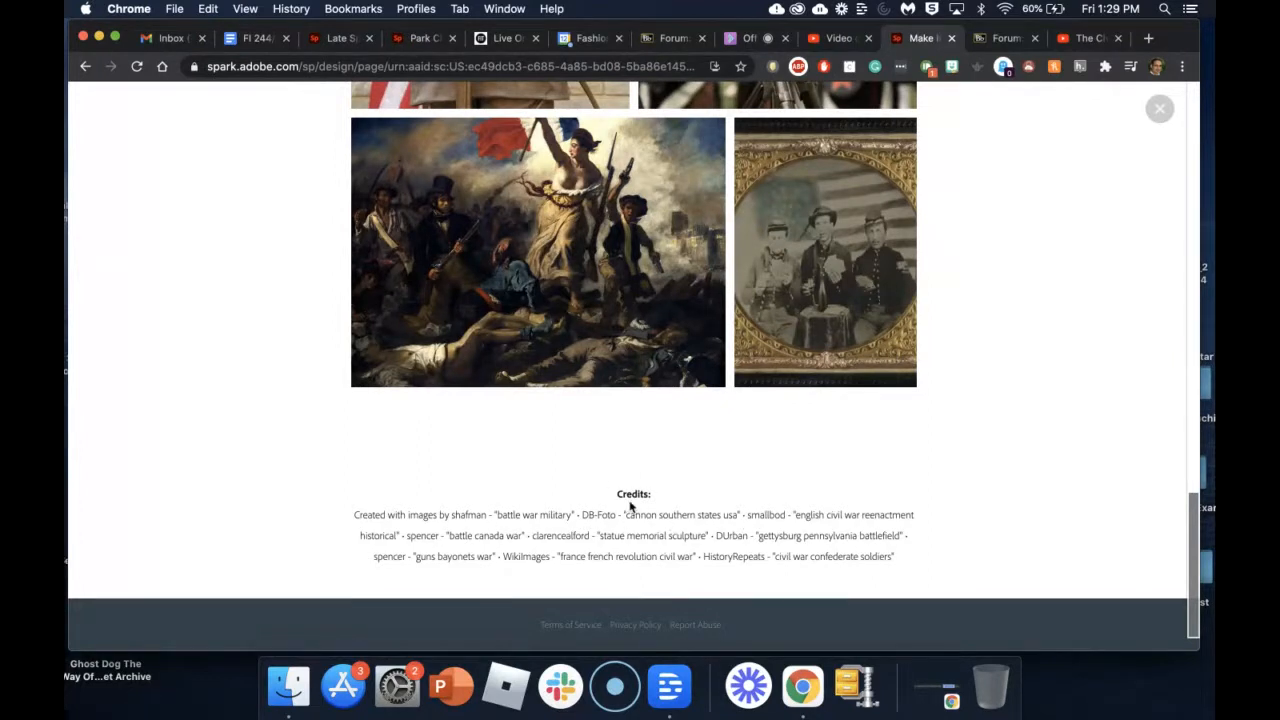
{"action": "scroll", "coordinate": [647, 497], "scroll_direction": "up", "scroll_amount": 2}
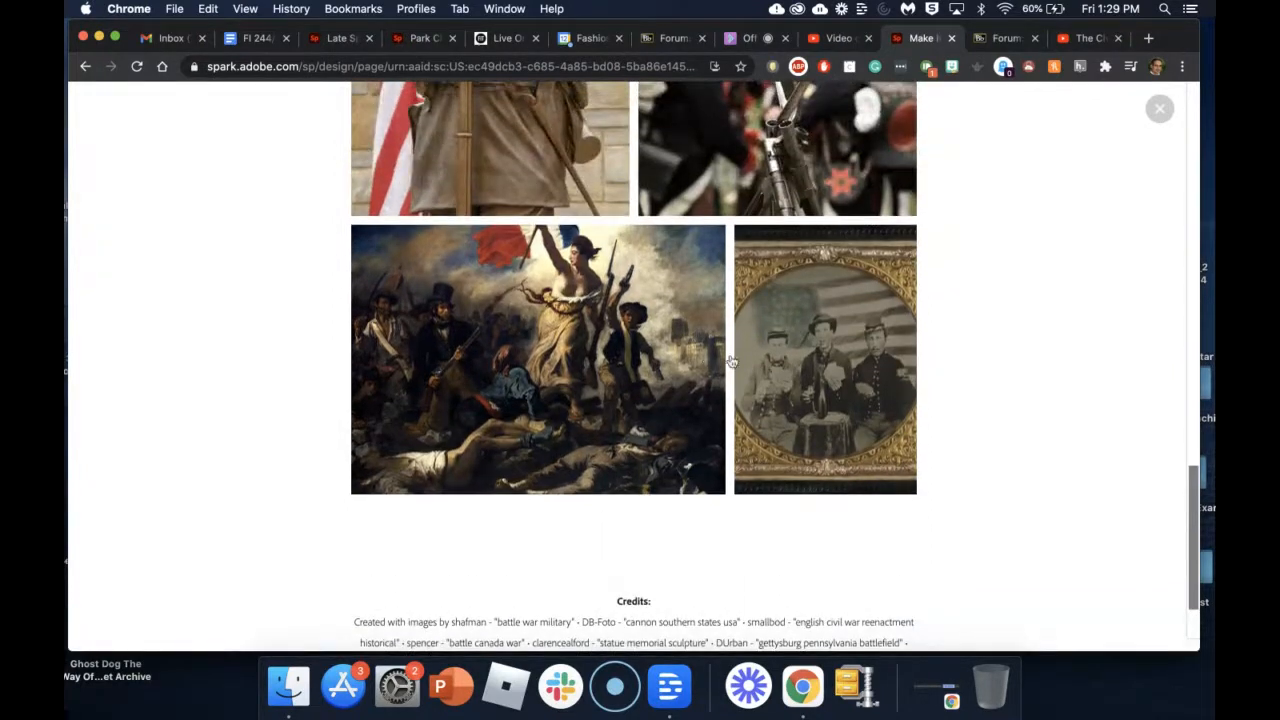
{"action": "scroll", "coordinate": [797, 320], "scroll_direction": "up", "scroll_amount": 3}
{"action": "scroll", "coordinate": [617, 451], "scroll_direction": "down", "scroll_amount": 5}
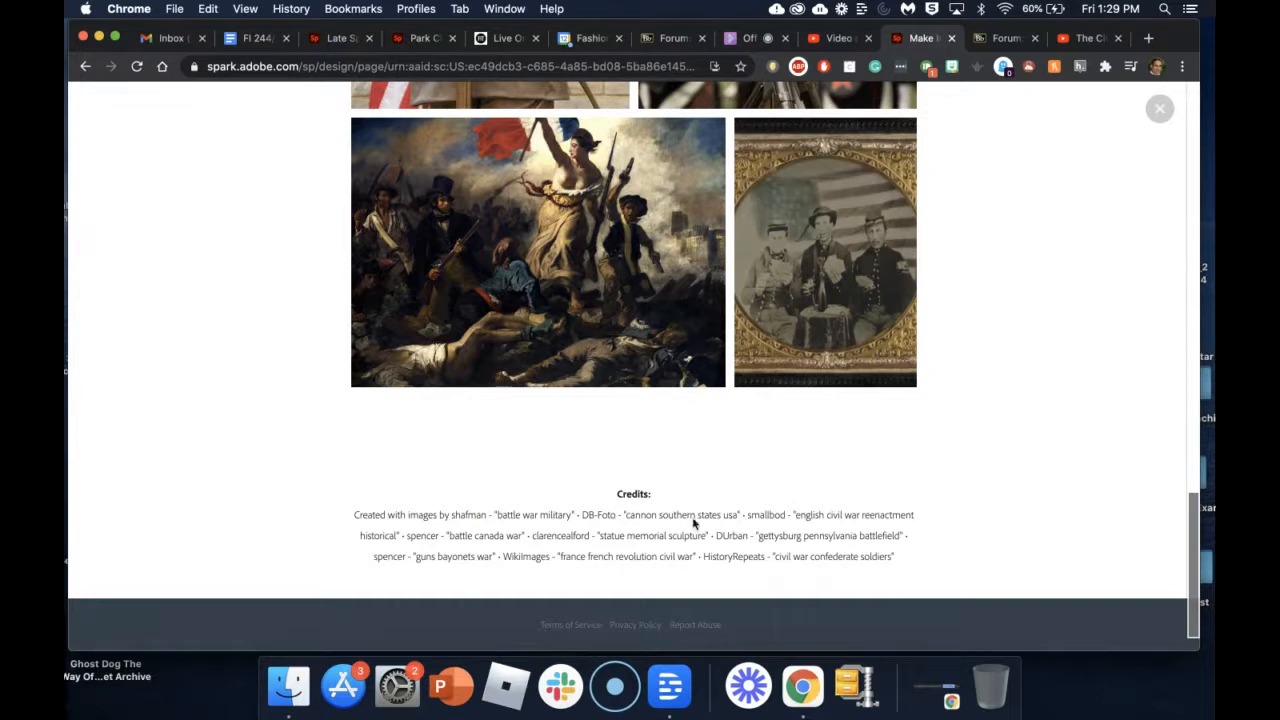
{"action": "scroll", "coordinate": [687, 514], "scroll_direction": "up", "scroll_amount": 10}
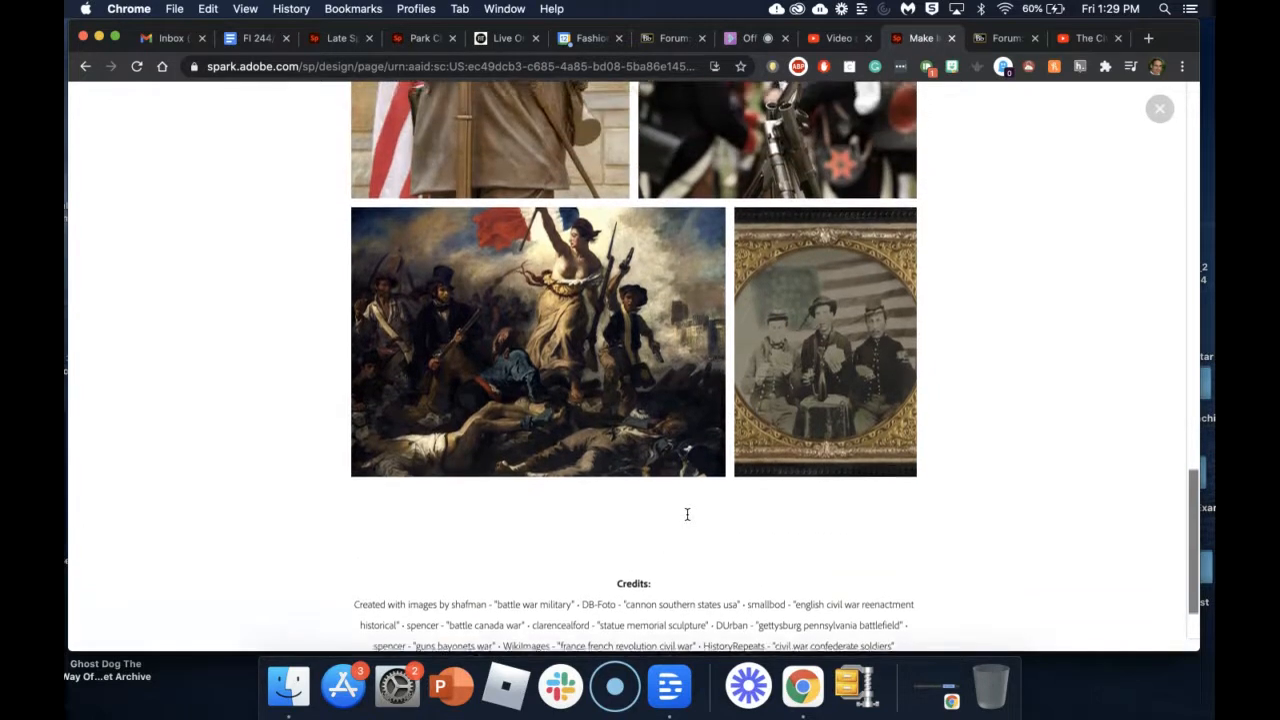
{"action": "scroll", "coordinate": [687, 428], "scroll_direction": "up", "scroll_amount": 10}
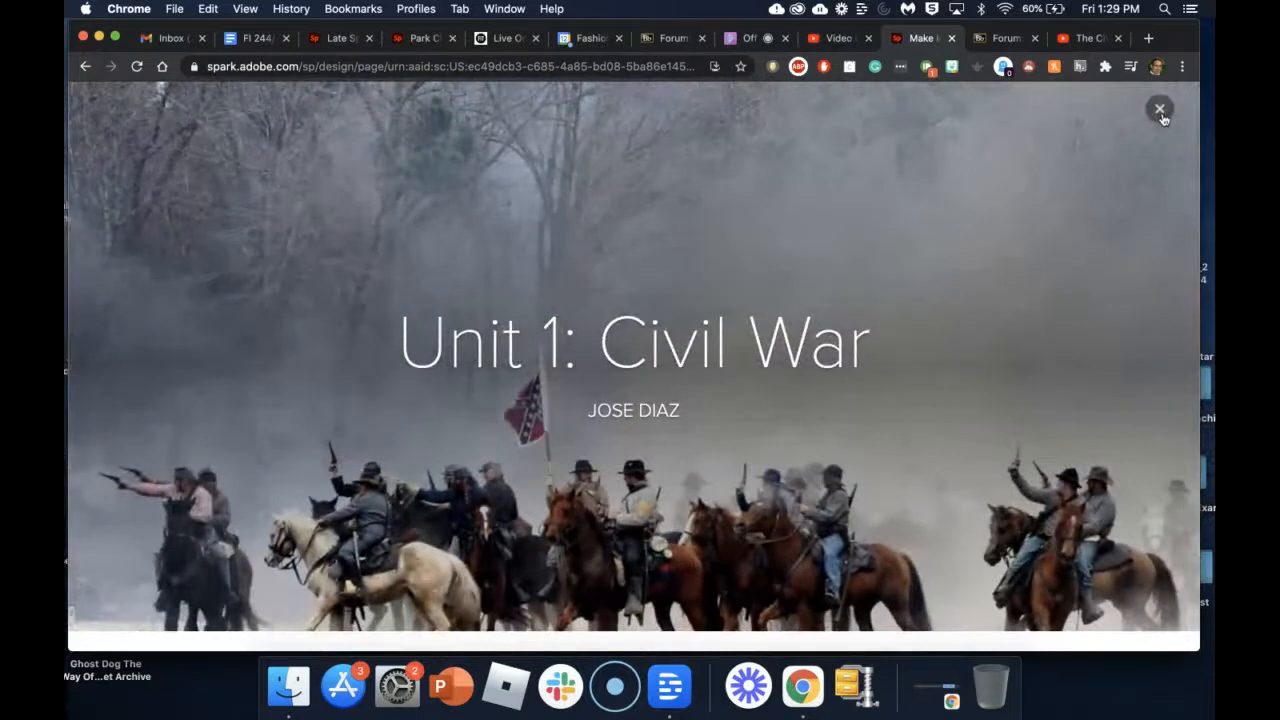
Step: Close the preview and add a Glideshow block at the bottom of the page
{"action": "left_click", "coordinate": [1159, 109]}
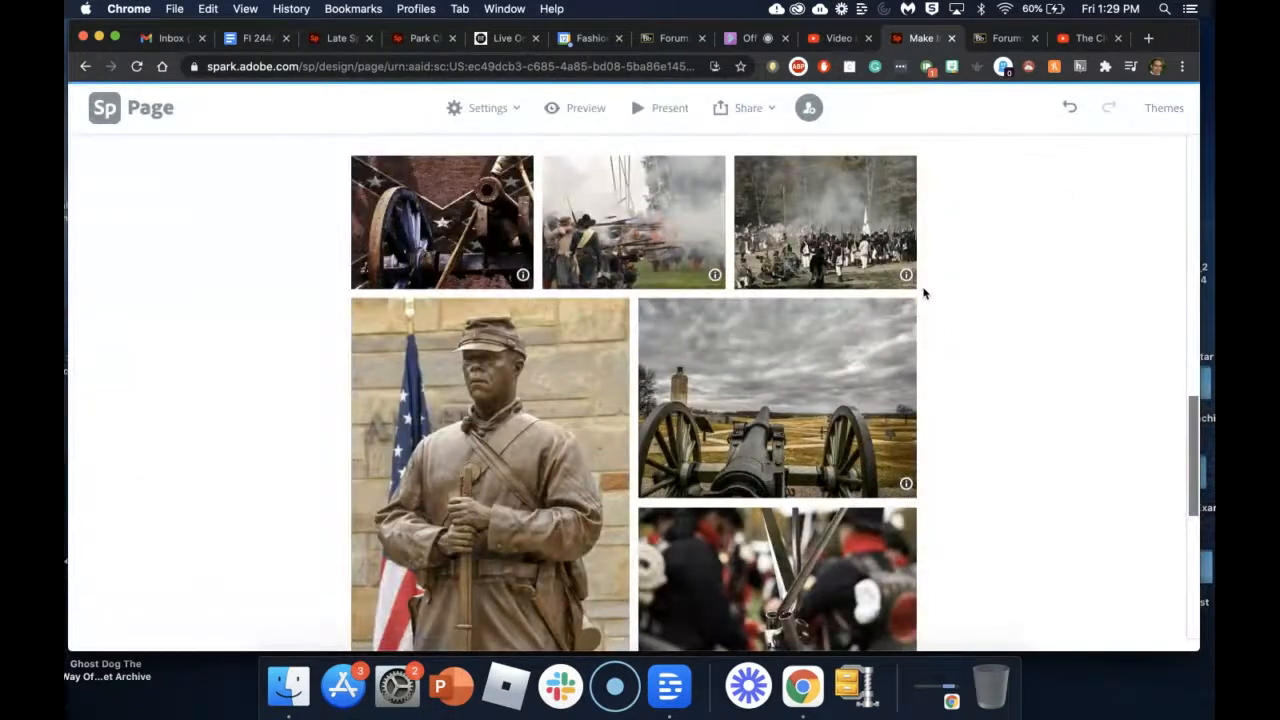
{"action": "scroll", "coordinate": [924, 292], "scroll_direction": "down", "scroll_amount": 8}
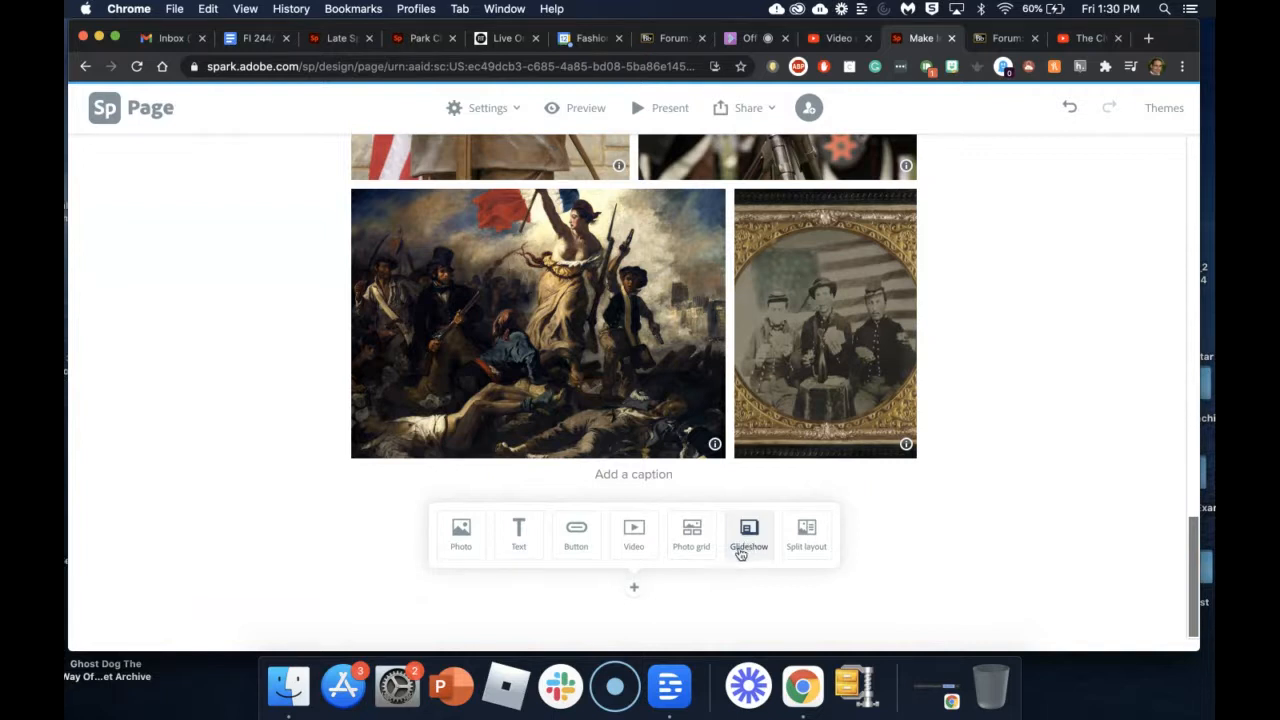
{"action": "scroll", "coordinate": [926, 288], "scroll_direction": "up", "scroll_amount": 1}
{"action": "scroll", "coordinate": [926, 288], "scroll_direction": "up", "scroll_amount": 5}
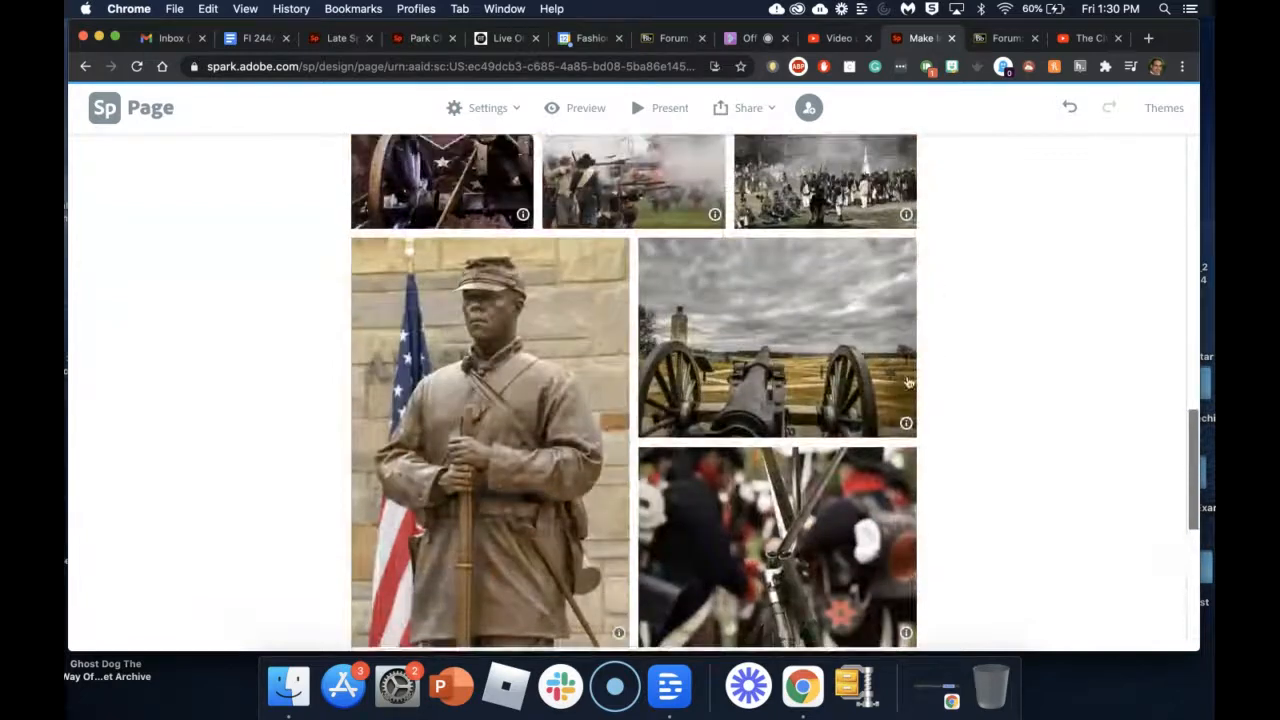
{"action": "scroll", "coordinate": [926, 288], "scroll_direction": "down", "scroll_amount": 5}
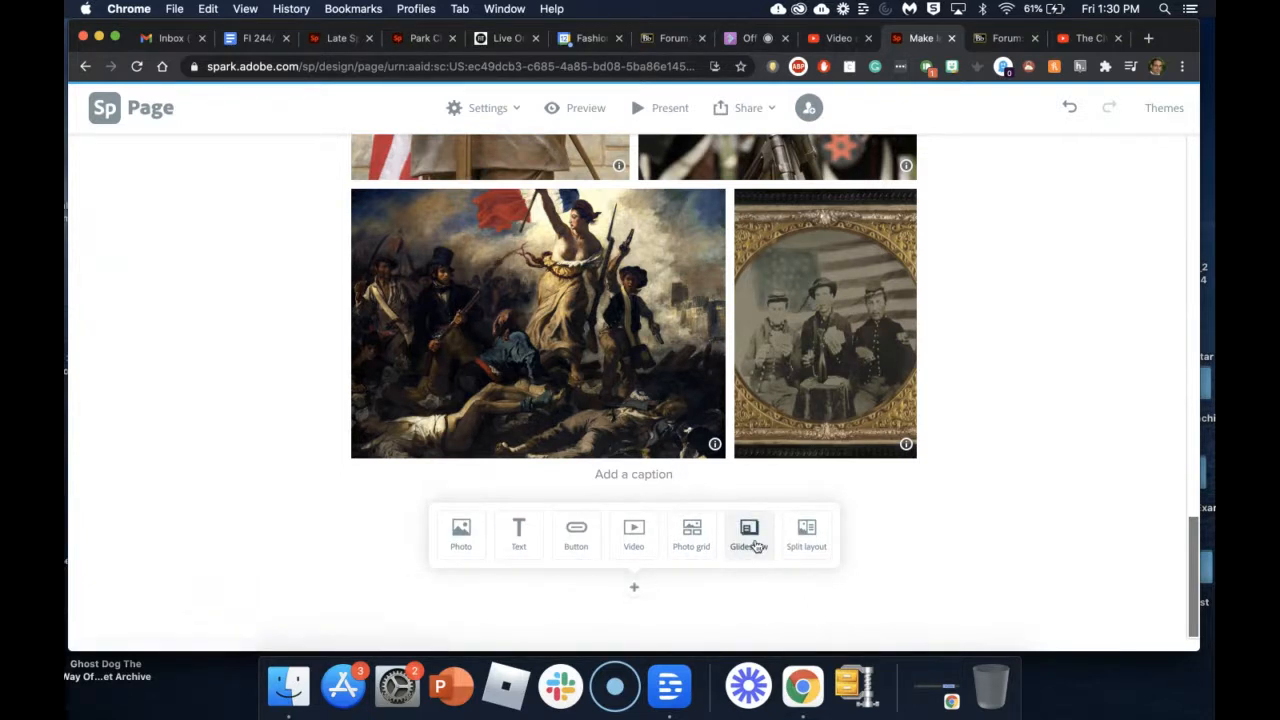
{"action": "left_click", "coordinate": [751, 543]}
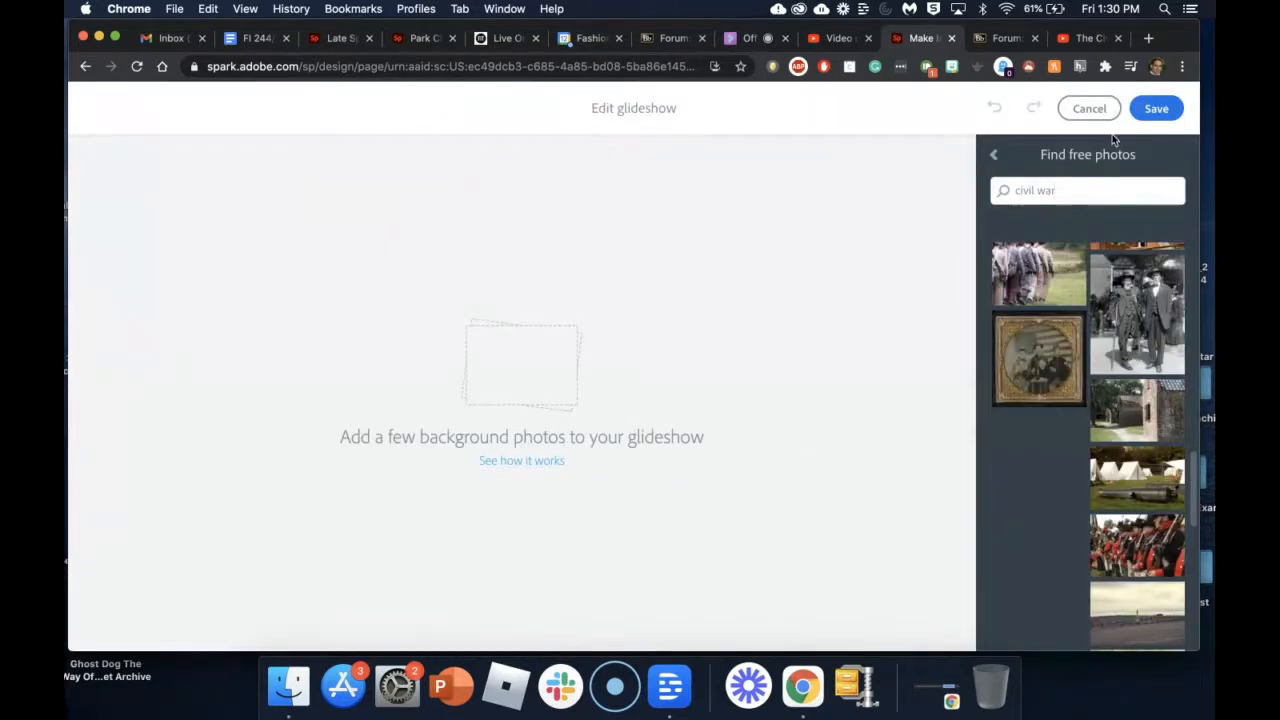
Step: Add the cannon-and-monument battlefield photo from the 'civil war' free photos as the first slide
{"action": "triple_click", "coordinate": [1059, 190]}
{"action": "scroll", "coordinate": [1095, 410], "scroll_direction": "down", "scroll_amount": 10}
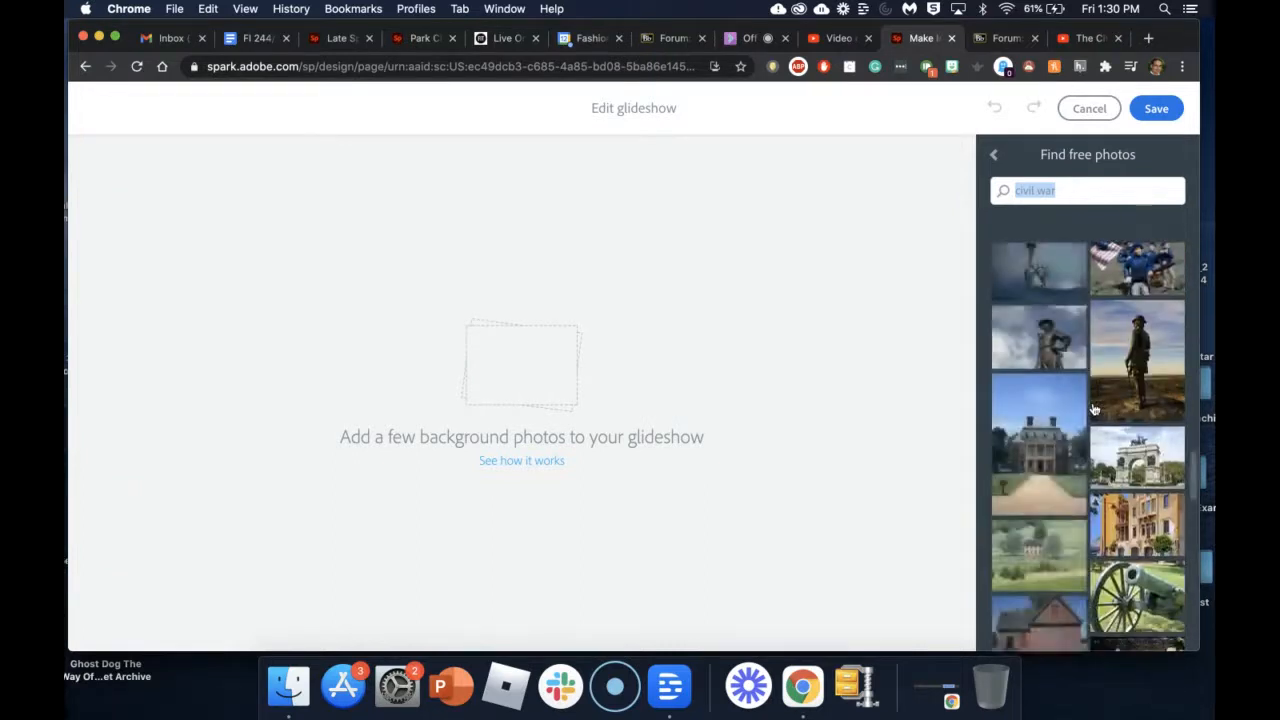
{"action": "scroll", "coordinate": [1095, 410], "scroll_direction": "up", "scroll_amount": 10}
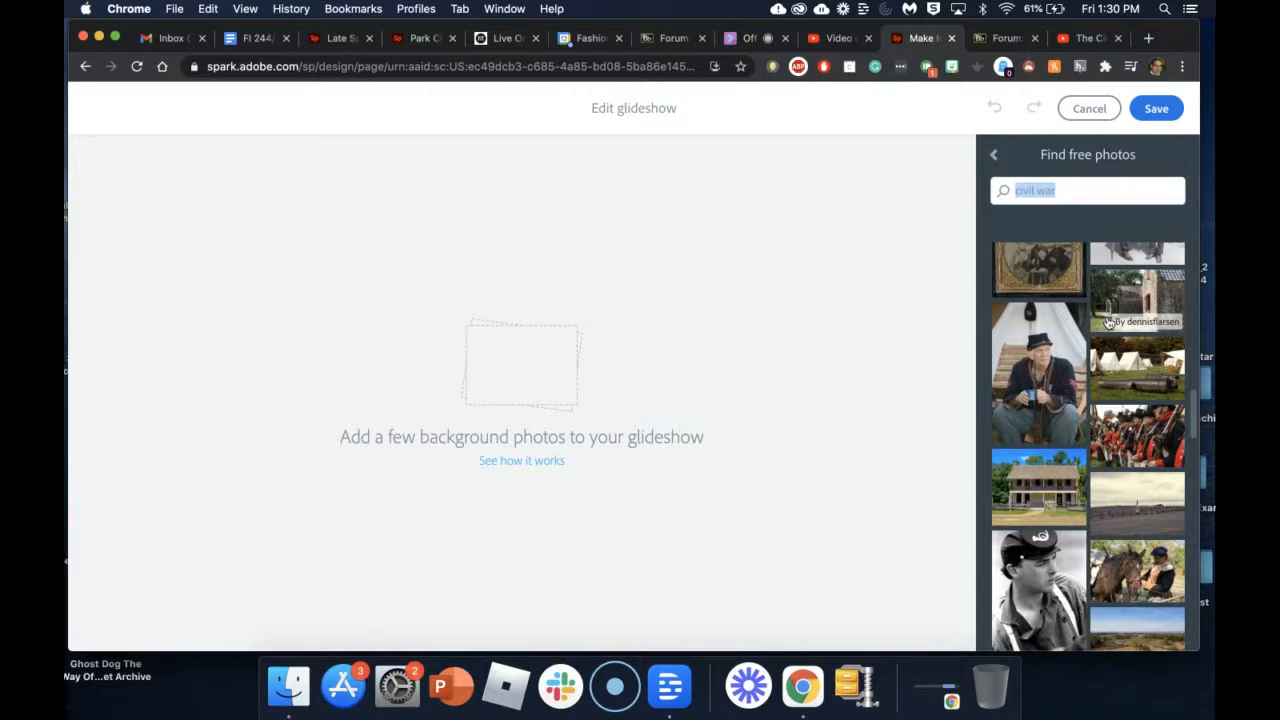
{"action": "scroll", "coordinate": [1108, 322], "scroll_direction": "up", "scroll_amount": 3}
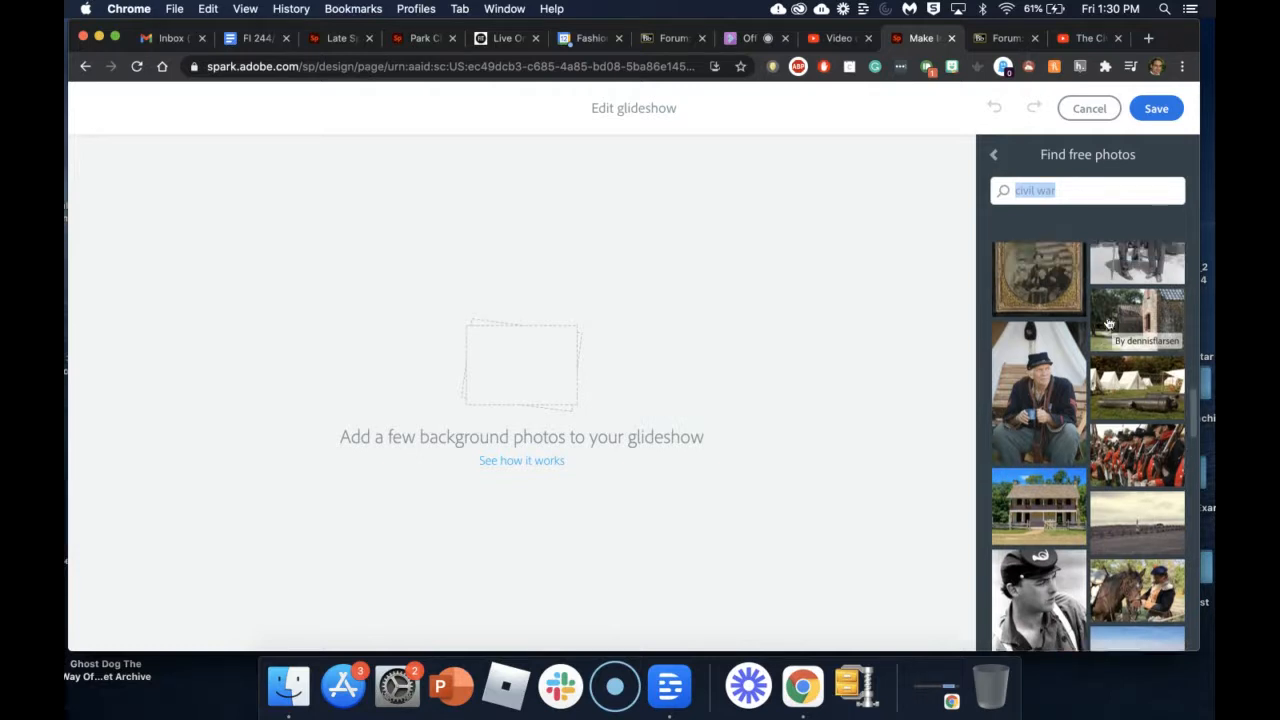
{"action": "scroll", "coordinate": [1108, 322], "scroll_direction": "up", "scroll_amount": 5}
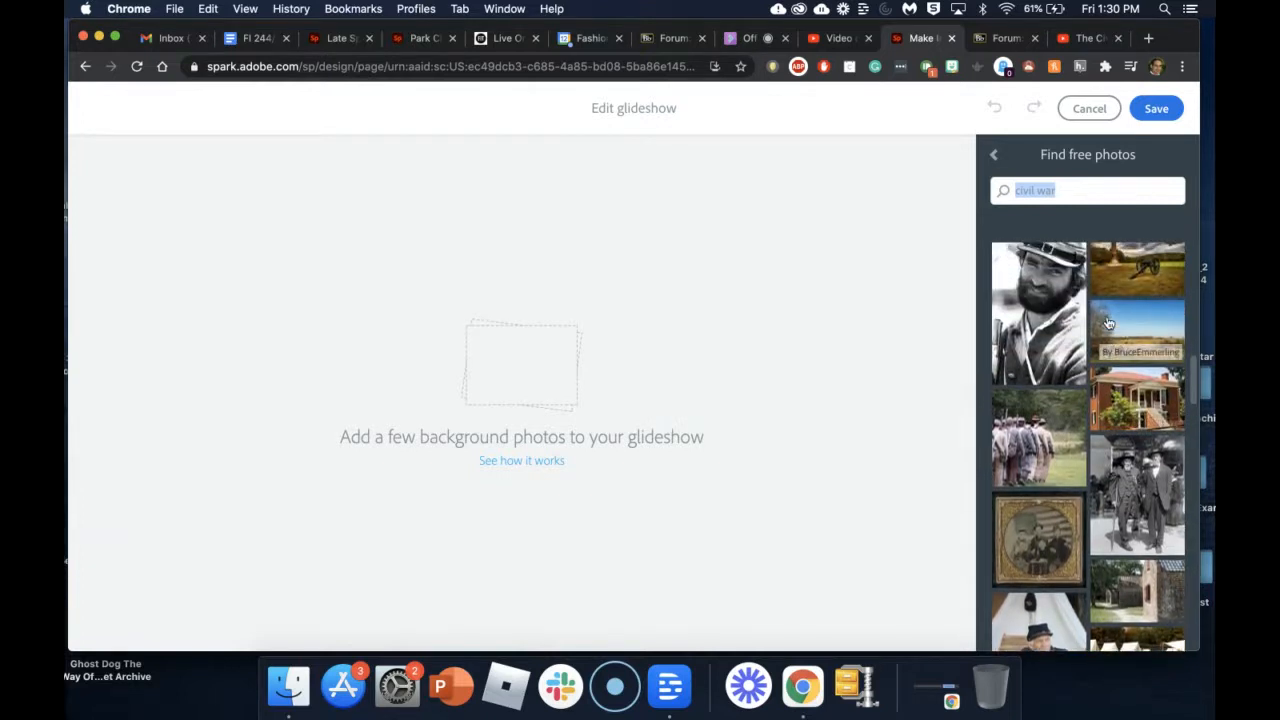
{"action": "scroll", "coordinate": [1108, 322], "scroll_direction": "up", "scroll_amount": 3}
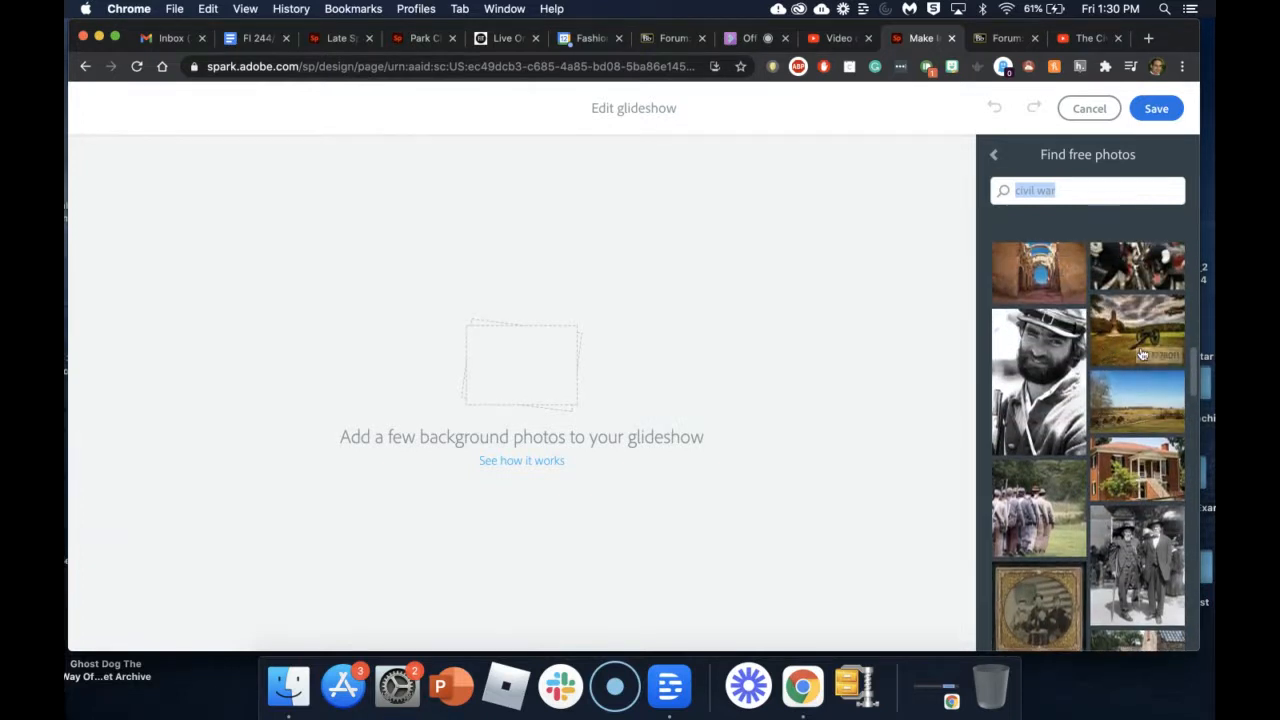
{"action": "left_click", "coordinate": [1133, 340]}
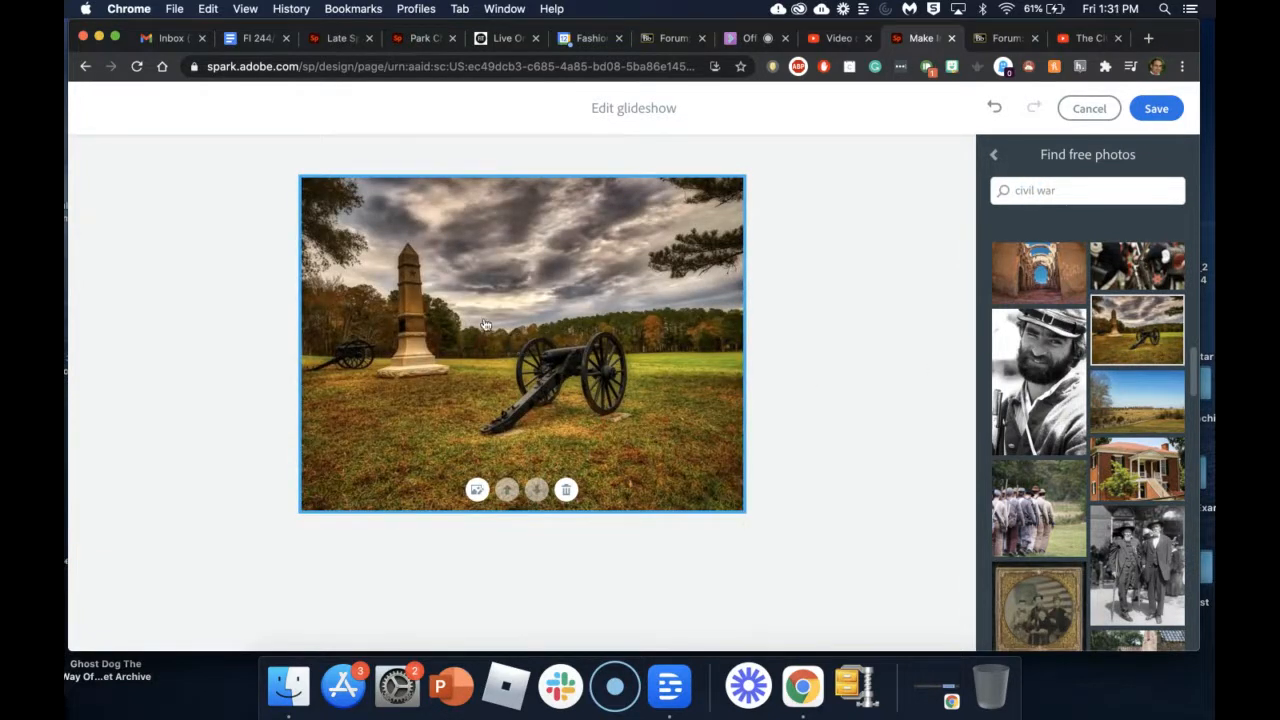
Step: Add the marching soldiers and black-and-white soldier portrait photos as slides, dismissing Image Problem errors
{"action": "left_click", "coordinate": [1037, 520]}
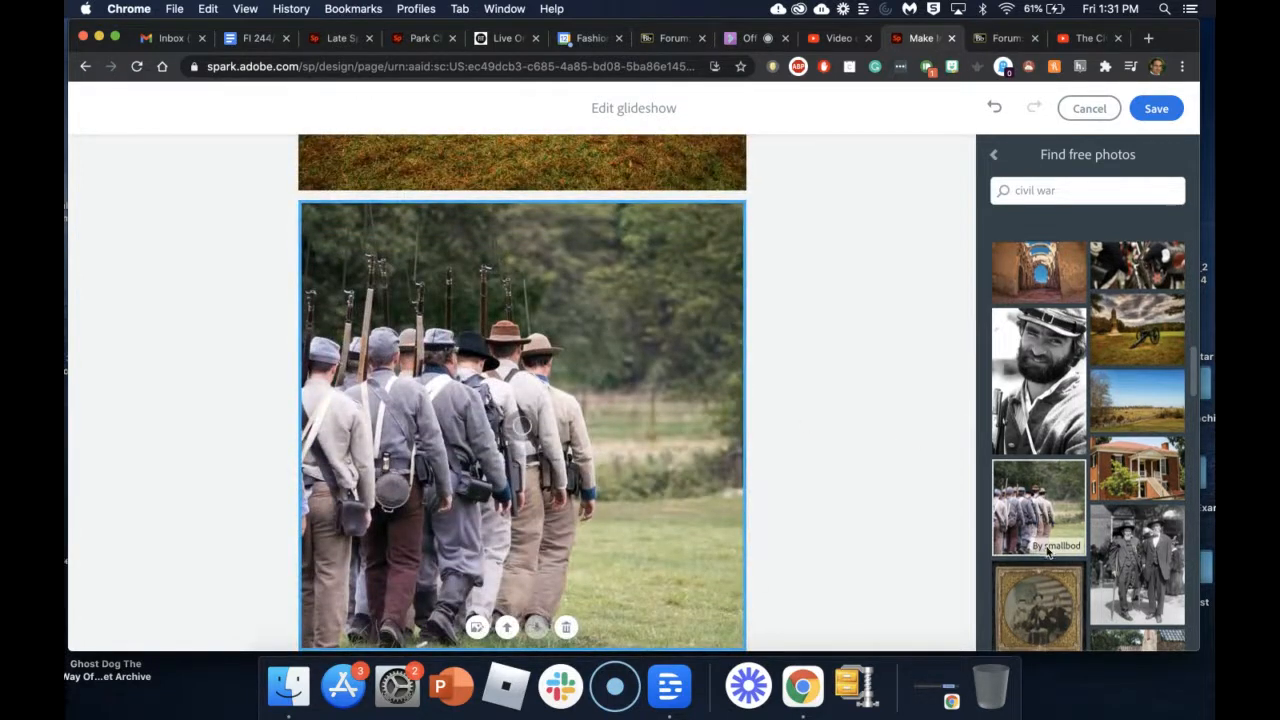
{"action": "scroll", "coordinate": [1047, 550], "scroll_direction": "down", "scroll_amount": 5}
{"action": "left_click", "coordinate": [1150, 398]}
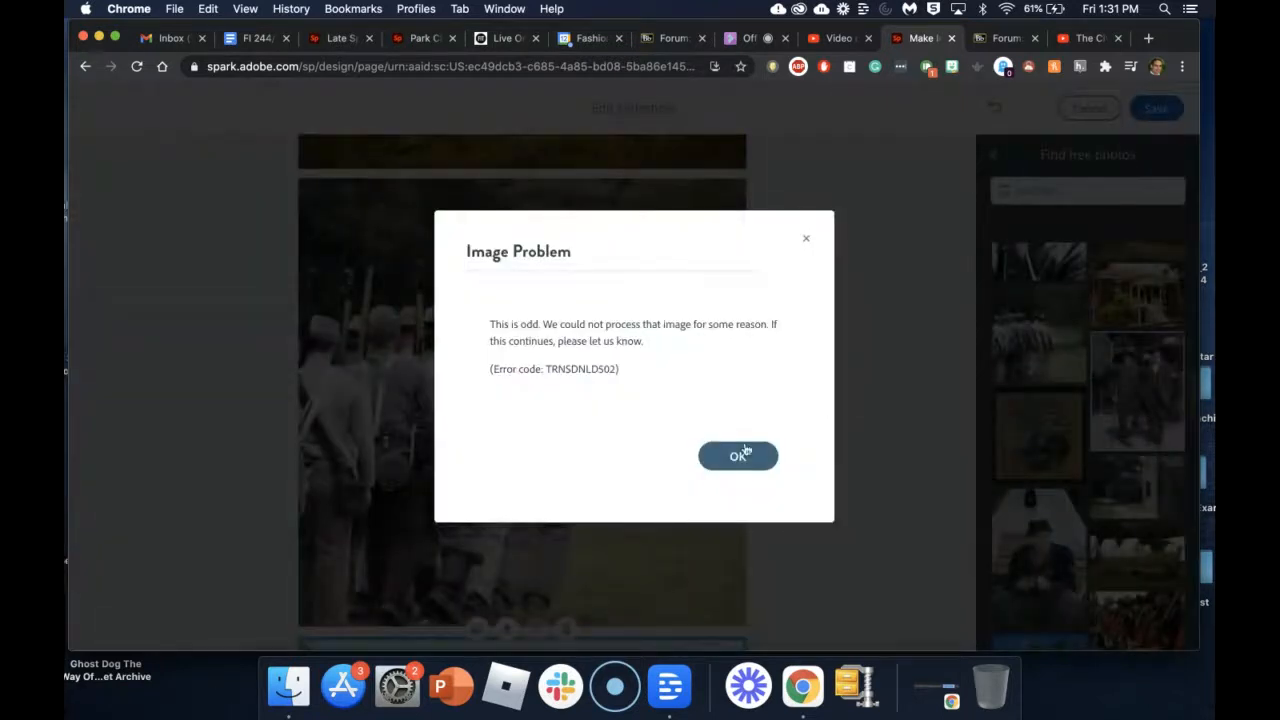
{"action": "left_click", "coordinate": [745, 453]}
{"action": "scroll", "coordinate": [1071, 430], "scroll_direction": "down", "scroll_amount": 7}
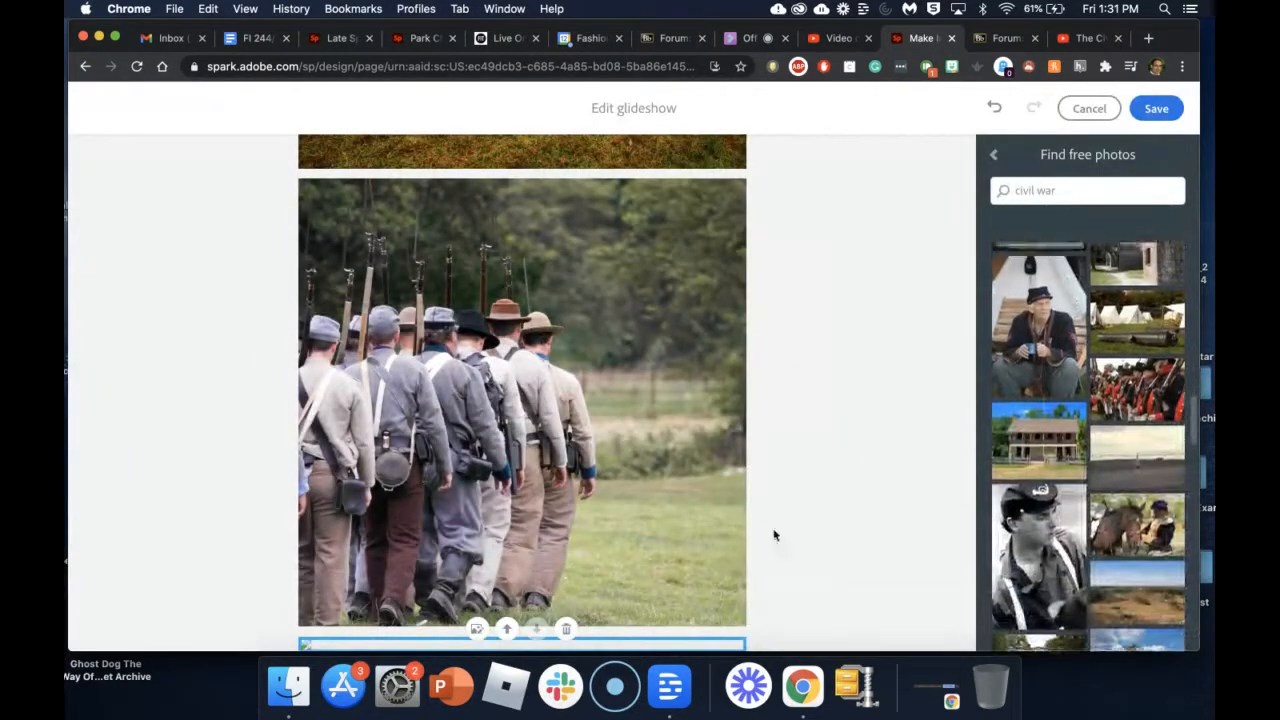
{"action": "scroll", "coordinate": [740, 540], "scroll_direction": "down", "scroll_amount": 1}
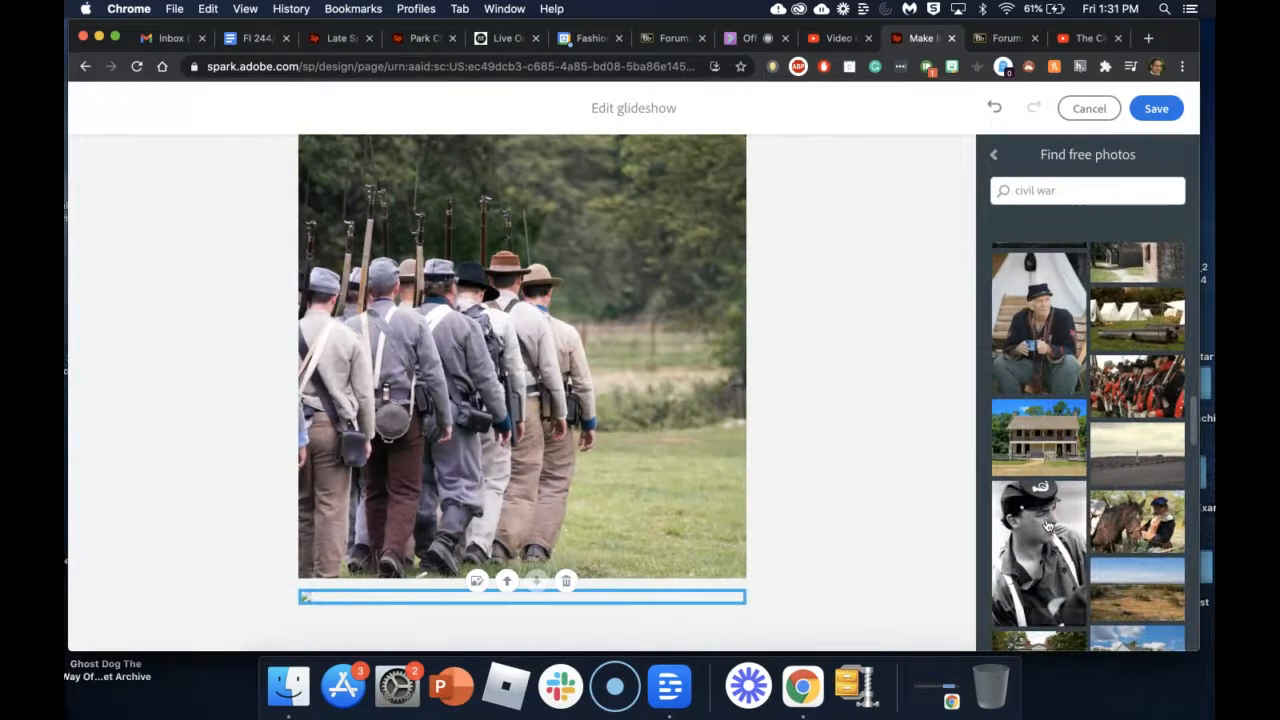
{"action": "left_click", "coordinate": [1045, 527]}
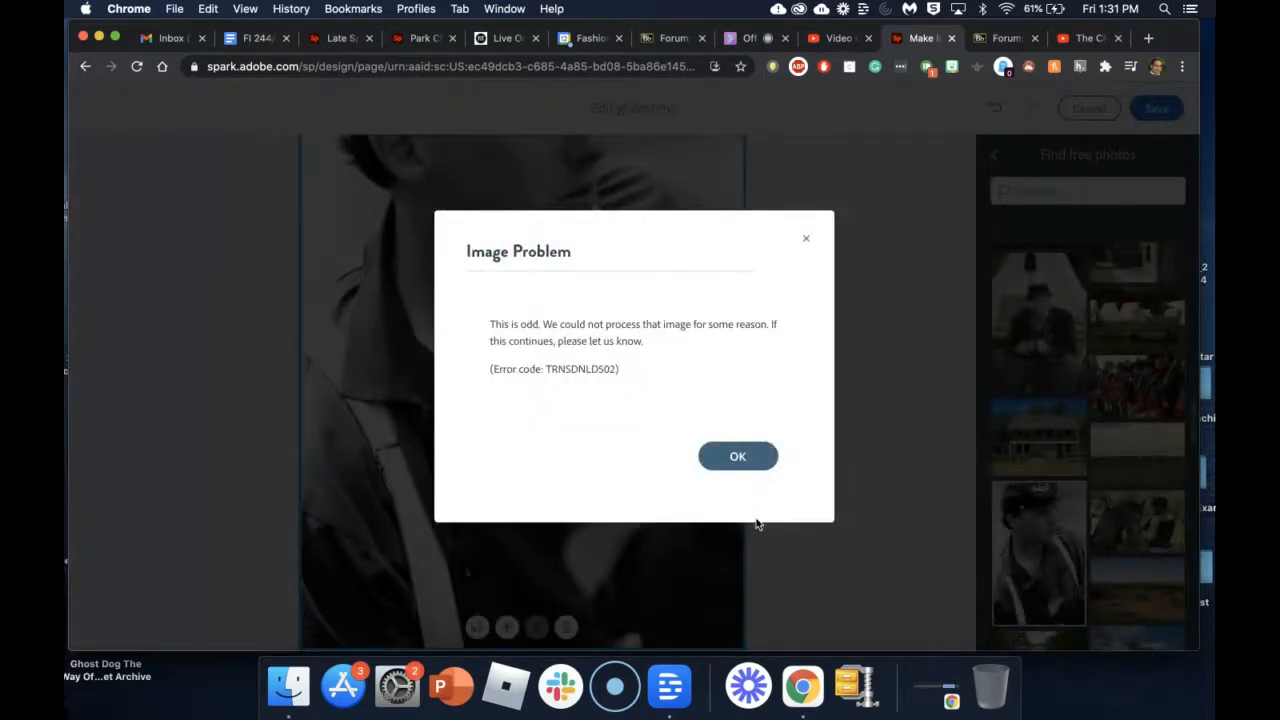
{"action": "left_click", "coordinate": [740, 456]}
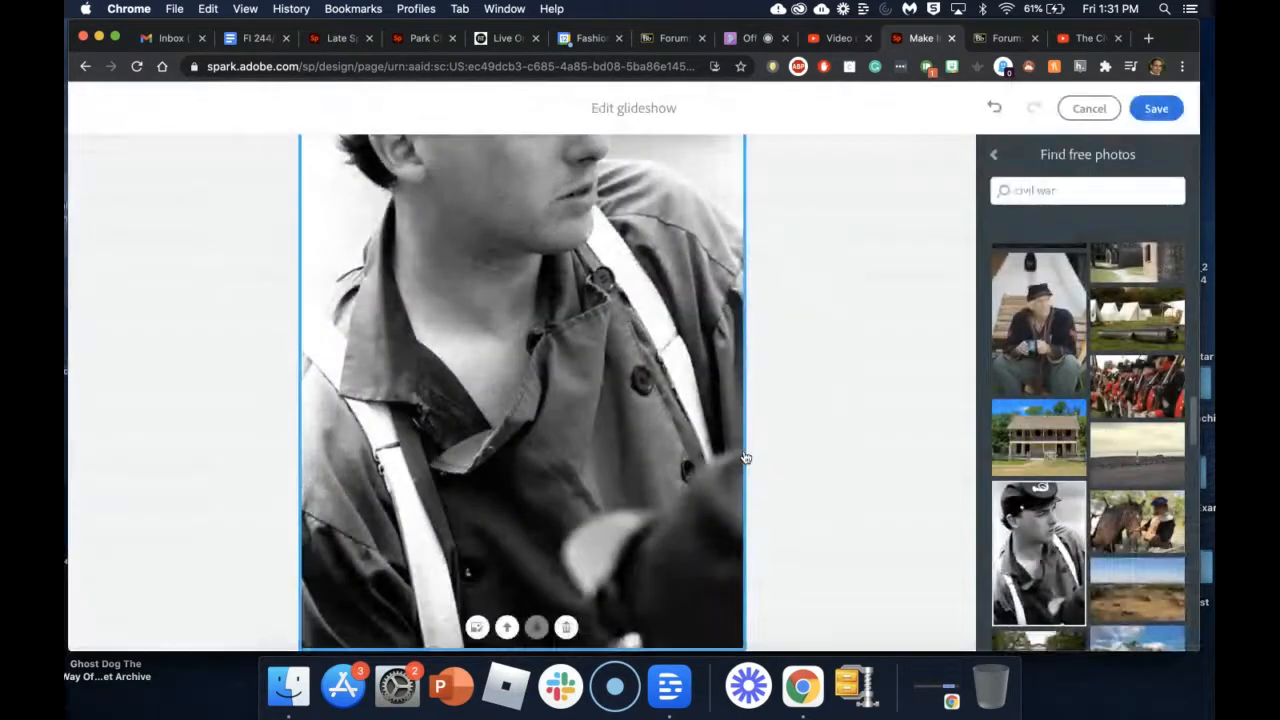
Step: Add the pike-battle crowd photo as the fourth glideshow slide
{"action": "scroll", "coordinate": [740, 440], "scroll_direction": "up", "scroll_amount": 15}
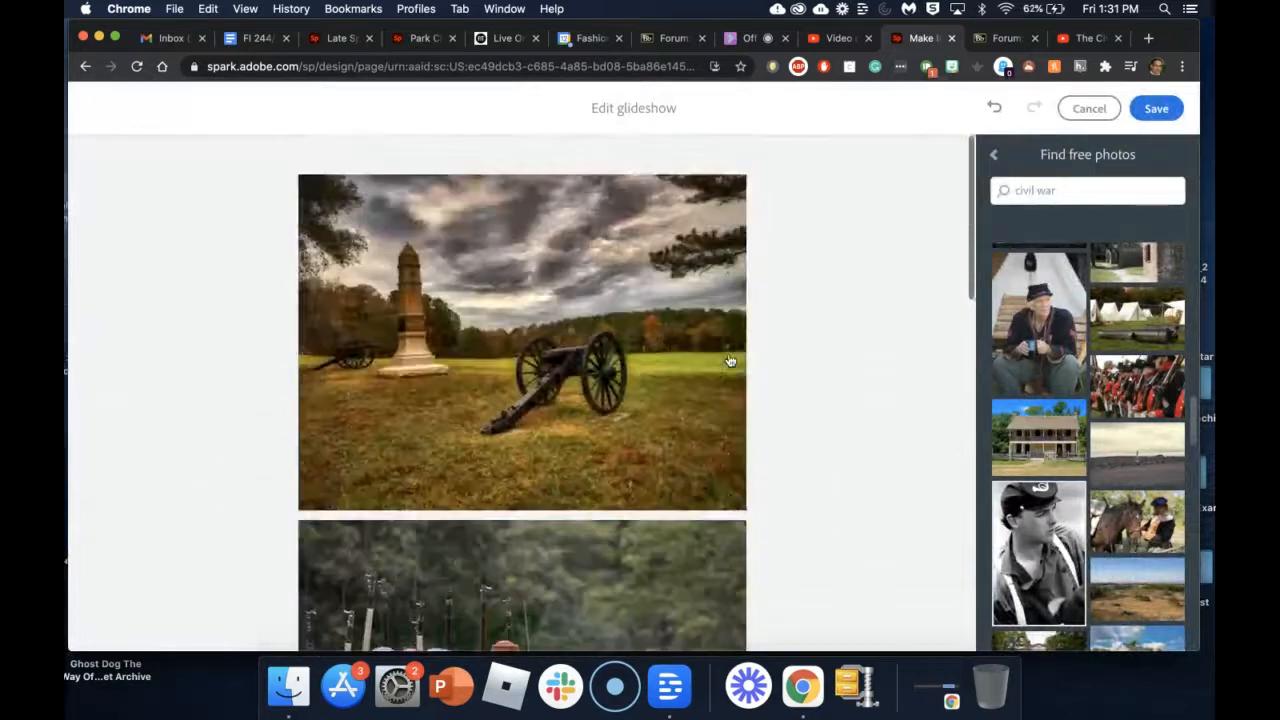
{"action": "scroll", "coordinate": [652, 500], "scroll_direction": "down", "scroll_amount": 3}
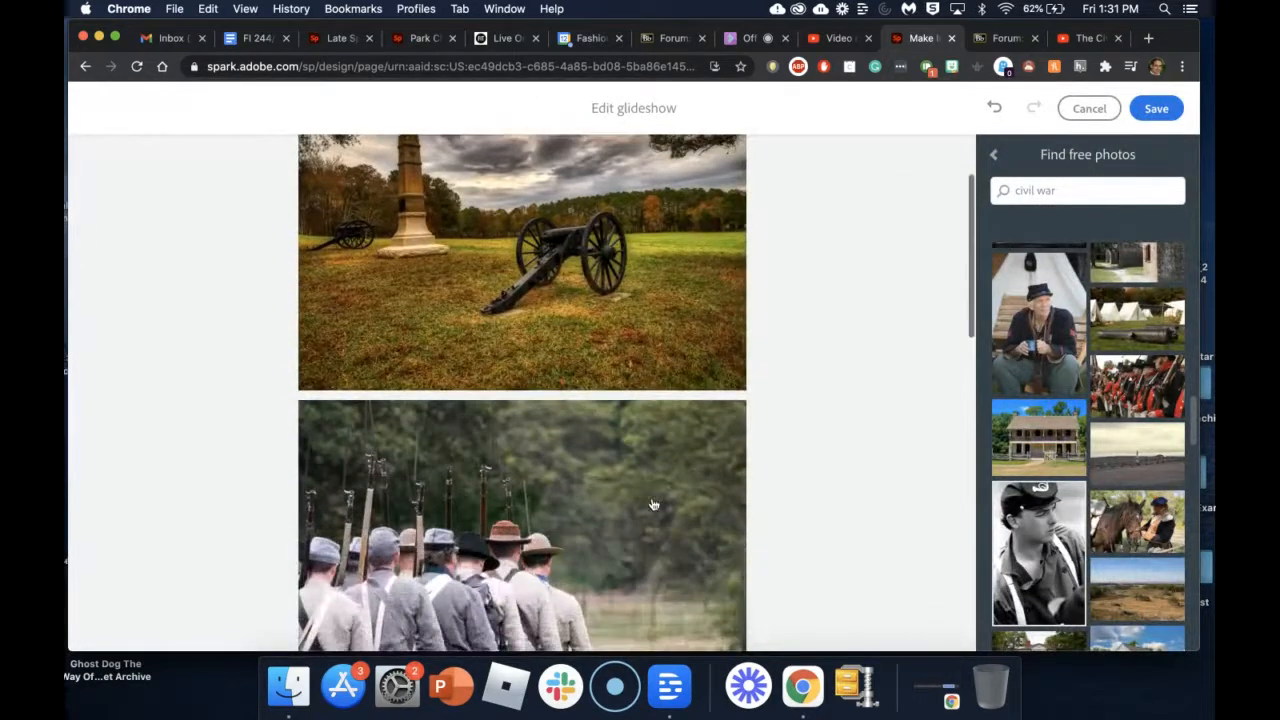
{"action": "scroll", "coordinate": [661, 497], "scroll_direction": "down", "scroll_amount": 4}
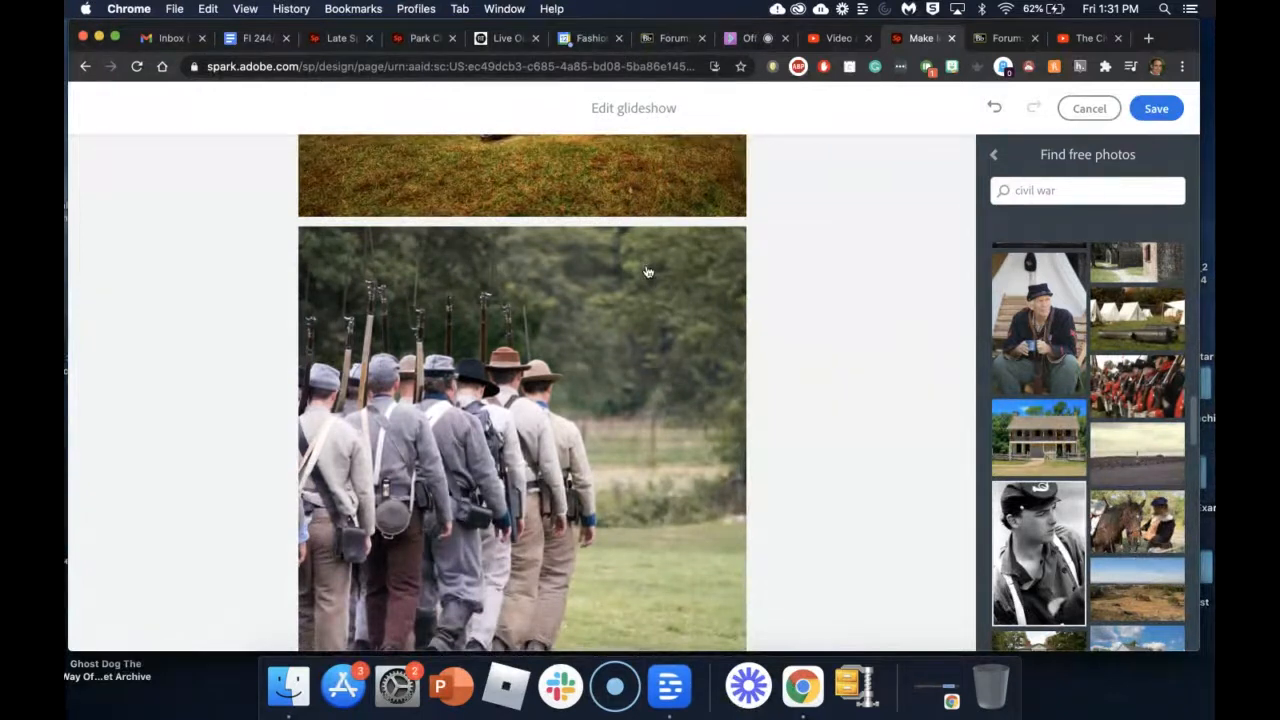
{"action": "scroll", "coordinate": [648, 272], "scroll_direction": "up", "scroll_amount": 7}
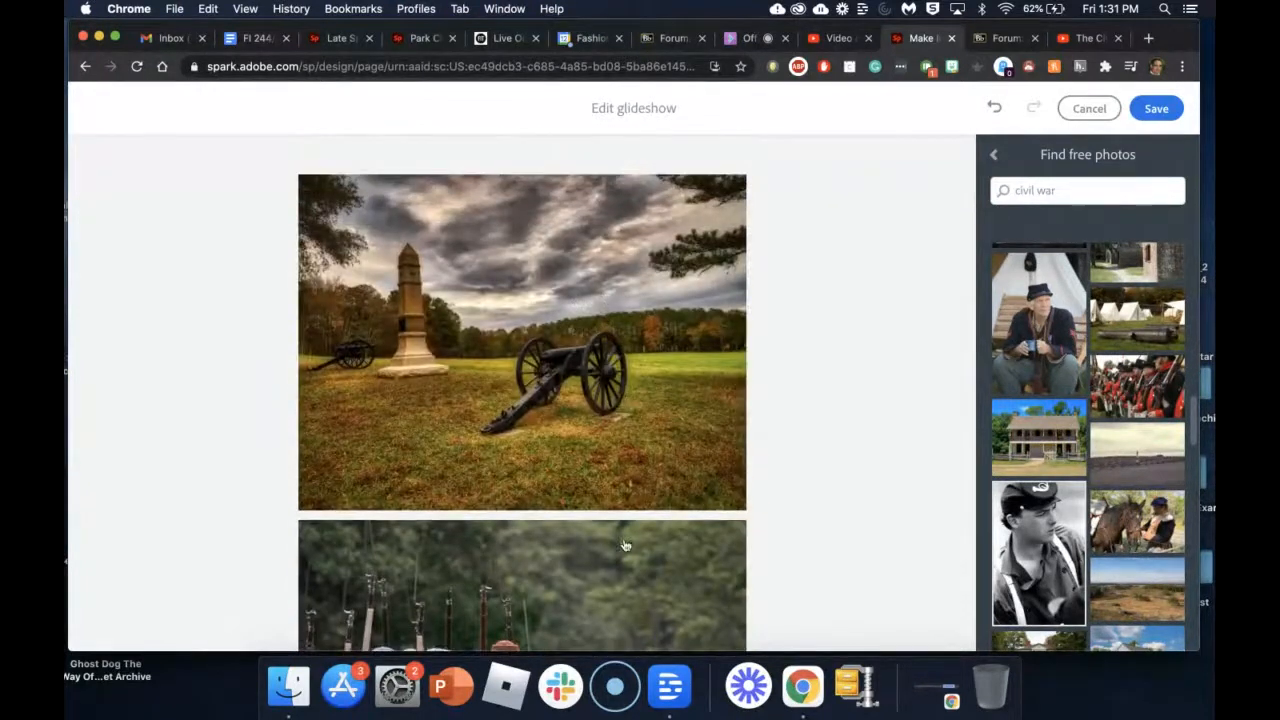
{"action": "scroll", "coordinate": [612, 600], "scroll_direction": "down", "scroll_amount": 15}
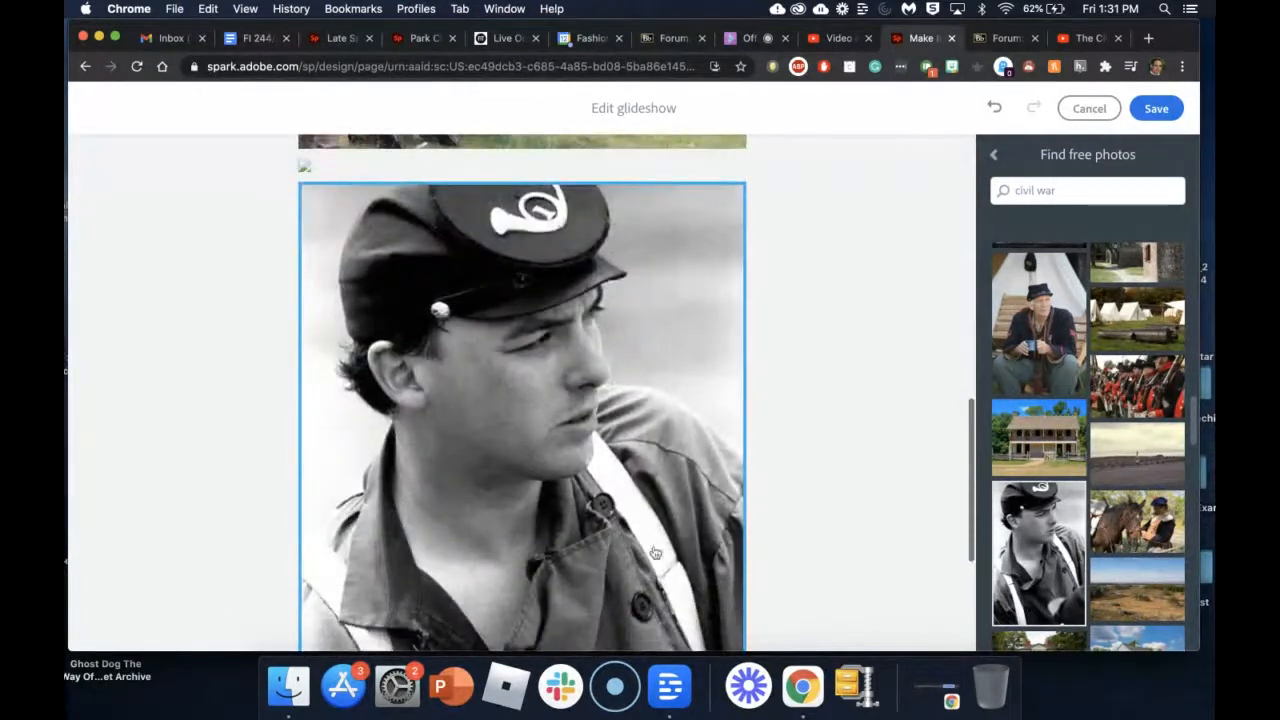
{"action": "scroll", "coordinate": [1160, 570], "scroll_direction": "down", "scroll_amount": 10}
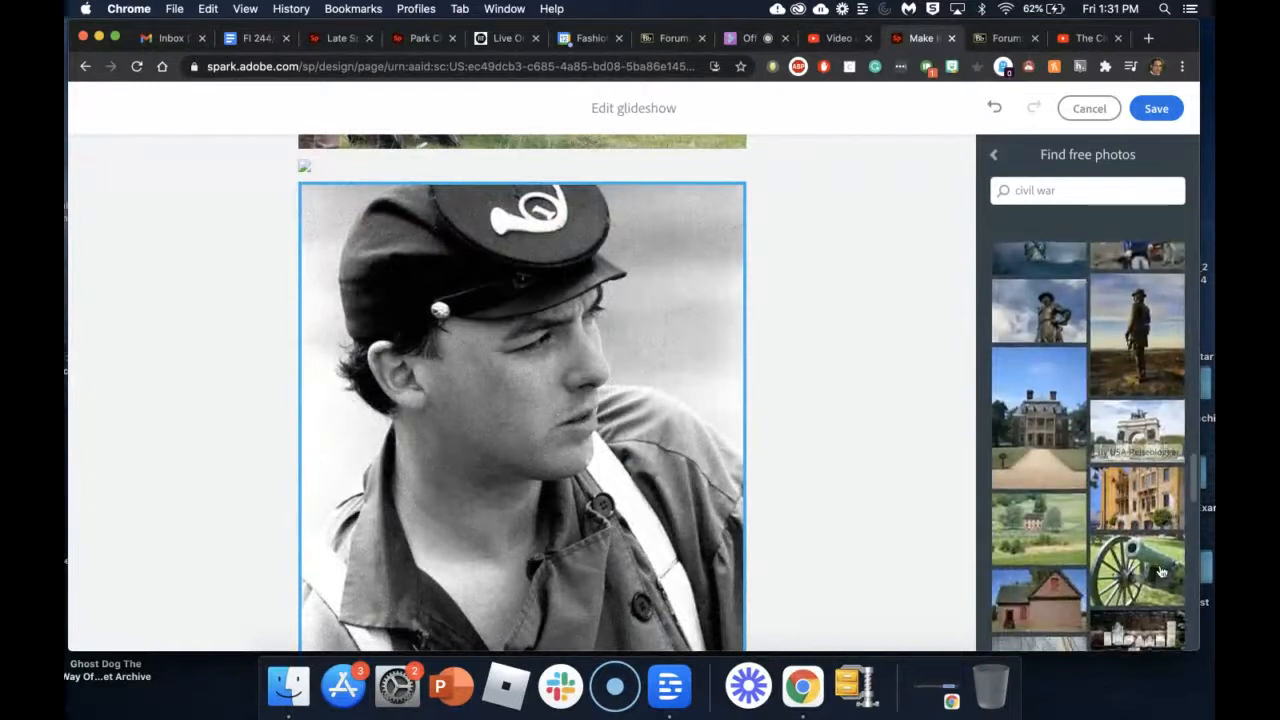
{"action": "scroll", "coordinate": [1160, 570], "scroll_direction": "down", "scroll_amount": 4}
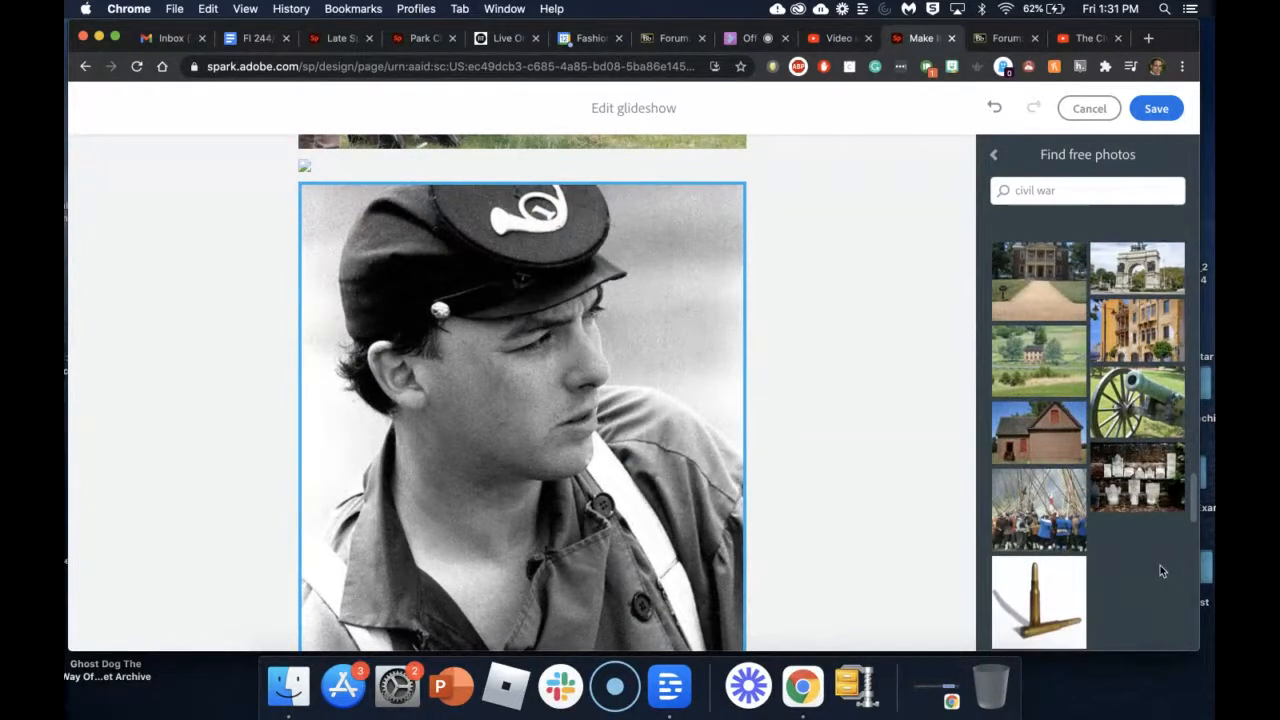
{"action": "left_click", "coordinate": [1045, 515]}
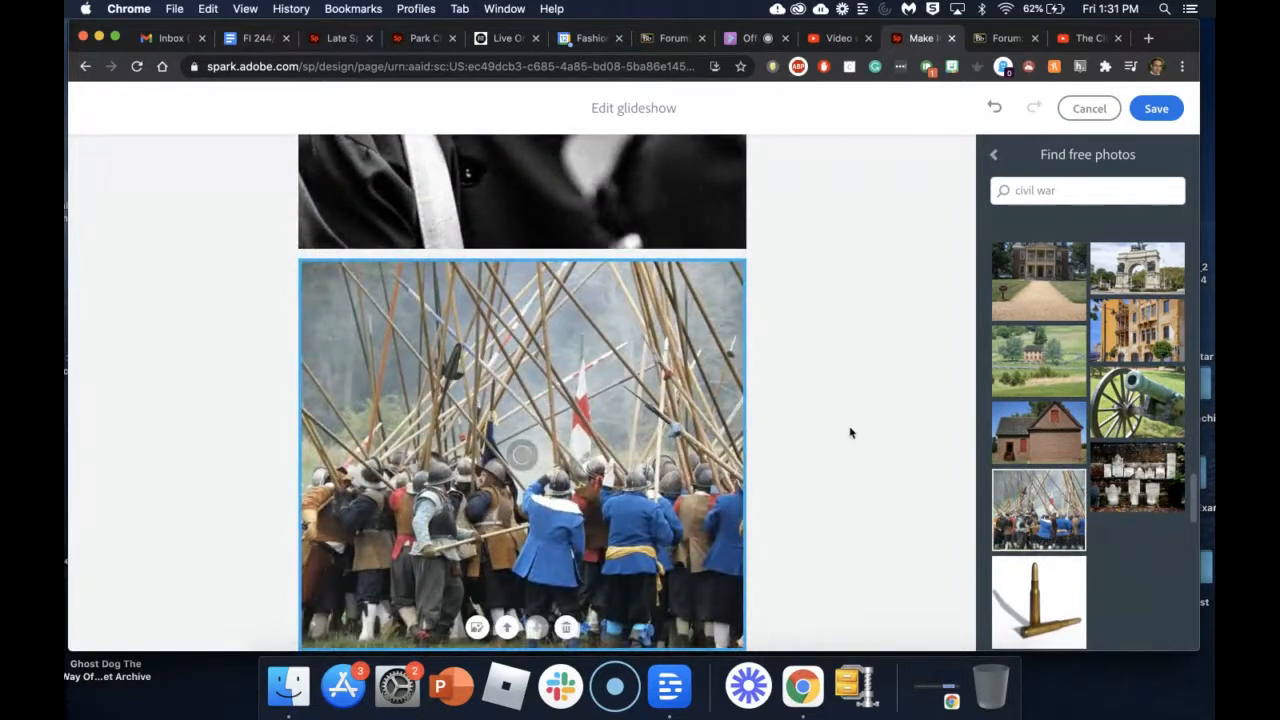
{"action": "scroll", "coordinate": [735, 340], "scroll_direction": "up", "scroll_amount": 15}
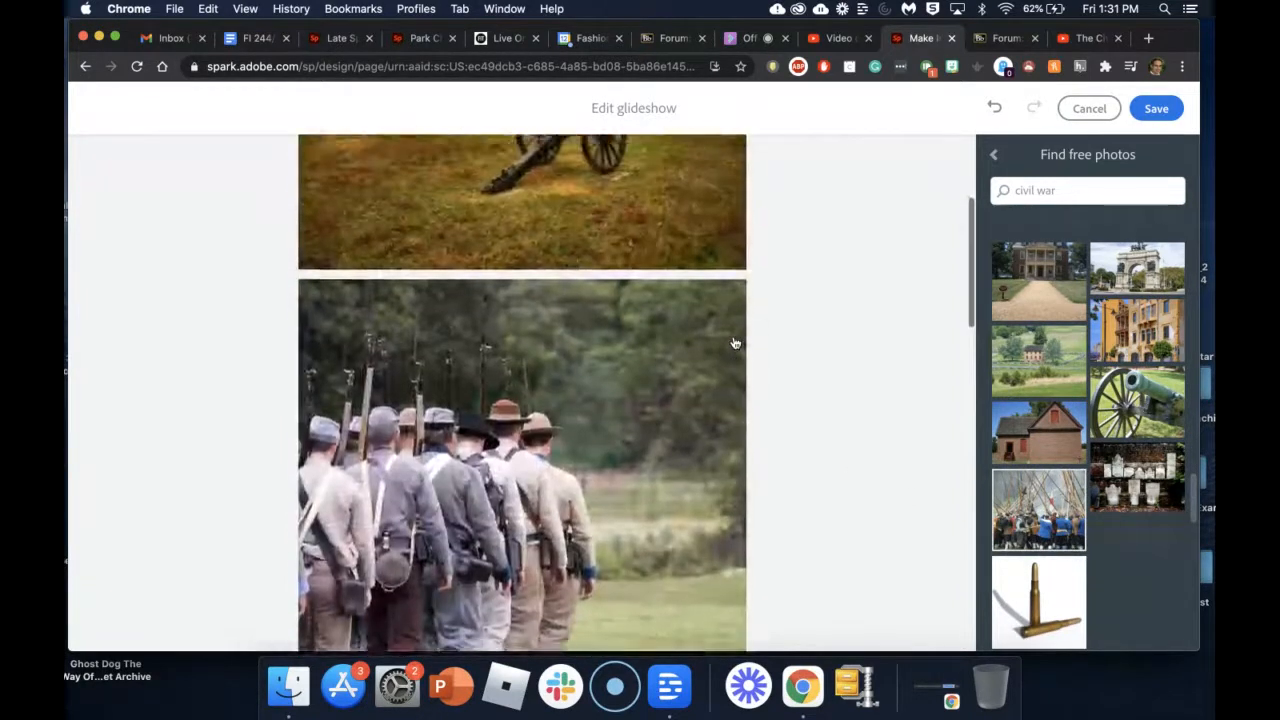
{"action": "scroll", "coordinate": [735, 343], "scroll_direction": "up", "scroll_amount": 5}
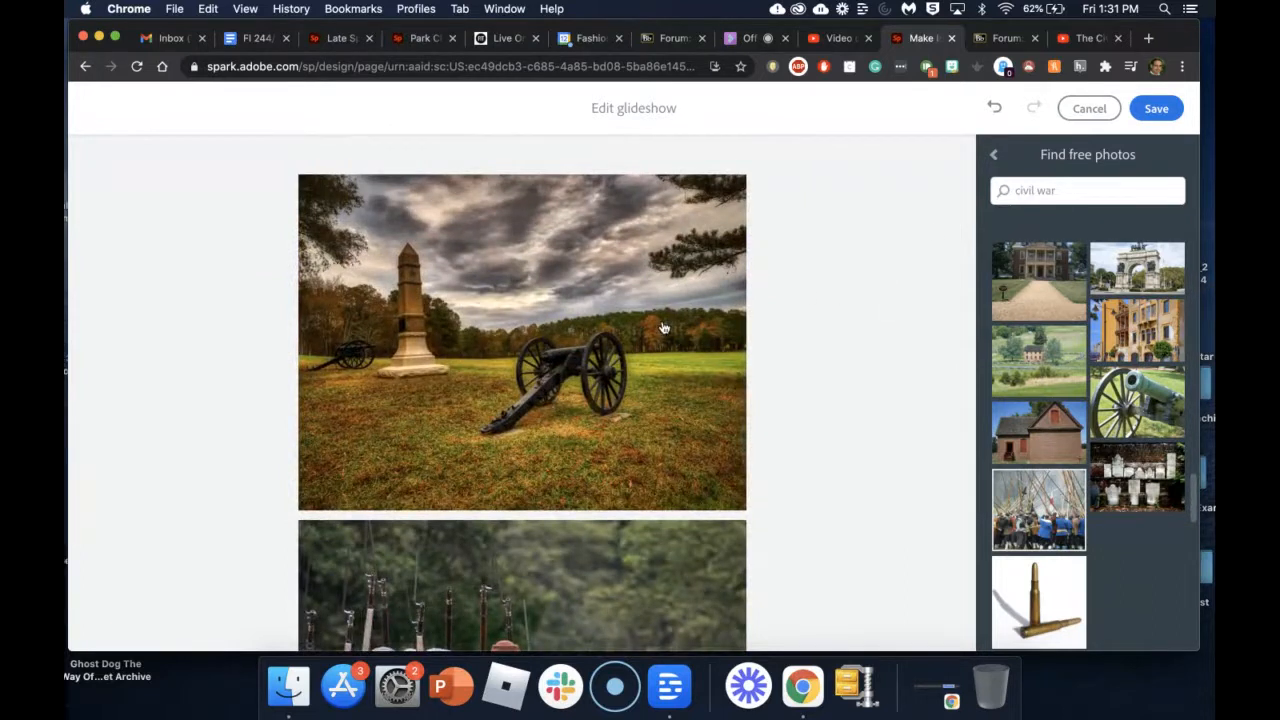
{"action": "scroll", "coordinate": [693, 406], "scroll_direction": "down", "scroll_amount": 10}
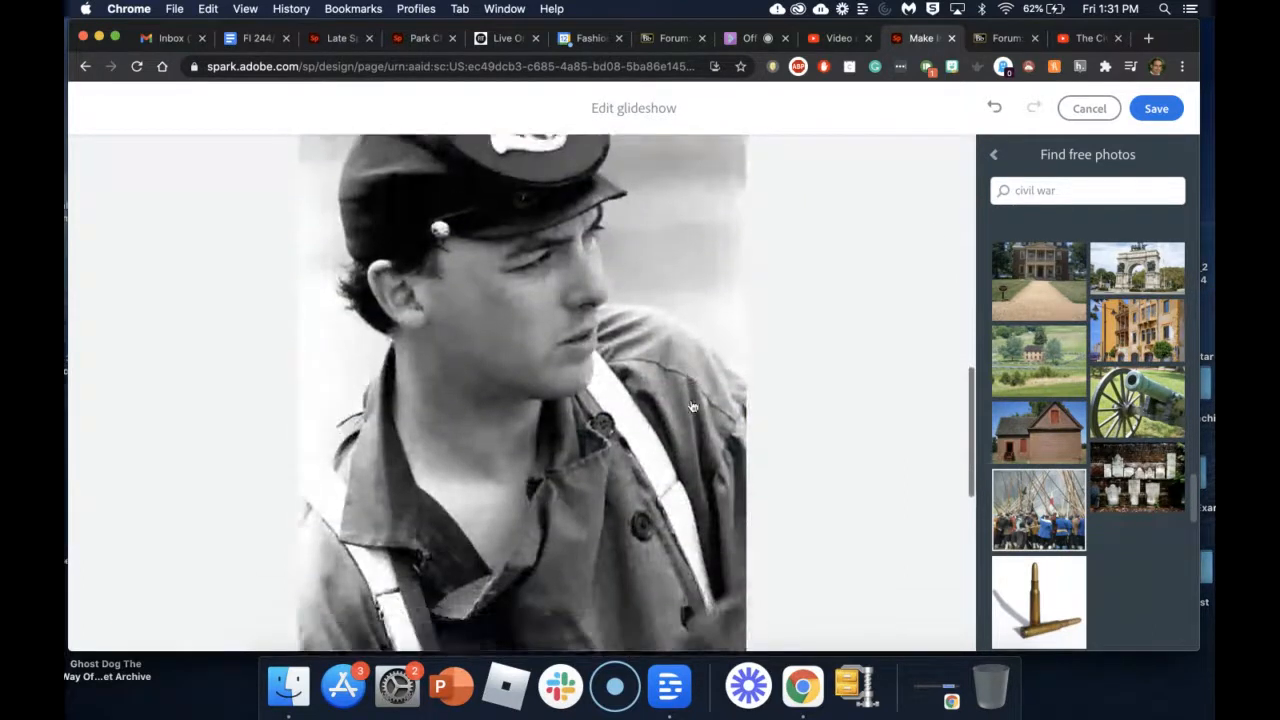
{"action": "scroll", "coordinate": [693, 406], "scroll_direction": "down", "scroll_amount": 5}
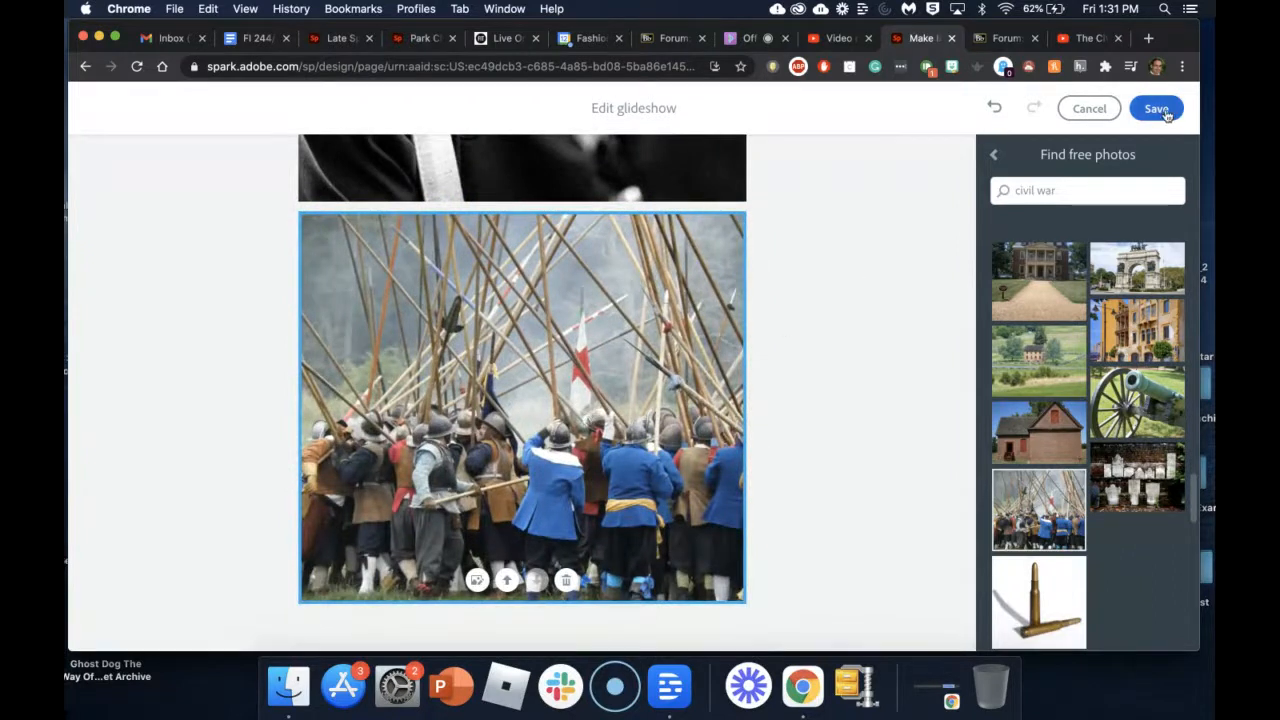
Step: Save the glideshow back onto the page and scroll down to the greyscale chin-and-collar portrait
{"action": "left_click", "coordinate": [1157, 109]}
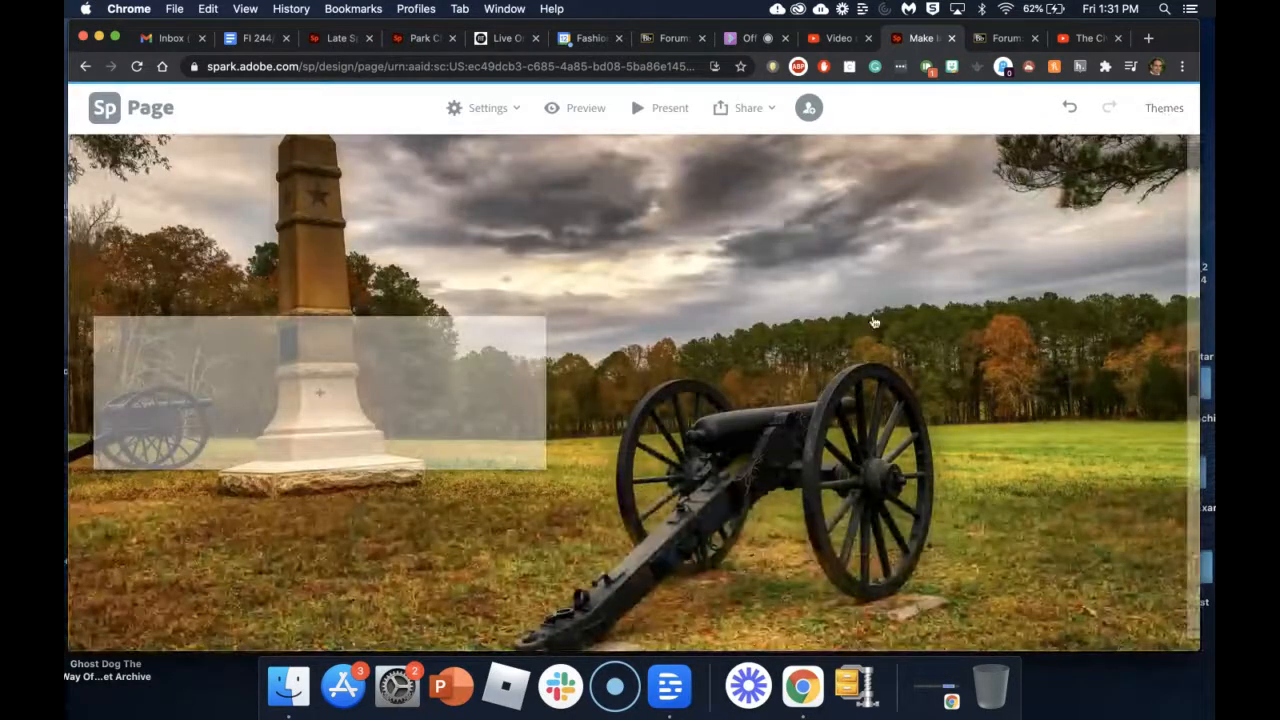
{"action": "scroll", "coordinate": [760, 390], "scroll_direction": "down", "scroll_amount": 3}
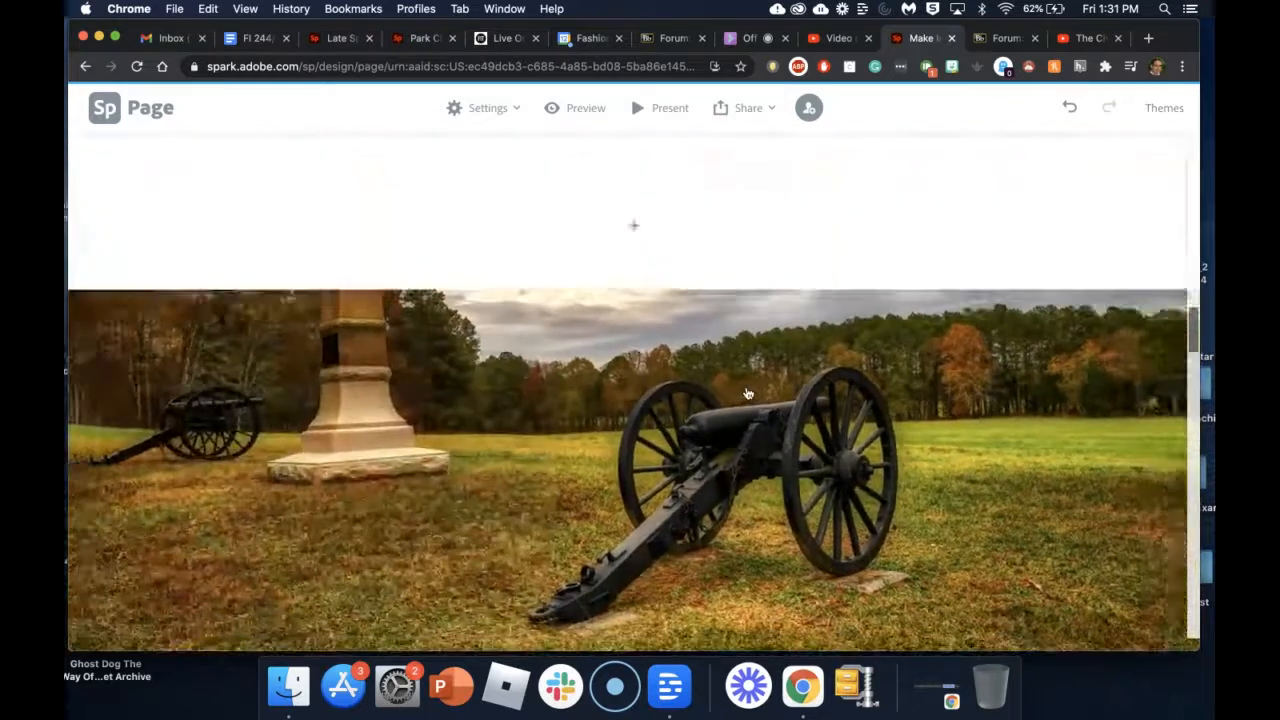
{"action": "scroll", "coordinate": [747, 393], "scroll_direction": "up", "scroll_amount": 4}
{"action": "scroll", "coordinate": [747, 393], "scroll_direction": "down", "scroll_amount": 5}
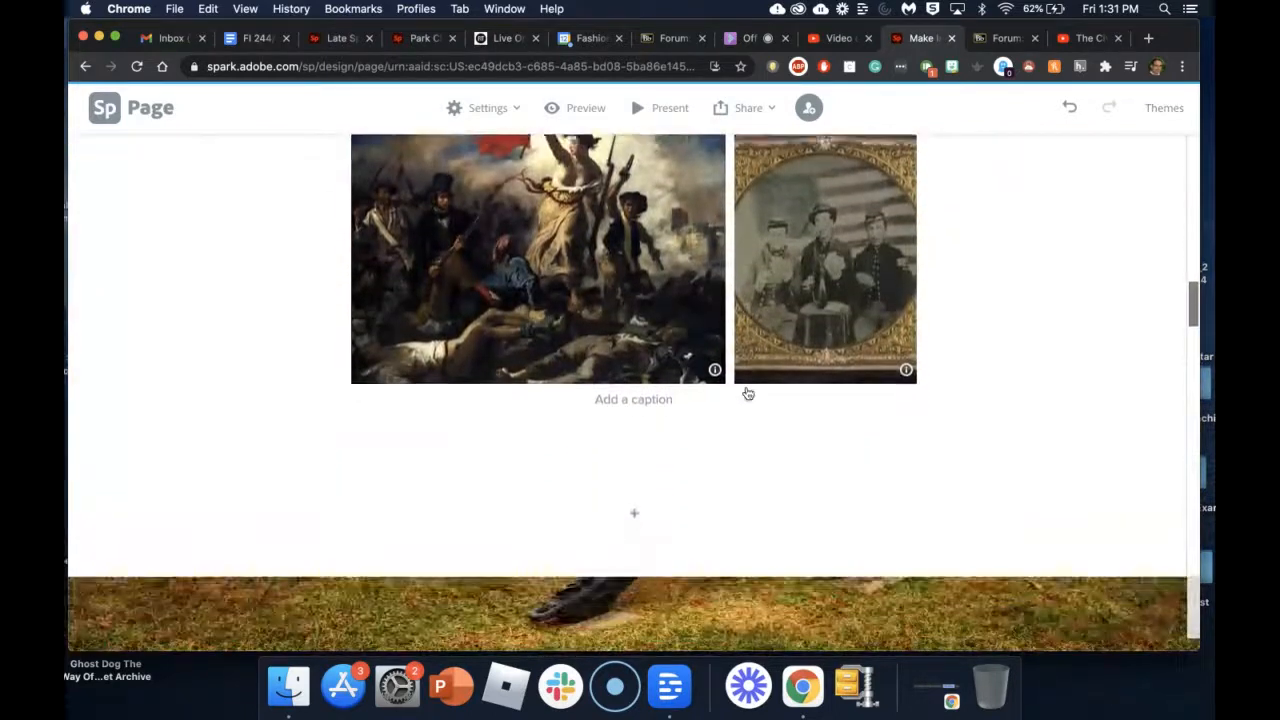
{"action": "scroll", "coordinate": [747, 393], "scroll_direction": "down", "scroll_amount": 2}
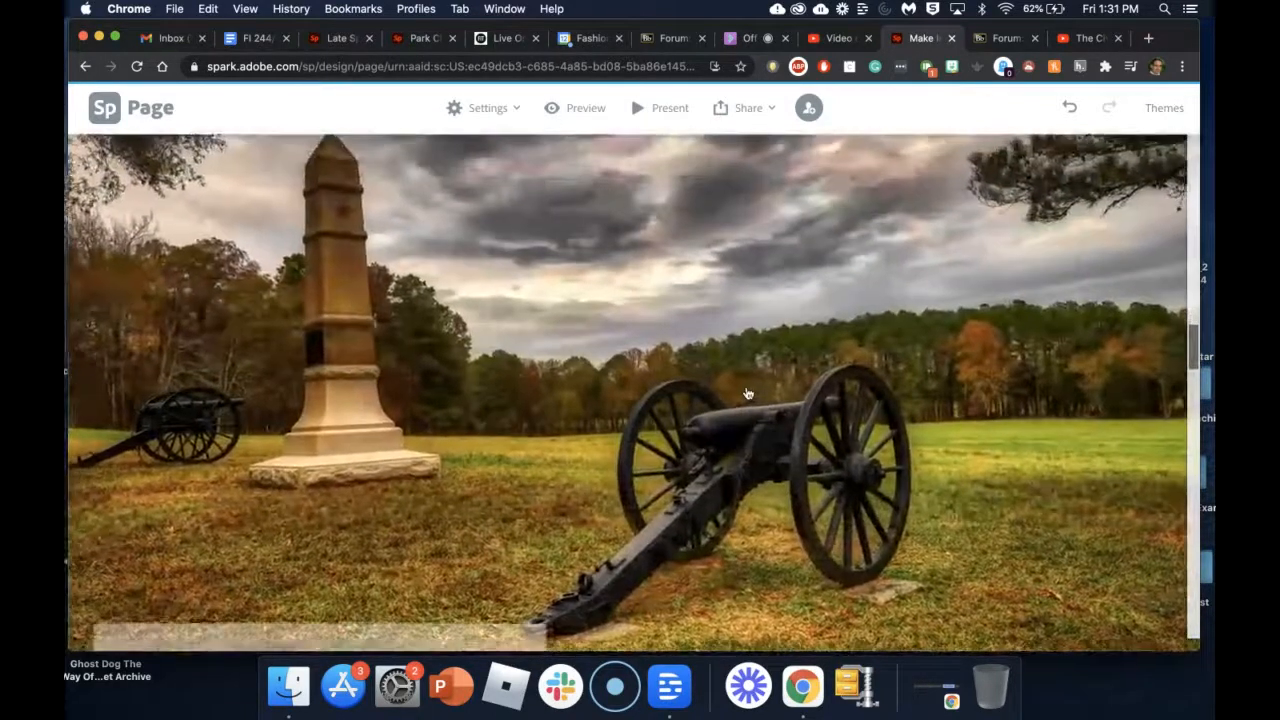
{"action": "scroll", "coordinate": [747, 393], "scroll_direction": "down", "scroll_amount": 3}
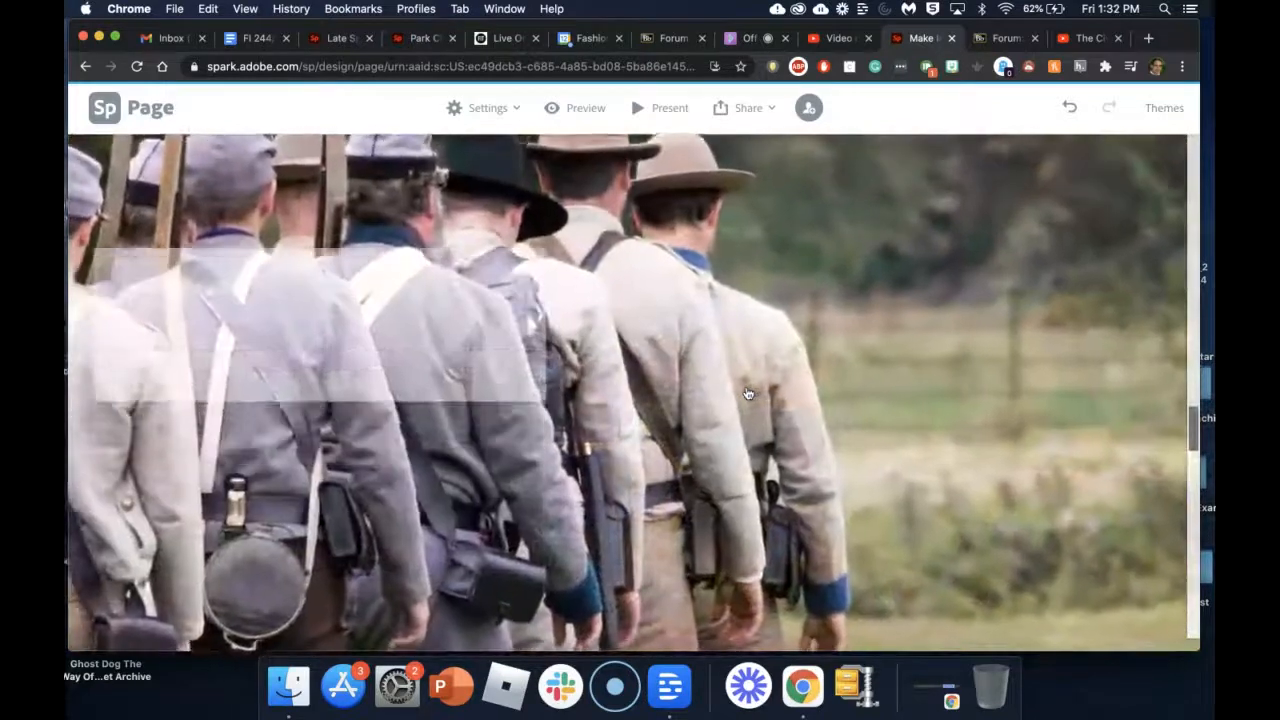
{"action": "scroll", "coordinate": [747, 393], "scroll_direction": "down", "scroll_amount": 3}
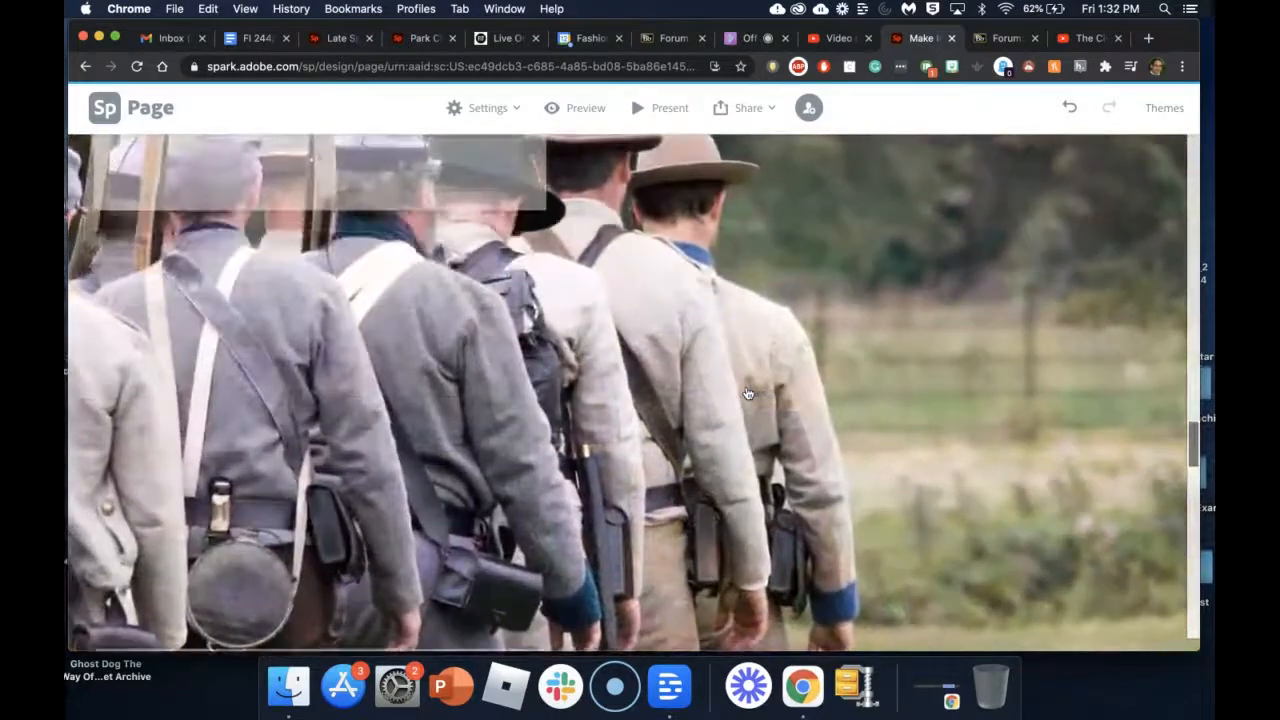
{"action": "scroll", "coordinate": [748, 393], "scroll_direction": "down", "scroll_amount": 2}
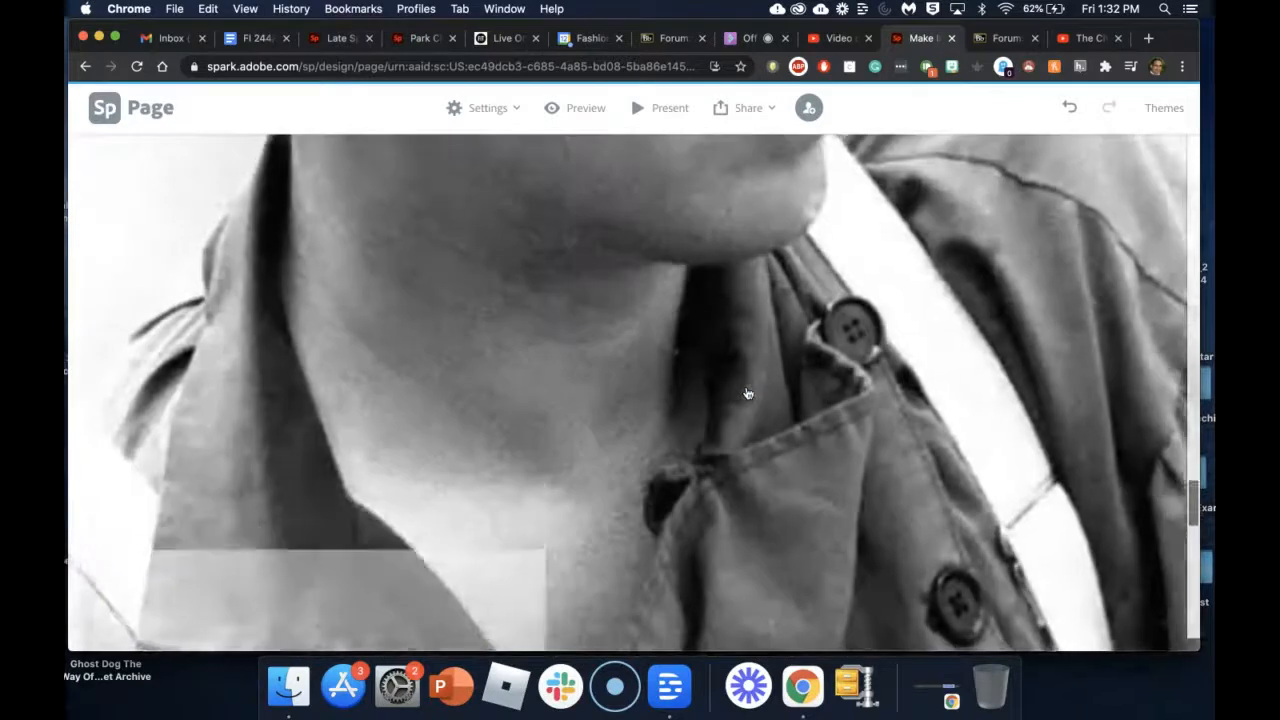
{"action": "scroll", "coordinate": [748, 393], "scroll_direction": "down", "scroll_amount": 2}
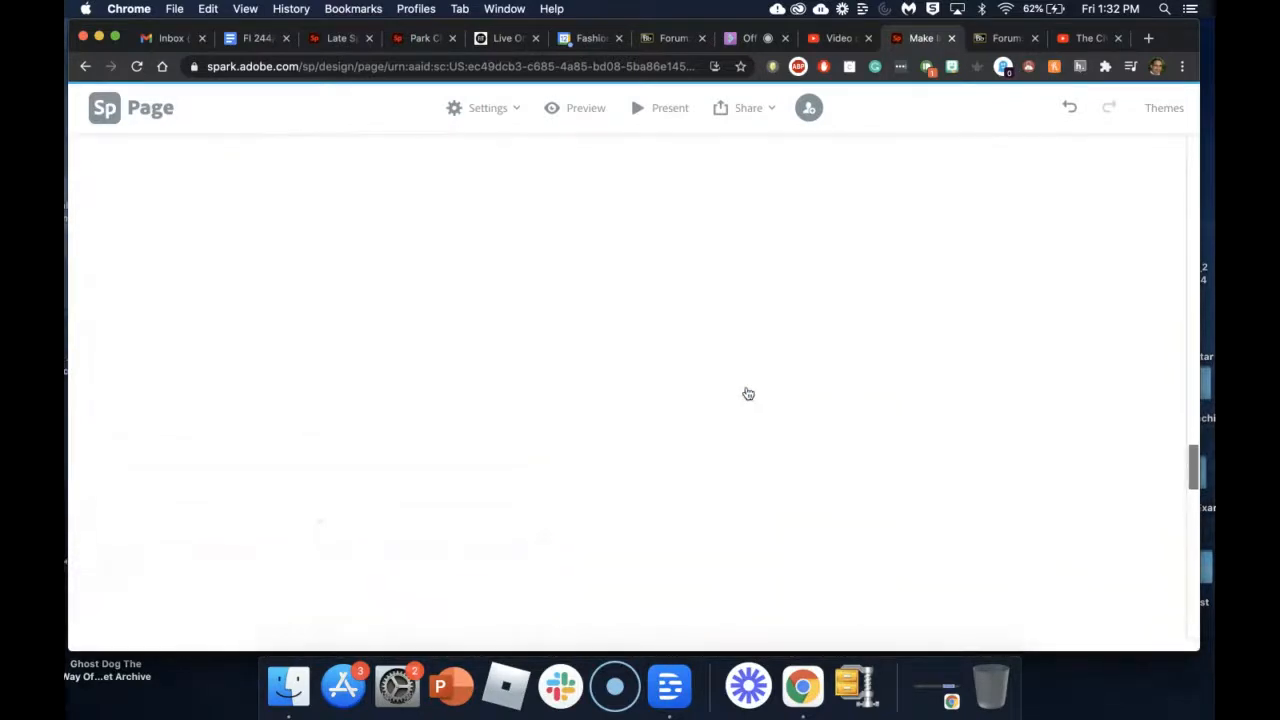
{"action": "scroll", "coordinate": [747, 393], "scroll_direction": "down", "scroll_amount": 1}
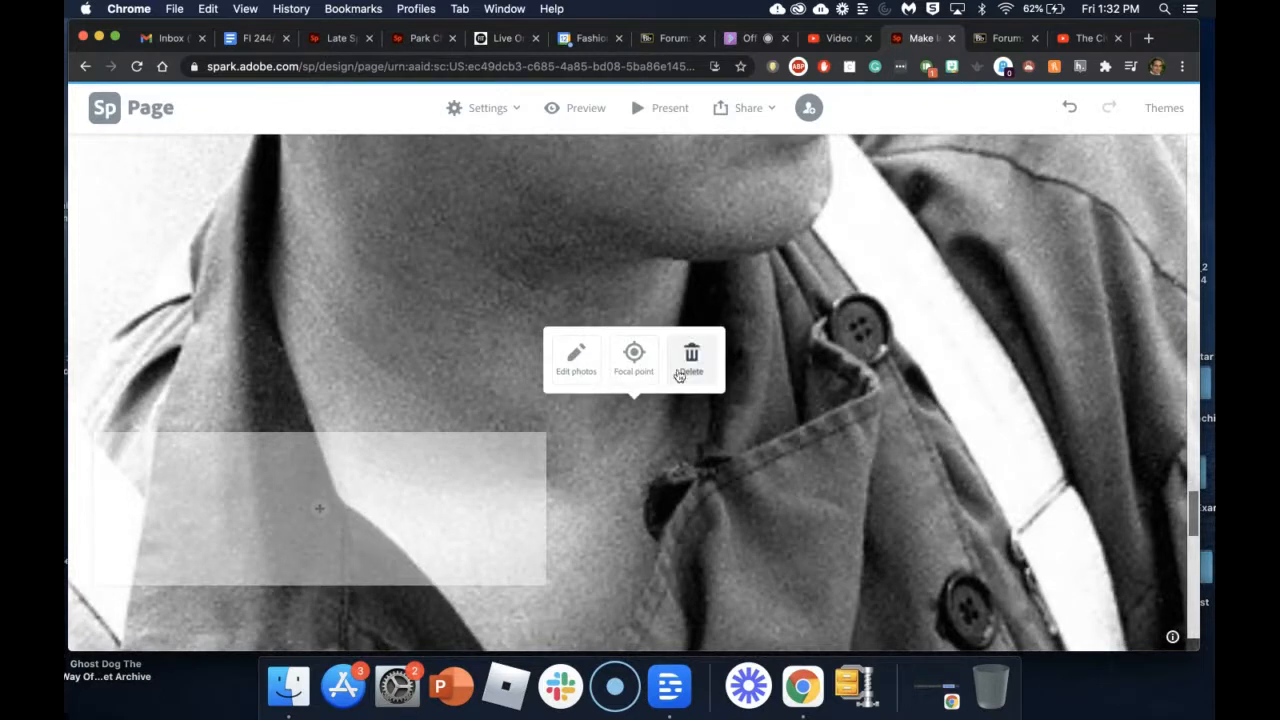
Step: Move the portrait's focal point up to the man's cap and face and save it
{"action": "left_click", "coordinate": [635, 360]}
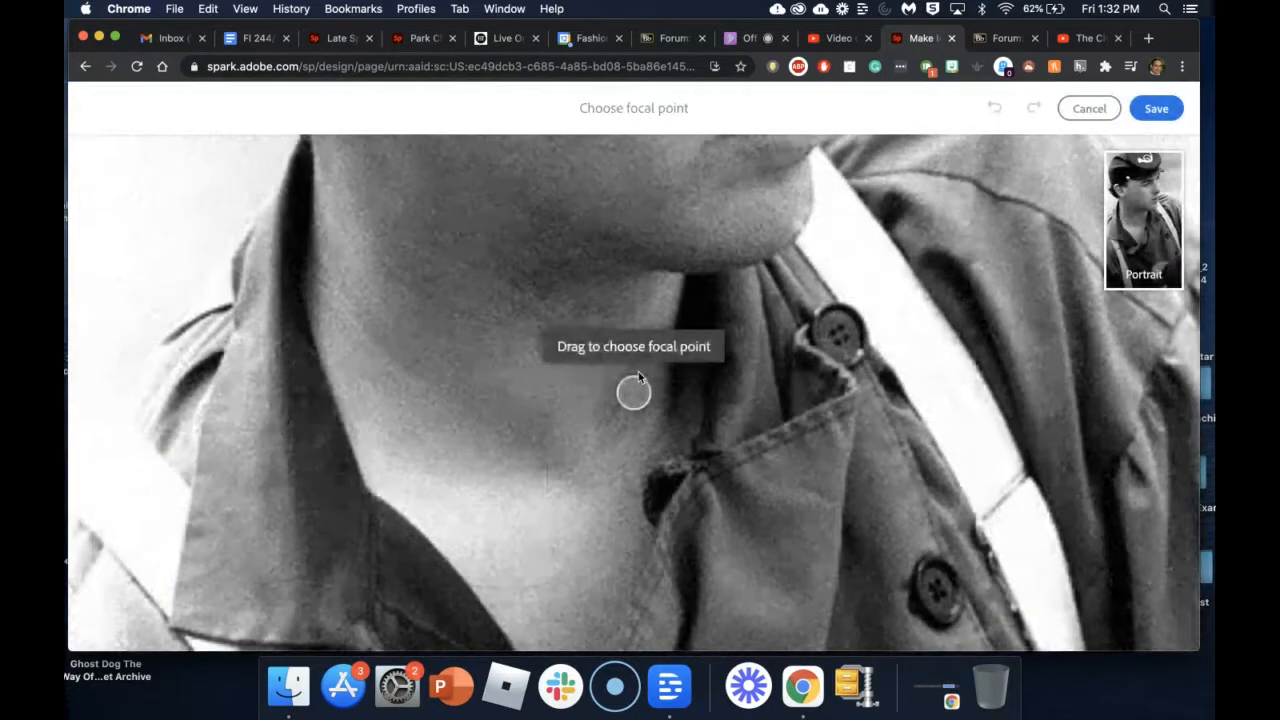
{"action": "scroll", "coordinate": [635, 393], "scroll_direction": "up", "scroll_amount": 7}
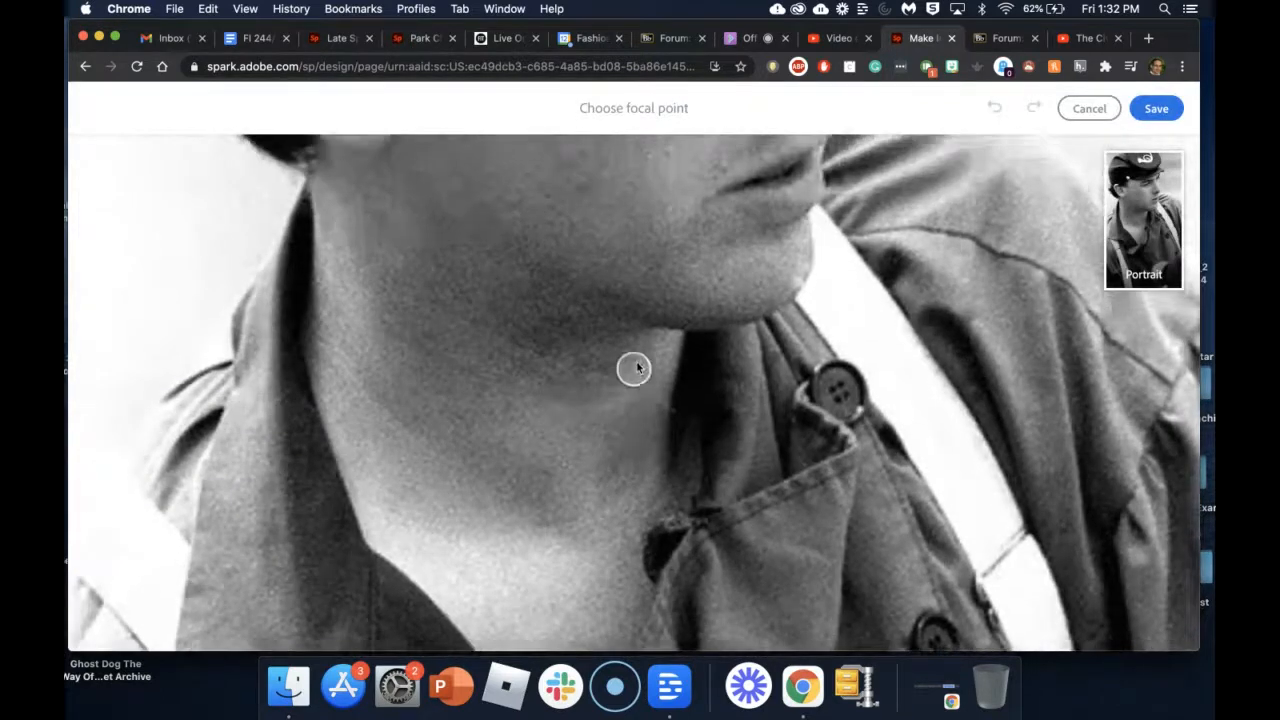
{"action": "scroll", "coordinate": [637, 253], "scroll_direction": "up", "scroll_amount": 2}
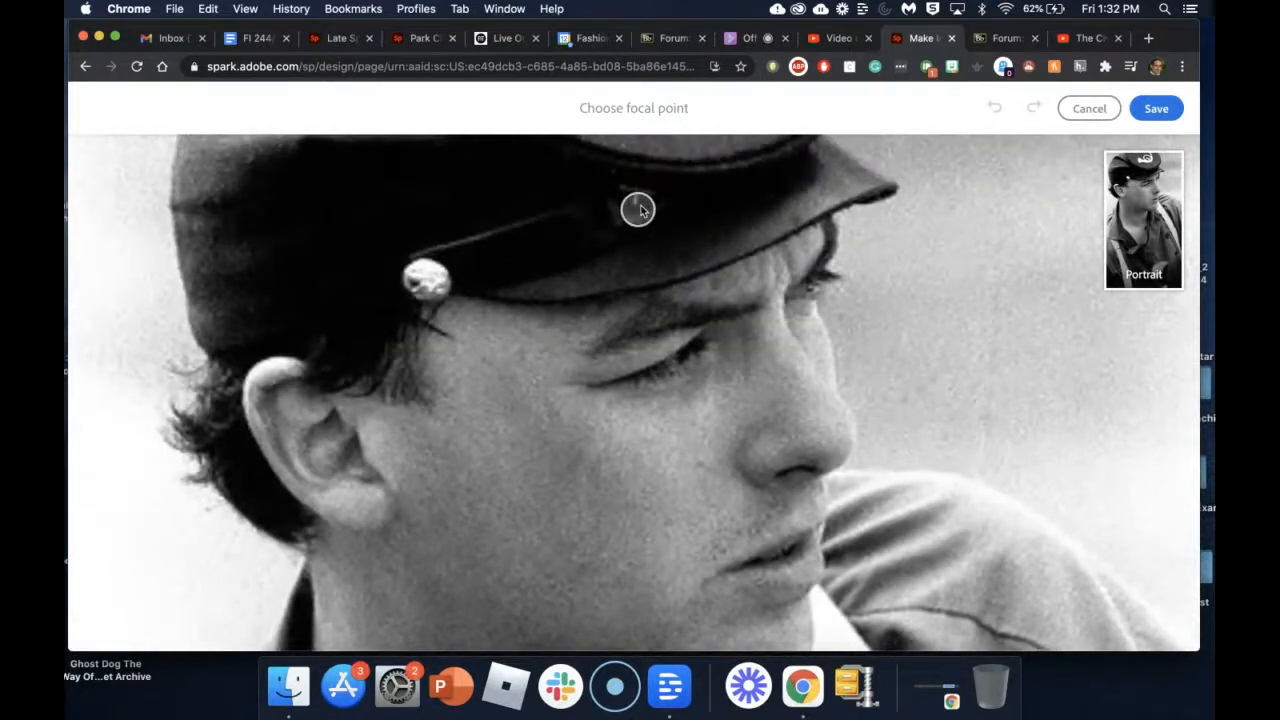
{"action": "left_click", "coordinate": [1157, 108]}
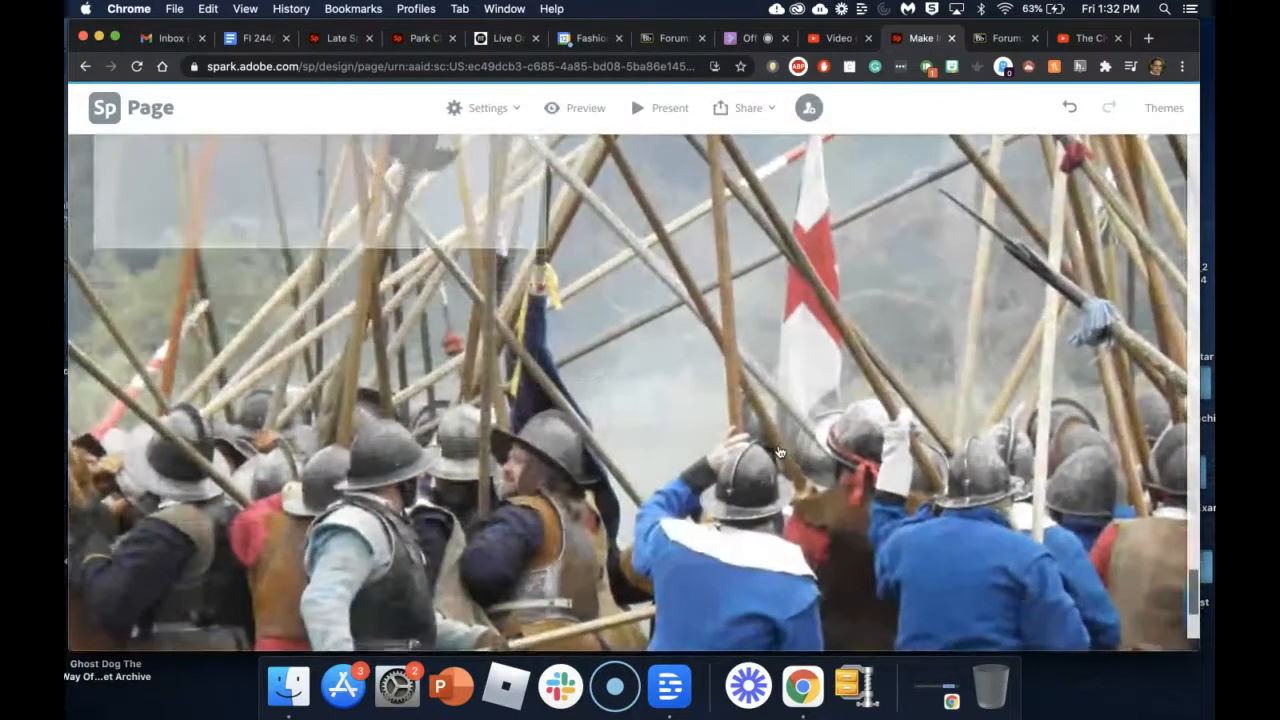
Step: Centre the translucent overlay box across the cannon and monument in the cannon photo
{"action": "scroll", "coordinate": [780, 453], "scroll_direction": "down", "scroll_amount": 2}
{"action": "scroll", "coordinate": [780, 453], "scroll_direction": "up", "scroll_amount": 5}
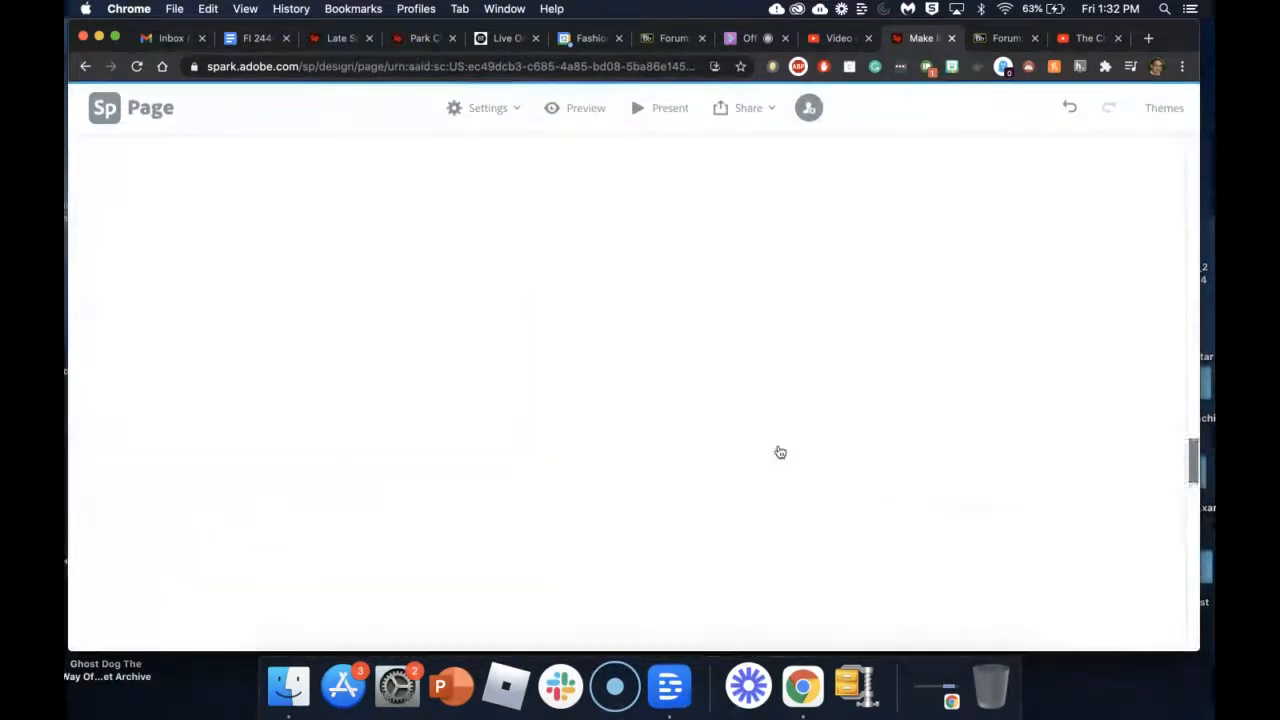
{"action": "scroll", "coordinate": [780, 453], "scroll_direction": "down", "scroll_amount": 3}
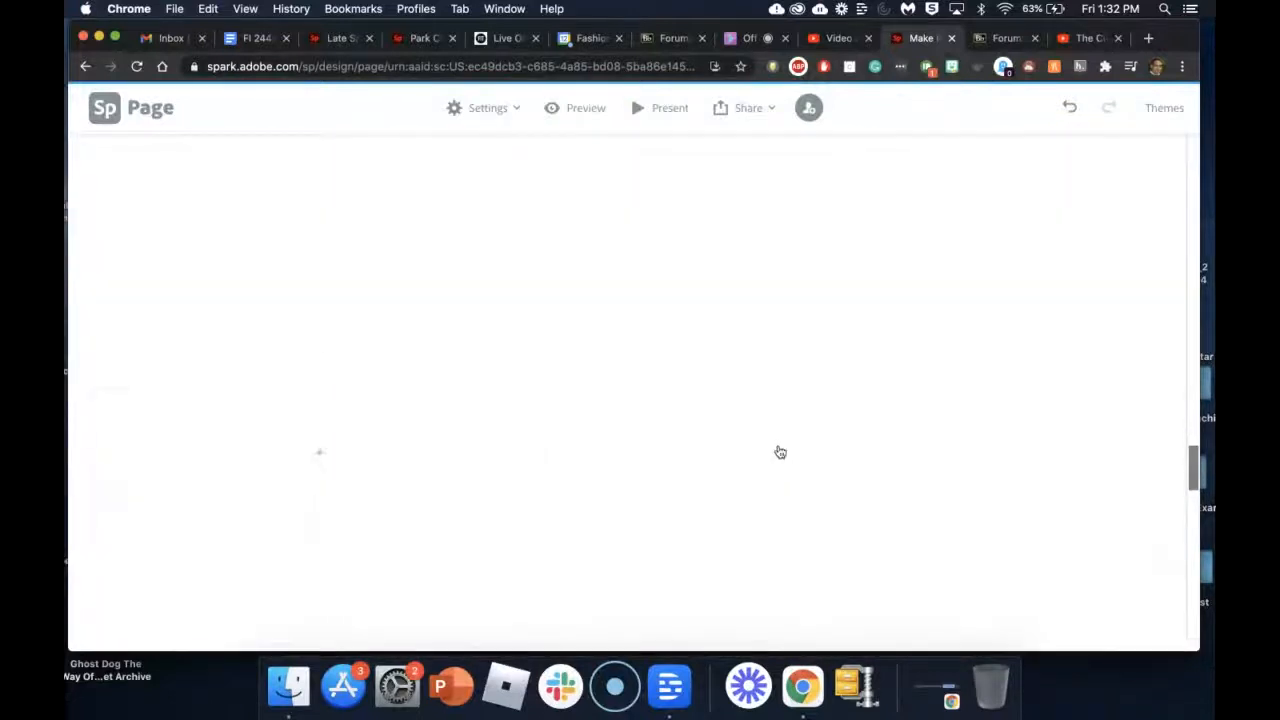
{"action": "scroll", "coordinate": [780, 453], "scroll_direction": "down", "scroll_amount": 2}
{"action": "scroll", "coordinate": [780, 453], "scroll_direction": "up", "scroll_amount": 5}
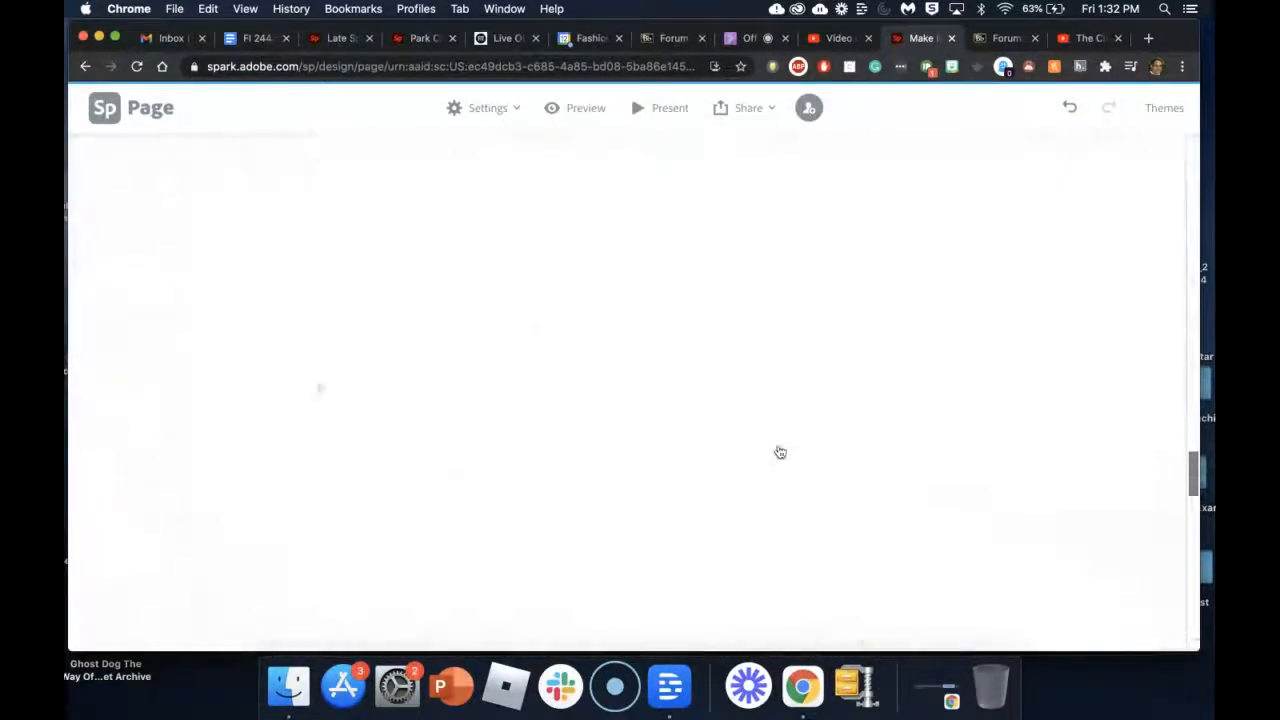
{"action": "scroll", "coordinate": [780, 453], "scroll_direction": "up", "scroll_amount": 2}
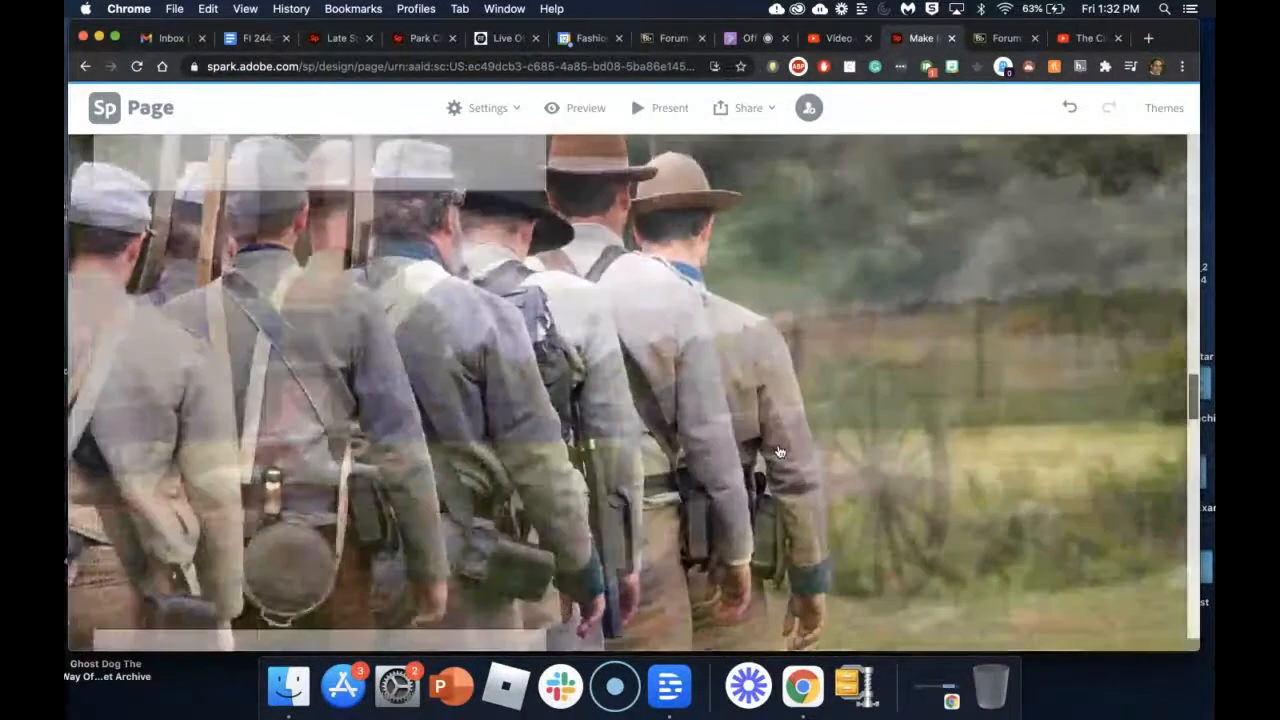
{"action": "scroll", "coordinate": [780, 453], "scroll_direction": "up", "scroll_amount": 4}
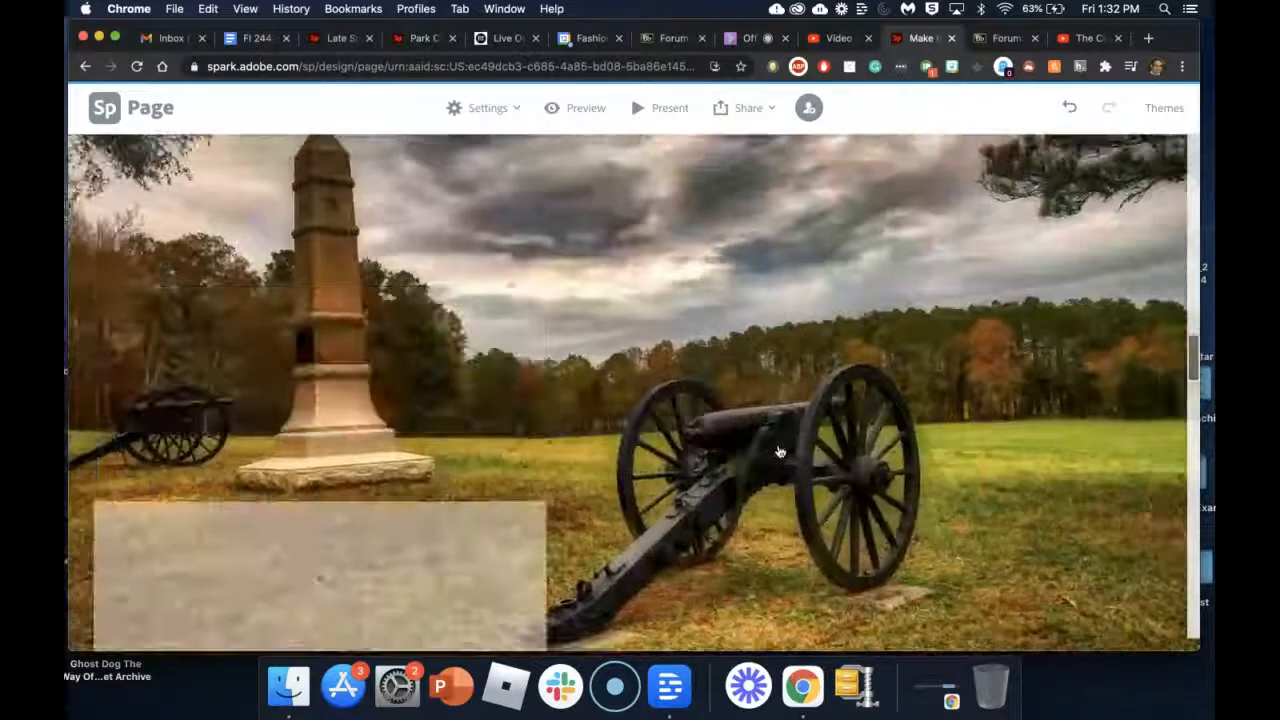
{"action": "scroll", "coordinate": [780, 453], "scroll_direction": "down", "scroll_amount": 3}
{"action": "scroll", "coordinate": [780, 453], "scroll_direction": "down", "scroll_amount": 1}
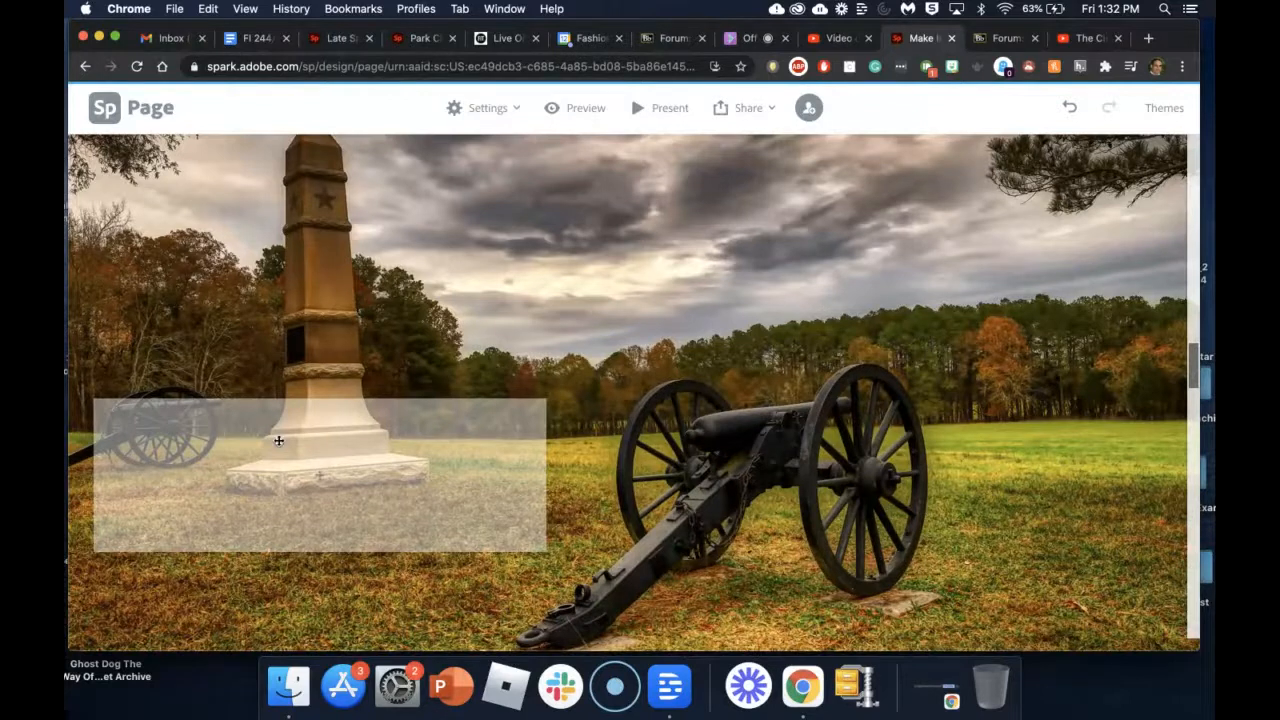
{"action": "left_click_drag", "start_coordinate": [279, 440], "coordinate": [653, 404]}
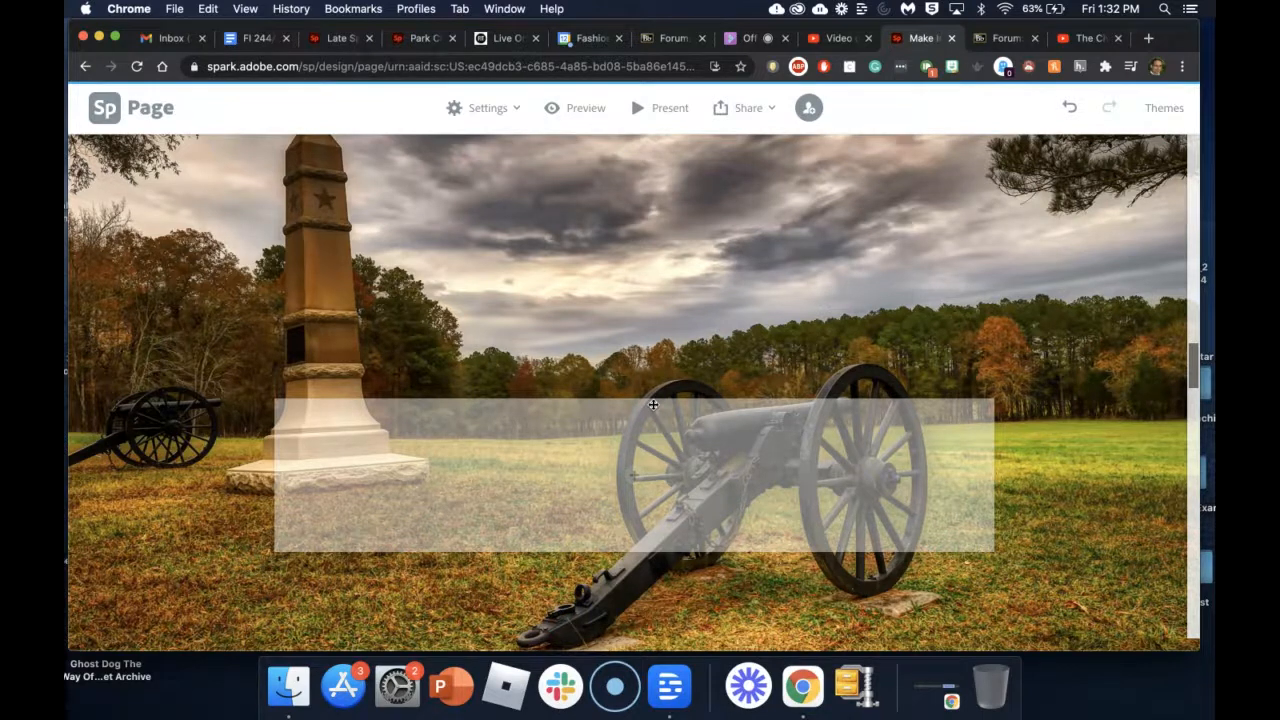
{"action": "scroll", "coordinate": [653, 404], "scroll_direction": "down", "scroll_amount": 2}
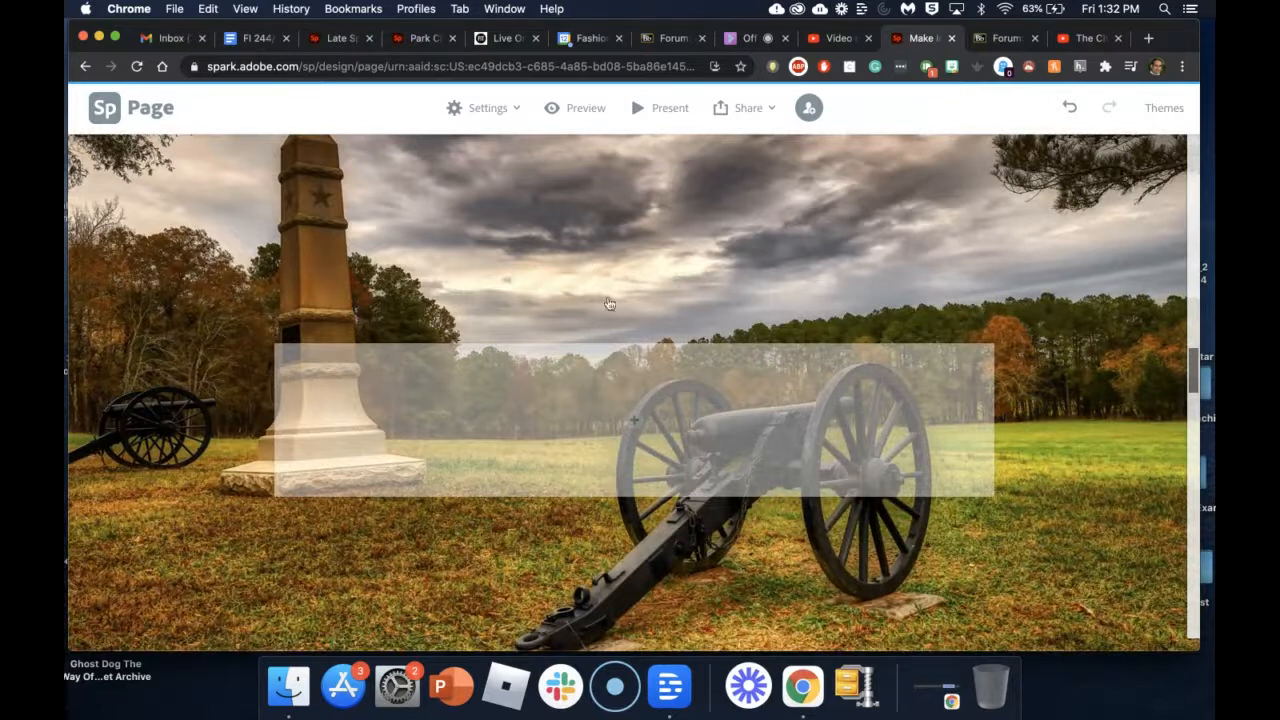
Step: Add a text block in the box reading 'The soldiers gathered together and prepared for war.'
{"action": "left_click", "coordinate": [633, 427]}
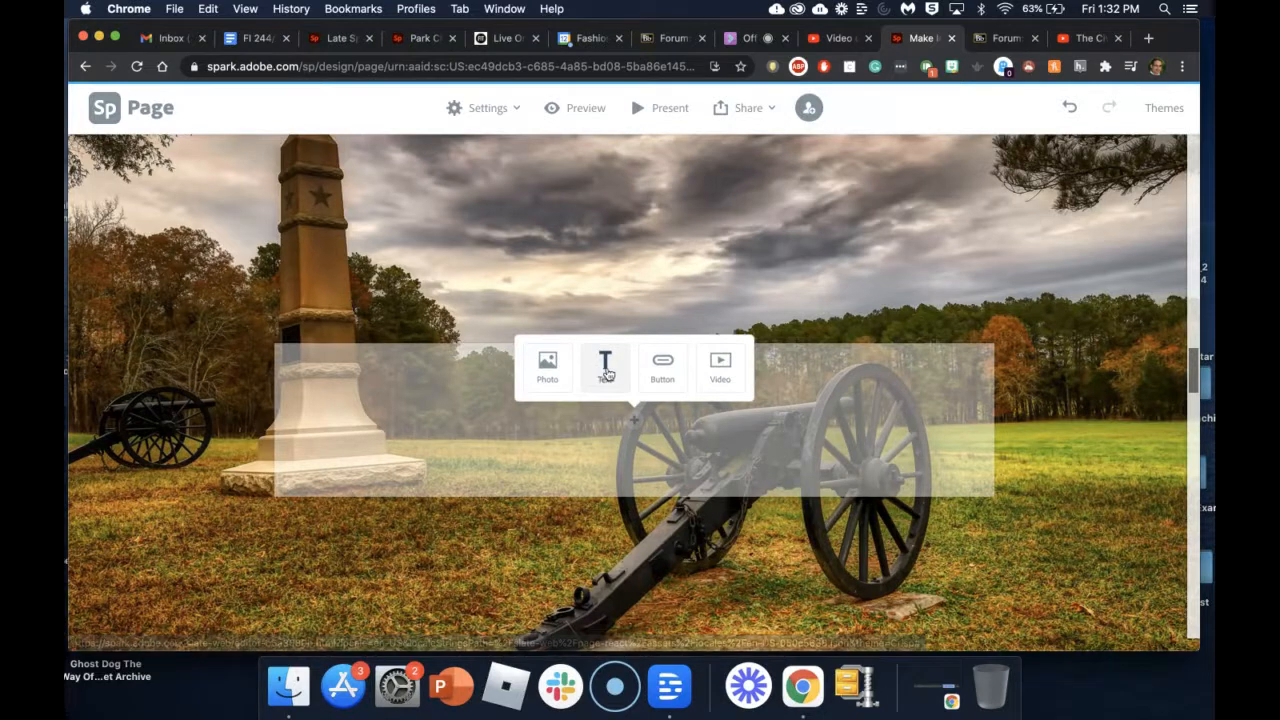
{"action": "left_click", "coordinate": [606, 383]}
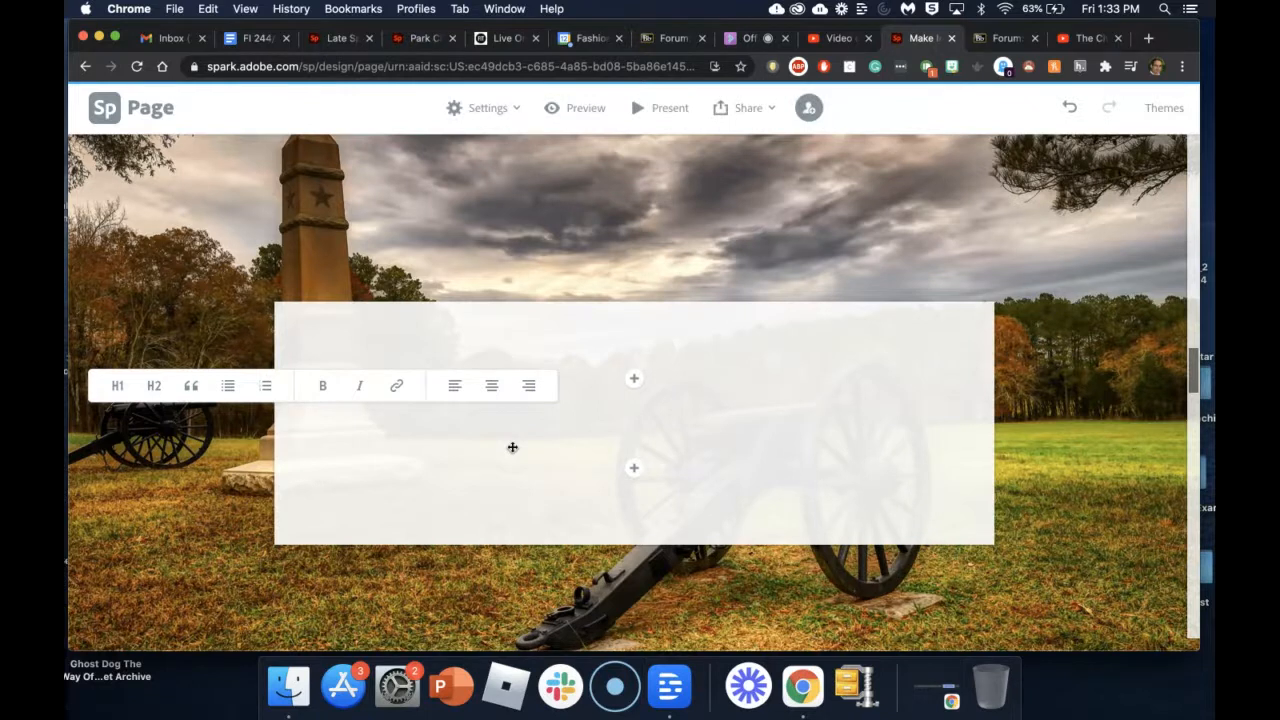
{"action": "type", "text": "The sold"}
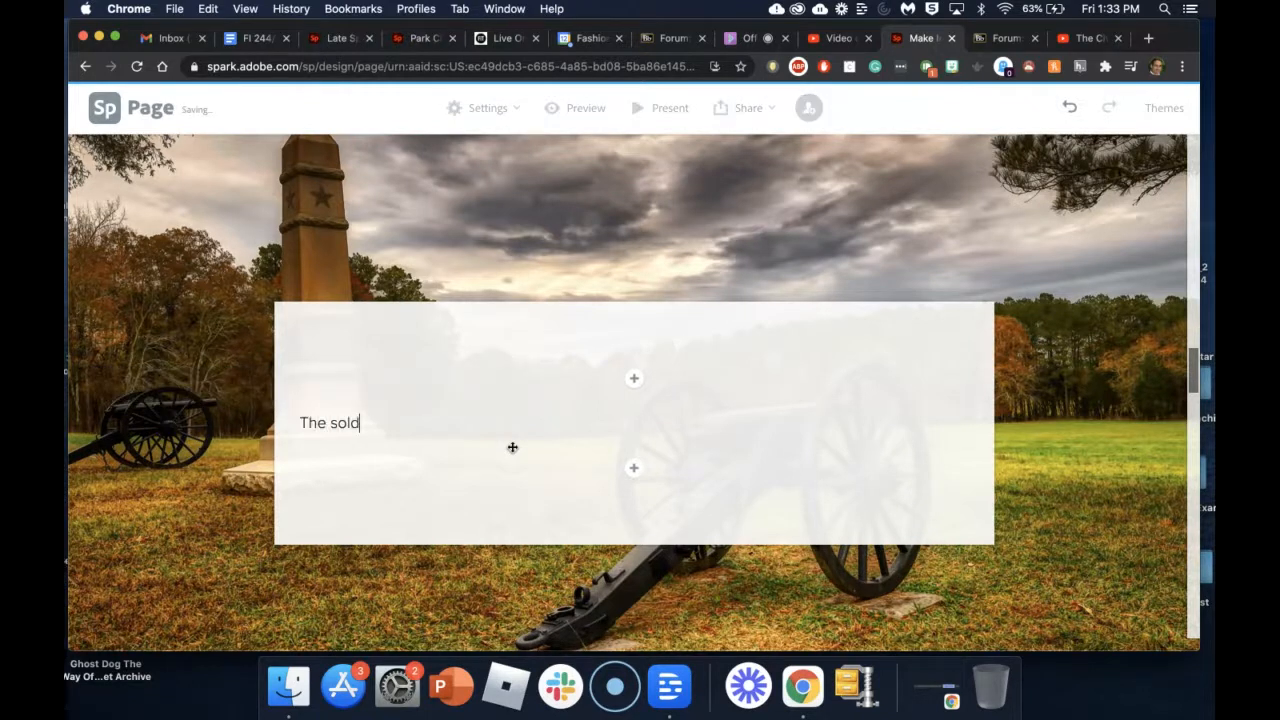
{"action": "type", "text": "iers gat"}
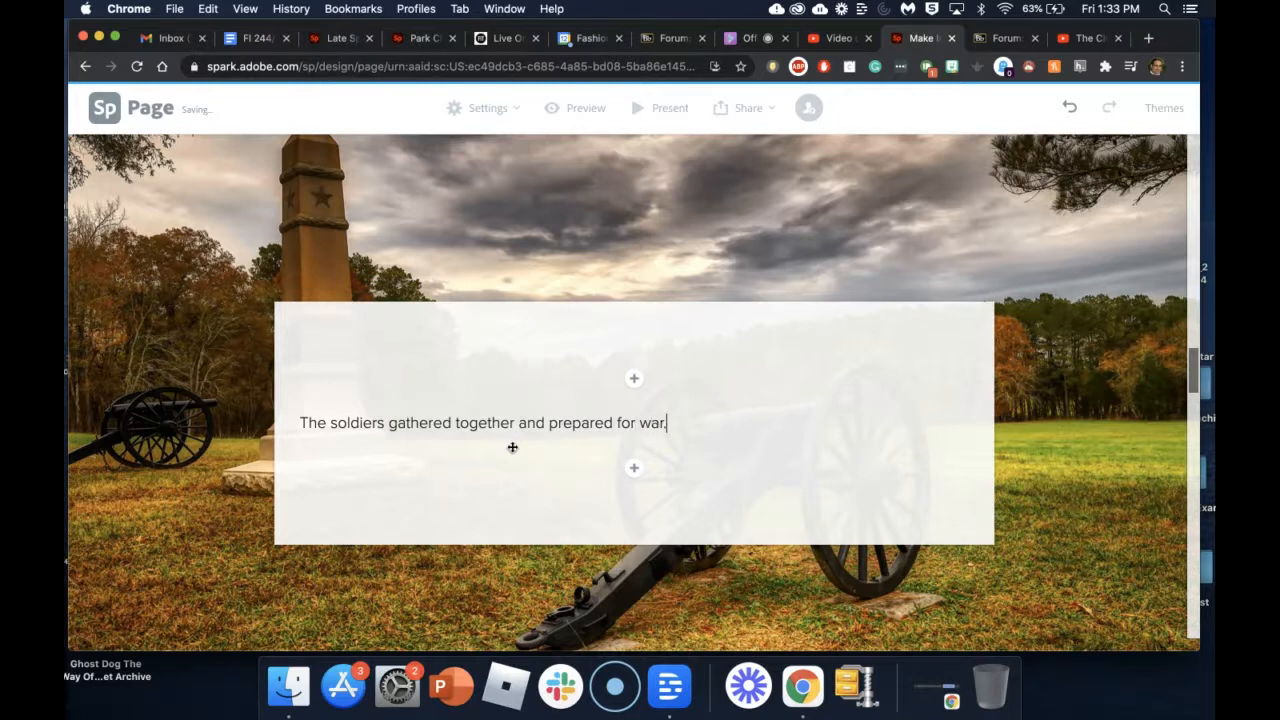
{"action": "scroll", "coordinate": [629, 476], "scroll_direction": "down", "scroll_amount": 1}
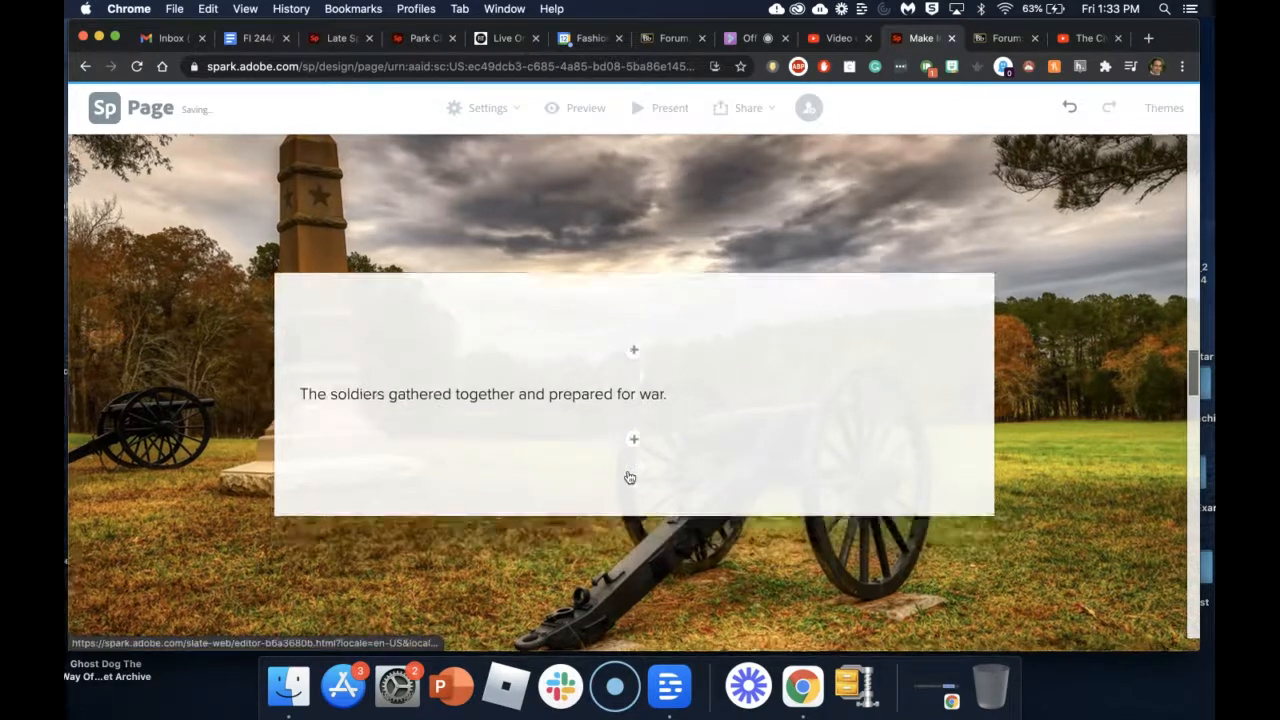
Step: Insert the smoky musket-firing soldiers photo from Find free photos as a new block
{"action": "left_click", "coordinate": [633, 328]}
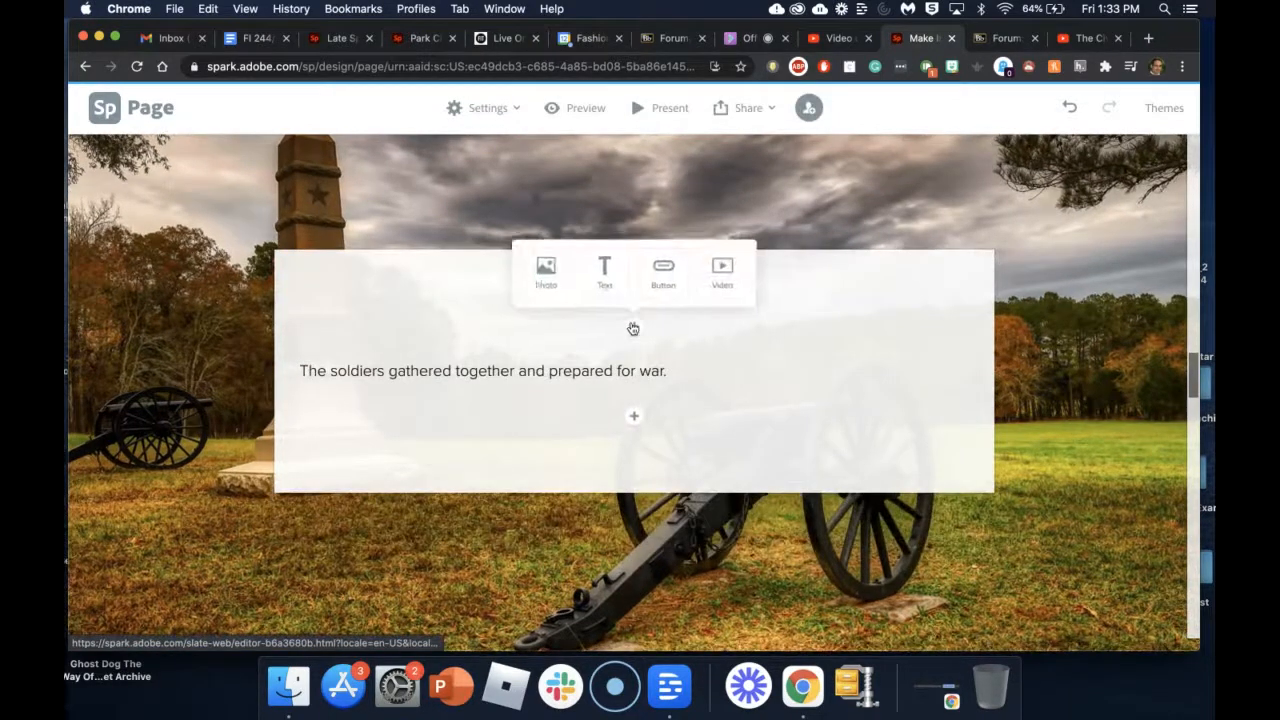
{"action": "left_click", "coordinate": [554, 280]}
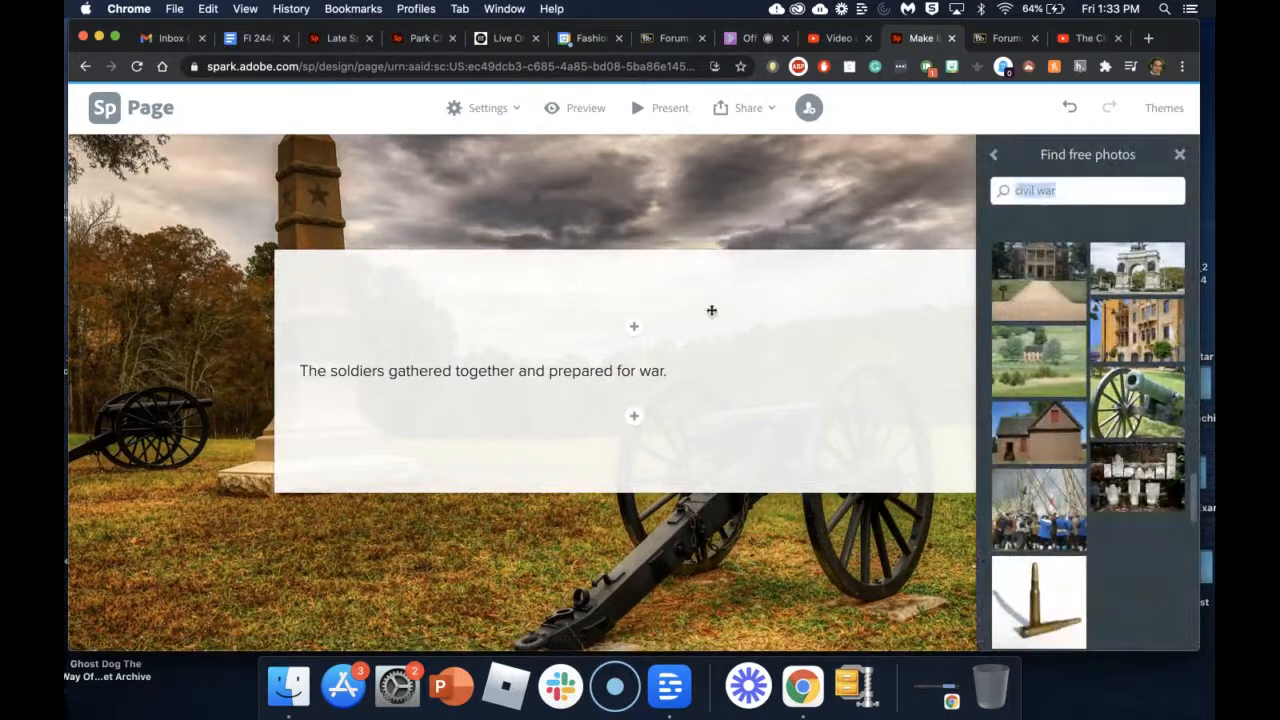
{"action": "scroll", "coordinate": [1043, 568], "scroll_direction": "down", "scroll_amount": 5}
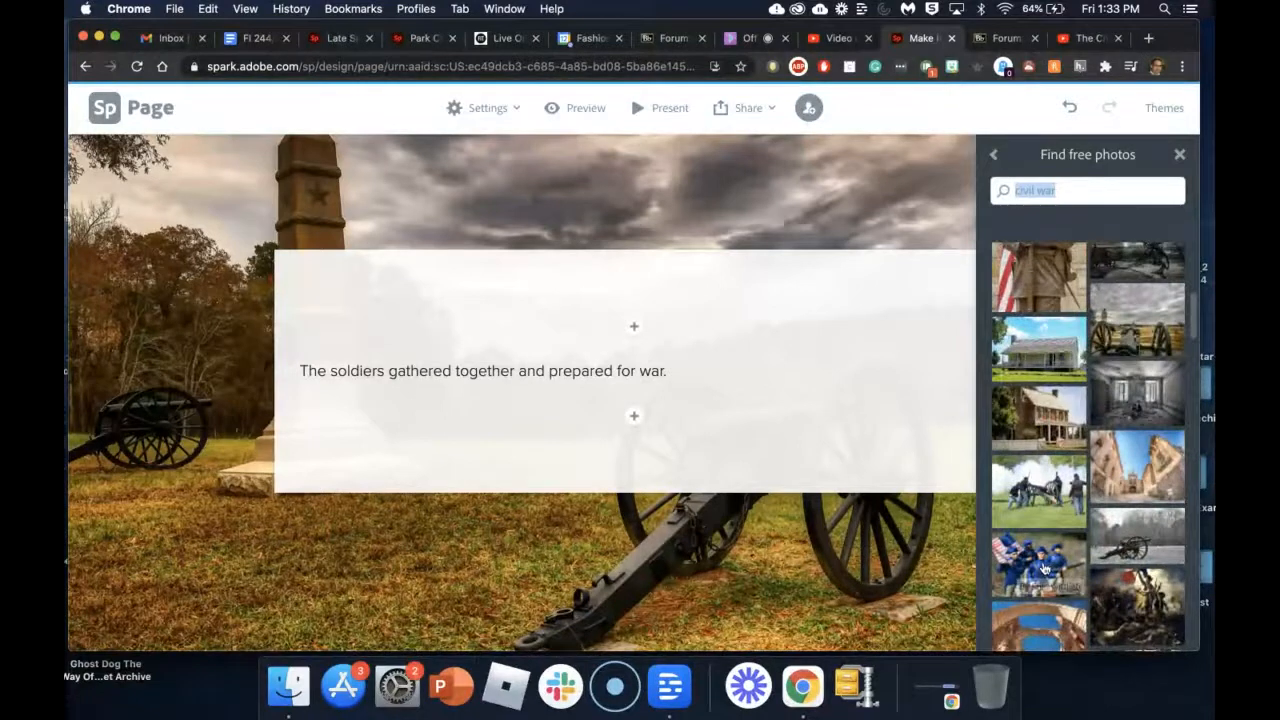
{"action": "scroll", "coordinate": [1057, 468], "scroll_direction": "up", "scroll_amount": 5}
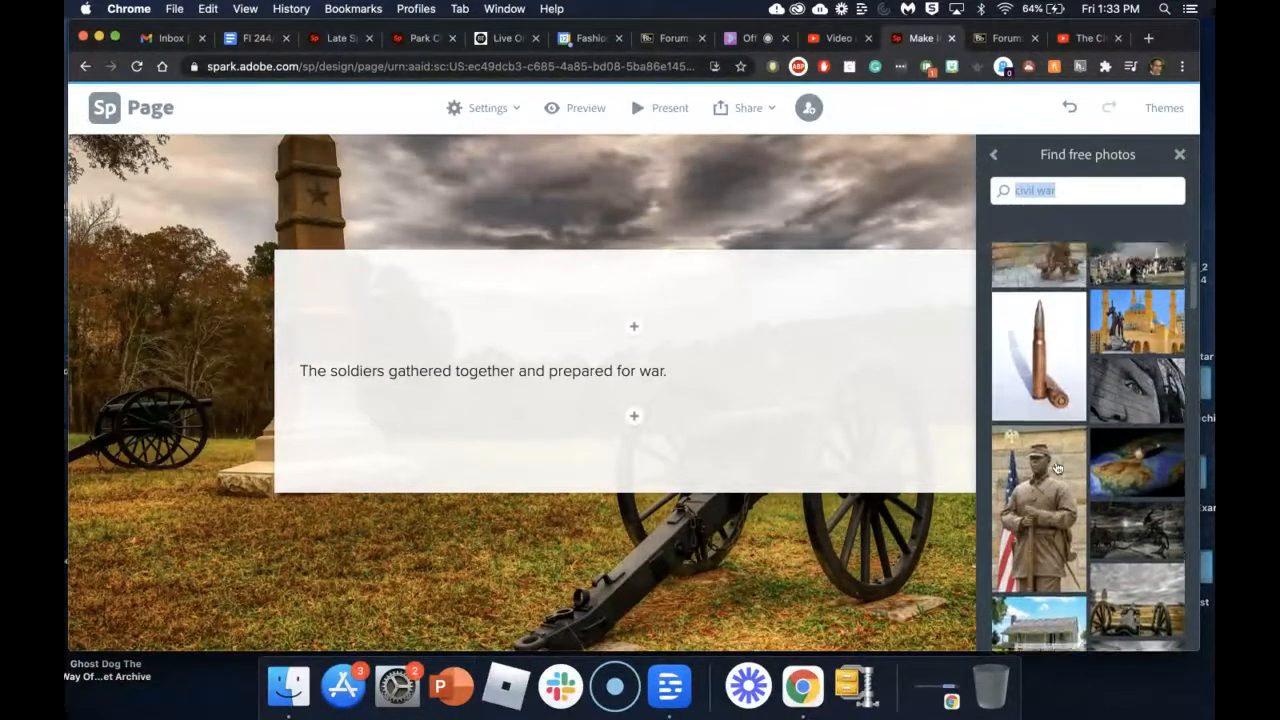
{"action": "scroll", "coordinate": [1057, 468], "scroll_direction": "up", "scroll_amount": 2}
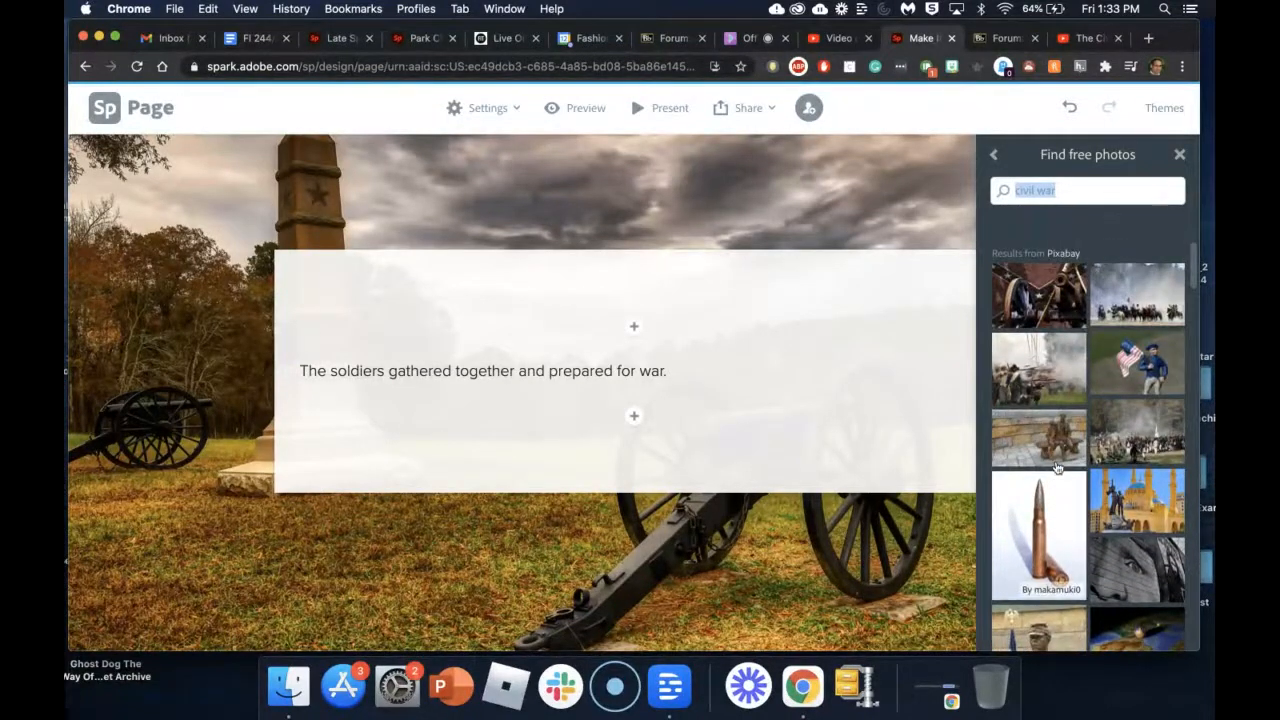
{"action": "left_click", "coordinate": [1062, 395]}
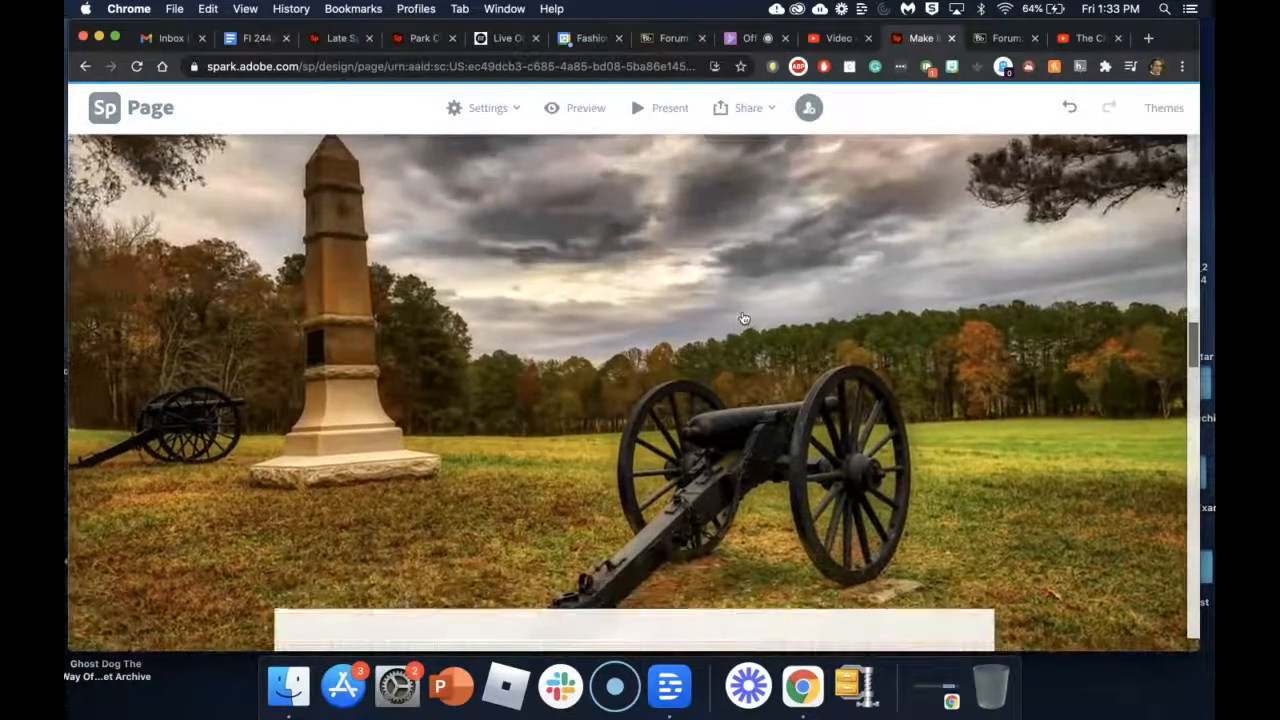
Step: Scroll down past the musket-smoke photo to the glideshow holding the close-up soldier portrait
{"action": "scroll", "coordinate": [743, 318], "scroll_direction": "down", "scroll_amount": 5}
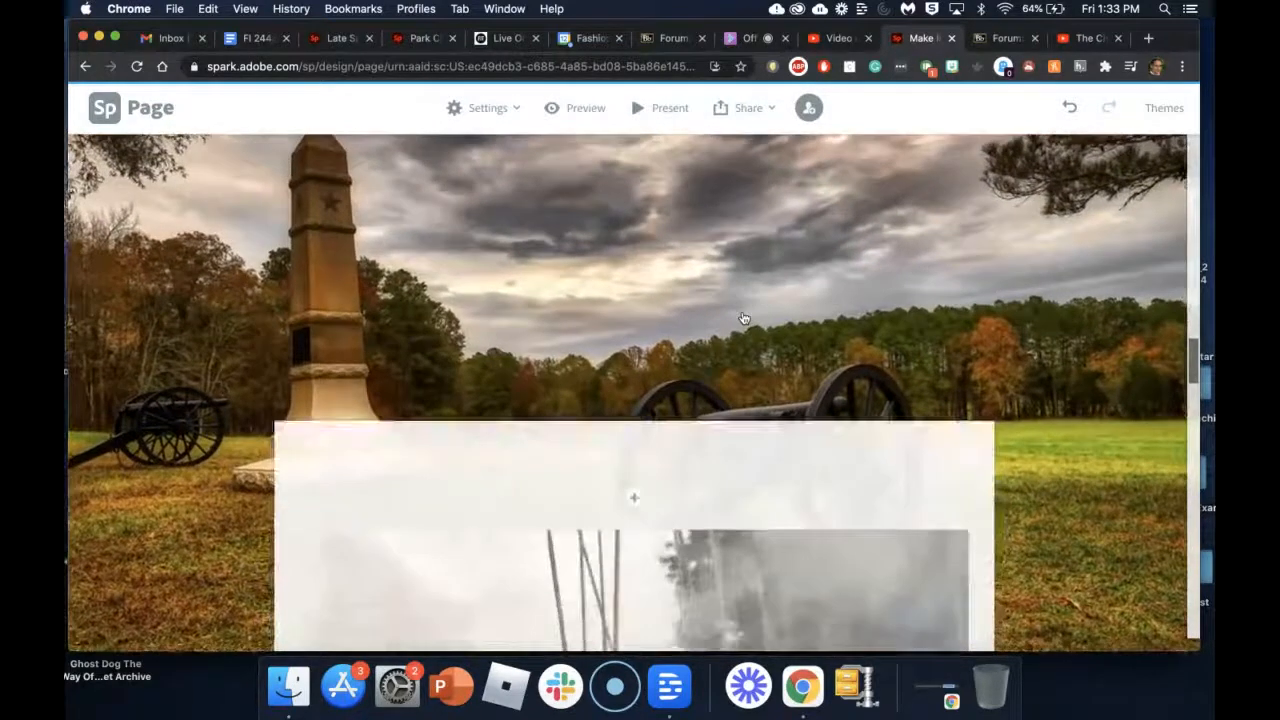
{"action": "scroll", "coordinate": [743, 318], "scroll_direction": "down", "scroll_amount": 2}
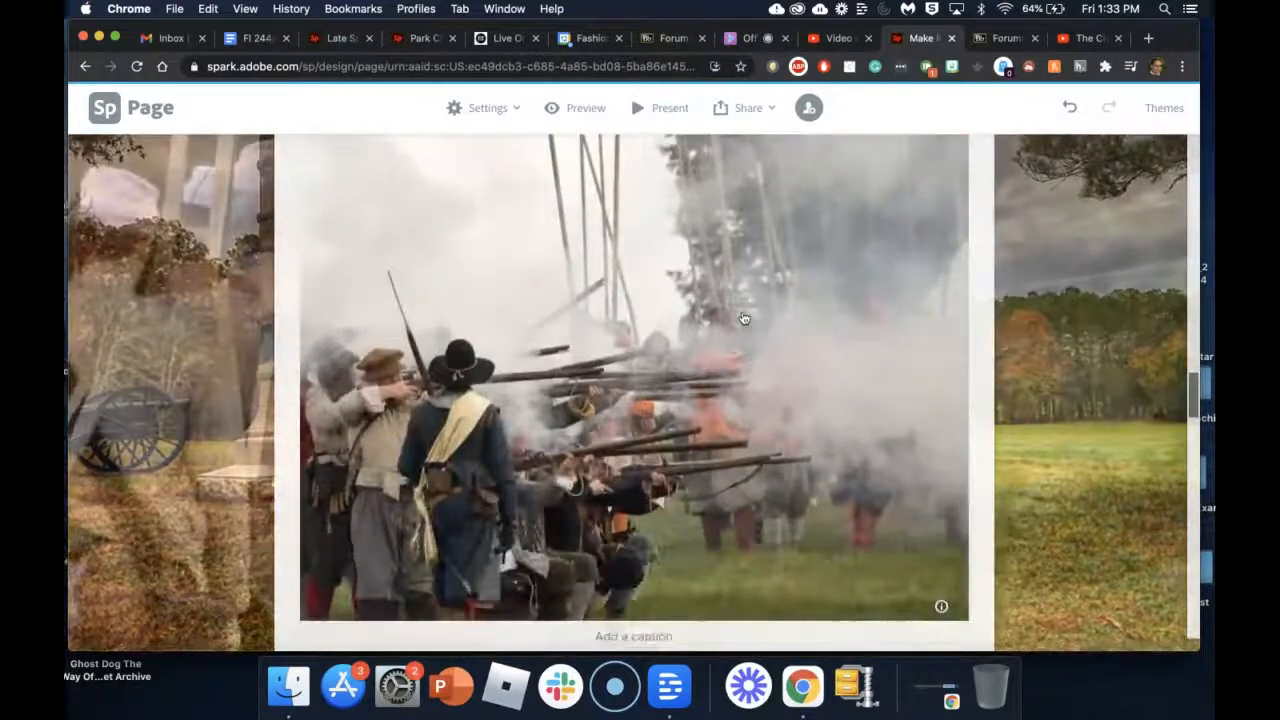
{"action": "scroll", "coordinate": [743, 318], "scroll_direction": "up", "scroll_amount": 3}
{"action": "scroll", "coordinate": [743, 318], "scroll_direction": "down", "scroll_amount": 3}
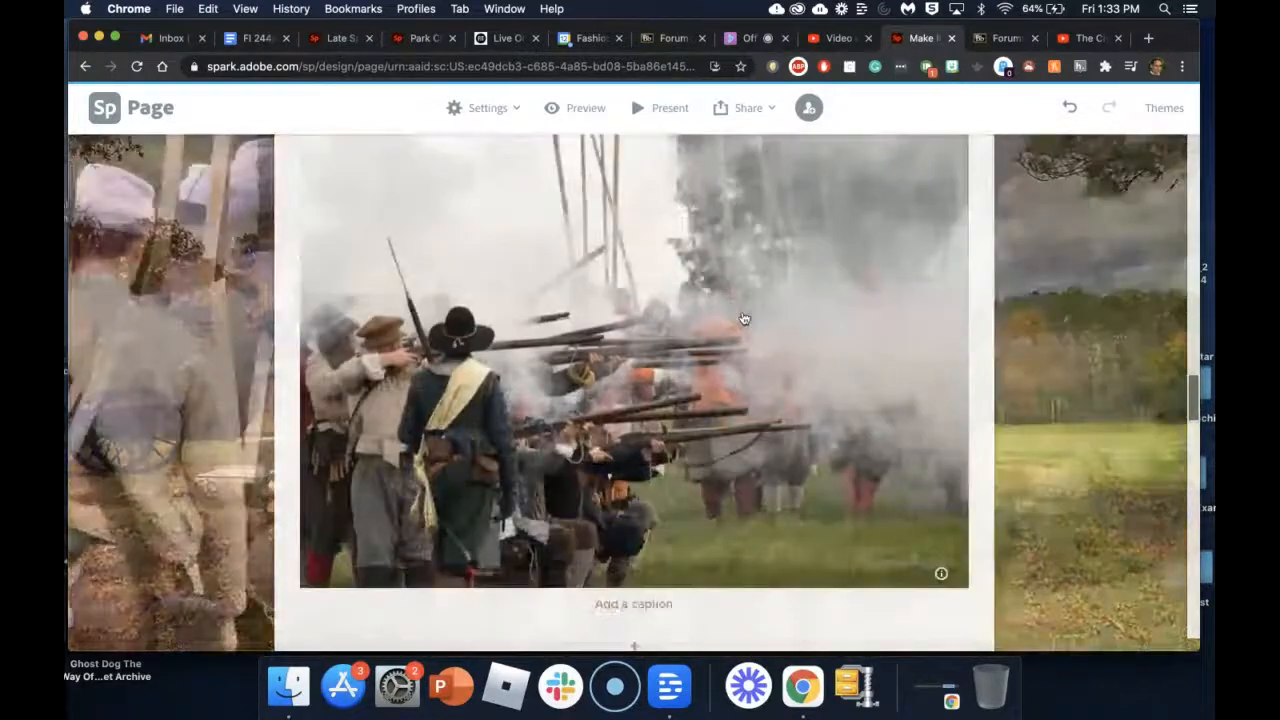
{"action": "scroll", "coordinate": [743, 318], "scroll_direction": "down", "scroll_amount": 5}
{"action": "scroll", "coordinate": [743, 318], "scroll_direction": "up", "scroll_amount": 5}
{"action": "scroll", "coordinate": [743, 318], "scroll_direction": "down", "scroll_amount": 5}
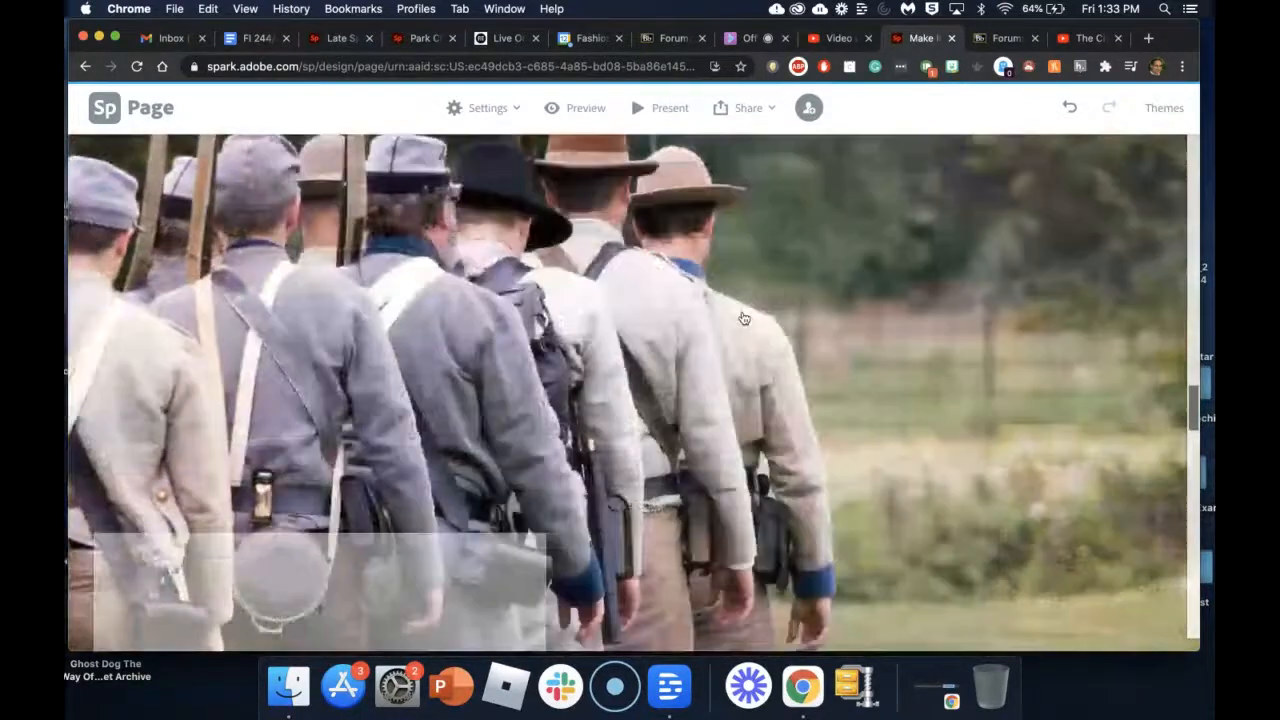
{"action": "scroll", "coordinate": [743, 318], "scroll_direction": "down", "scroll_amount": 5}
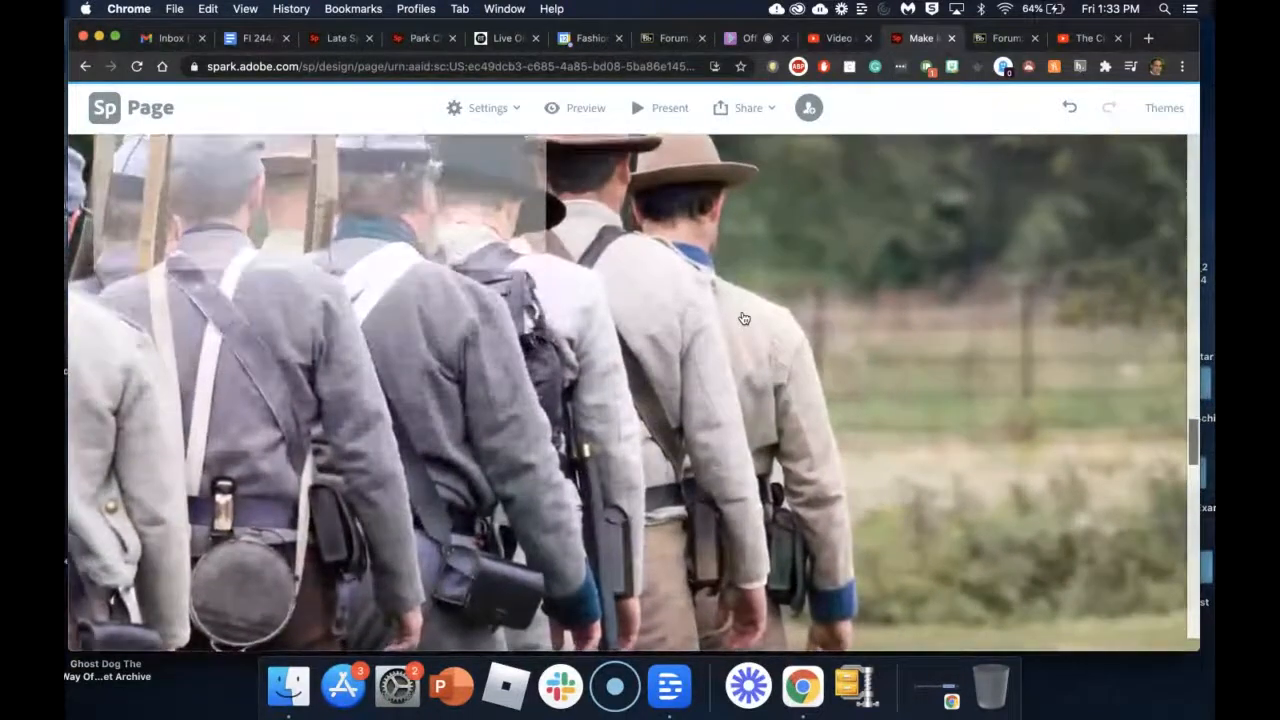
{"action": "scroll", "coordinate": [743, 318], "scroll_direction": "down", "scroll_amount": 5}
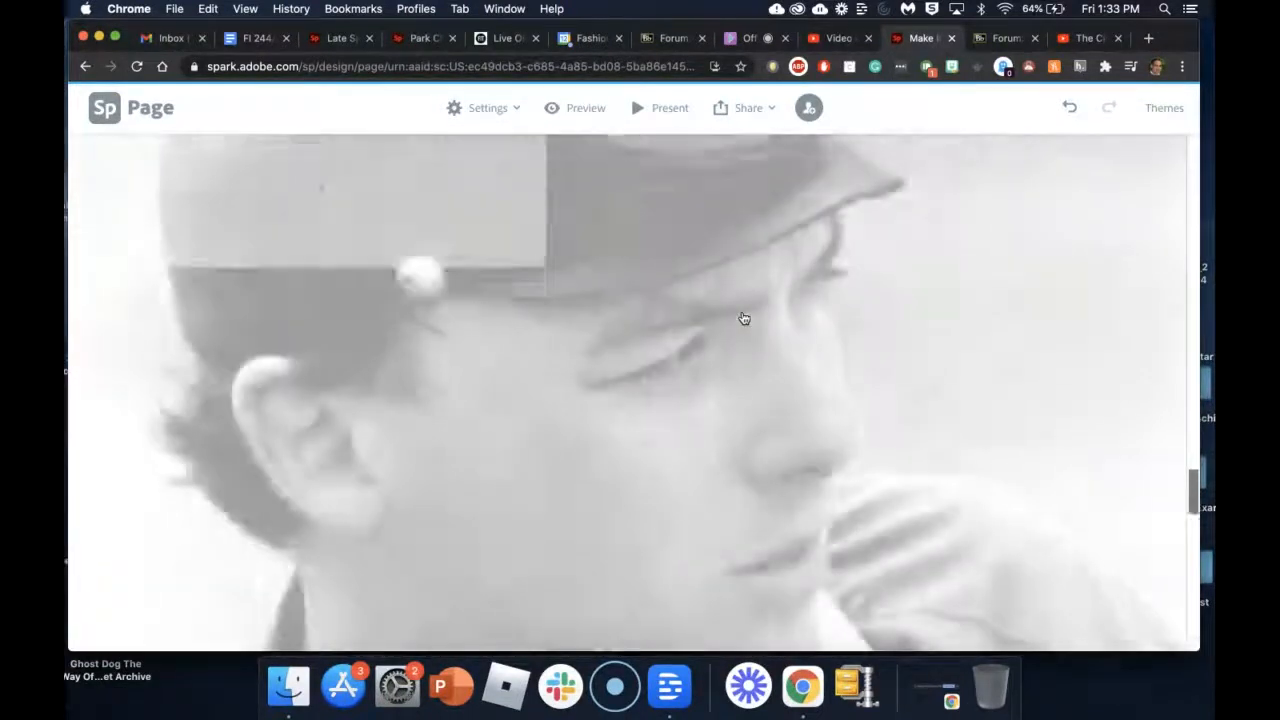
{"action": "scroll", "coordinate": [674, 402], "scroll_direction": "up", "scroll_amount": 3}
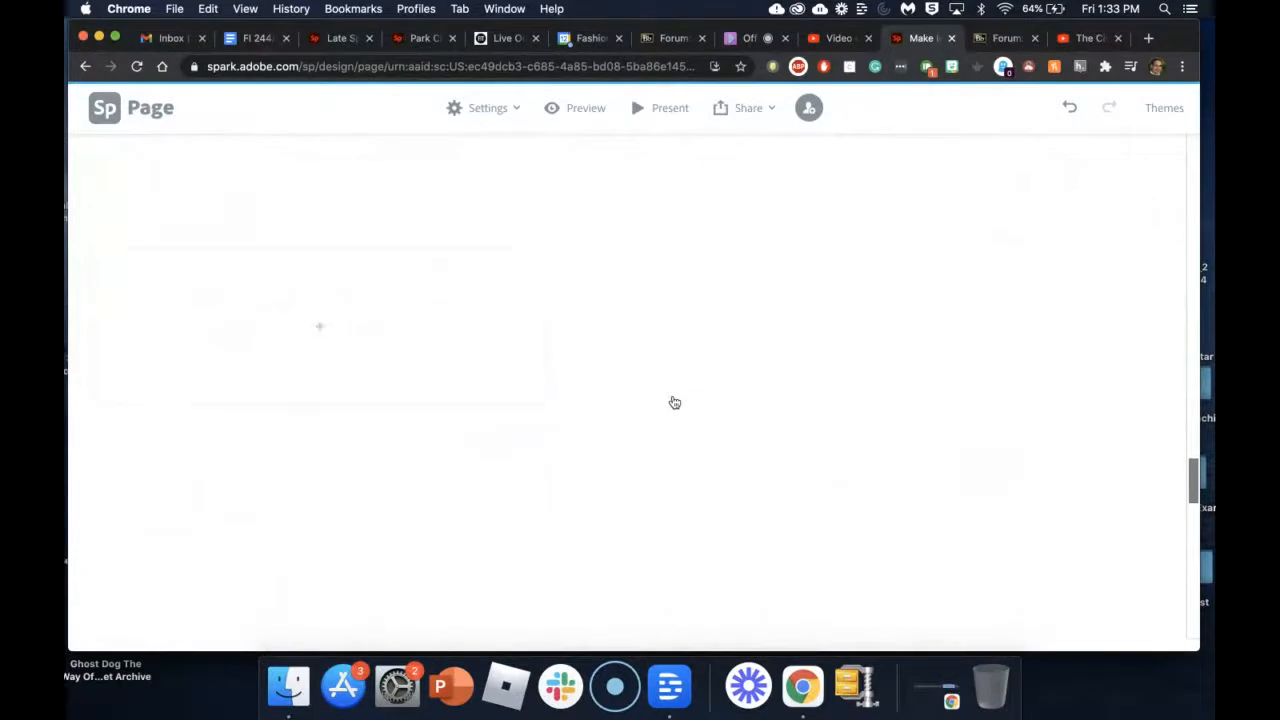
{"action": "scroll", "coordinate": [674, 402], "scroll_direction": "up", "scroll_amount": 3}
{"action": "scroll", "coordinate": [674, 402], "scroll_direction": "down", "scroll_amount": 3}
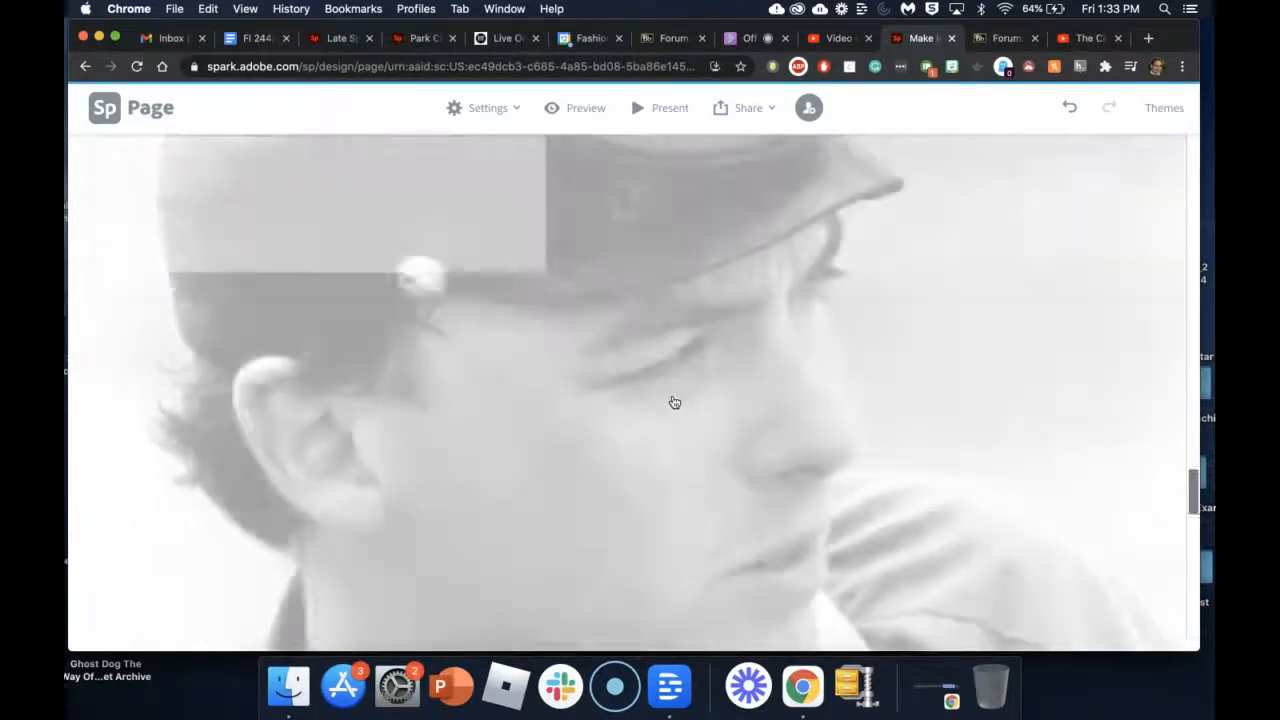
{"action": "scroll", "coordinate": [686, 361], "scroll_direction": "down", "scroll_amount": 5}
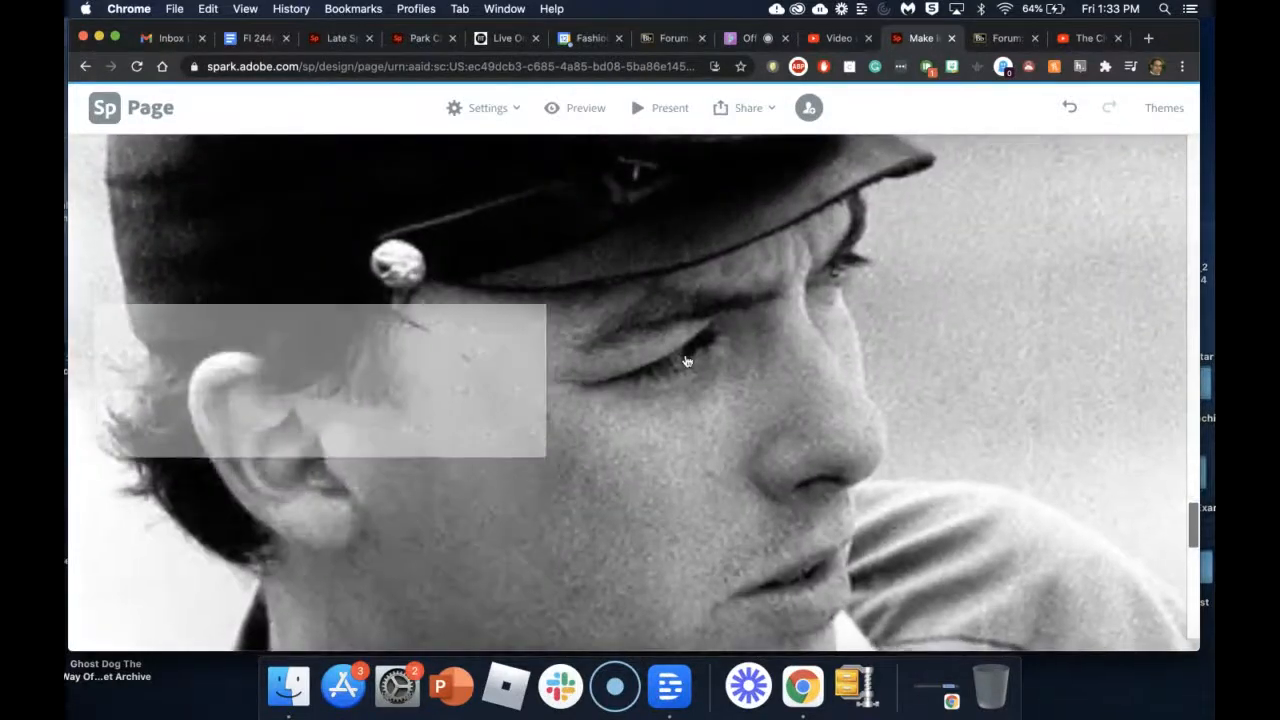
{"action": "scroll", "coordinate": [755, 386], "scroll_direction": "down", "scroll_amount": 1}
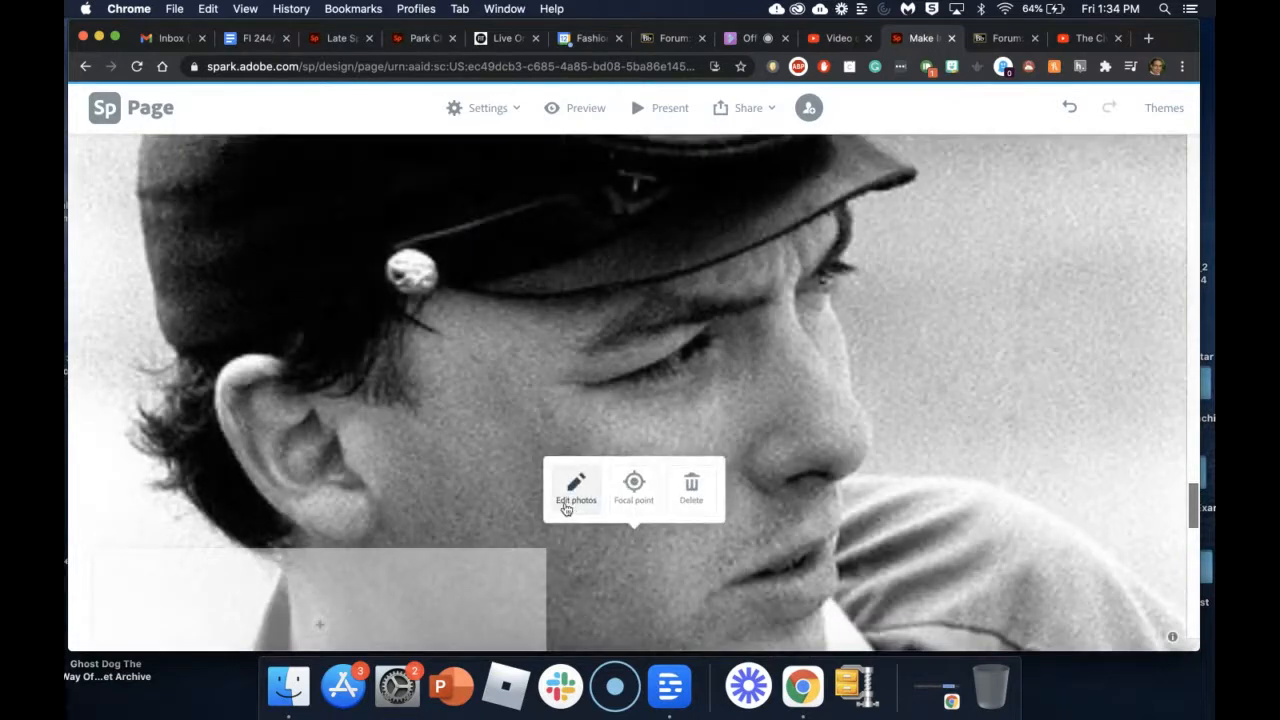
Step: Add the bronze statue photo to the glideshow, delete the close-up soldier slide, and save
{"action": "left_click", "coordinate": [692, 486]}
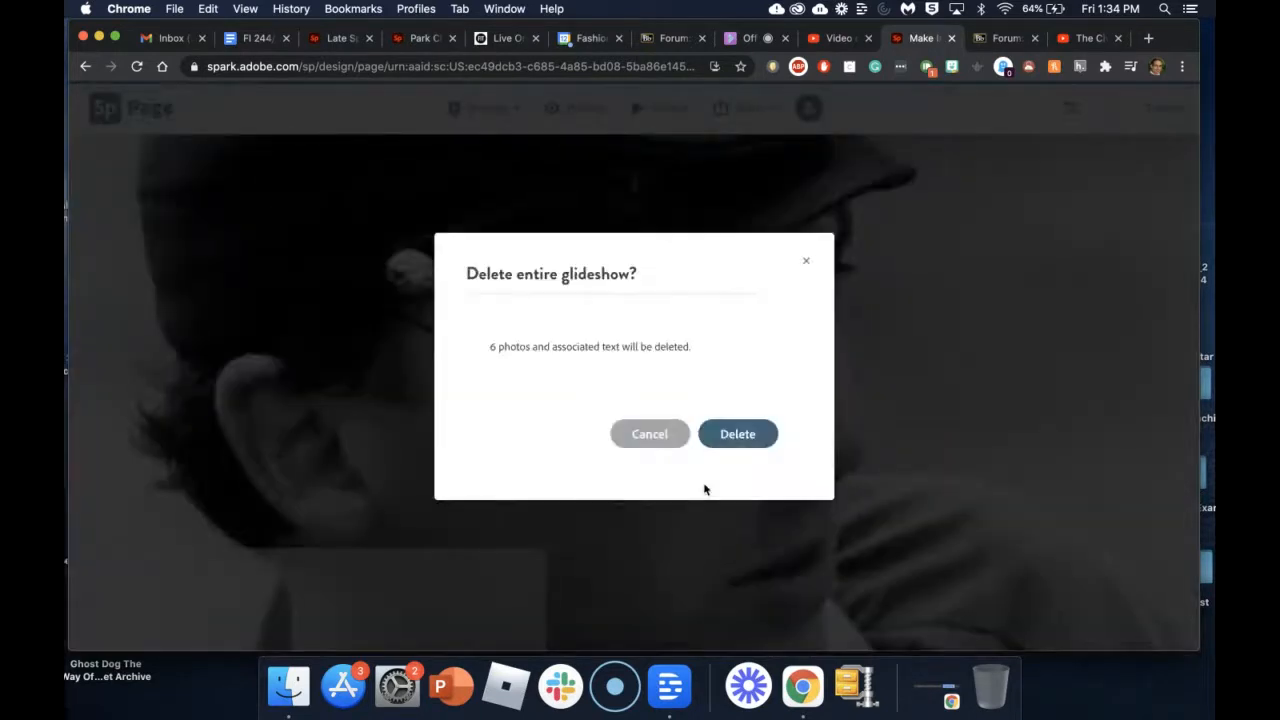
{"action": "left_click", "coordinate": [630, 433]}
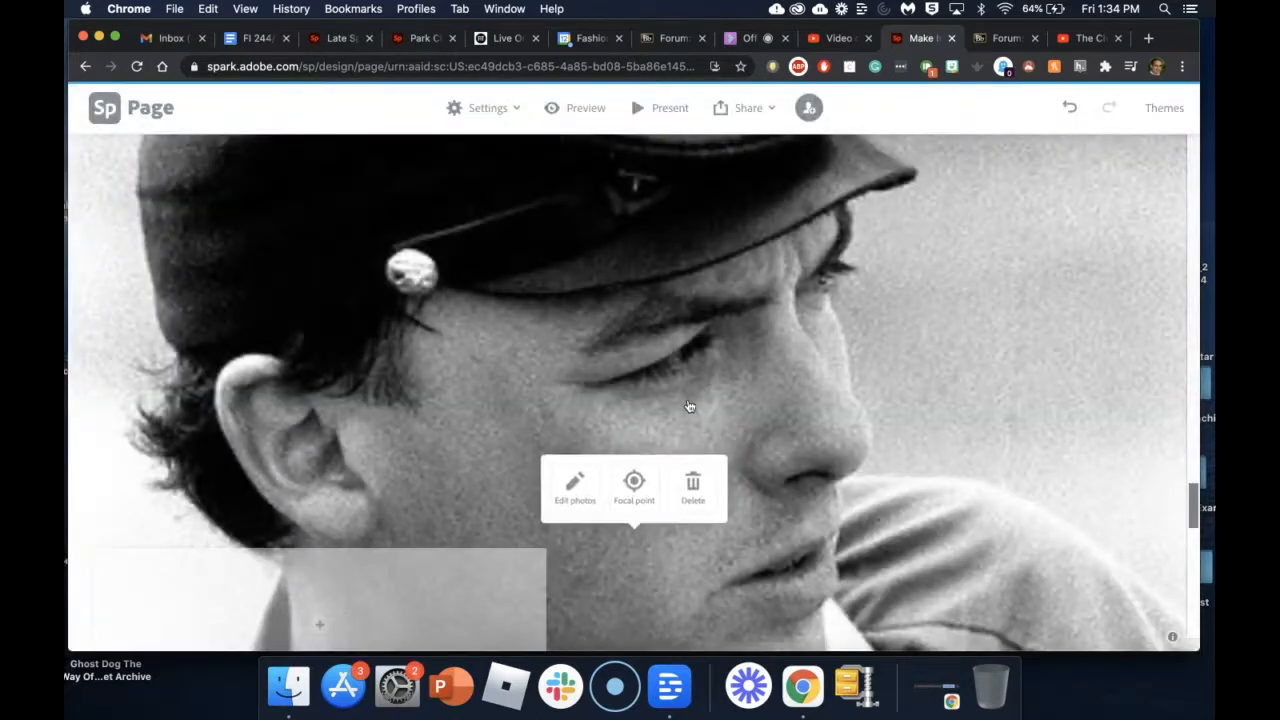
{"action": "left_click", "coordinate": [575, 478]}
{"action": "scroll", "coordinate": [566, 498], "scroll_direction": "up", "scroll_amount": 5}
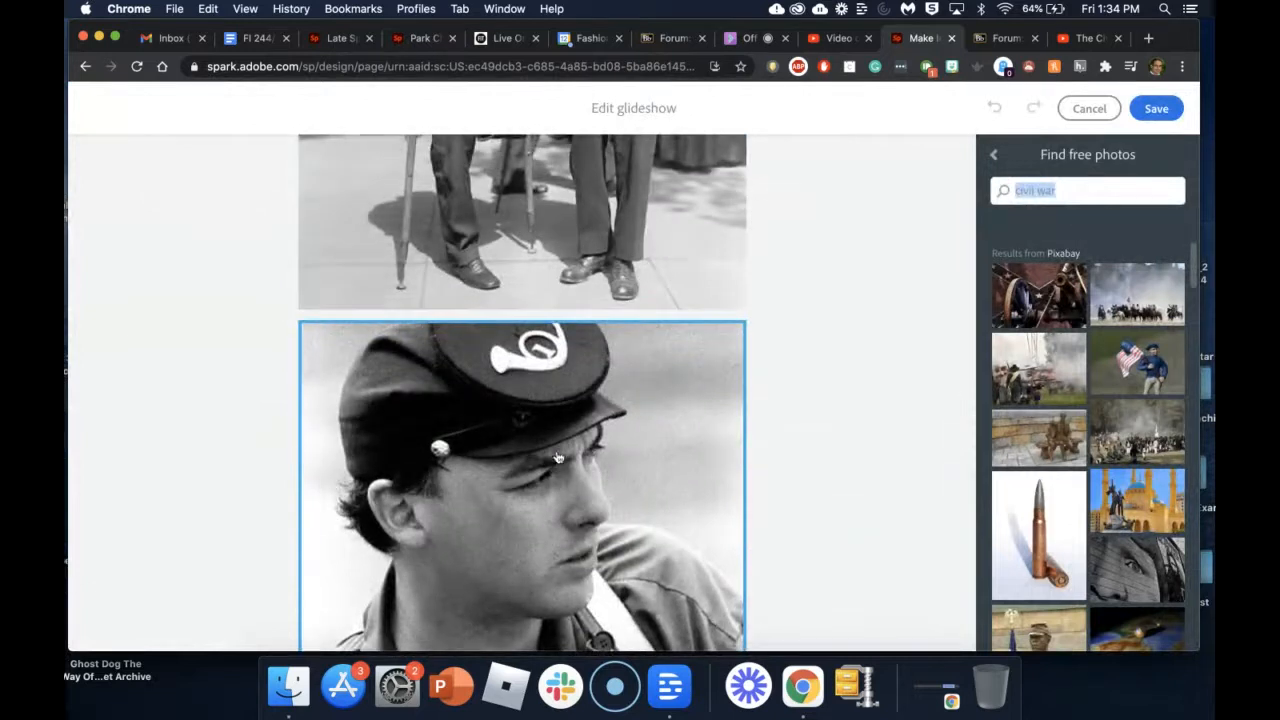
{"action": "scroll", "coordinate": [1130, 504], "scroll_direction": "down", "scroll_amount": 5}
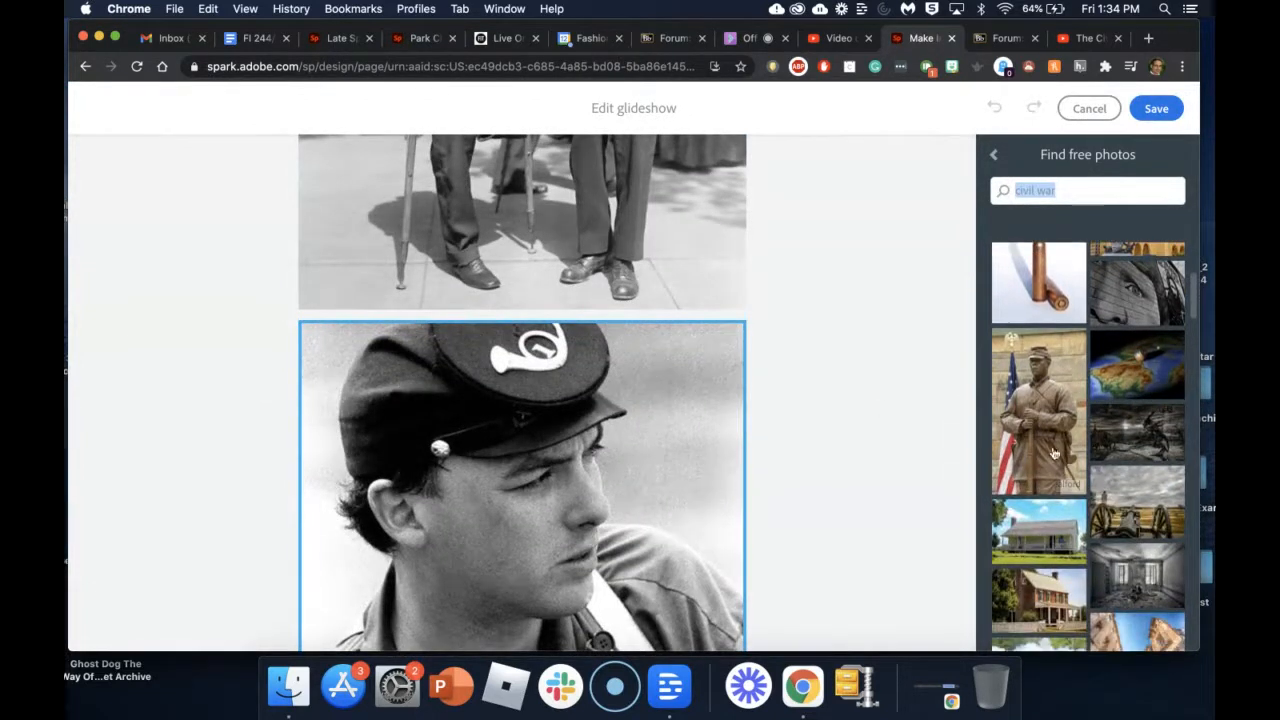
{"action": "left_click", "coordinate": [1040, 422]}
{"action": "scroll", "coordinate": [718, 397], "scroll_direction": "up", "scroll_amount": 10}
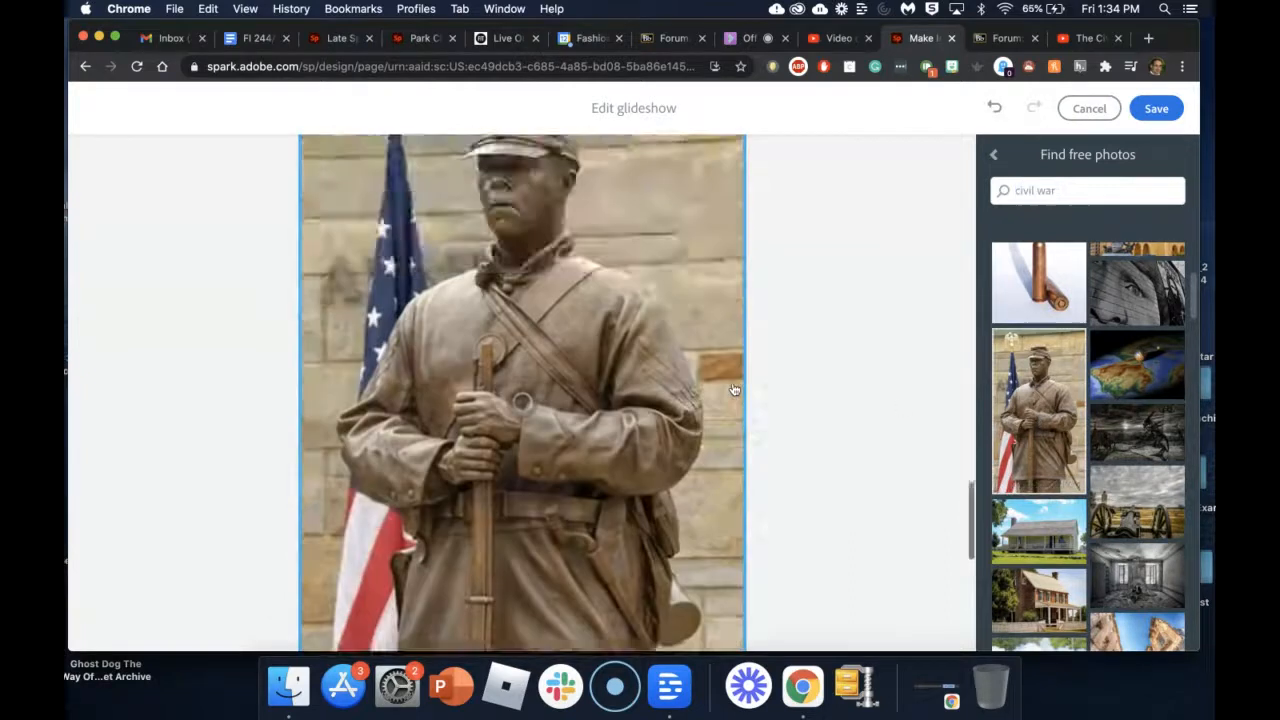
{"action": "scroll", "coordinate": [718, 397], "scroll_direction": "down", "scroll_amount": 5}
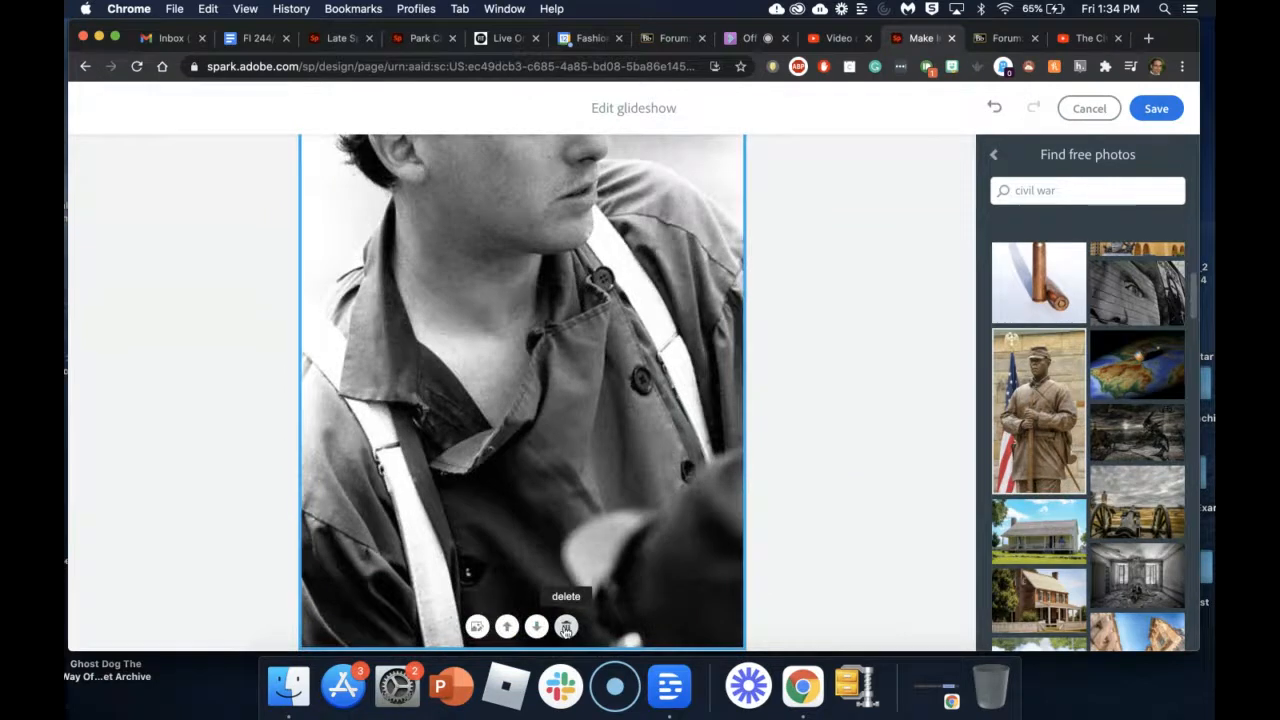
{"action": "left_click", "coordinate": [566, 627]}
{"action": "left_click", "coordinate": [1174, 113]}
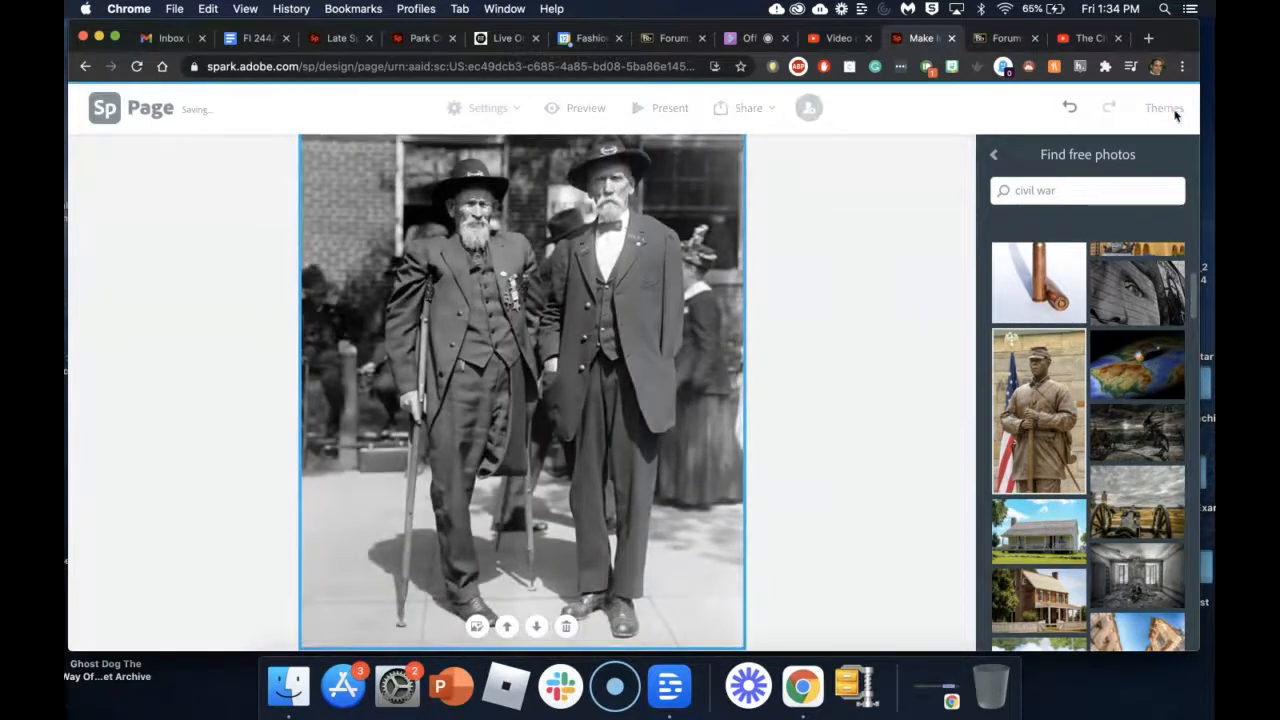
Step: Move the bronze statue photo's focal point up from its hands to its face and save
{"action": "scroll", "coordinate": [909, 277], "scroll_direction": "up", "scroll_amount": 3}
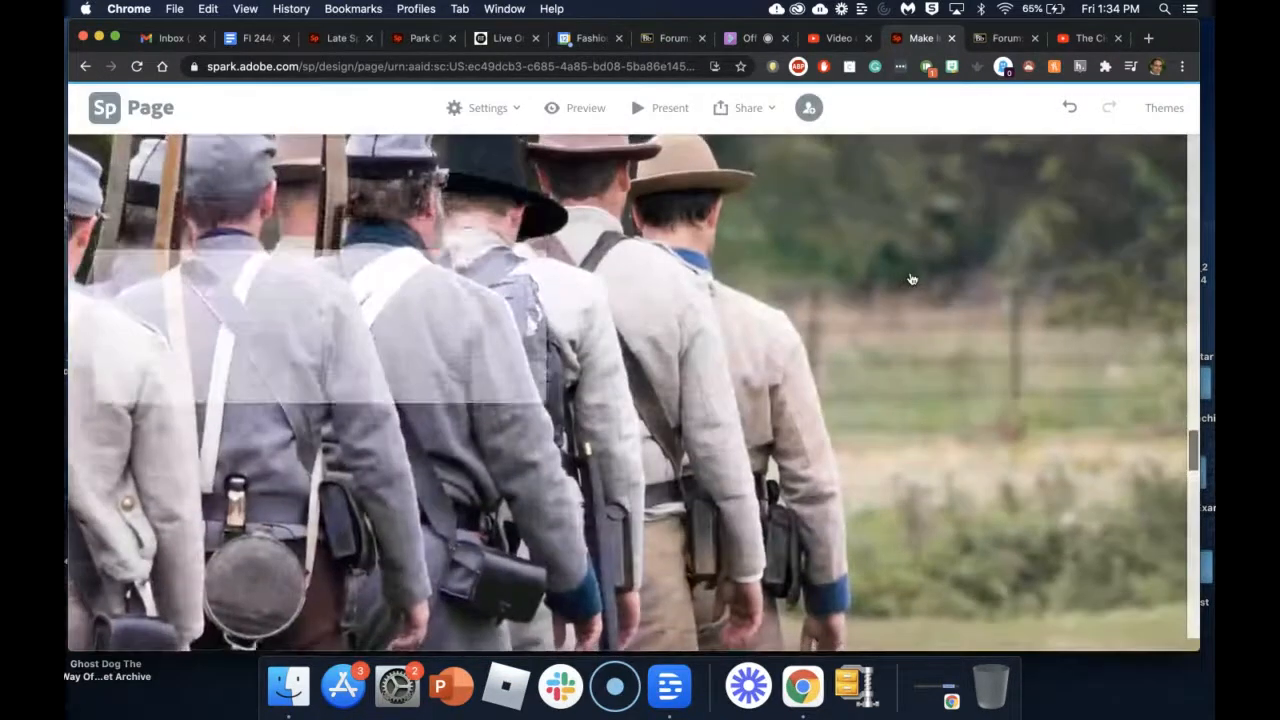
{"action": "scroll", "coordinate": [912, 279], "scroll_direction": "down", "scroll_amount": 3}
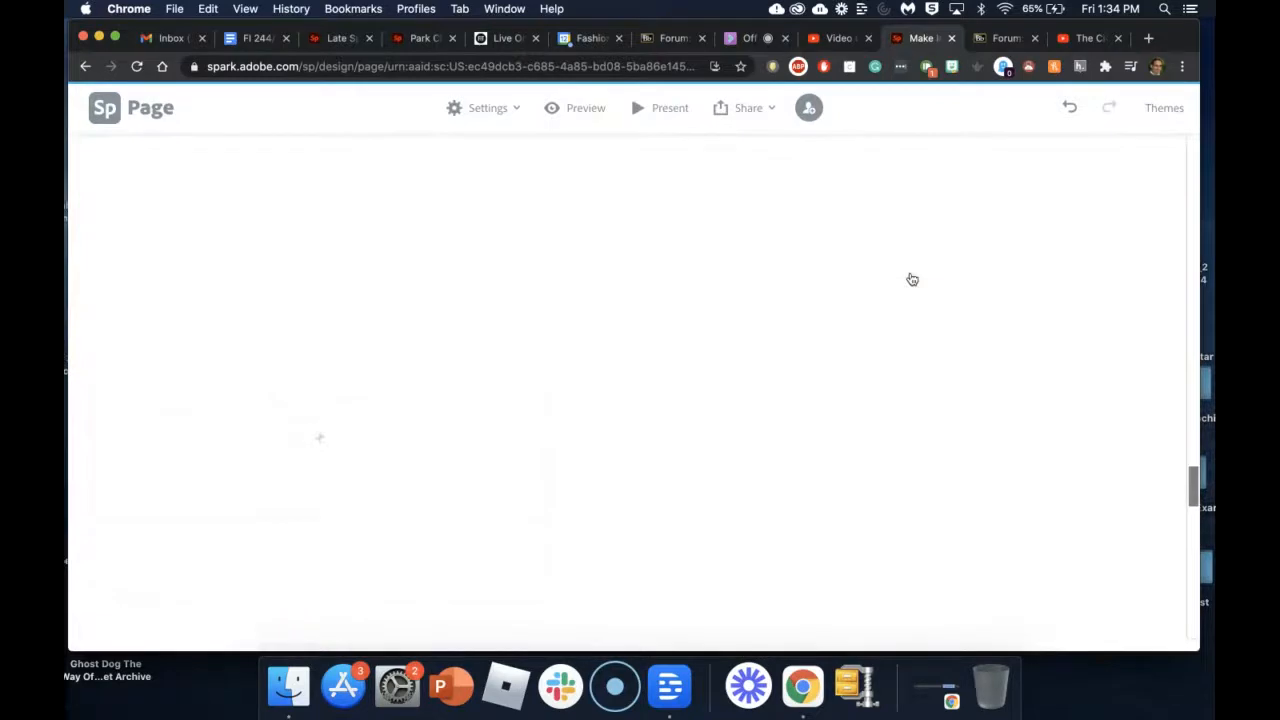
{"action": "scroll", "coordinate": [734, 414], "scroll_direction": "down", "scroll_amount": 2}
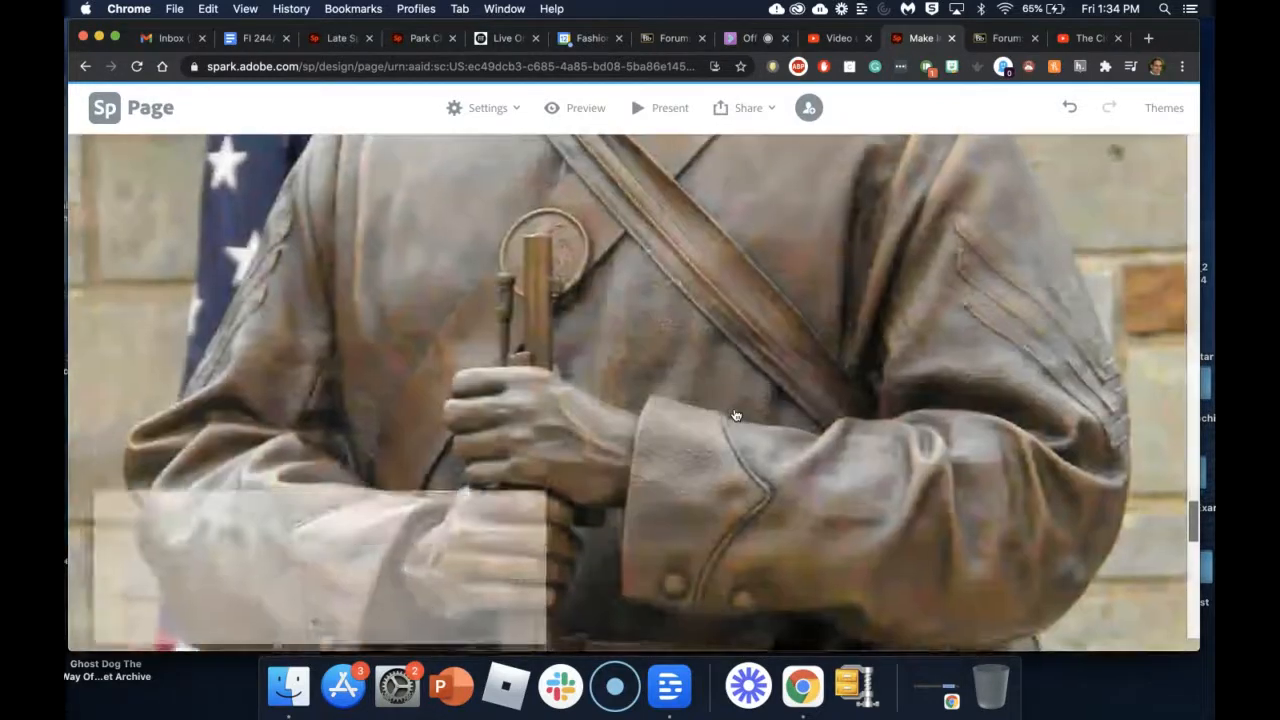
{"action": "scroll", "coordinate": [734, 414], "scroll_direction": "down", "scroll_amount": 5}
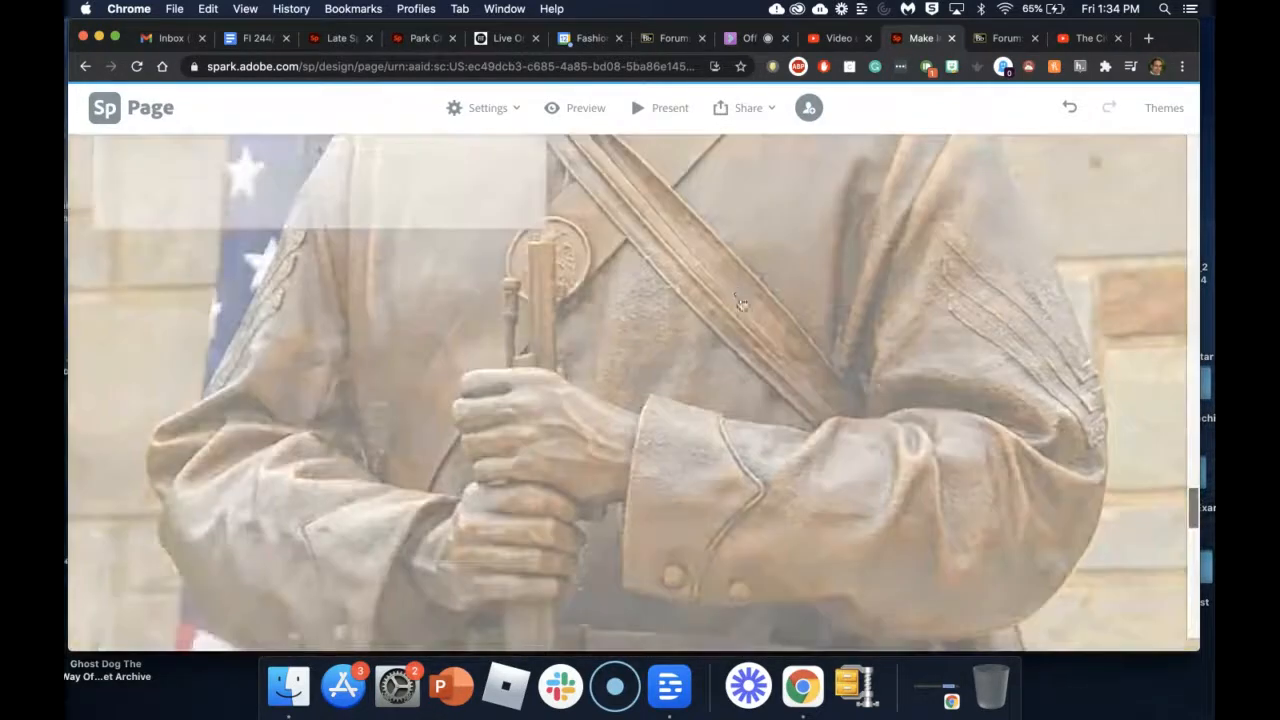
{"action": "left_click", "coordinate": [634, 478]}
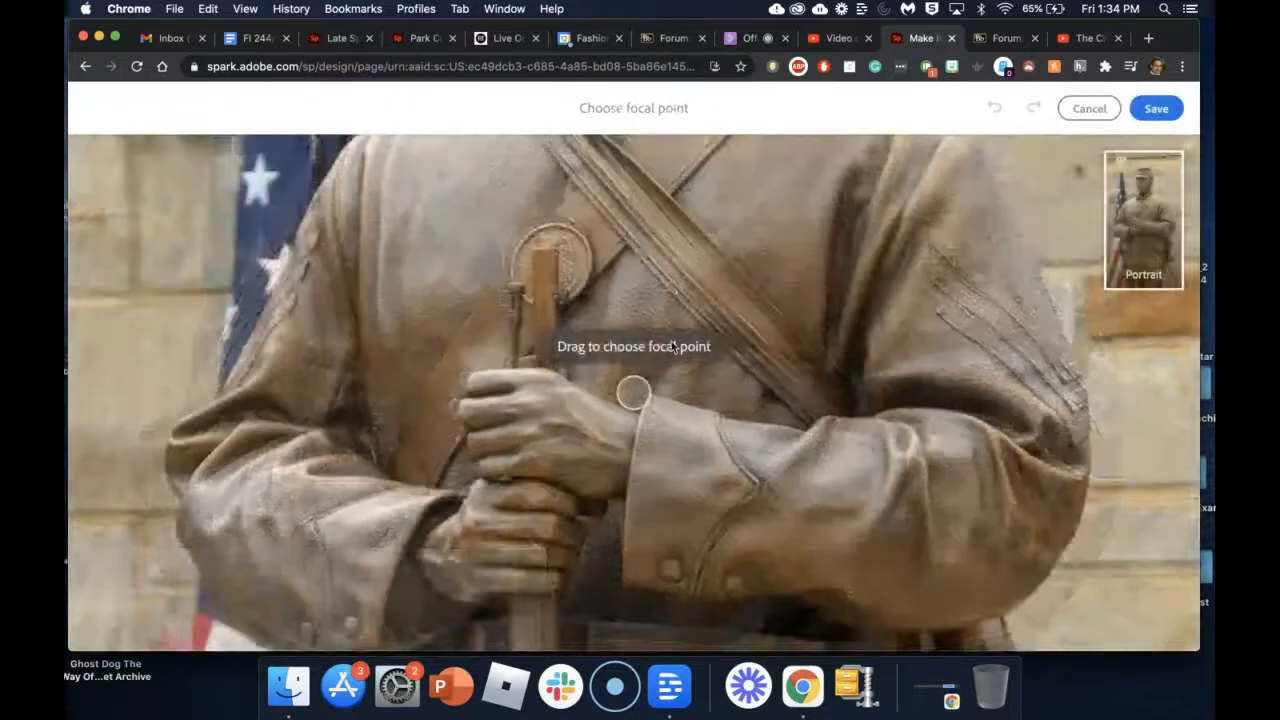
{"action": "left_click_drag", "start_coordinate": [645, 392], "coordinate": [653, 245]}
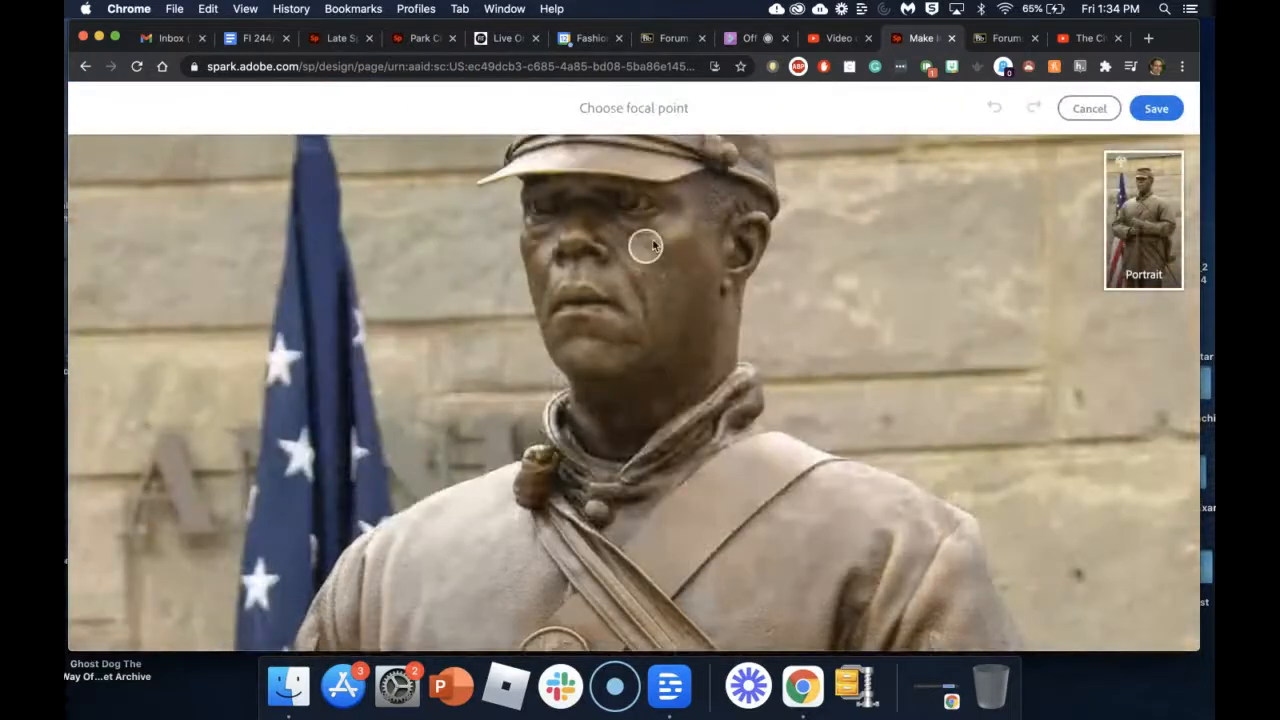
{"action": "left_click", "coordinate": [1156, 108]}
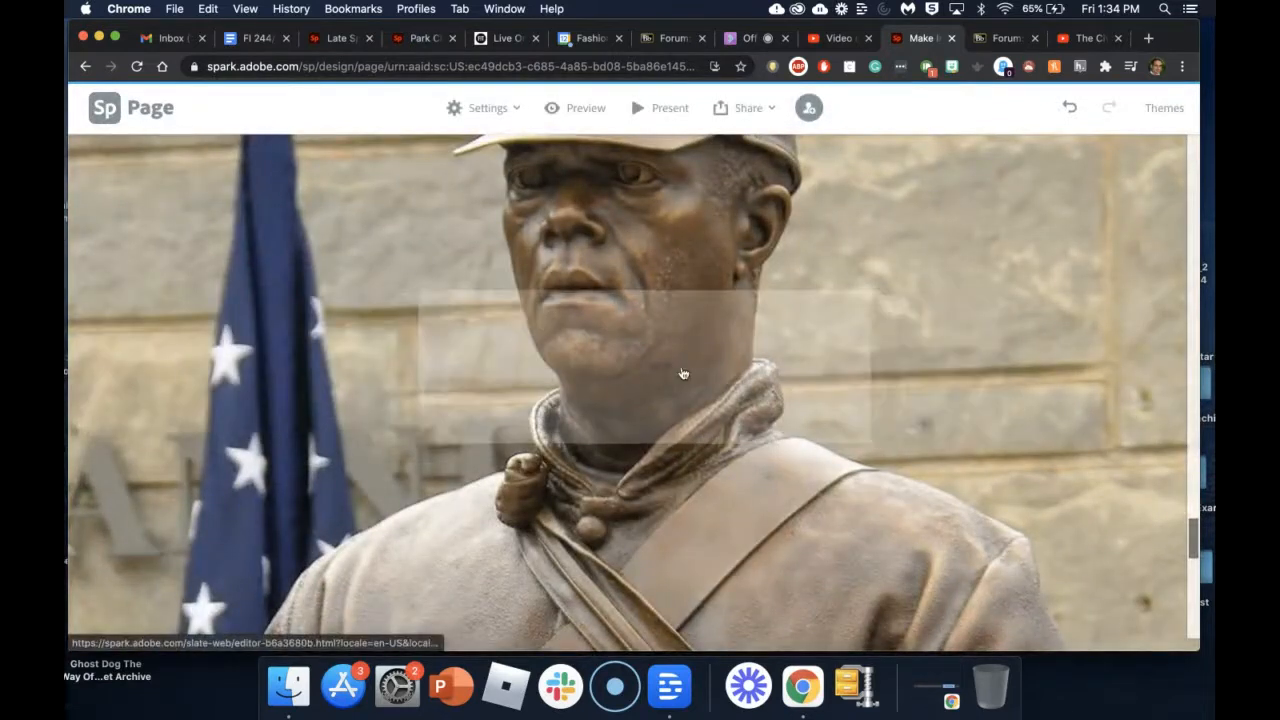
{"action": "left_click", "coordinate": [633, 342]}
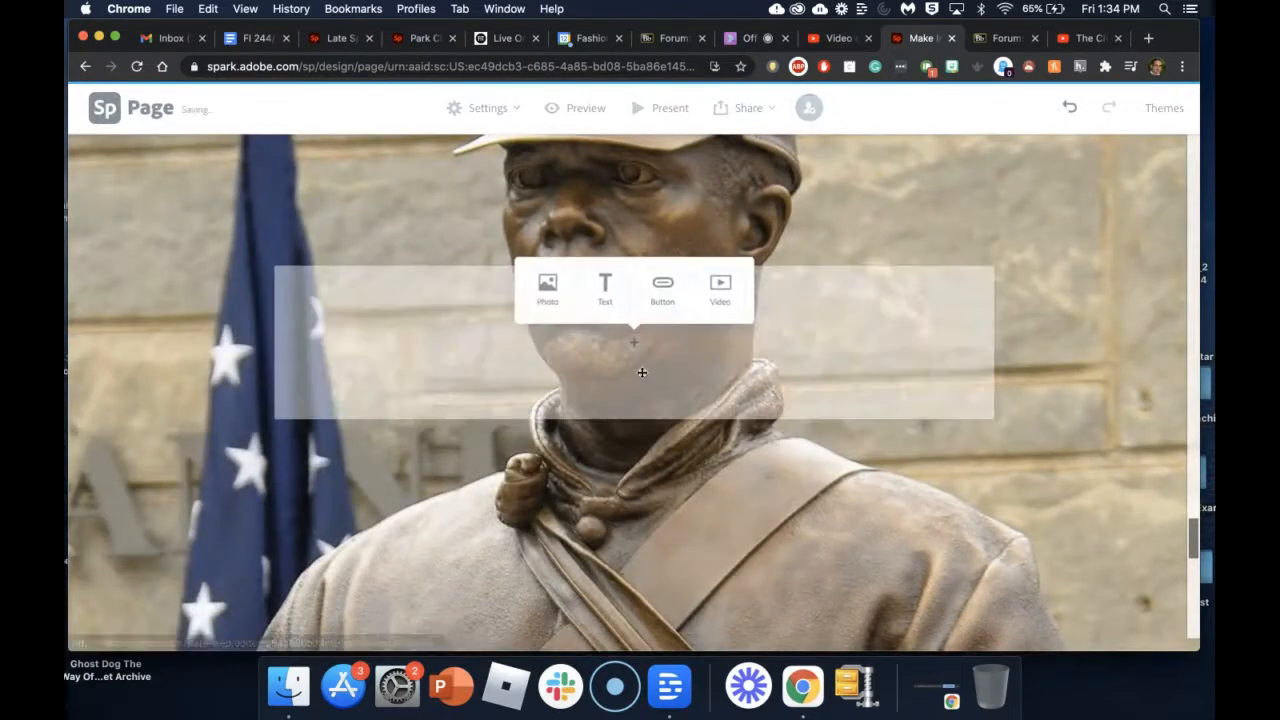
Step: Copy the YouTube share link for 'The Civil War – The Cause - 1861' for a Spark video block
{"action": "left_click", "coordinate": [719, 289]}
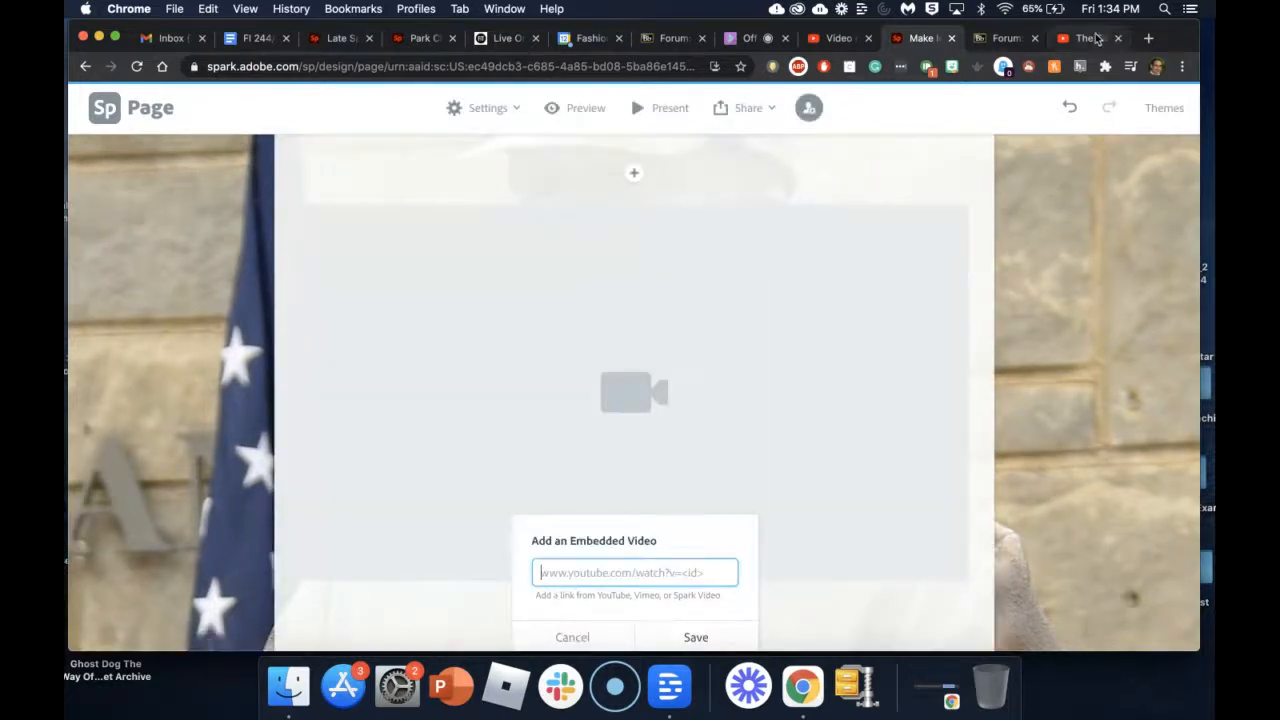
{"action": "left_click", "coordinate": [1088, 38]}
{"action": "left_click", "coordinate": [833, 257]}
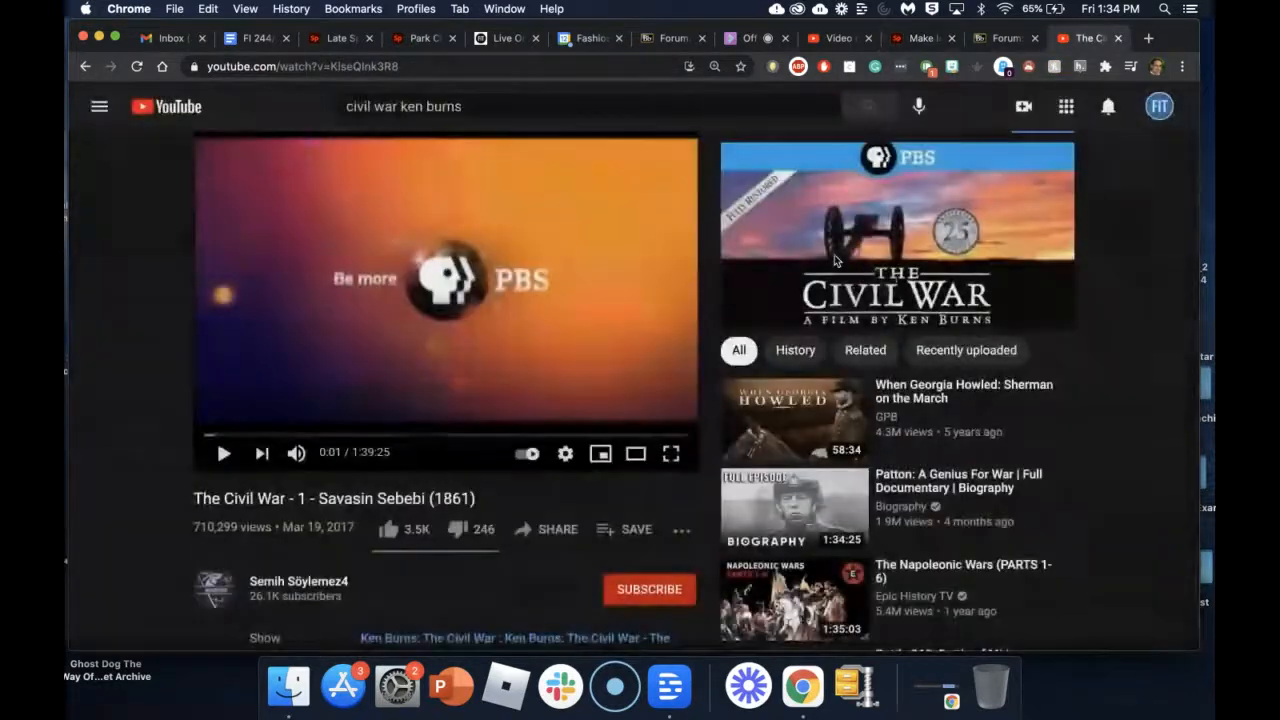
{"action": "left_click", "coordinate": [890, 280]}
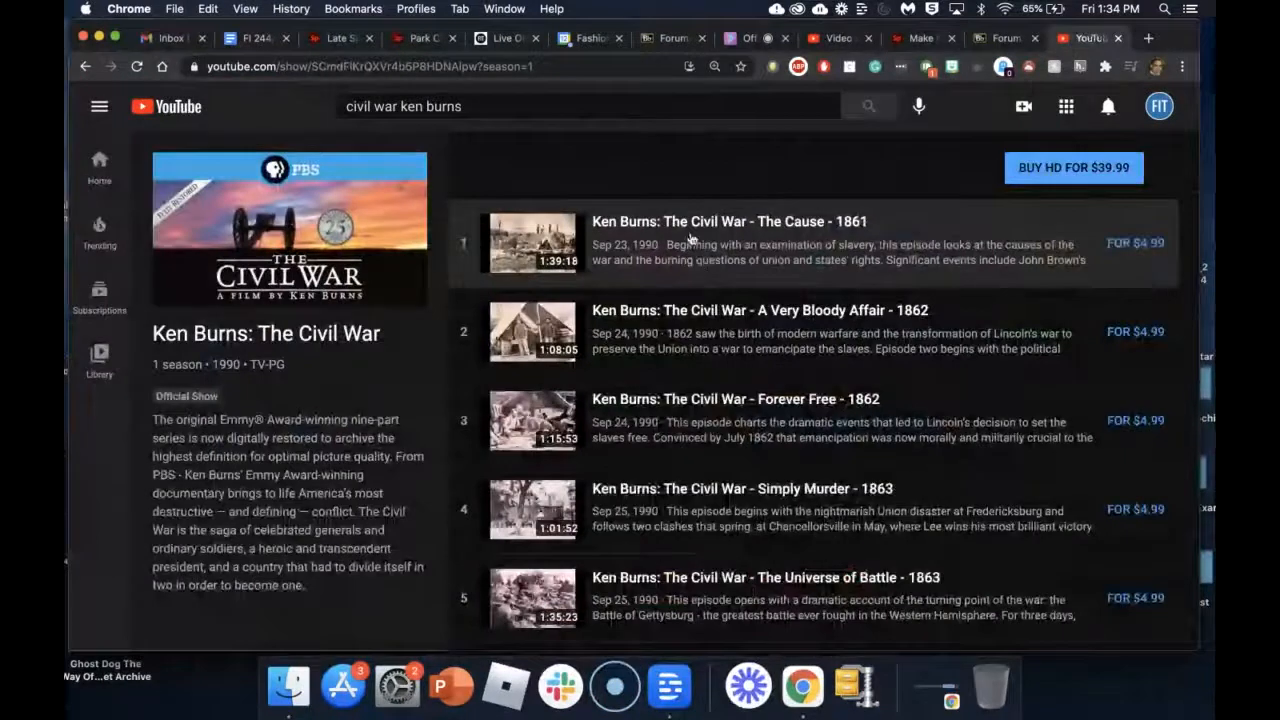
{"action": "left_click", "coordinate": [688, 232]}
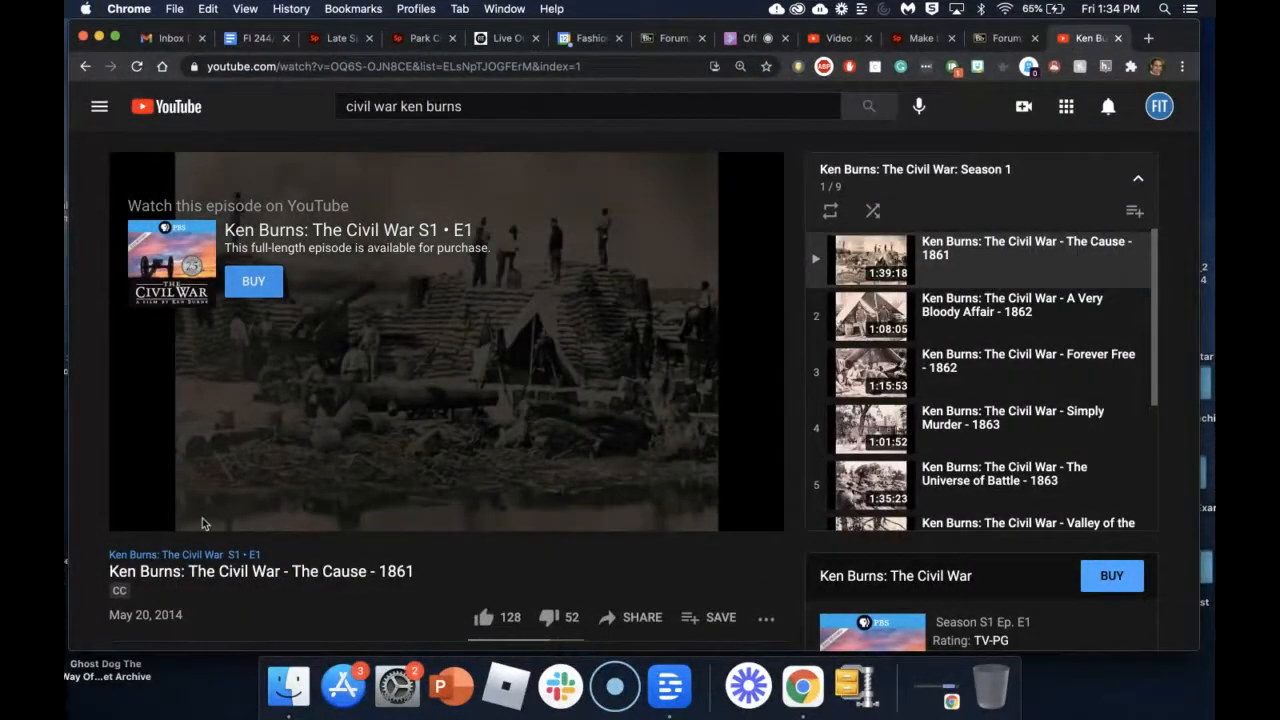
{"action": "left_click", "coordinate": [656, 626]}
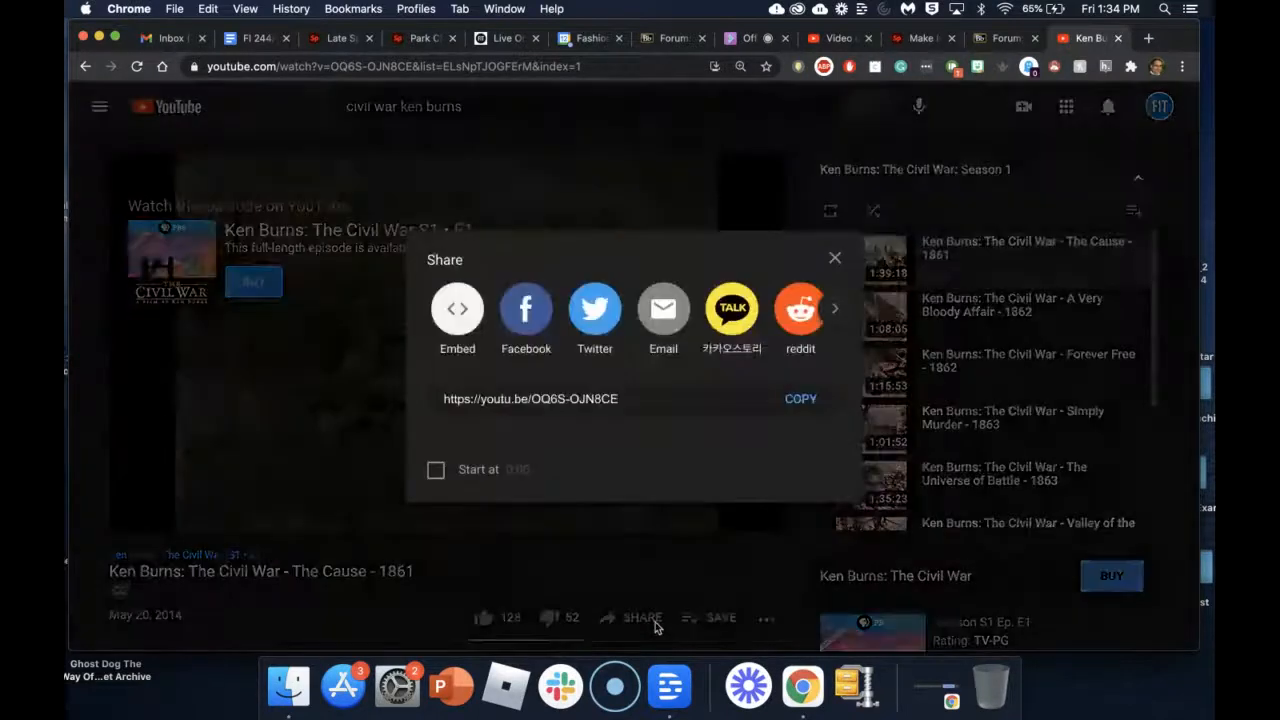
{"action": "left_click", "coordinate": [800, 398]}
{"action": "left_click", "coordinate": [921, 38]}
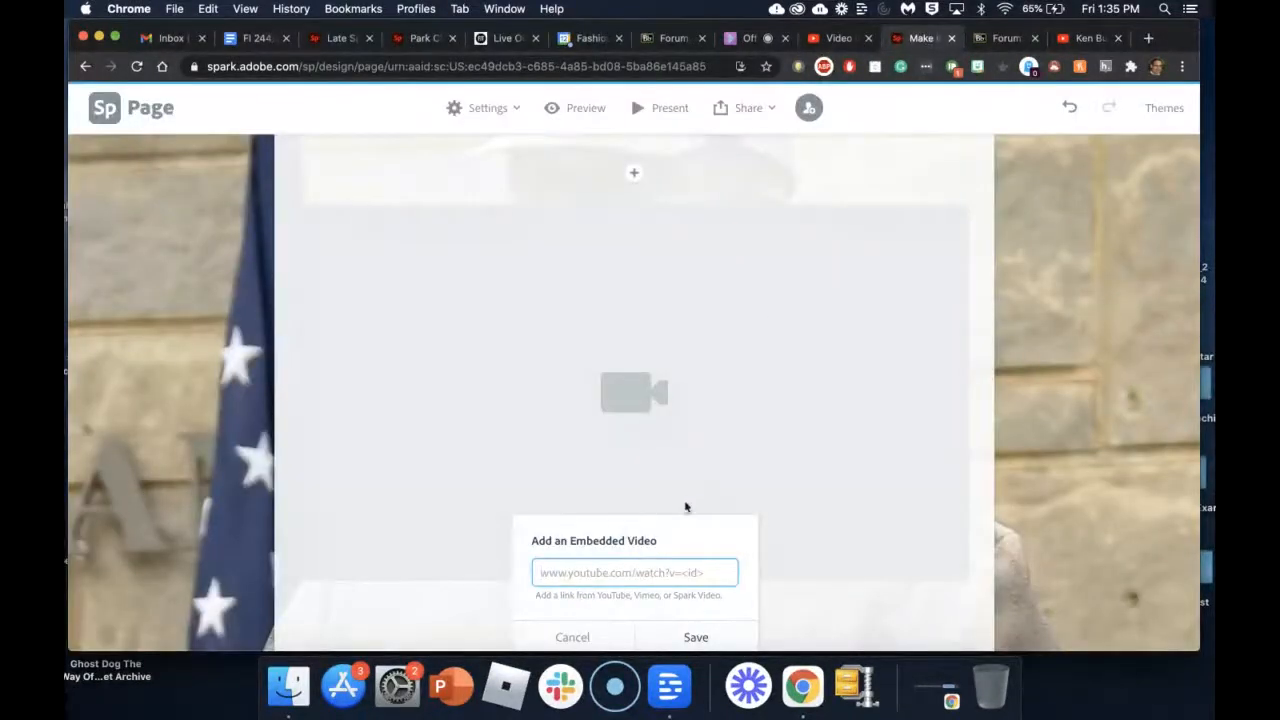
Step: Embed the 'Ken Burns: The Civil War - The Cause - 1861' YouTube link and review the page
{"action": "key", "text": "super+v"}
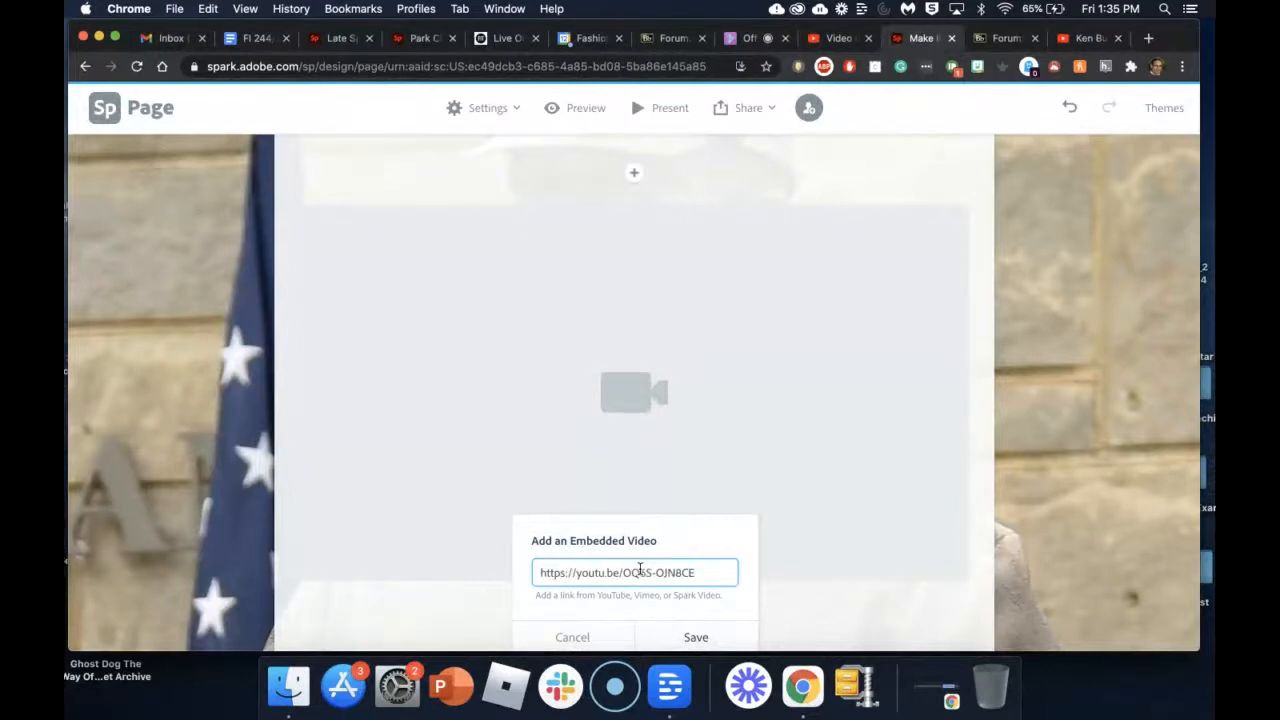
{"action": "left_click", "coordinate": [693, 637]}
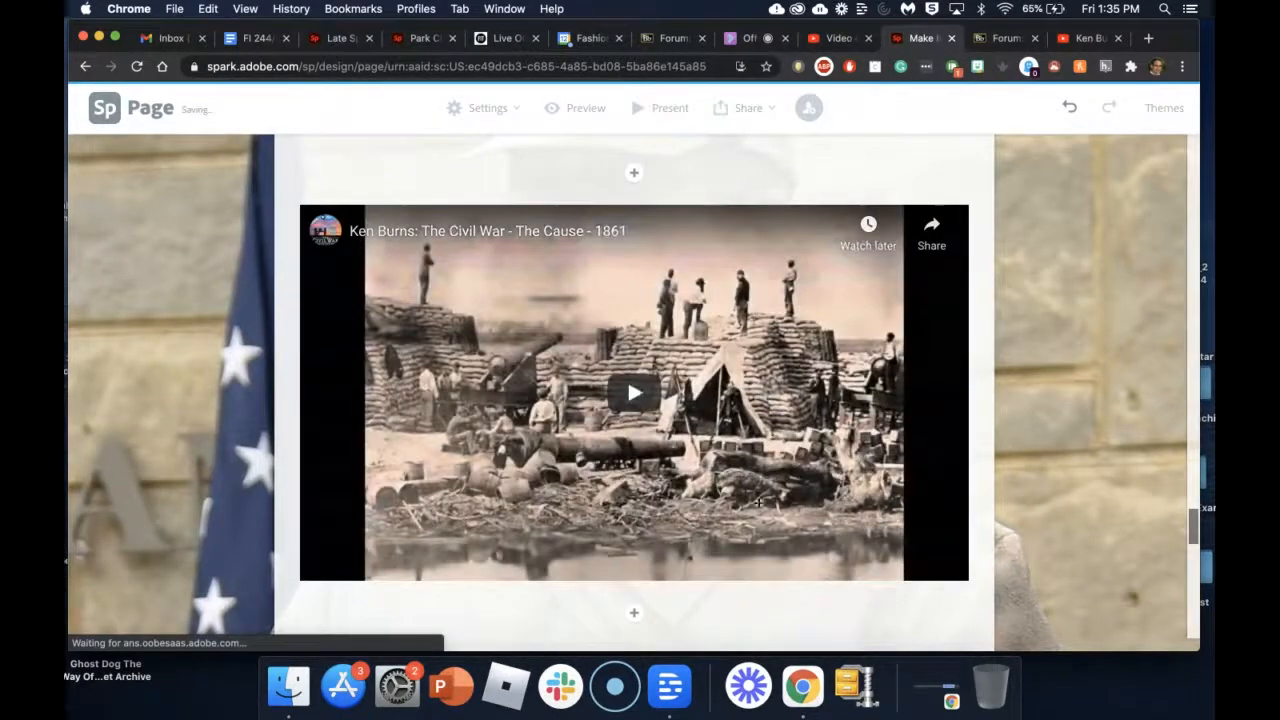
{"action": "scroll", "coordinate": [1097, 406], "scroll_direction": "down", "scroll_amount": 5}
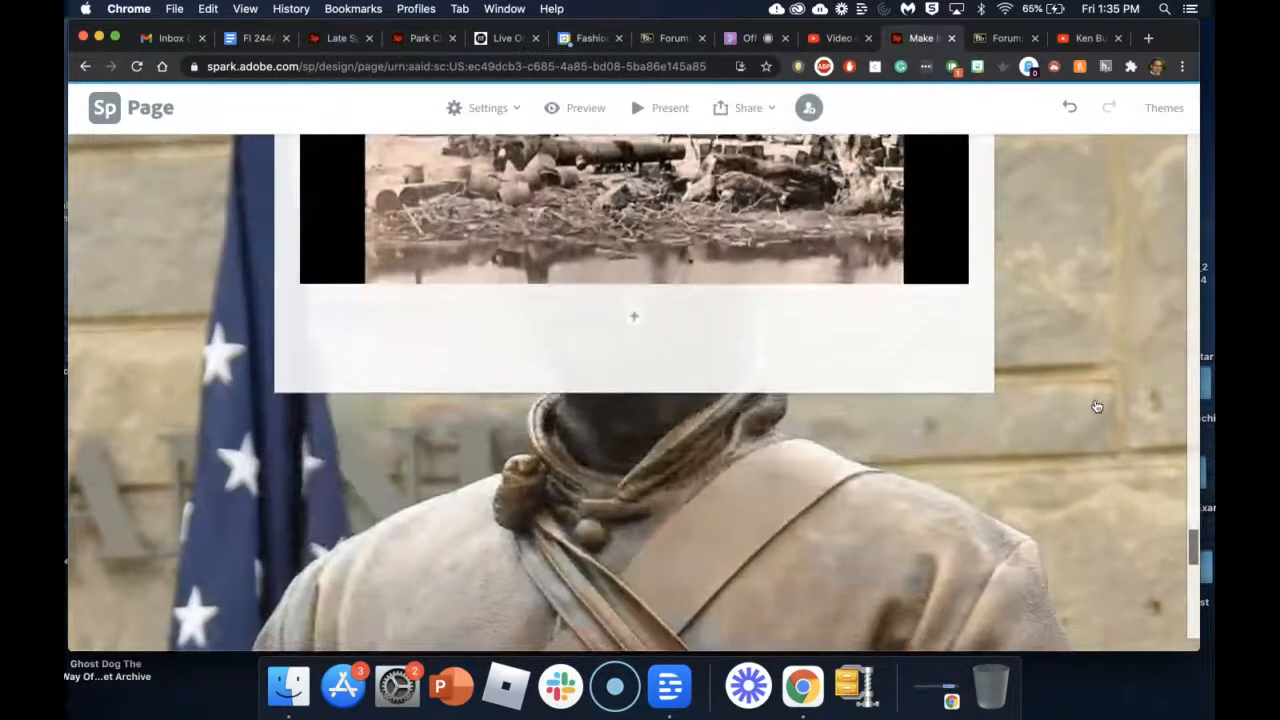
{"action": "scroll", "coordinate": [1097, 406], "scroll_direction": "down", "scroll_amount": 5}
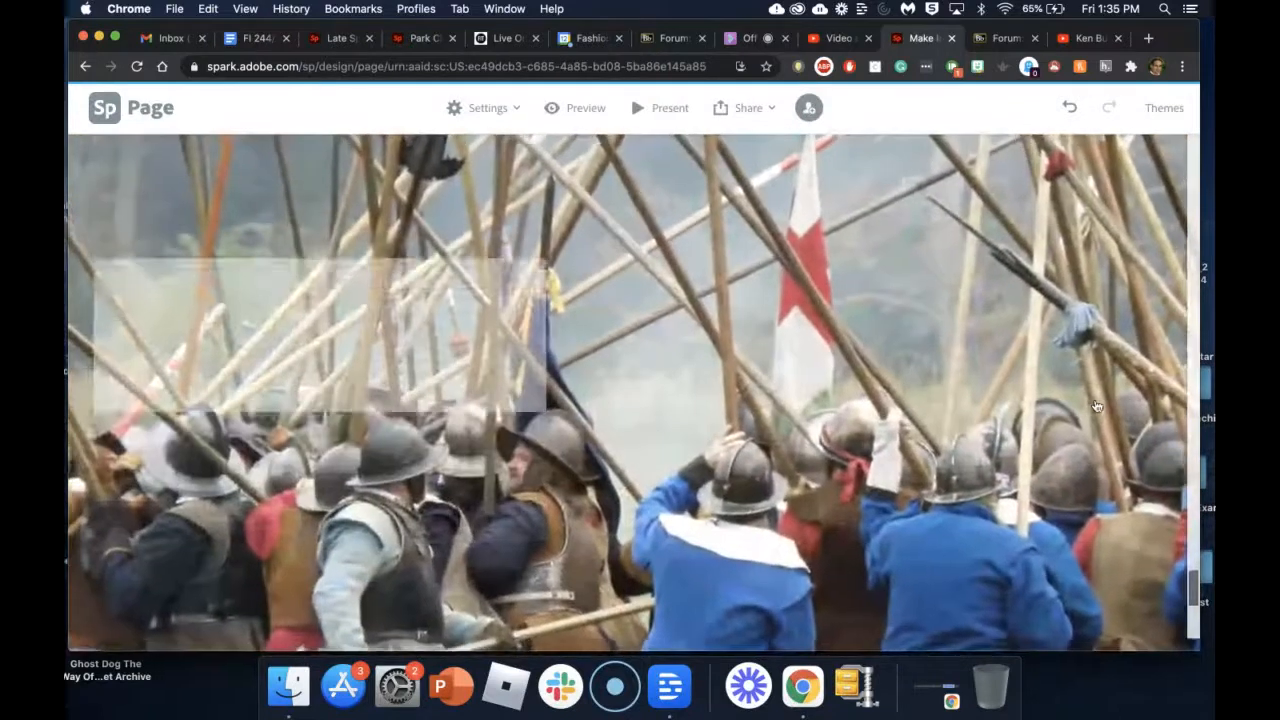
{"action": "scroll", "coordinate": [1097, 406], "scroll_direction": "down", "scroll_amount": 3}
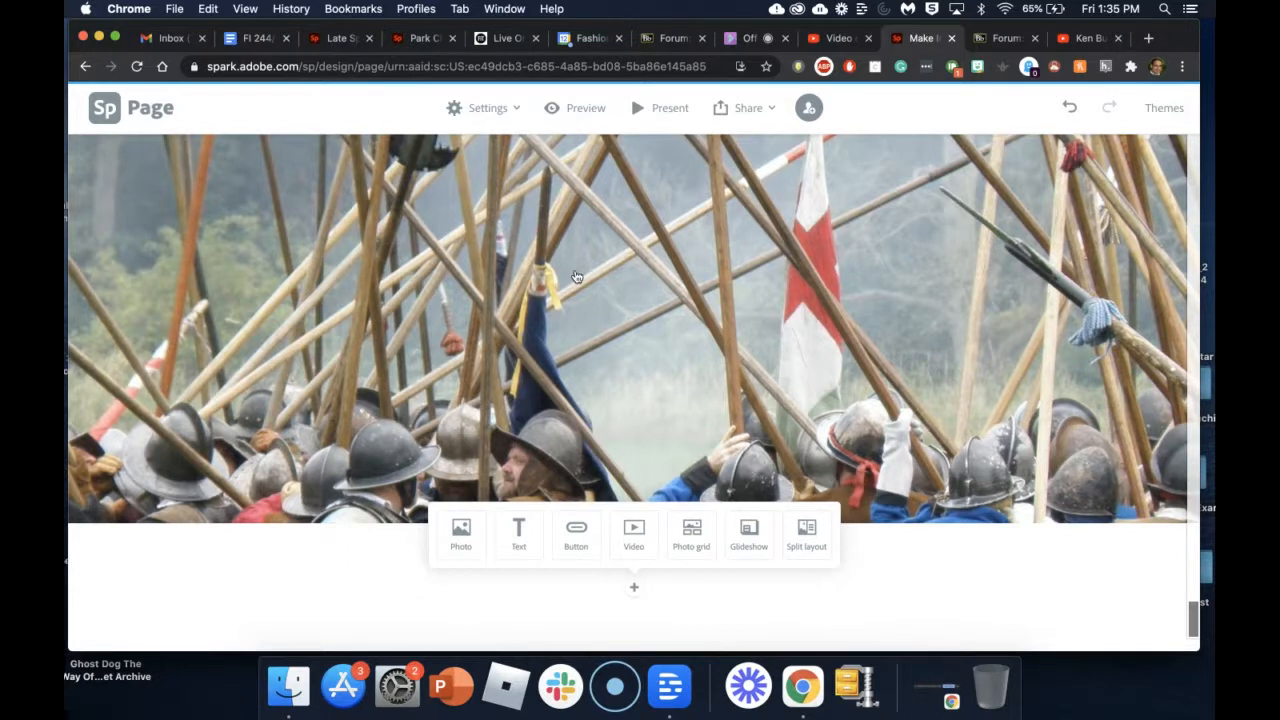
{"action": "scroll", "coordinate": [594, 213], "scroll_direction": "up", "scroll_amount": 5}
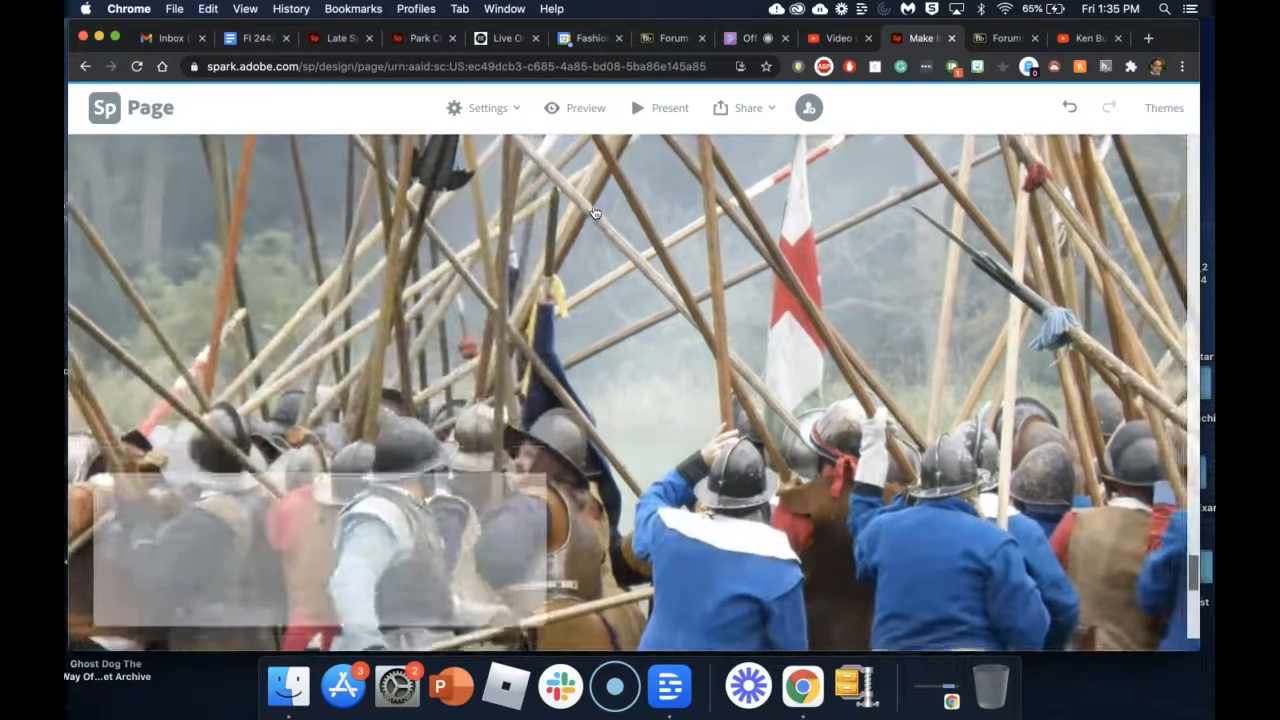
{"action": "scroll", "coordinate": [594, 213], "scroll_direction": "up", "scroll_amount": 3}
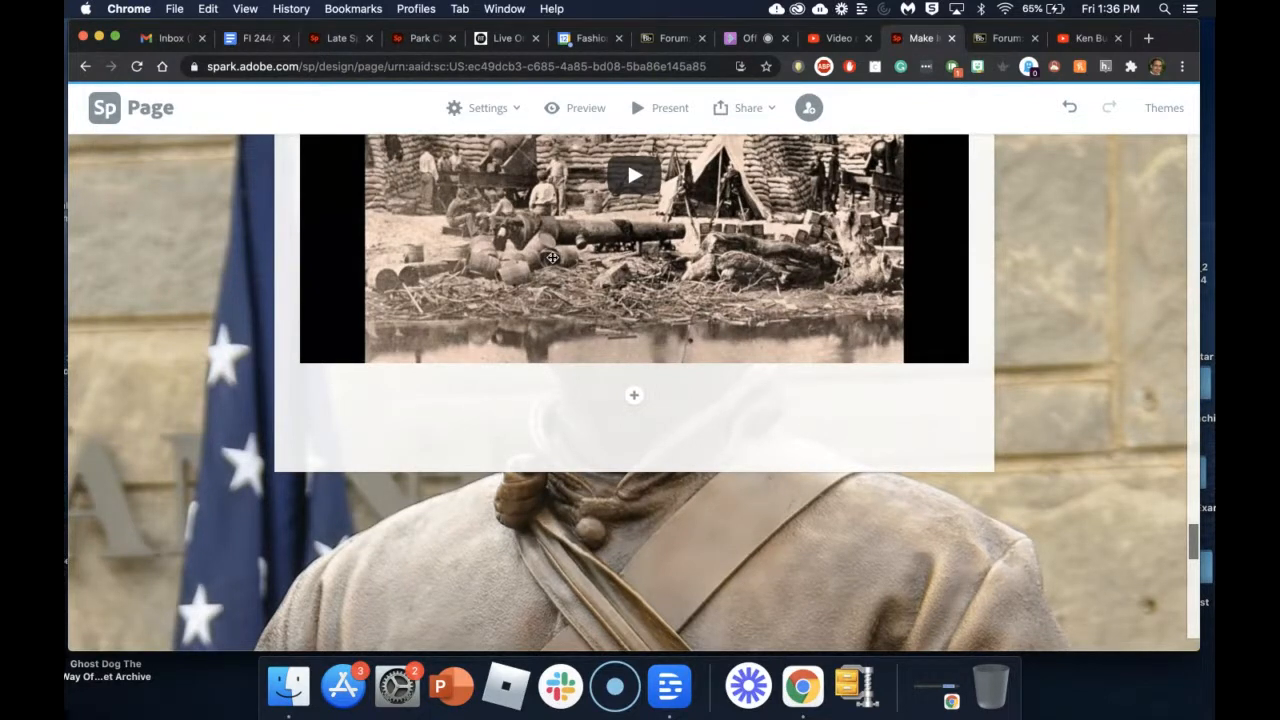
{"action": "scroll", "coordinate": [552, 258], "scroll_direction": "up", "scroll_amount": 5}
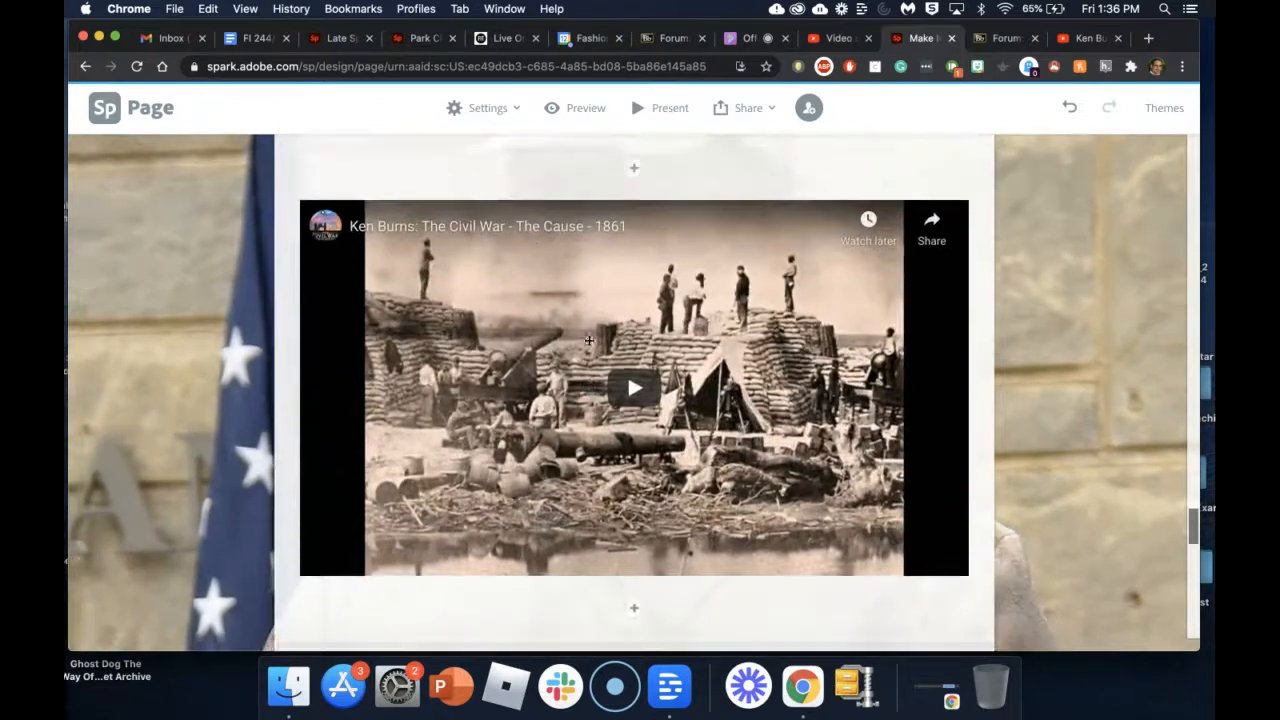
{"action": "scroll", "coordinate": [589, 341], "scroll_direction": "up", "scroll_amount": 3}
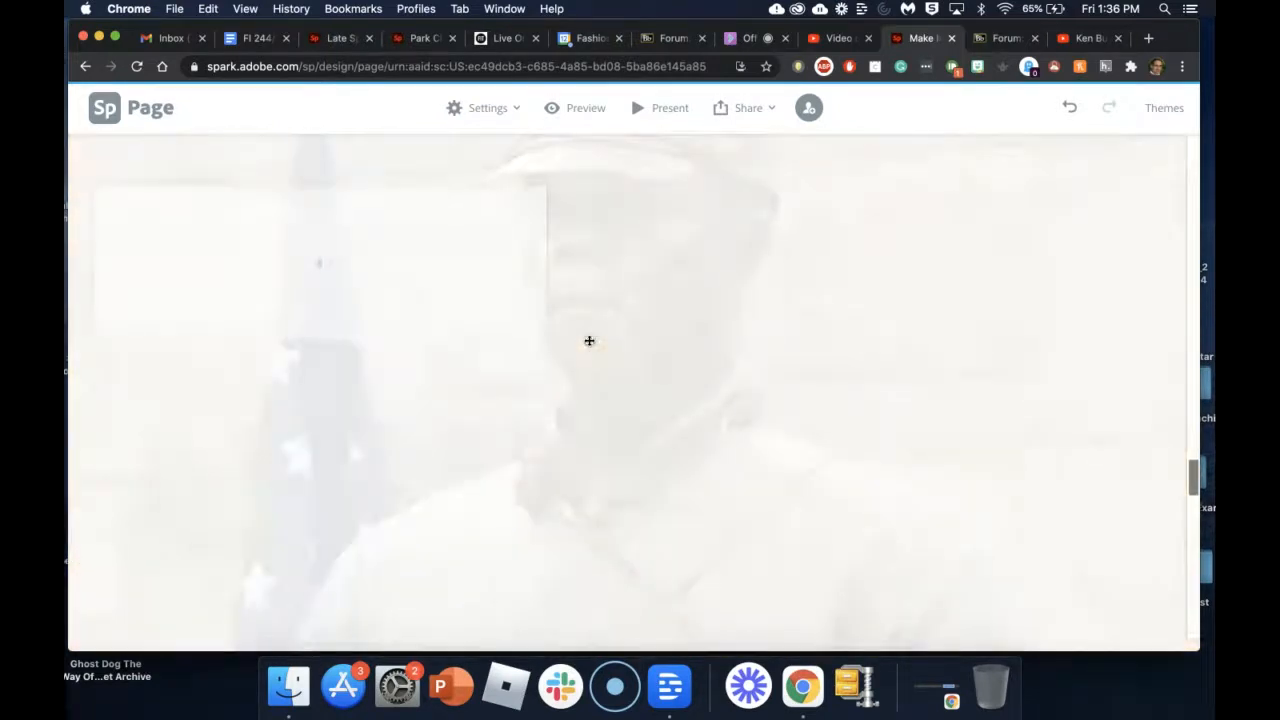
{"action": "scroll", "coordinate": [589, 341], "scroll_direction": "up", "scroll_amount": 5}
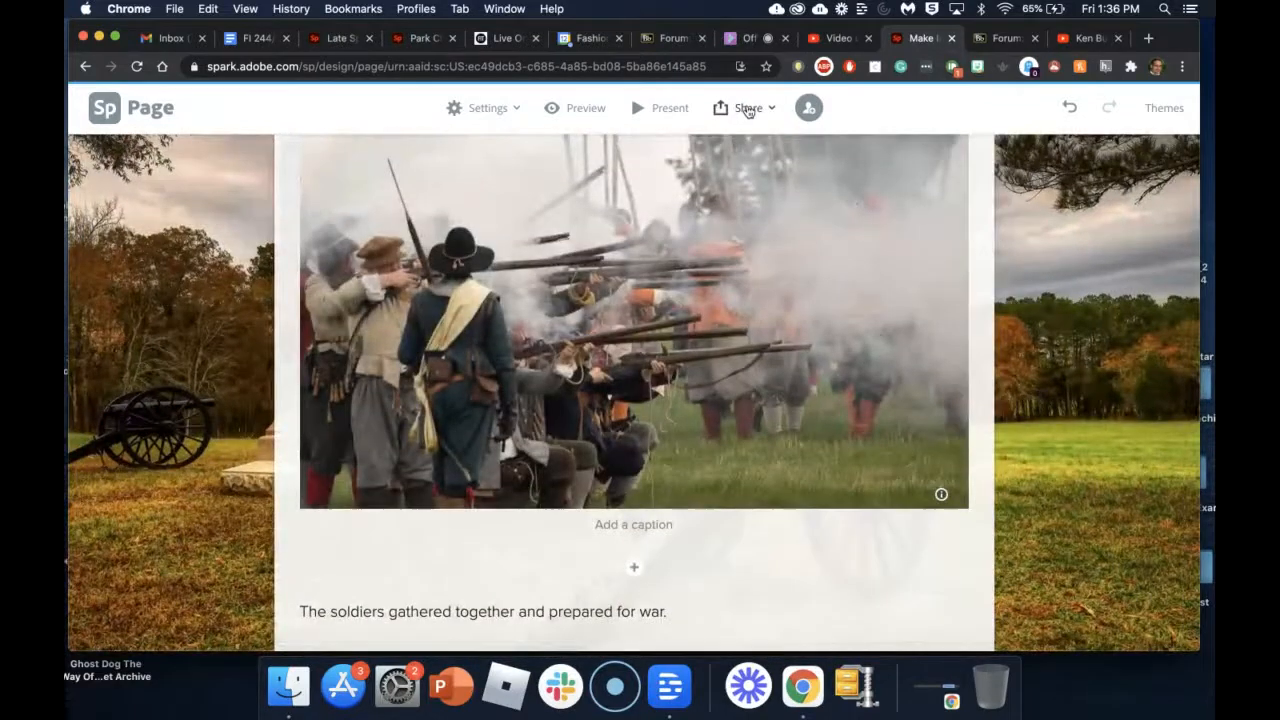
Step: Publish the Spark page and generate its shareable link
{"action": "left_click", "coordinate": [748, 108]}
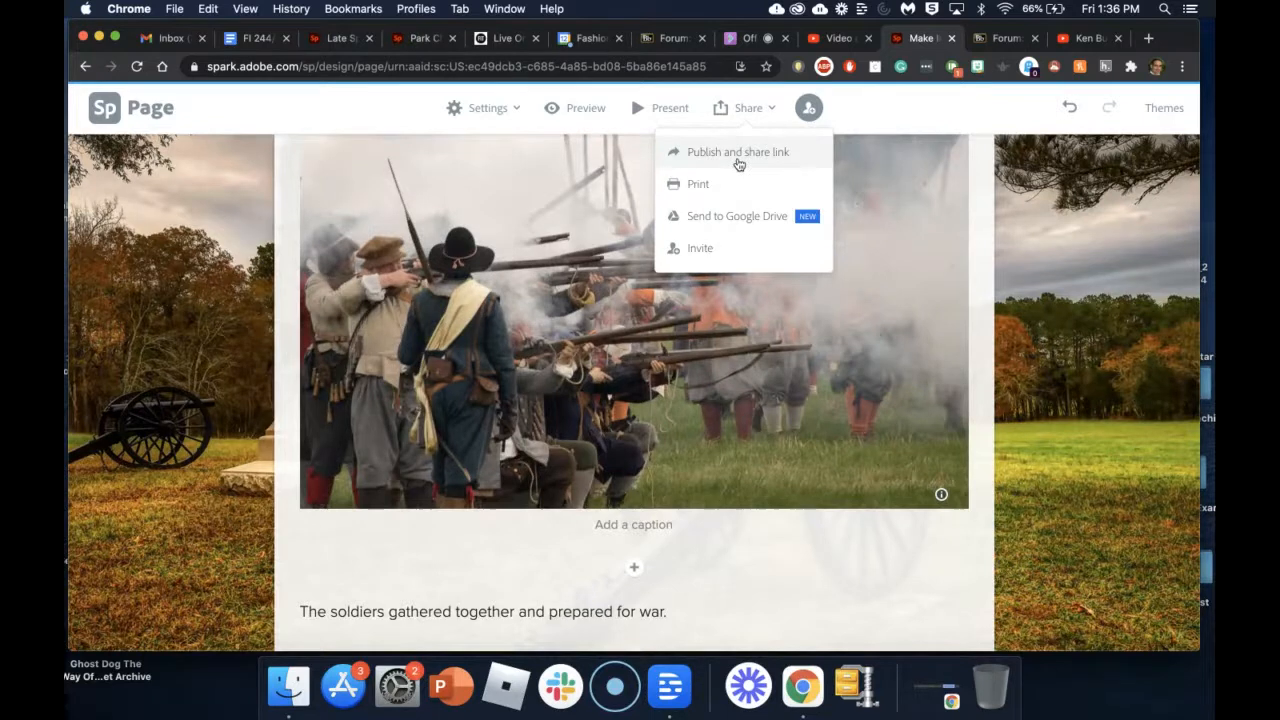
{"action": "left_click", "coordinate": [737, 157]}
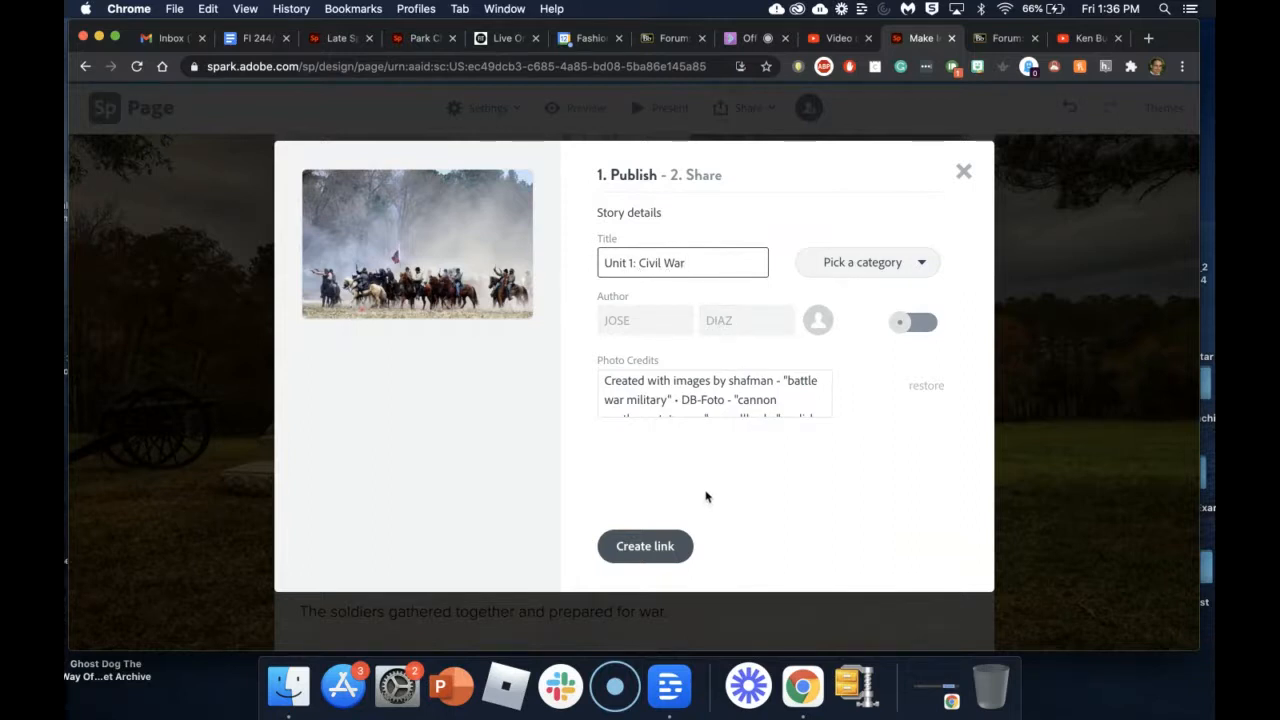
{"action": "left_click", "coordinate": [654, 548]}
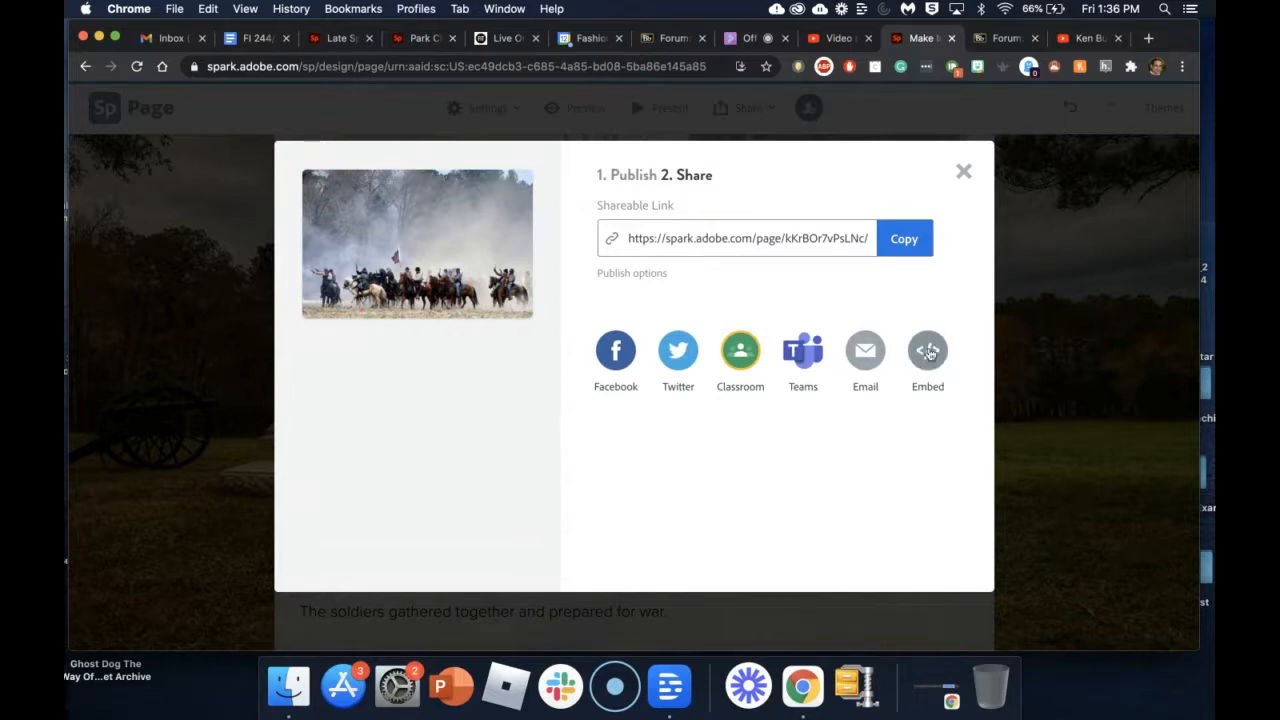
{"action": "left_click", "coordinate": [704, 238]}
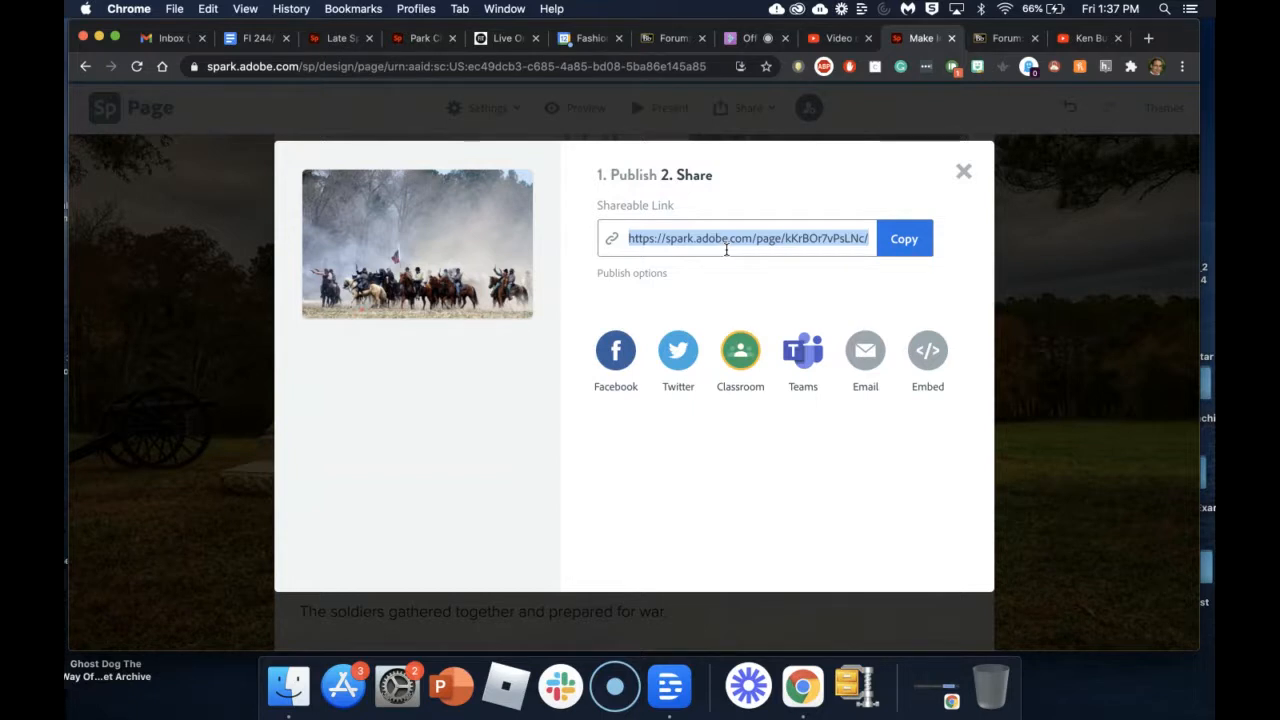
Step: Copy the page's embed code and go back to the Blackboard course
{"action": "left_click", "coordinate": [927, 352]}
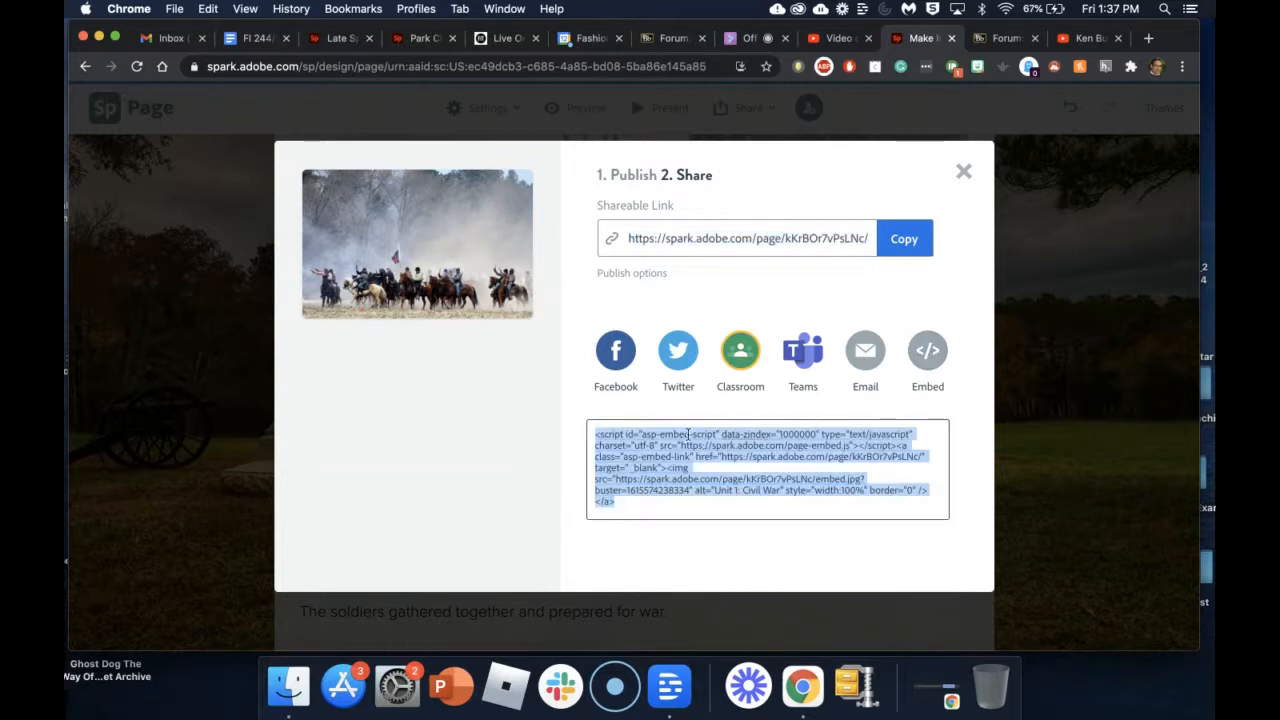
{"action": "right_click", "coordinate": [622, 453]}
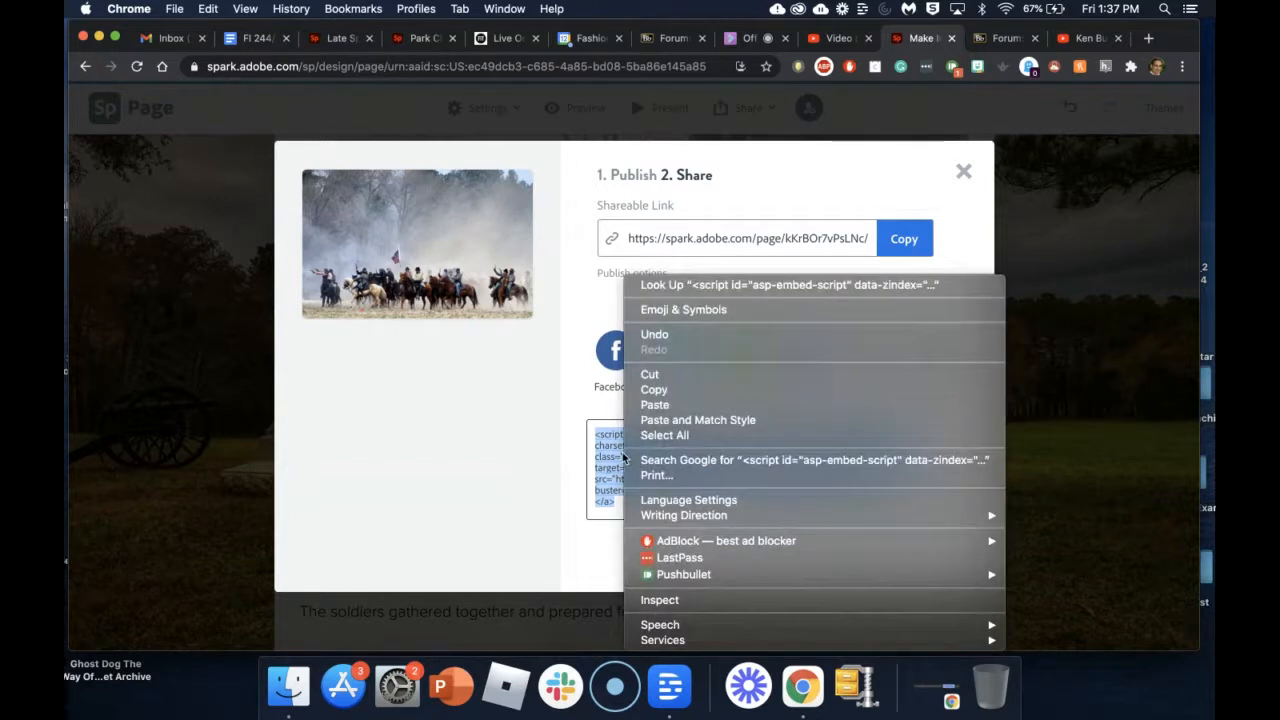
{"action": "left_click", "coordinate": [660, 389]}
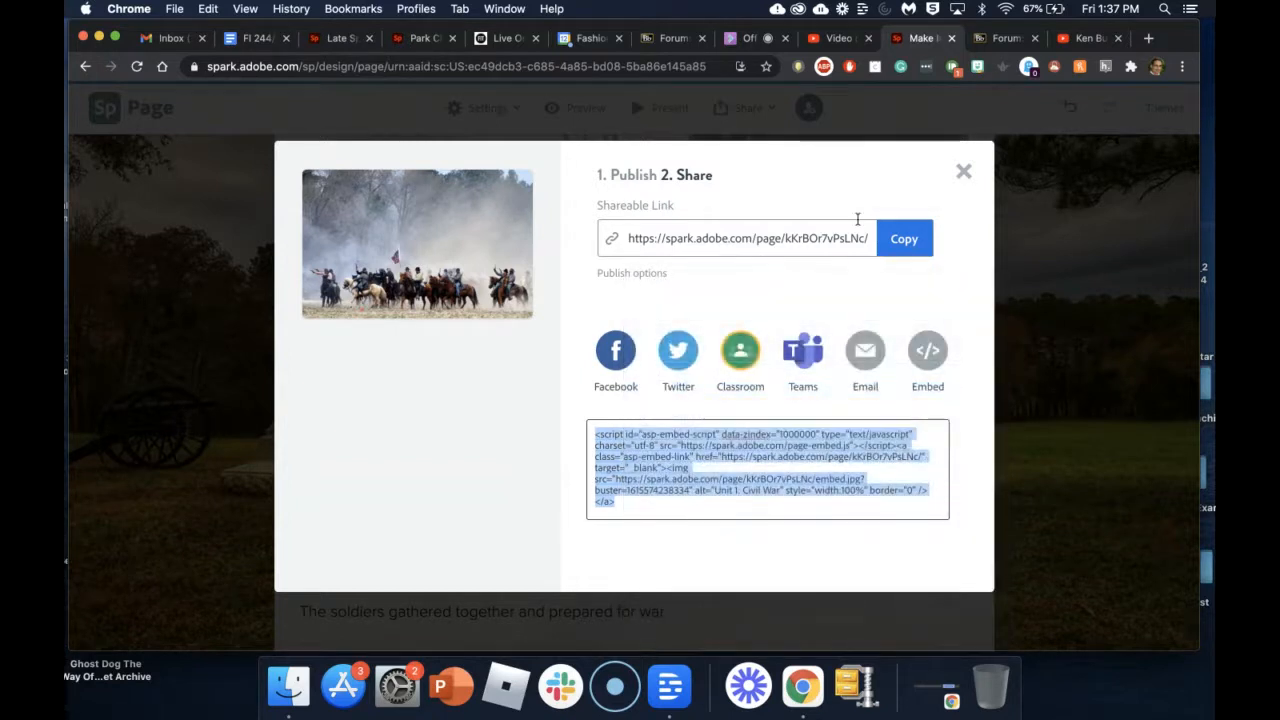
{"action": "left_click", "coordinate": [963, 172]}
{"action": "left_click", "coordinate": [677, 42]}
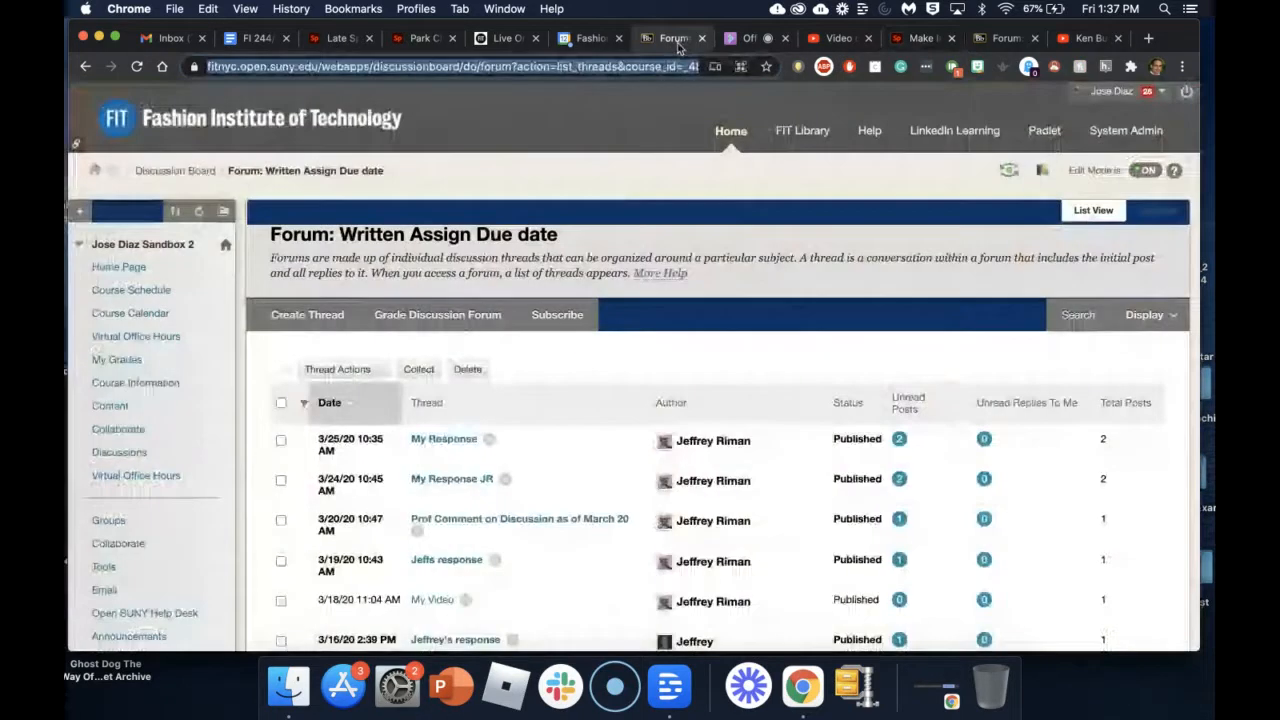
Step: Start a new Content Item named 'Unit 1: Civil War' in the course Content area
{"action": "left_click", "coordinate": [107, 412]}
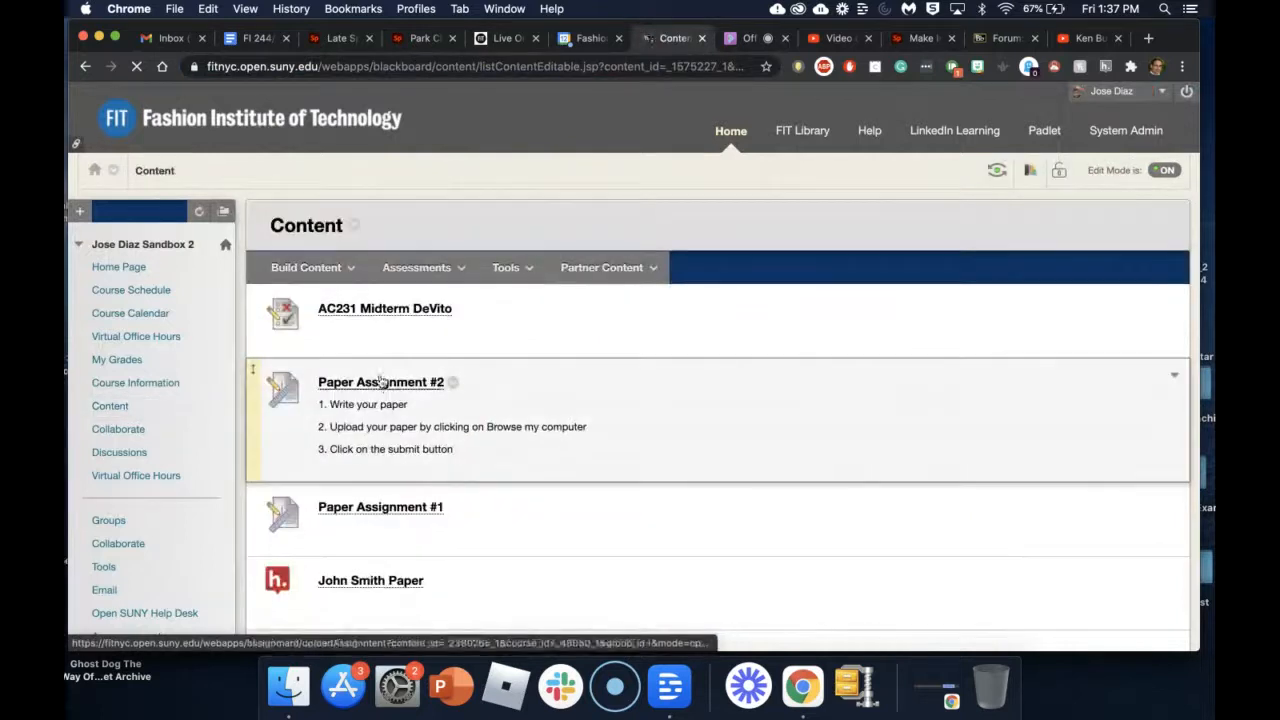
{"action": "left_click", "coordinate": [308, 268]}
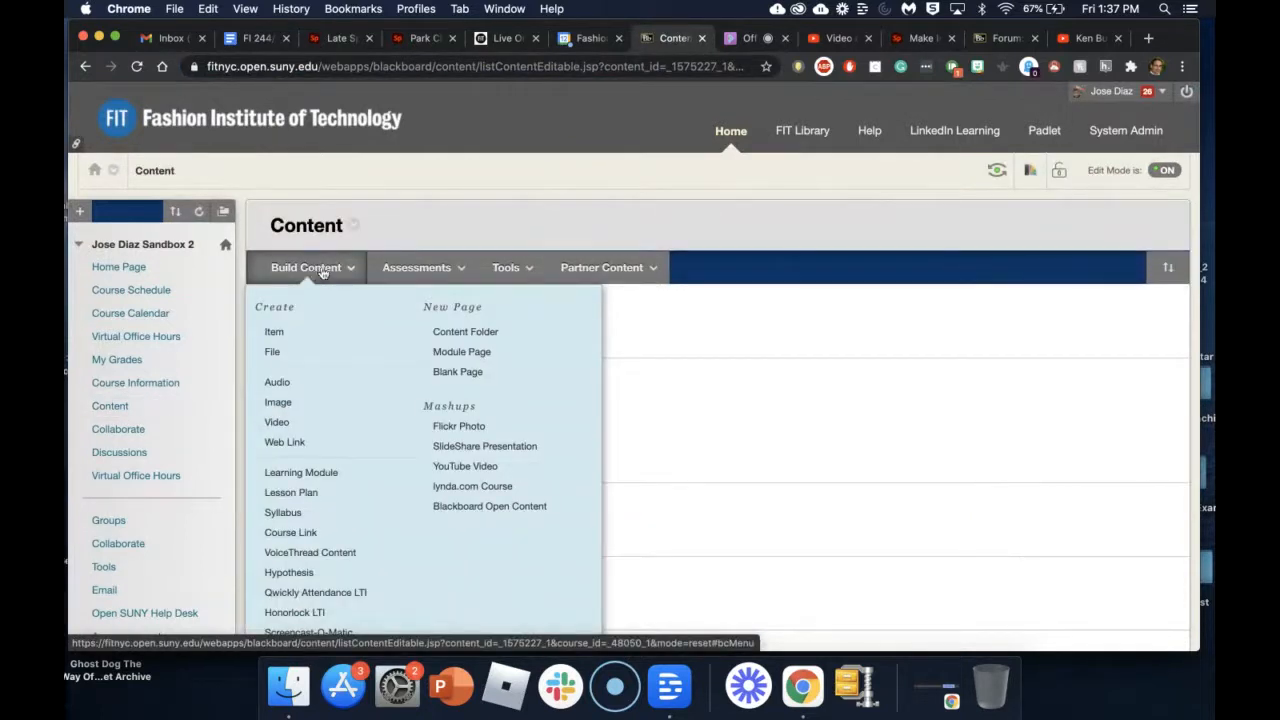
{"action": "left_click", "coordinate": [298, 336]}
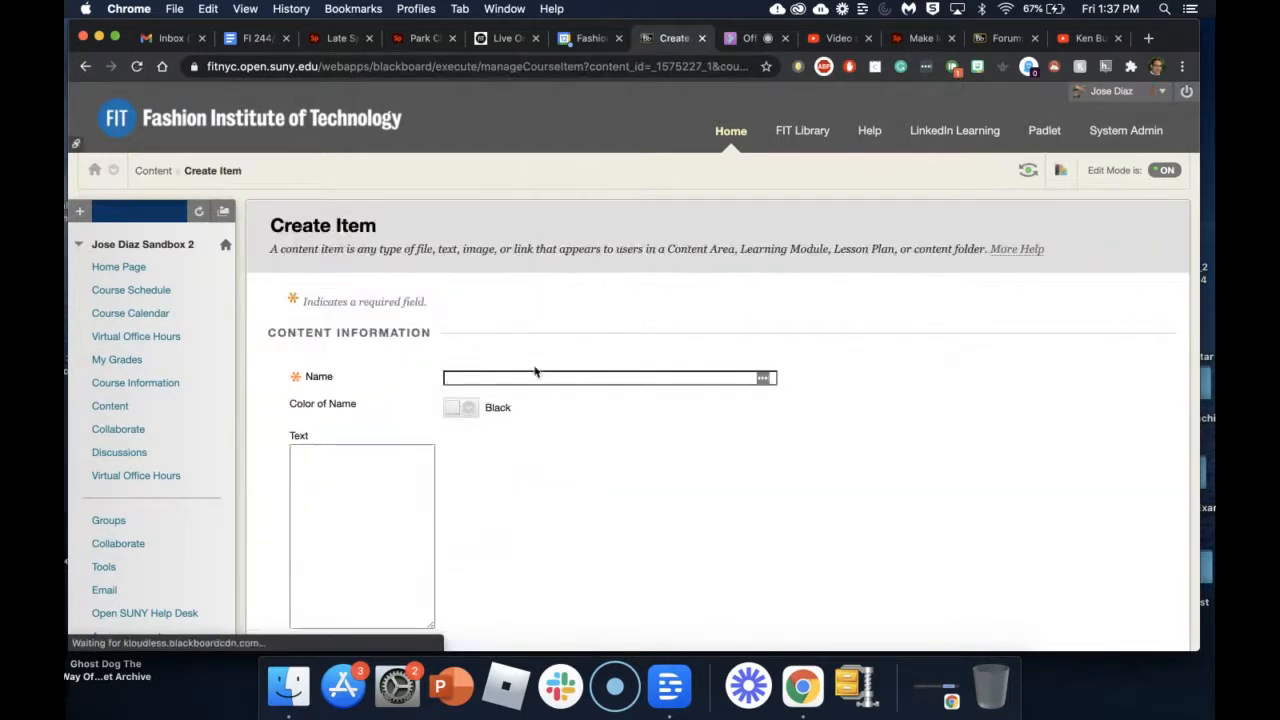
{"action": "left_click", "coordinate": [538, 377]}
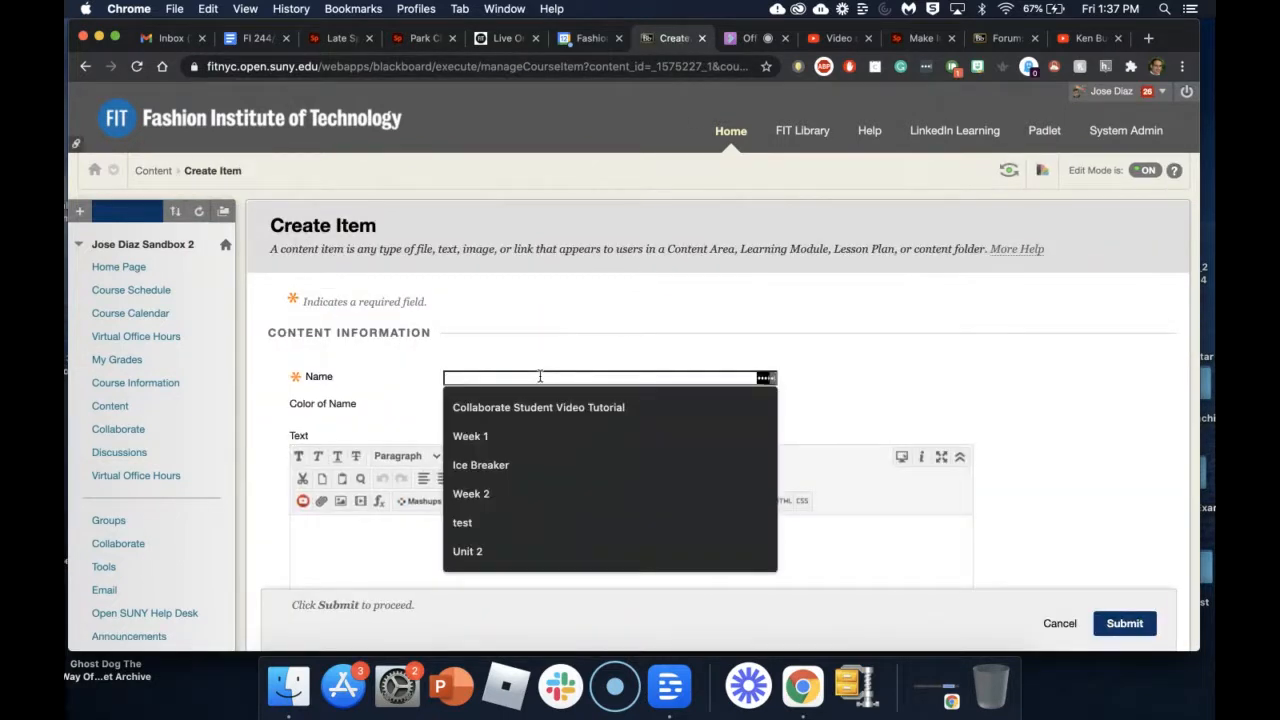
{"action": "type", "text": "Unit 1"}
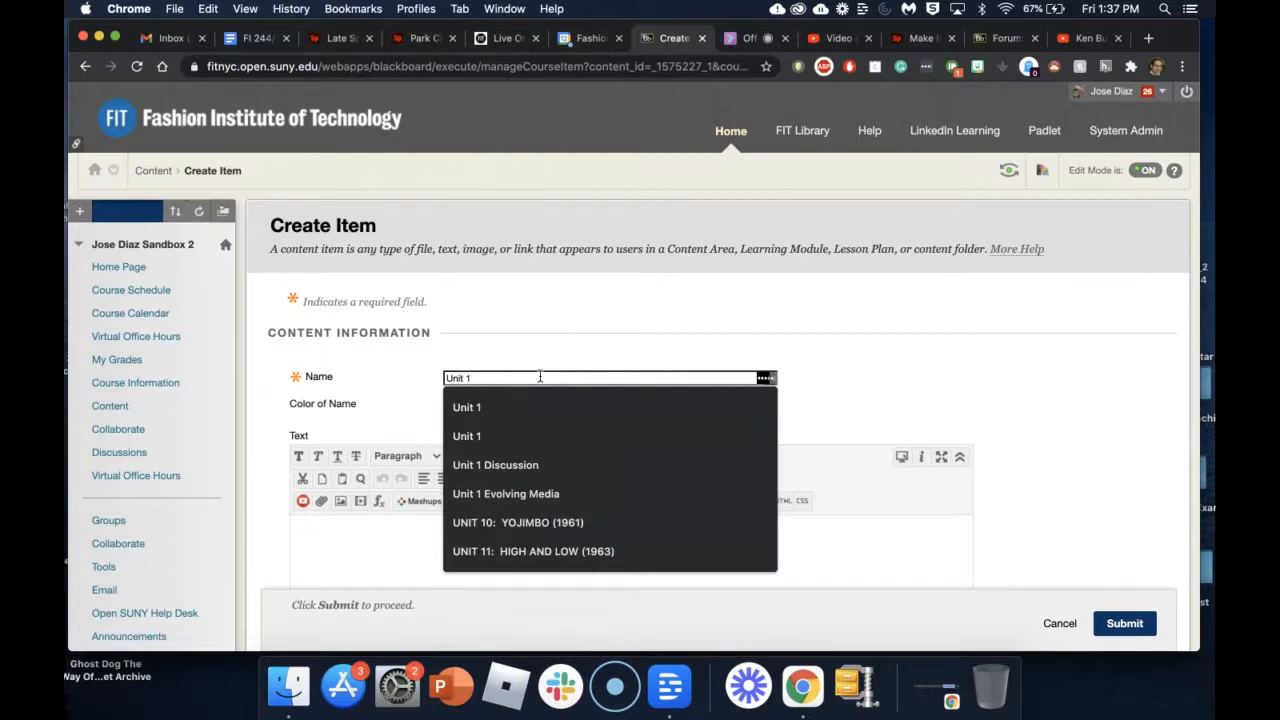
{"action": "type", "text": ": Civil War"}
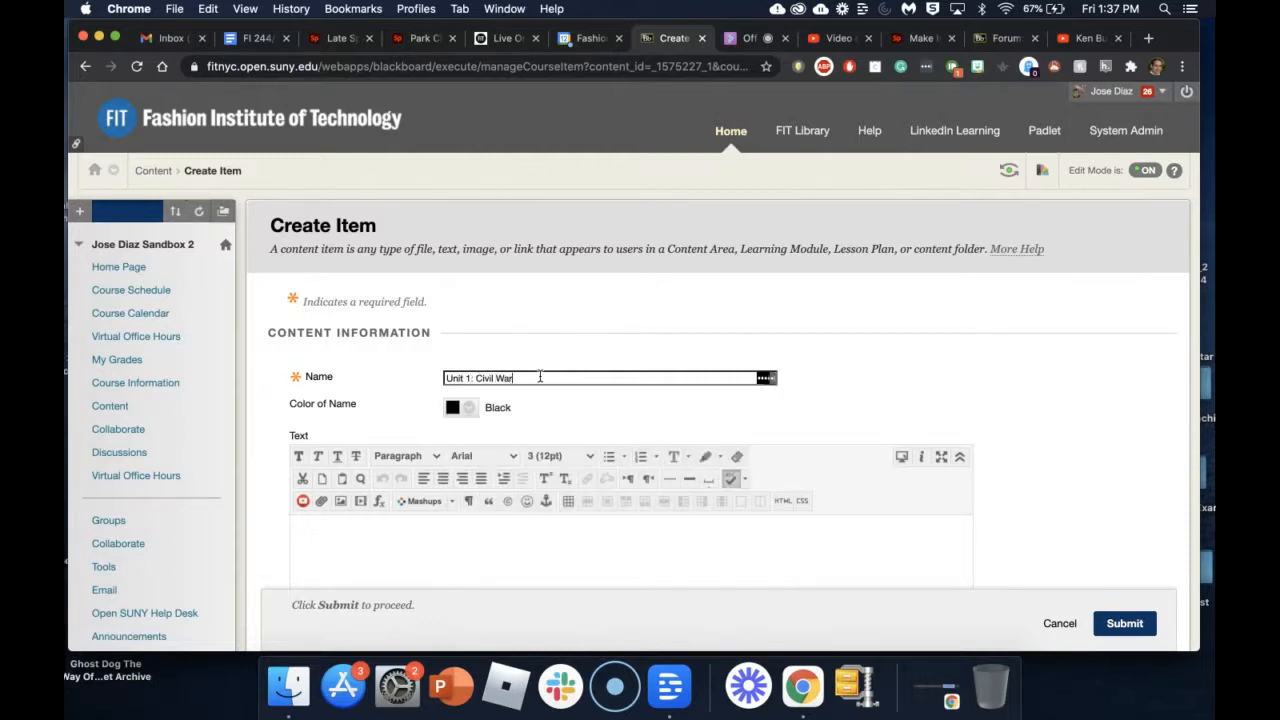
{"action": "scroll", "coordinate": [943, 366], "scroll_direction": "down", "scroll_amount": 3}
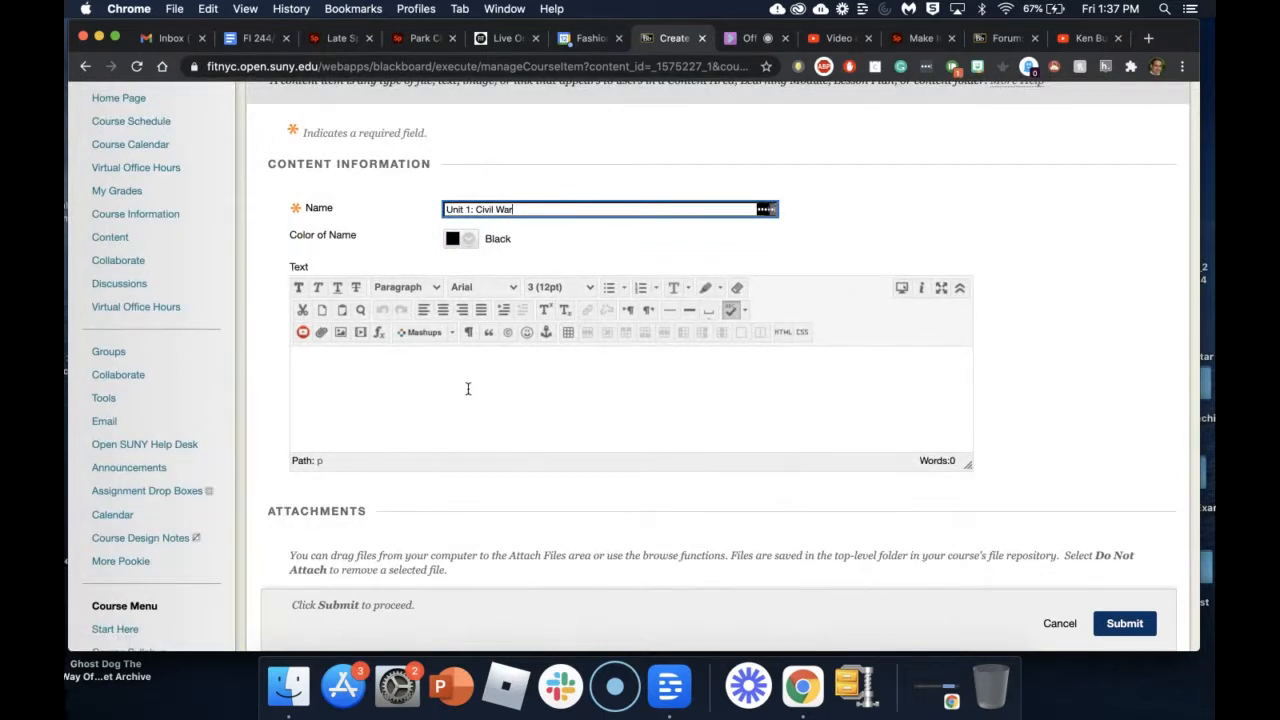
Step: Paste the Spark embed code into the item text's HTML source and apply it
{"action": "left_click", "coordinate": [782, 334]}
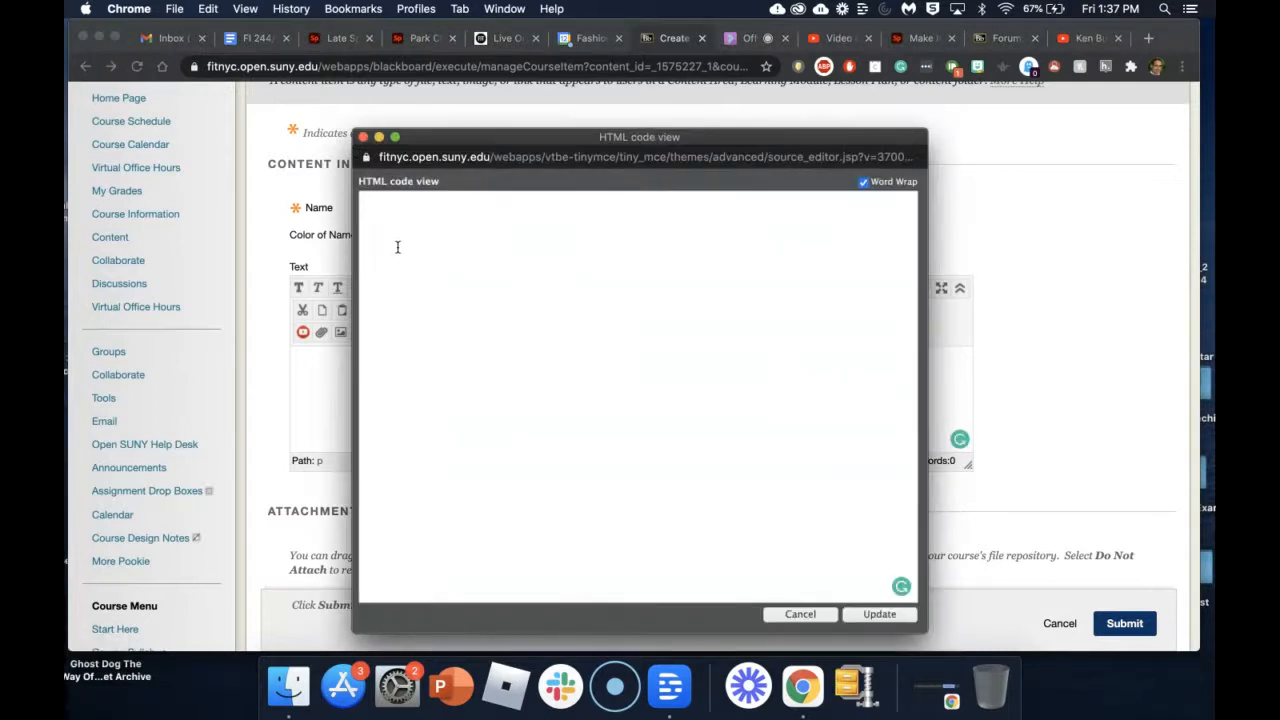
{"action": "key", "text": "super+v"}
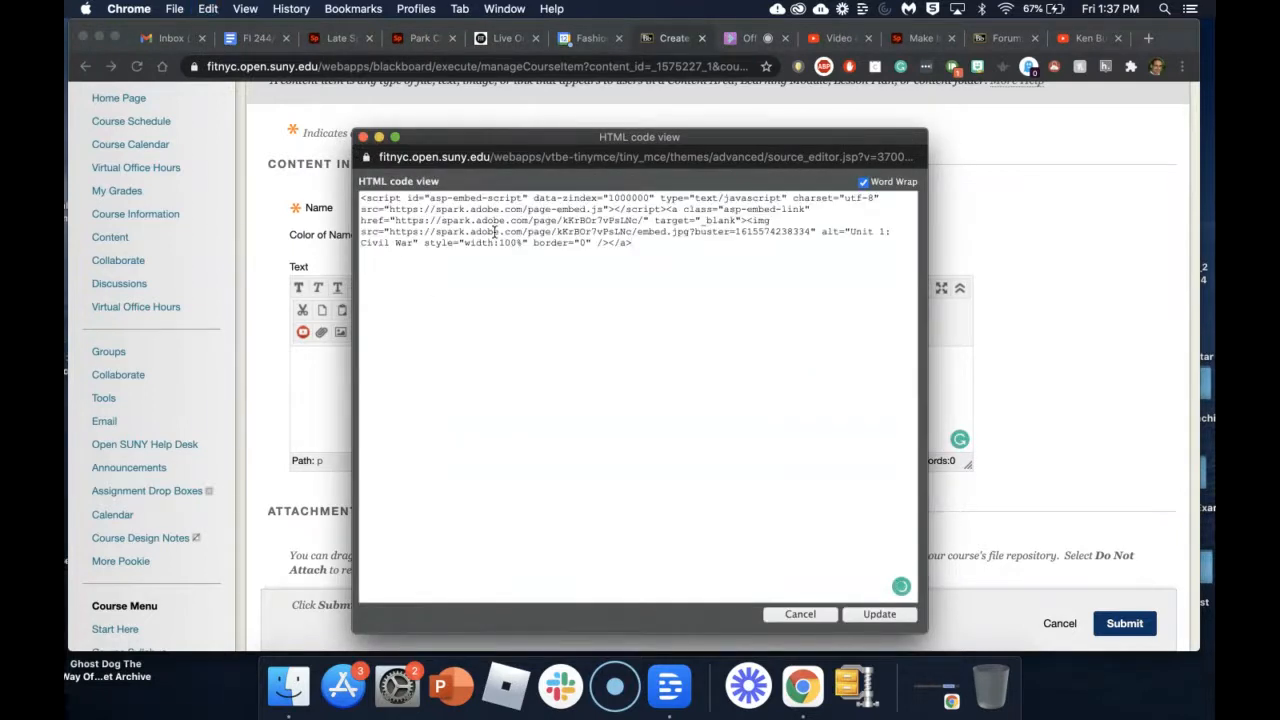
{"action": "left_click", "coordinate": [880, 615]}
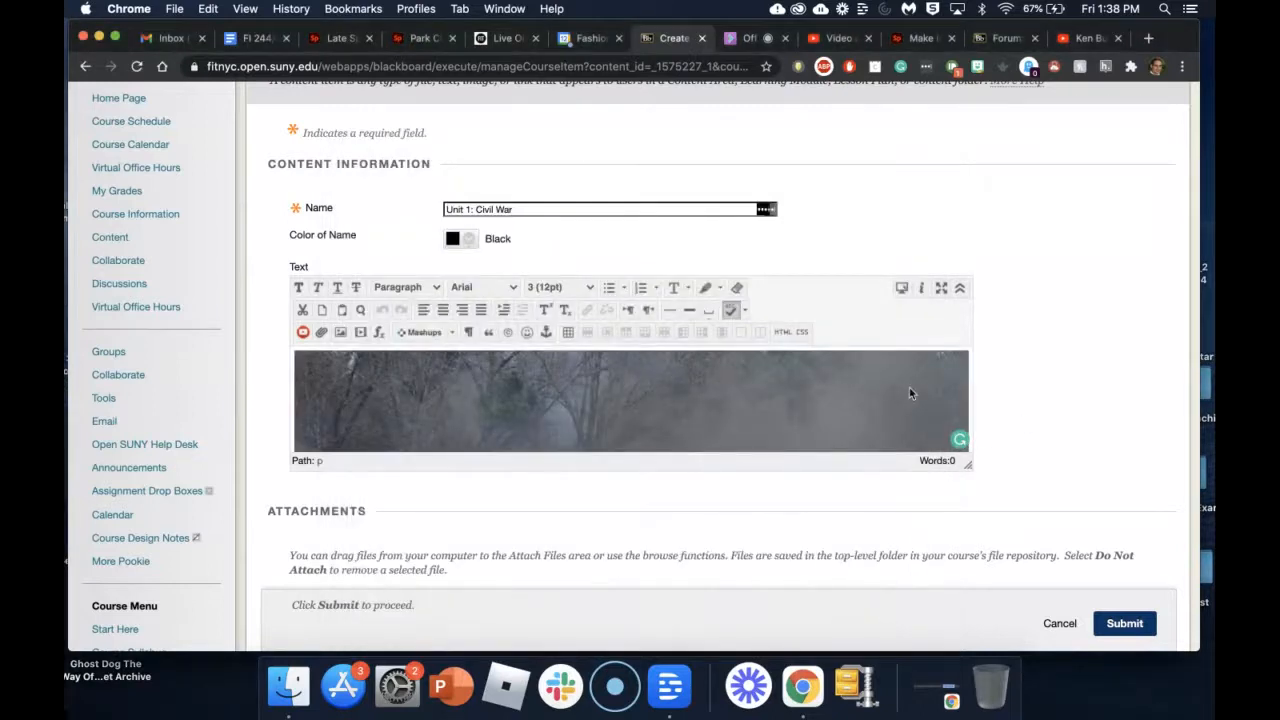
{"action": "scroll", "coordinate": [840, 390], "scroll_direction": "down", "scroll_amount": 2}
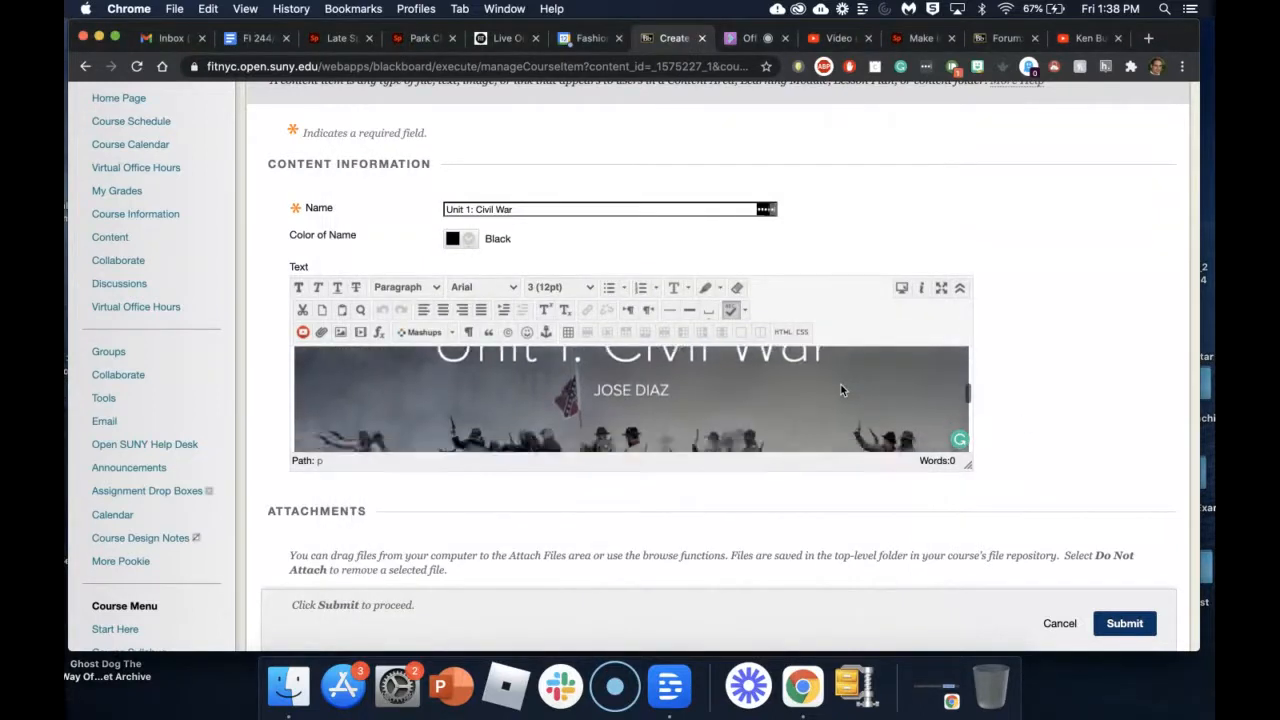
{"action": "scroll", "coordinate": [840, 390], "scroll_direction": "up", "scroll_amount": 2}
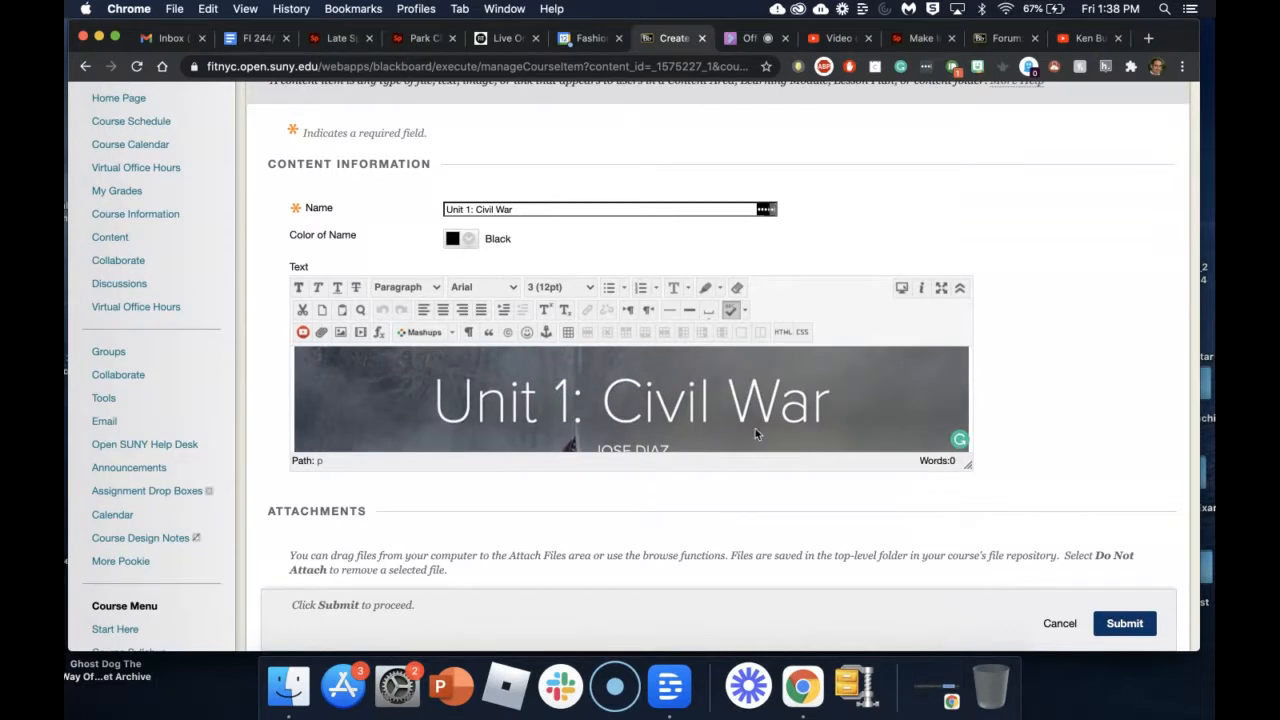
{"action": "scroll", "coordinate": [1052, 432], "scroll_direction": "down", "scroll_amount": 5}
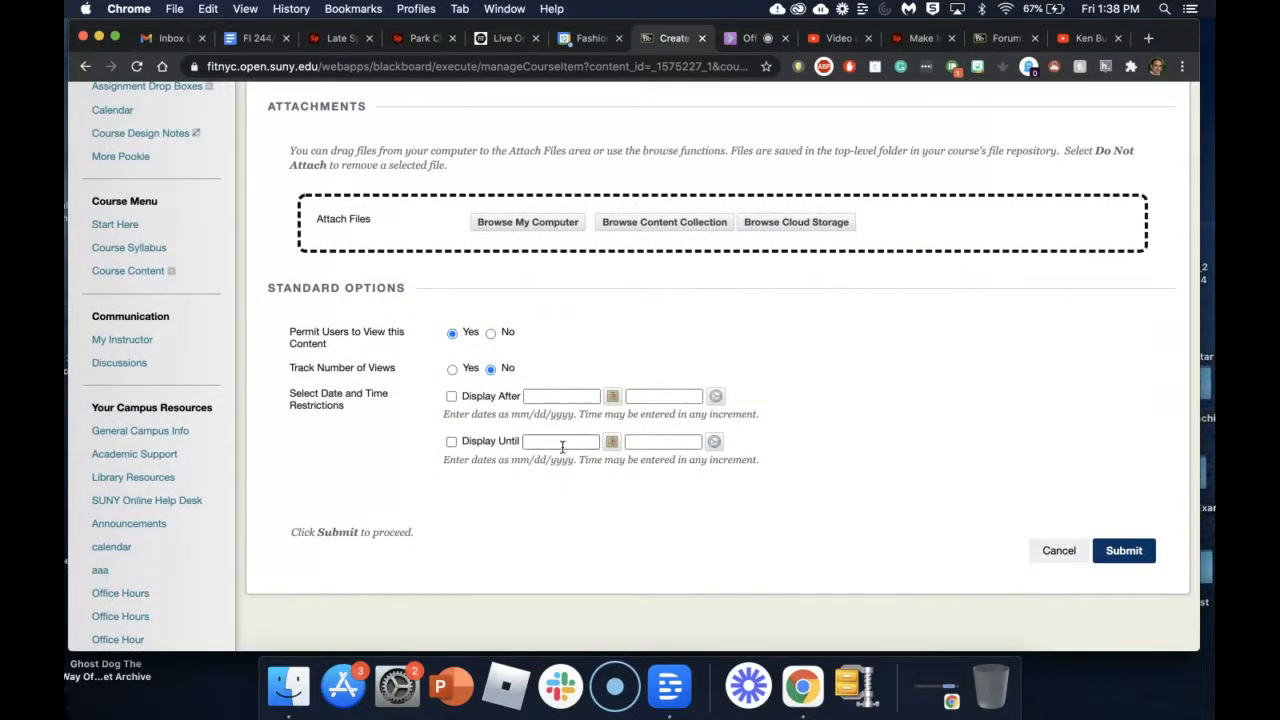
Step: Clear the Display After and Display Until date limits and submit the item
{"action": "left_click", "coordinate": [451, 441]}
{"action": "left_click", "coordinate": [451, 396]}
{"action": "left_click", "coordinate": [451, 396]}
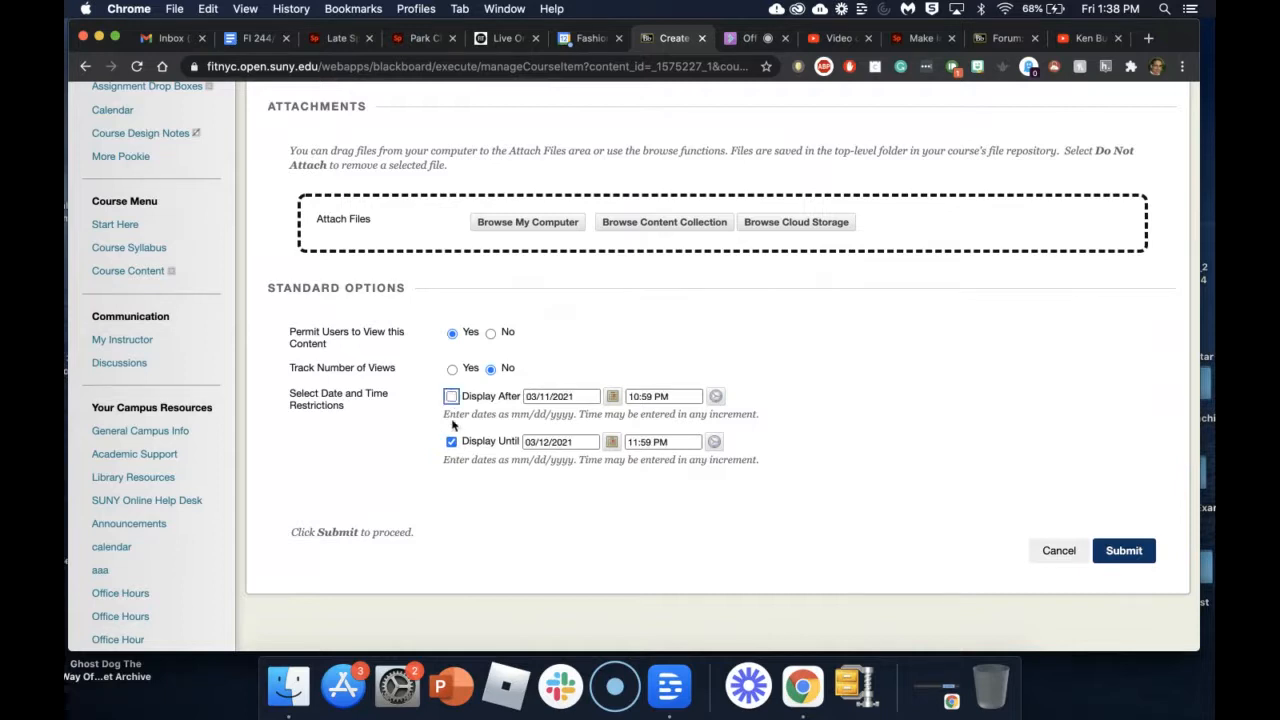
{"action": "left_click", "coordinate": [451, 441]}
{"action": "left_click", "coordinate": [1135, 553]}
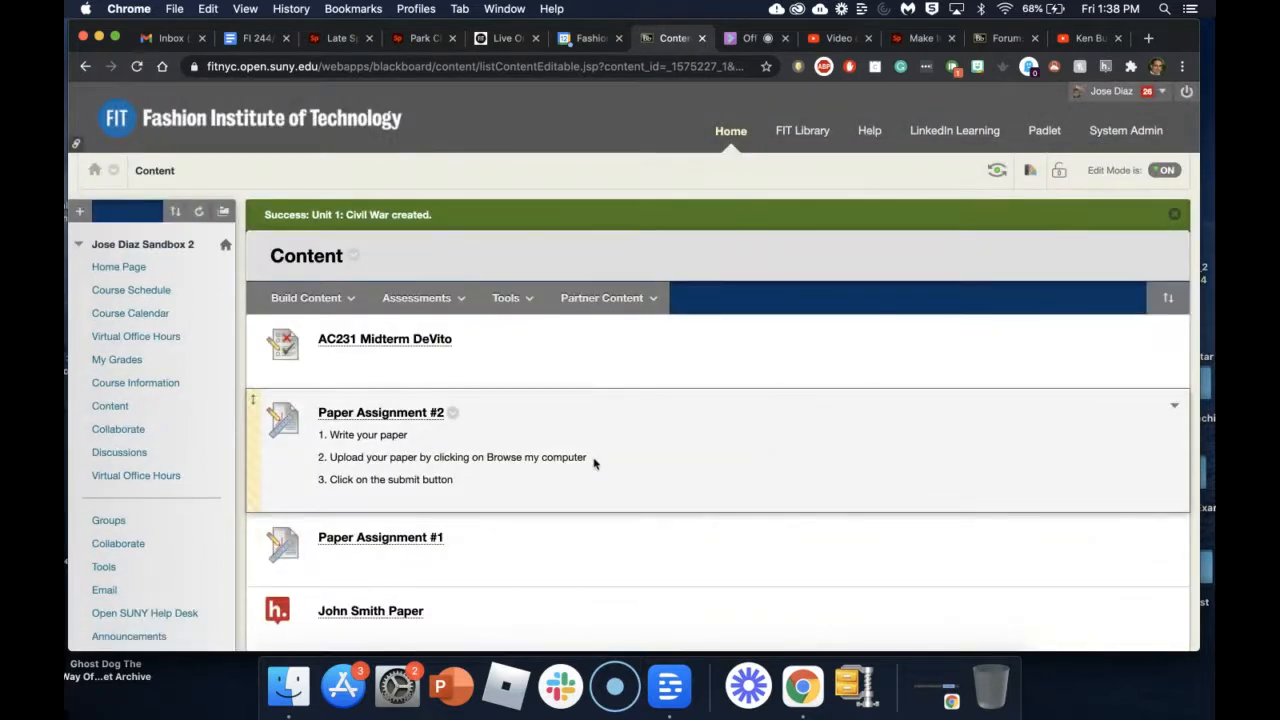
{"action": "scroll", "coordinate": [593, 463], "scroll_direction": "down", "scroll_amount": 20}
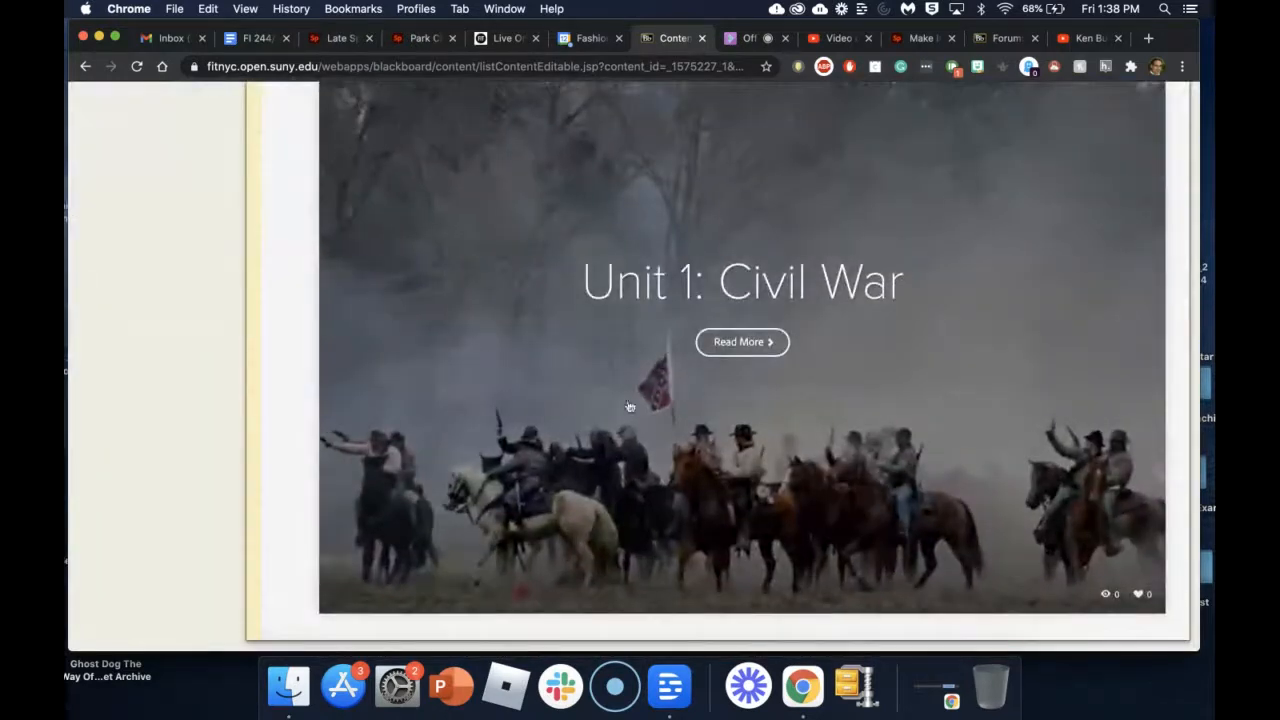
{"action": "scroll", "coordinate": [506, 380], "scroll_direction": "up", "scroll_amount": 2}
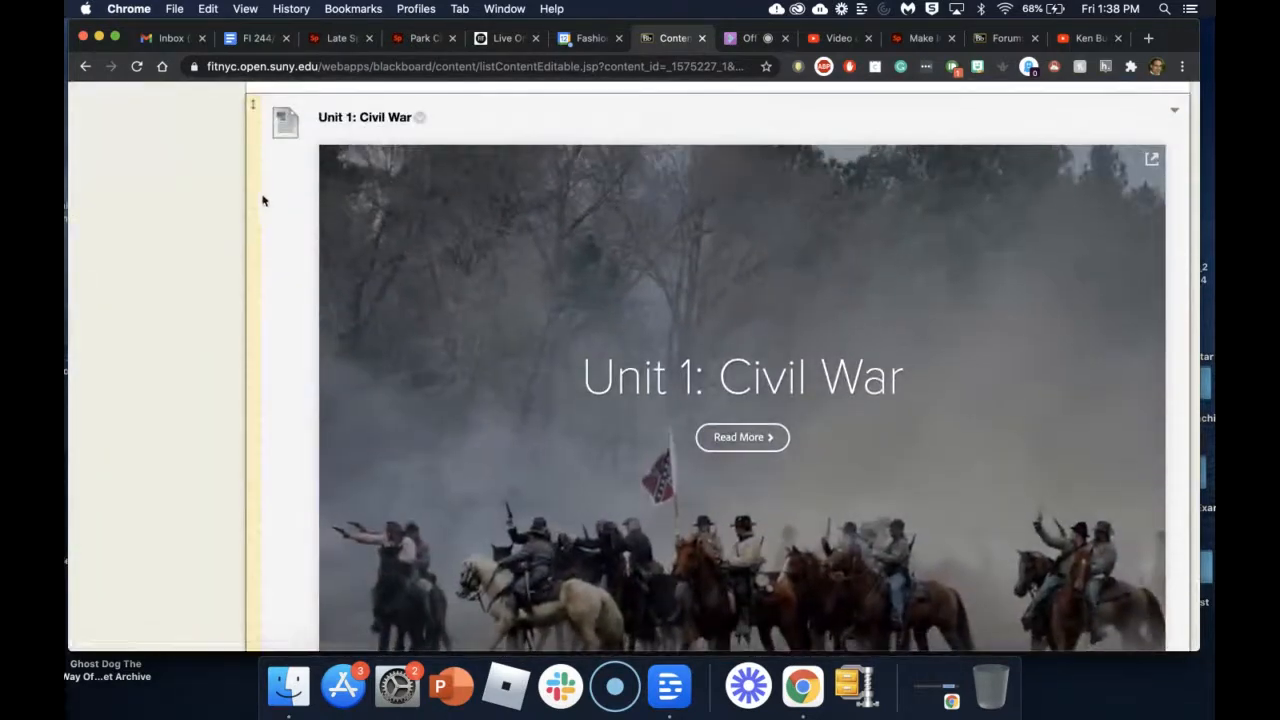
{"action": "scroll", "coordinate": [251, 154], "scroll_direction": "up", "scroll_amount": 6}
{"action": "scroll", "coordinate": [251, 154], "scroll_direction": "up", "scroll_amount": 10}
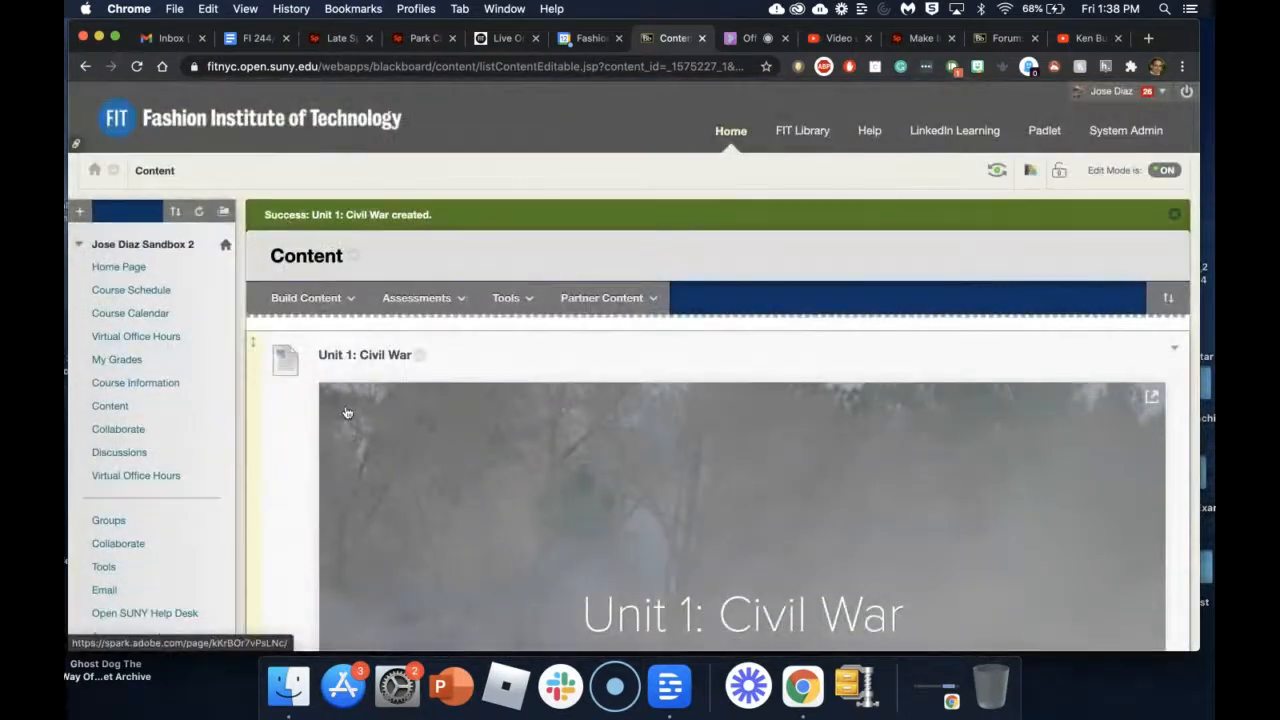
{"action": "left_click", "coordinate": [367, 388]}
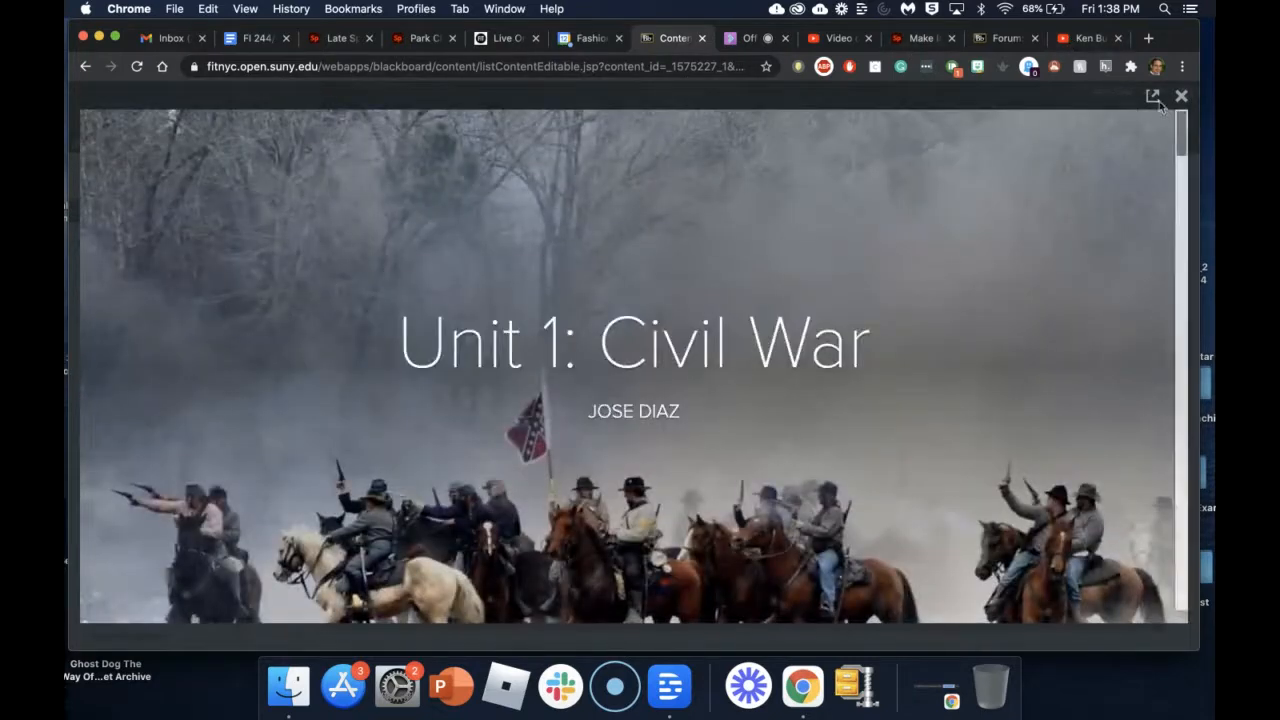
{"action": "left_click", "coordinate": [1181, 95]}
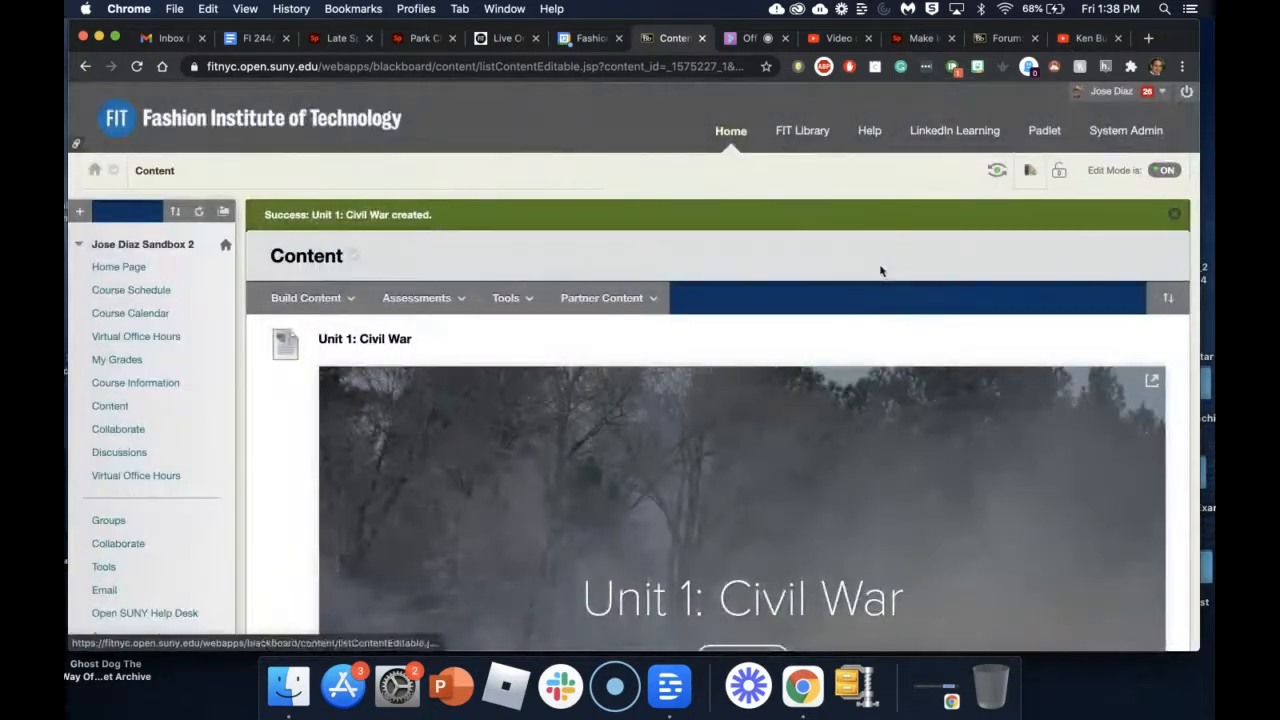
{"action": "scroll", "coordinate": [540, 365], "scroll_direction": "down", "scroll_amount": 2}
{"action": "scroll", "coordinate": [540, 365], "scroll_direction": "down", "scroll_amount": 5}
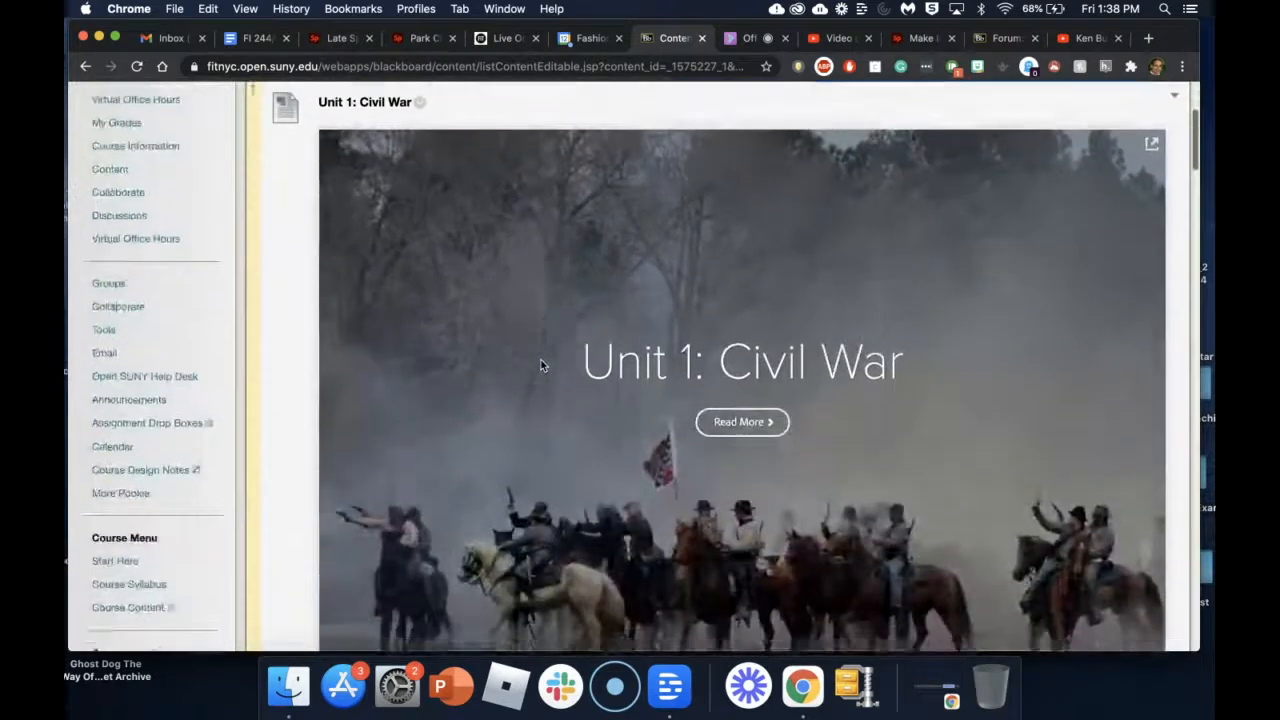
{"action": "scroll", "coordinate": [540, 365], "scroll_direction": "up", "scroll_amount": 2}
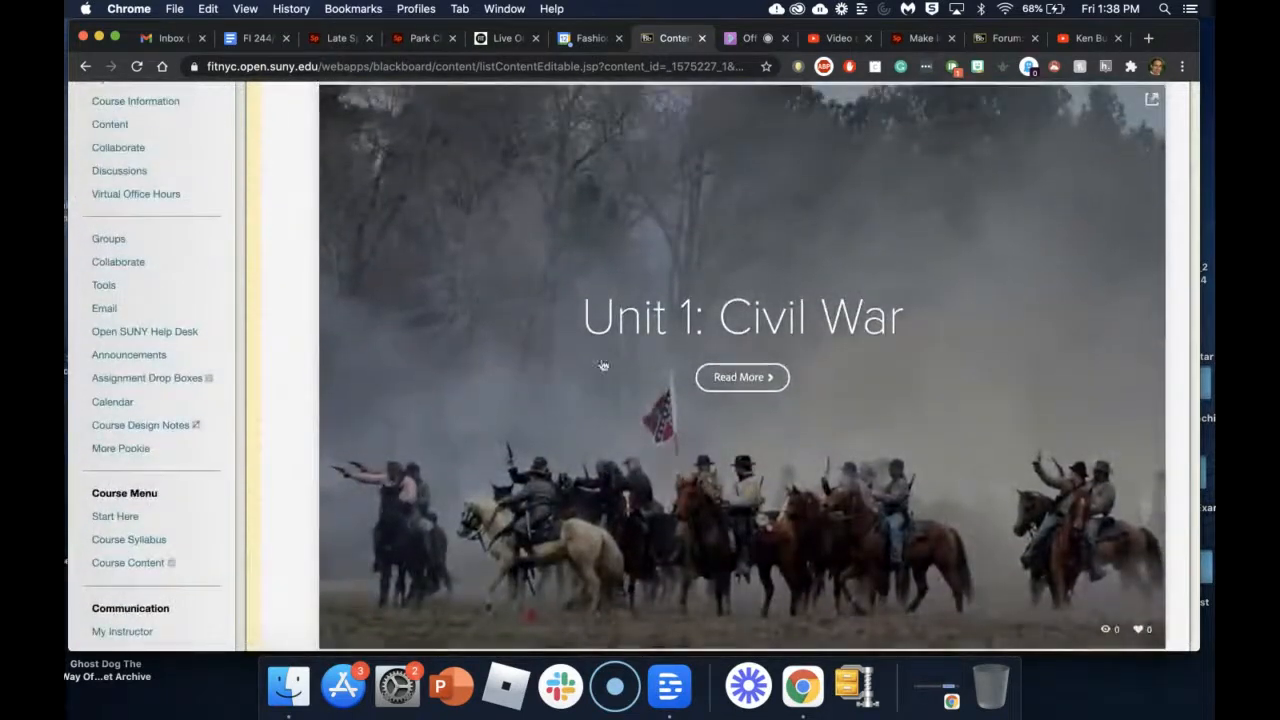
{"action": "scroll", "coordinate": [768, 458], "scroll_direction": "down", "scroll_amount": 2}
{"action": "scroll", "coordinate": [763, 465], "scroll_direction": "up", "scroll_amount": 1}
{"action": "scroll", "coordinate": [763, 465], "scroll_direction": "up", "scroll_amount": 1}
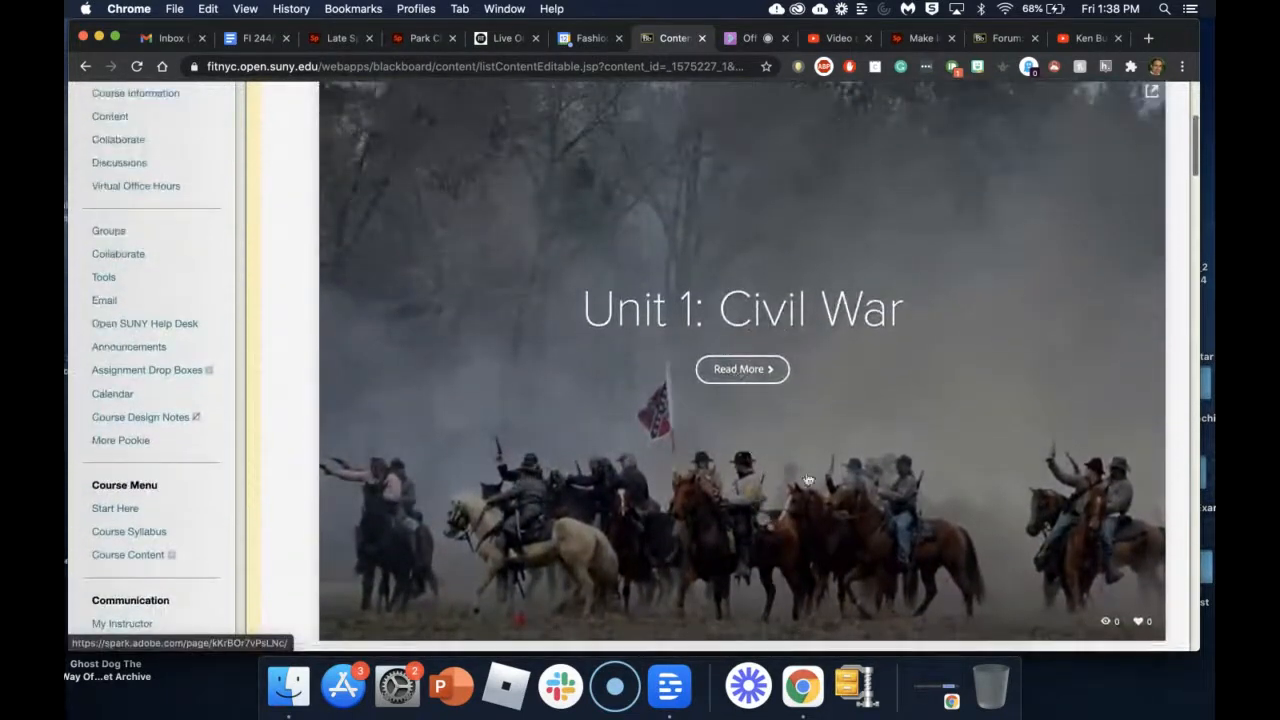
{"action": "scroll", "coordinate": [725, 420], "scroll_direction": "down", "scroll_amount": 4}
{"action": "scroll", "coordinate": [731, 404], "scroll_direction": "down", "scroll_amount": 4}
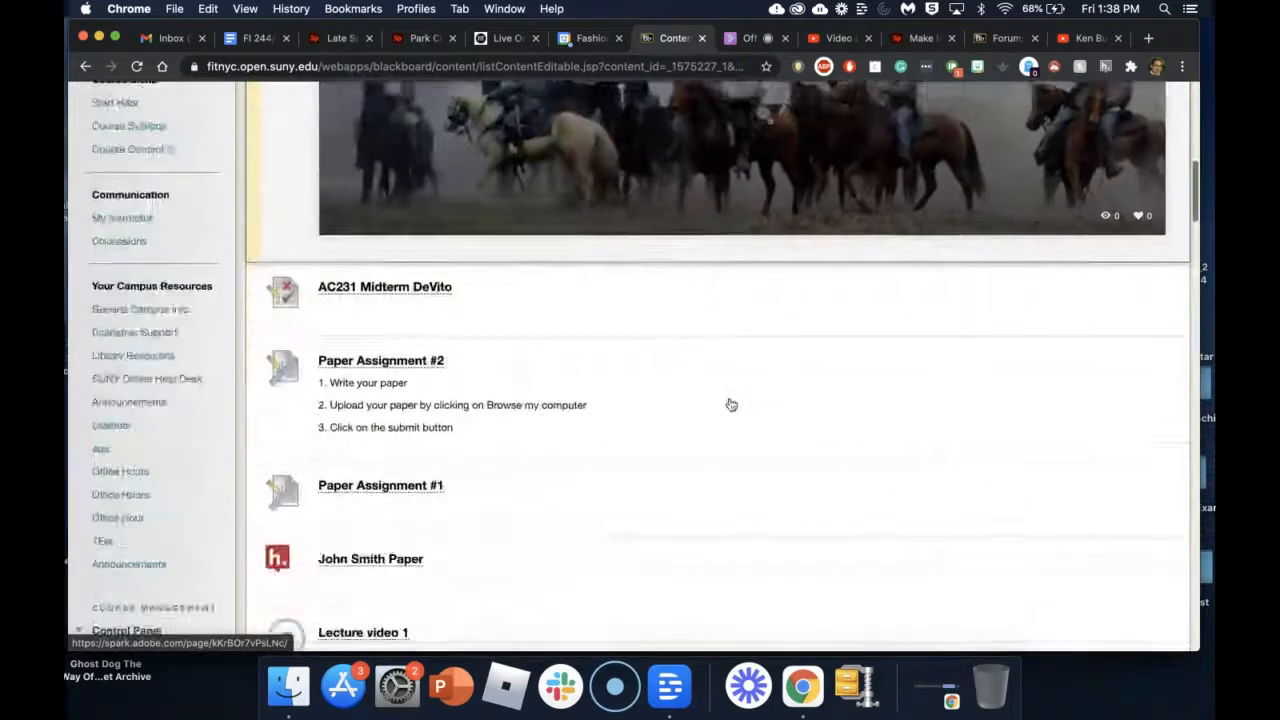
{"action": "scroll", "coordinate": [731, 404], "scroll_direction": "up", "scroll_amount": 8}
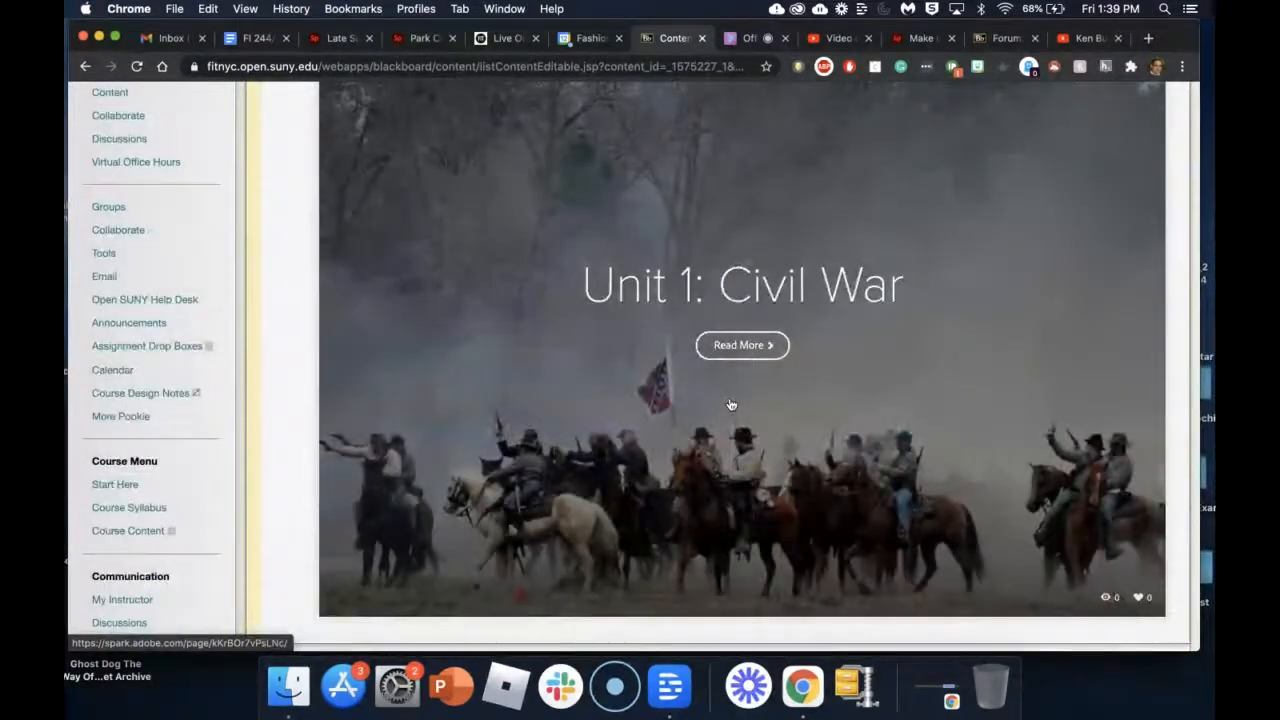
{"action": "scroll", "coordinate": [731, 402], "scroll_direction": "up", "scroll_amount": 3}
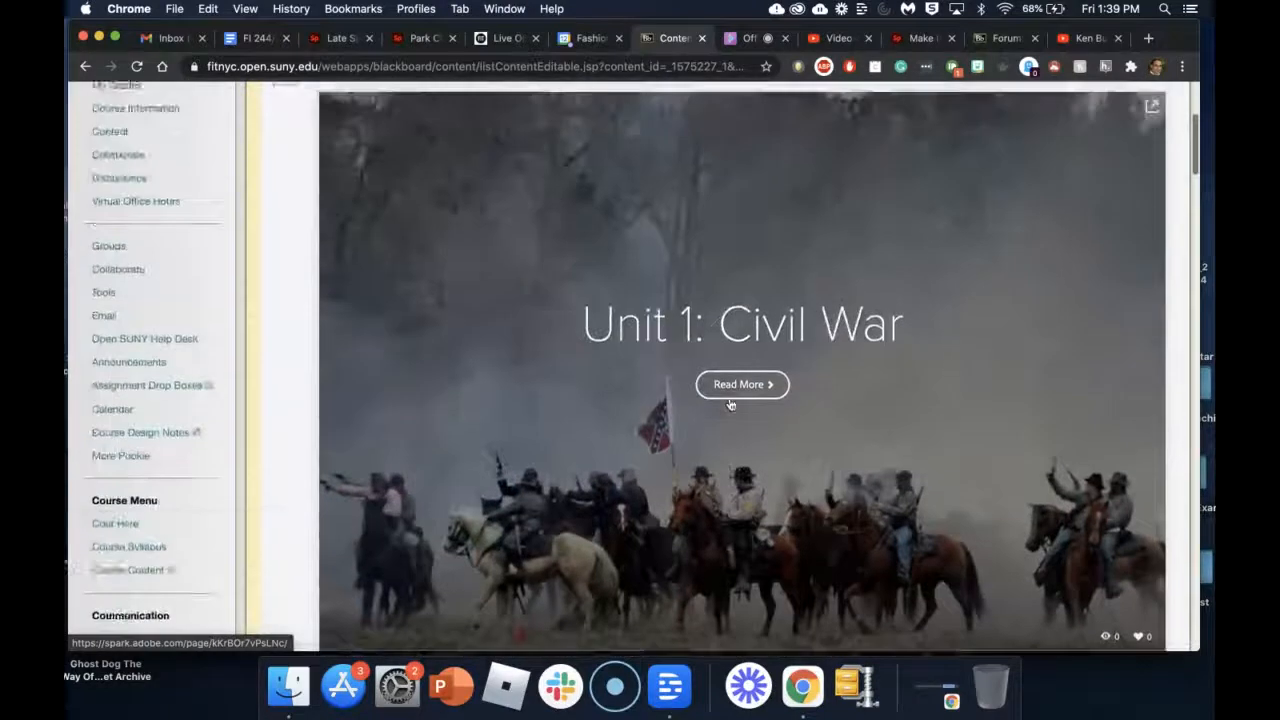
{"action": "scroll", "coordinate": [723, 334], "scroll_direction": "down", "scroll_amount": 2}
{"action": "scroll", "coordinate": [696, 457], "scroll_direction": "down", "scroll_amount": 4}
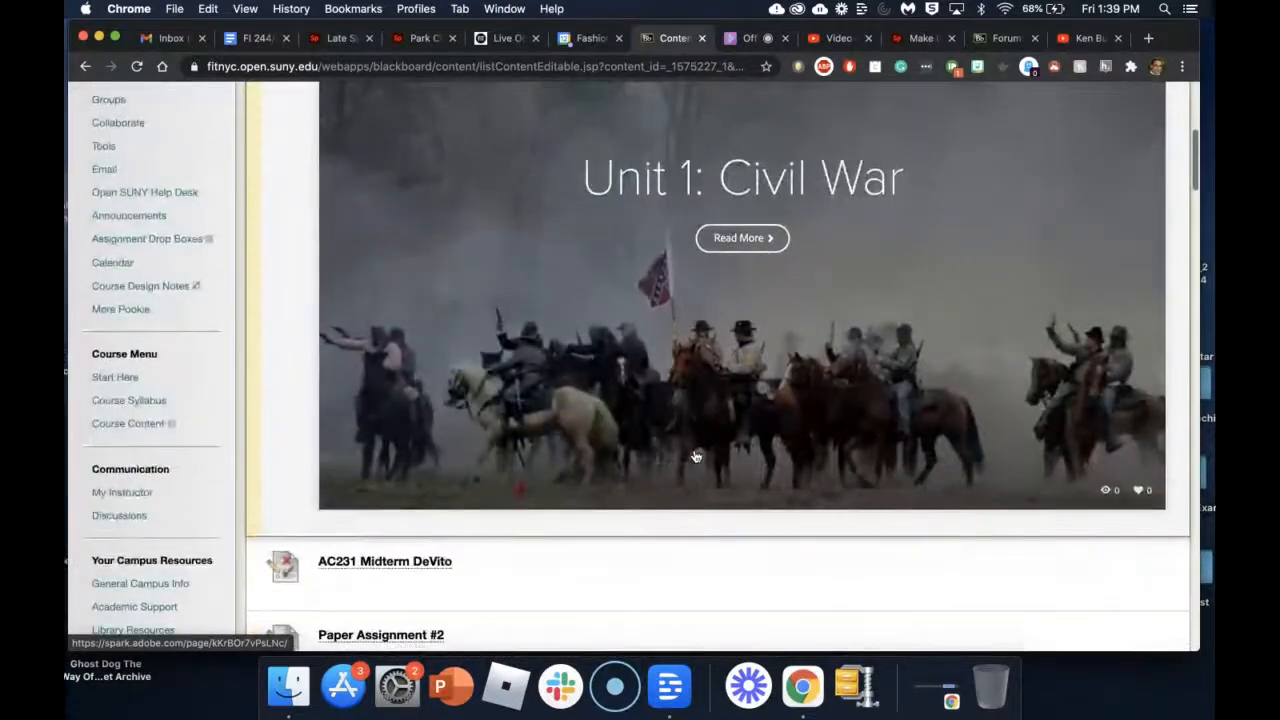
{"action": "scroll", "coordinate": [700, 450], "scroll_direction": "up", "scroll_amount": 3}
{"action": "scroll", "coordinate": [714, 320], "scroll_direction": "up", "scroll_amount": 2}
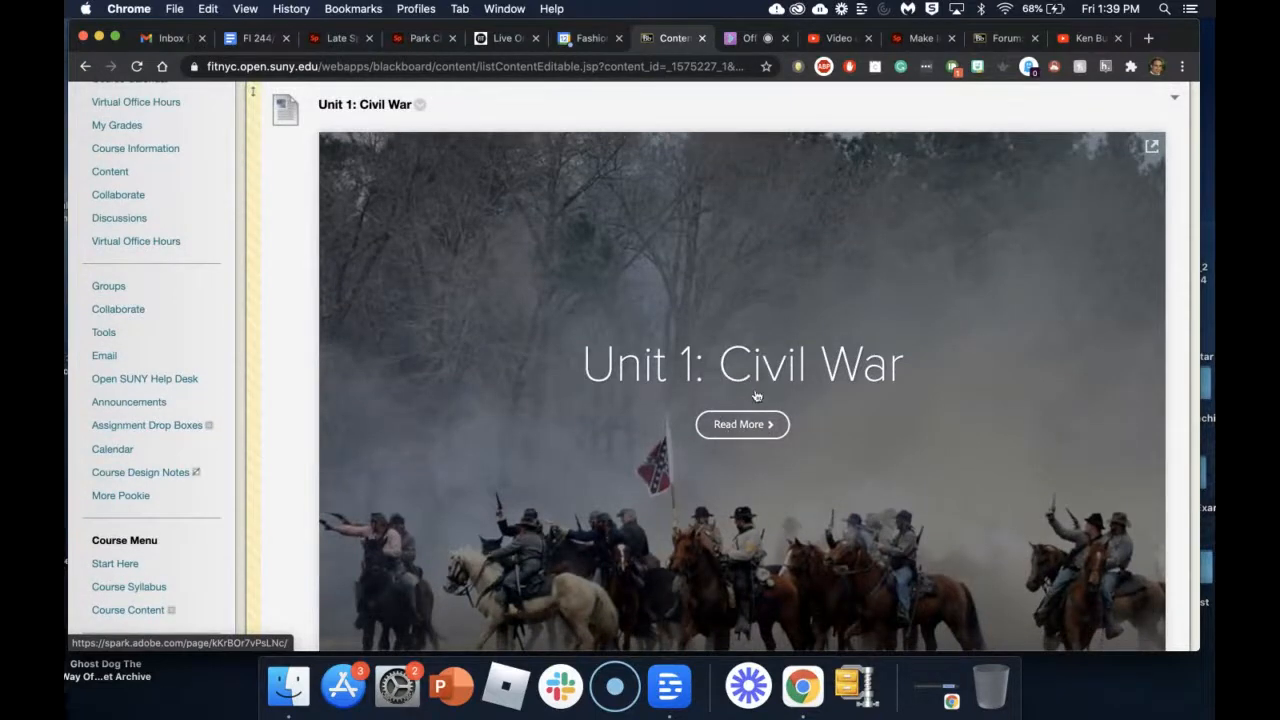
{"action": "left_click", "coordinate": [751, 407]}
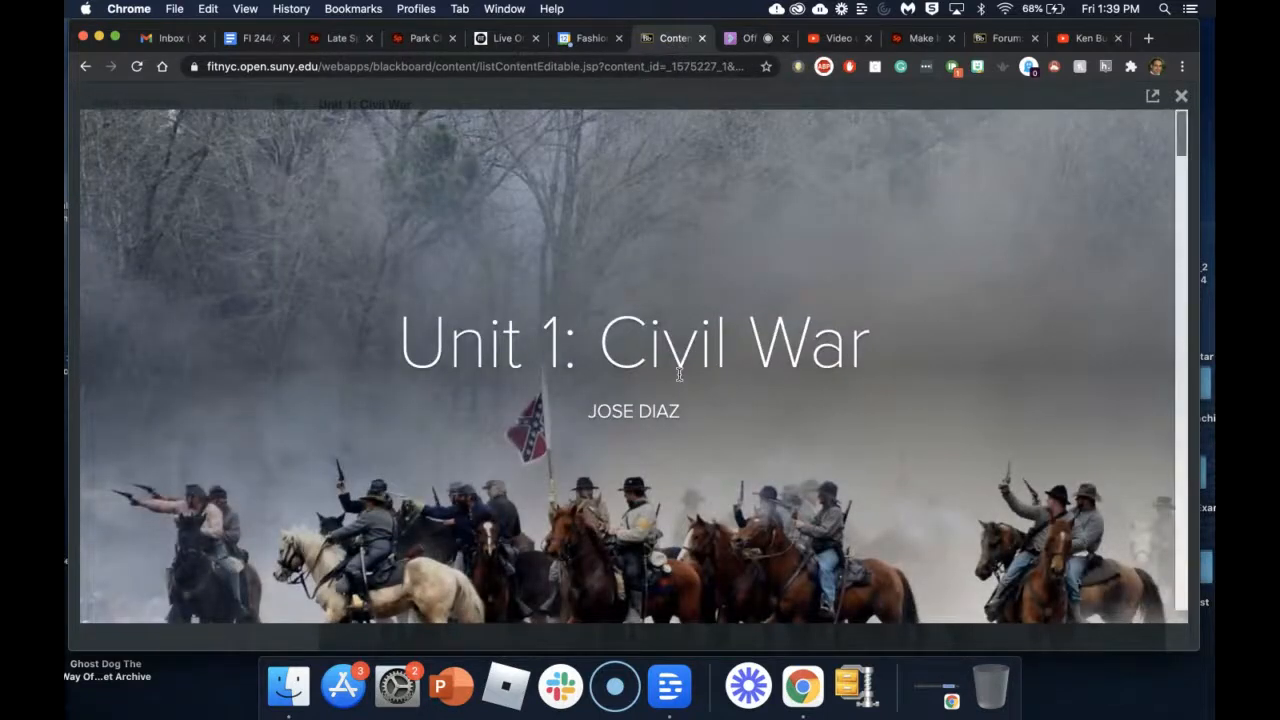
{"action": "scroll", "coordinate": [679, 374], "scroll_direction": "down", "scroll_amount": 5}
{"action": "scroll", "coordinate": [679, 374], "scroll_direction": "down", "scroll_amount": 10}
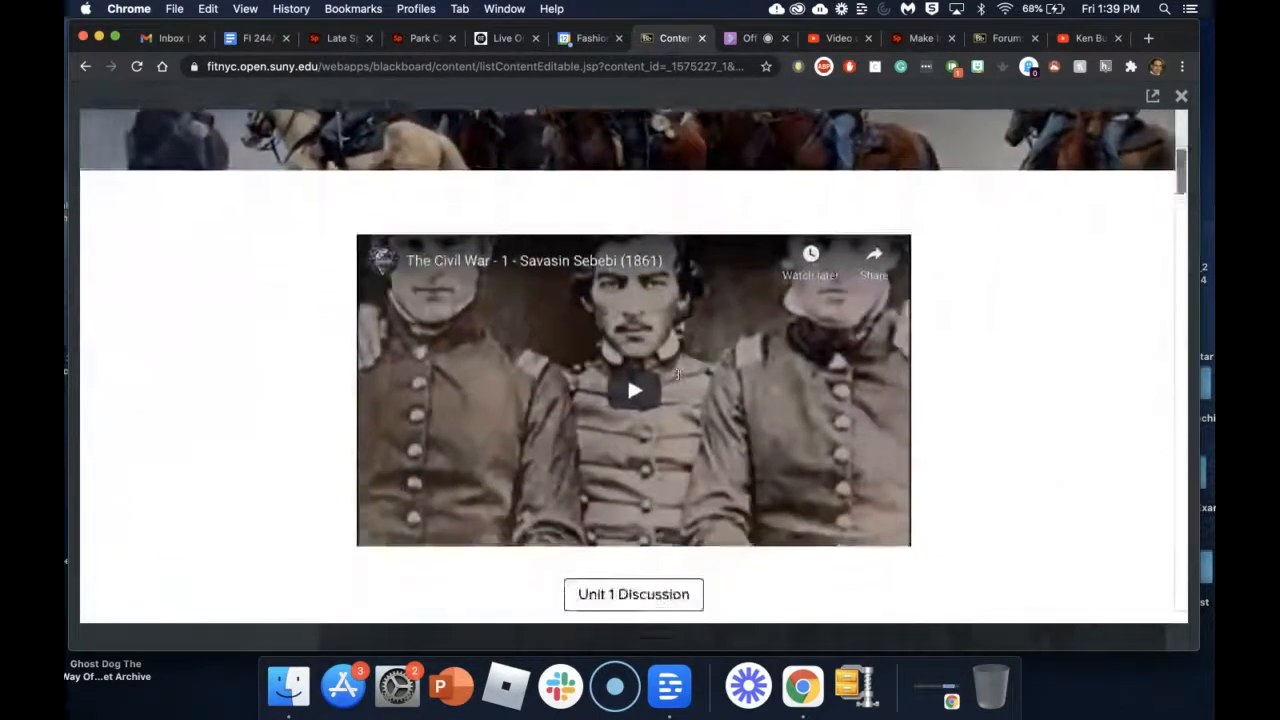
{"action": "scroll", "coordinate": [679, 374], "scroll_direction": "down", "scroll_amount": 10}
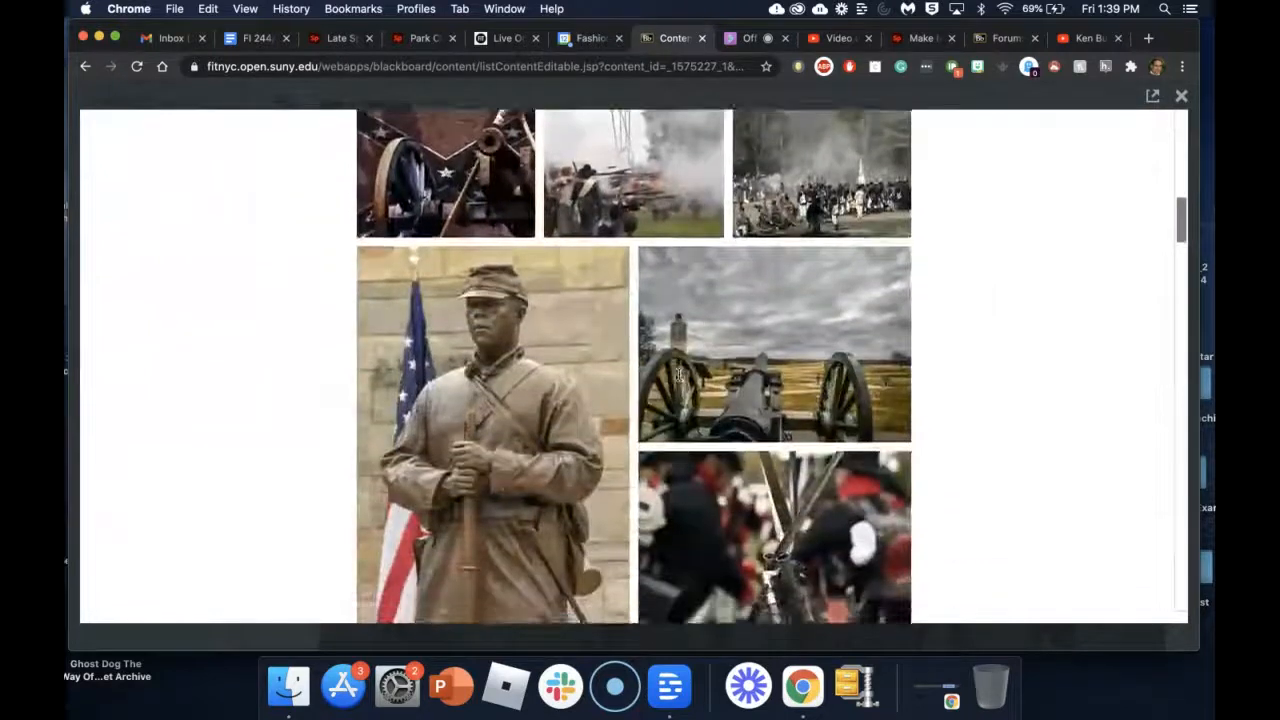
{"action": "scroll", "coordinate": [679, 374], "scroll_direction": "down", "scroll_amount": 8}
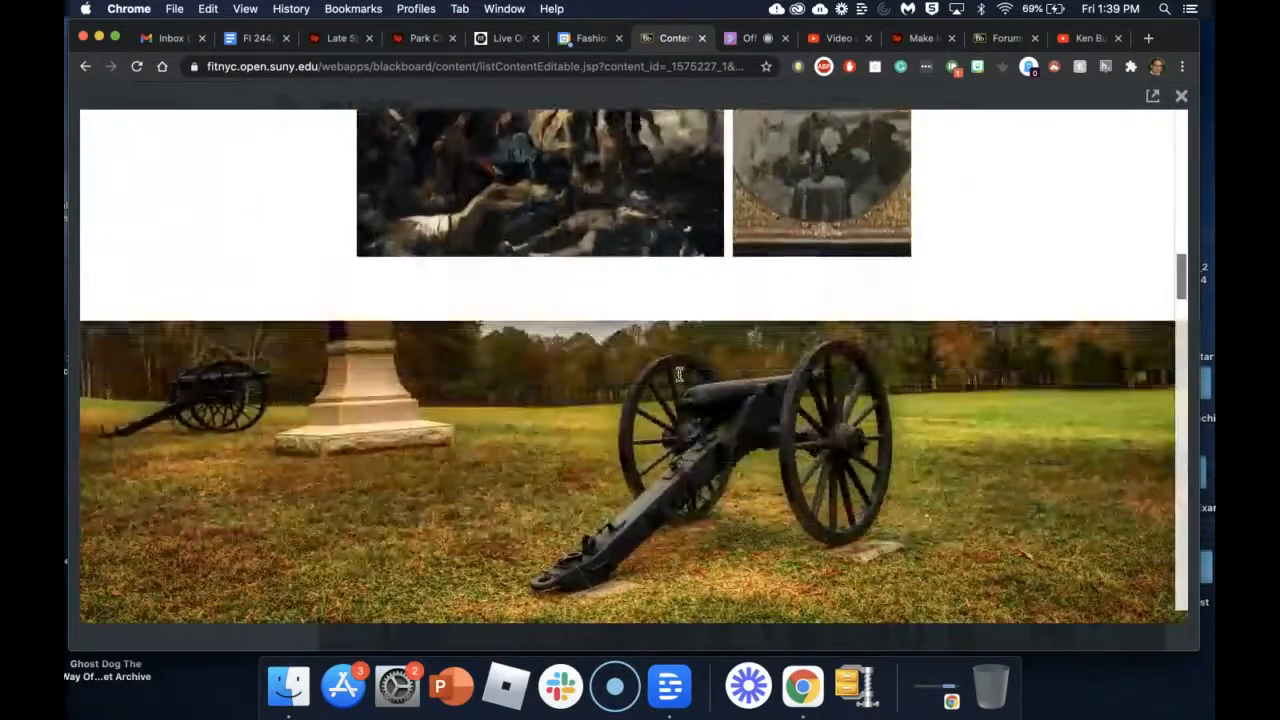
{"action": "scroll", "coordinate": [679, 374], "scroll_direction": "down", "scroll_amount": 10}
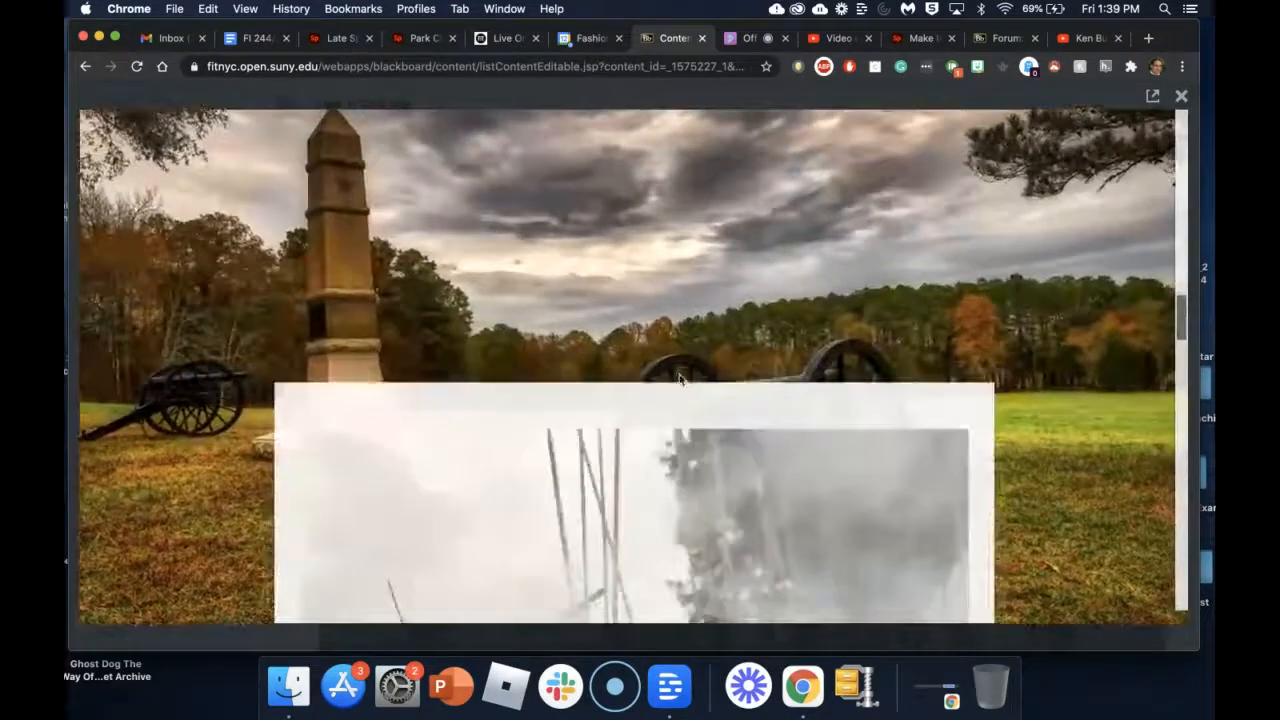
{"action": "scroll", "coordinate": [679, 377], "scroll_direction": "down", "scroll_amount": 10}
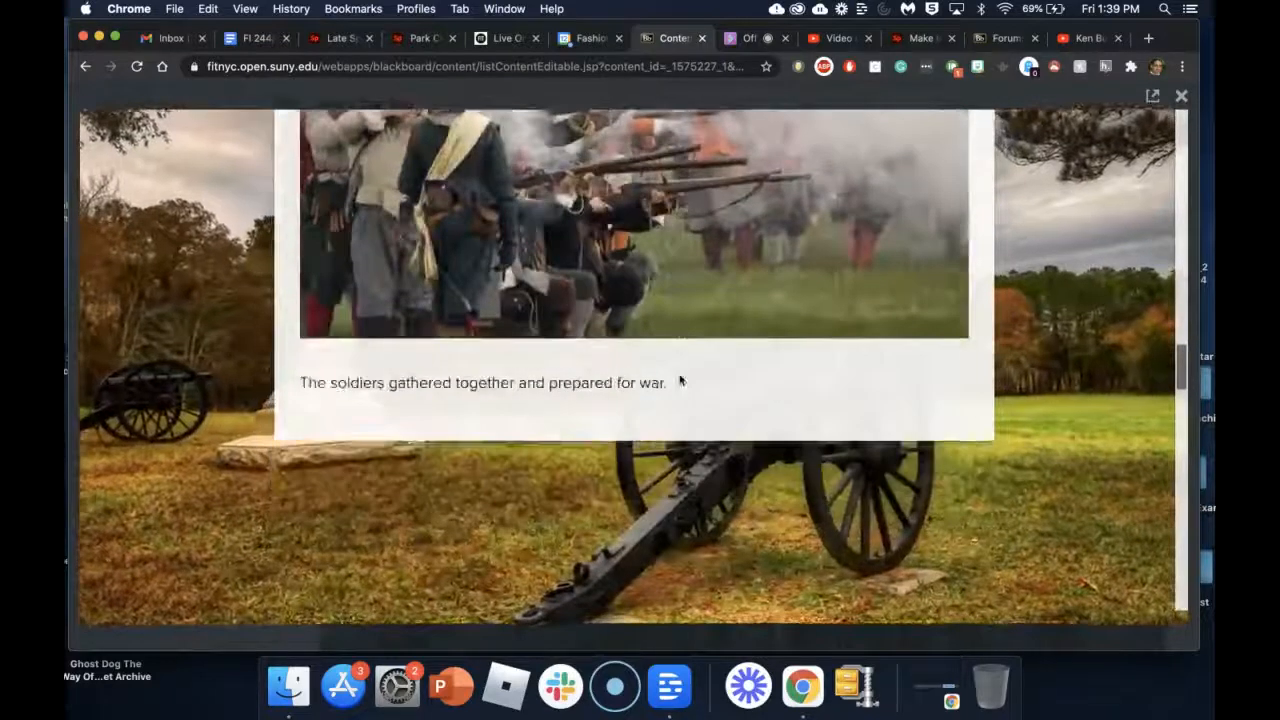
{"action": "scroll", "coordinate": [679, 374], "scroll_direction": "down", "scroll_amount": 10}
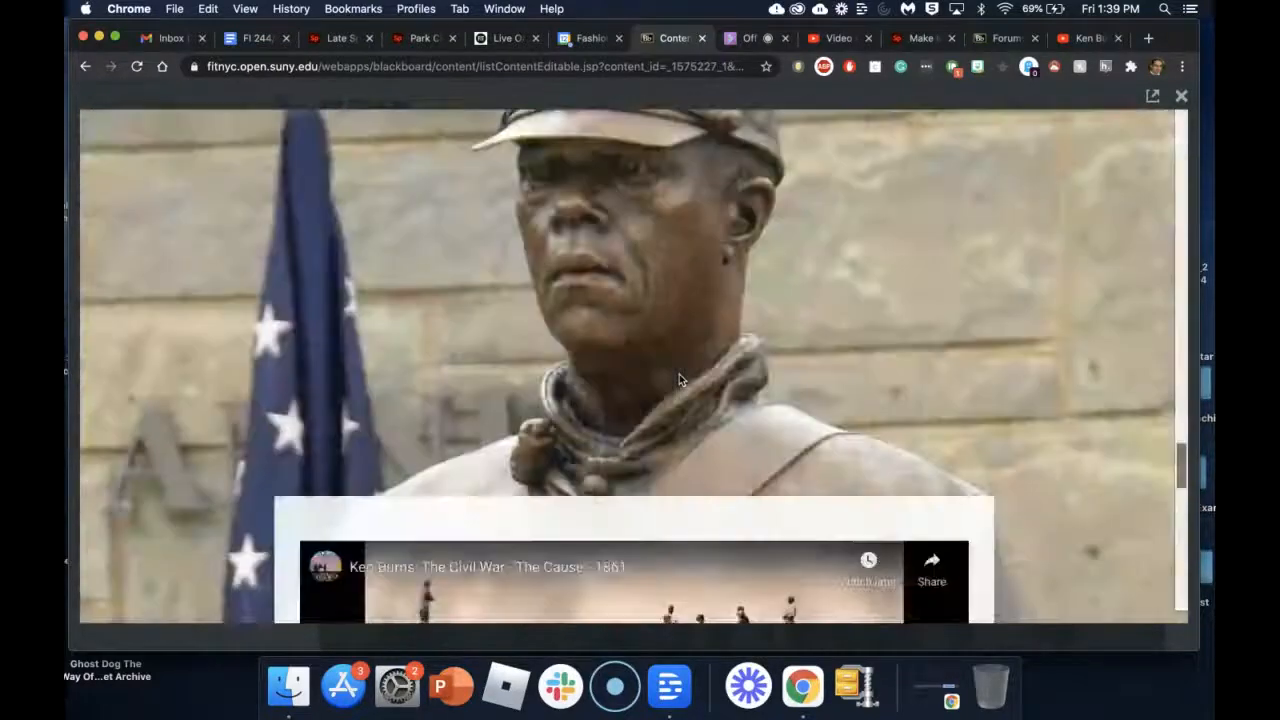
{"action": "scroll", "coordinate": [679, 374], "scroll_direction": "down", "scroll_amount": 10}
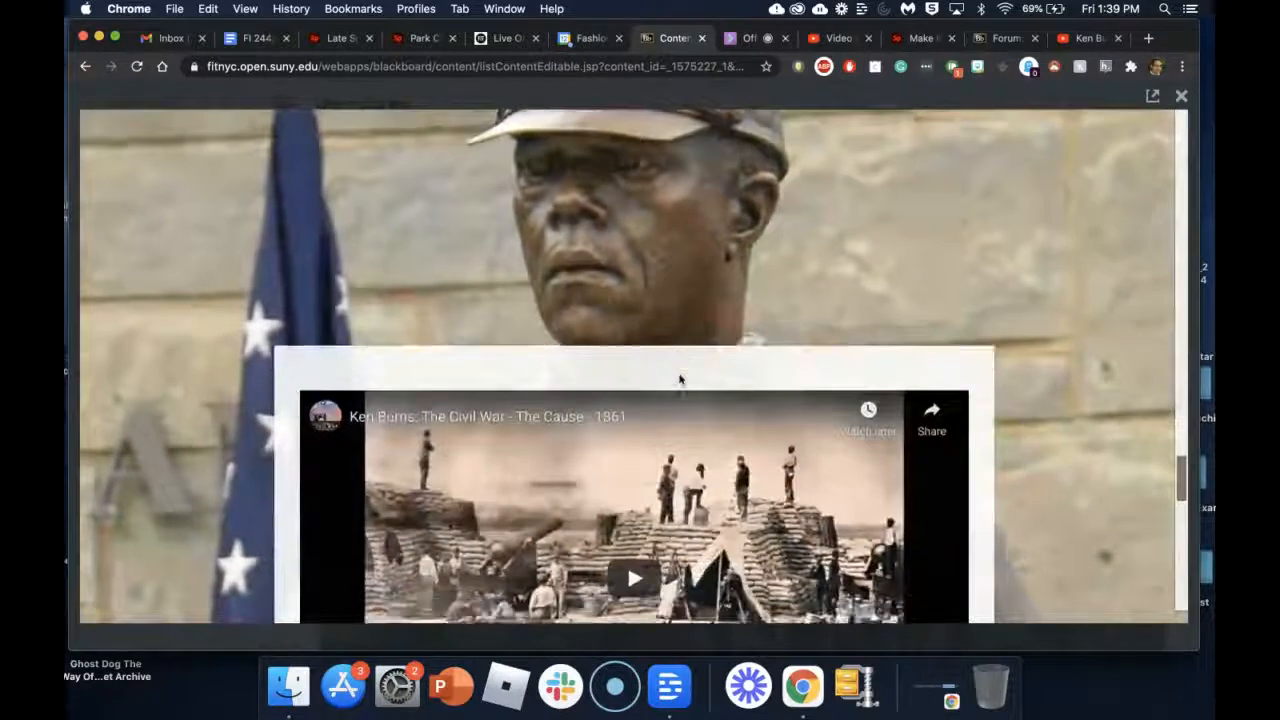
{"action": "scroll", "coordinate": [679, 379], "scroll_direction": "down", "scroll_amount": 10}
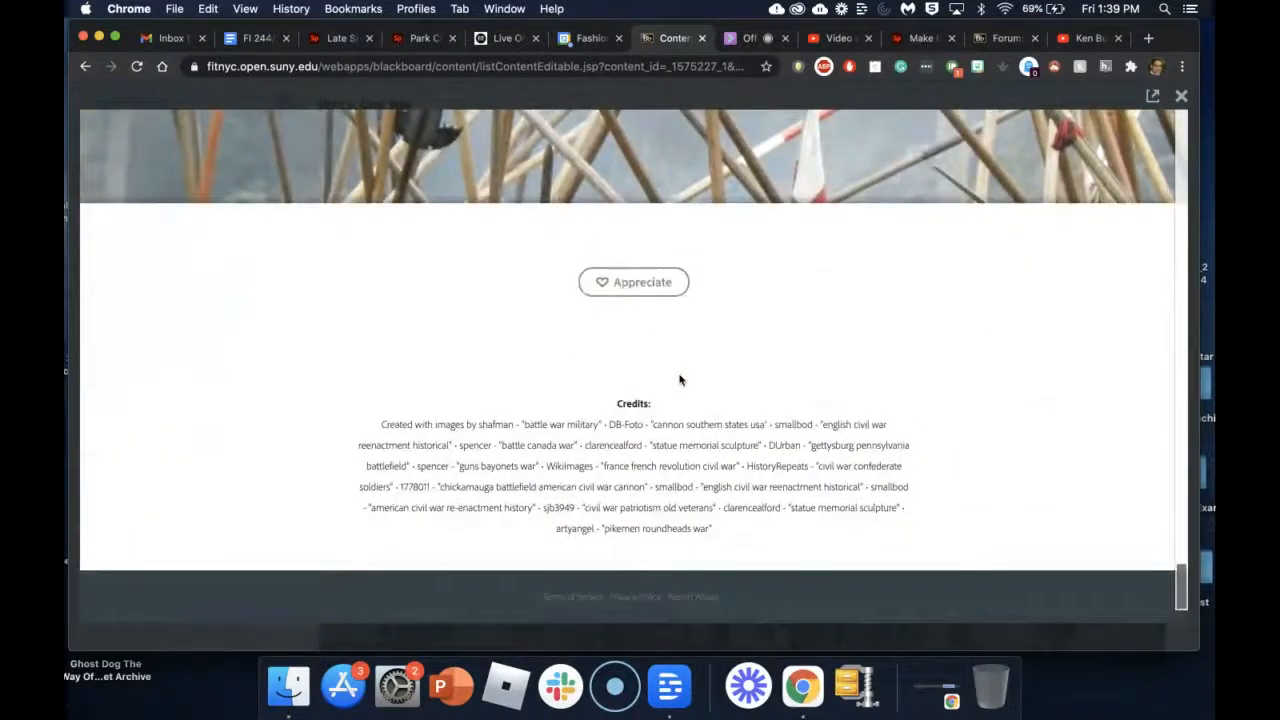
{"action": "scroll", "coordinate": [679, 379], "scroll_direction": "up", "scroll_amount": 20}
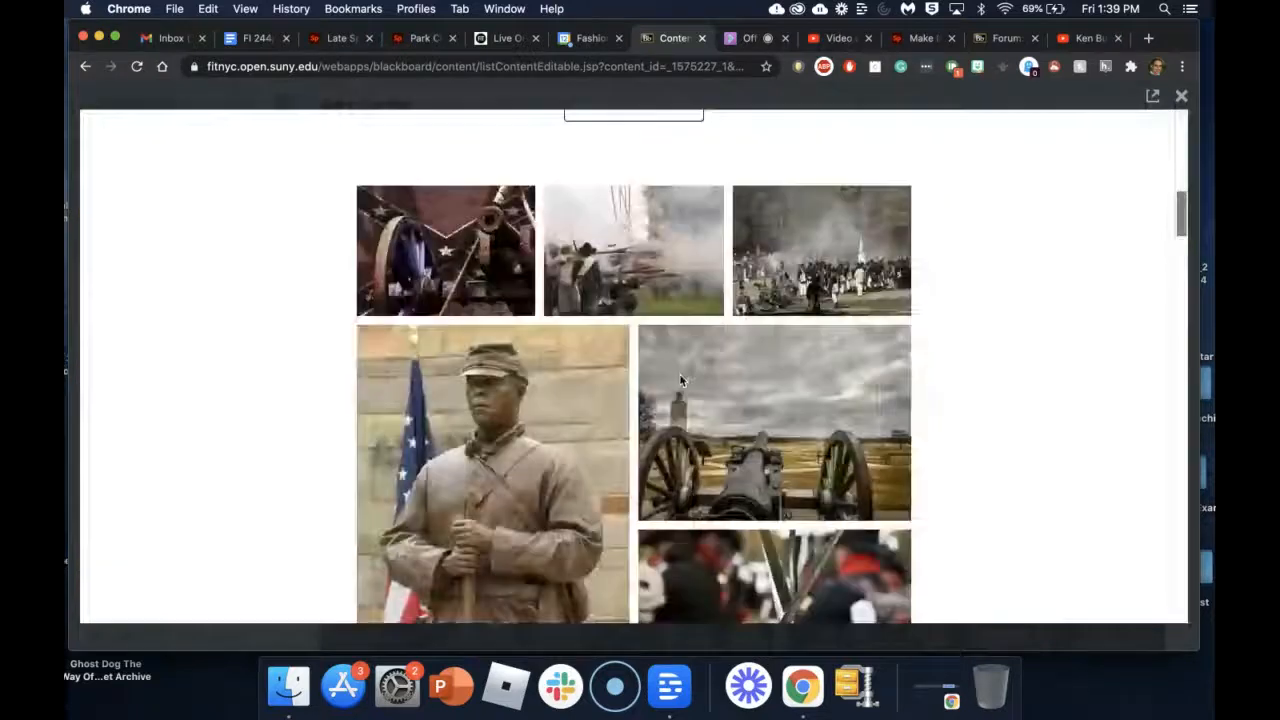
{"action": "scroll", "coordinate": [680, 380], "scroll_direction": "up", "scroll_amount": 5}
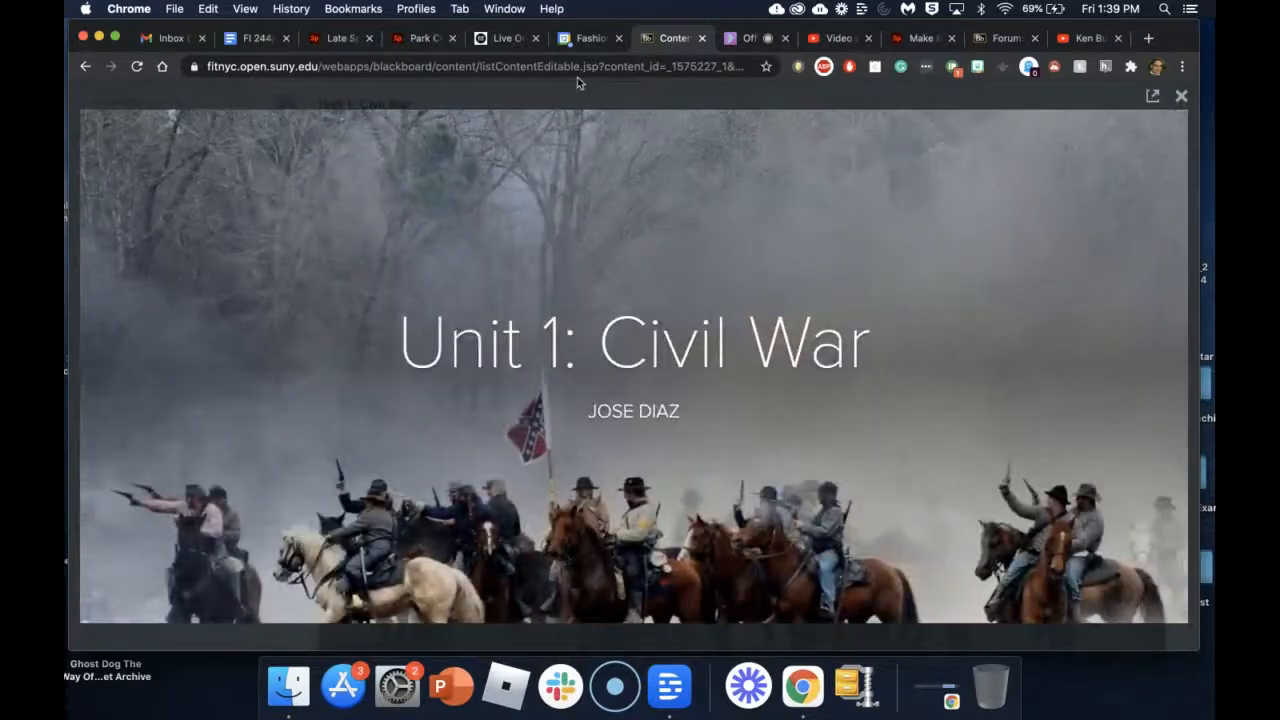
{"action": "left_click", "coordinate": [1181, 98]}
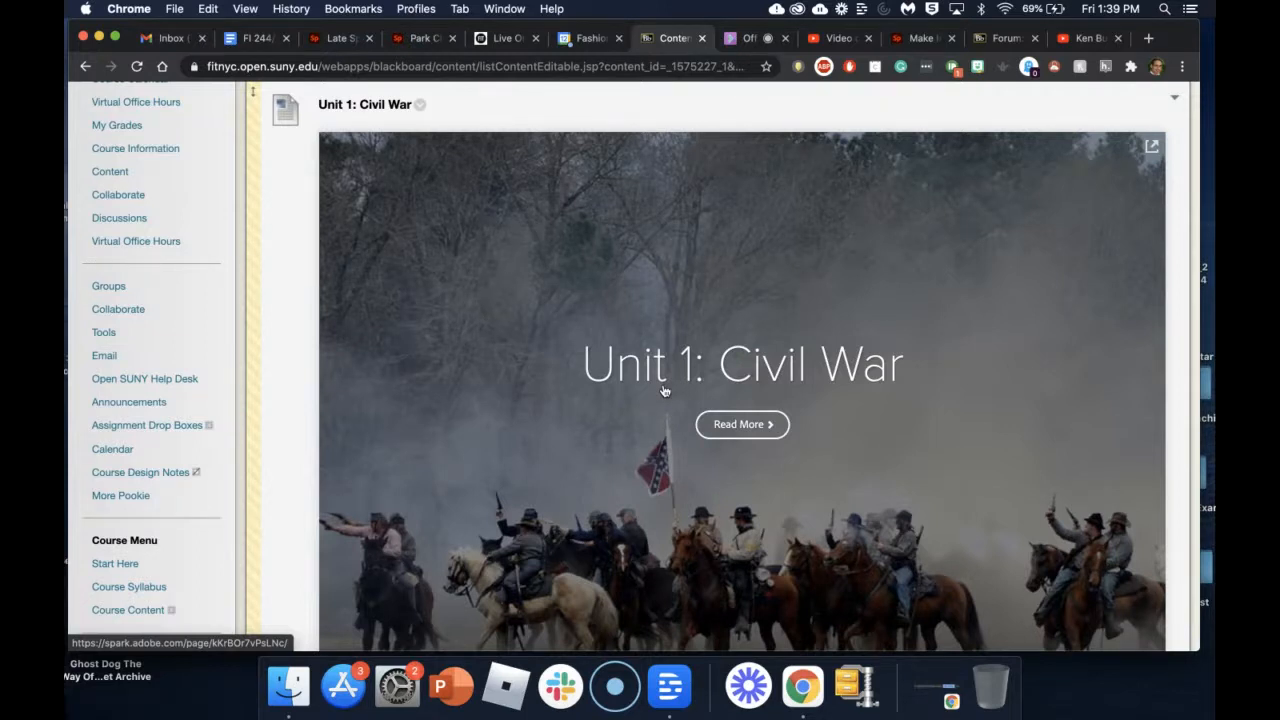
{"action": "scroll", "coordinate": [900, 381], "scroll_direction": "down", "scroll_amount": 4}
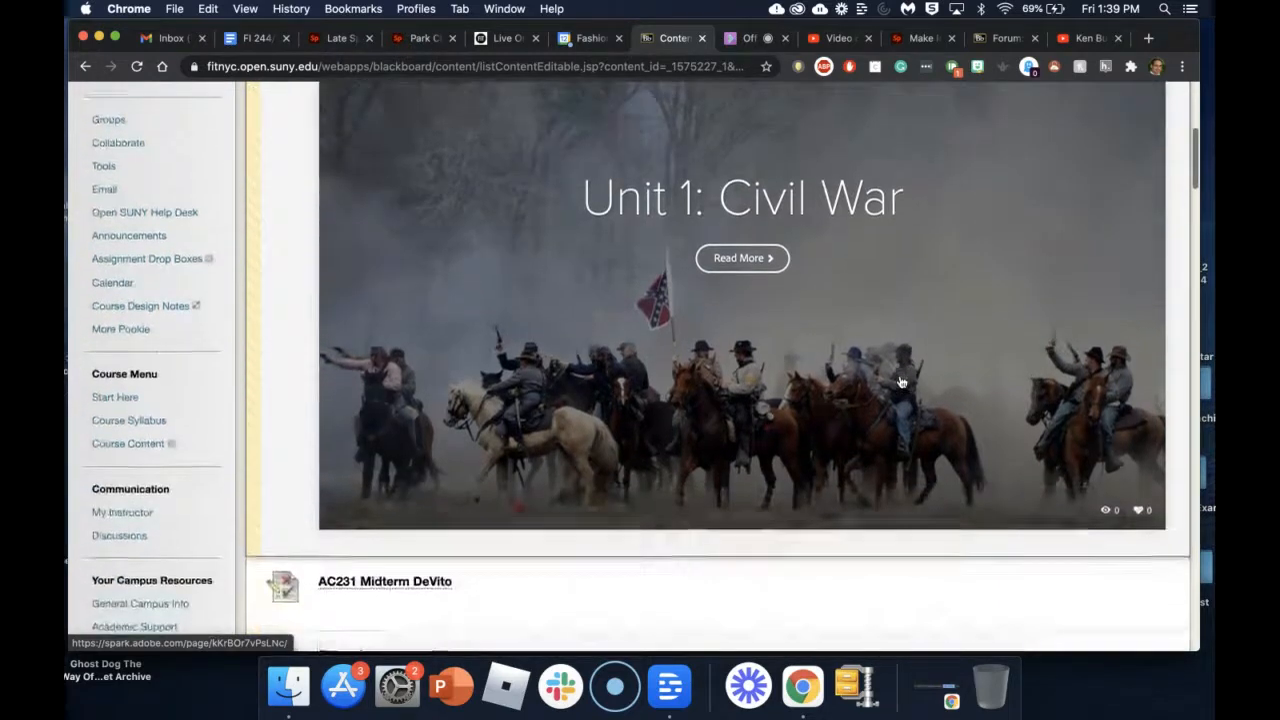
{"action": "scroll", "coordinate": [901, 383], "scroll_direction": "up", "scroll_amount": 3}
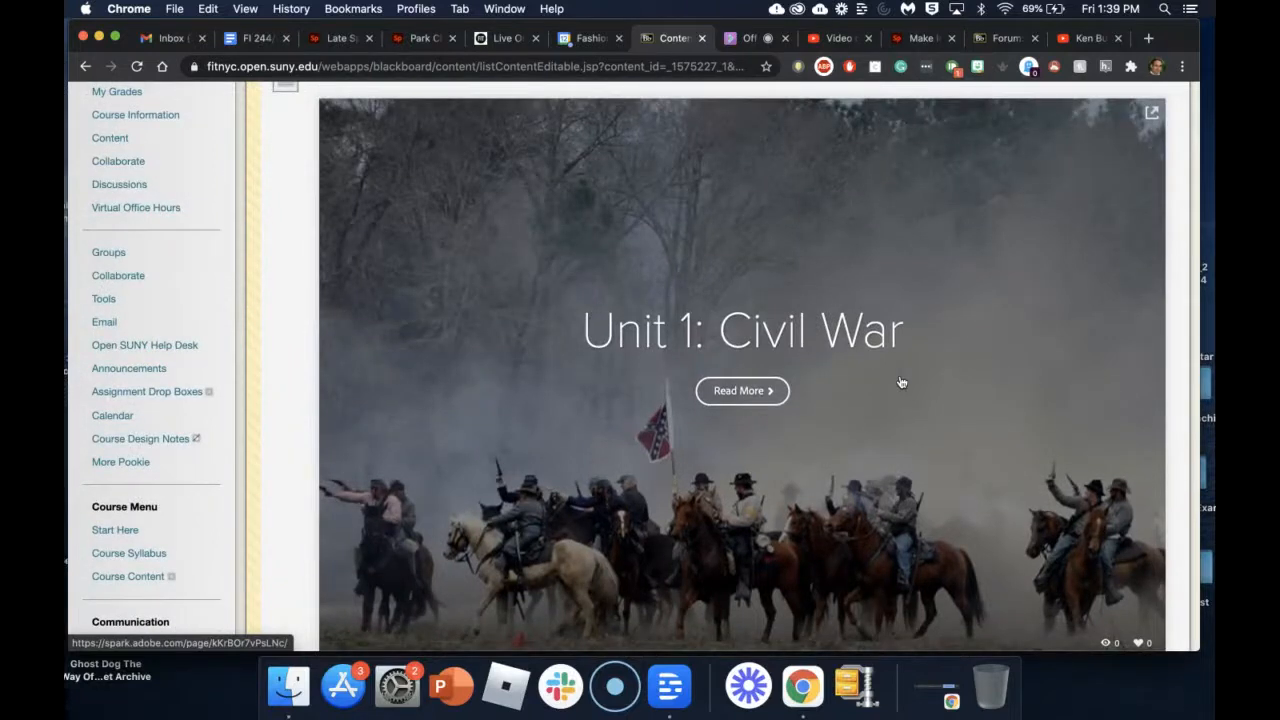
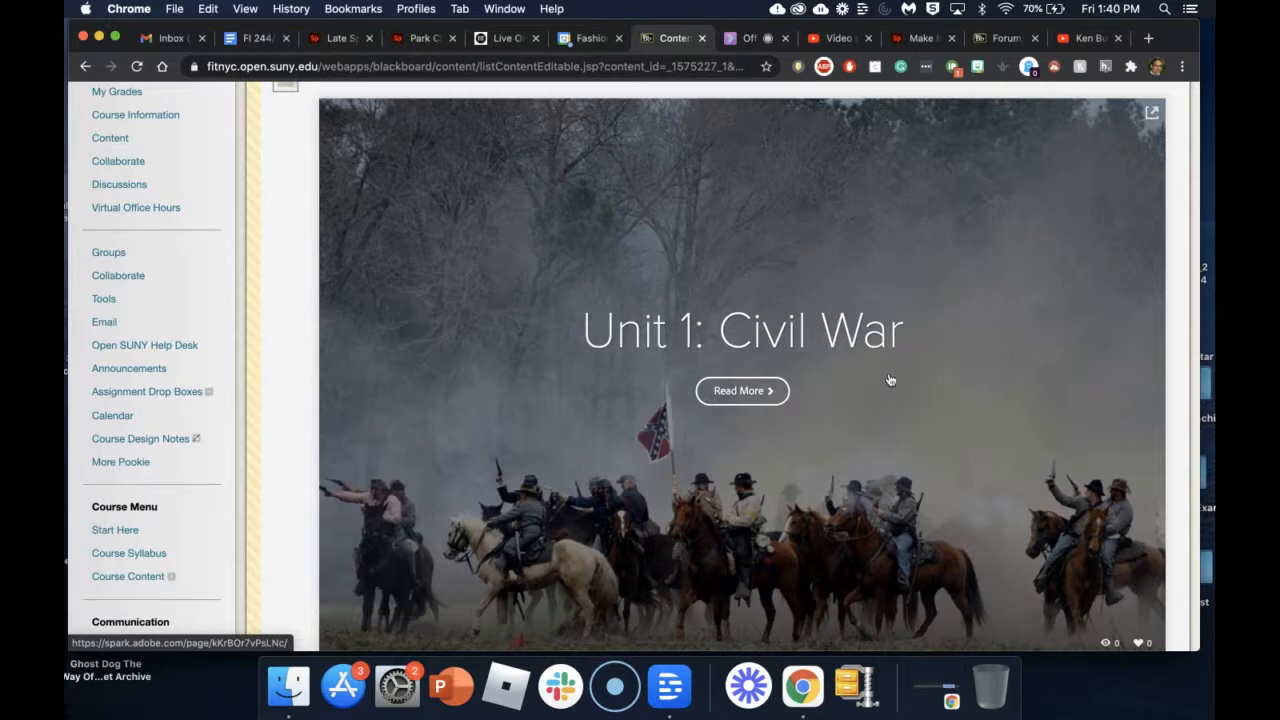
Step: Switch to the Late Spring Spark page and view its title banner
{"action": "left_click", "coordinate": [352, 44]}
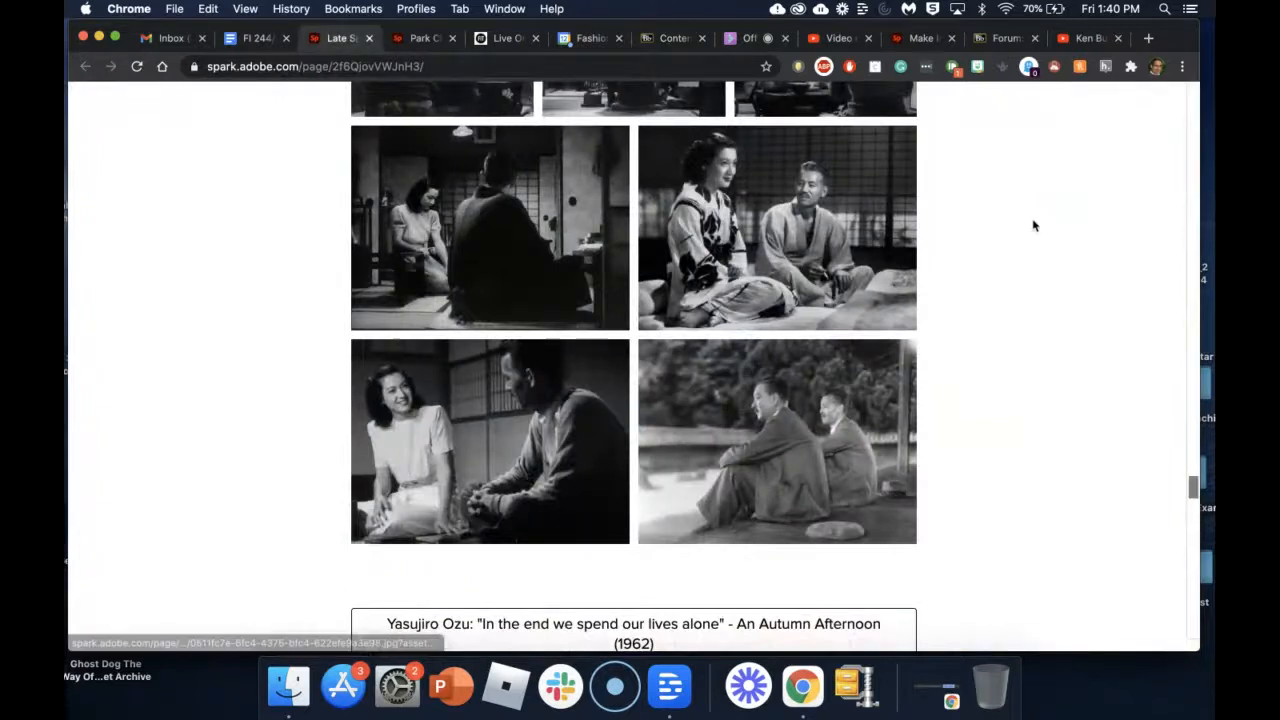
{"action": "scroll", "coordinate": [1085, 275], "scroll_direction": "up", "scroll_amount": 10}
{"action": "scroll", "coordinate": [1083, 276], "scroll_direction": "up", "scroll_amount": 15}
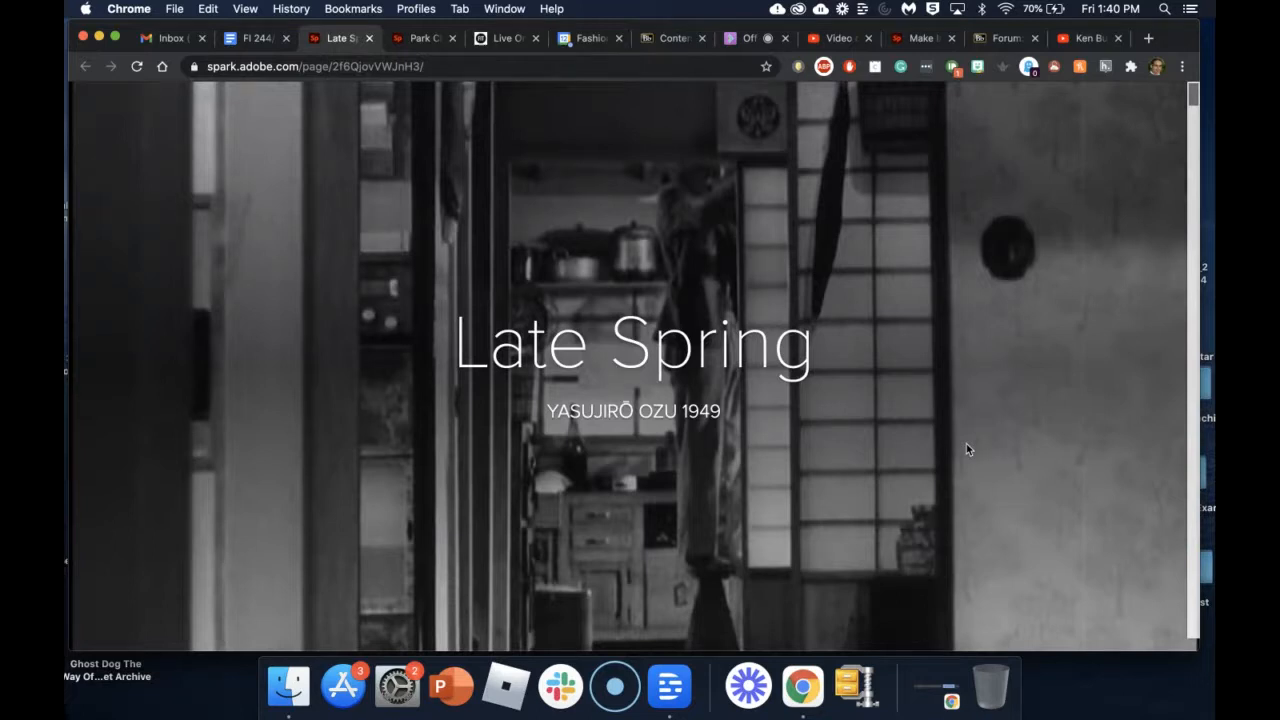
{"action": "scroll", "coordinate": [966, 449], "scroll_direction": "down", "scroll_amount": 4}
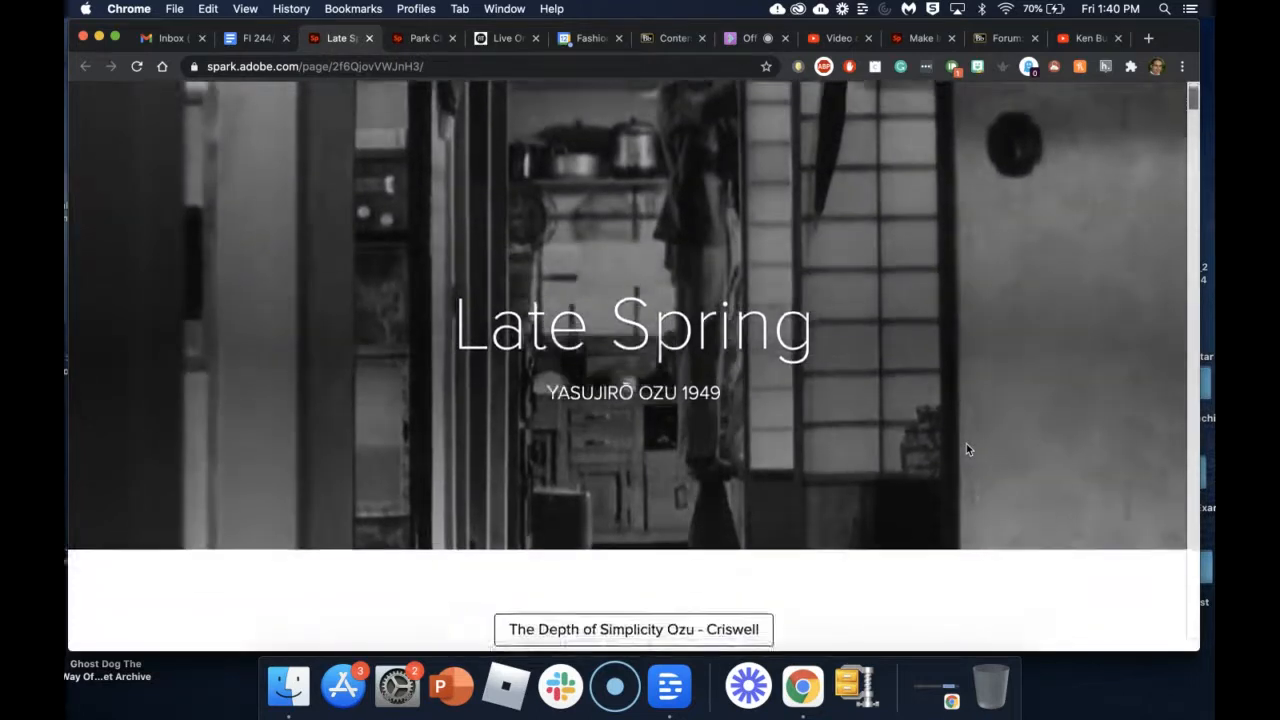
{"action": "scroll", "coordinate": [966, 449], "scroll_direction": "down", "scroll_amount": 2}
{"action": "scroll", "coordinate": [966, 449], "scroll_direction": "up", "scroll_amount": 4}
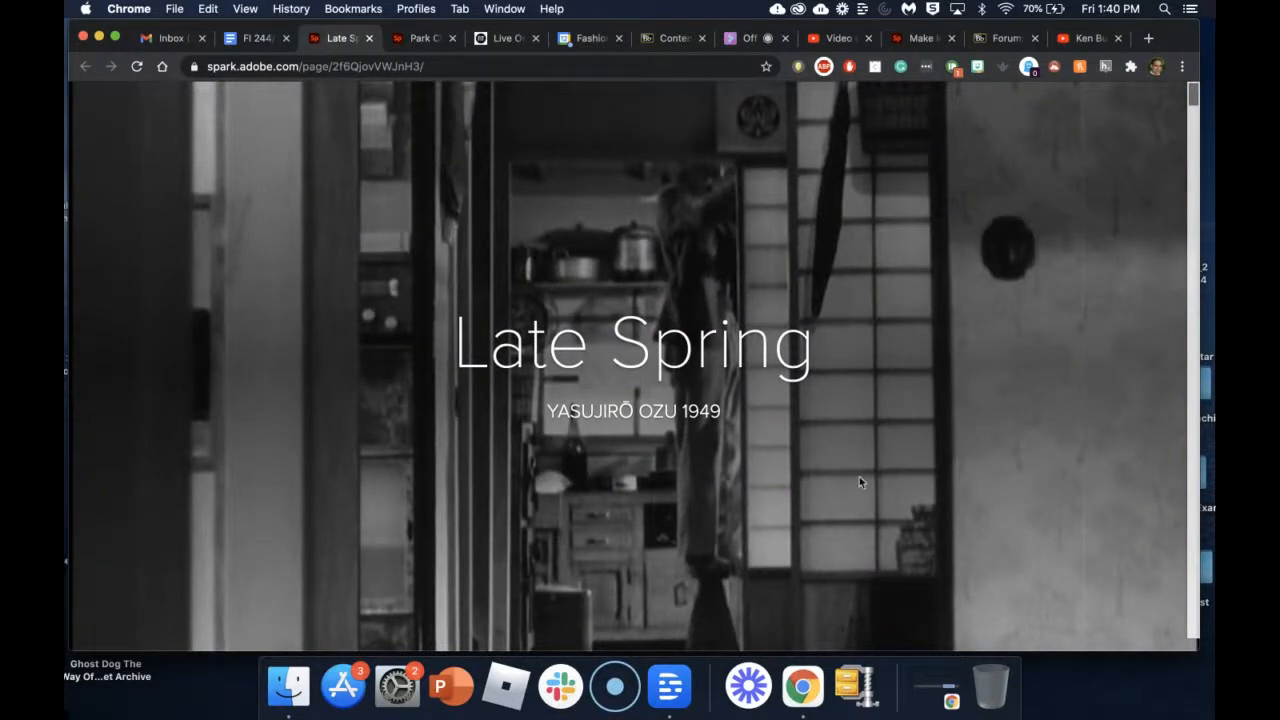
Step: Scroll down past the video link buttons and Ozu quote to 'Domestic Spaces and Passageways'
{"action": "scroll", "coordinate": [908, 449], "scroll_direction": "down", "scroll_amount": 3}
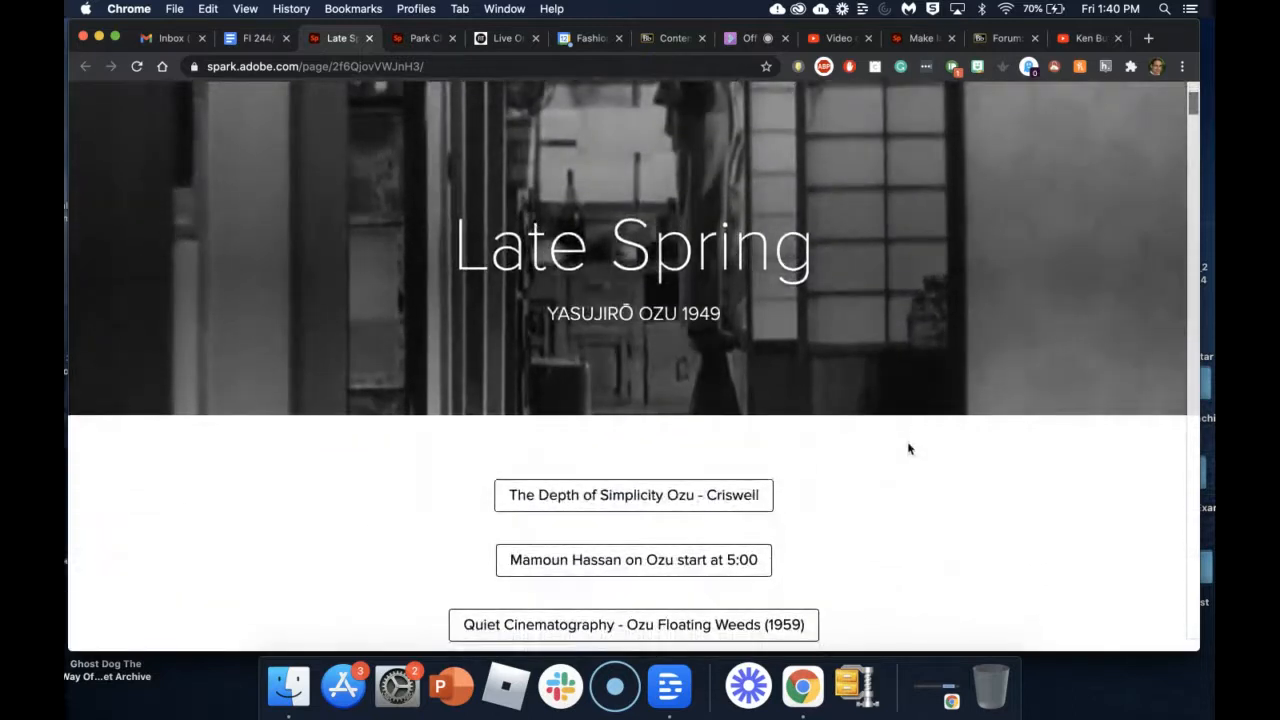
{"action": "scroll", "coordinate": [908, 449], "scroll_direction": "down", "scroll_amount": 1}
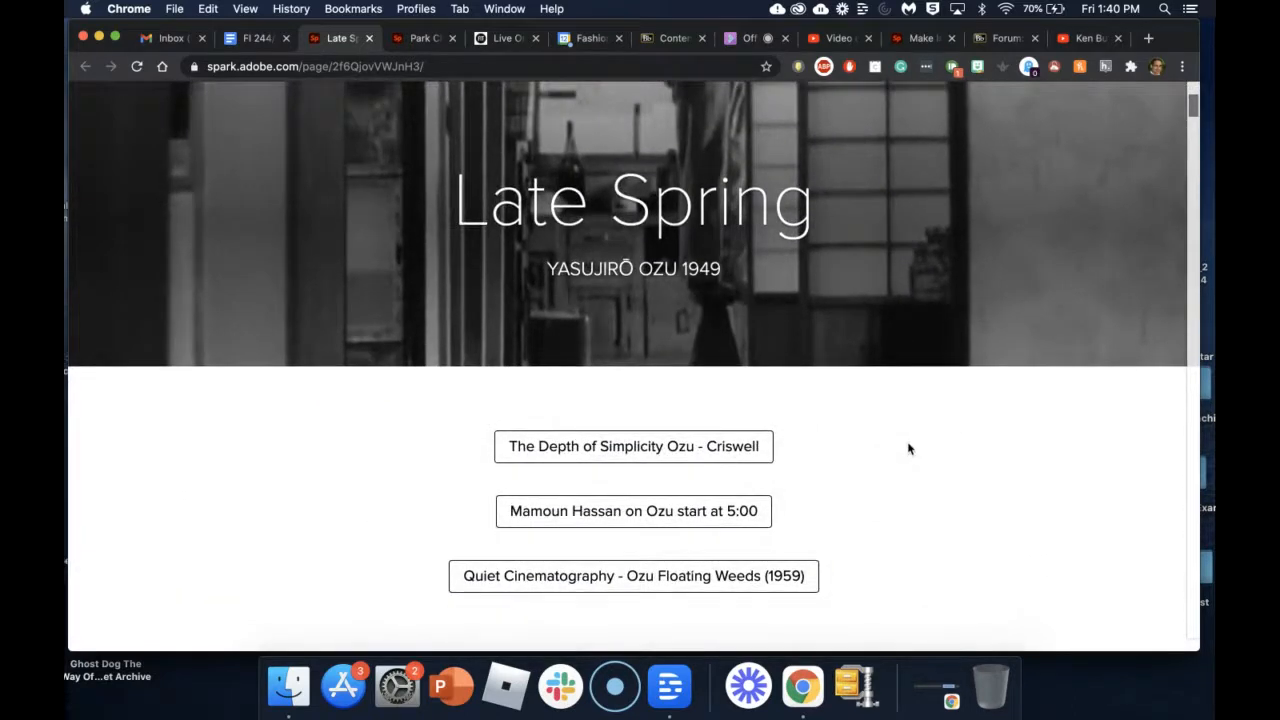
{"action": "scroll", "coordinate": [908, 449], "scroll_direction": "down", "scroll_amount": 1}
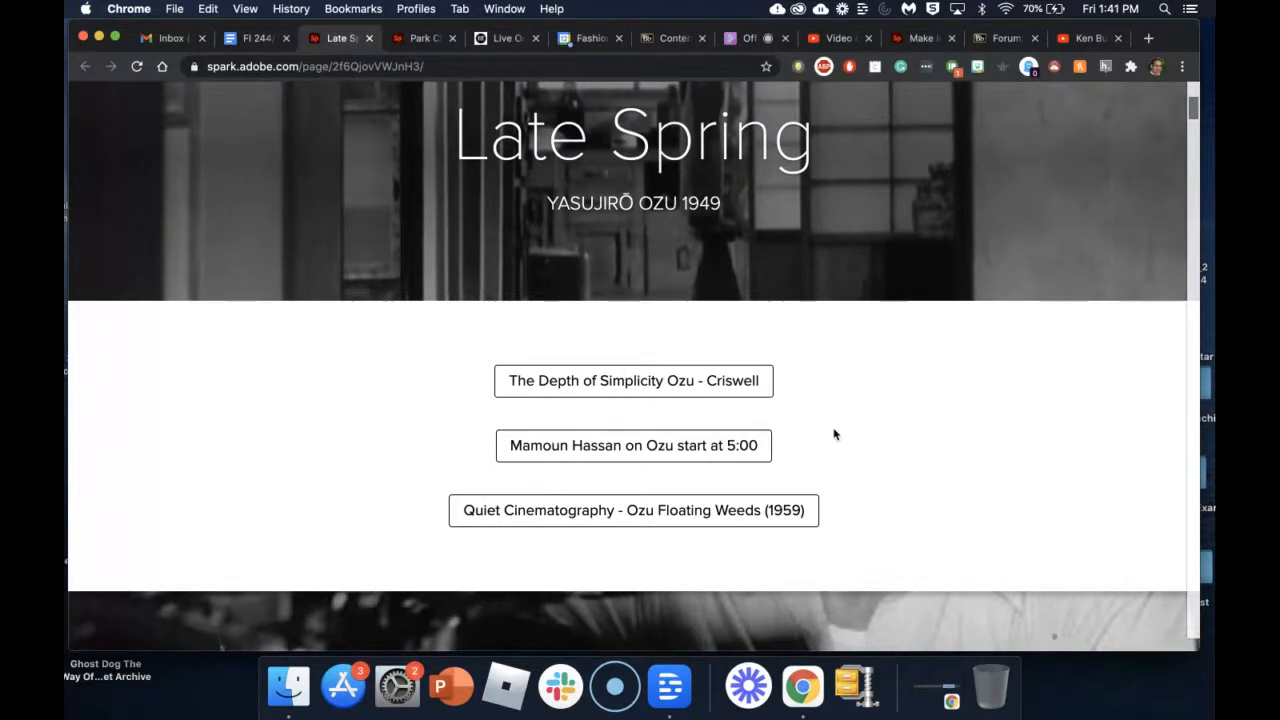
{"action": "scroll", "coordinate": [858, 460], "scroll_direction": "down", "scroll_amount": 4}
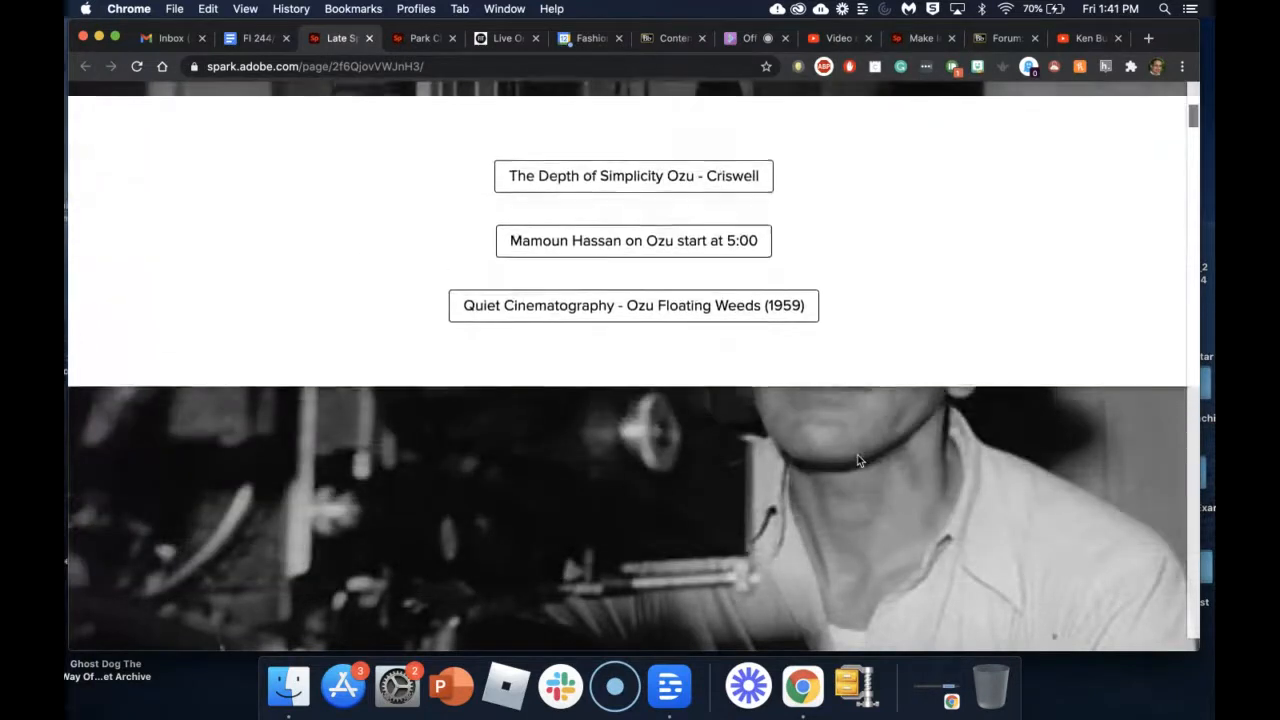
{"action": "scroll", "coordinate": [857, 460], "scroll_direction": "down", "scroll_amount": 5}
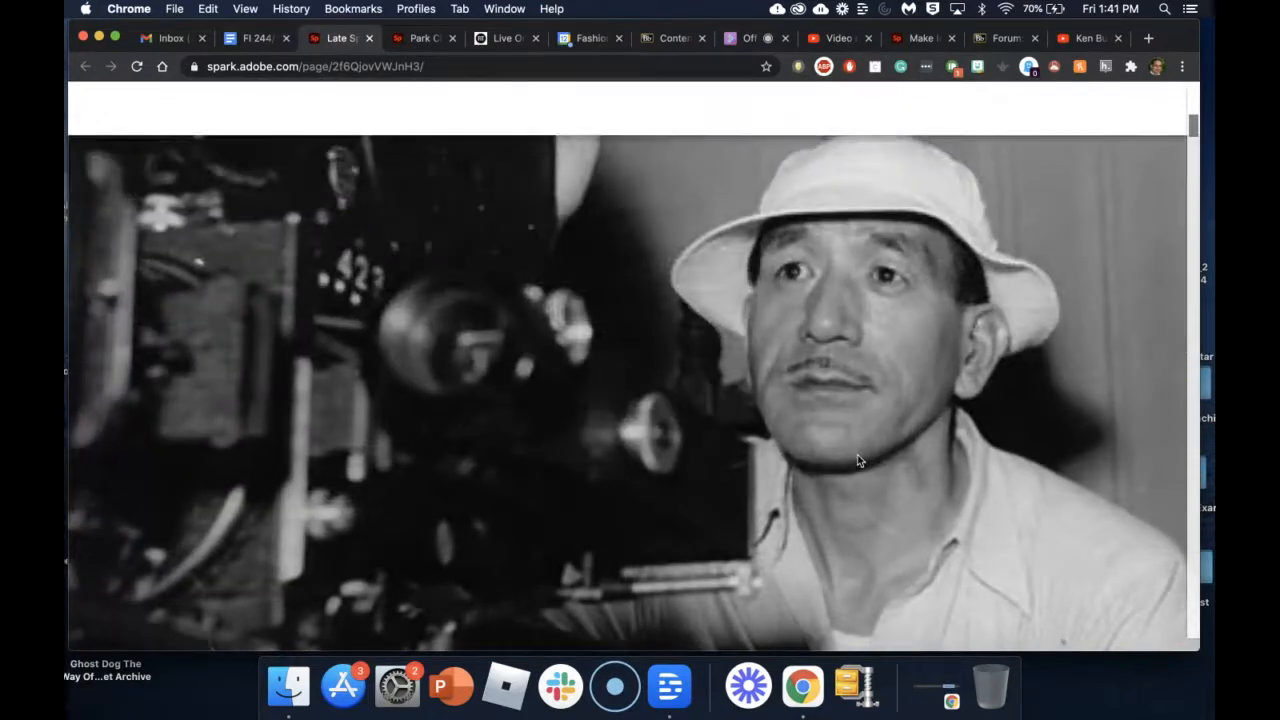
{"action": "scroll", "coordinate": [857, 461], "scroll_direction": "down", "scroll_amount": 4}
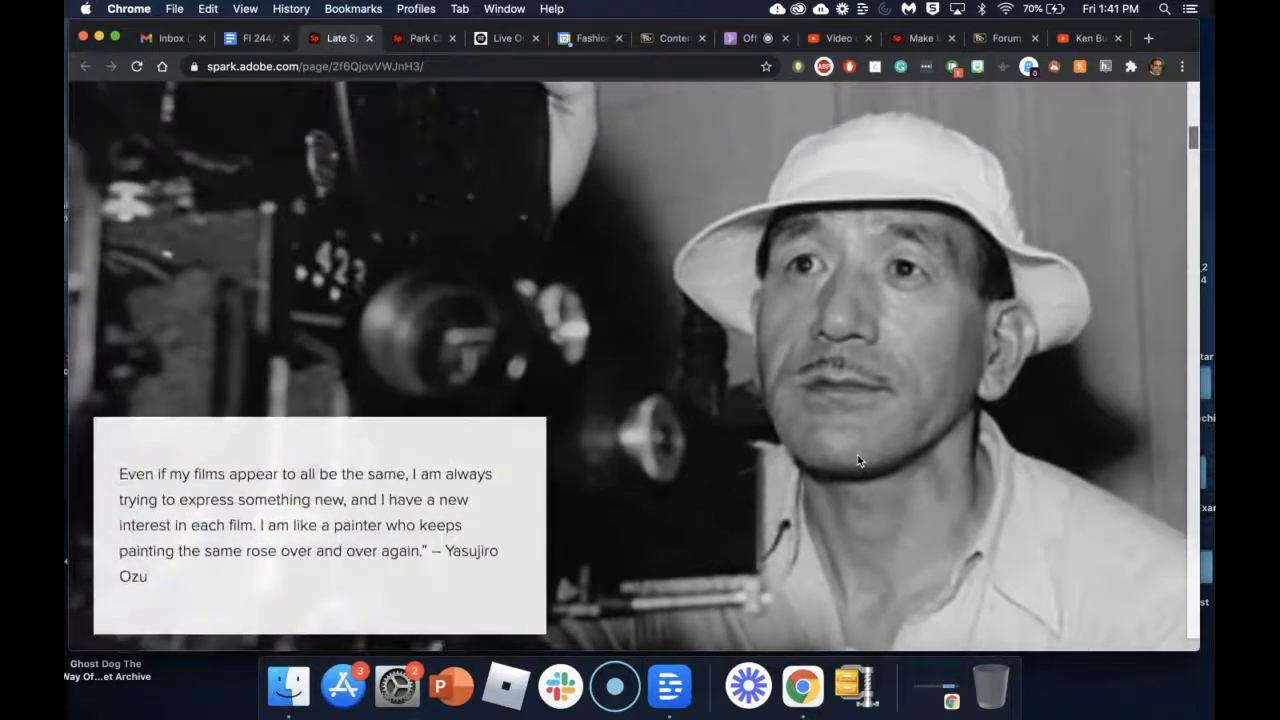
{"action": "scroll", "coordinate": [857, 460], "scroll_direction": "down", "scroll_amount": 5}
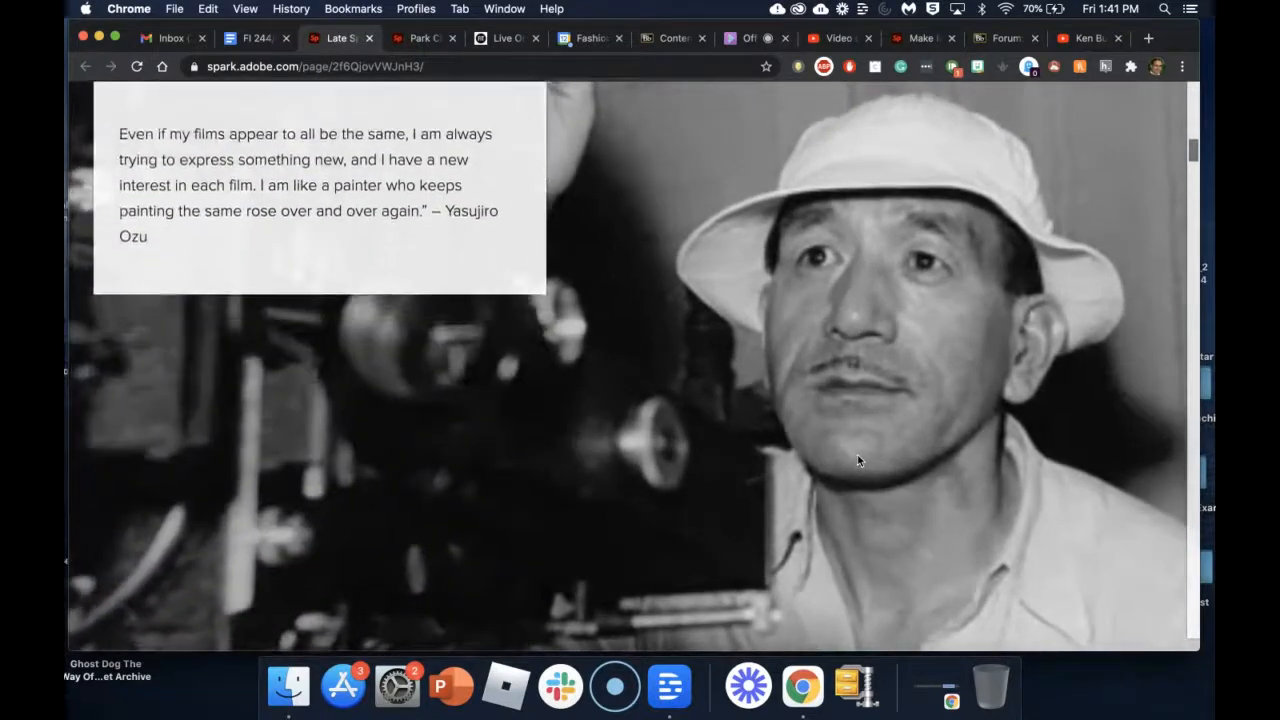
{"action": "scroll", "coordinate": [857, 460], "scroll_direction": "down", "scroll_amount": 5}
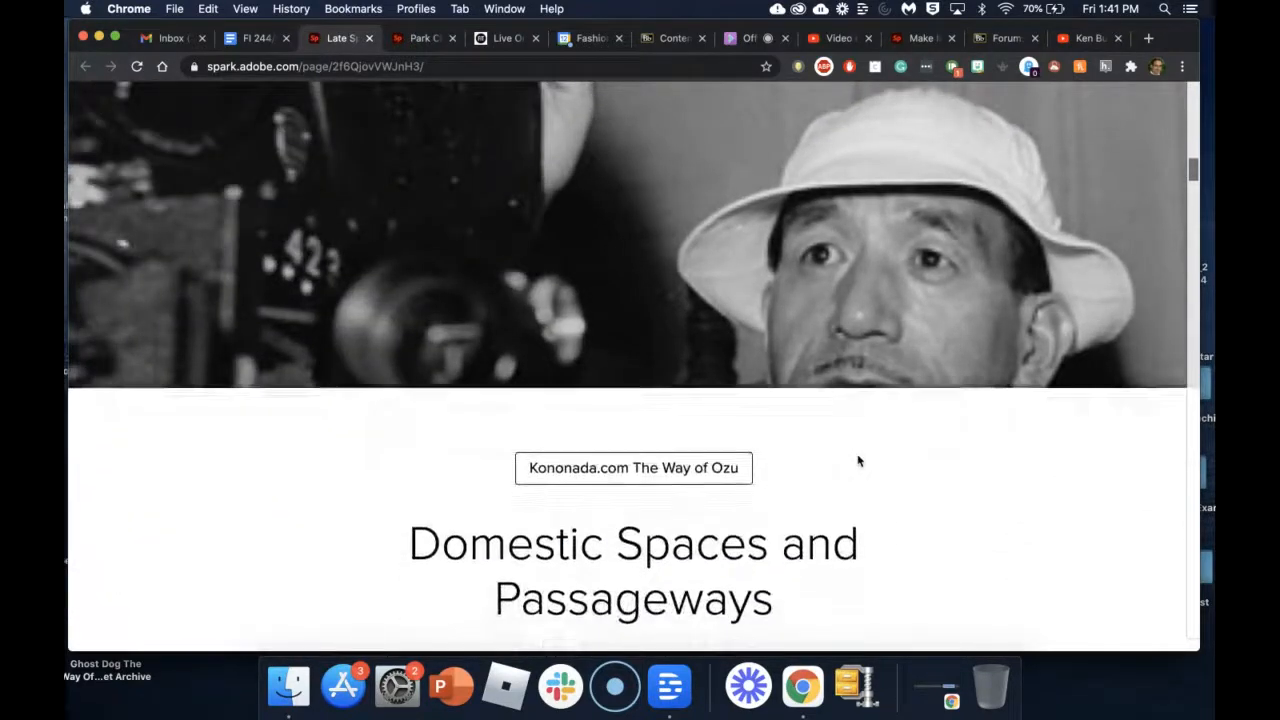
Step: Scroll further down the Late Spring page through its film links
{"action": "scroll", "coordinate": [857, 461], "scroll_direction": "down", "scroll_amount": 5}
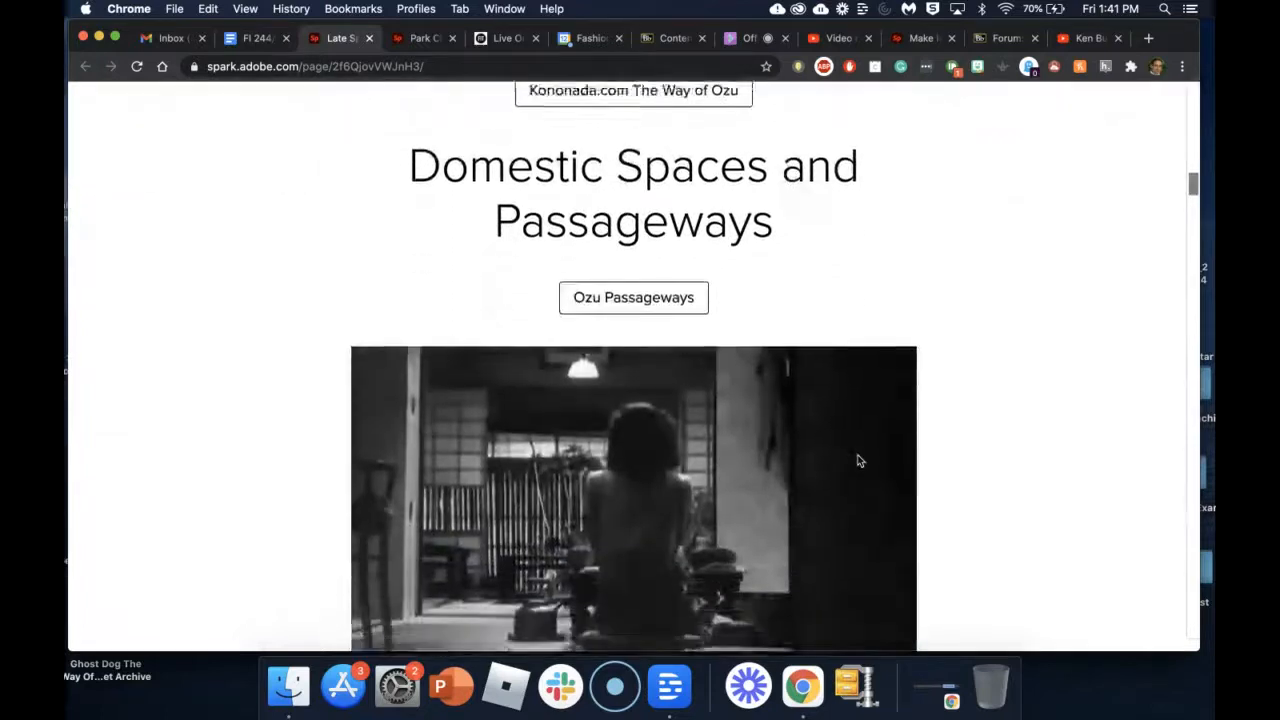
{"action": "scroll", "coordinate": [857, 461], "scroll_direction": "down", "scroll_amount": 5}
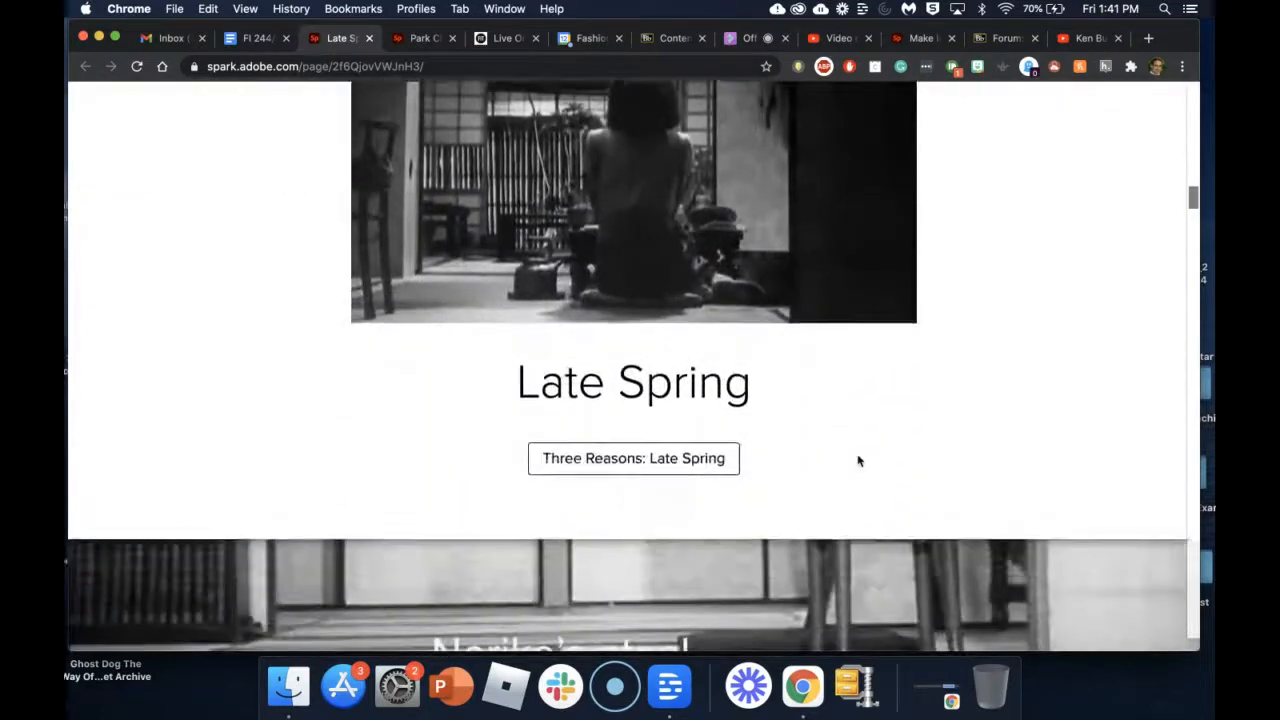
{"action": "scroll", "coordinate": [857, 461], "scroll_direction": "down", "scroll_amount": 5}
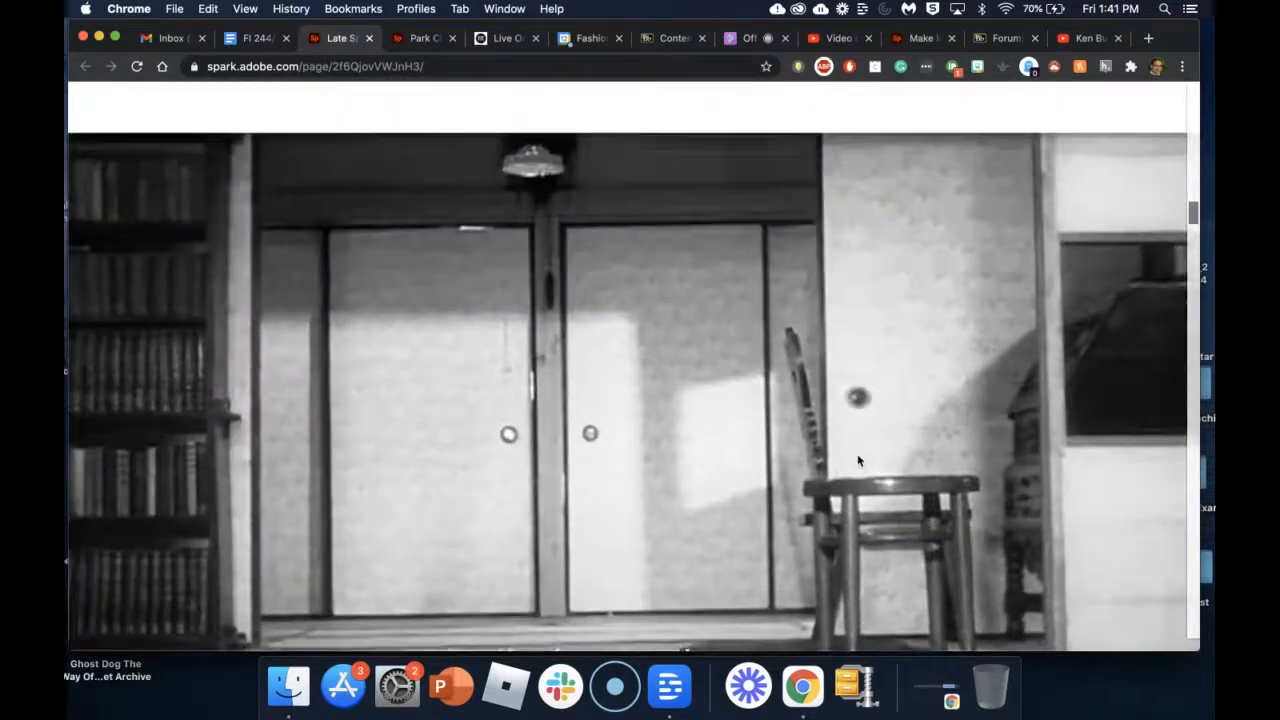
{"action": "scroll", "coordinate": [857, 461], "scroll_direction": "down", "scroll_amount": 5}
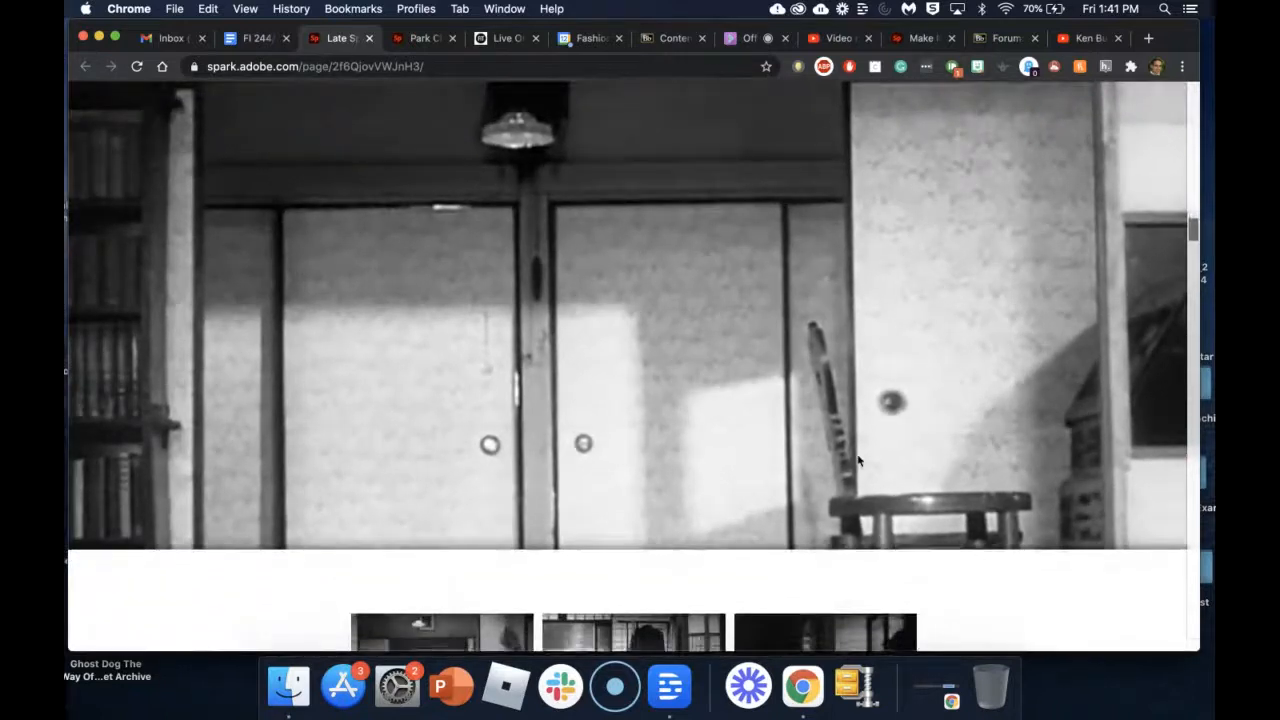
{"action": "scroll", "coordinate": [857, 461], "scroll_direction": "down", "scroll_amount": 5}
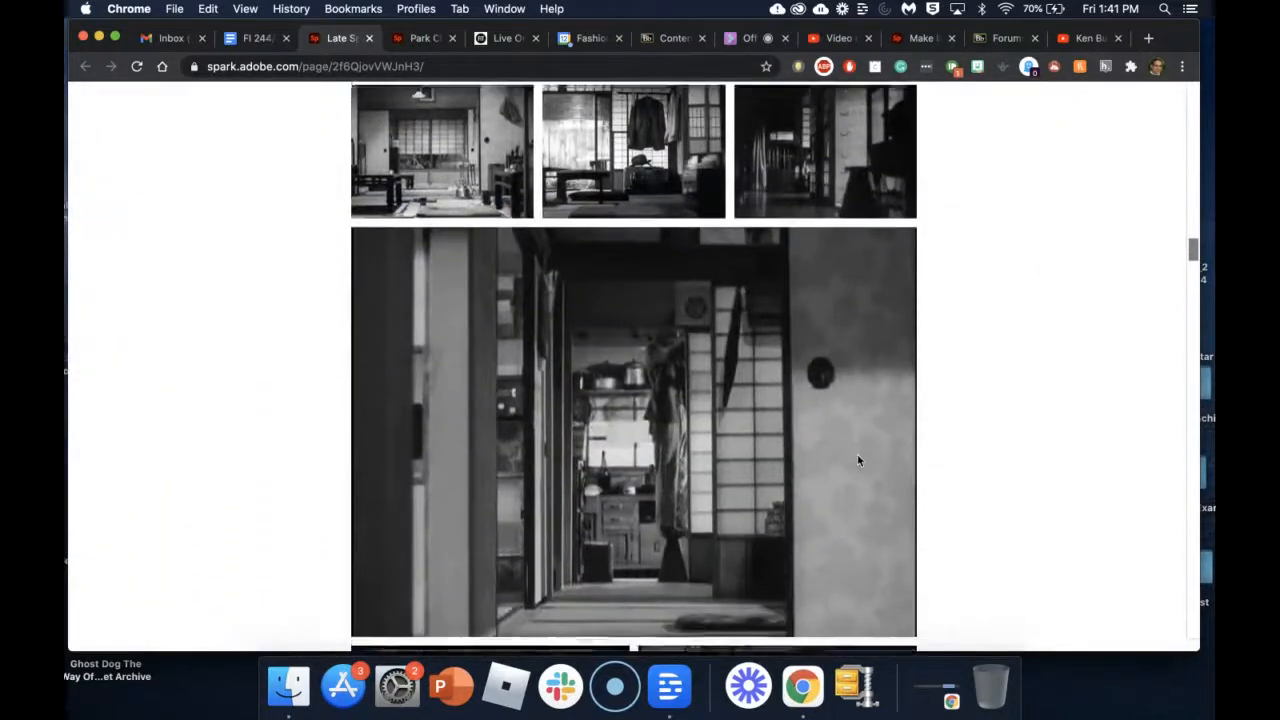
{"action": "scroll", "coordinate": [857, 461], "scroll_direction": "down", "scroll_amount": 5}
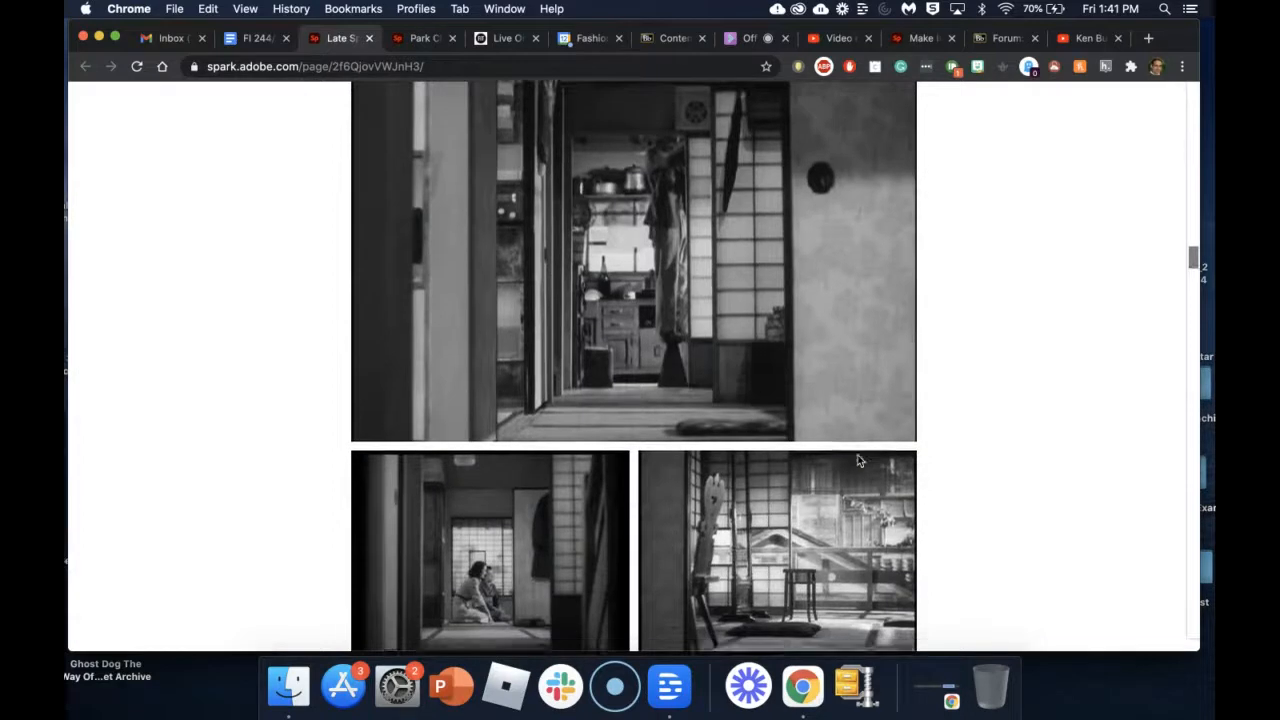
{"action": "scroll", "coordinate": [857, 461], "scroll_direction": "down", "scroll_amount": 1}
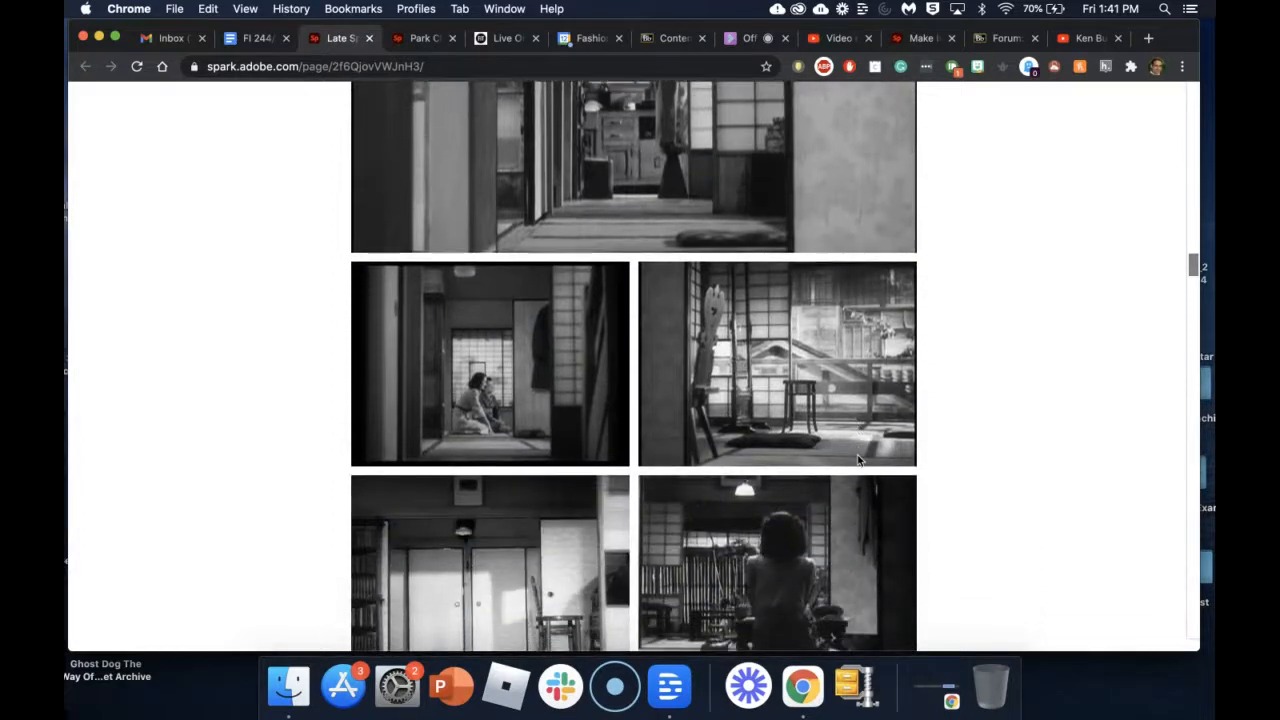
{"action": "scroll", "coordinate": [857, 461], "scroll_direction": "down", "scroll_amount": 5}
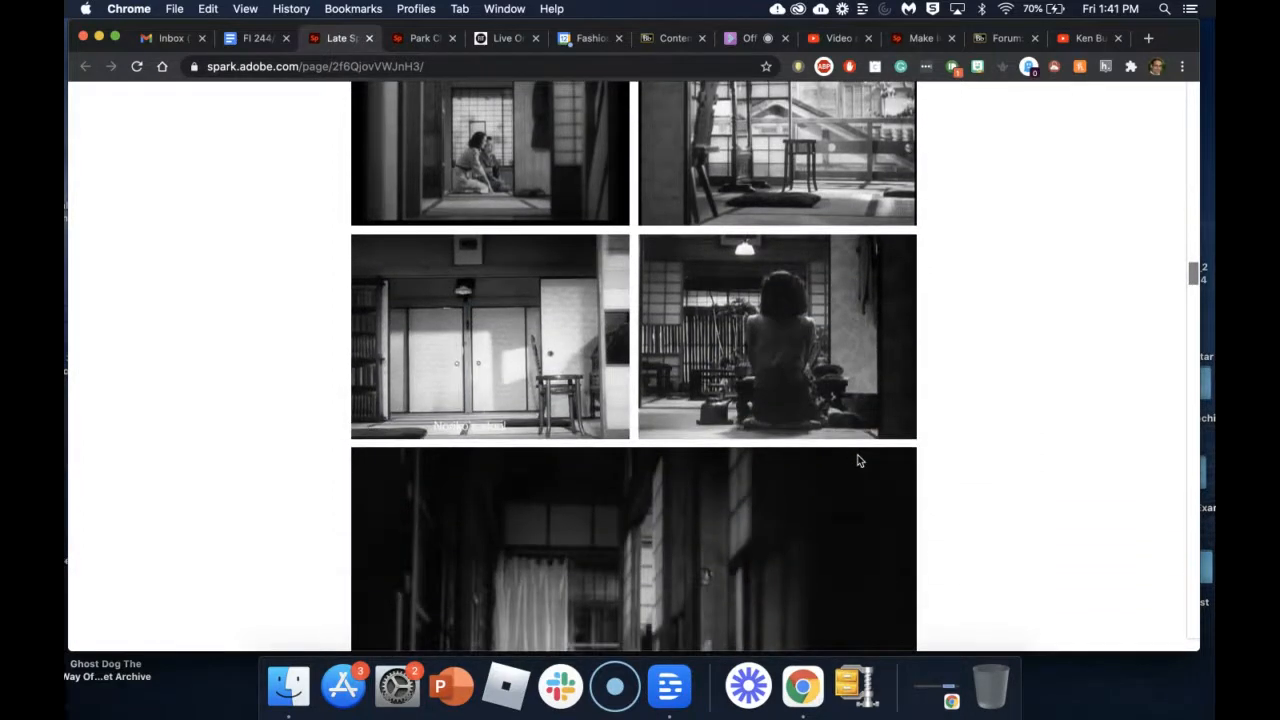
{"action": "scroll", "coordinate": [857, 461], "scroll_direction": "down", "scroll_amount": 7}
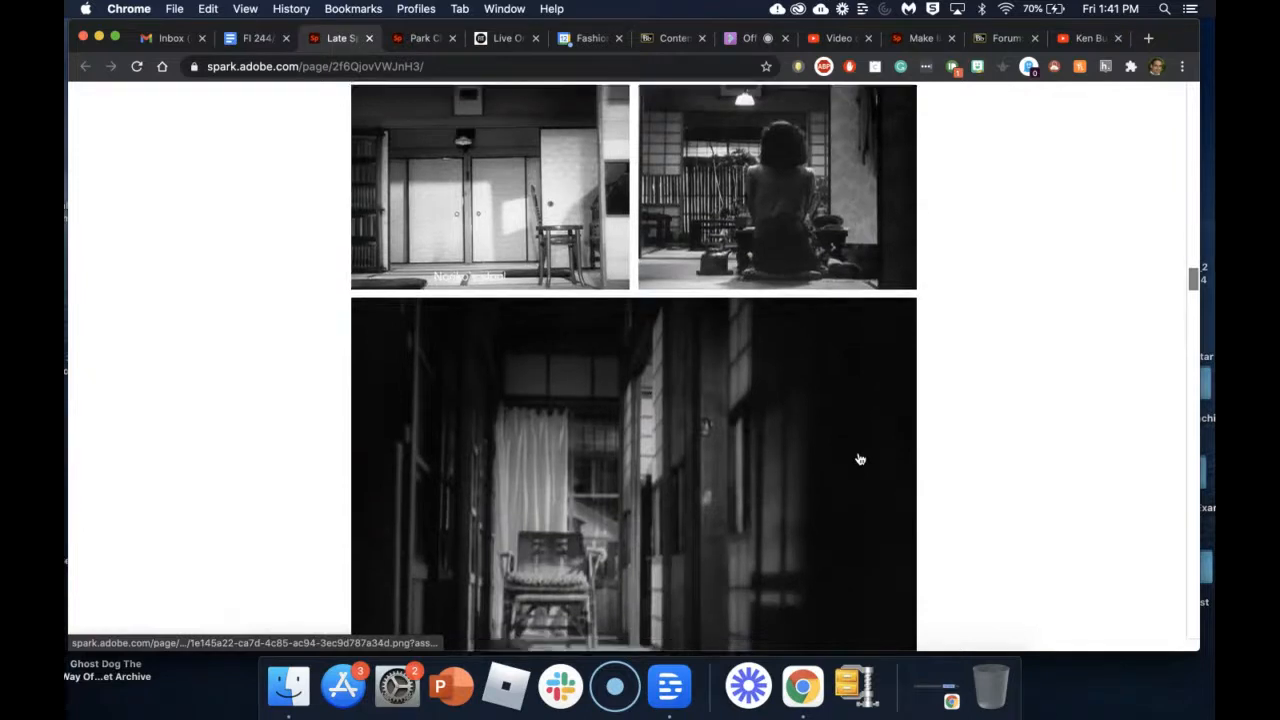
{"action": "scroll", "coordinate": [860, 459], "scroll_direction": "down", "scroll_amount": 8}
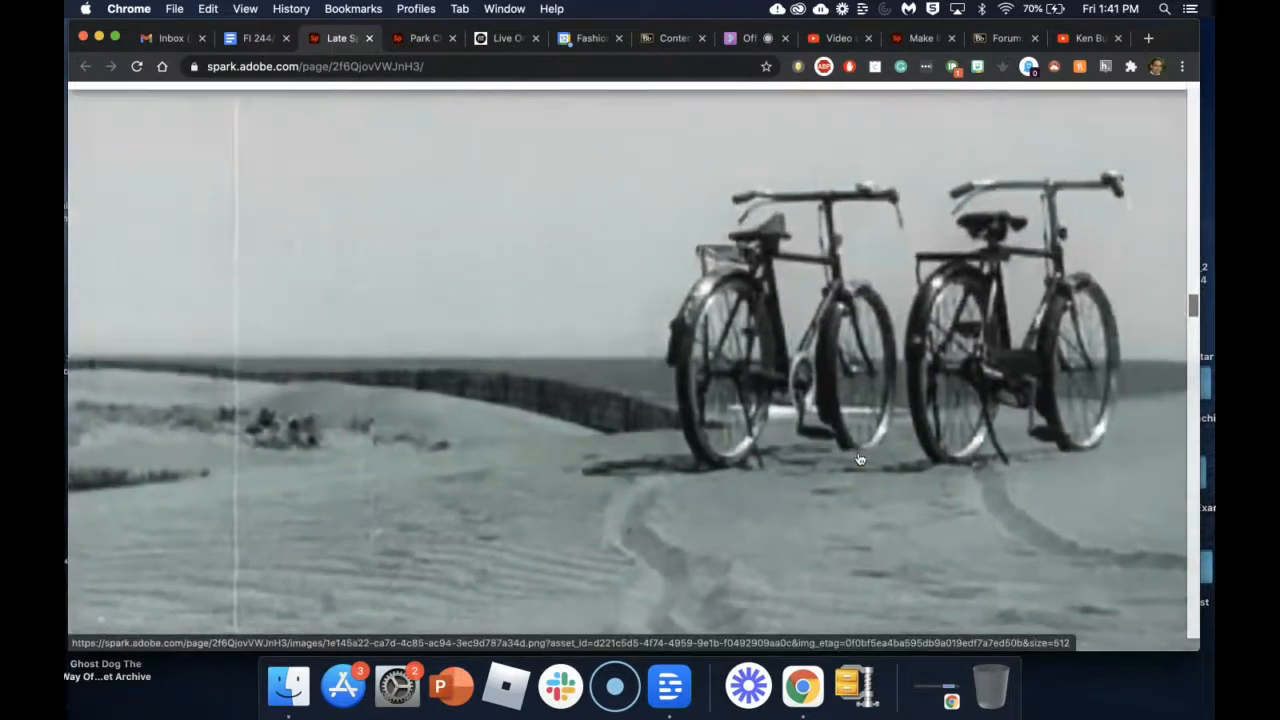
{"action": "scroll", "coordinate": [860, 459], "scroll_direction": "down", "scroll_amount": 9}
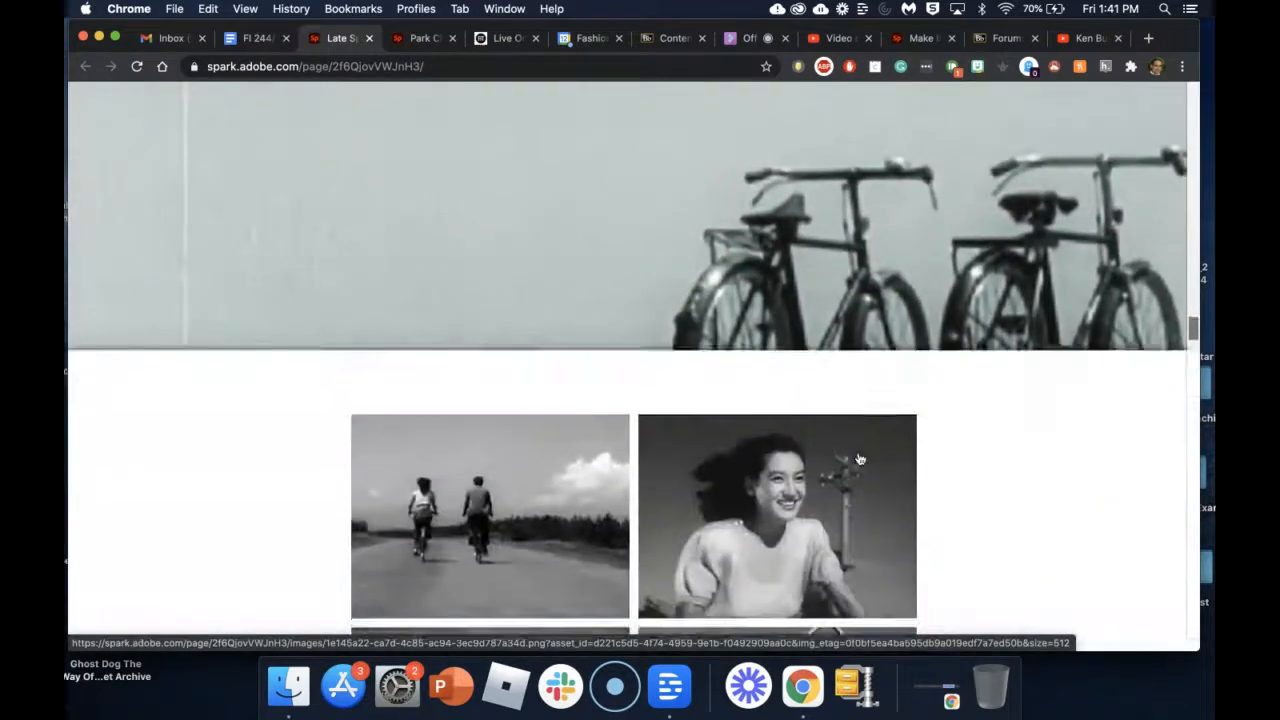
Step: Reach the end of the Late Spring page, then switch to the Park Chan-wook page
{"action": "scroll", "coordinate": [860, 459], "scroll_direction": "down", "scroll_amount": 8}
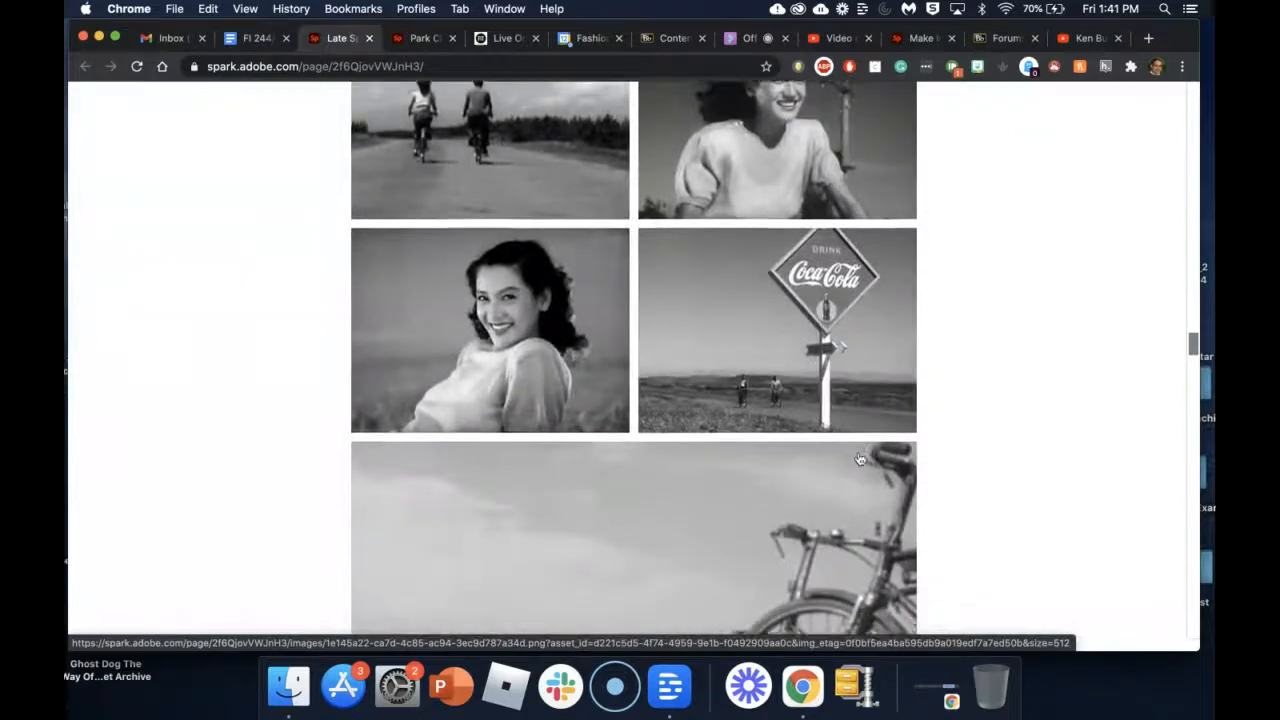
{"action": "scroll", "coordinate": [860, 459], "scroll_direction": "down", "scroll_amount": 10}
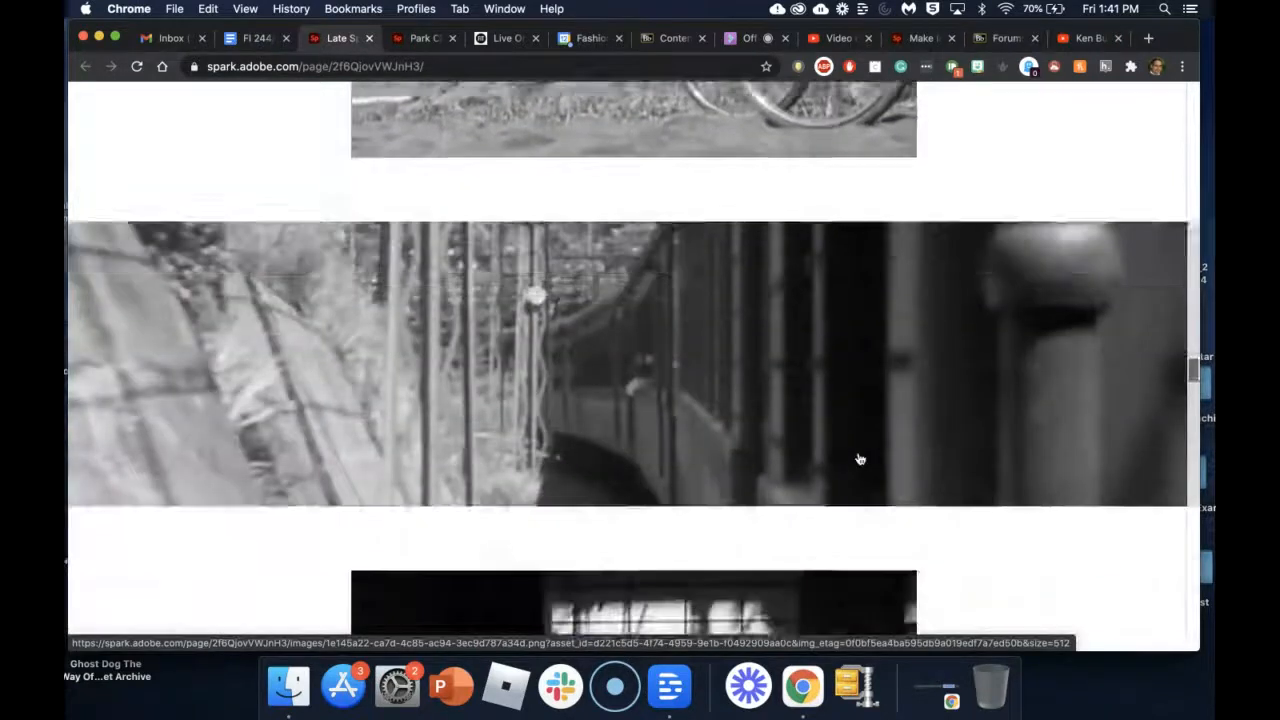
{"action": "scroll", "coordinate": [860, 459], "scroll_direction": "down", "scroll_amount": 10}
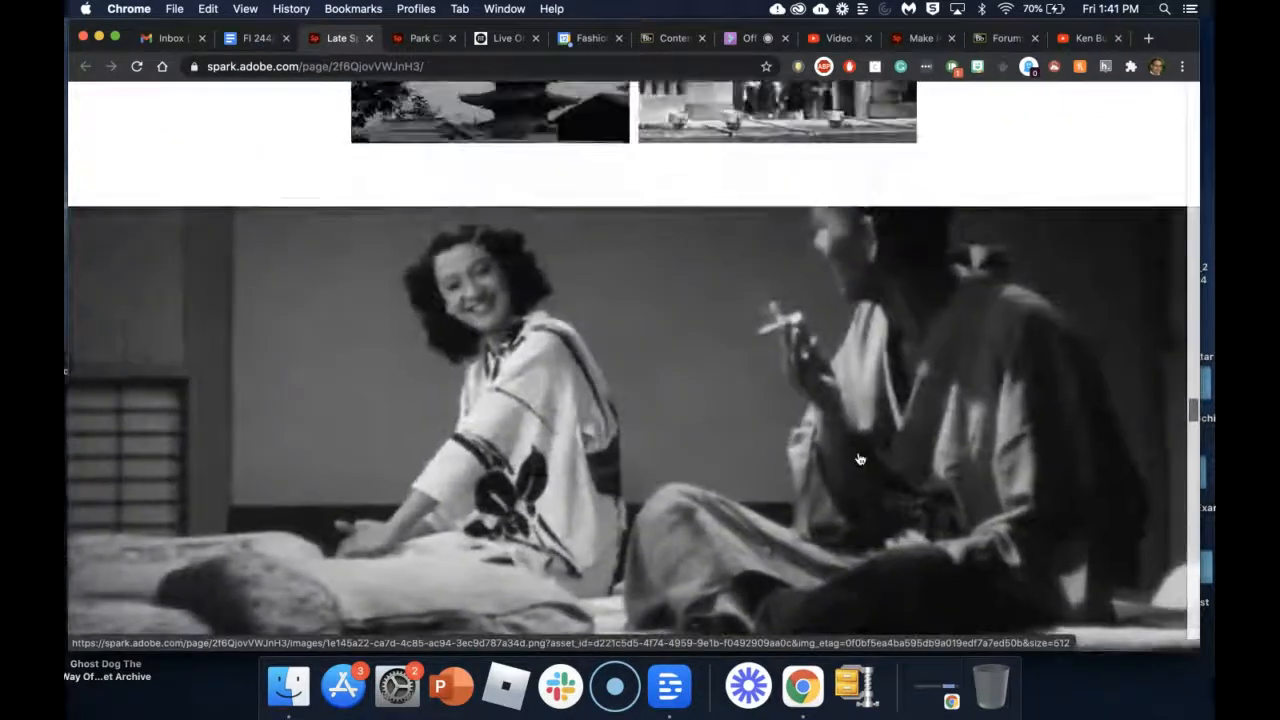
{"action": "scroll", "coordinate": [860, 459], "scroll_direction": "down", "scroll_amount": 10}
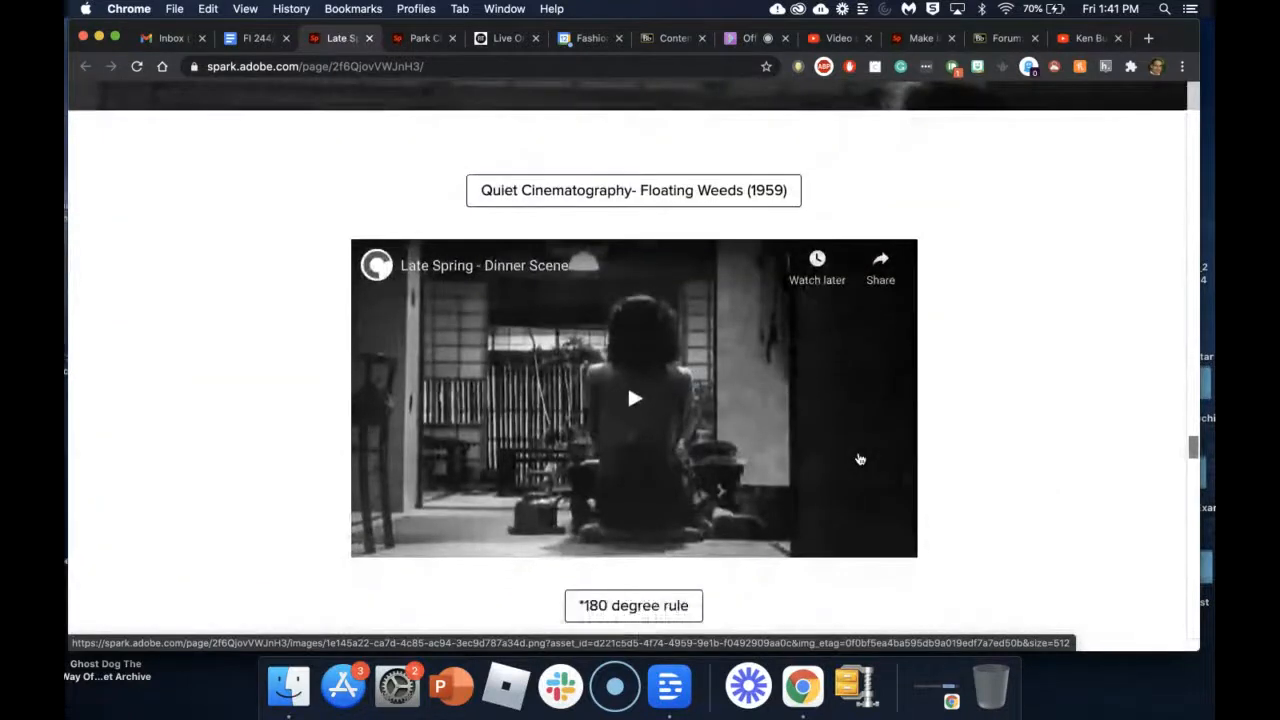
{"action": "scroll", "coordinate": [860, 459], "scroll_direction": "down", "scroll_amount": 1}
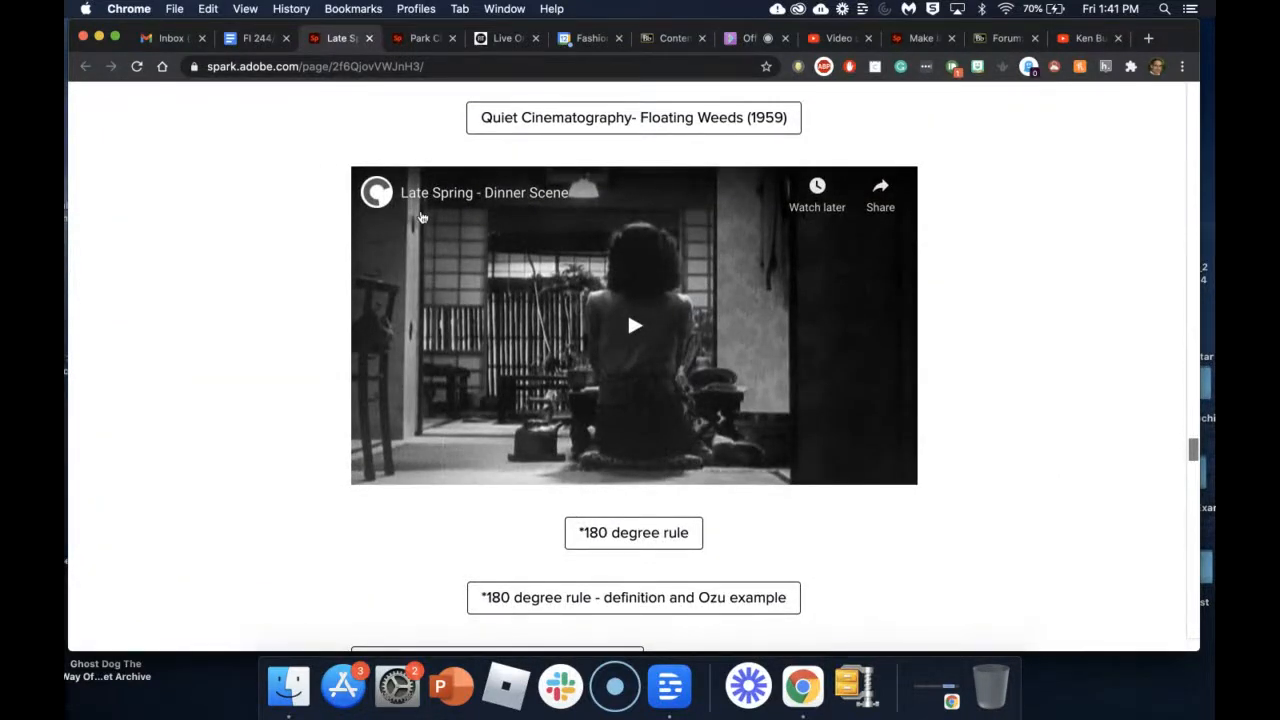
{"action": "scroll", "coordinate": [556, 404], "scroll_direction": "down", "scroll_amount": 6}
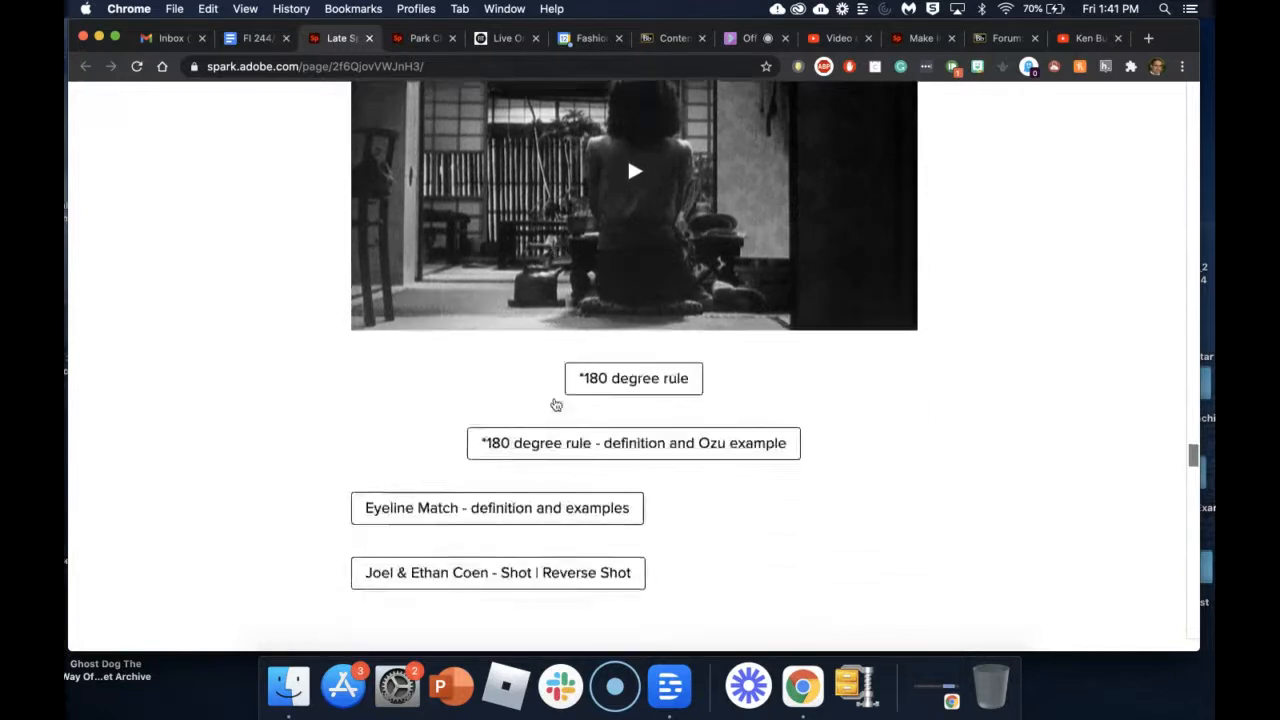
{"action": "scroll", "coordinate": [548, 386], "scroll_direction": "down", "scroll_amount": 3}
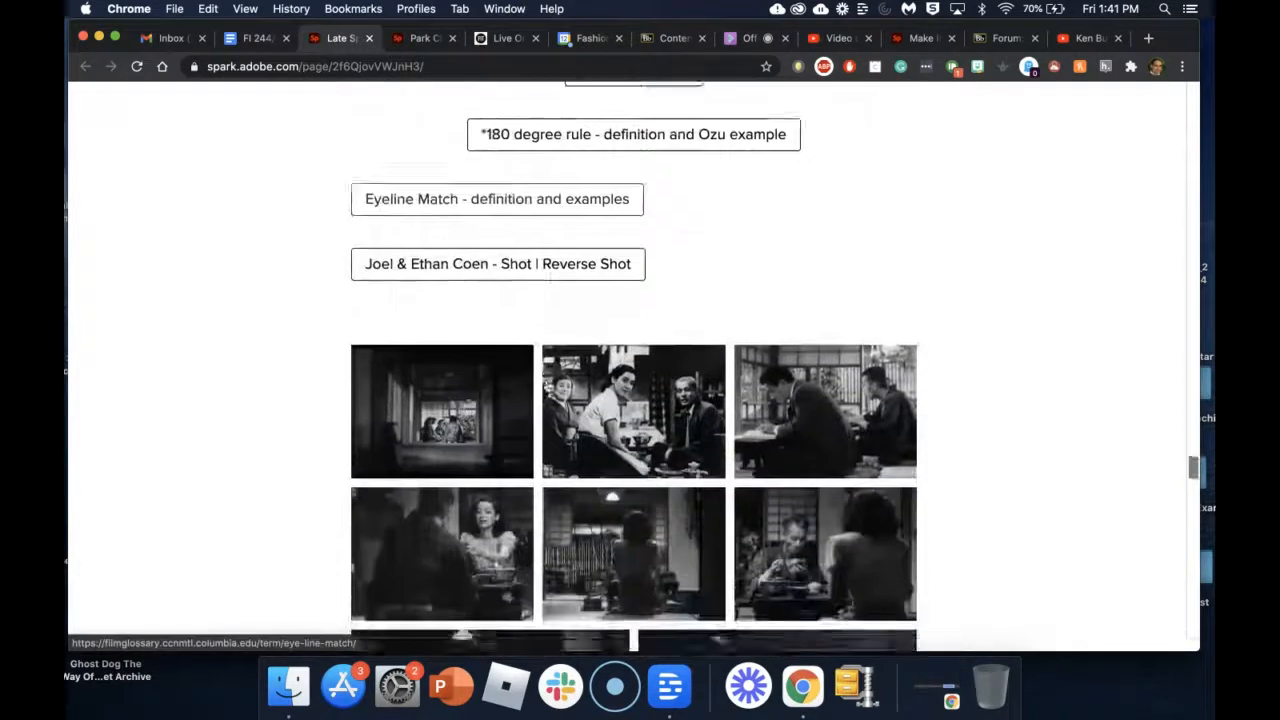
{"action": "scroll", "coordinate": [600, 320], "scroll_direction": "up", "scroll_amount": 4}
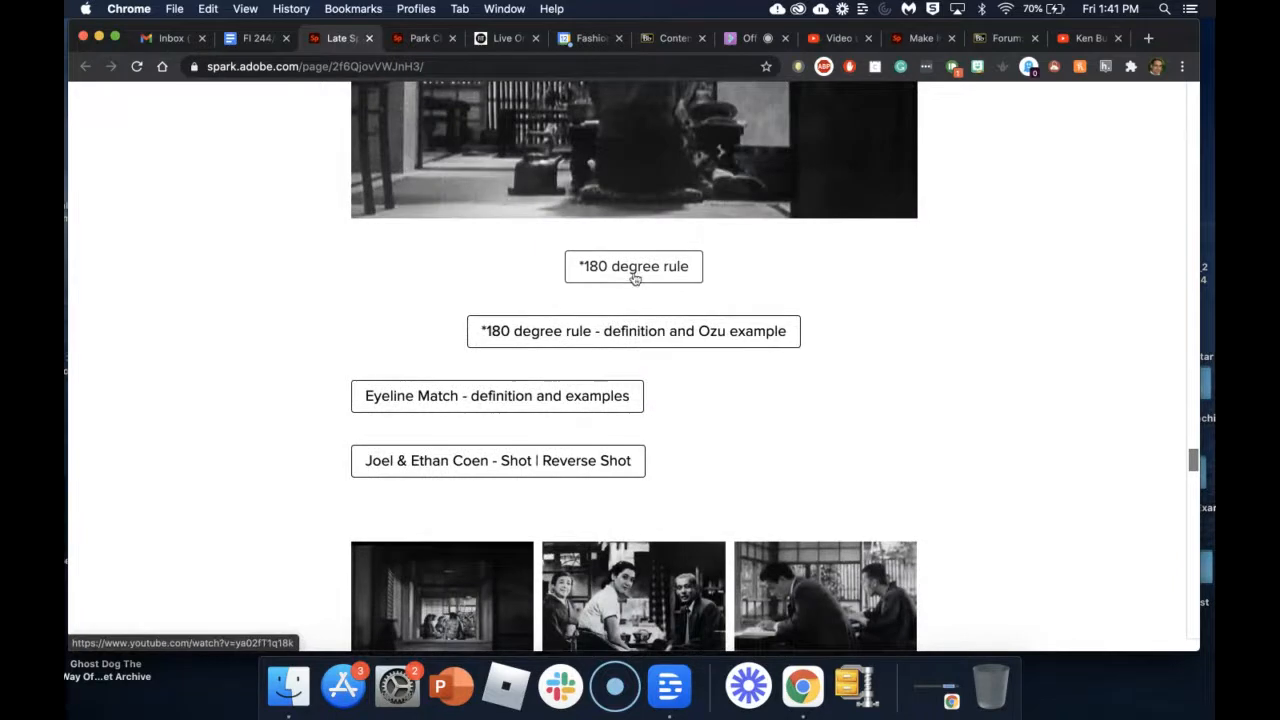
{"action": "scroll", "coordinate": [622, 281], "scroll_direction": "up", "scroll_amount": 6}
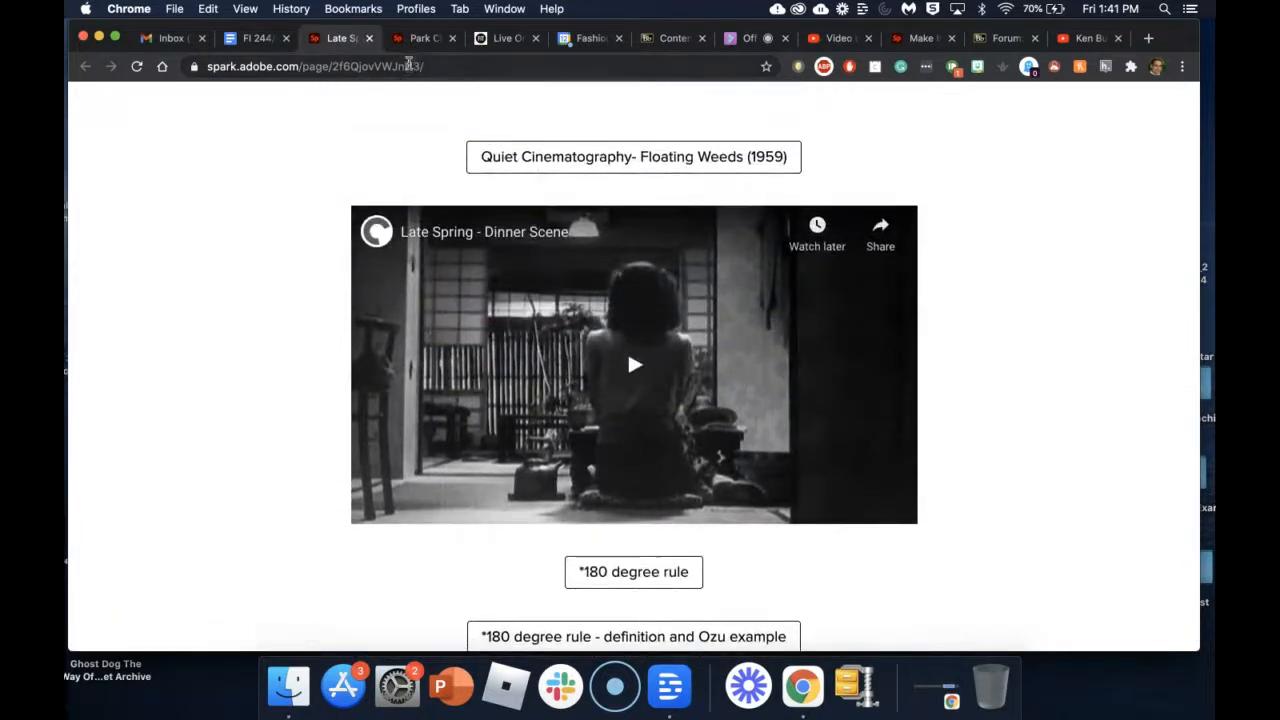
{"action": "left_click", "coordinate": [420, 38]}
Step: Scroll down the Park Chan-wook page through its filmography and visual-style video
{"action": "scroll", "coordinate": [474, 197], "scroll_direction": "up", "scroll_amount": 15}
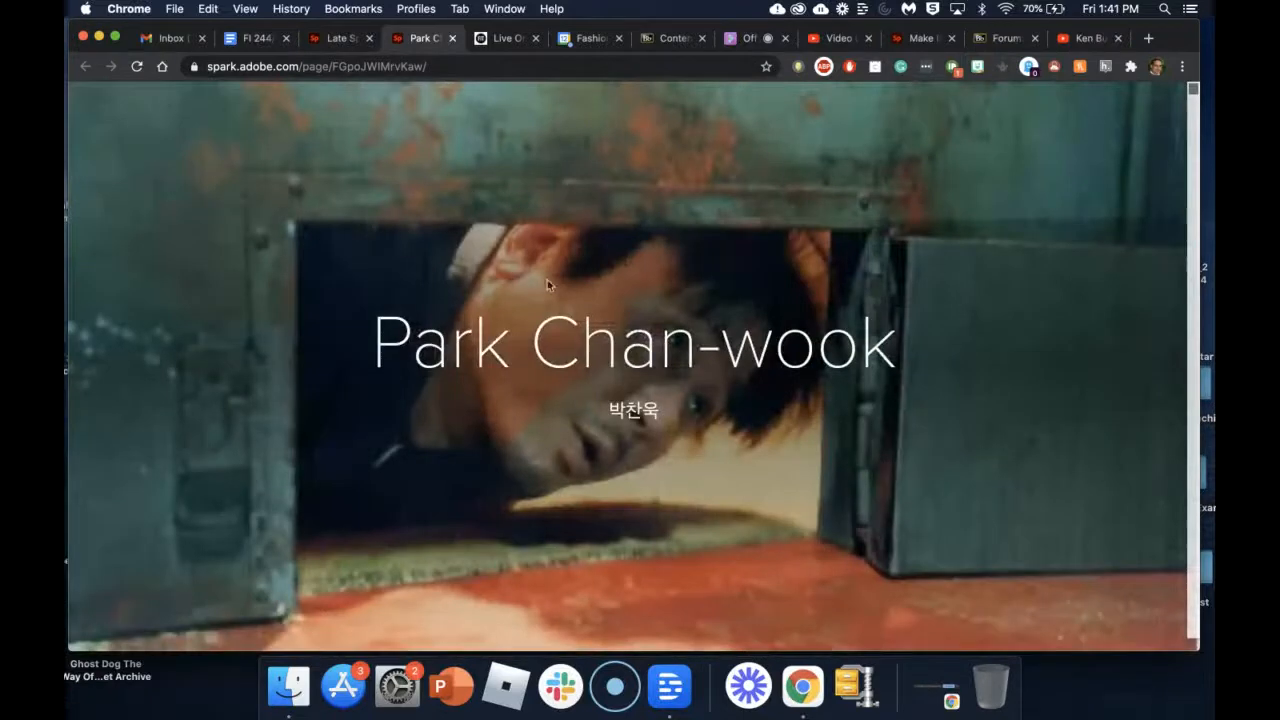
{"action": "scroll", "coordinate": [643, 460], "scroll_direction": "down", "scroll_amount": 5}
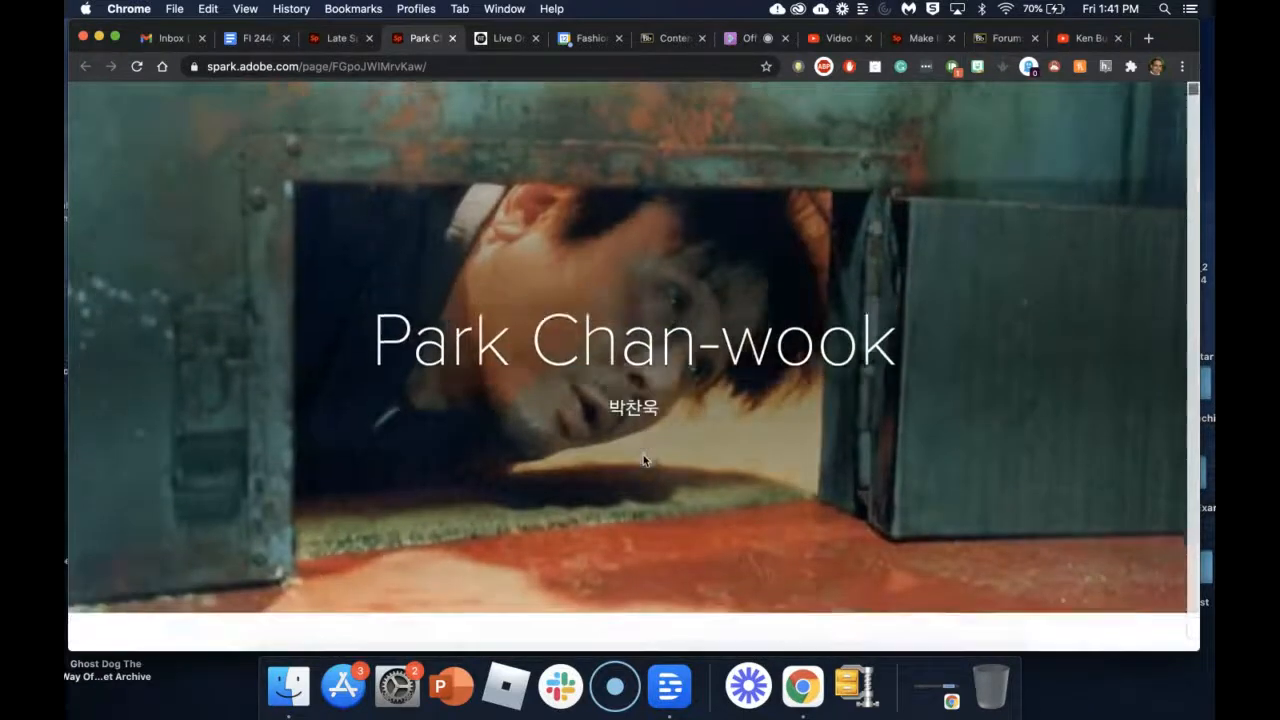
{"action": "scroll", "coordinate": [643, 460], "scroll_direction": "down", "scroll_amount": 5}
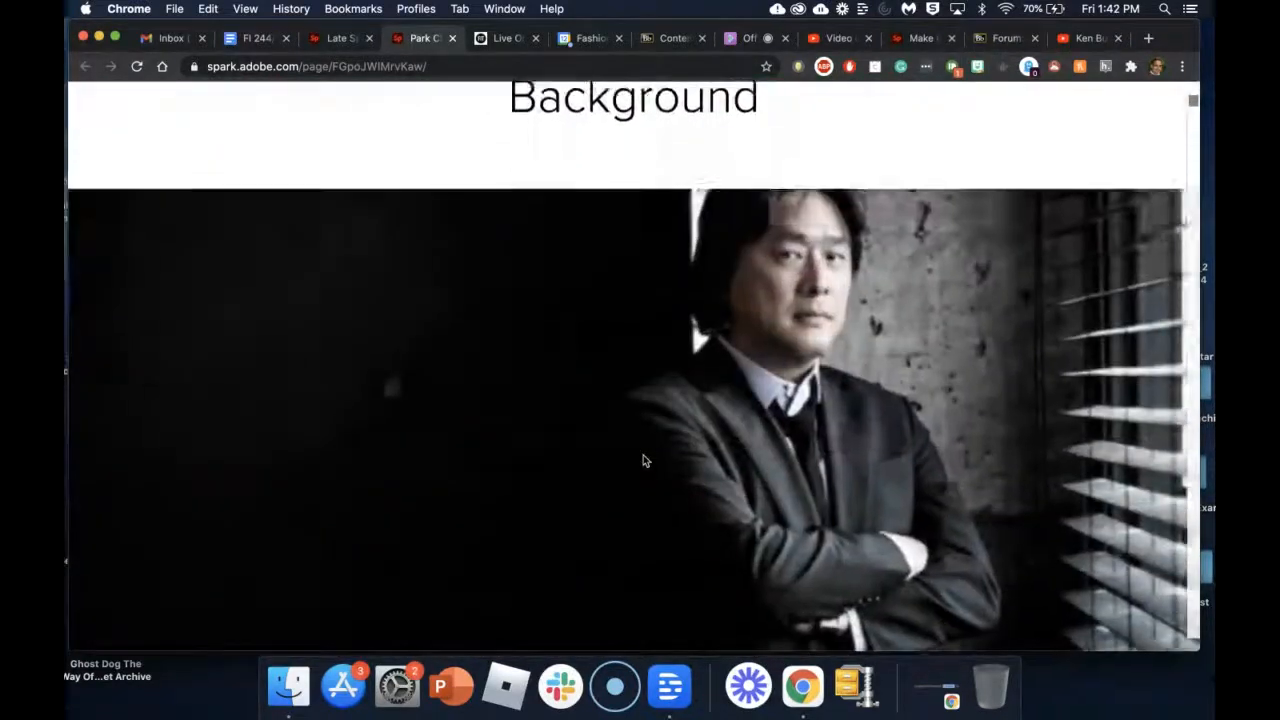
{"action": "scroll", "coordinate": [643, 460], "scroll_direction": "down", "scroll_amount": 5}
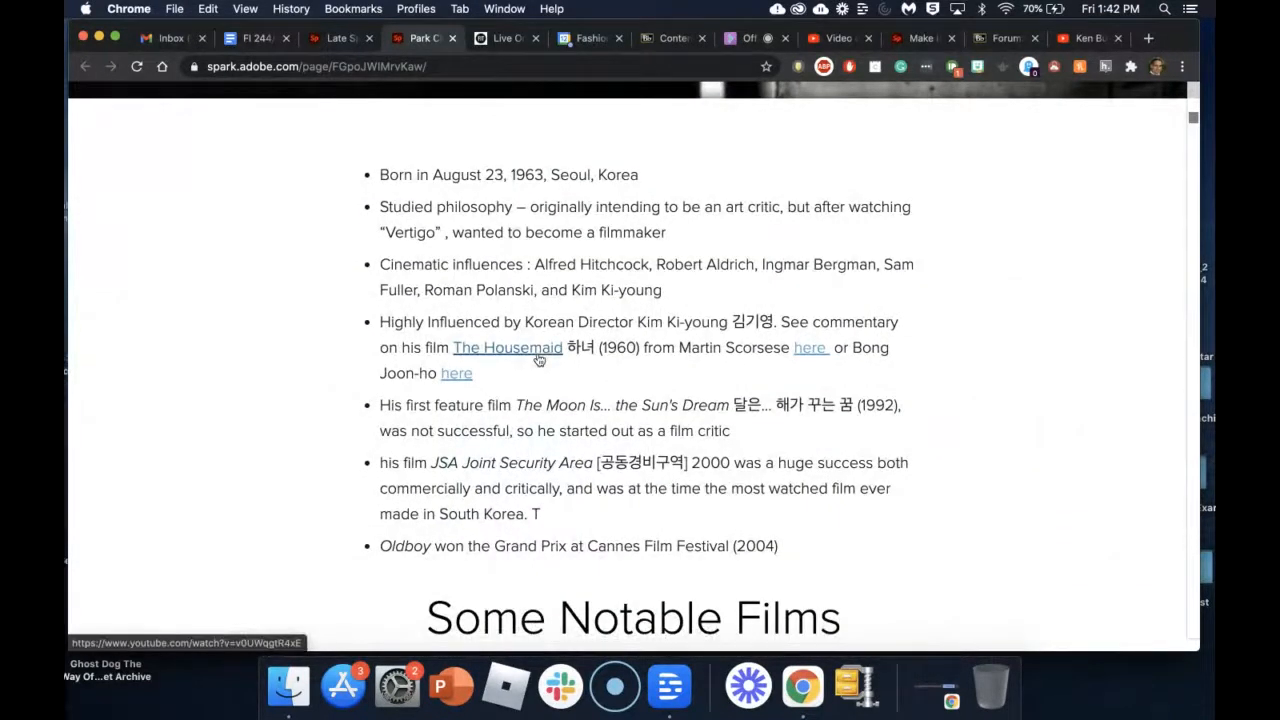
{"action": "scroll", "coordinate": [538, 360], "scroll_direction": "down", "scroll_amount": 5}
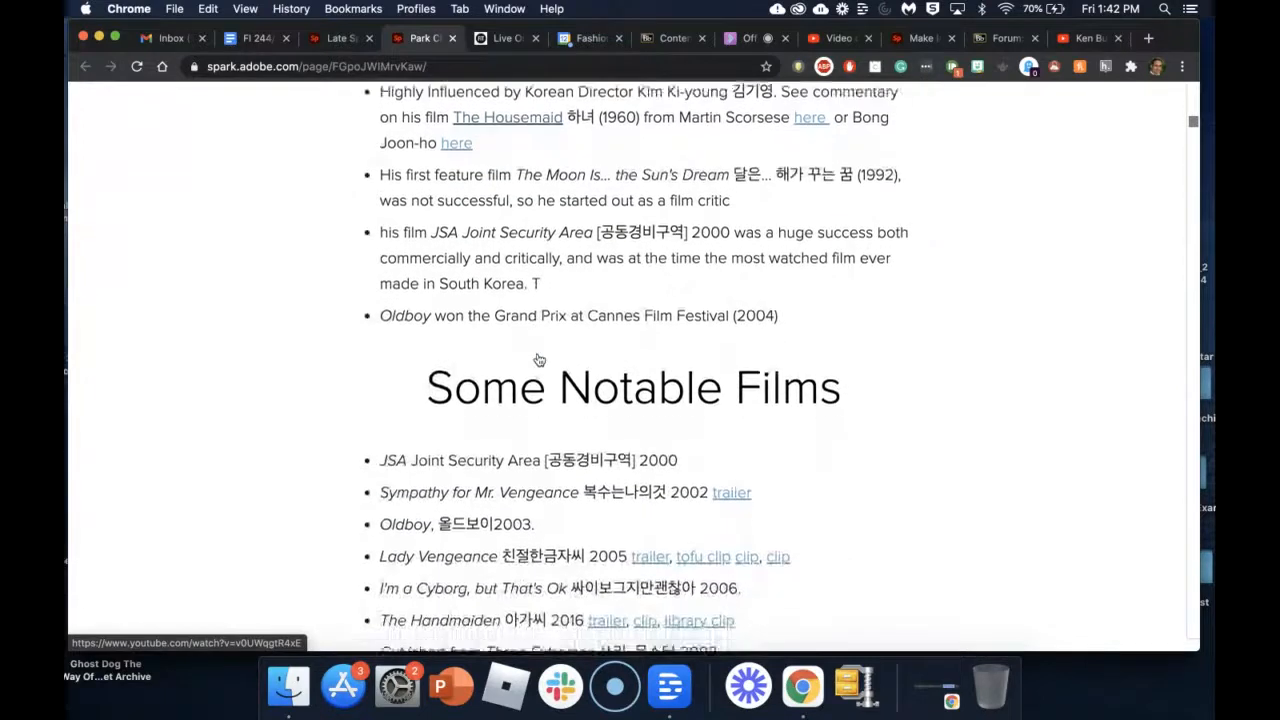
{"action": "scroll", "coordinate": [538, 360], "scroll_direction": "down", "scroll_amount": 7}
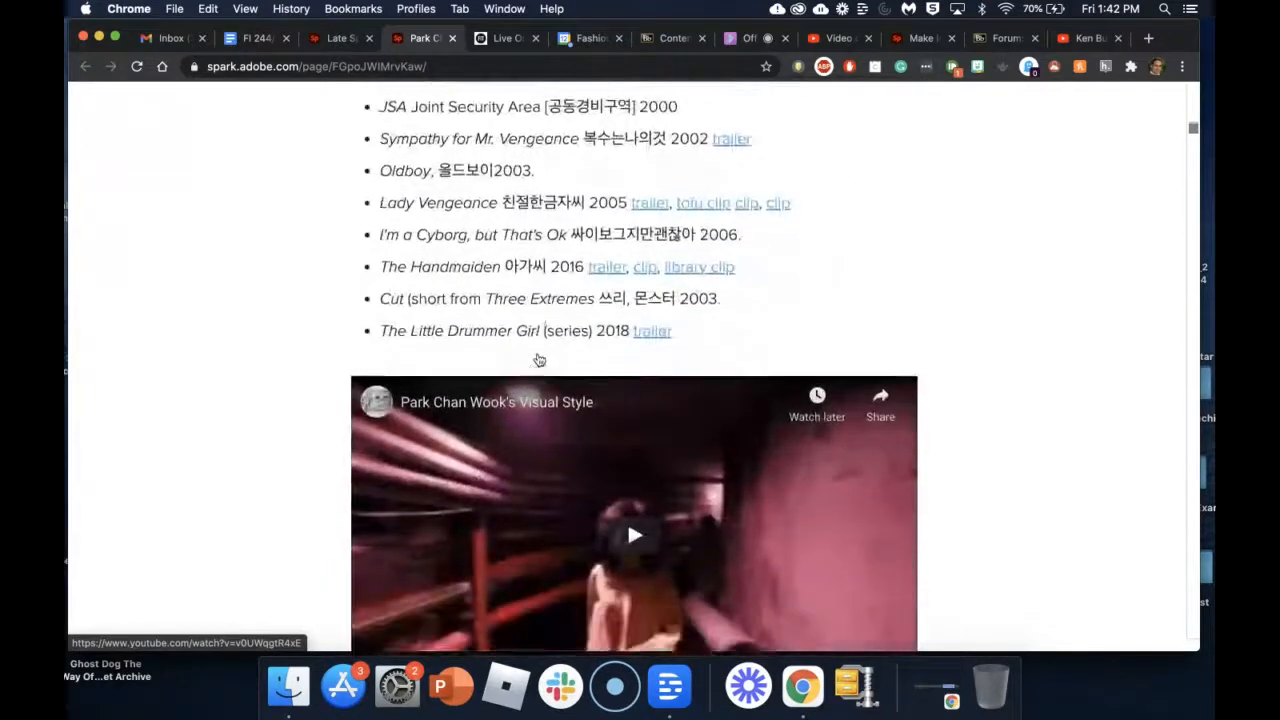
{"action": "scroll", "coordinate": [538, 360], "scroll_direction": "down", "scroll_amount": 10}
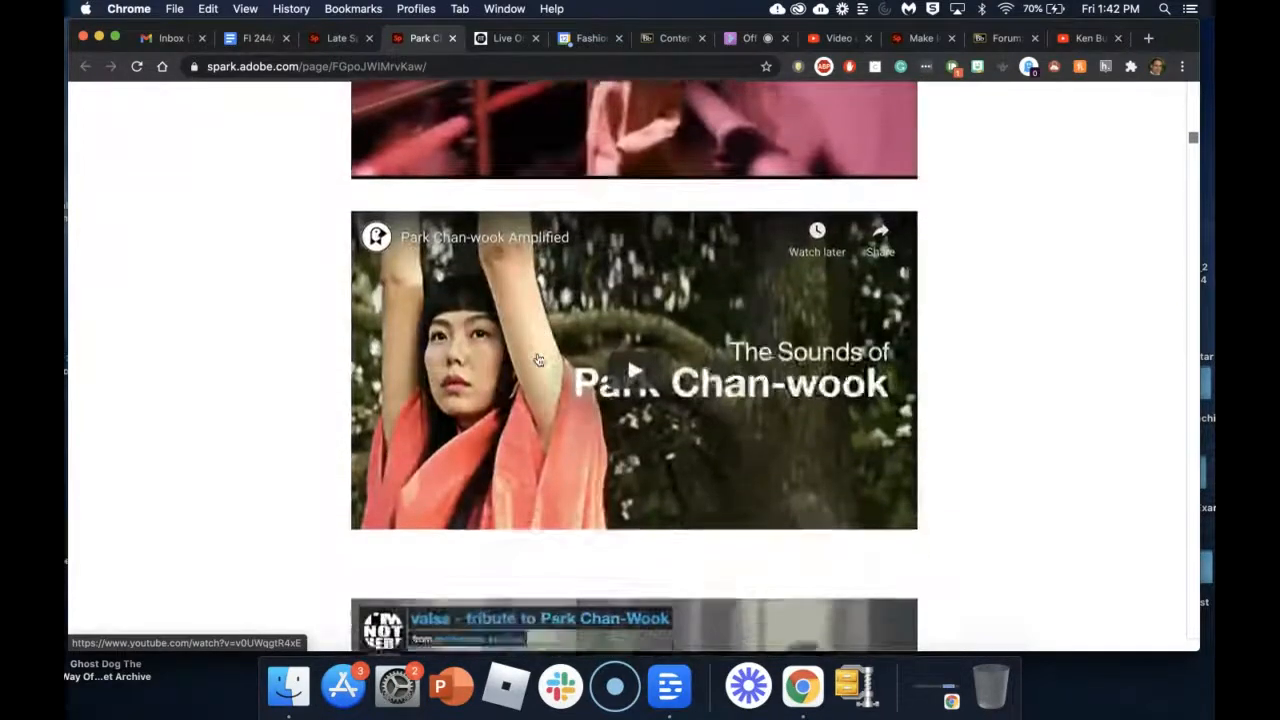
{"action": "scroll", "coordinate": [538, 360], "scroll_direction": "down", "scroll_amount": 10}
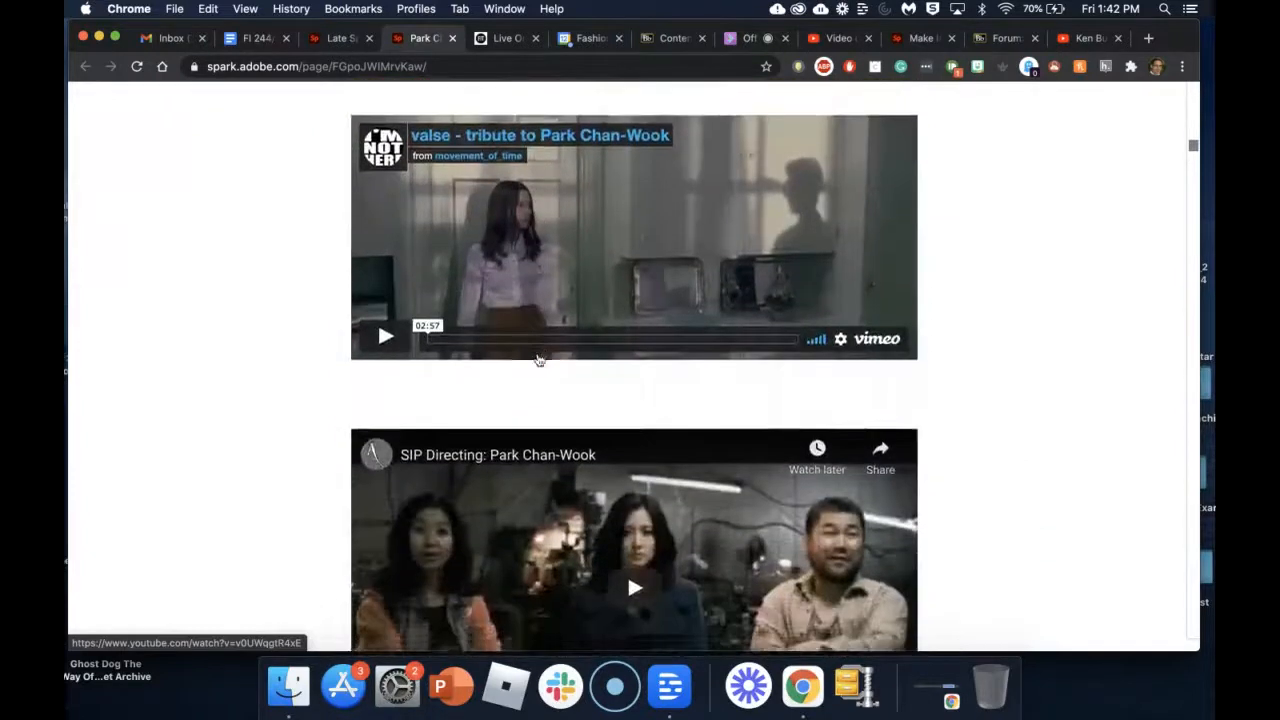
{"action": "scroll", "coordinate": [538, 360], "scroll_direction": "down", "scroll_amount": 10}
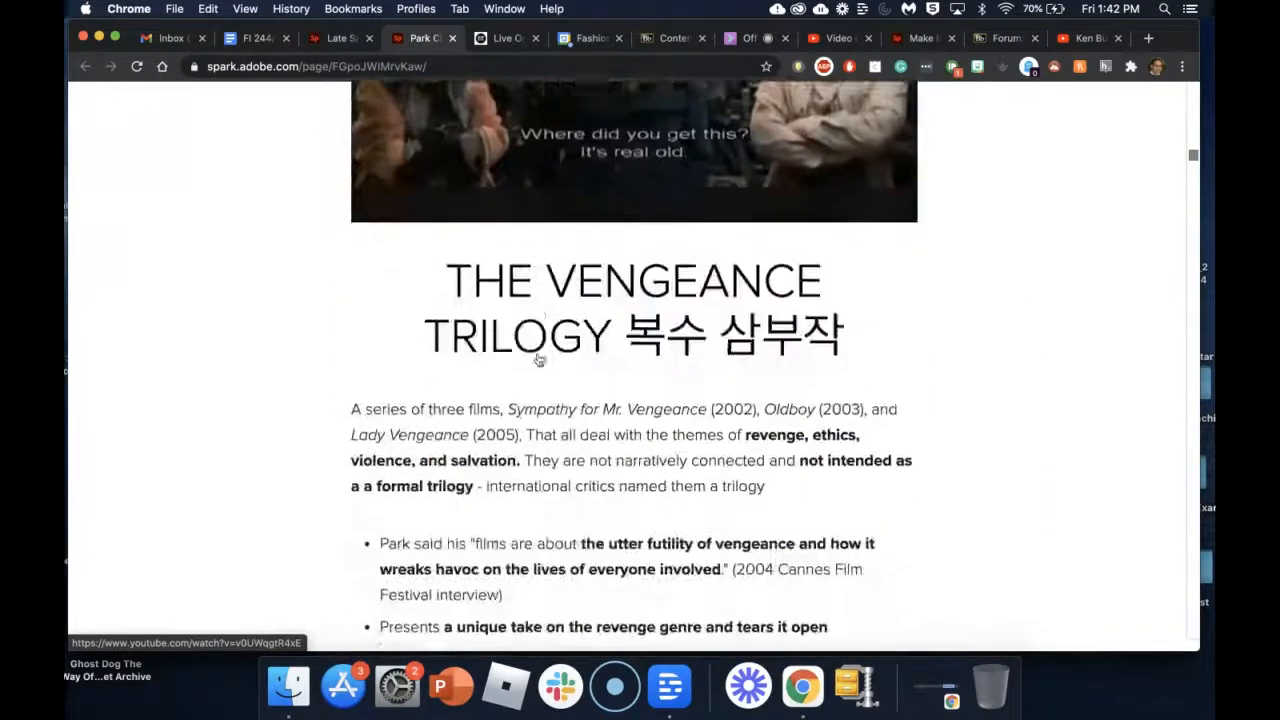
{"action": "scroll", "coordinate": [538, 360], "scroll_direction": "down", "scroll_amount": 10}
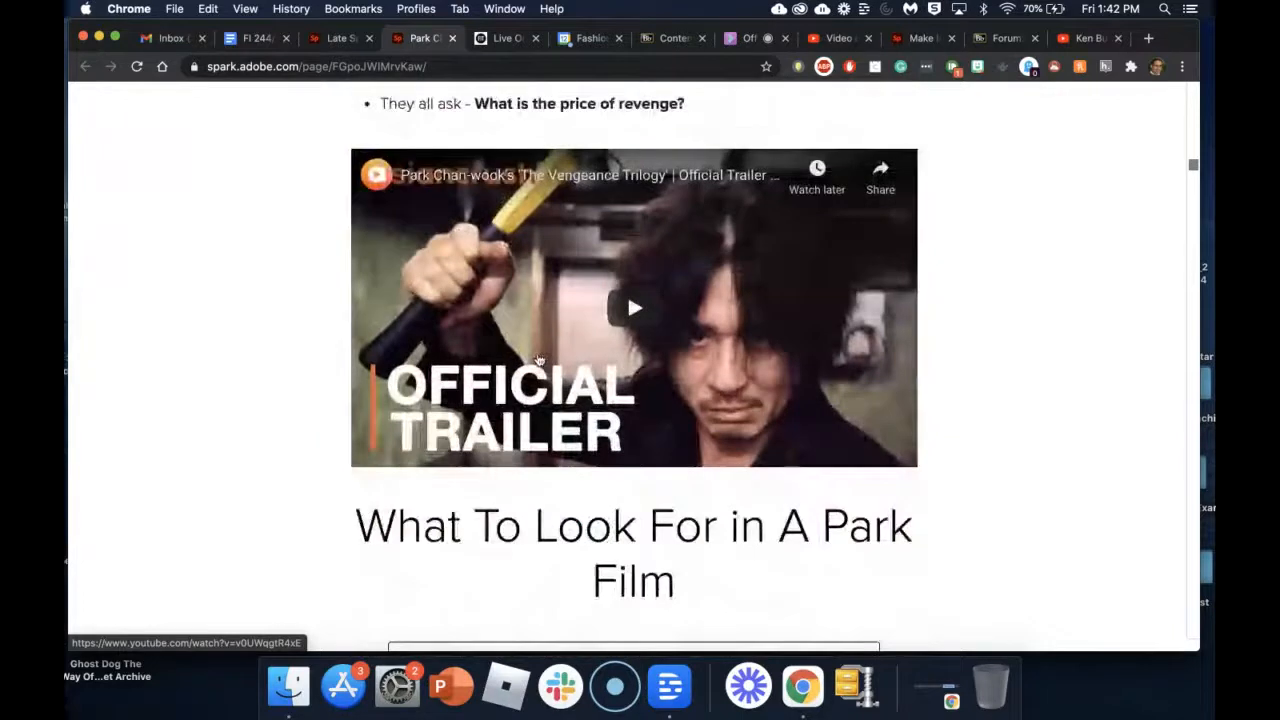
{"action": "scroll", "coordinate": [538, 360], "scroll_direction": "down", "scroll_amount": 1}
{"action": "scroll", "coordinate": [539, 358], "scroll_direction": "down", "scroll_amount": 2}
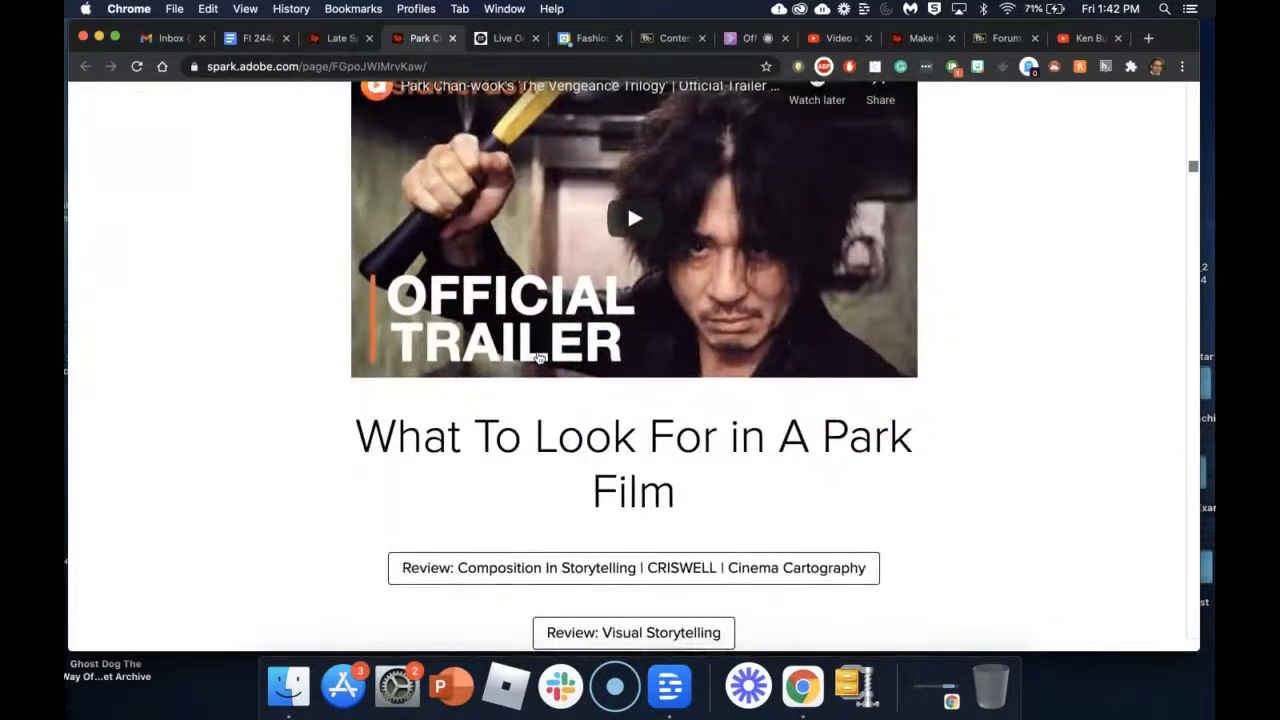
{"action": "scroll", "coordinate": [603, 478], "scroll_direction": "down", "scroll_amount": 6}
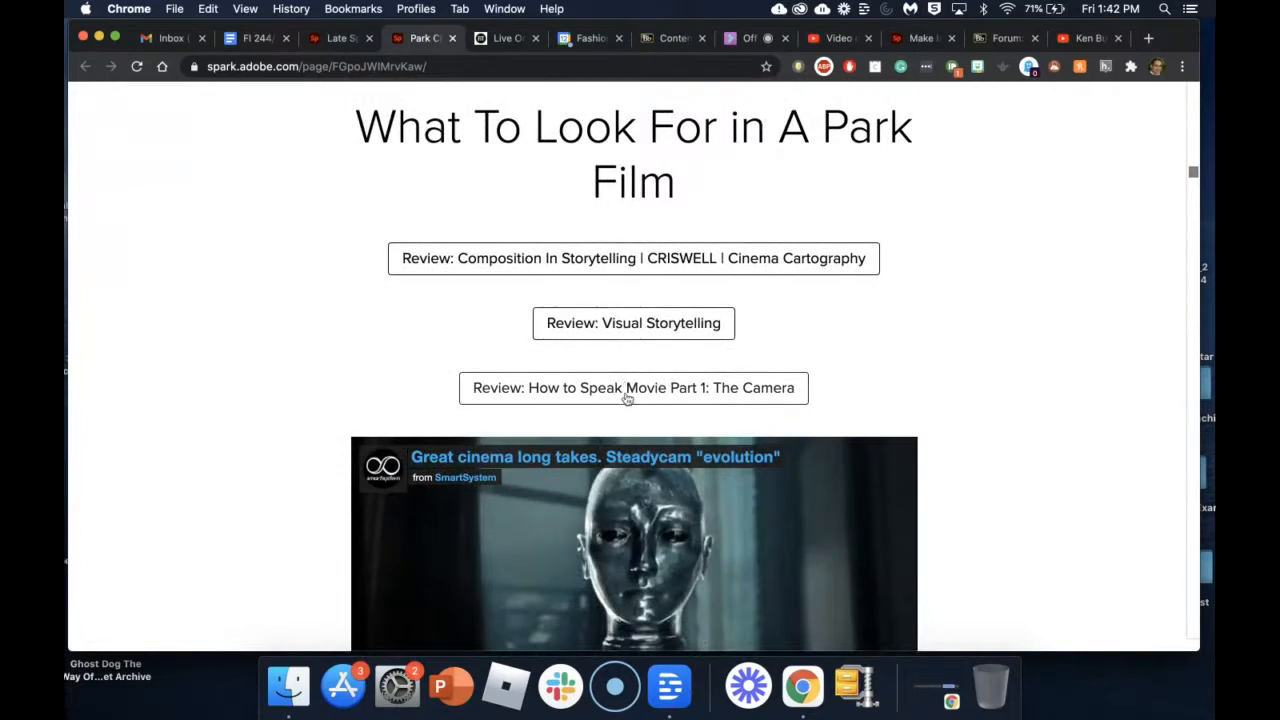
Step: Preview the Review: Visual Storytelling video, then return to the Blackboard course content page
{"action": "left_click", "coordinate": [667, 331]}
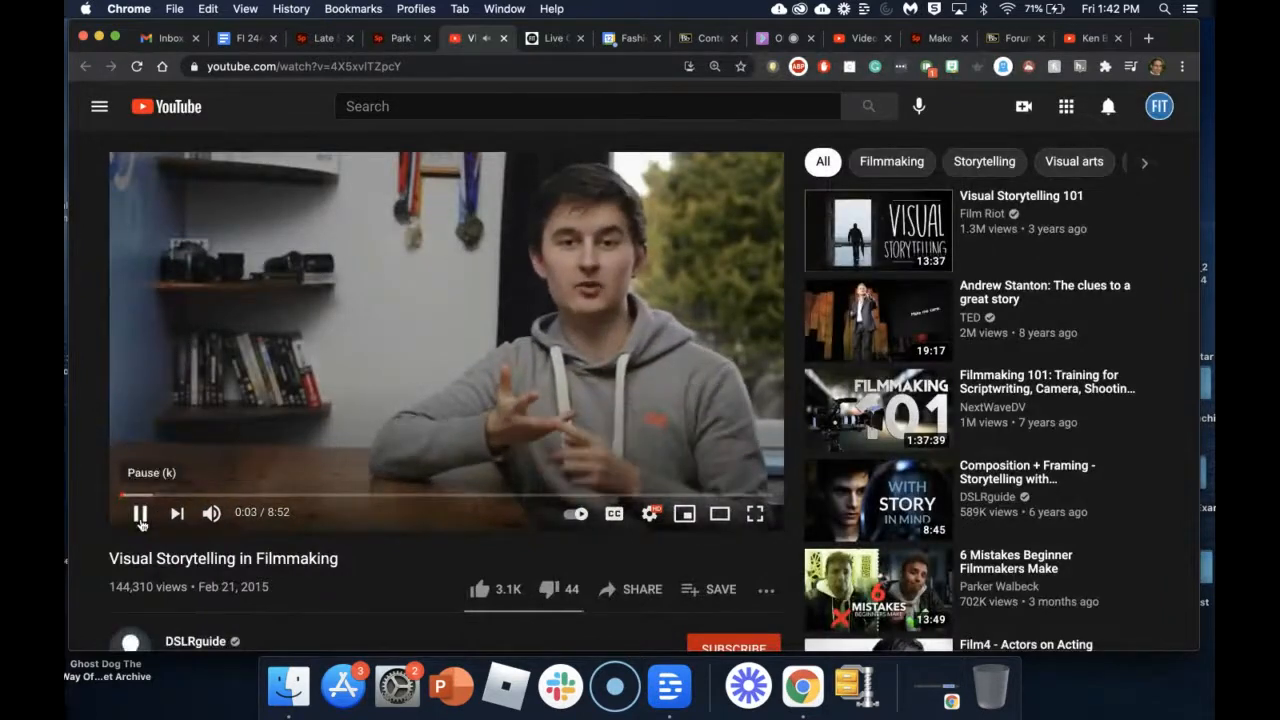
{"action": "left_click", "coordinate": [394, 46]}
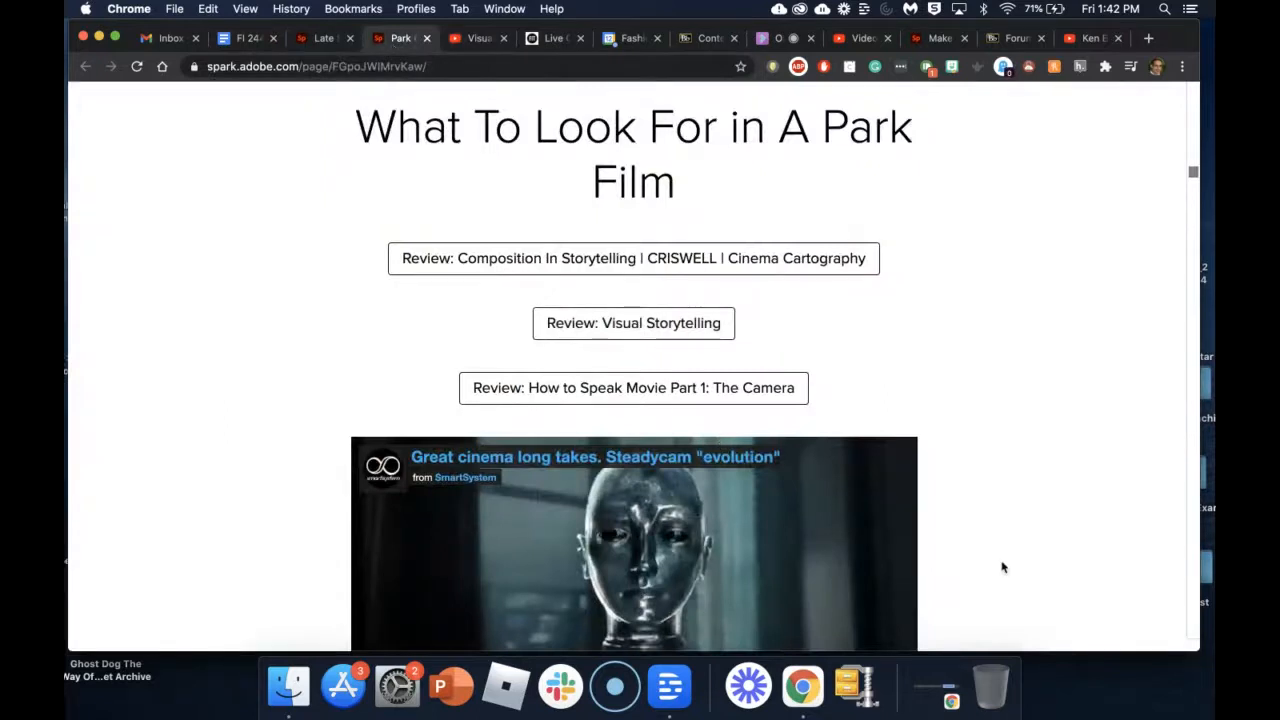
{"action": "scroll", "coordinate": [1003, 567], "scroll_direction": "down", "scroll_amount": 8}
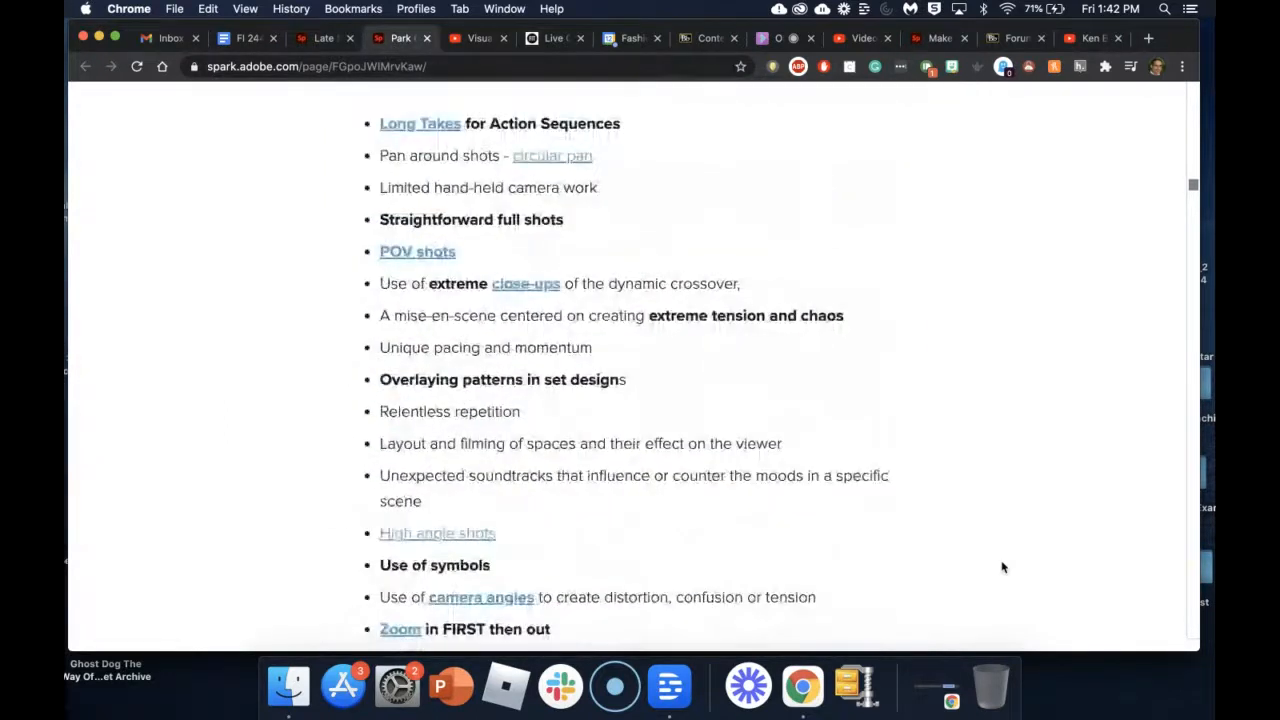
{"action": "scroll", "coordinate": [1003, 567], "scroll_direction": "down", "scroll_amount": 6}
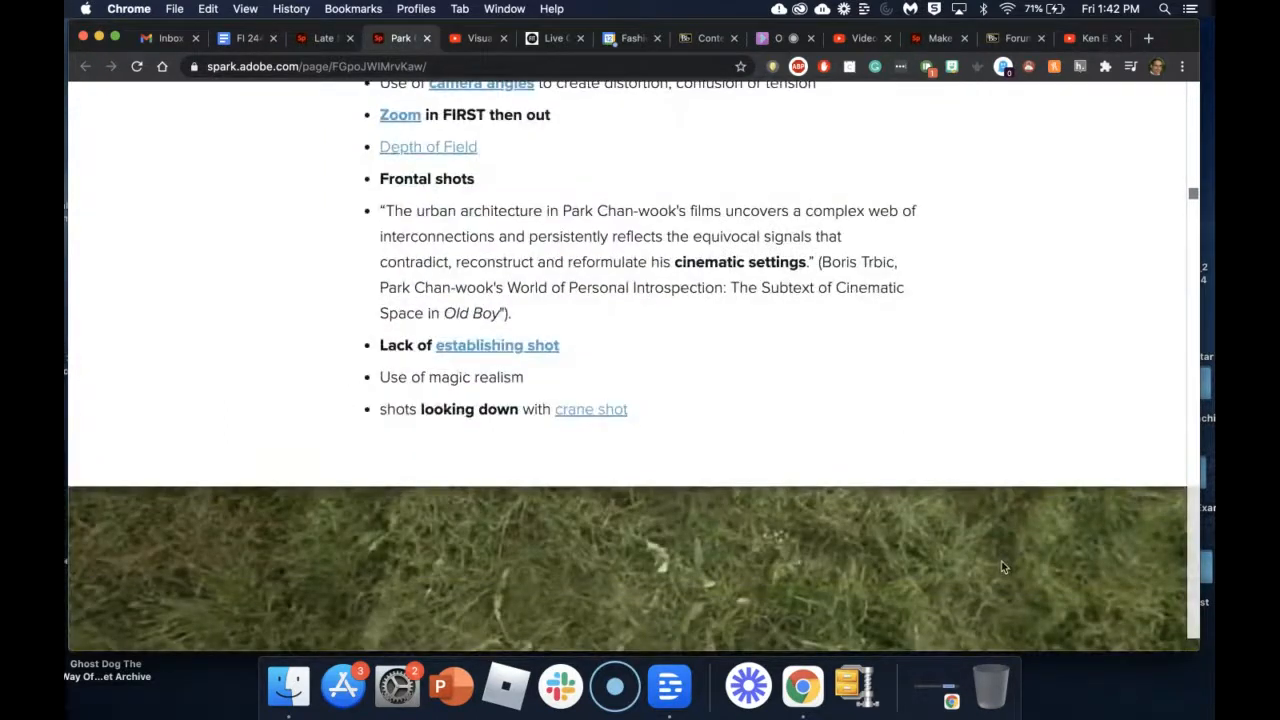
{"action": "scroll", "coordinate": [1003, 567], "scroll_direction": "down", "scroll_amount": 6}
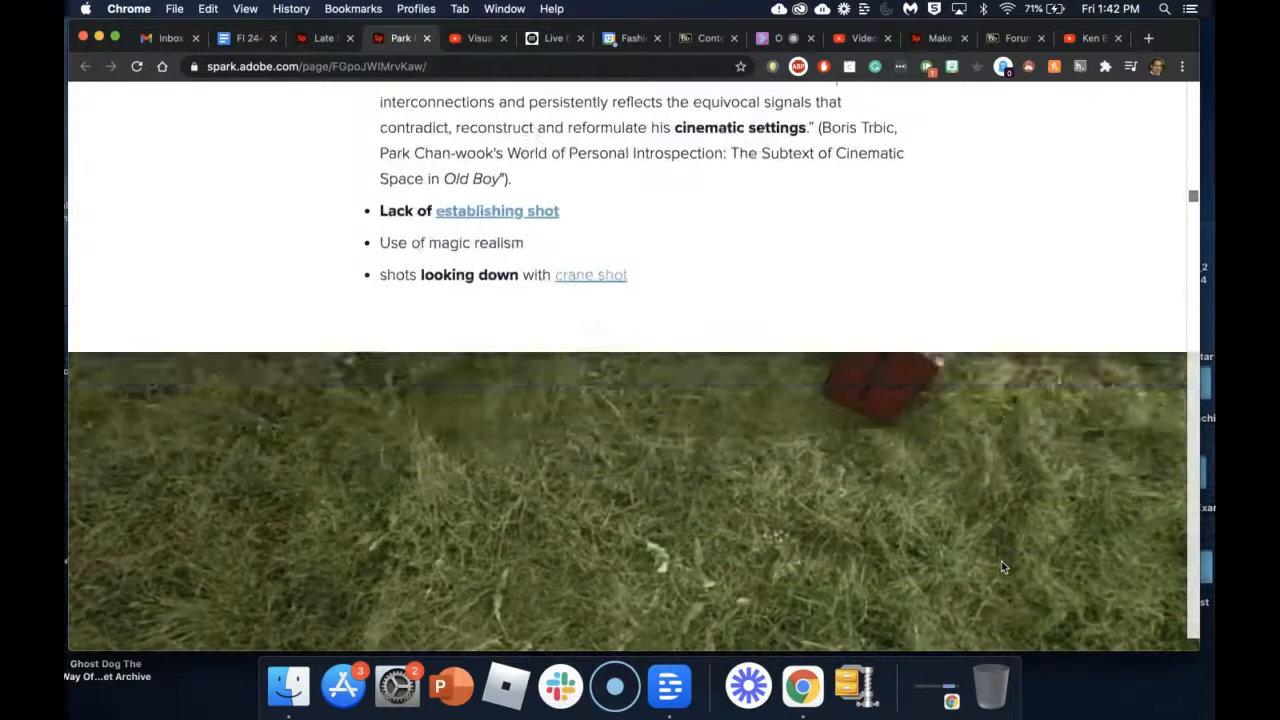
{"action": "scroll", "coordinate": [1001, 561], "scroll_direction": "up", "scroll_amount": 15}
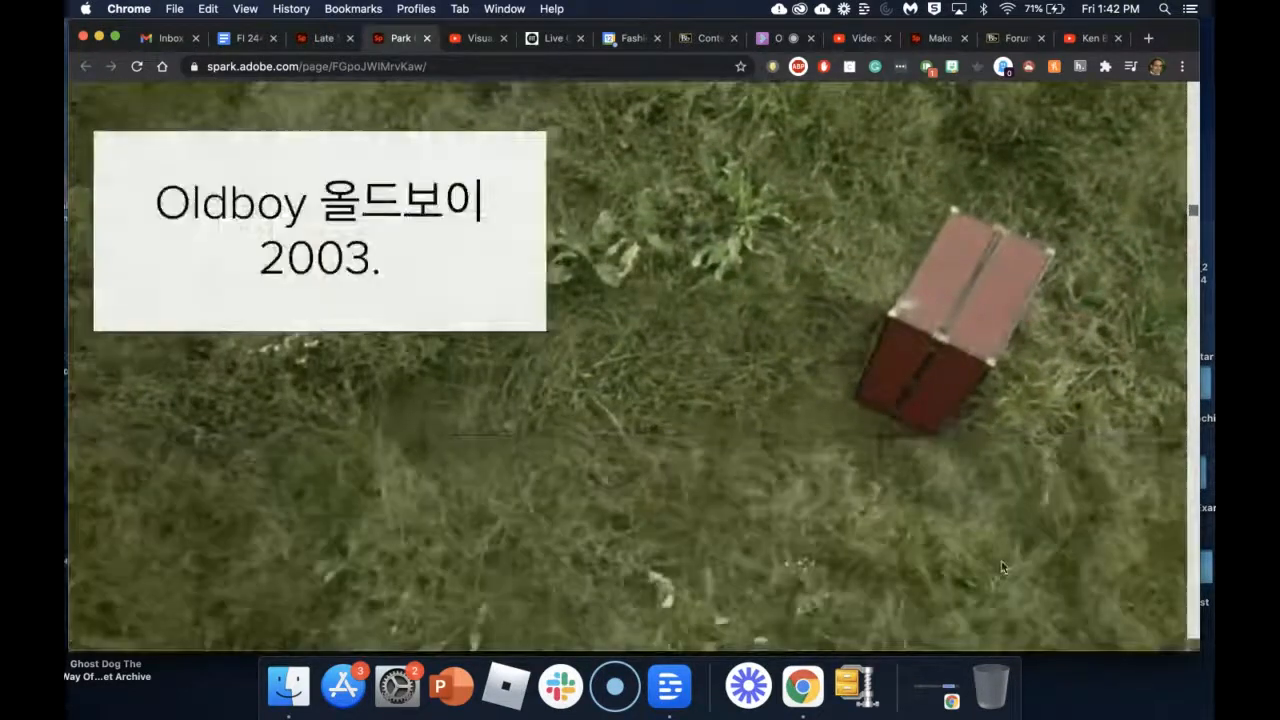
{"action": "scroll", "coordinate": [1003, 567], "scroll_direction": "up", "scroll_amount": 15}
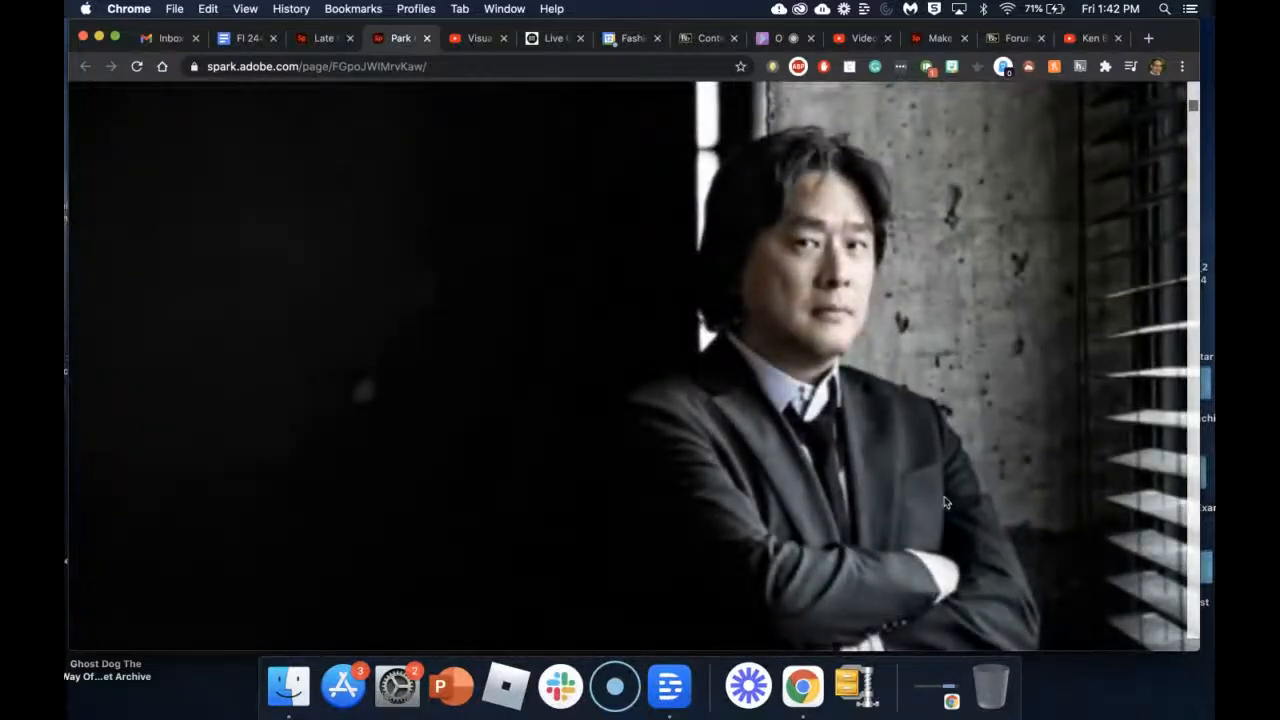
{"action": "left_click", "coordinate": [686, 40]}
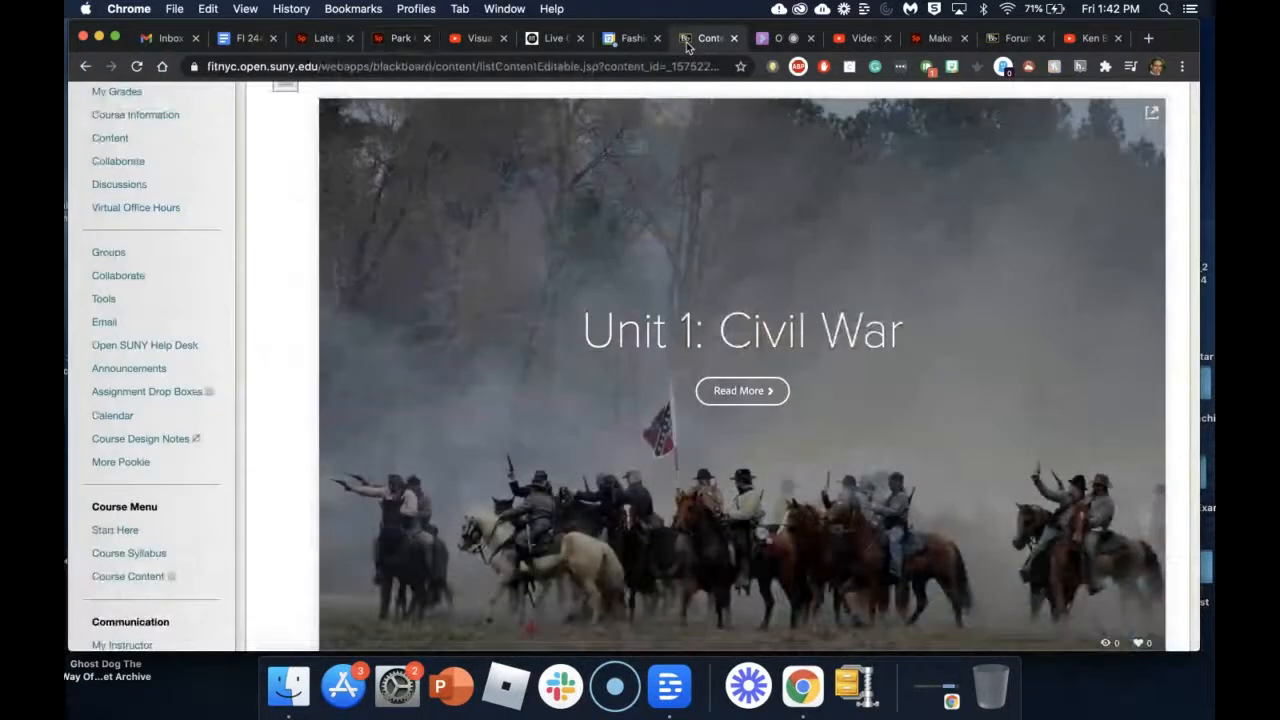
Step: In System Admin's Login As Another User tool, pick the instructor's username from autofill
{"action": "scroll", "coordinate": [660, 225], "scroll_direction": "up", "scroll_amount": 5}
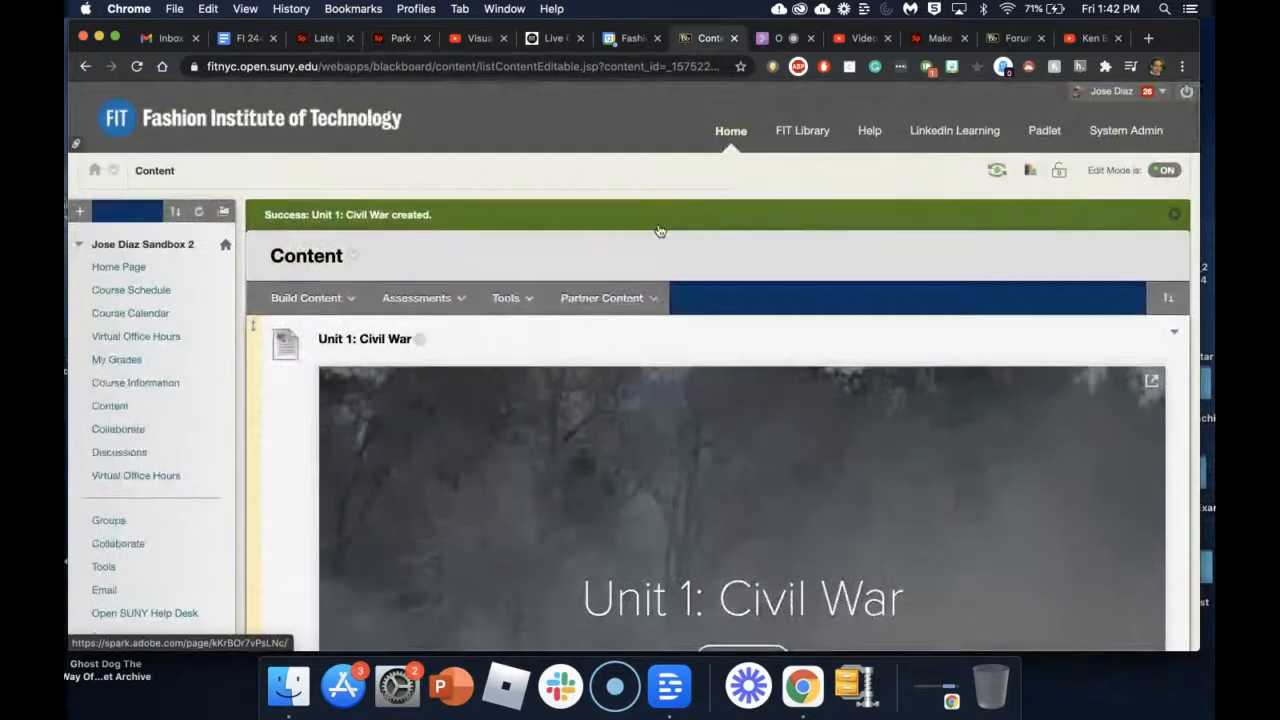
{"action": "left_click", "coordinate": [1114, 137]}
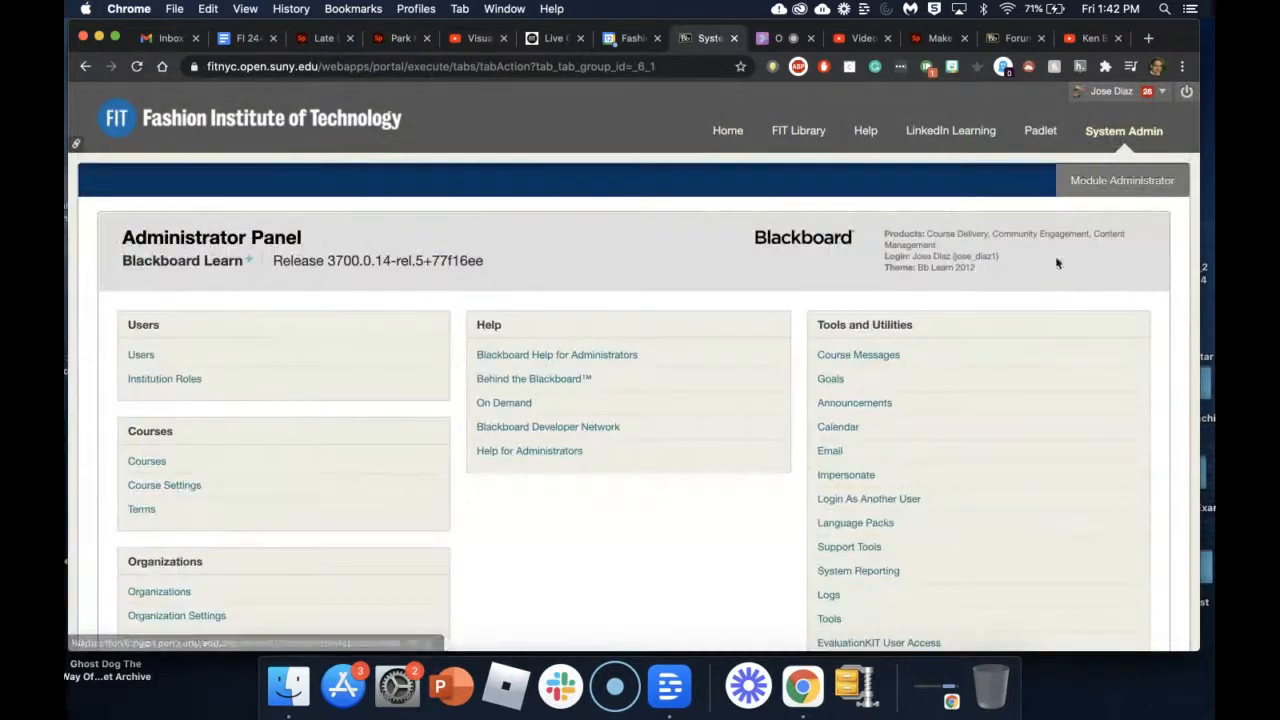
{"action": "left_click", "coordinate": [879, 506]}
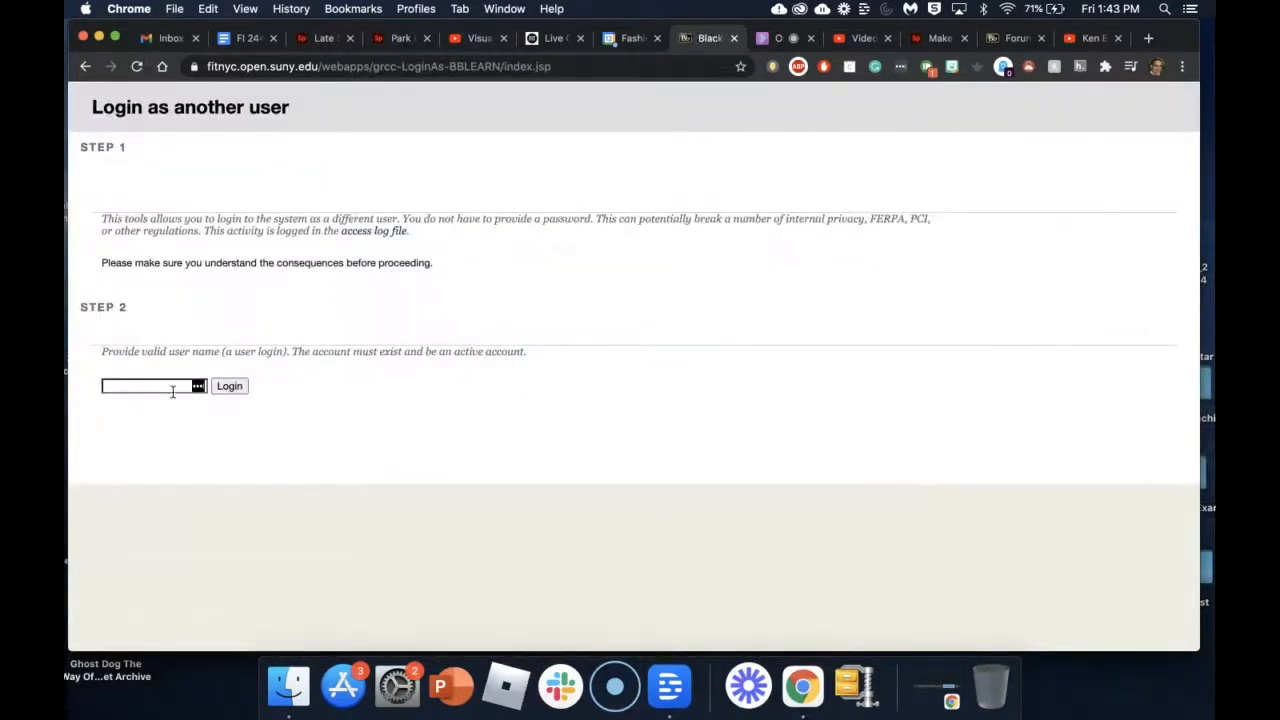
{"action": "left_click", "coordinate": [157, 388]}
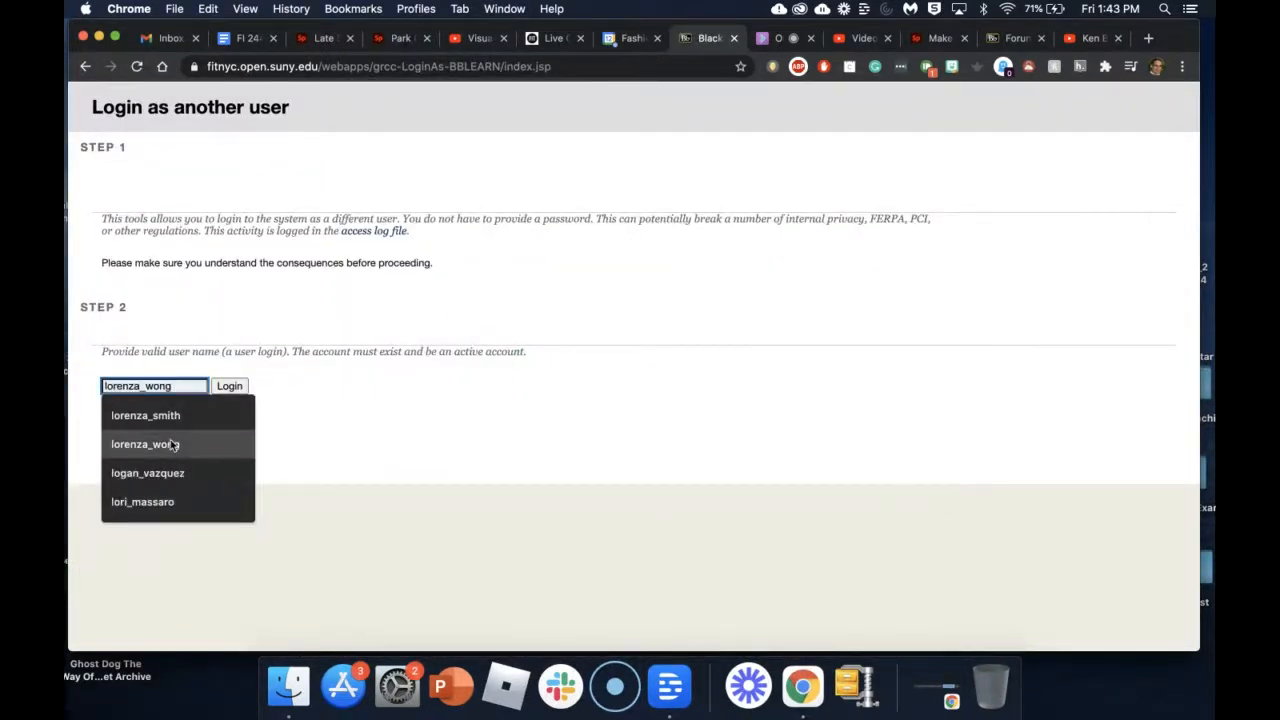
{"action": "left_click", "coordinate": [167, 424]}
Step: Log in as that instructor and open the HA112 OL2 course's Content area
{"action": "left_click", "coordinate": [228, 387]}
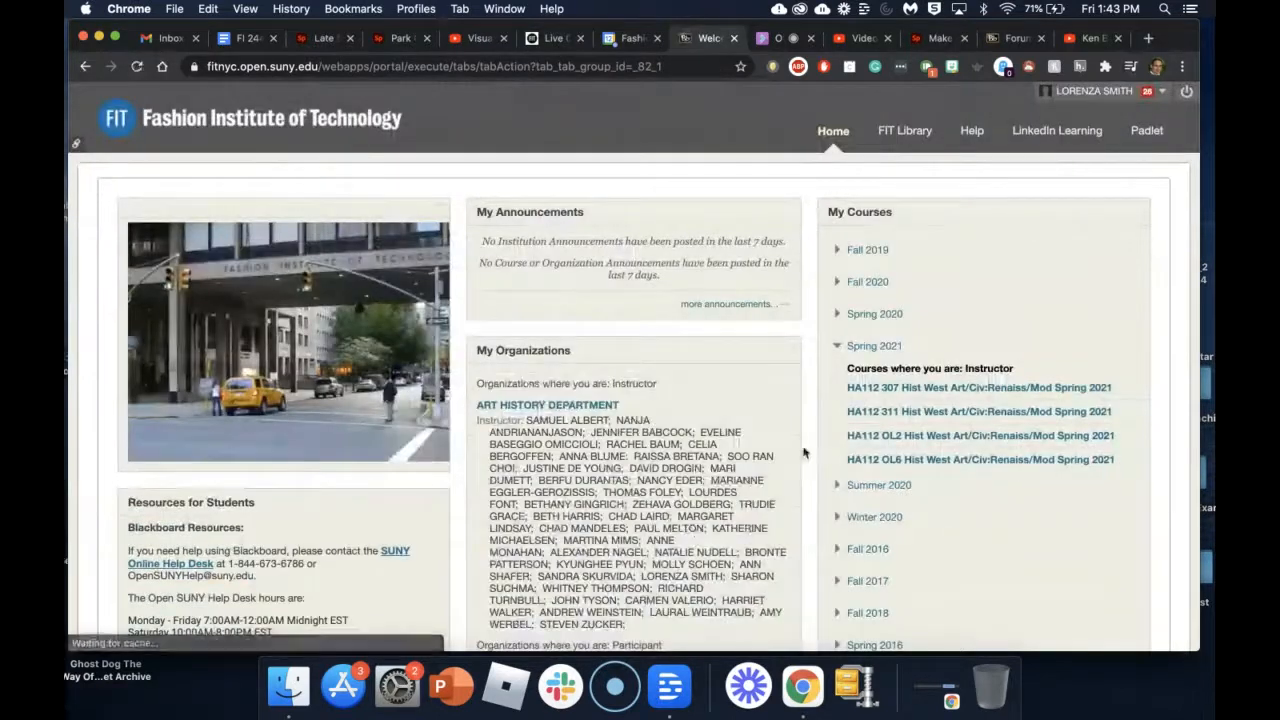
{"action": "scroll", "coordinate": [931, 464], "scroll_direction": "down", "scroll_amount": 3}
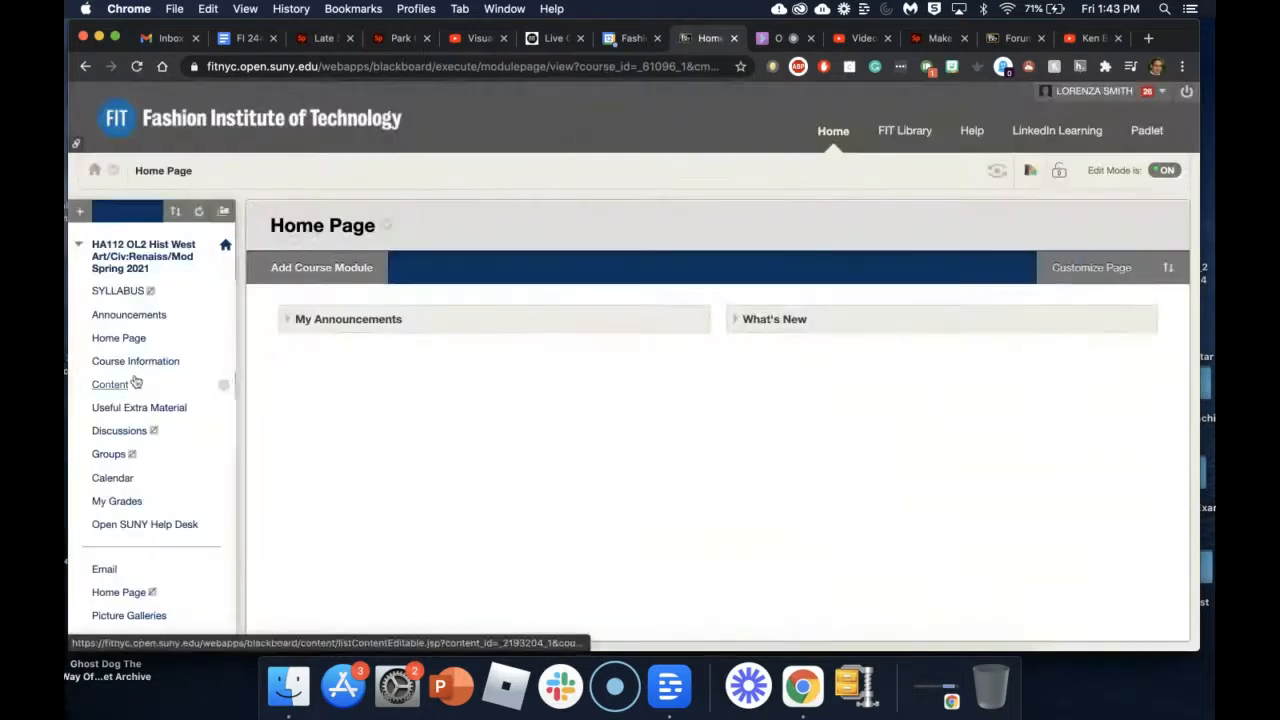
{"action": "left_click", "coordinate": [117, 385]}
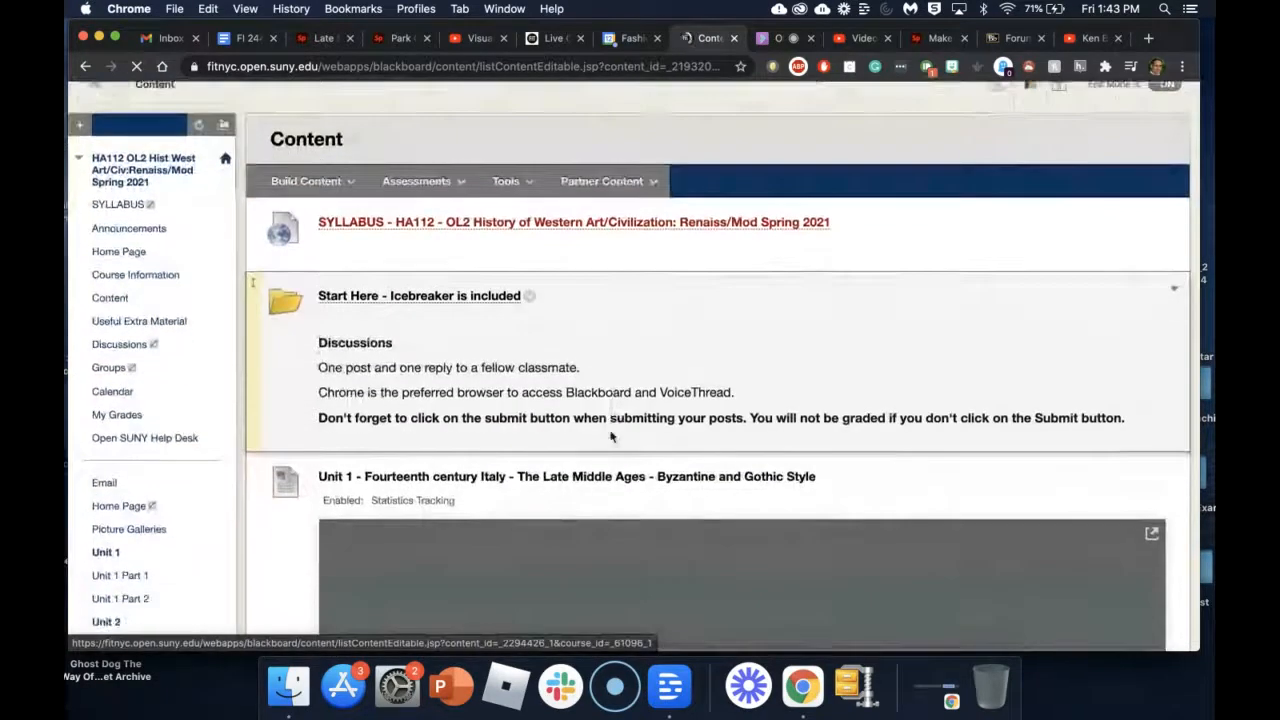
Step: Scroll the HA112 OL2 Content page past Units 1–3 to the Unit 4 High Renaissance banner
{"action": "scroll", "coordinate": [613, 437], "scroll_direction": "down", "scroll_amount": 2}
{"action": "scroll", "coordinate": [613, 437], "scroll_direction": "down", "scroll_amount": 5}
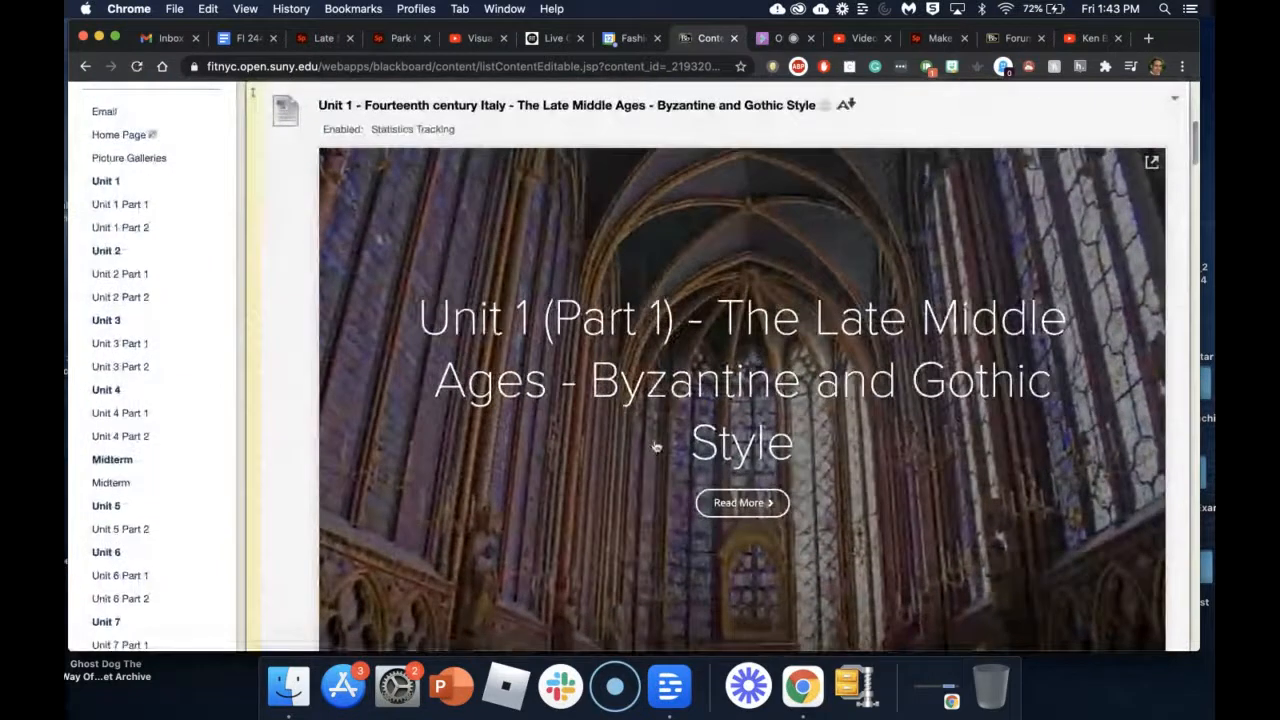
{"action": "scroll", "coordinate": [652, 463], "scroll_direction": "down", "scroll_amount": 3}
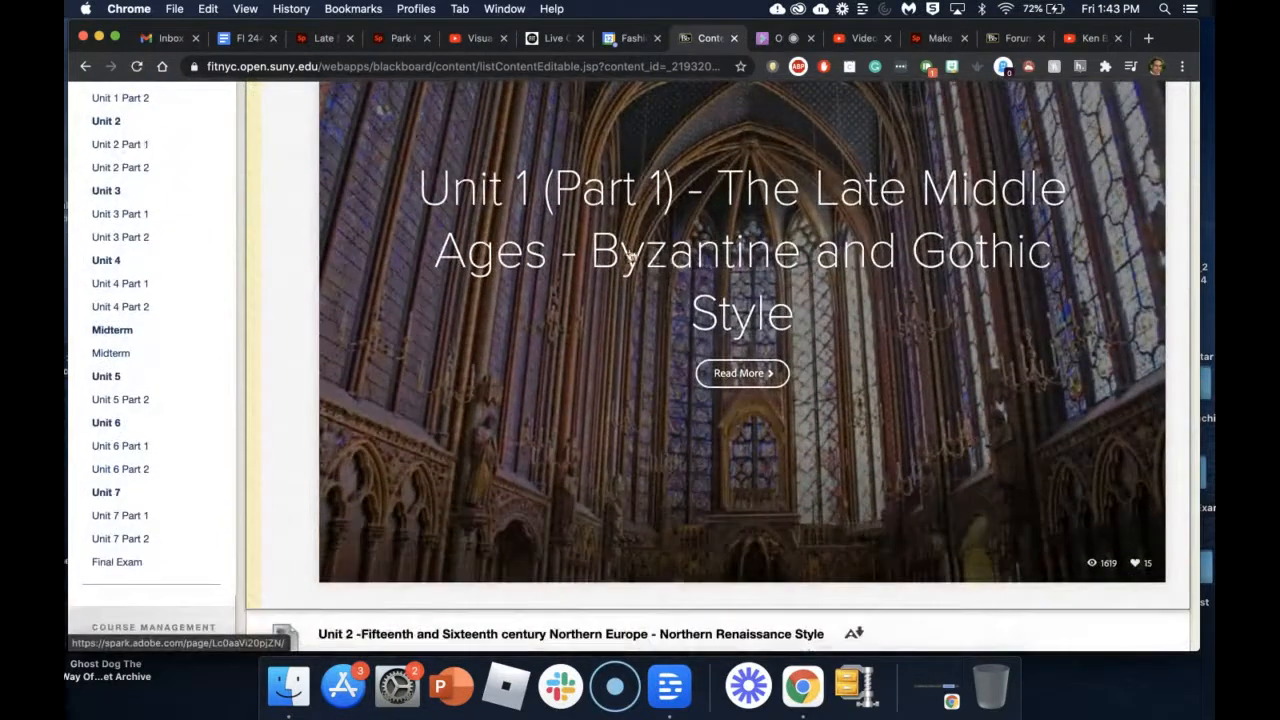
{"action": "scroll", "coordinate": [817, 311], "scroll_direction": "down", "scroll_amount": 10}
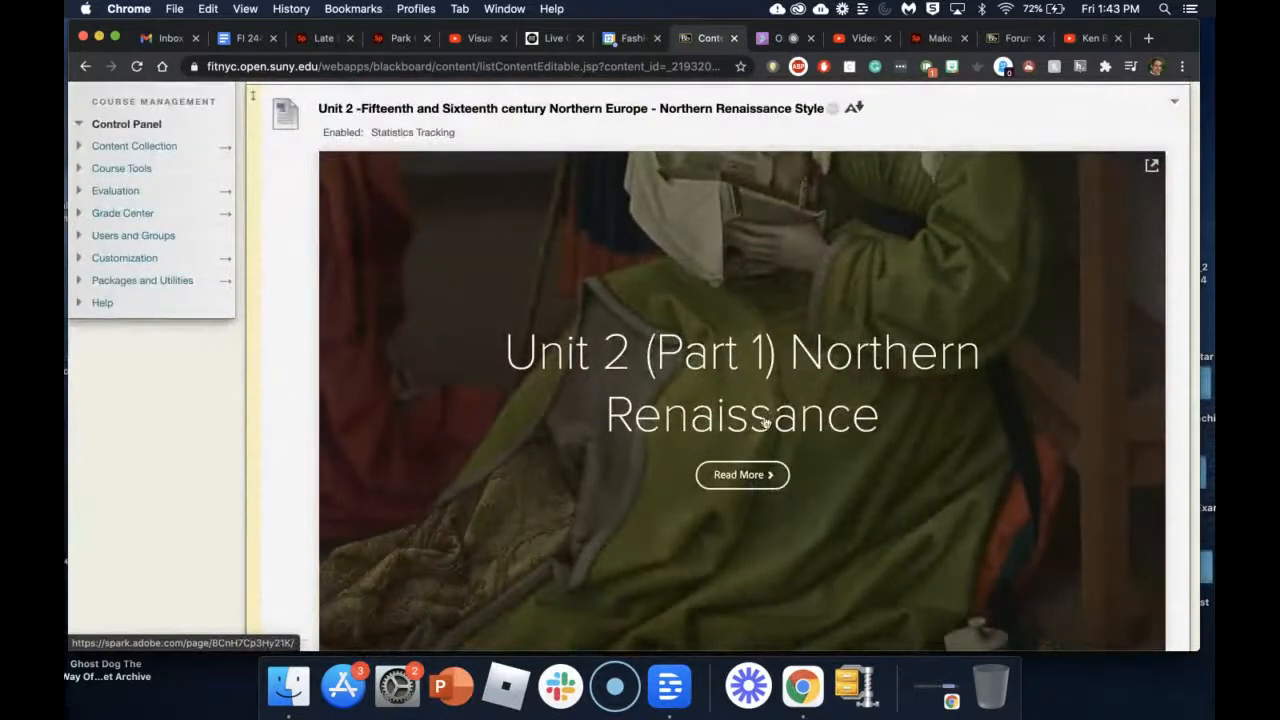
{"action": "scroll", "coordinate": [813, 441], "scroll_direction": "down", "scroll_amount": 15}
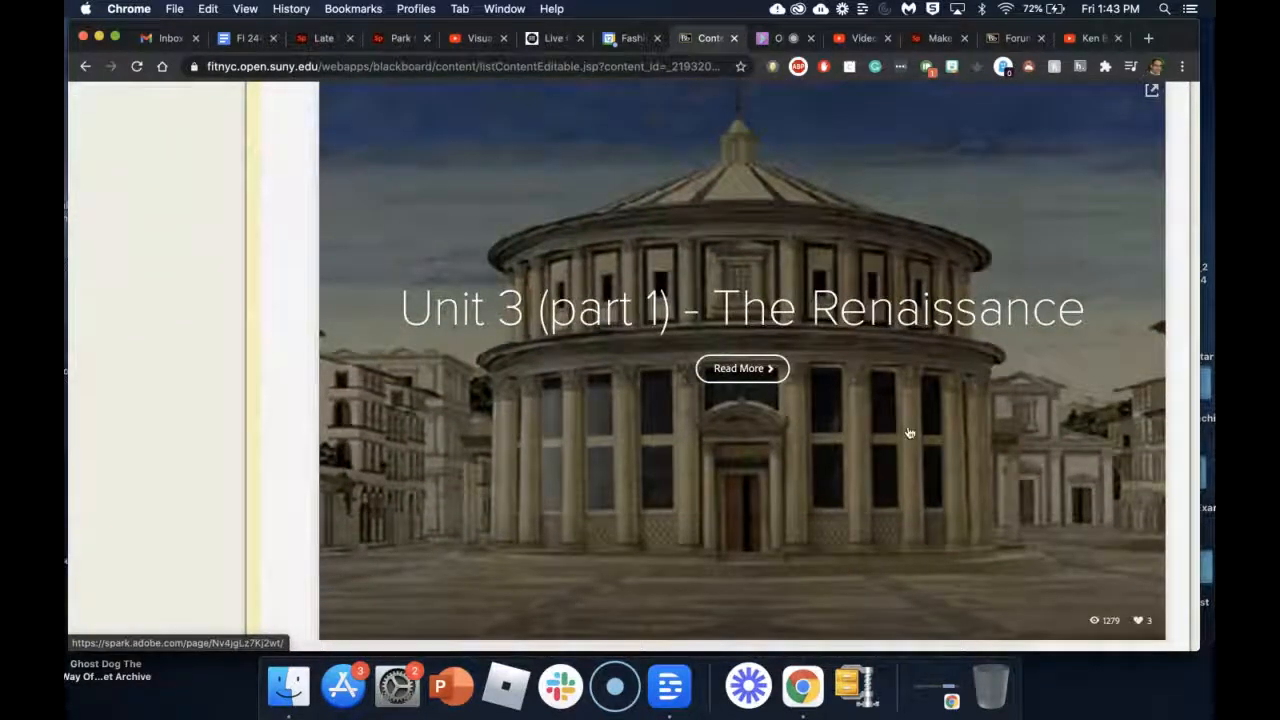
{"action": "scroll", "coordinate": [909, 432], "scroll_direction": "down", "scroll_amount": 10}
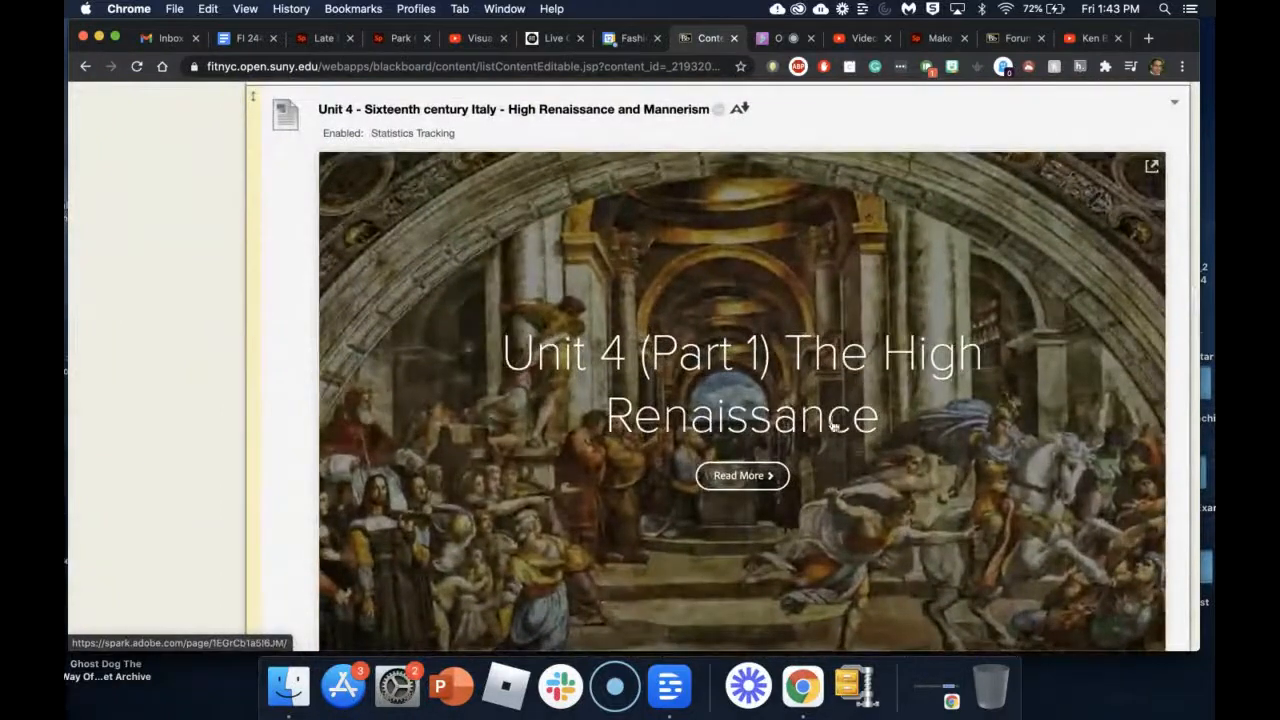
{"action": "scroll", "coordinate": [830, 422], "scroll_direction": "down", "scroll_amount": 4}
{"action": "scroll", "coordinate": [826, 416], "scroll_direction": "up", "scroll_amount": 2}
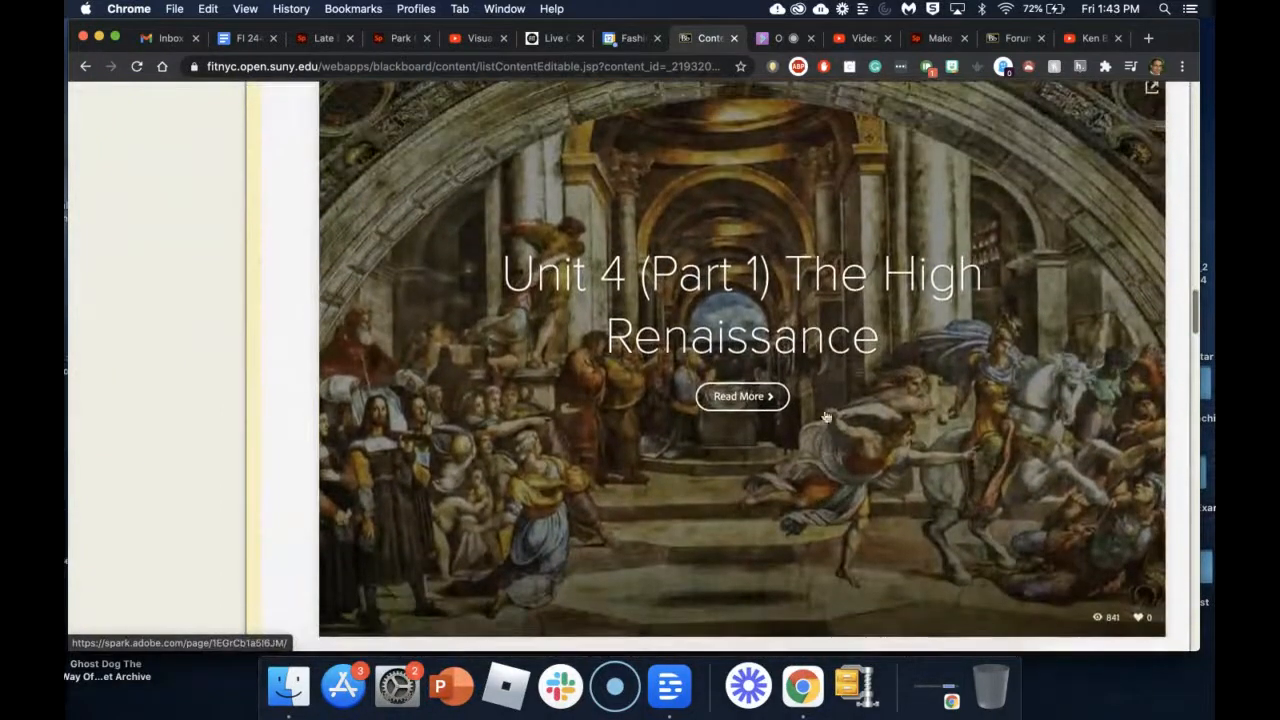
Step: Open the Unit 4 High Renaissance Spark page from its banner's Read More
{"action": "left_click", "coordinate": [754, 393]}
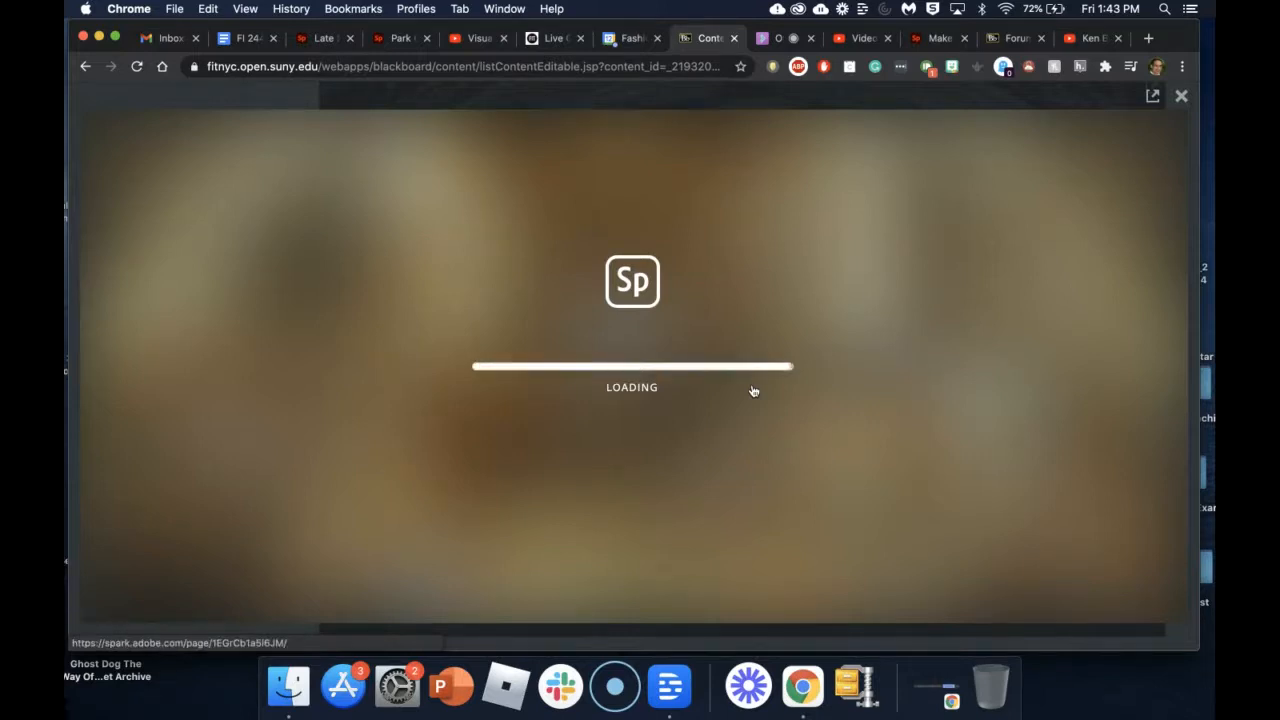
{"action": "scroll", "coordinate": [754, 391], "scroll_direction": "down", "scroll_amount": 10}
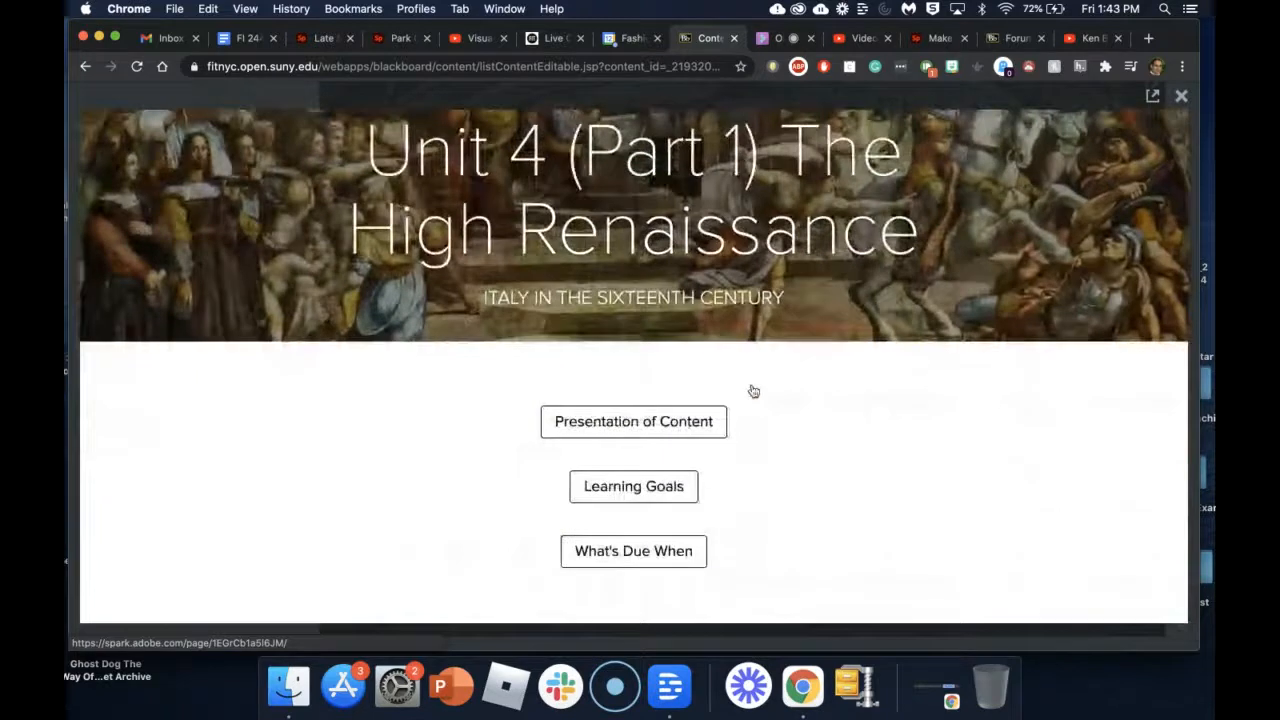
{"action": "scroll", "coordinate": [754, 391], "scroll_direction": "down", "scroll_amount": 10}
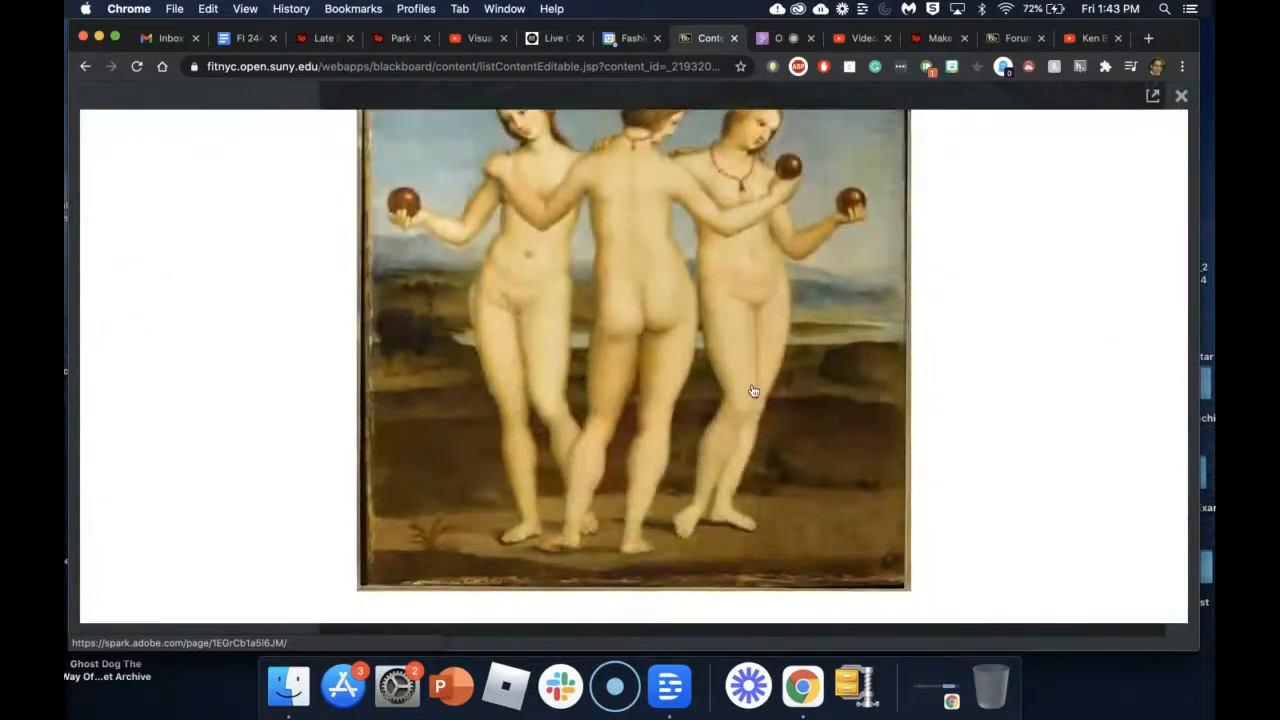
{"action": "scroll", "coordinate": [754, 391], "scroll_direction": "down", "scroll_amount": 4}
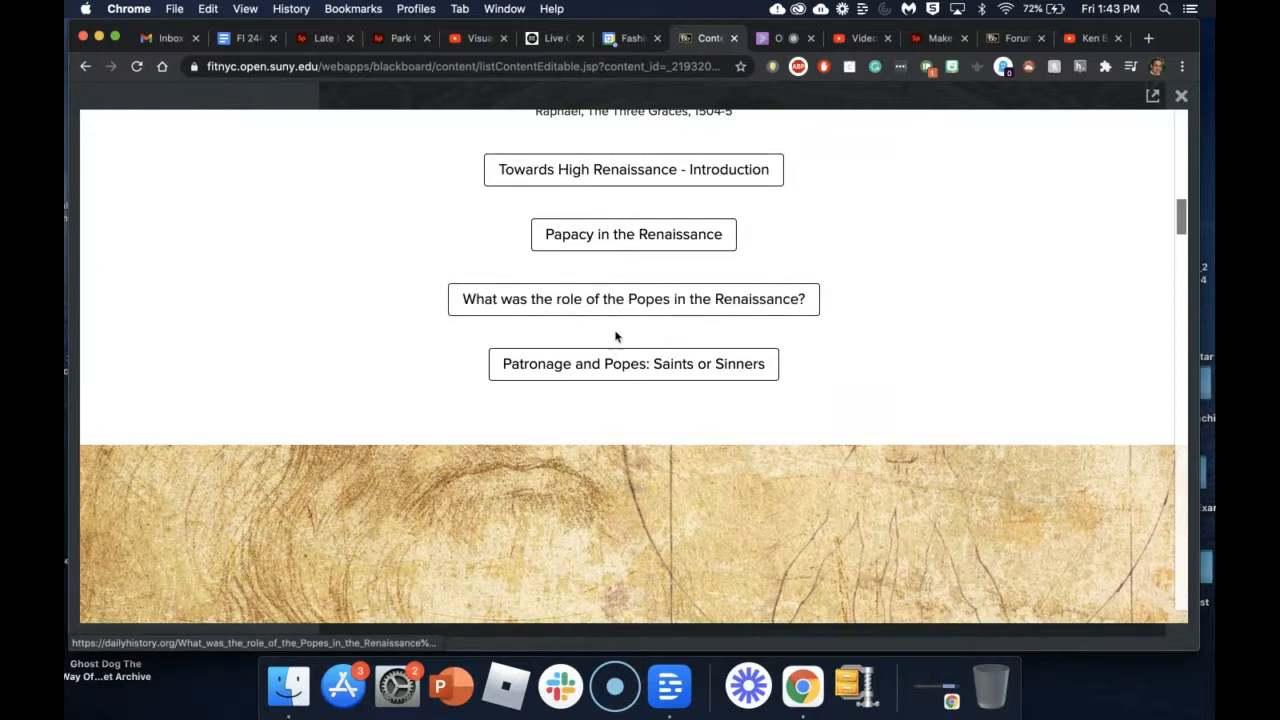
{"action": "scroll", "coordinate": [617, 375], "scroll_direction": "down", "scroll_amount": 2}
{"action": "scroll", "coordinate": [617, 375], "scroll_direction": "down", "scroll_amount": 8}
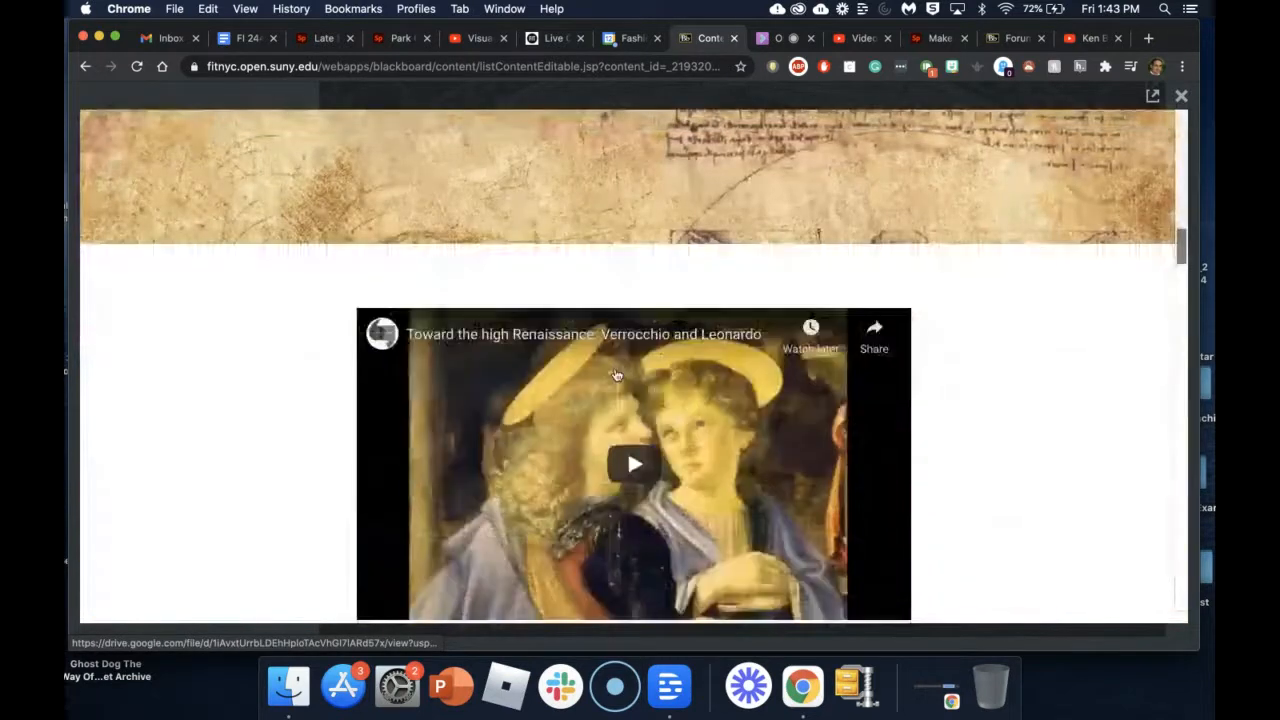
Step: Scroll through the page to the Verrocchio and Leonardo video and link buttons
{"action": "scroll", "coordinate": [625, 371], "scroll_direction": "down", "scroll_amount": 10}
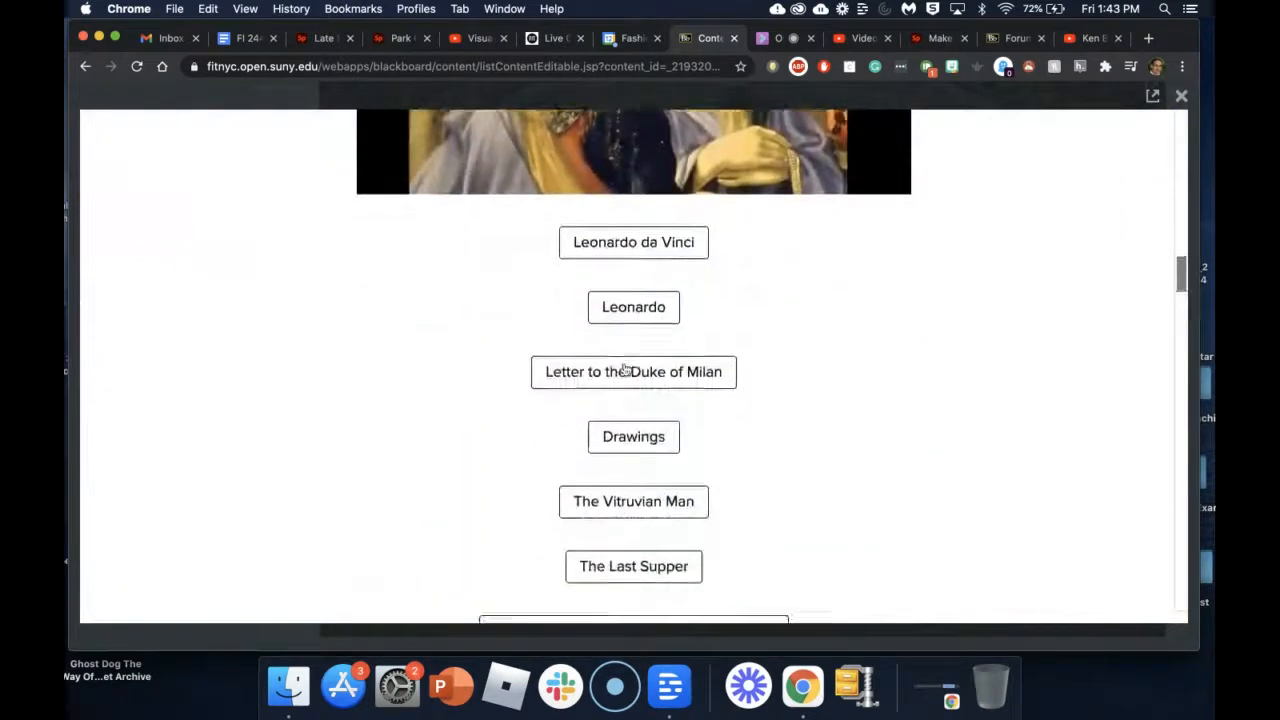
{"action": "scroll", "coordinate": [628, 500], "scroll_direction": "down", "scroll_amount": 5}
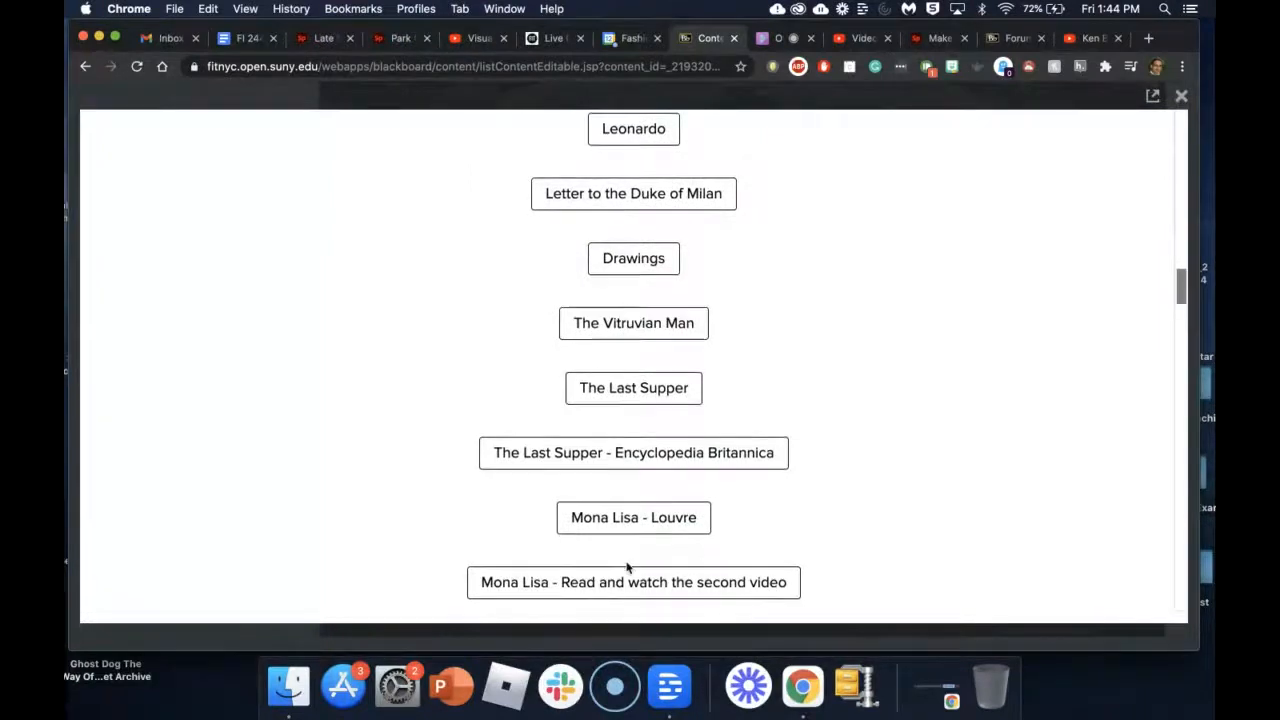
{"action": "scroll", "coordinate": [627, 568], "scroll_direction": "down", "scroll_amount": 2}
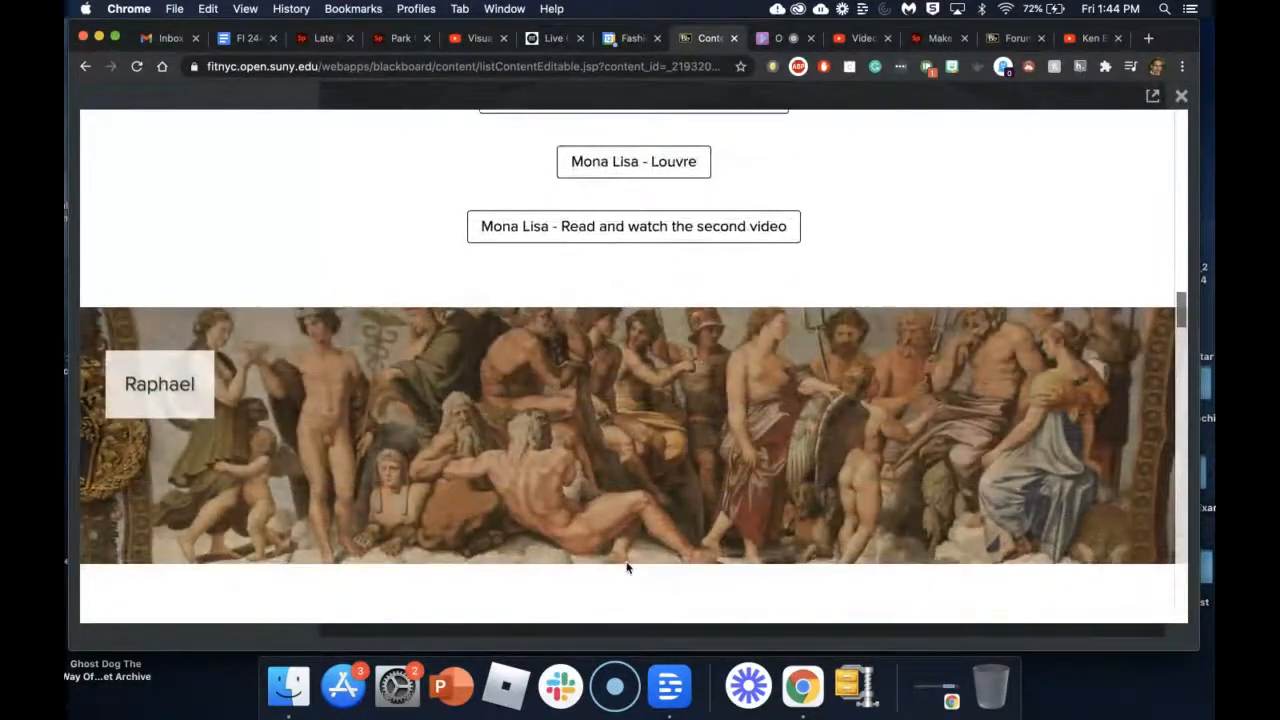
{"action": "scroll", "coordinate": [627, 568], "scroll_direction": "up", "scroll_amount": 1}
{"action": "scroll", "coordinate": [627, 568], "scroll_direction": "down", "scroll_amount": 7}
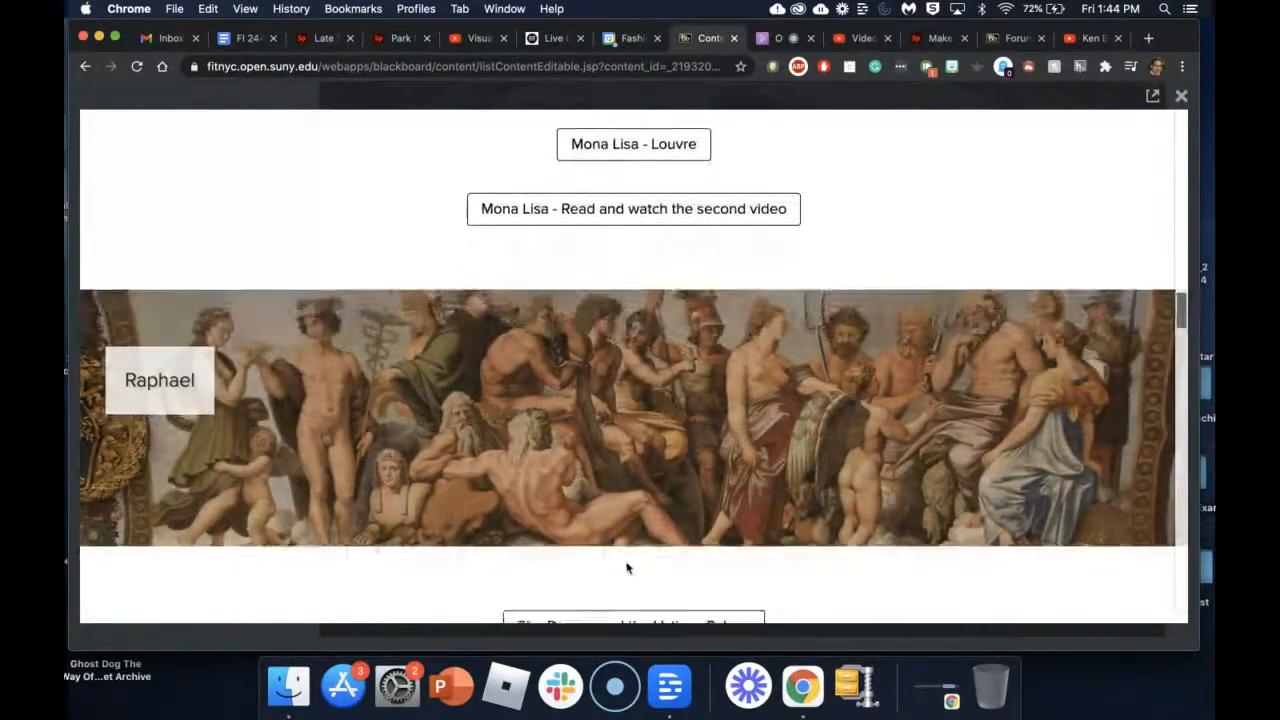
{"action": "scroll", "coordinate": [627, 568], "scroll_direction": "down", "scroll_amount": 2}
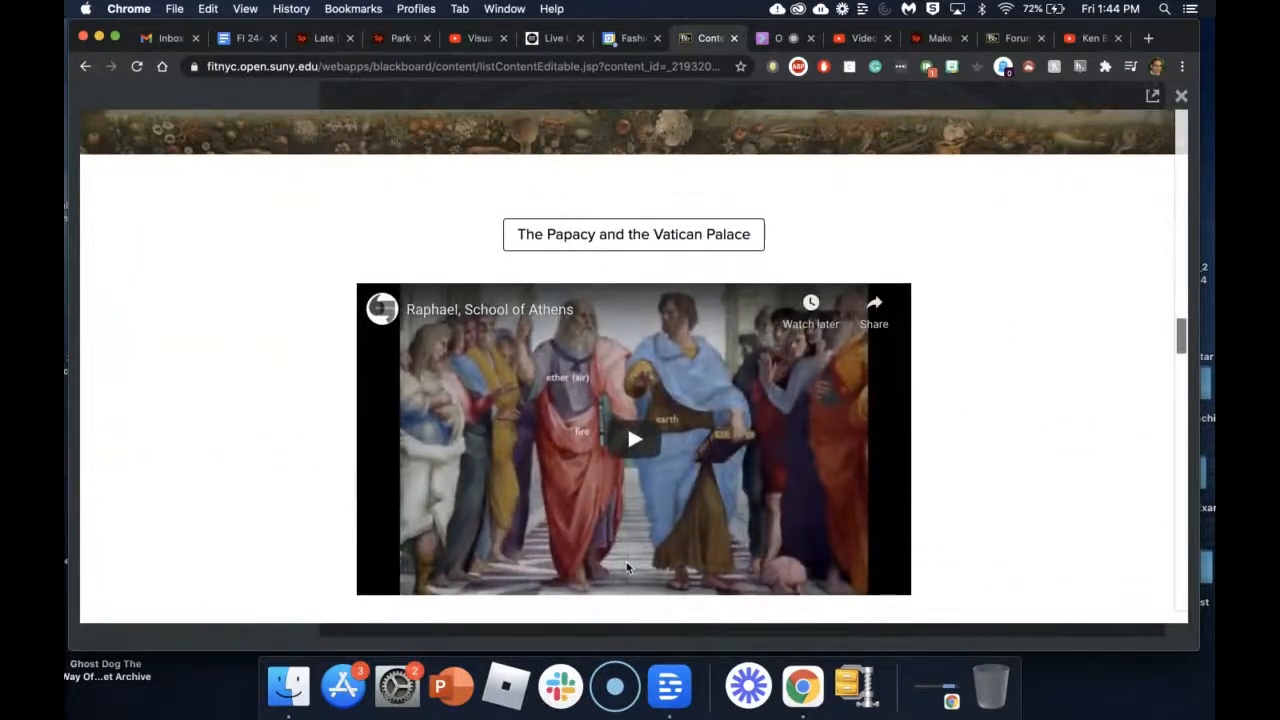
{"action": "scroll", "coordinate": [627, 568], "scroll_direction": "up", "scroll_amount": 20}
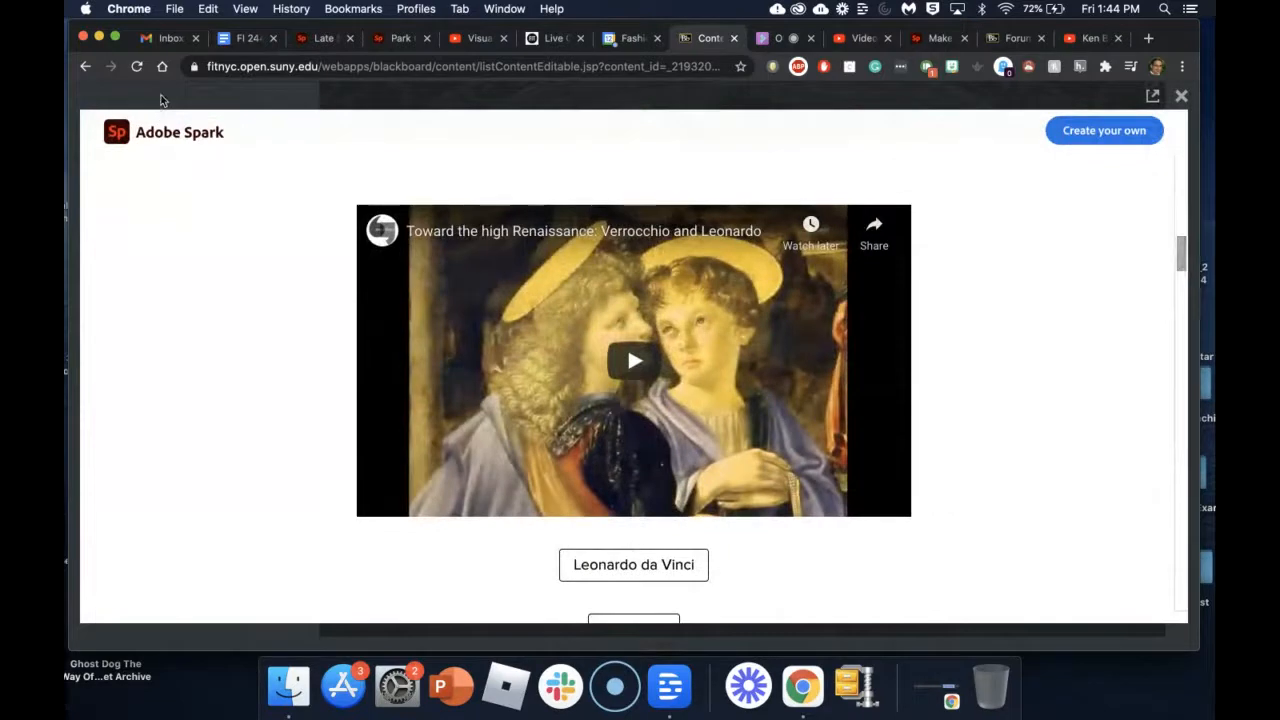
Step: Open Google Drive from Gmail's apps grid and browse the file list
{"action": "left_click", "coordinate": [172, 40]}
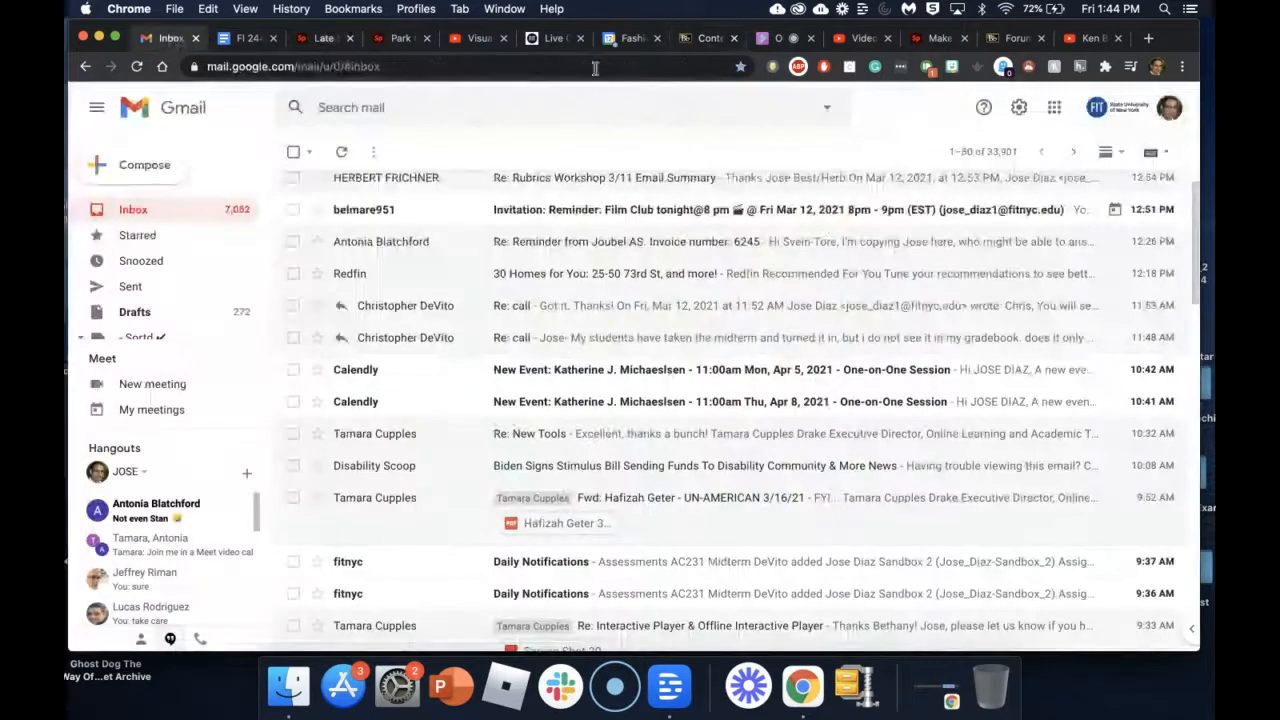
{"action": "left_click", "coordinate": [1054, 108]}
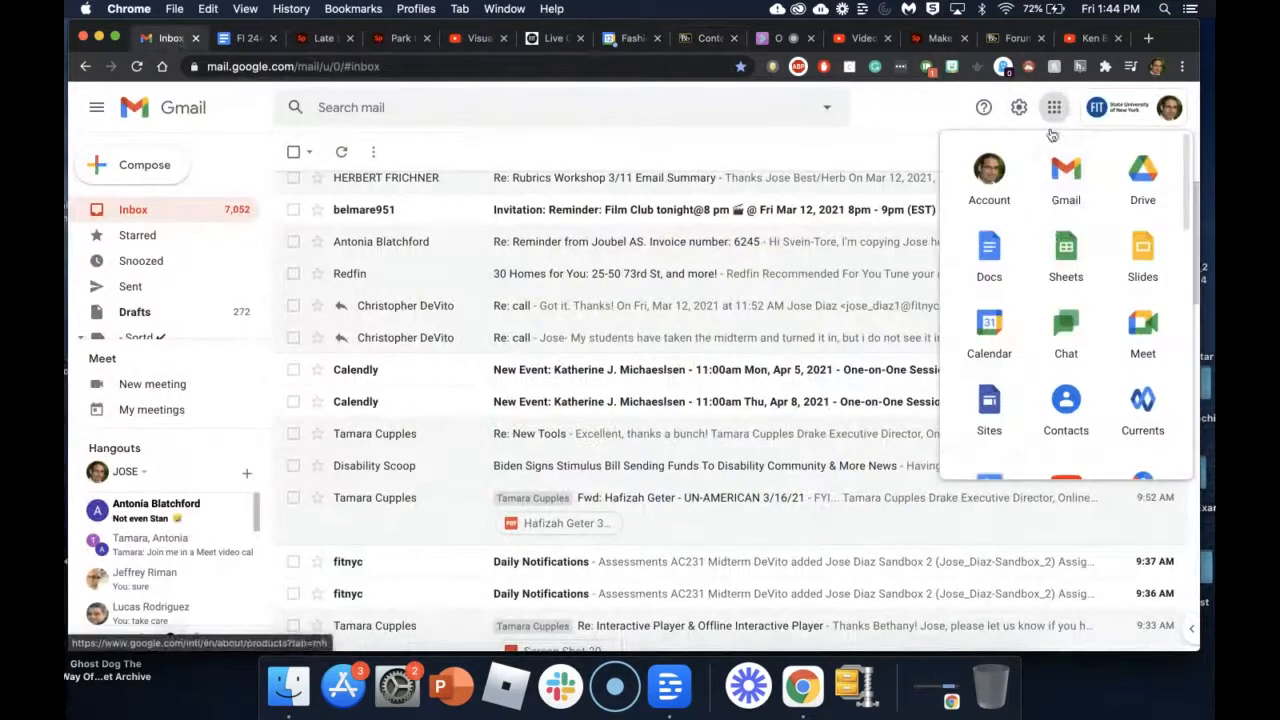
{"action": "left_click", "coordinate": [1150, 188]}
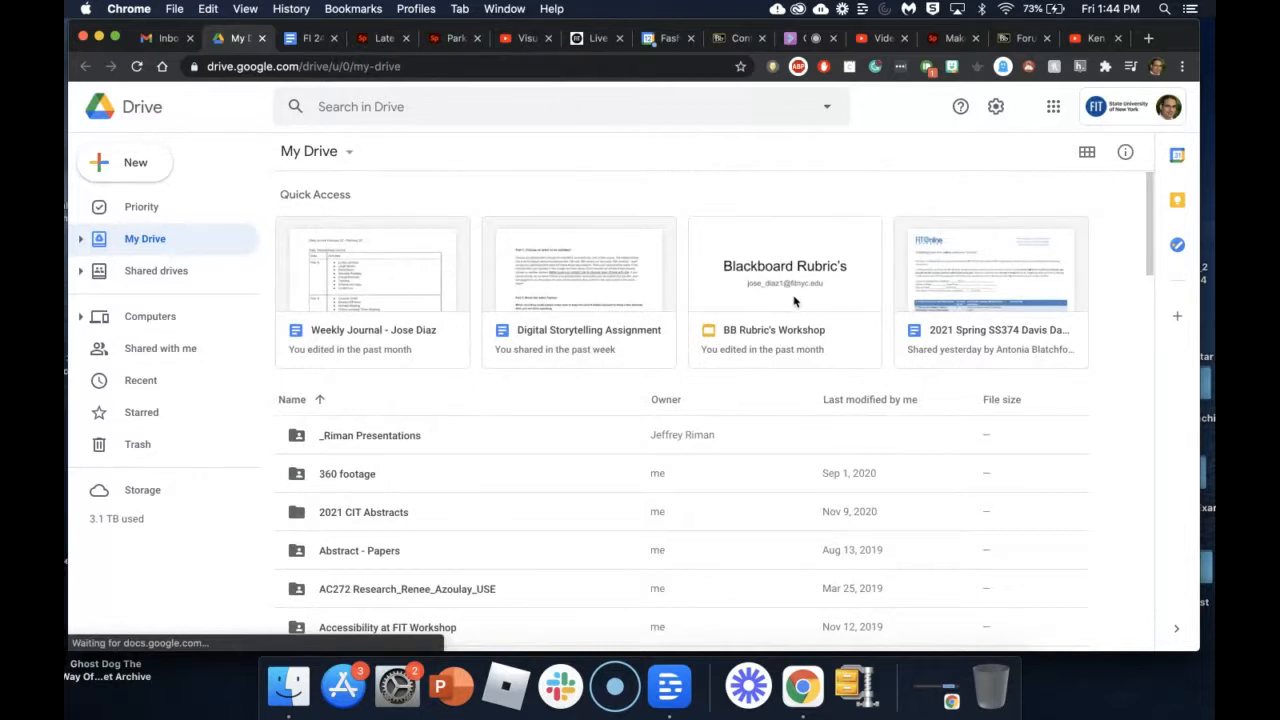
{"action": "scroll", "coordinate": [395, 505], "scroll_direction": "down", "scroll_amount": 5}
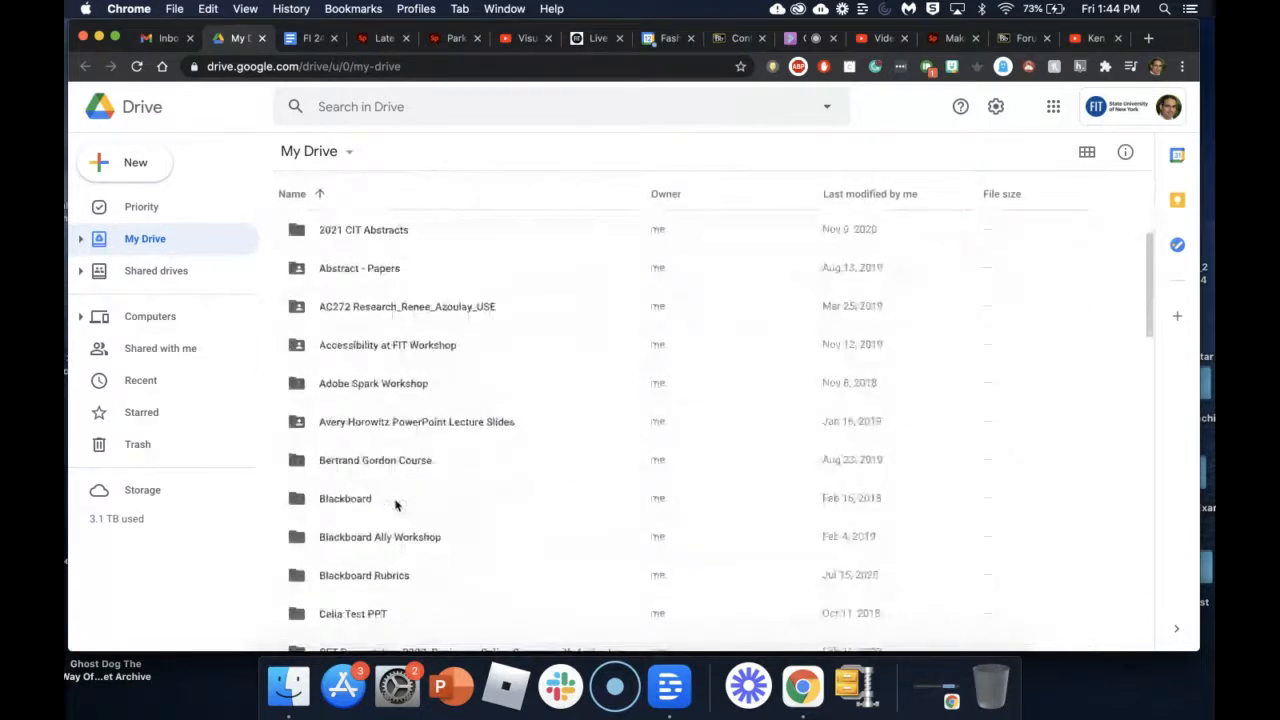
{"action": "scroll", "coordinate": [395, 505], "scroll_direction": "down", "scroll_amount": 2}
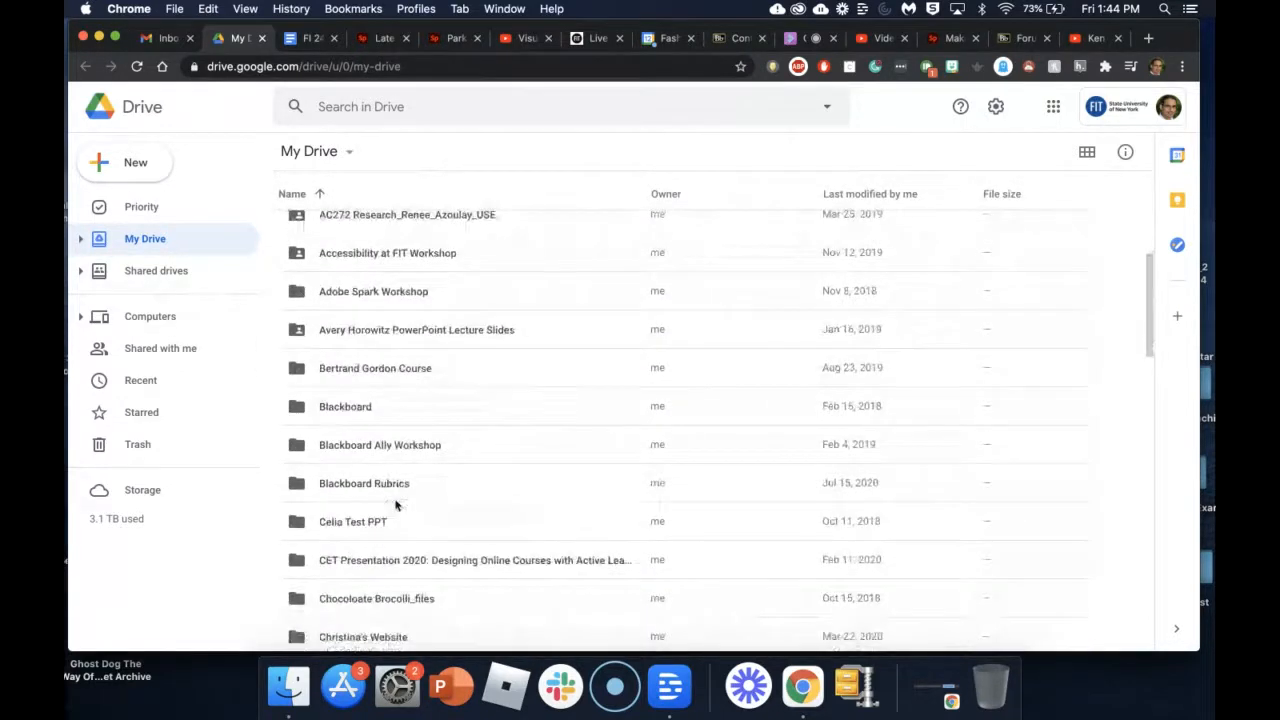
{"action": "scroll", "coordinate": [395, 505], "scroll_direction": "down", "scroll_amount": 15}
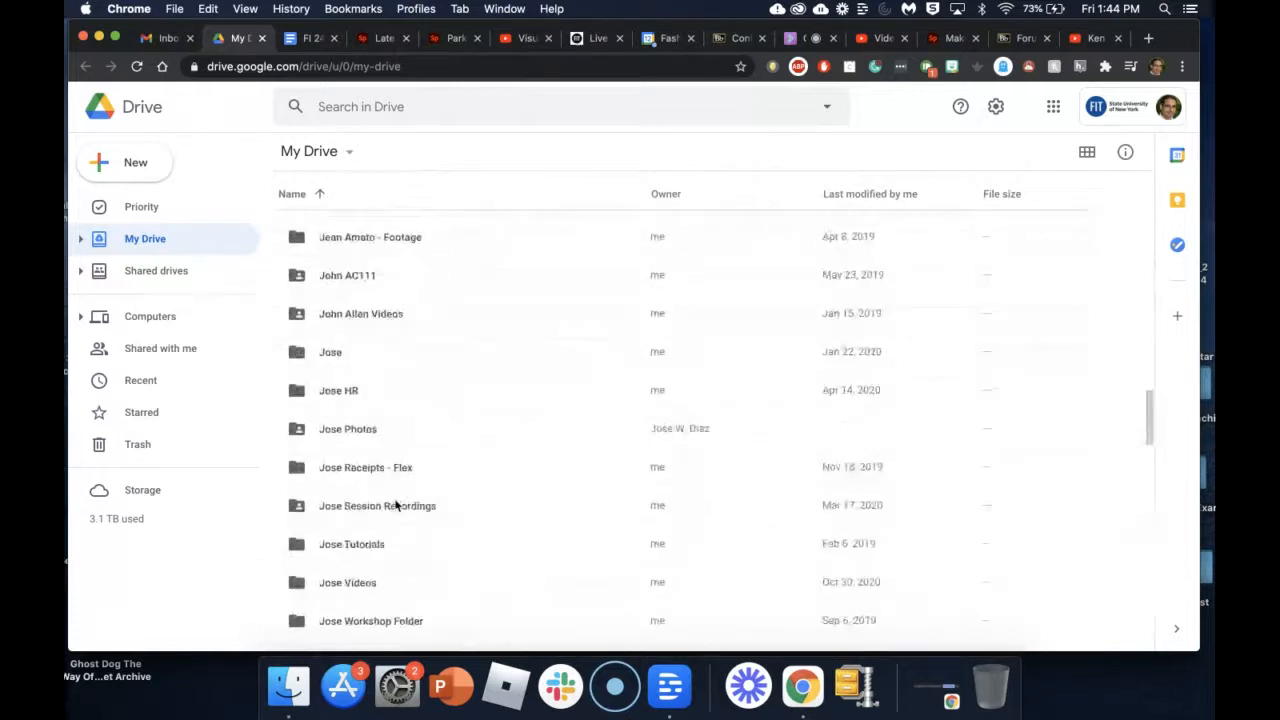
{"action": "scroll", "coordinate": [395, 505], "scroll_direction": "down", "scroll_amount": 20}
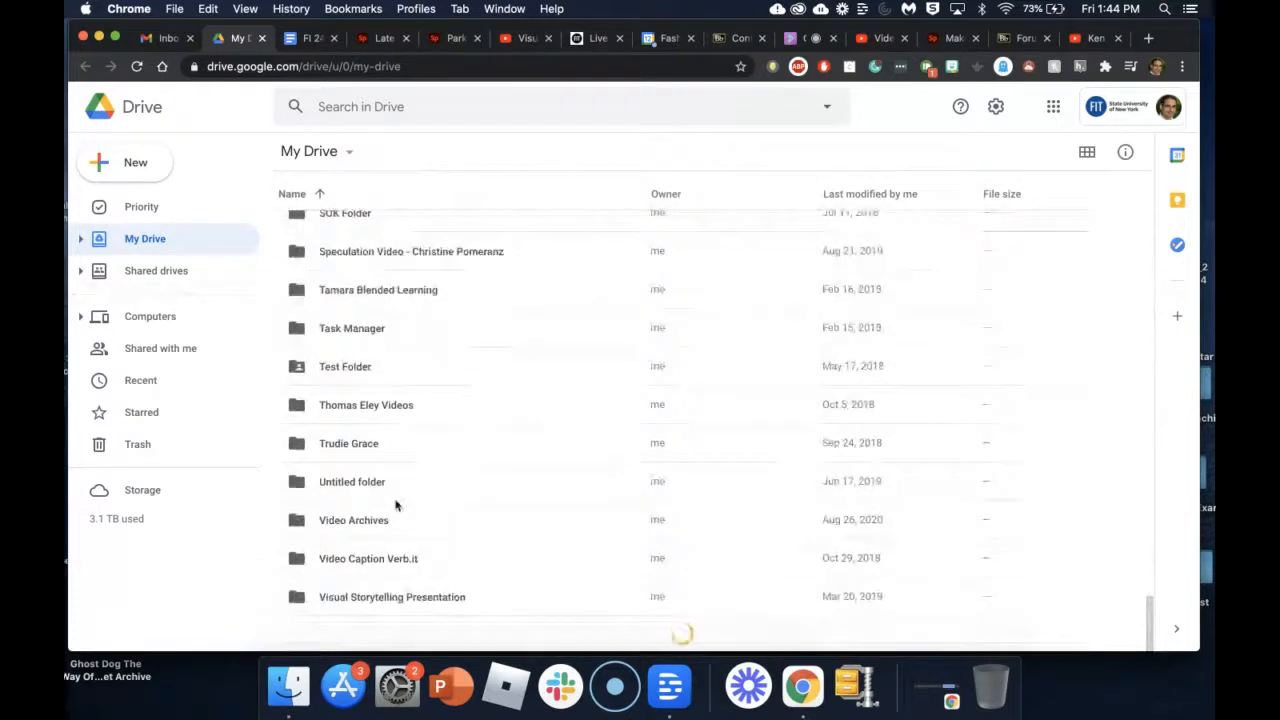
Step: Search Drive for 'pdf'
{"action": "left_click", "coordinate": [443, 110]}
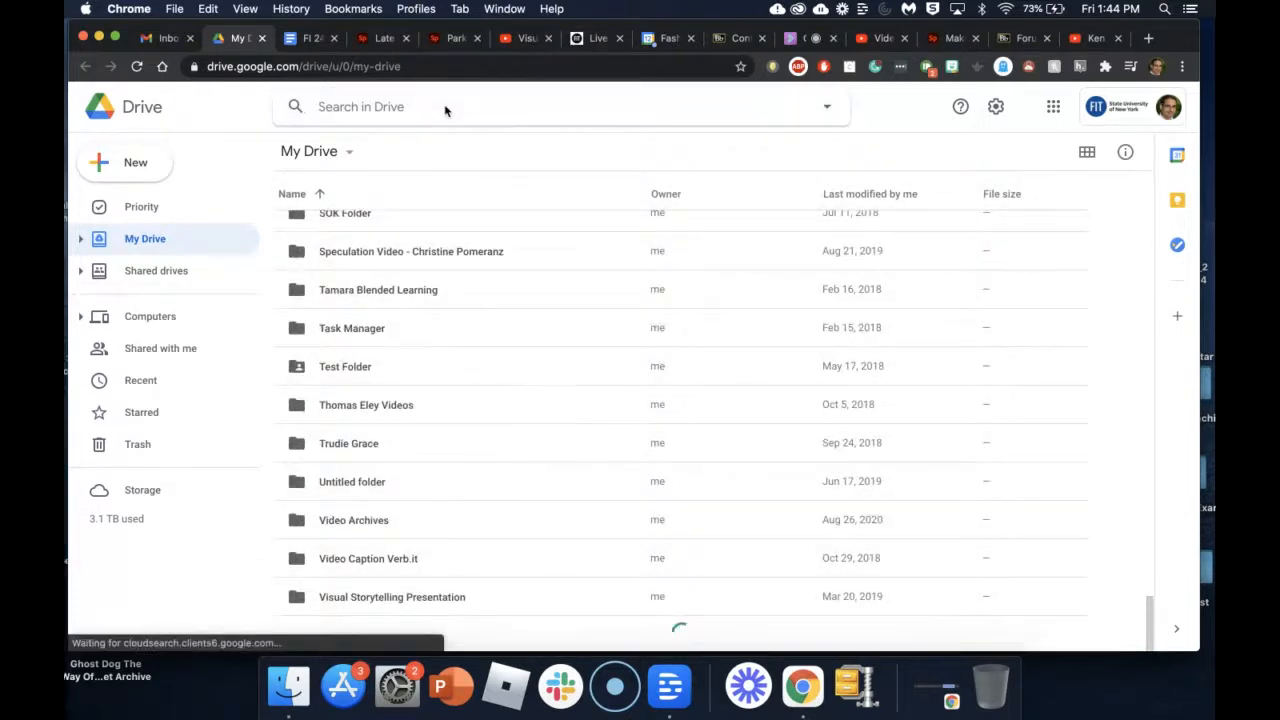
{"action": "type", "text": "pdf"}
{"action": "key", "text": "Return"}
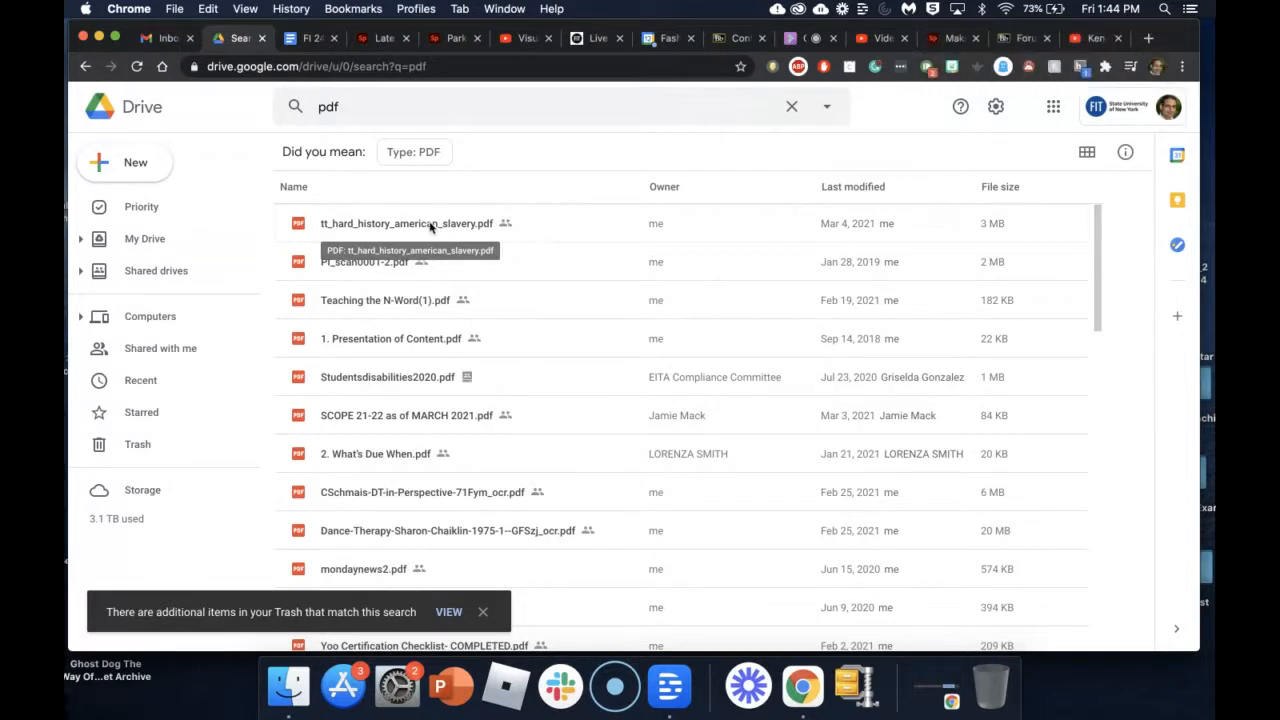
Step: Set tt_hard_history_american_slavery.pdf's link access to Anyone with the link
{"action": "left_click", "coordinate": [431, 227]}
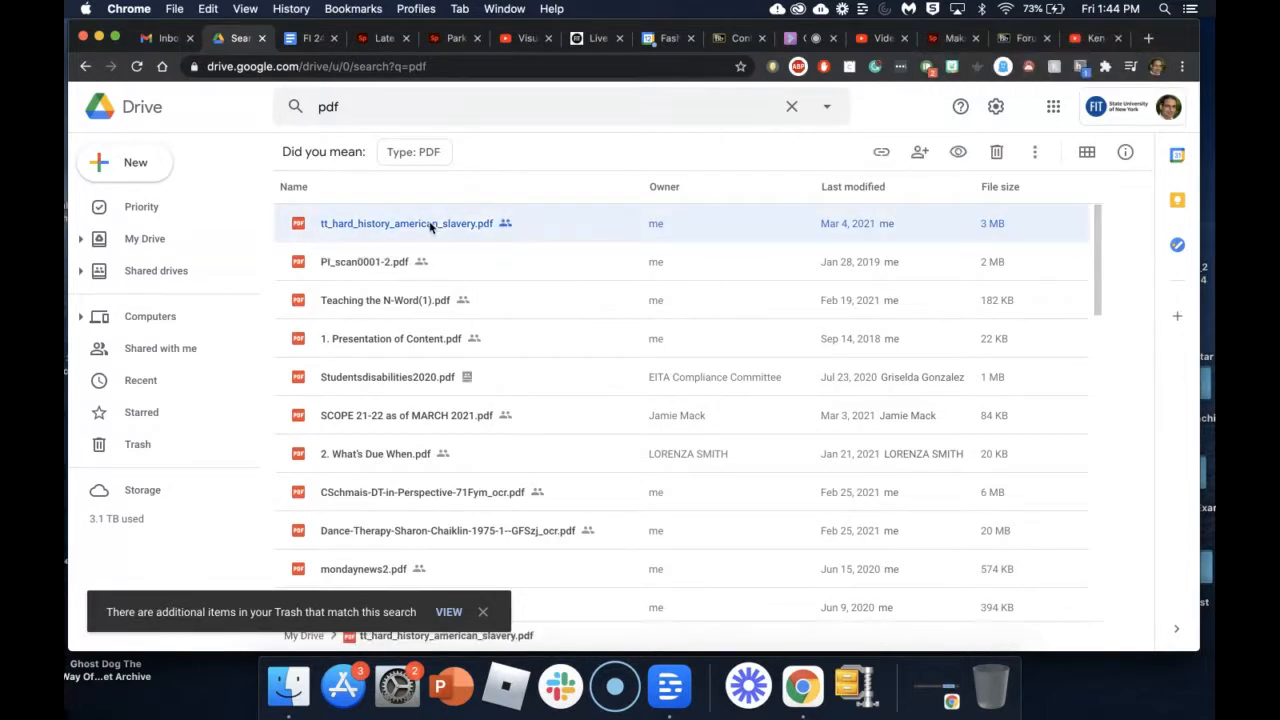
{"action": "right_click", "coordinate": [431, 227]}
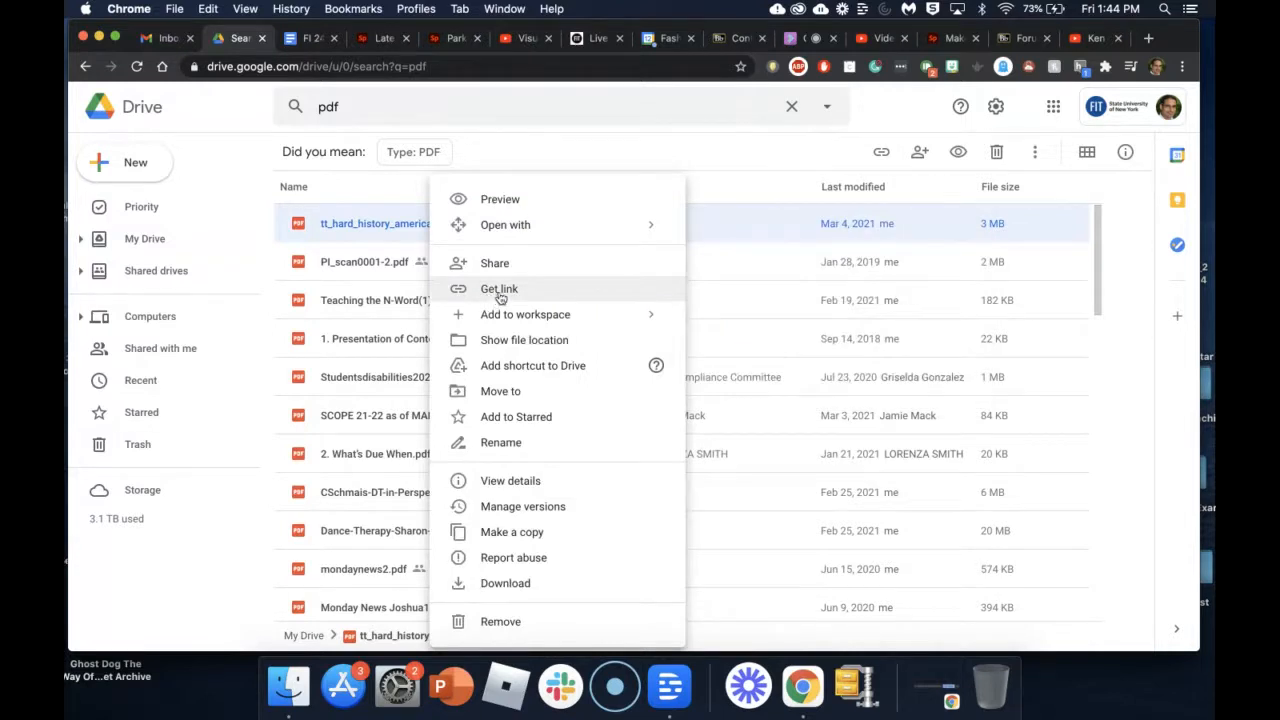
{"action": "left_click", "coordinate": [499, 289]}
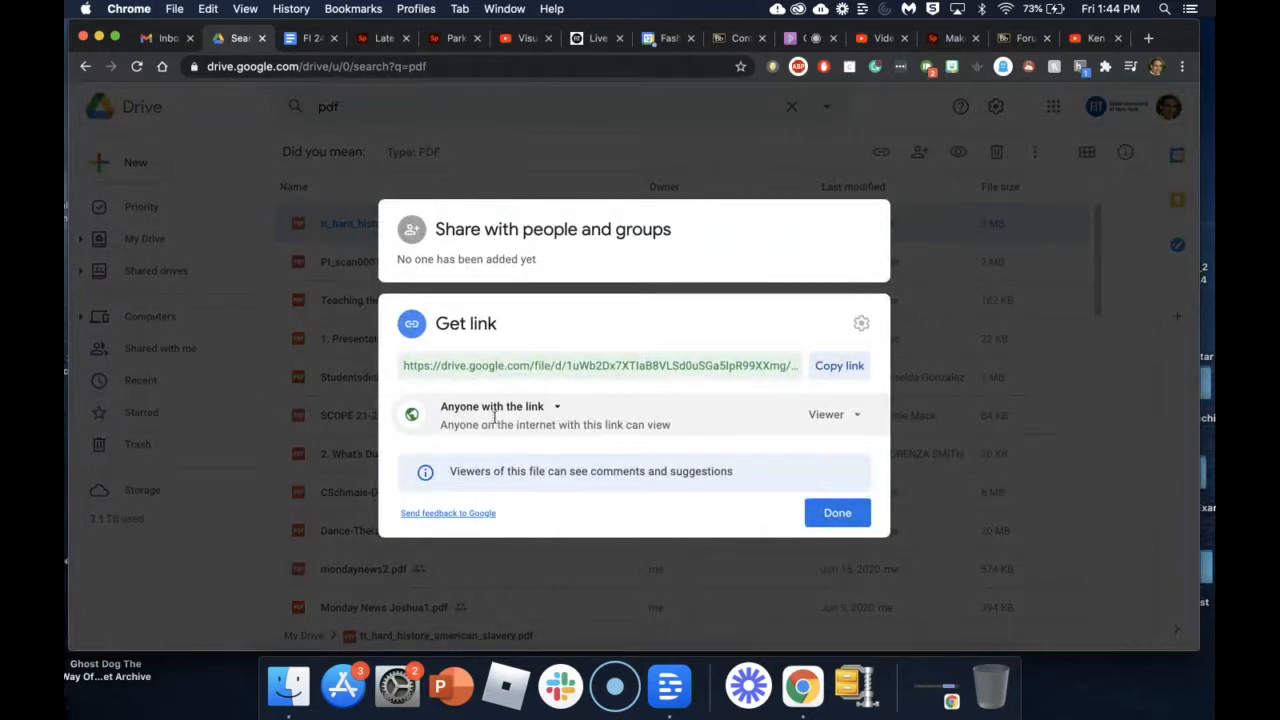
{"action": "left_click", "coordinate": [557, 410]}
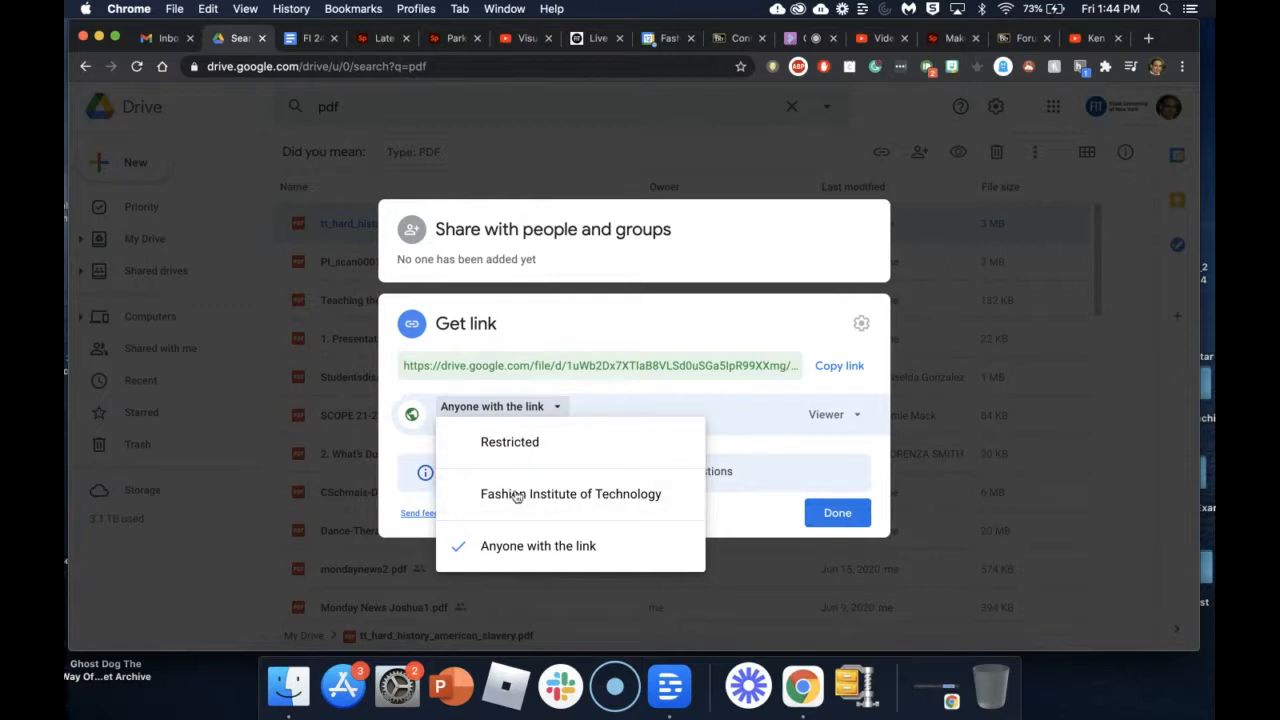
{"action": "left_click", "coordinate": [538, 555]}
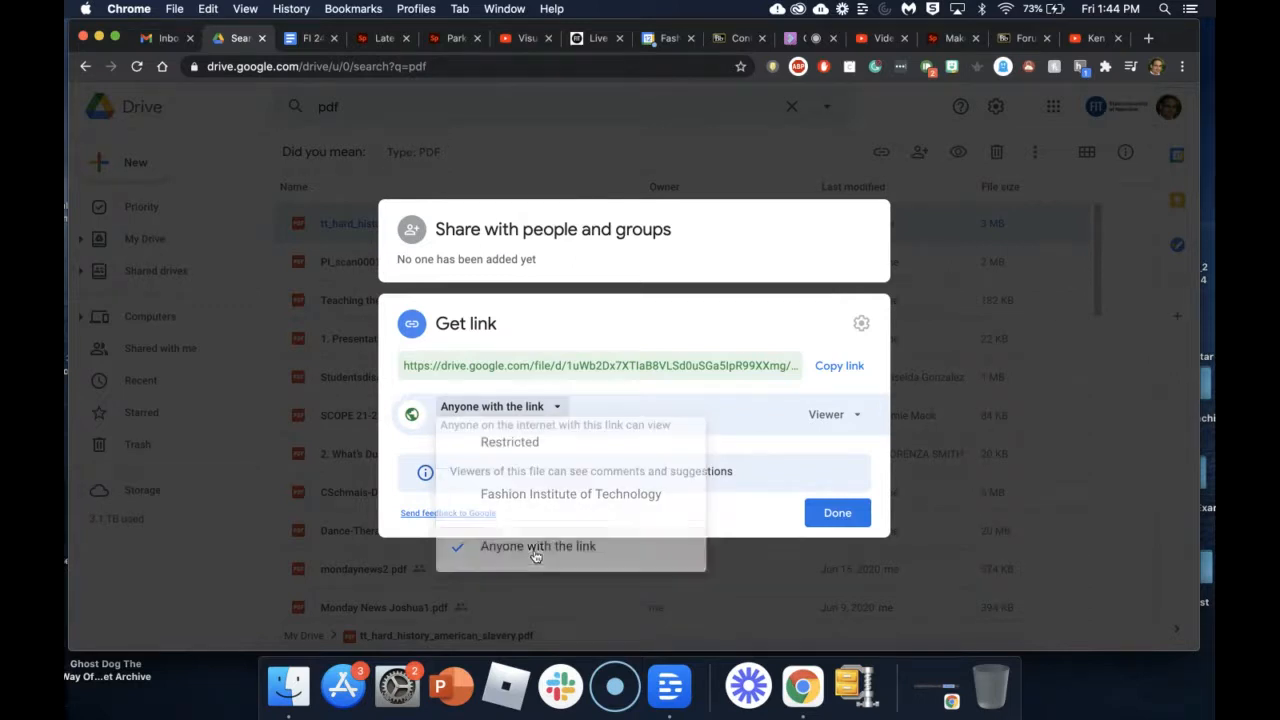
Step: Copy the PDF's shareable link and return to the Spark soldiers page
{"action": "left_click", "coordinate": [837, 368]}
{"action": "left_click", "coordinate": [838, 514]}
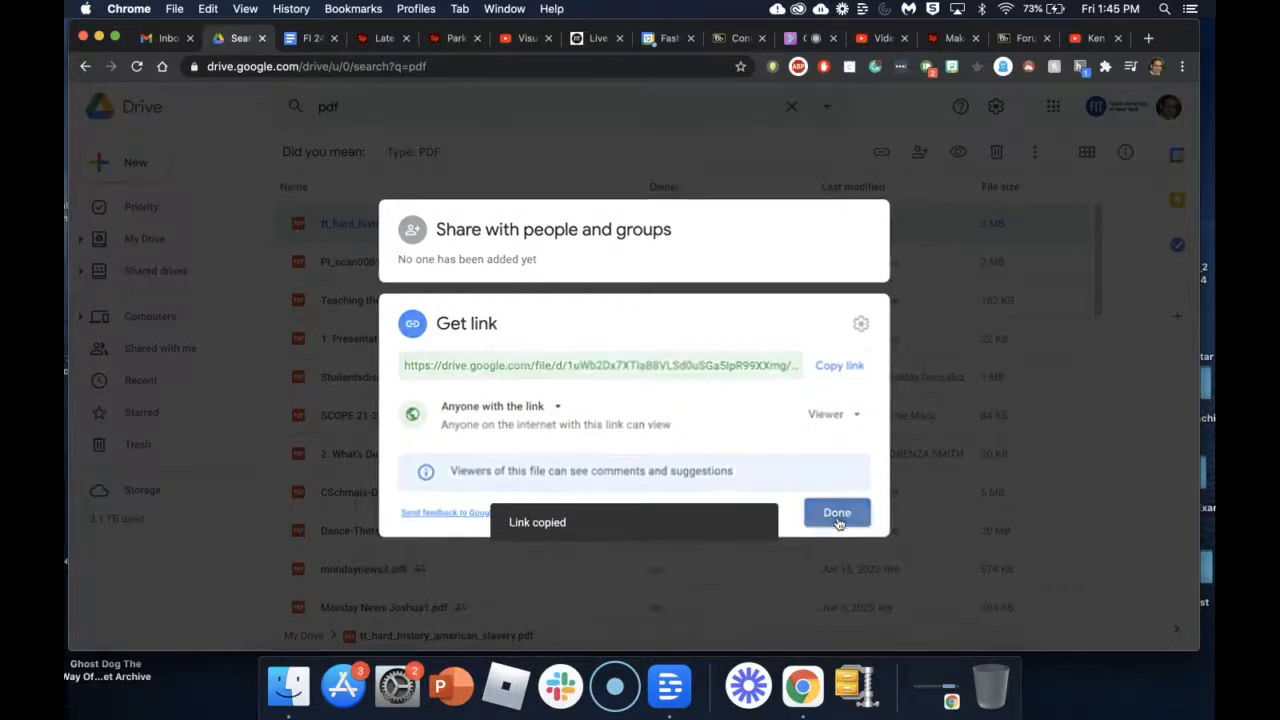
{"action": "left_click", "coordinate": [946, 48]}
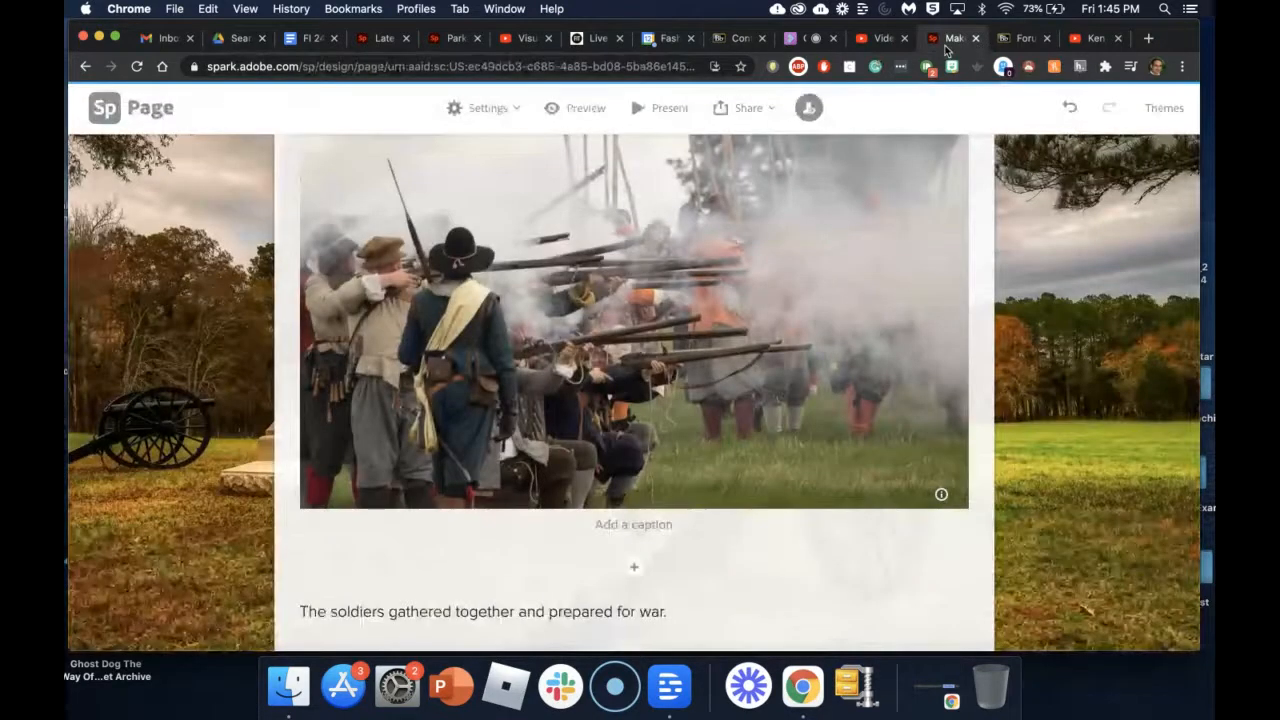
Step: Add a text block reading 'Check this PDF out!' to the empty card
{"action": "scroll", "coordinate": [655, 530], "scroll_direction": "down", "scroll_amount": 5}
{"action": "scroll", "coordinate": [655, 530], "scroll_direction": "up", "scroll_amount": 5}
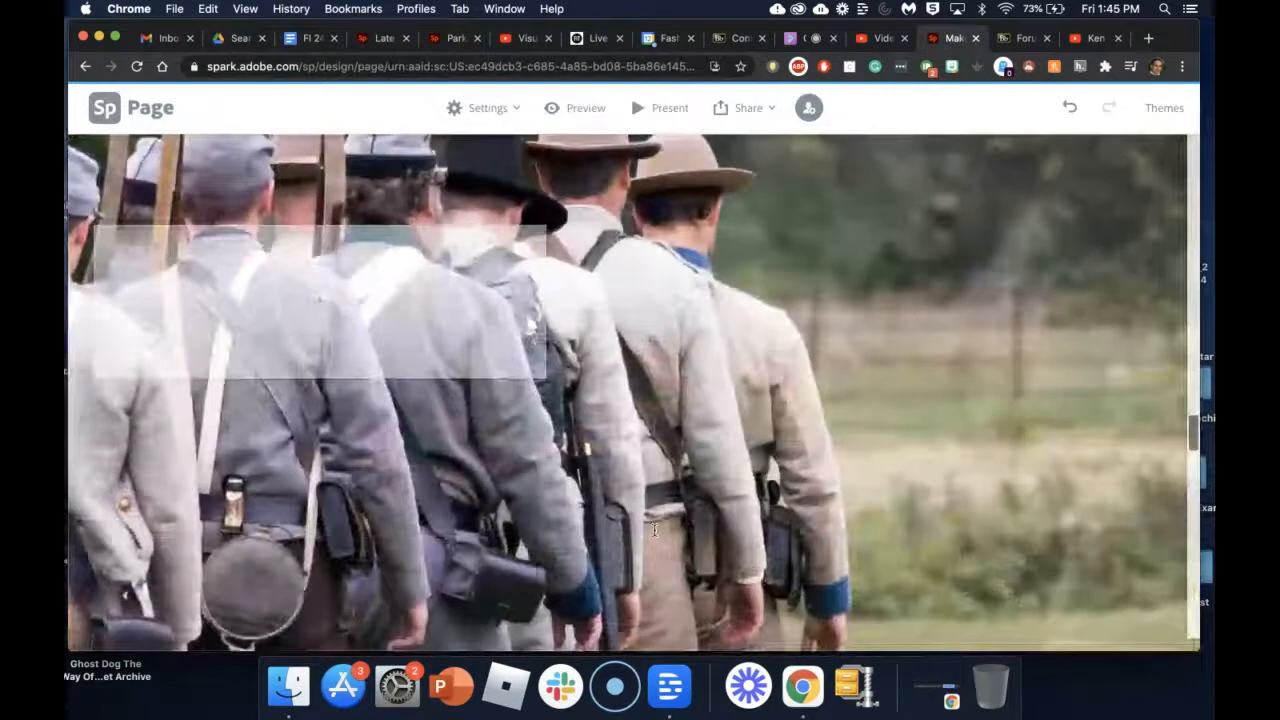
{"action": "left_click_drag", "start_coordinate": [362, 326], "coordinate": [705, 359]}
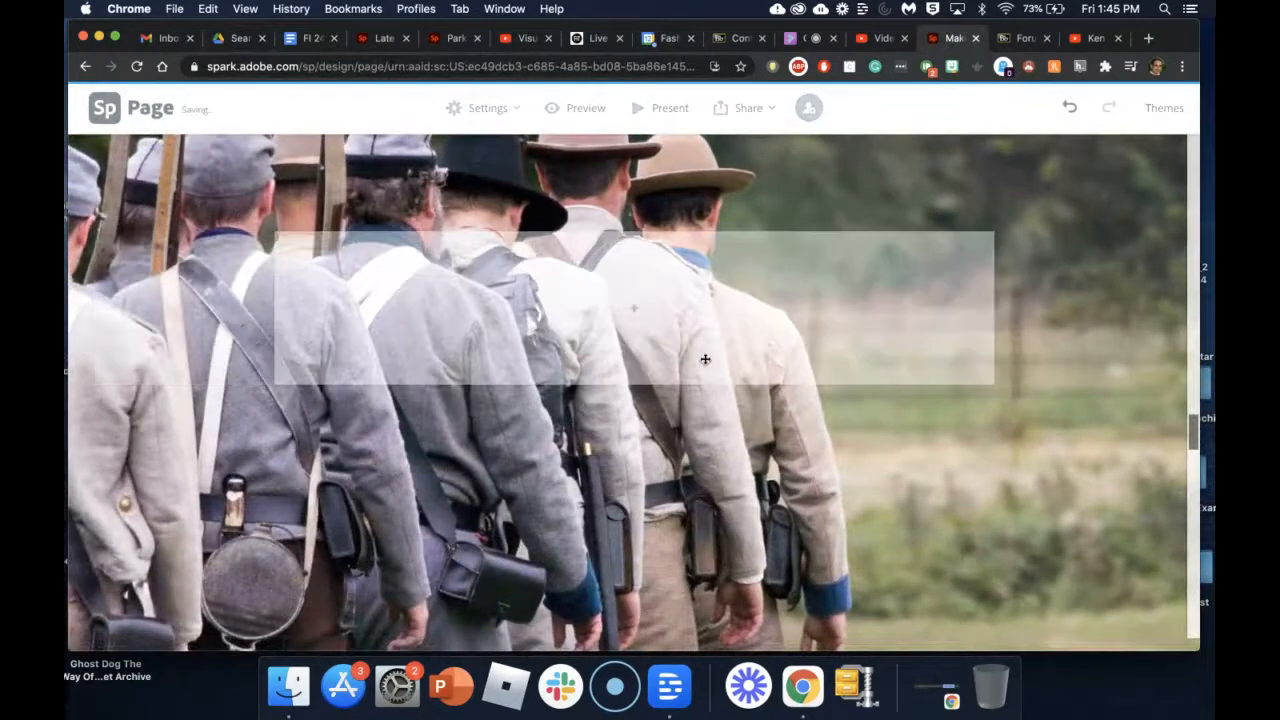
{"action": "left_click", "coordinate": [635, 311]}
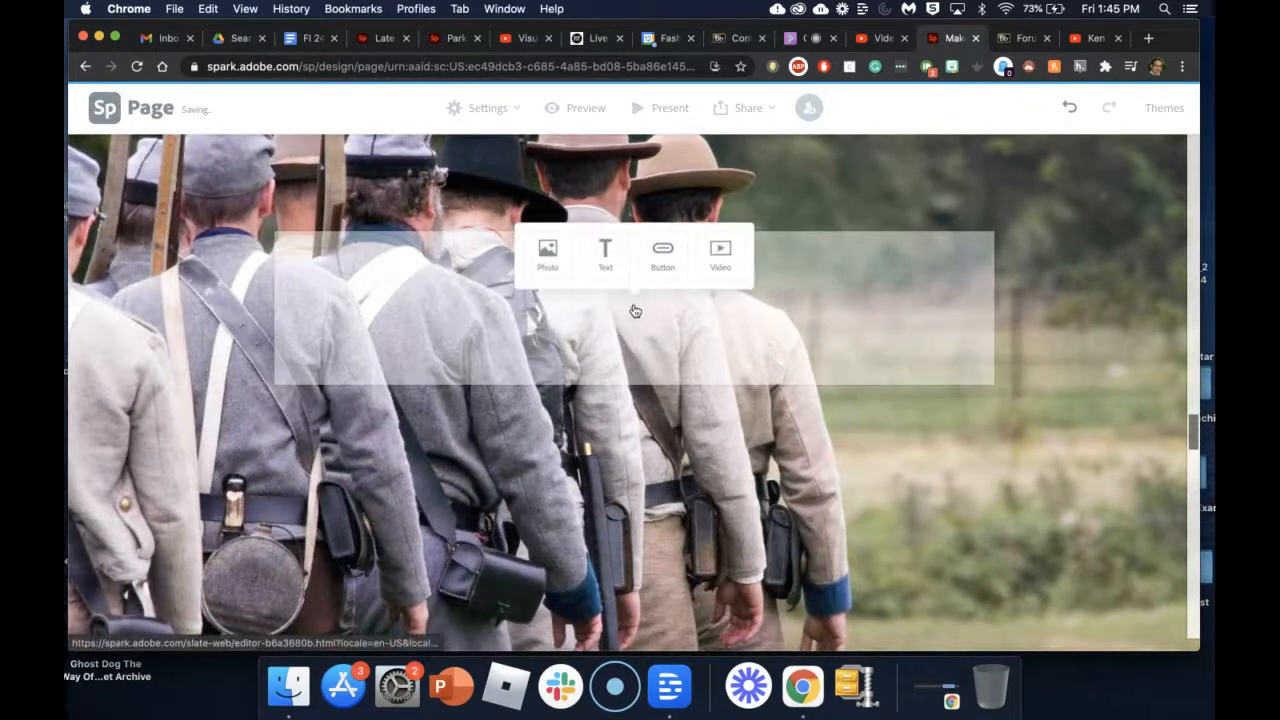
{"action": "left_click", "coordinate": [604, 254]}
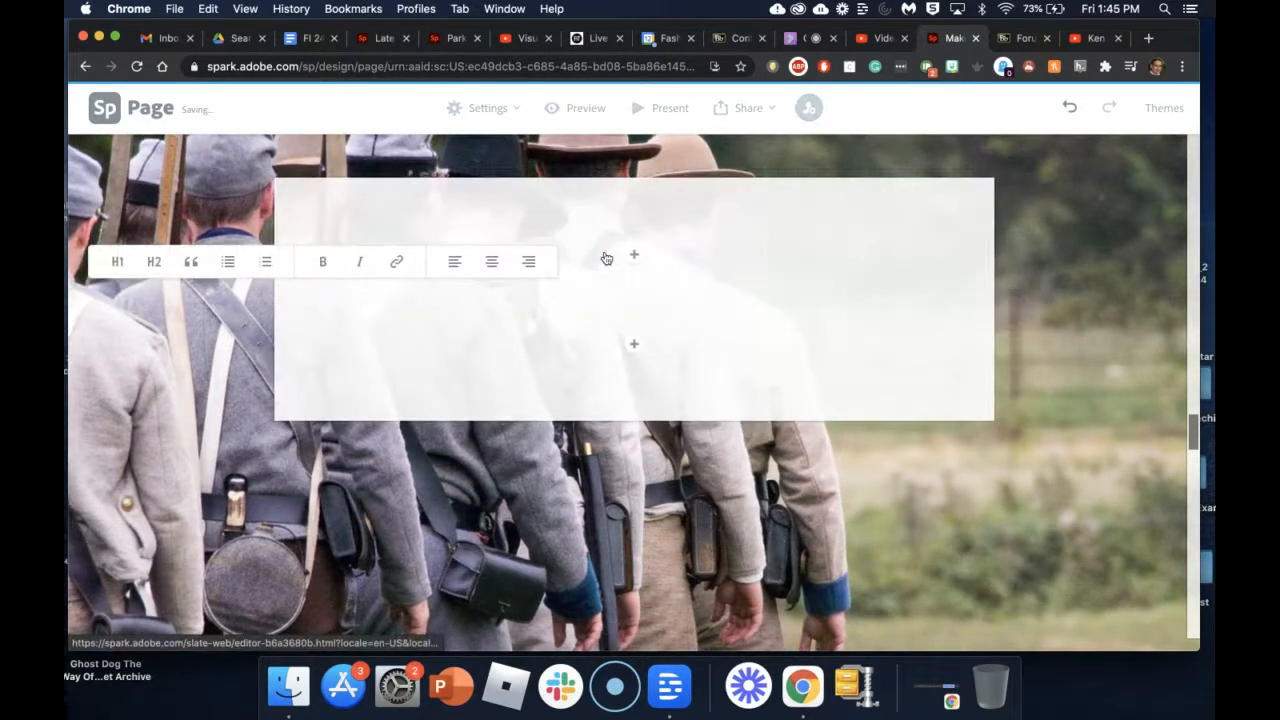
{"action": "type", "text": "Check this PDF out!"}
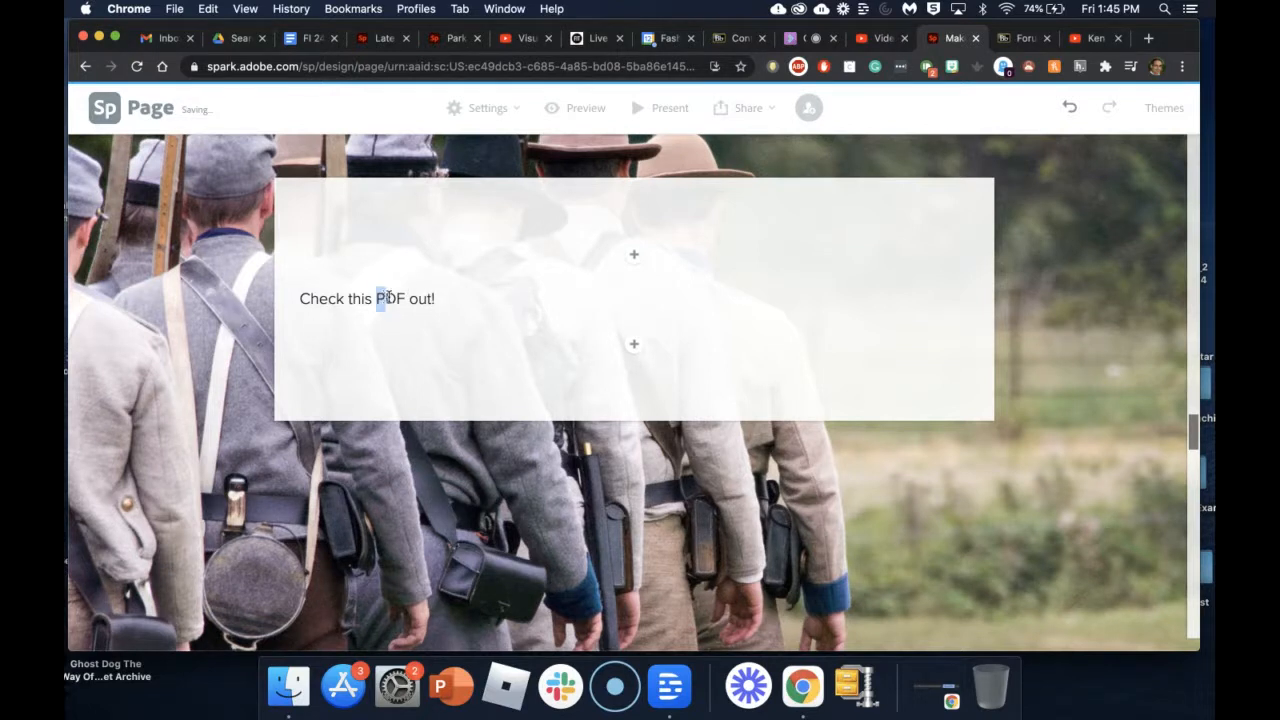
Step: Link the word 'PDF' to the pasted Google Drive PDF URL
{"action": "left_click_drag", "start_coordinate": [389, 297], "coordinate": [401, 298]}
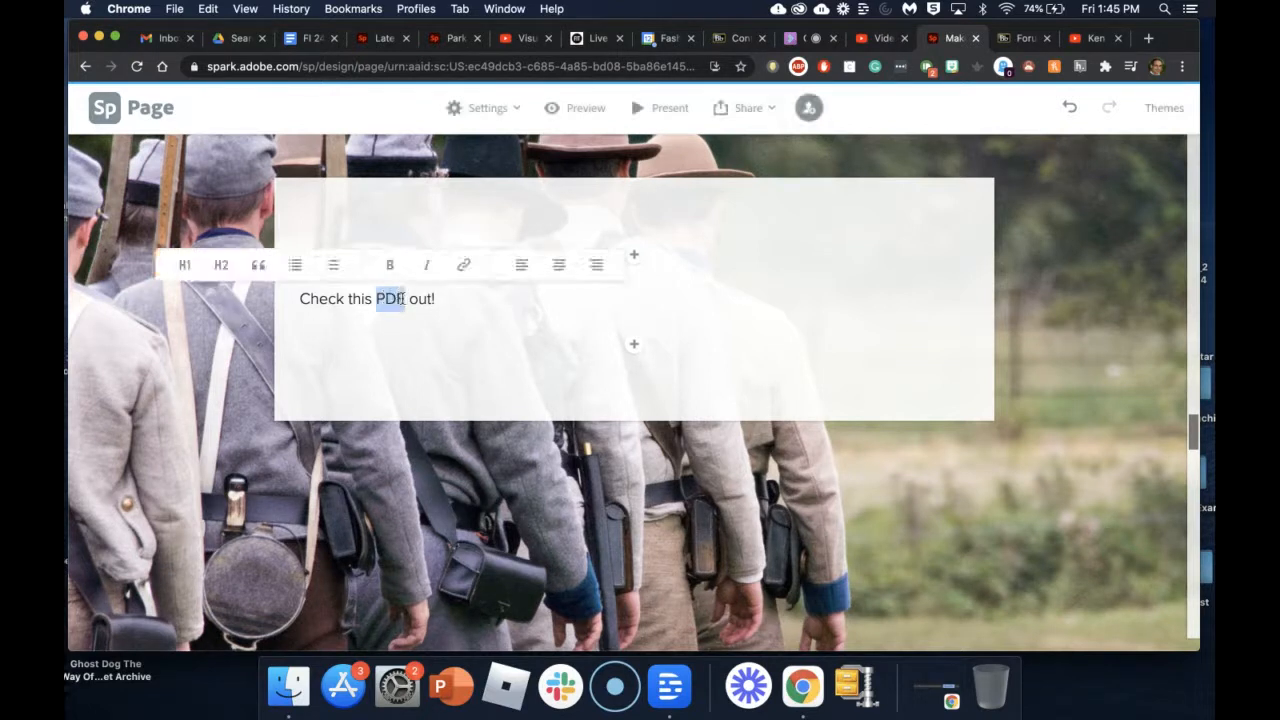
{"action": "left_click", "coordinate": [459, 268]}
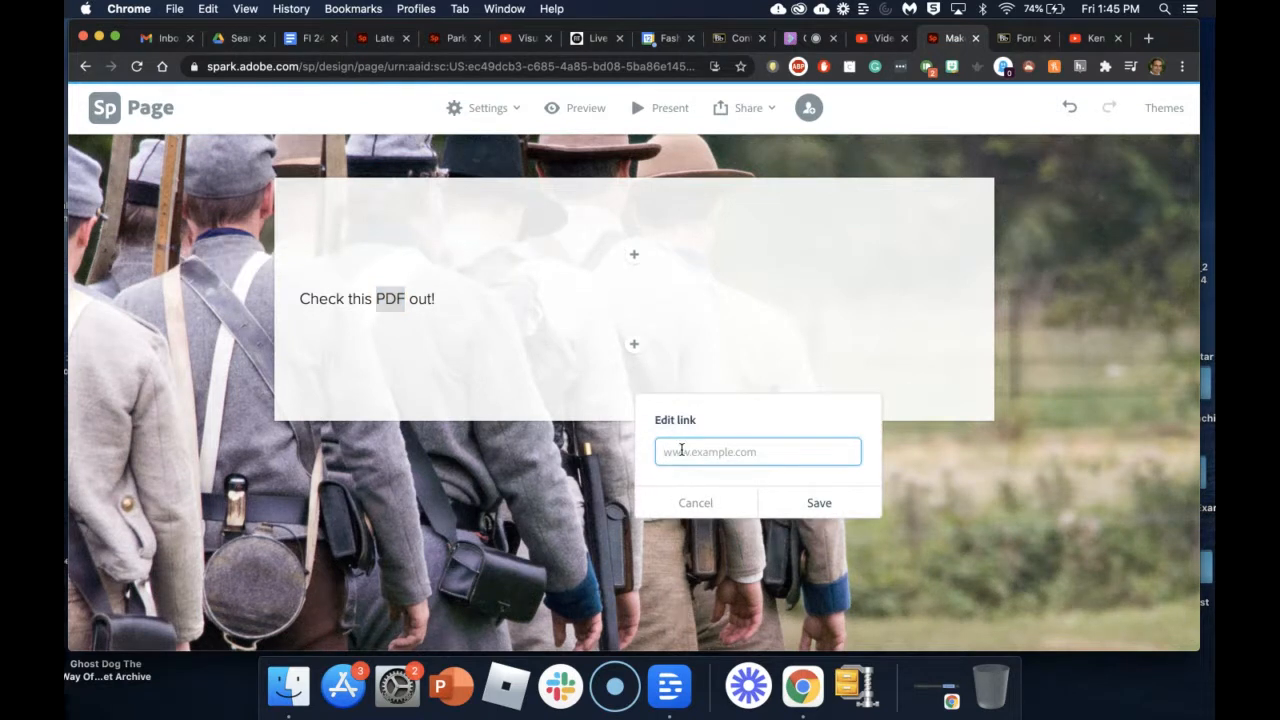
{"action": "key", "text": "super+v"}
{"action": "left_click", "coordinate": [821, 505]}
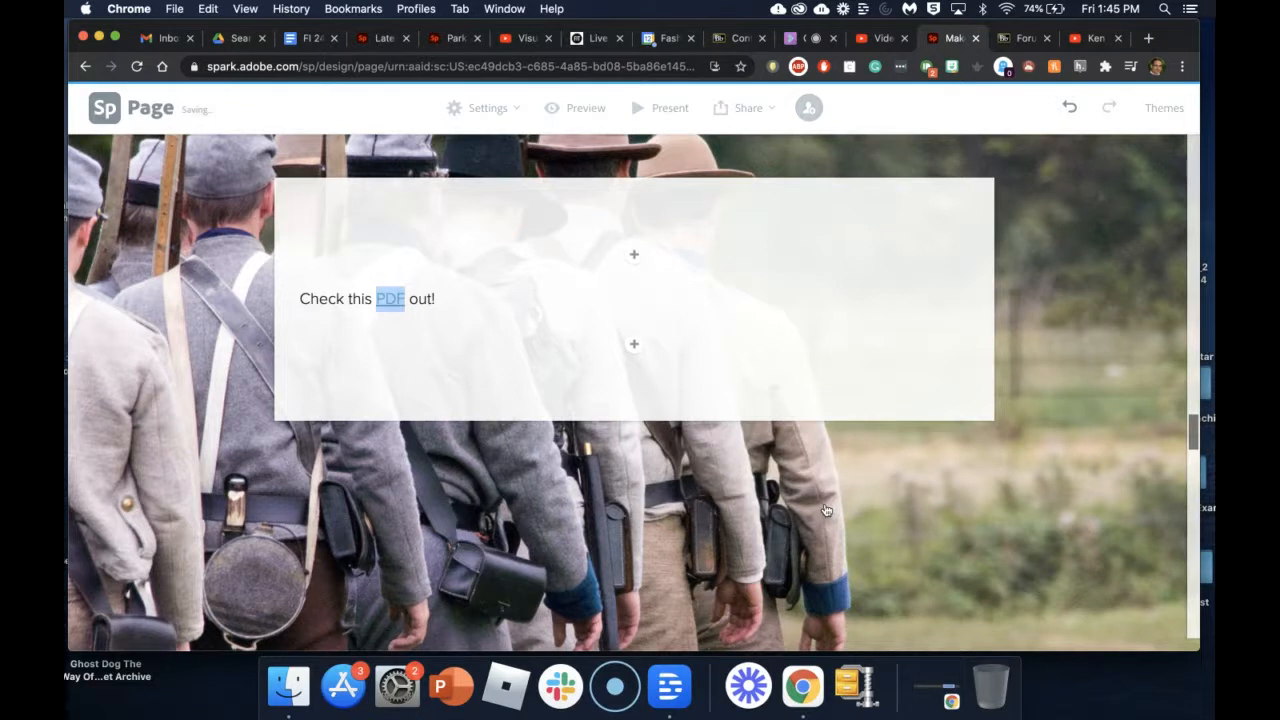
{"action": "left_click", "coordinate": [386, 305]}
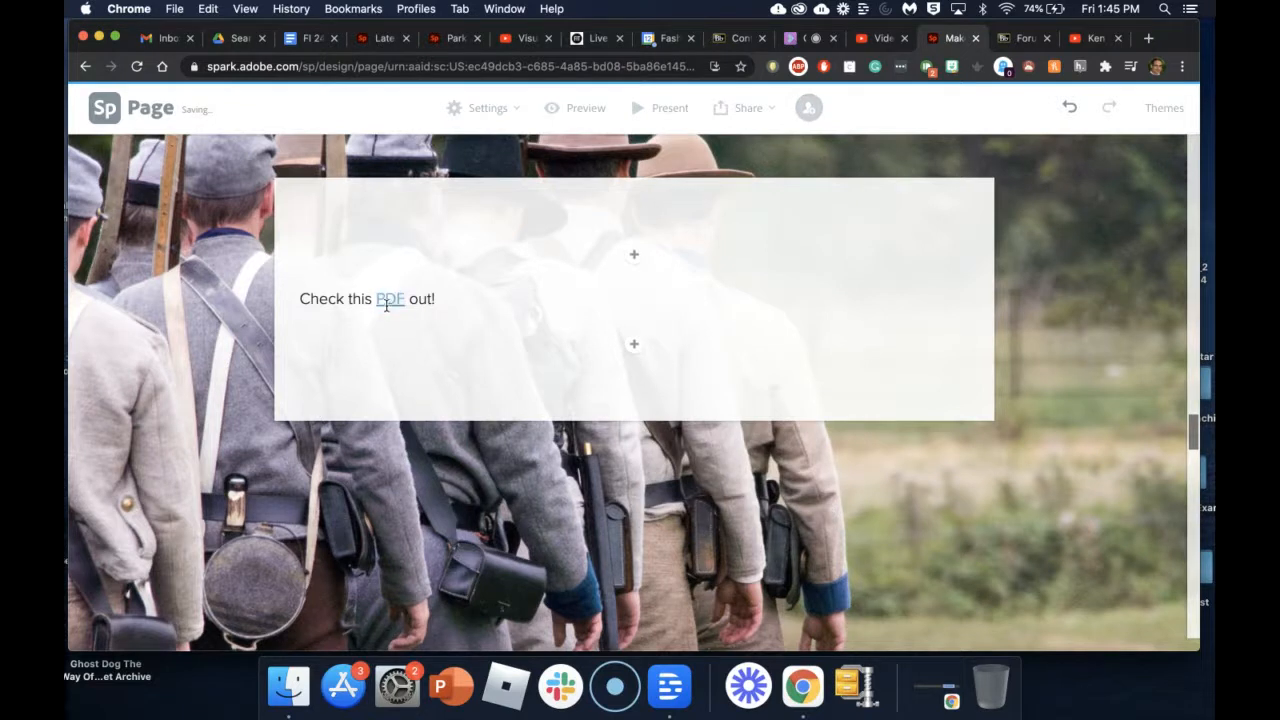
Step: Insert a centred 'Read This Article' button using the pasted Drive PDF link, and save it
{"action": "left_click", "coordinate": [634, 344]}
{"action": "left_click", "coordinate": [658, 303]}
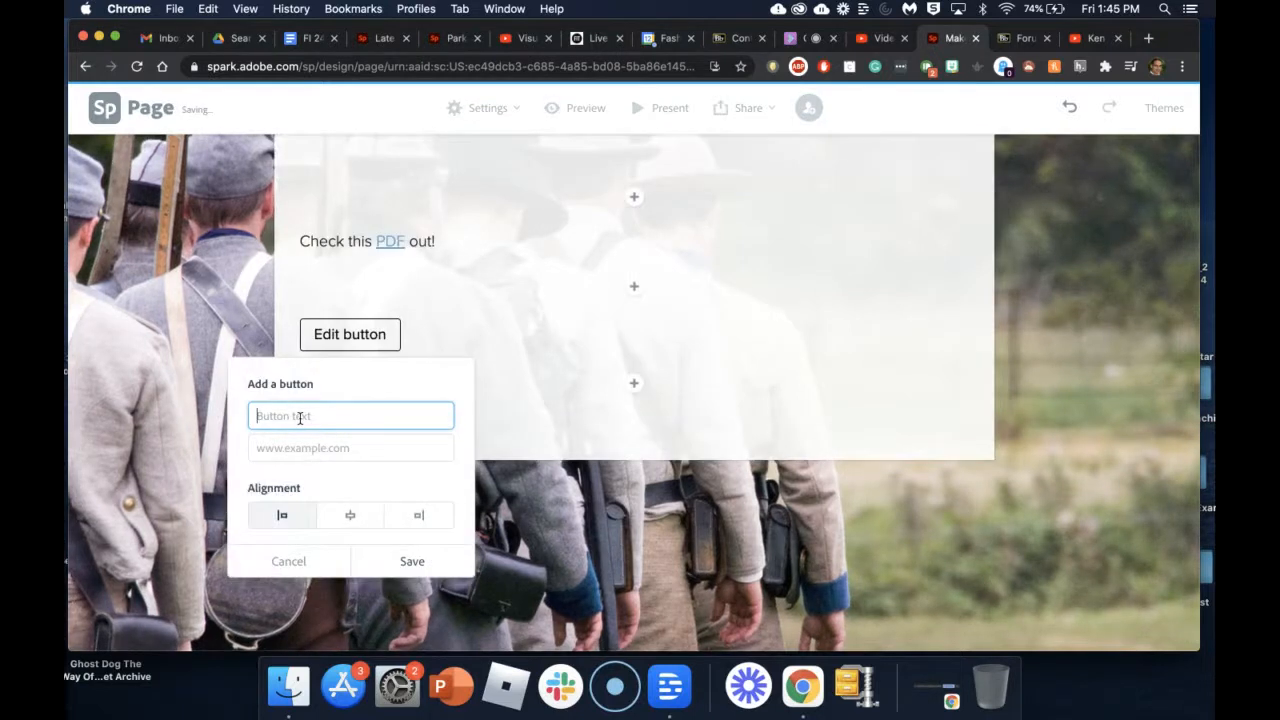
{"action": "type", "text": "Read This Article"}
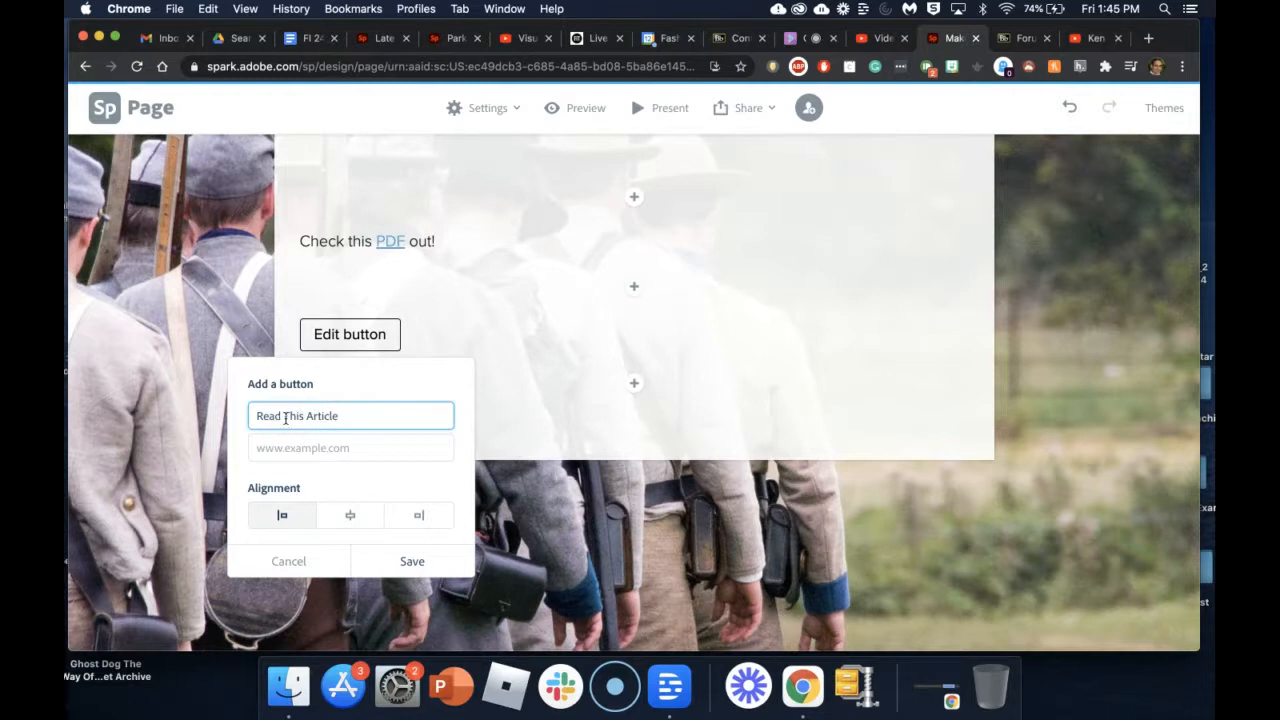
{"action": "left_click", "coordinate": [305, 448]}
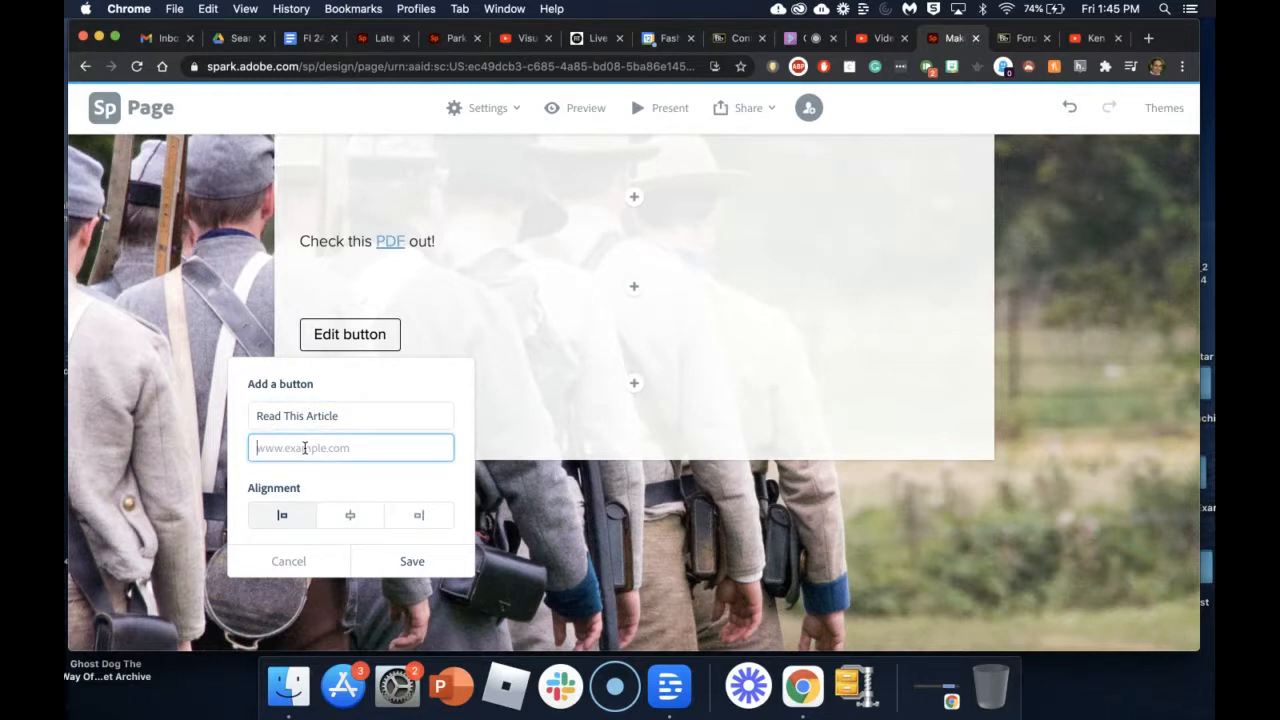
{"action": "key", "text": "super+v"}
{"action": "left_click", "coordinate": [360, 518]}
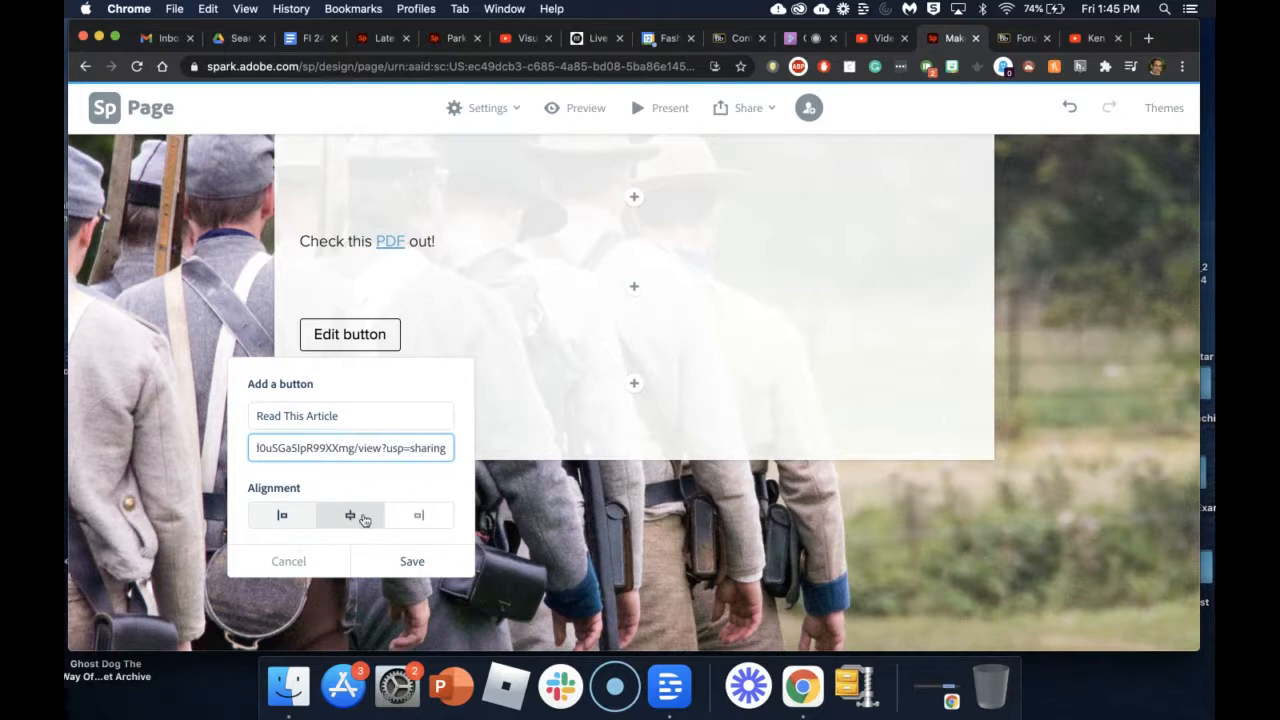
{"action": "left_click", "coordinate": [411, 561]}
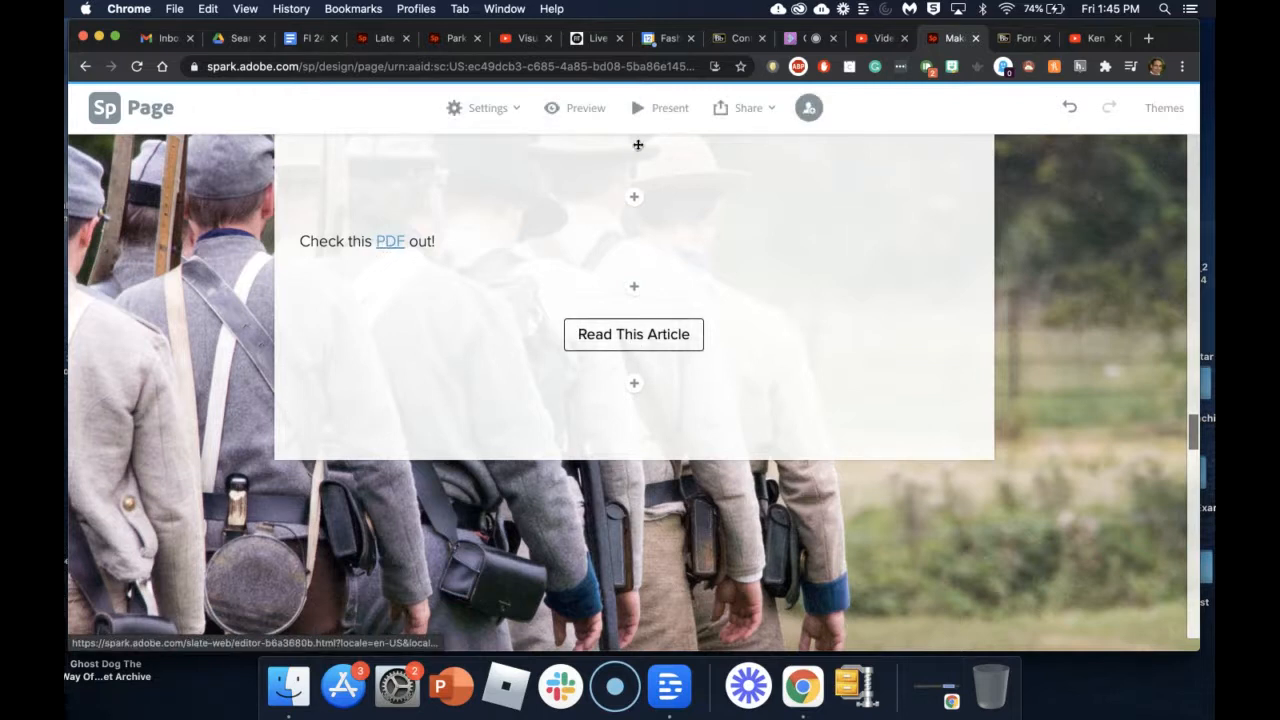
Step: Preview the page and follow the 'Check this PDF out!' link
{"action": "left_click", "coordinate": [576, 114]}
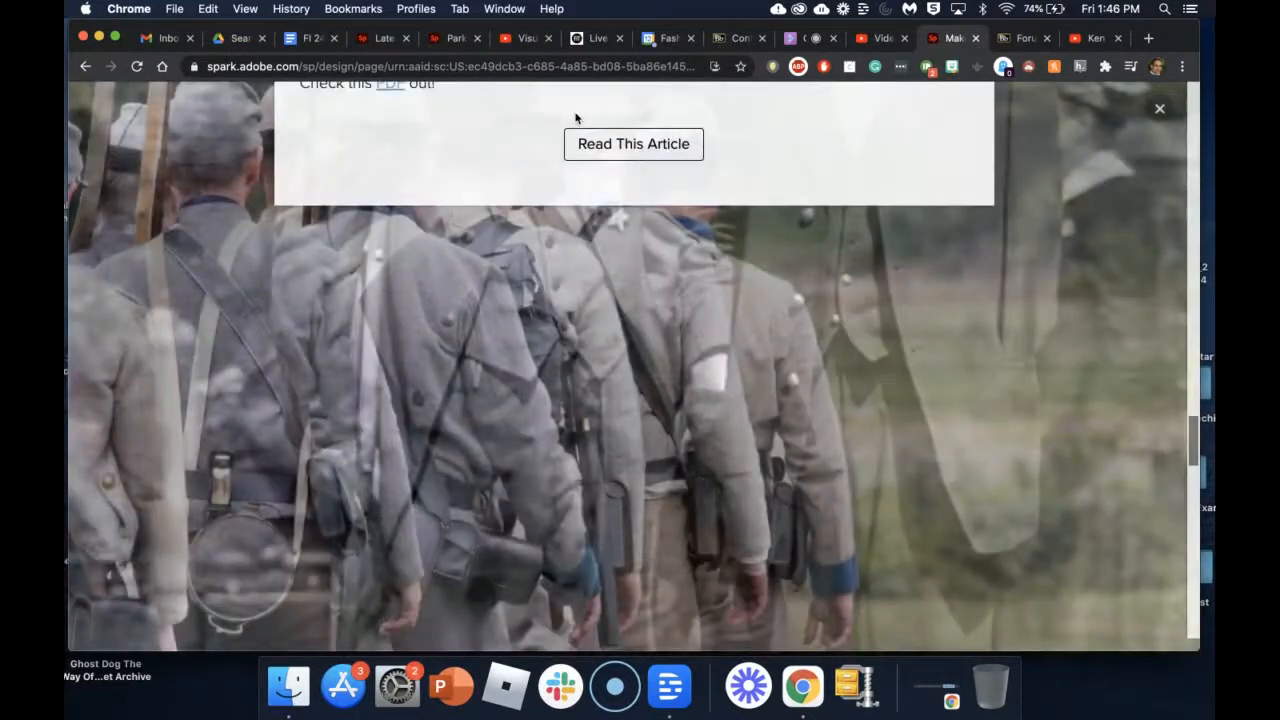
{"action": "scroll", "coordinate": [575, 115], "scroll_direction": "up", "scroll_amount": 3}
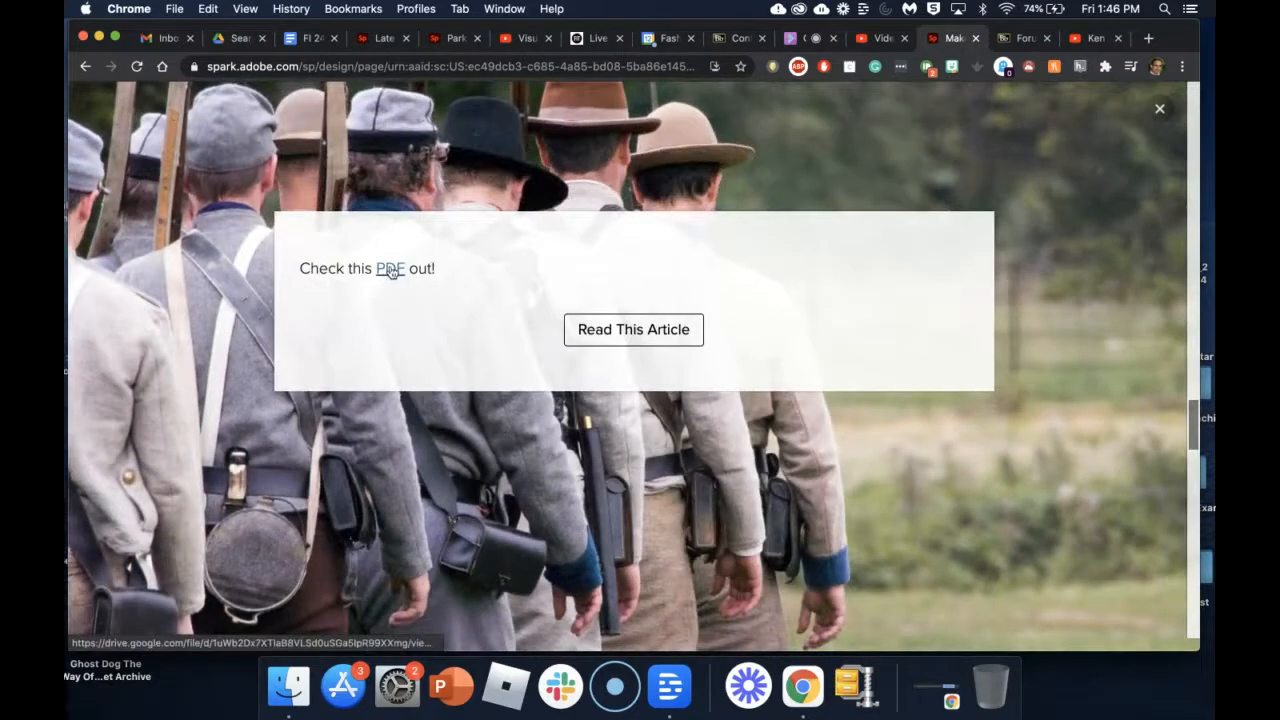
{"action": "left_click", "coordinate": [389, 271]}
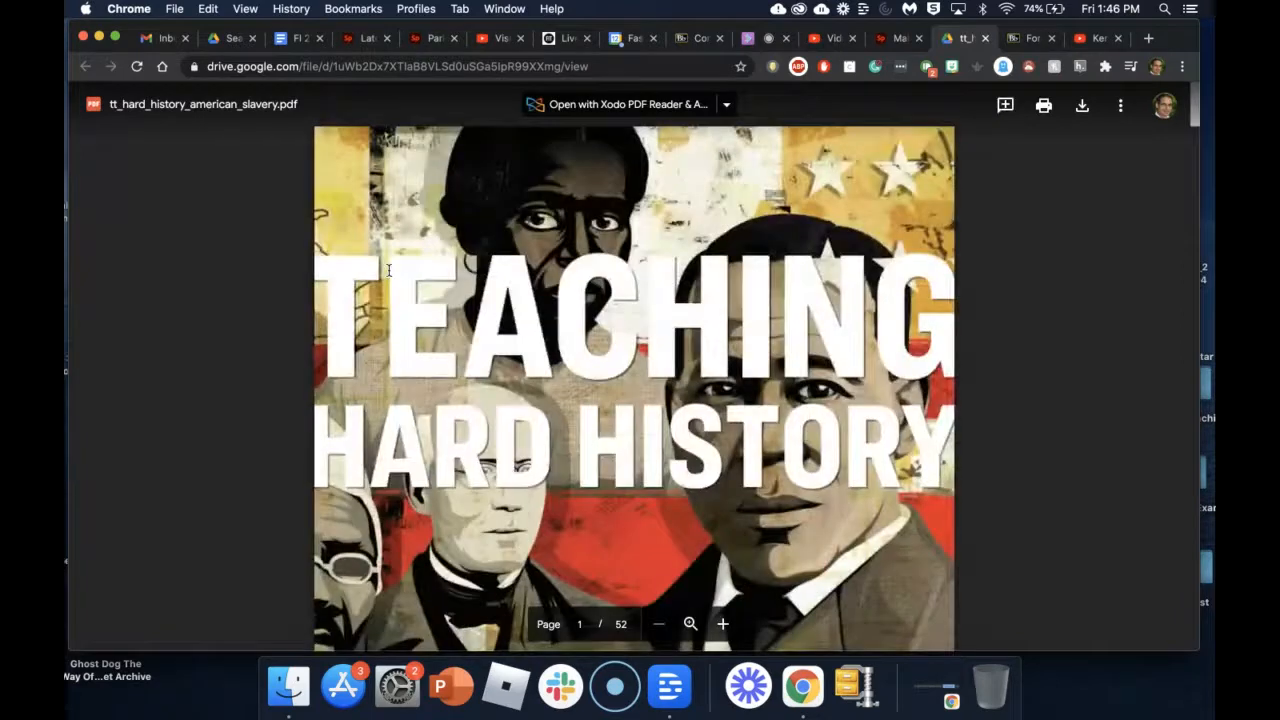
Step: Scroll through the Teaching Hard History PDF in Drive, then return to the Spark preview
{"action": "scroll", "coordinate": [588, 372], "scroll_direction": "down", "scroll_amount": 10}
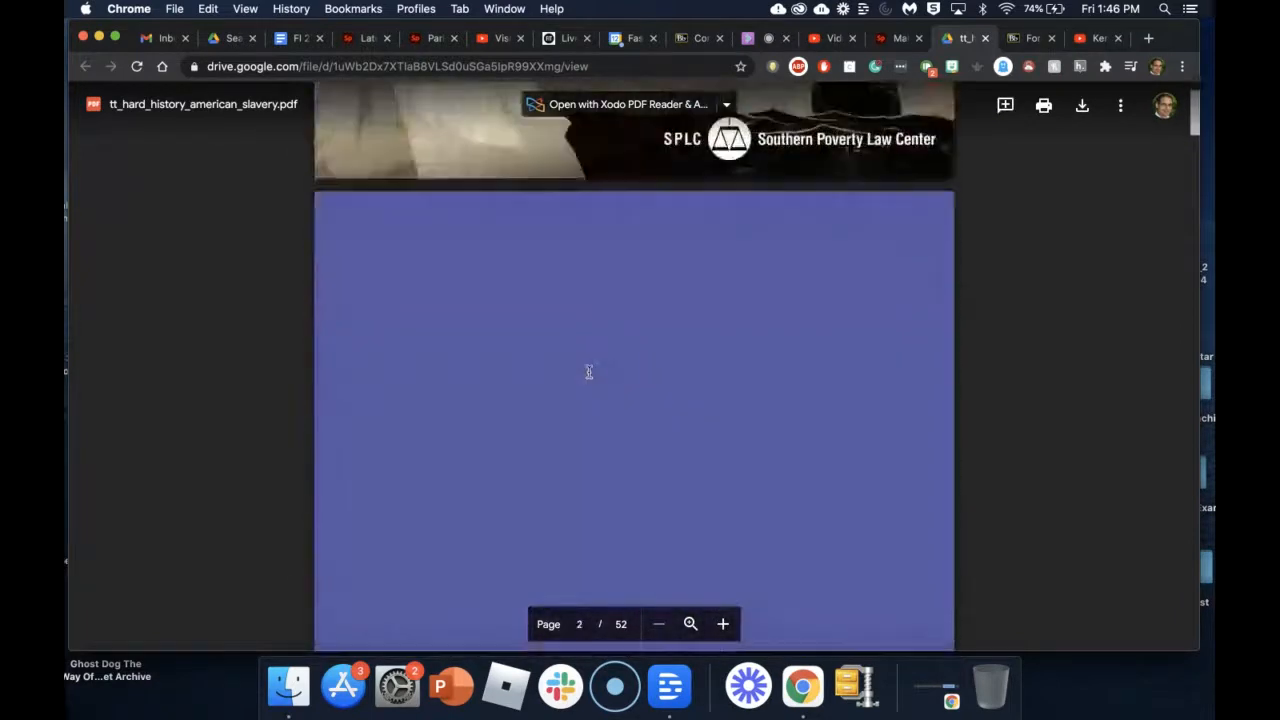
{"action": "scroll", "coordinate": [588, 372], "scroll_direction": "down", "scroll_amount": 8}
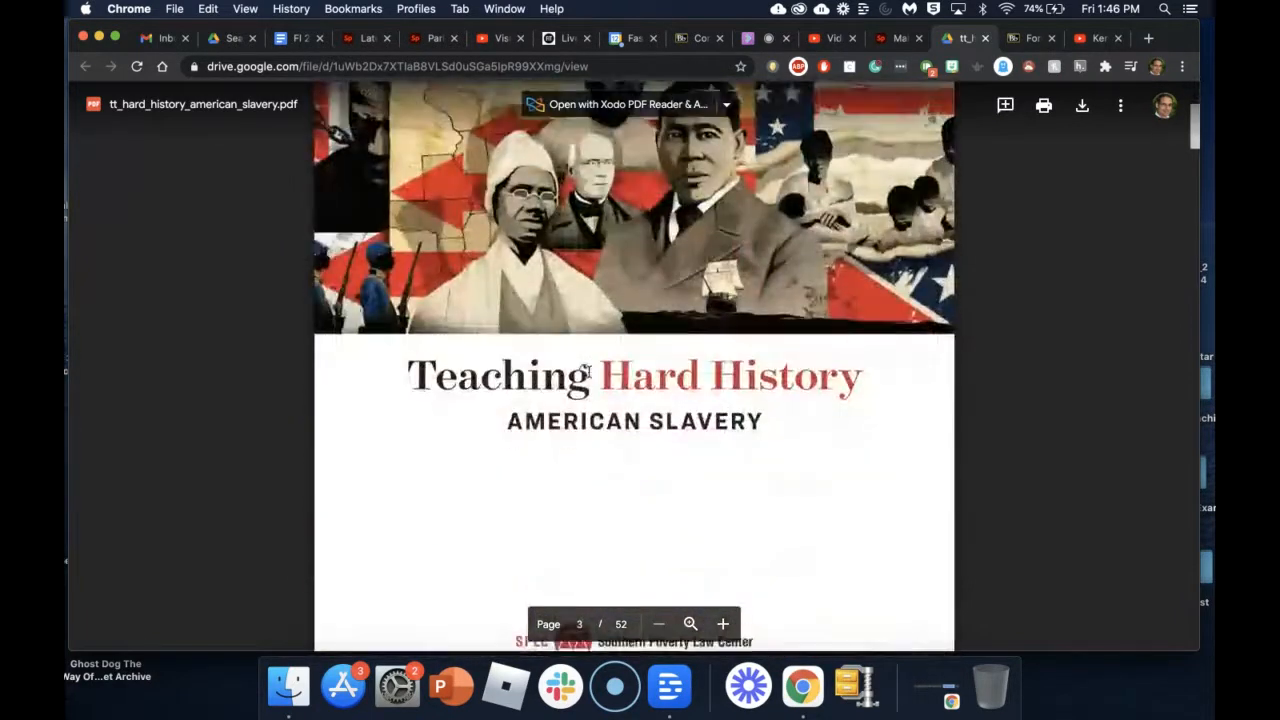
{"action": "scroll", "coordinate": [588, 372], "scroll_direction": "down", "scroll_amount": 10}
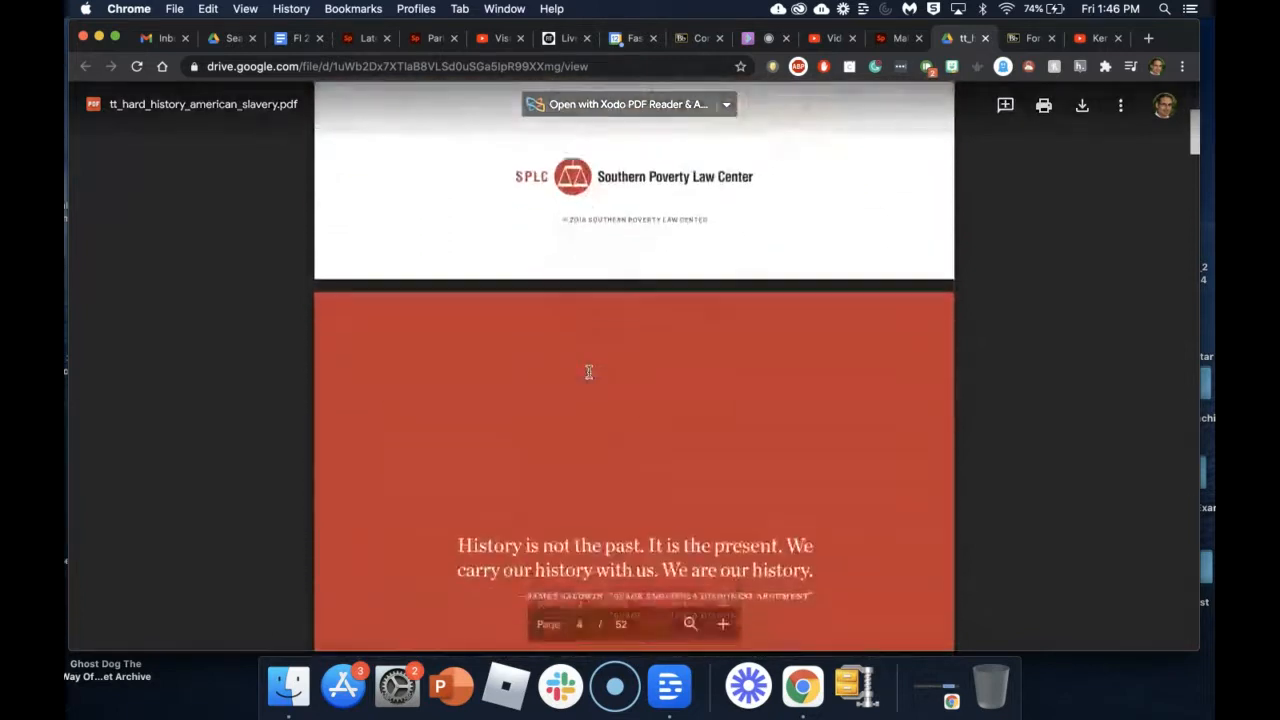
{"action": "scroll", "coordinate": [588, 372], "scroll_direction": "down", "scroll_amount": 6}
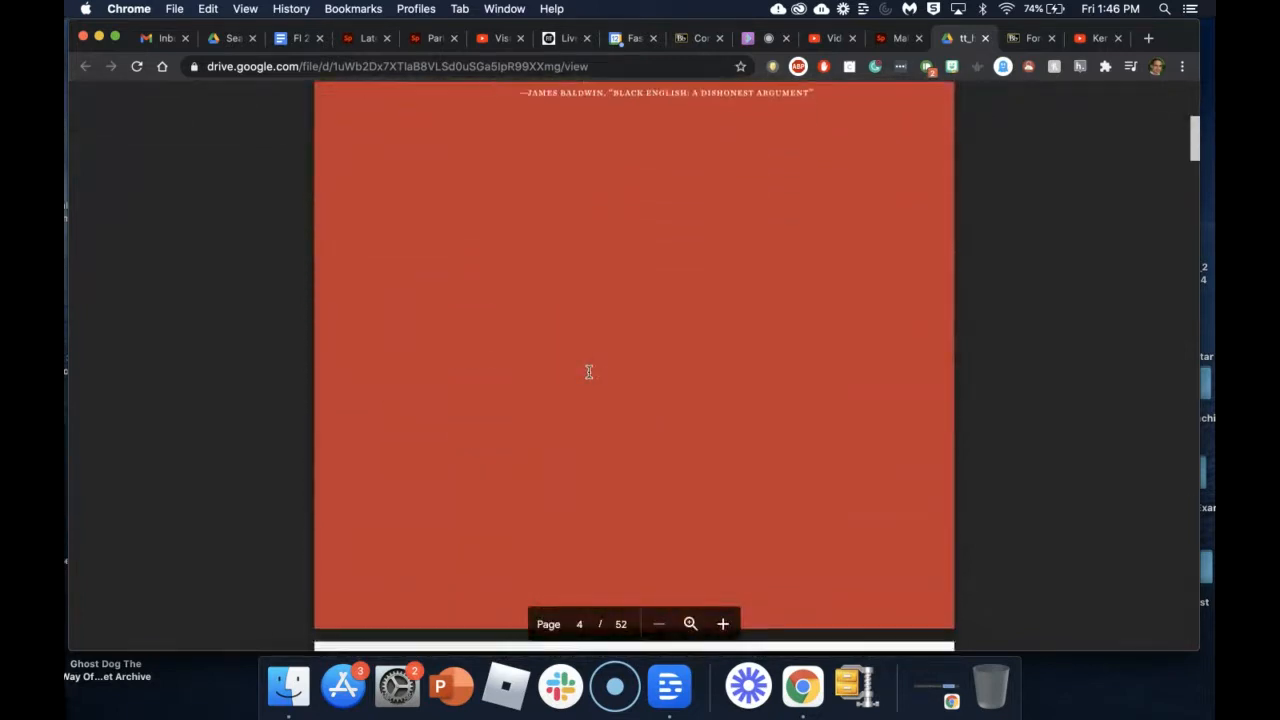
{"action": "scroll", "coordinate": [588, 372], "scroll_direction": "down", "scroll_amount": 3}
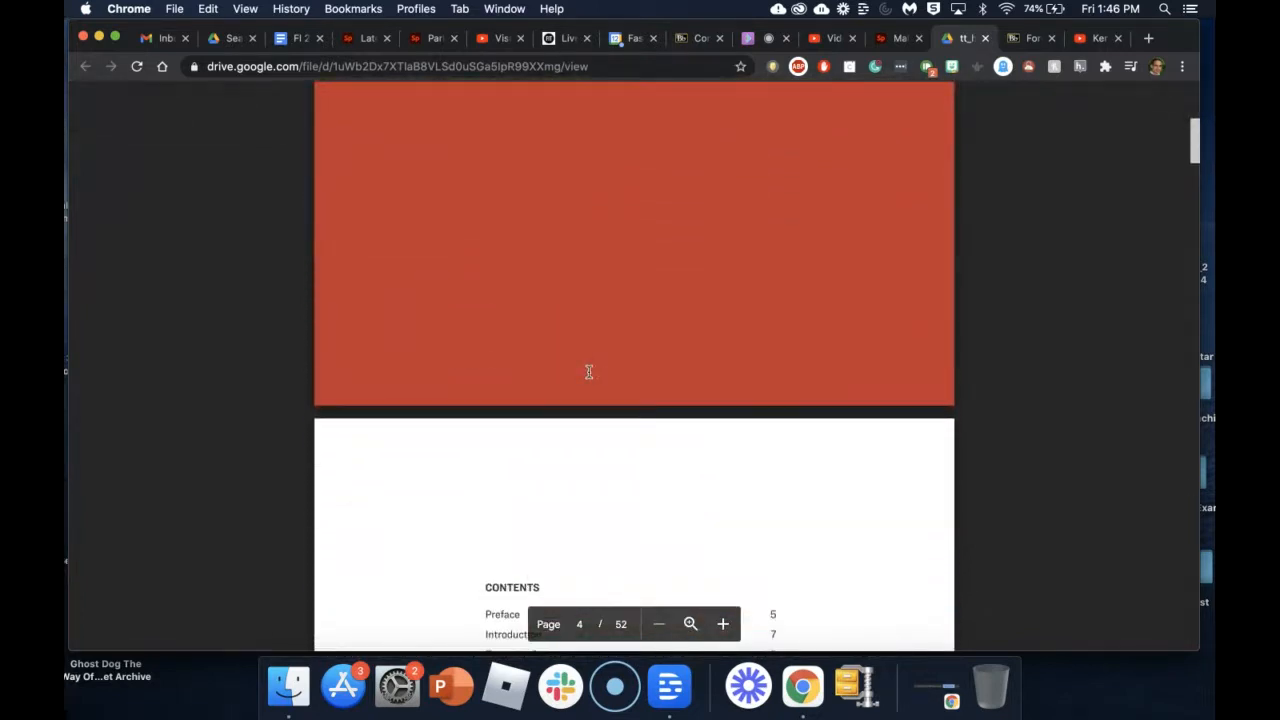
{"action": "scroll", "coordinate": [766, 286], "scroll_direction": "up", "scroll_amount": 20}
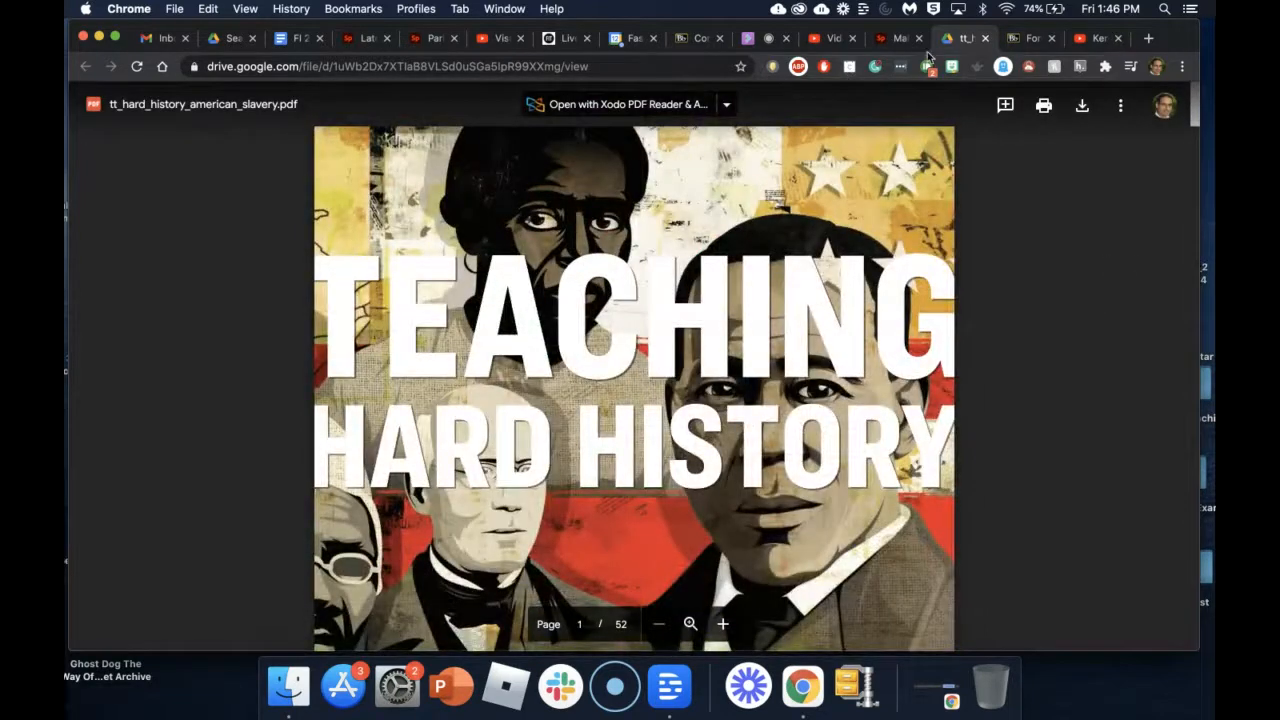
{"action": "left_click", "coordinate": [898, 38]}
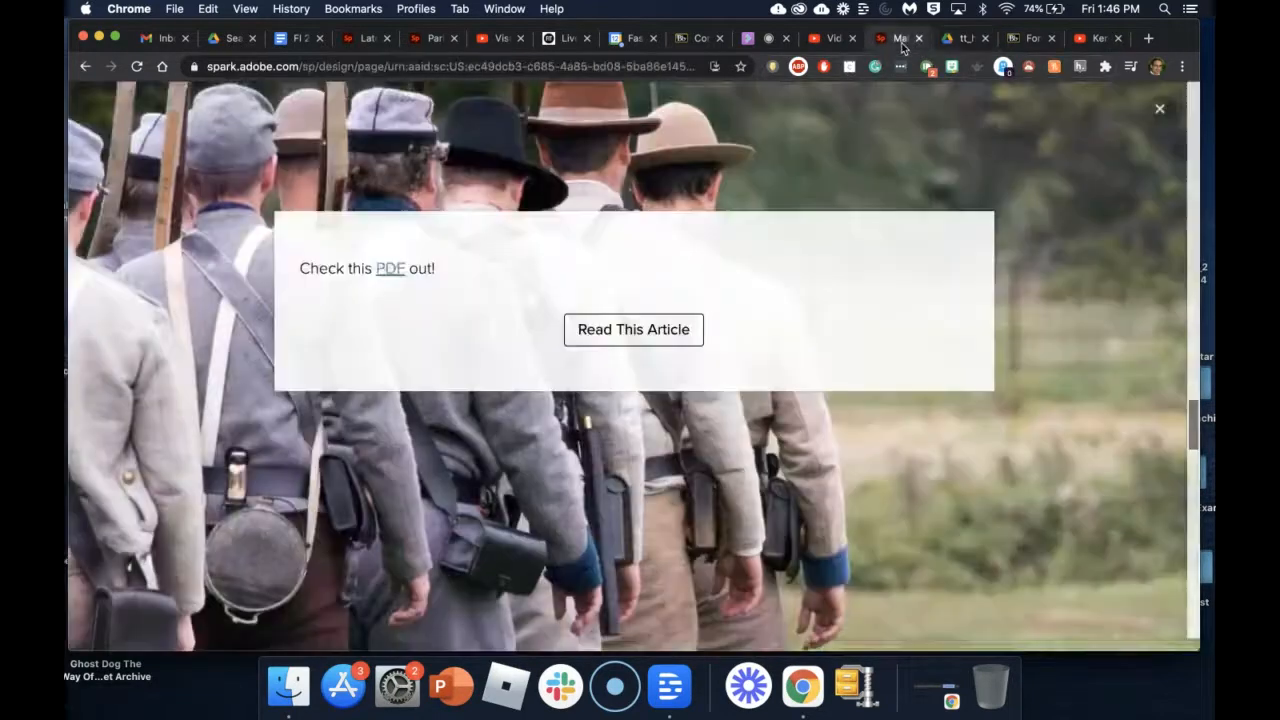
Step: Test that 'Read This Article' opens the Drive PDF, then return to the Blackboard Collaborate session
{"action": "left_click", "coordinate": [627, 333]}
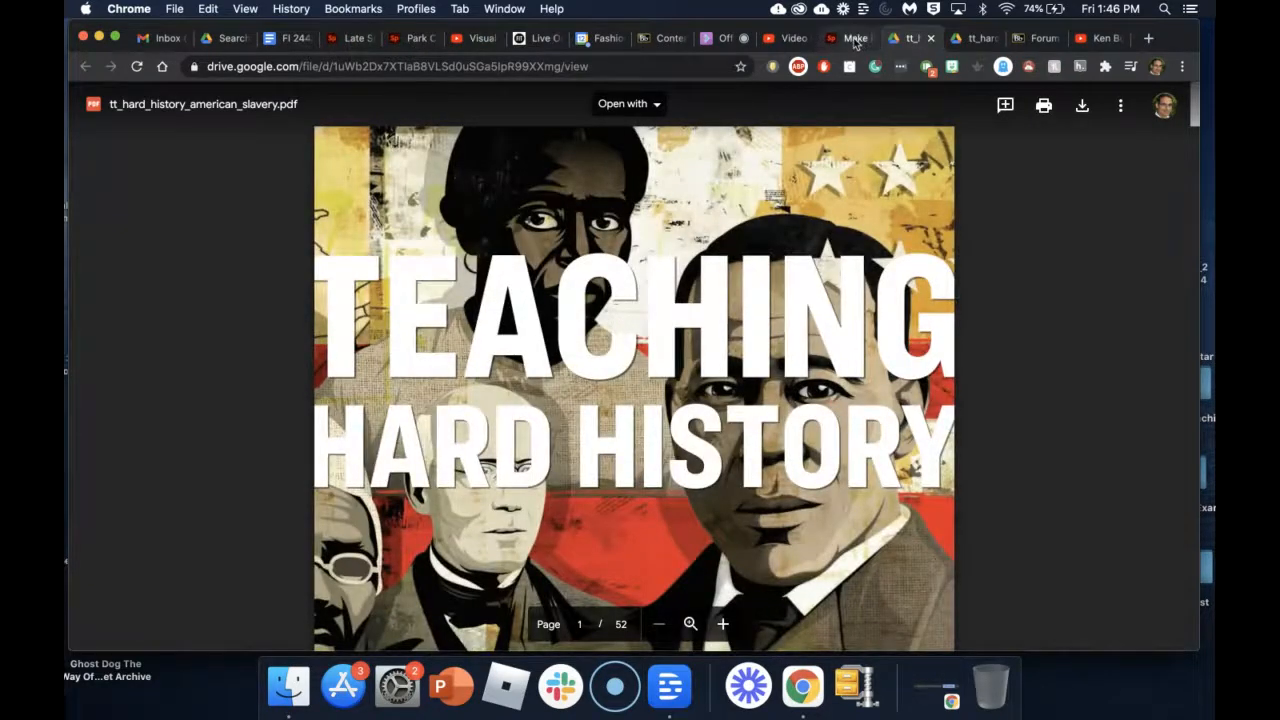
{"action": "left_click", "coordinate": [853, 40]}
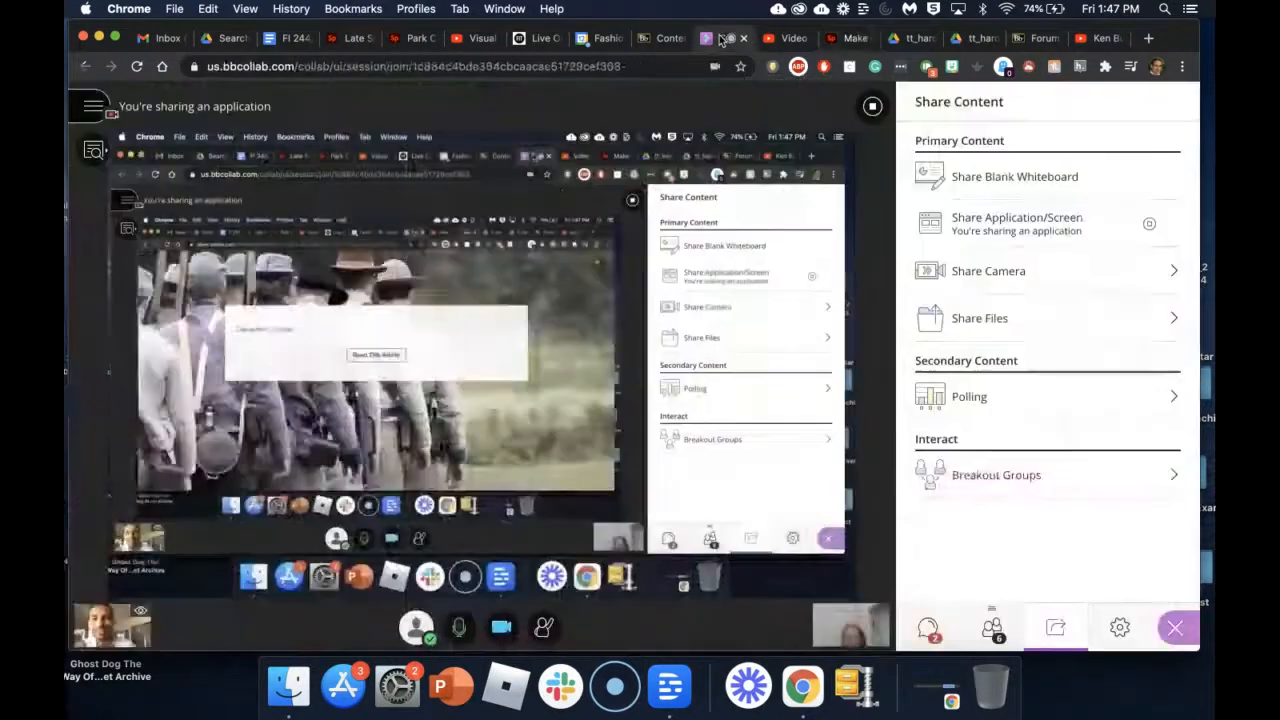
{"action": "left_click", "coordinate": [725, 38]}
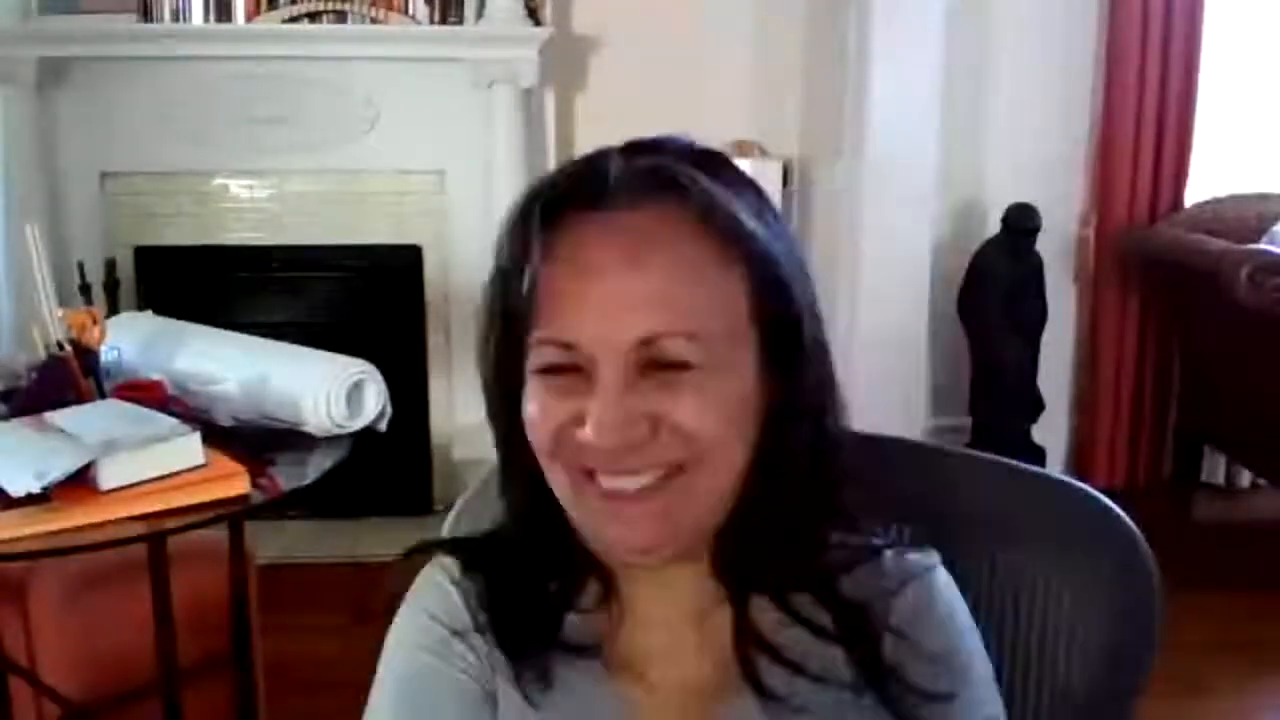
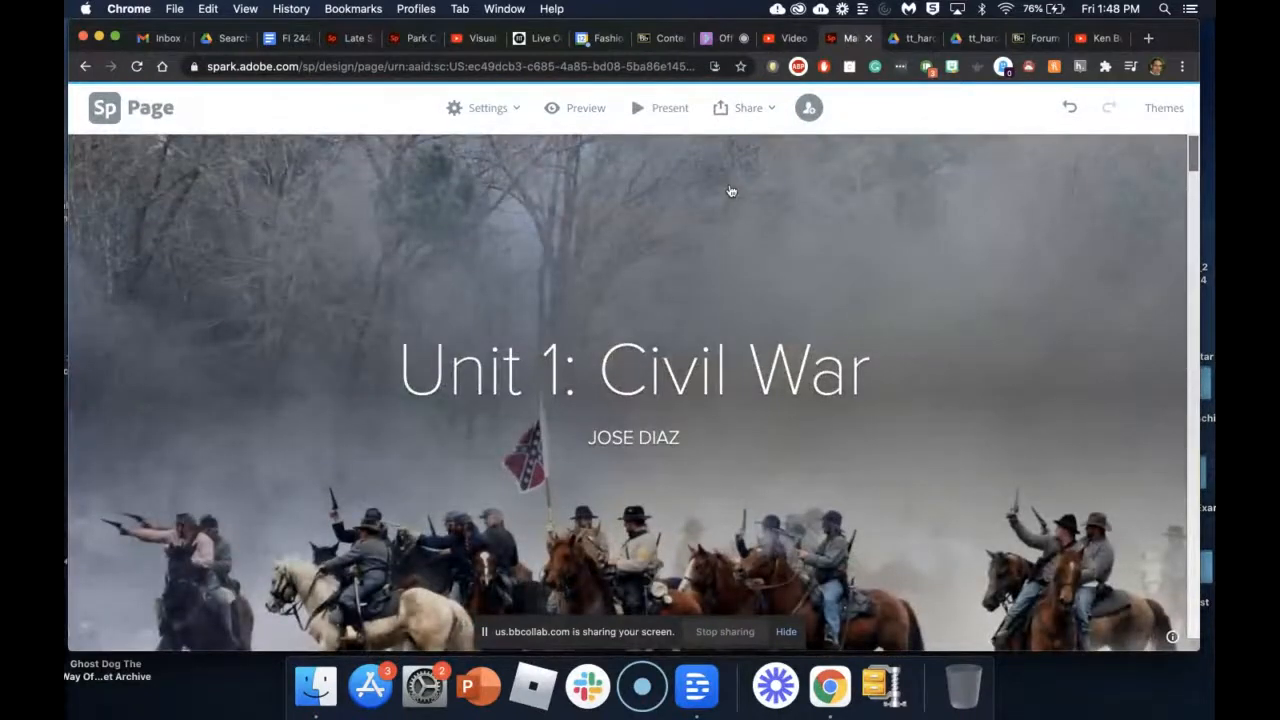
Step: Invite a colleague, found by name, to edit the Unit 1: Civil War page
{"action": "left_click", "coordinate": [766, 106]}
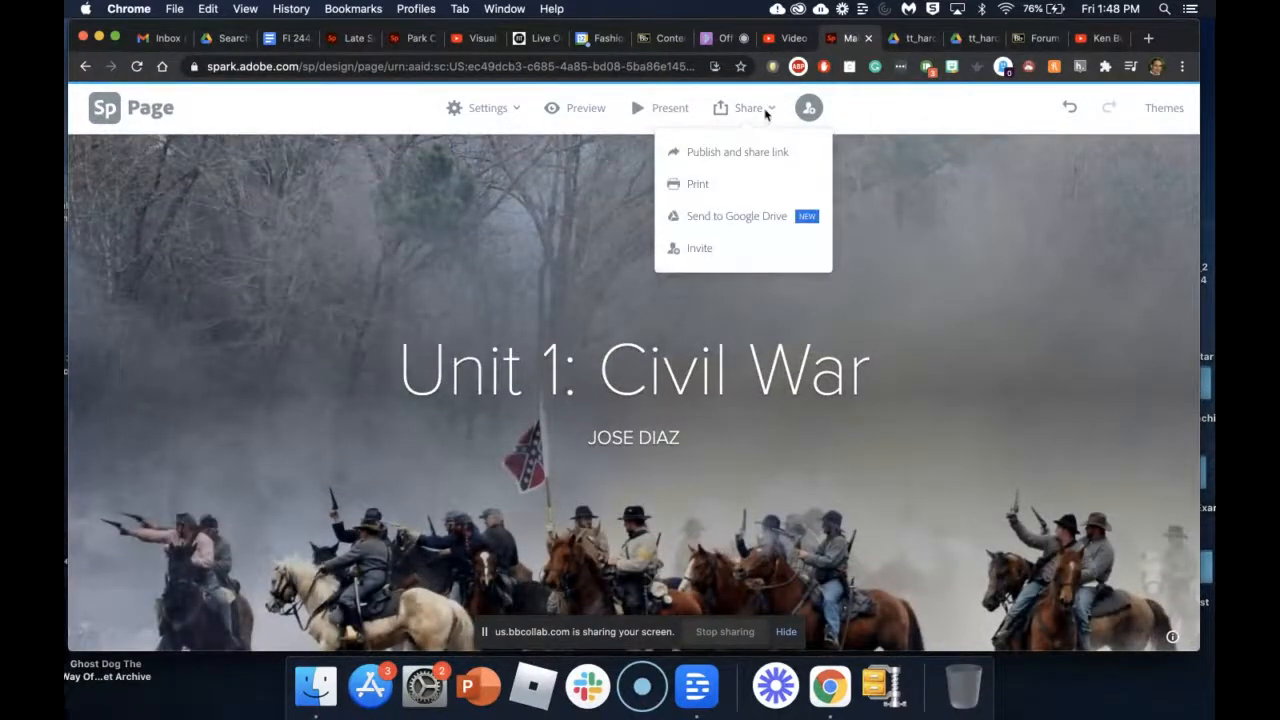
{"action": "left_click", "coordinate": [698, 251]}
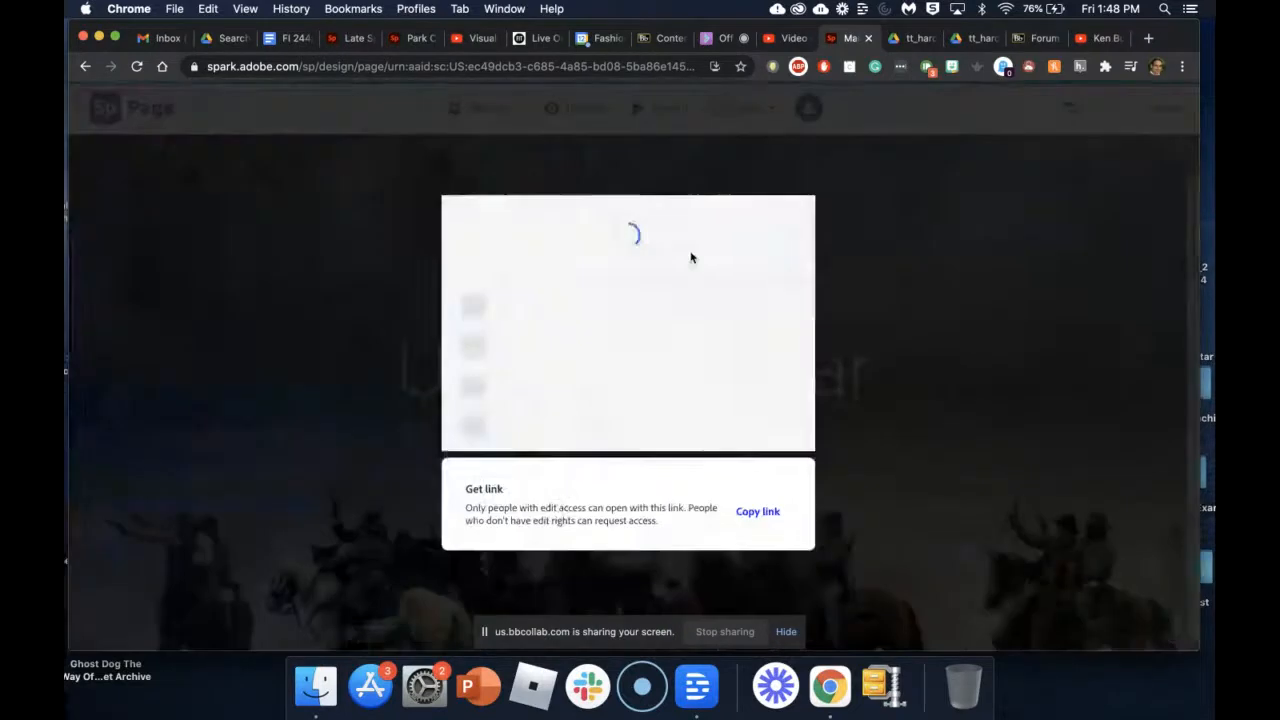
{"action": "left_click", "coordinate": [525, 288]}
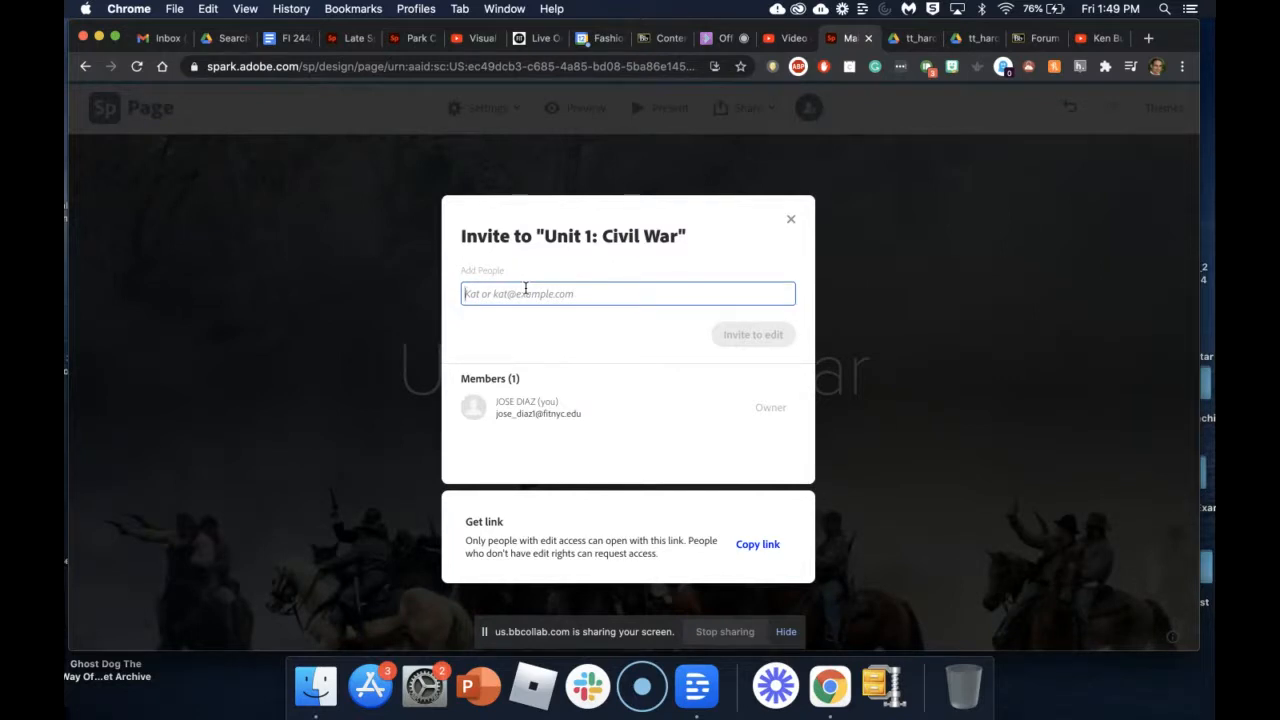
{"action": "type", "text": "carmita"}
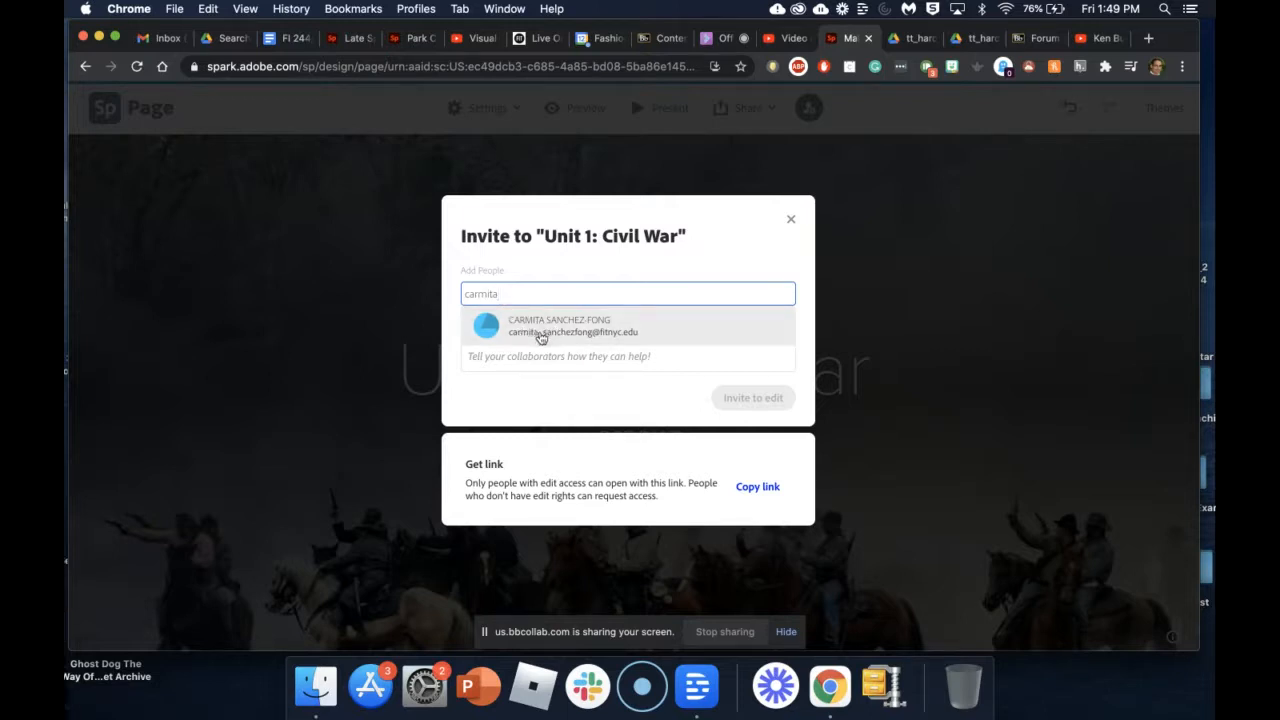
{"action": "left_click", "coordinate": [538, 332]}
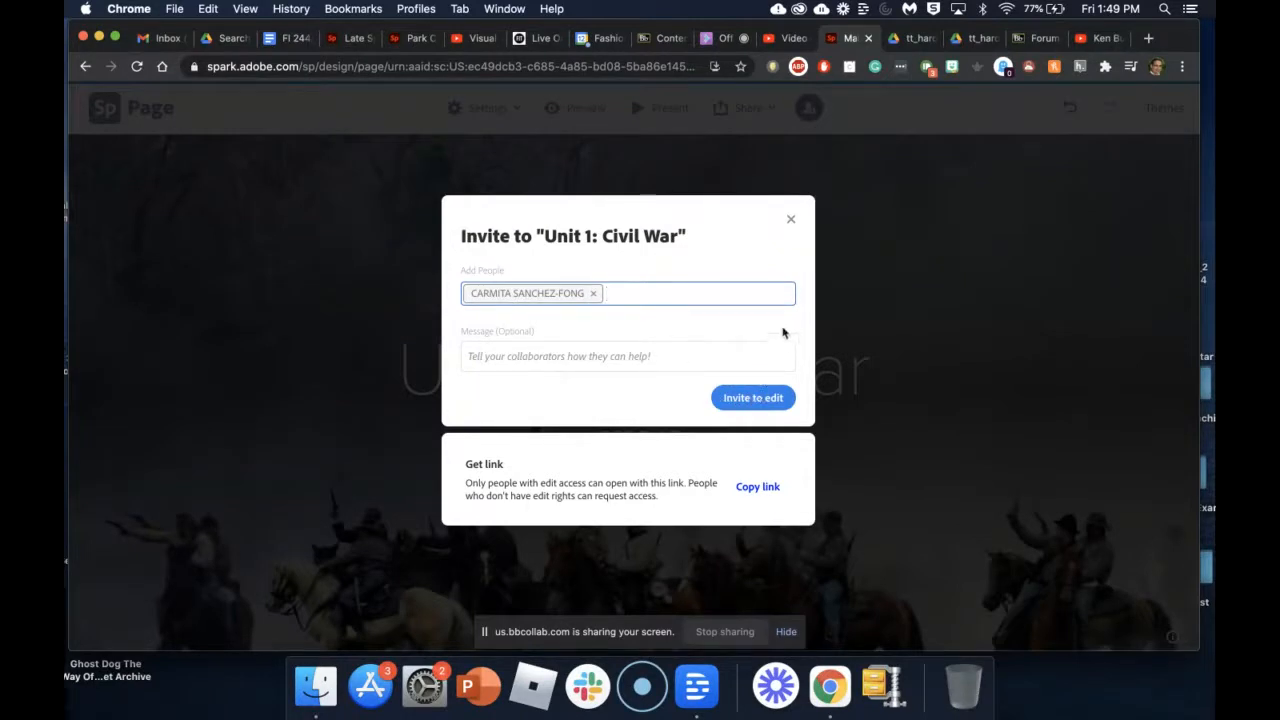
{"action": "left_click", "coordinate": [776, 398]}
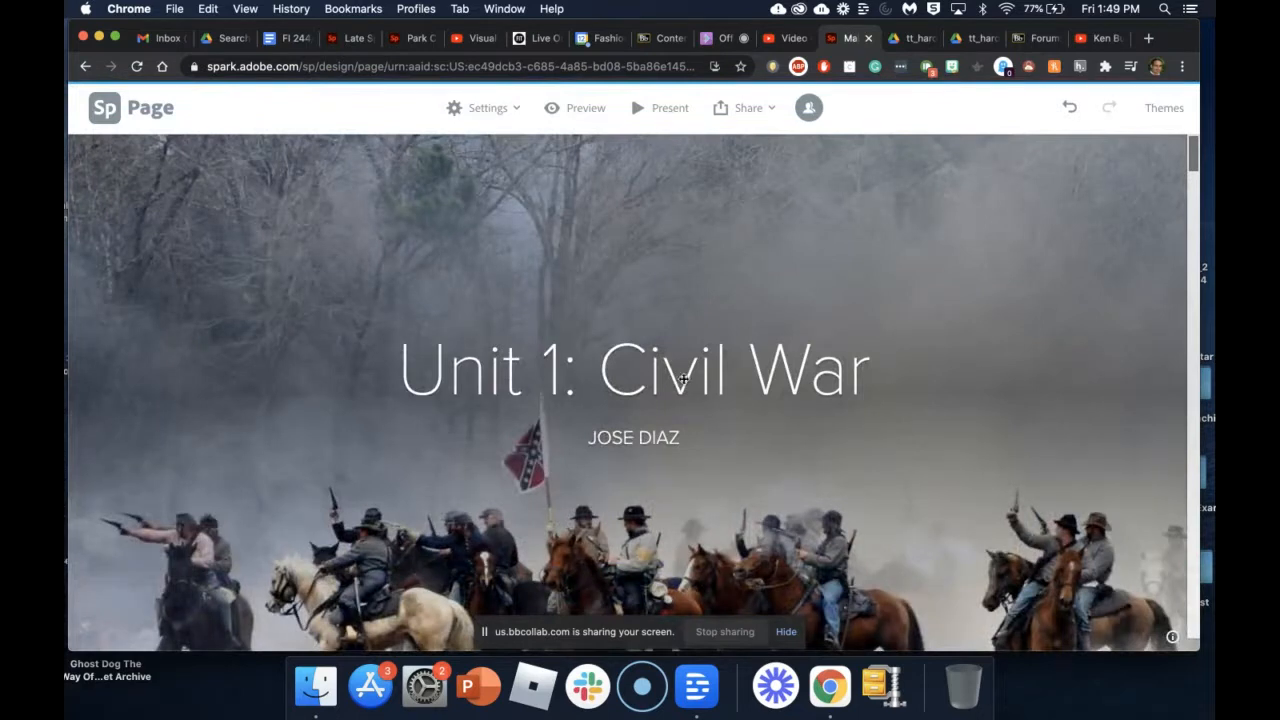
Step: Scroll through the Unit 1: Civil War page and bring up its Share menu again
{"action": "scroll", "coordinate": [683, 380], "scroll_direction": "down", "scroll_amount": 10}
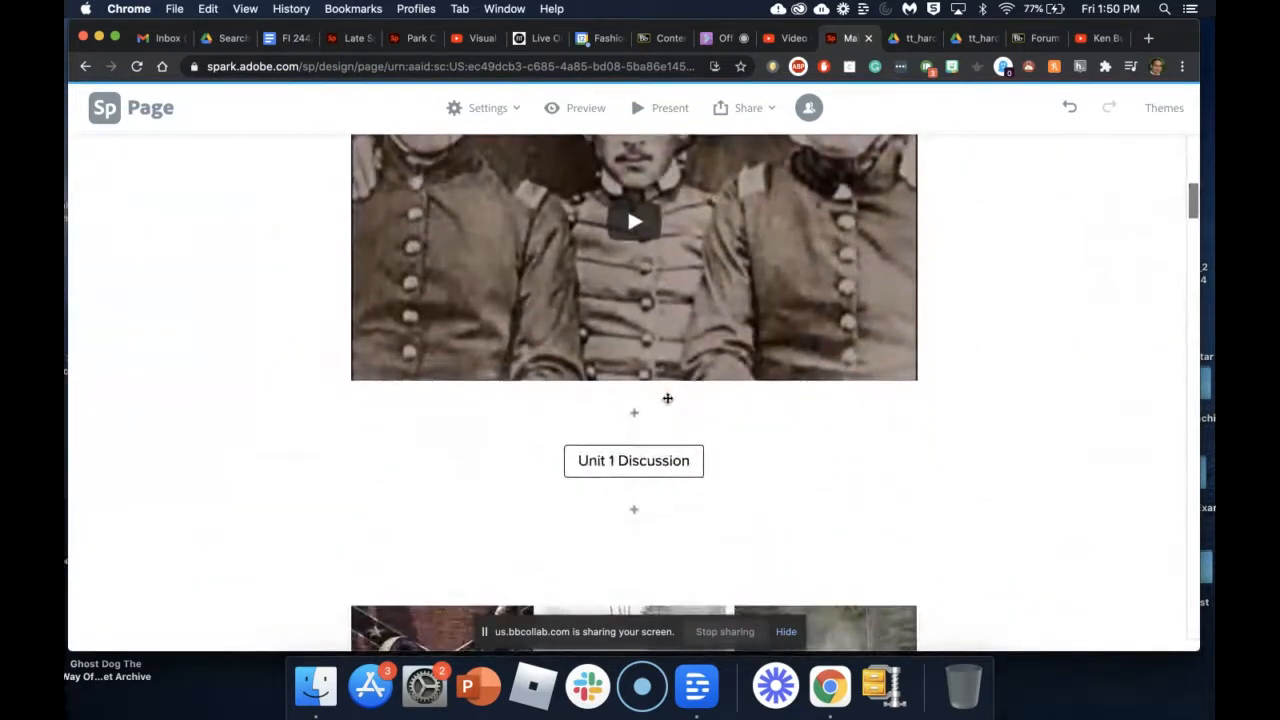
{"action": "scroll", "coordinate": [667, 398], "scroll_direction": "up", "scroll_amount": 5}
{"action": "scroll", "coordinate": [667, 398], "scroll_direction": "up", "scroll_amount": 3}
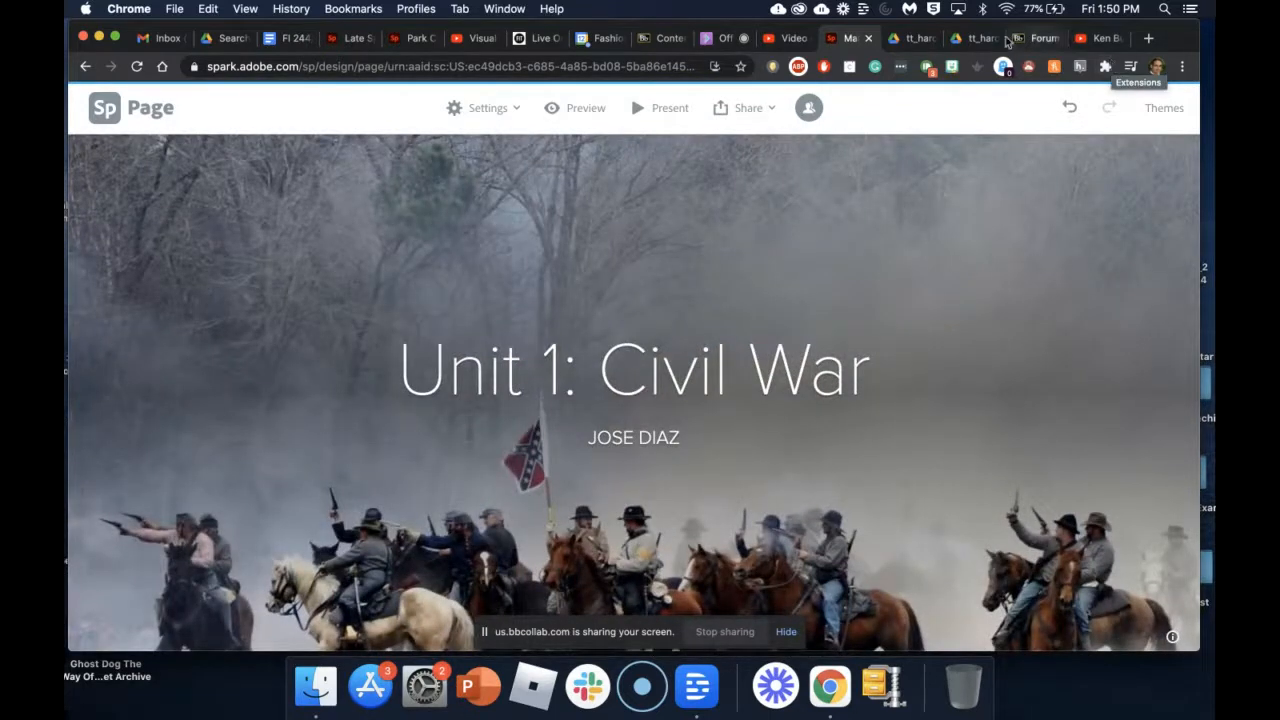
{"action": "left_click", "coordinate": [746, 108]}
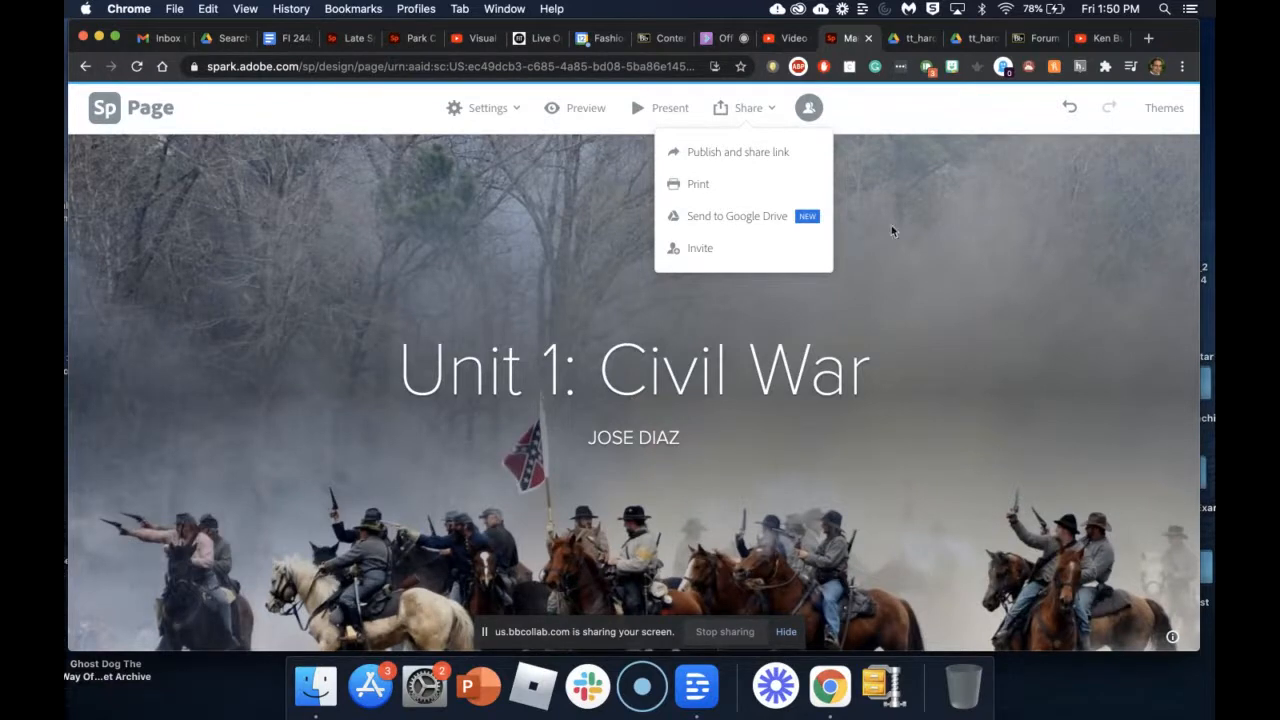
Step: Check the Collaborate screen-share tab, then return to Spark and dismiss the Share menu
{"action": "left_click", "coordinate": [725, 38]}
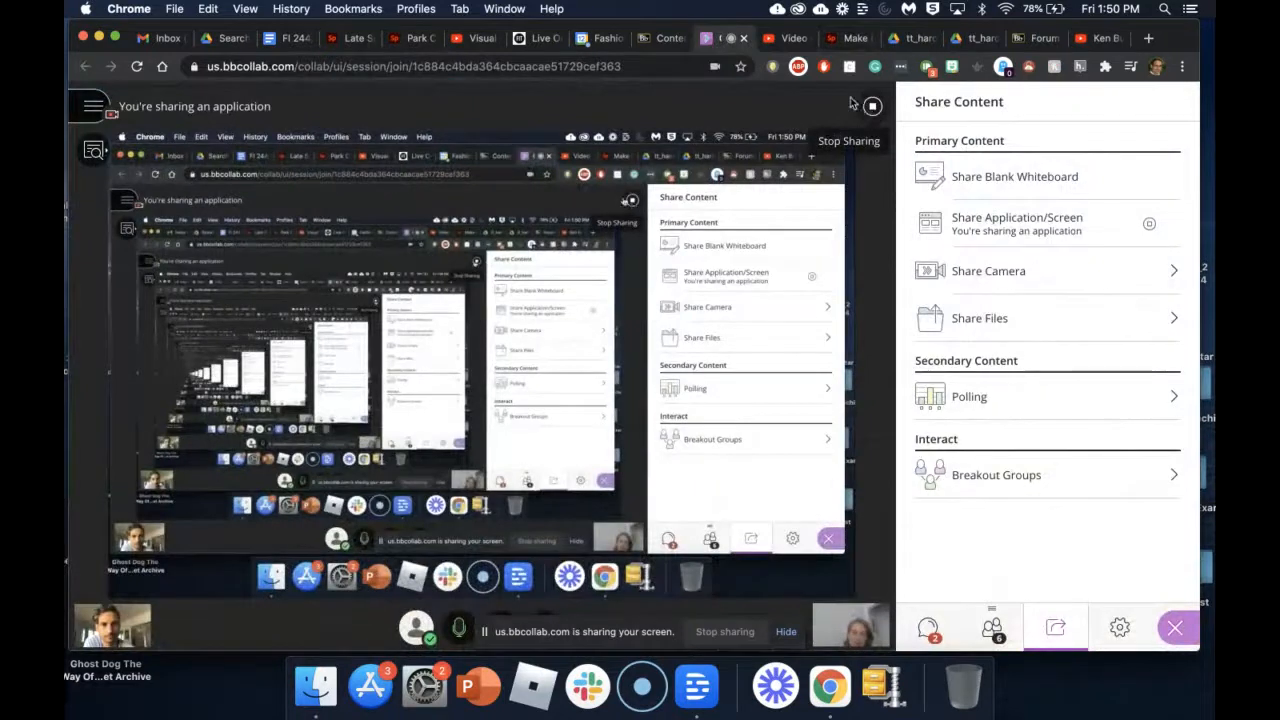
{"action": "left_click", "coordinate": [848, 41]}
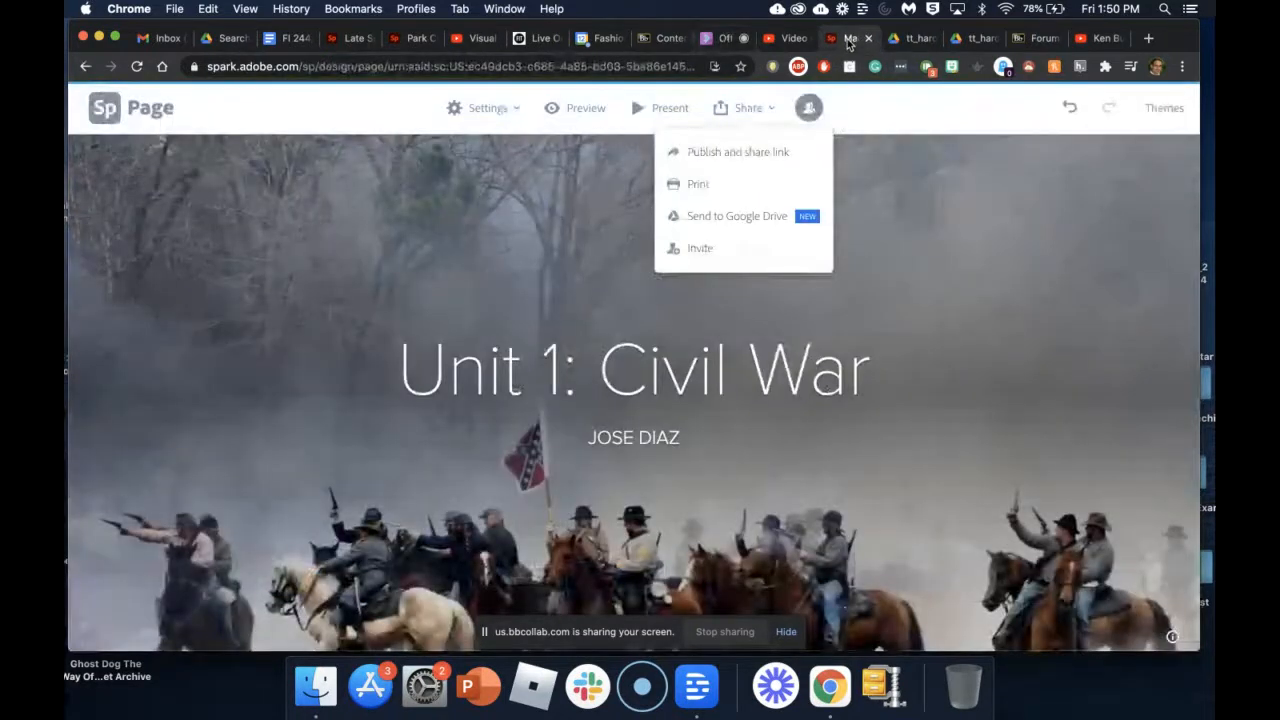
{"action": "left_click", "coordinate": [588, 230]}
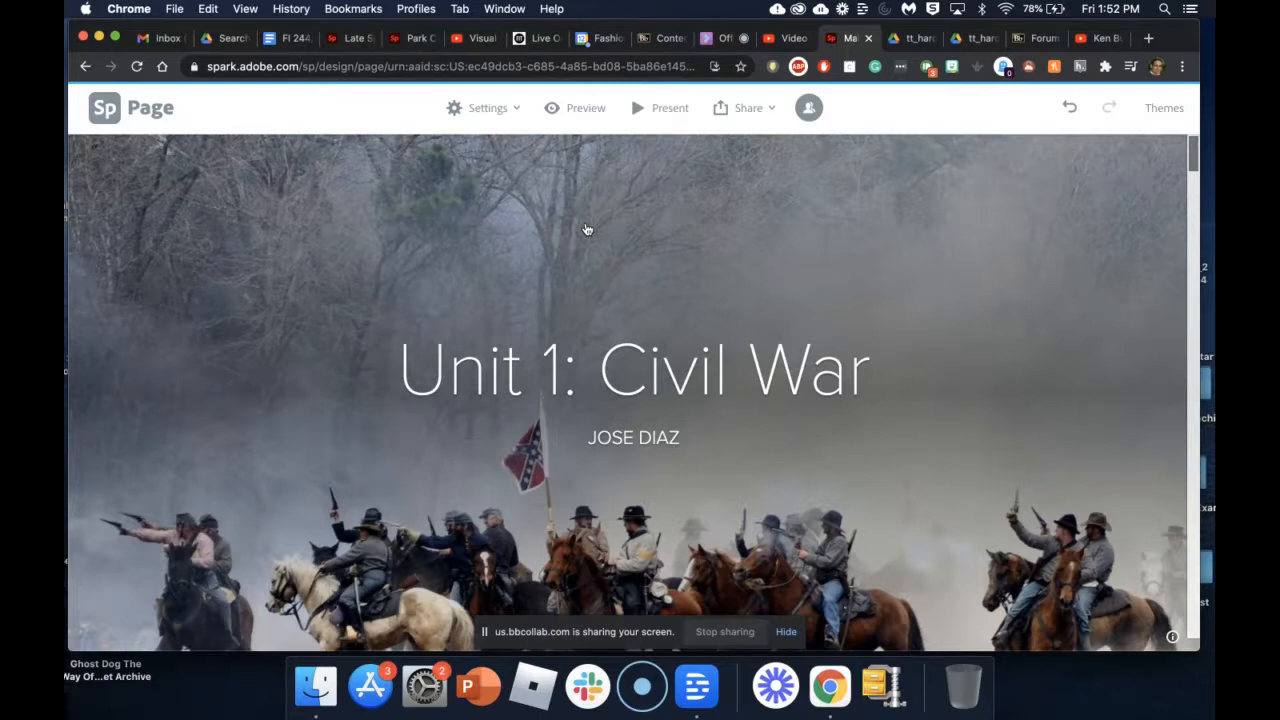
Step: Scroll up and down the Unit 1: Civil War page to review it
{"action": "scroll", "coordinate": [546, 373], "scroll_direction": "down", "scroll_amount": 3}
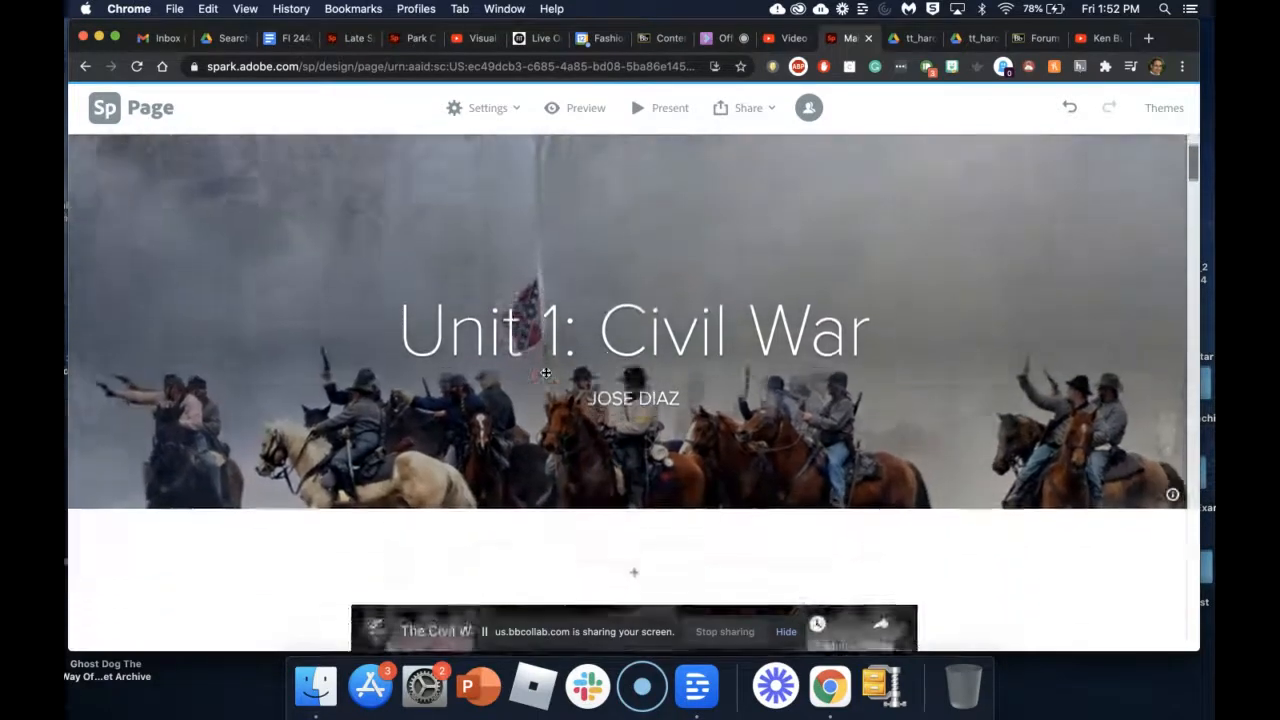
{"action": "scroll", "coordinate": [546, 373], "scroll_direction": "up", "scroll_amount": 2}
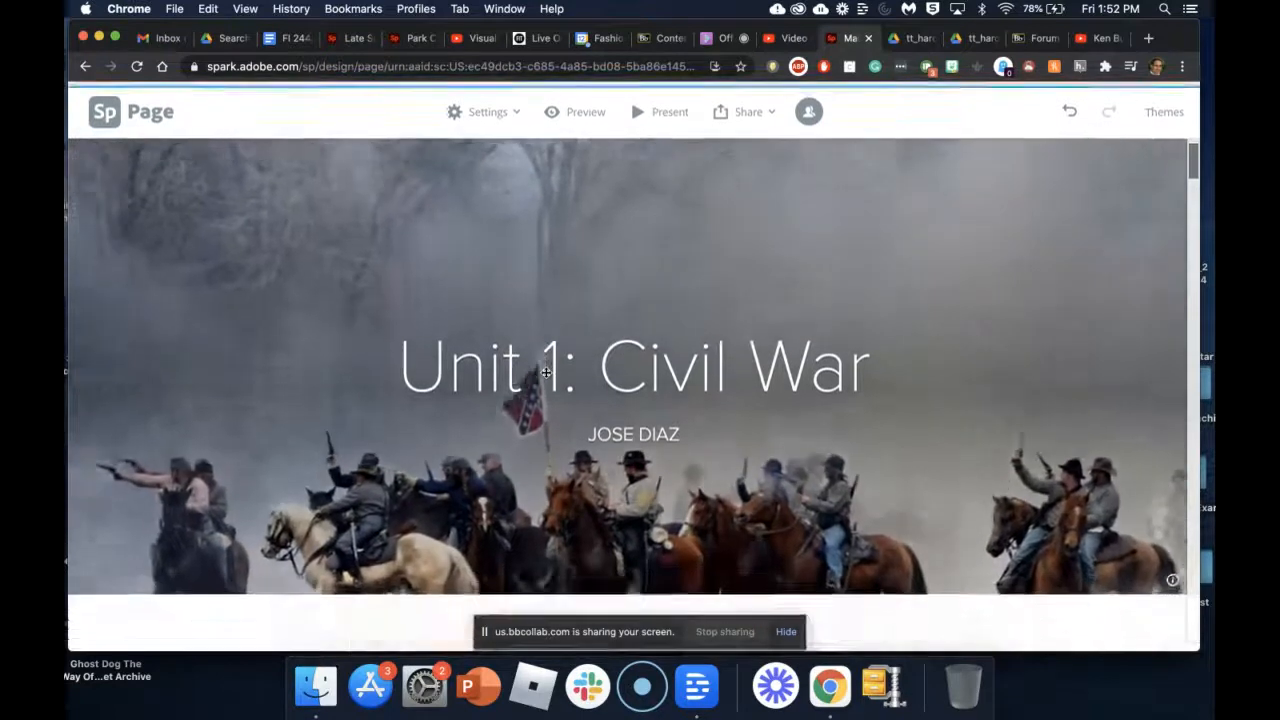
{"action": "scroll", "coordinate": [546, 372], "scroll_direction": "down", "scroll_amount": 3}
{"action": "scroll", "coordinate": [546, 372], "scroll_direction": "up", "scroll_amount": 3}
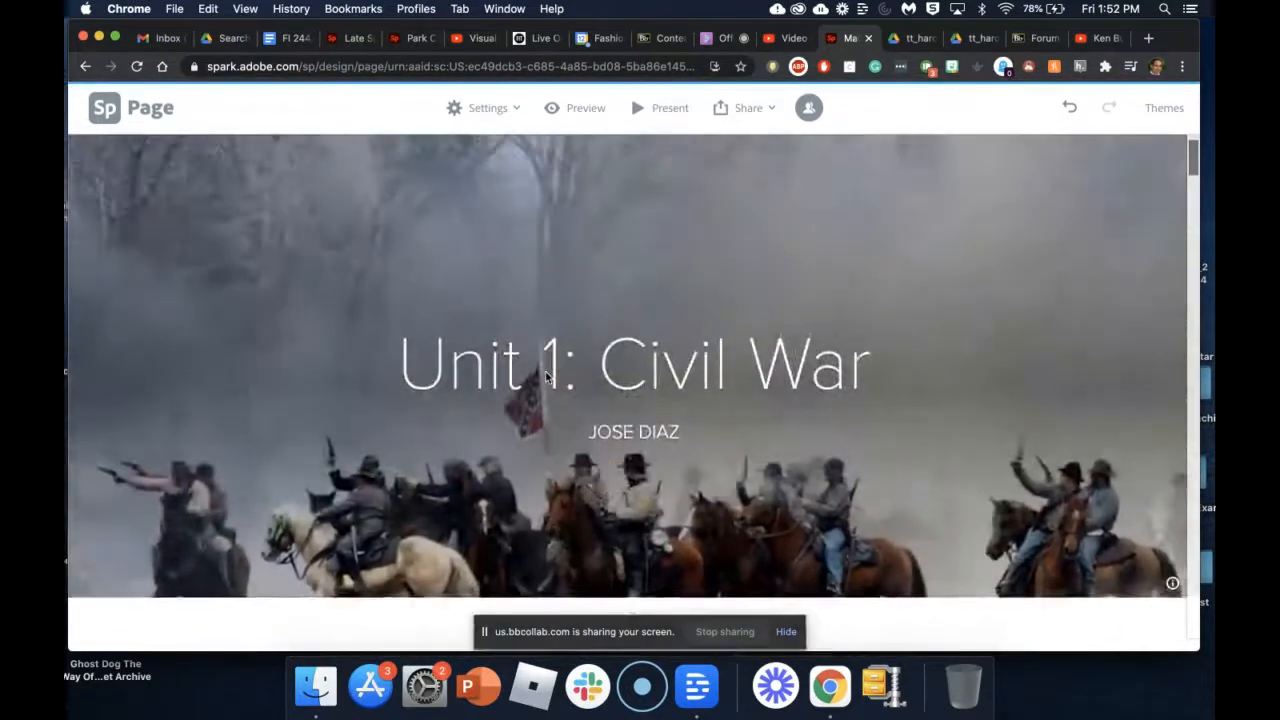
{"action": "scroll", "coordinate": [546, 376], "scroll_direction": "up", "scroll_amount": 1}
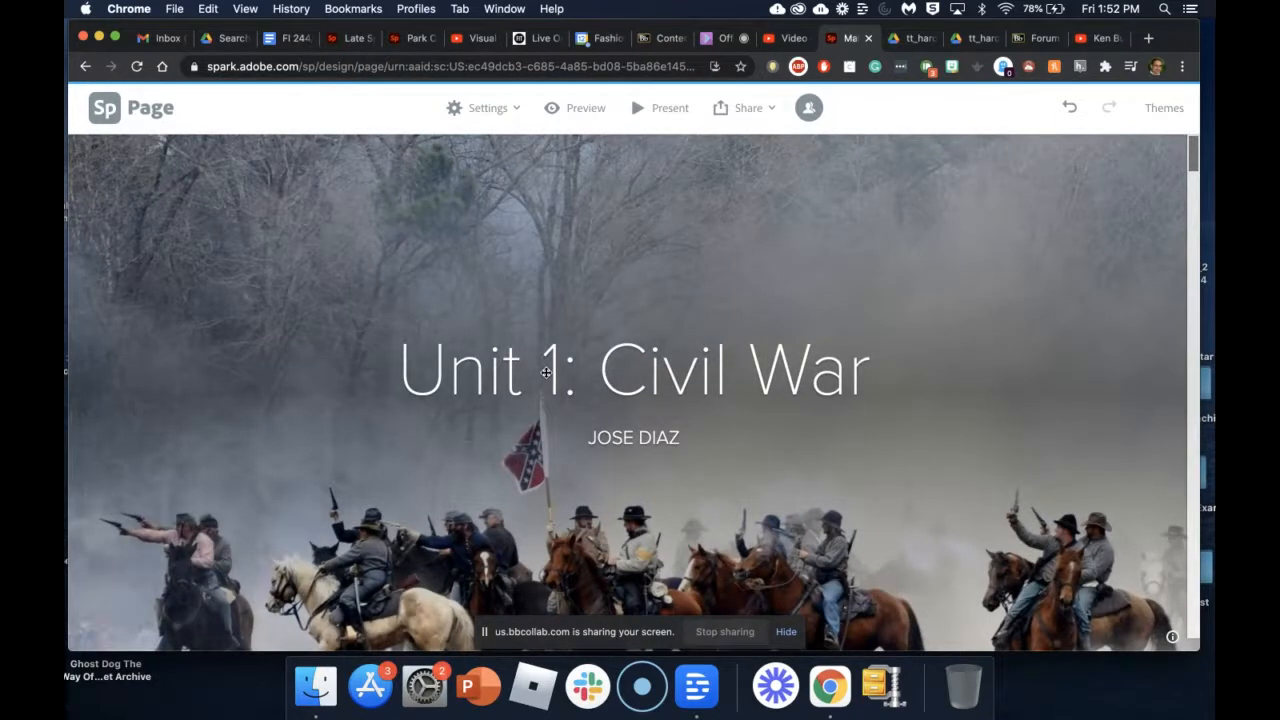
Step: Return to the Blackboard course and open its Content area
{"action": "left_click", "coordinate": [668, 42]}
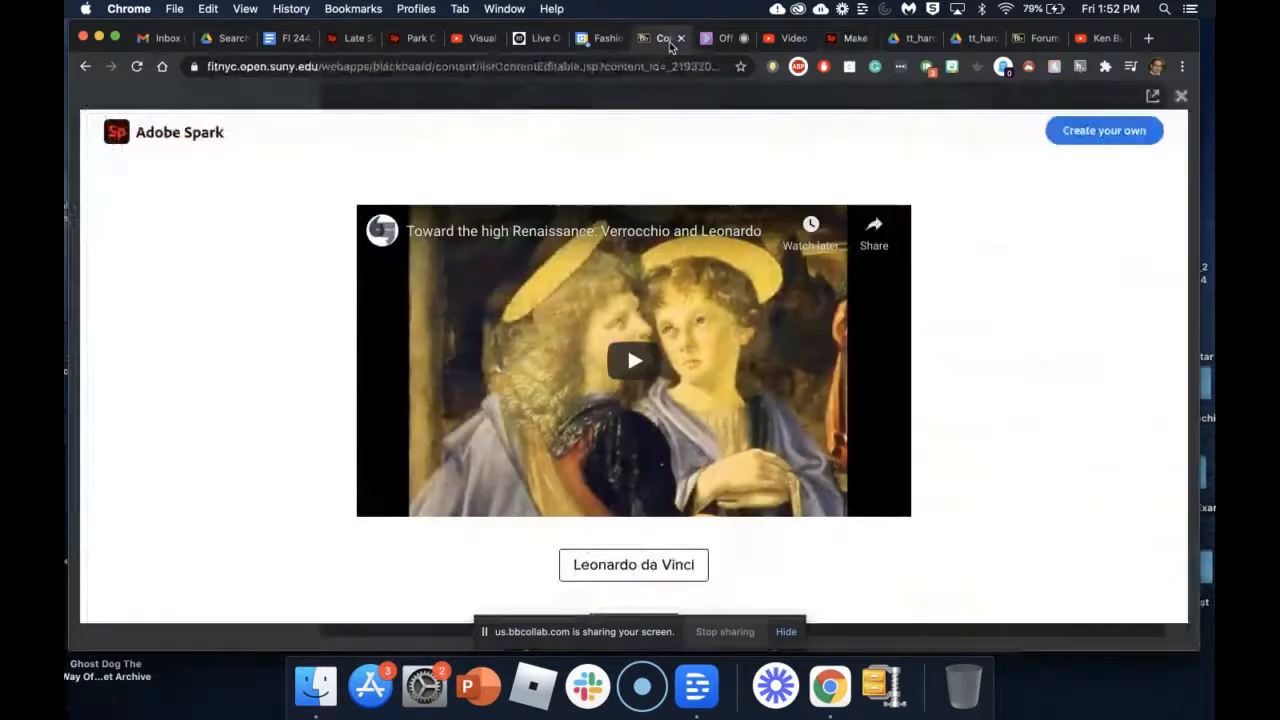
{"action": "scroll", "coordinate": [377, 323], "scroll_direction": "up", "scroll_amount": 10}
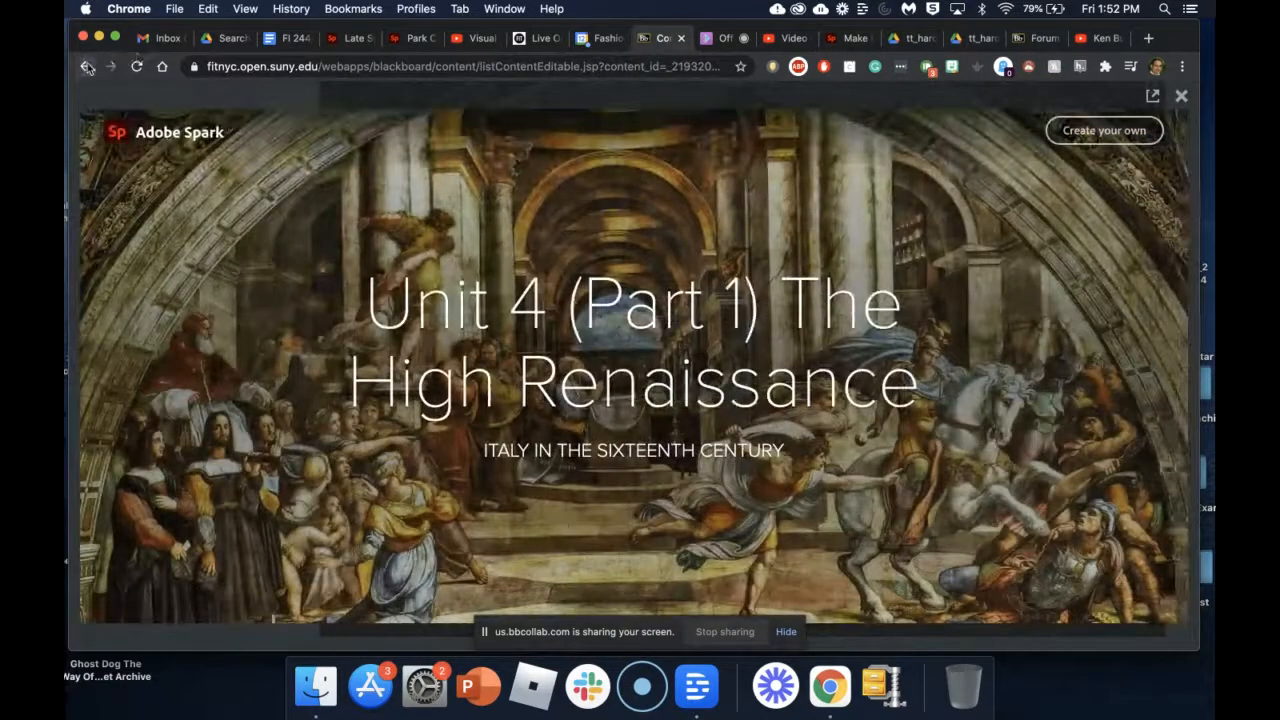
{"action": "left_click", "coordinate": [87, 66]}
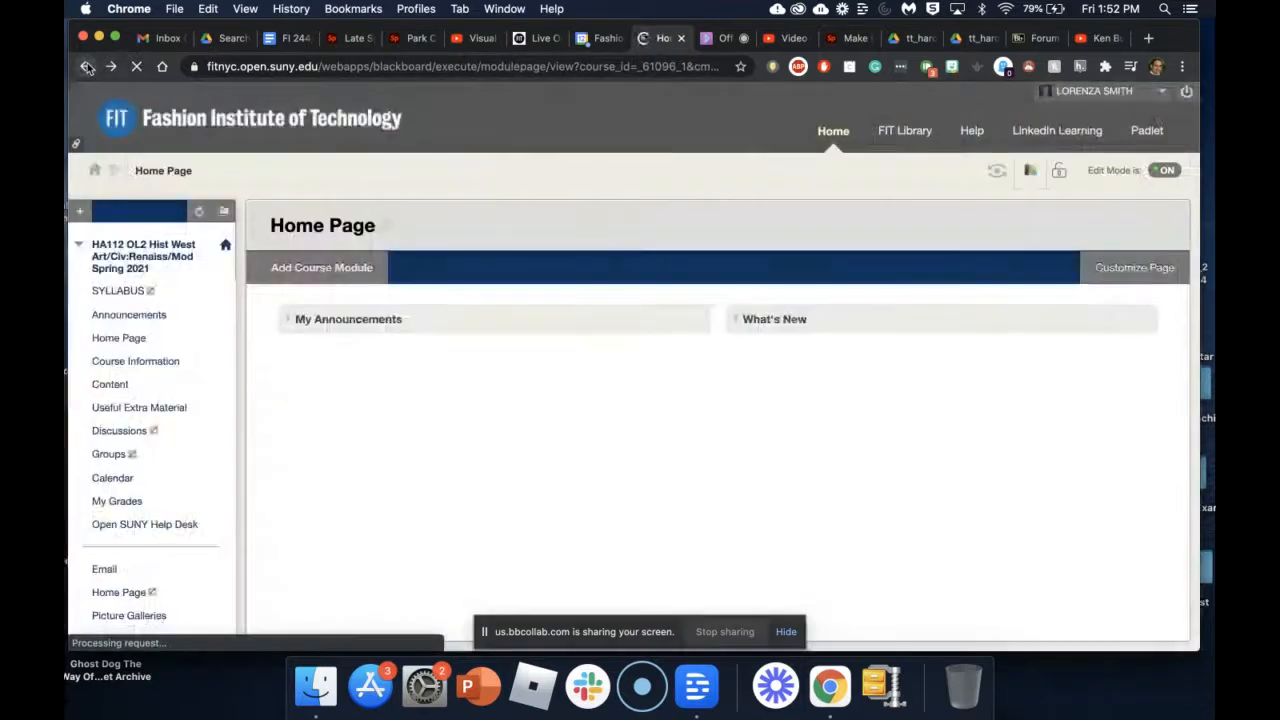
{"action": "left_click", "coordinate": [106, 386]}
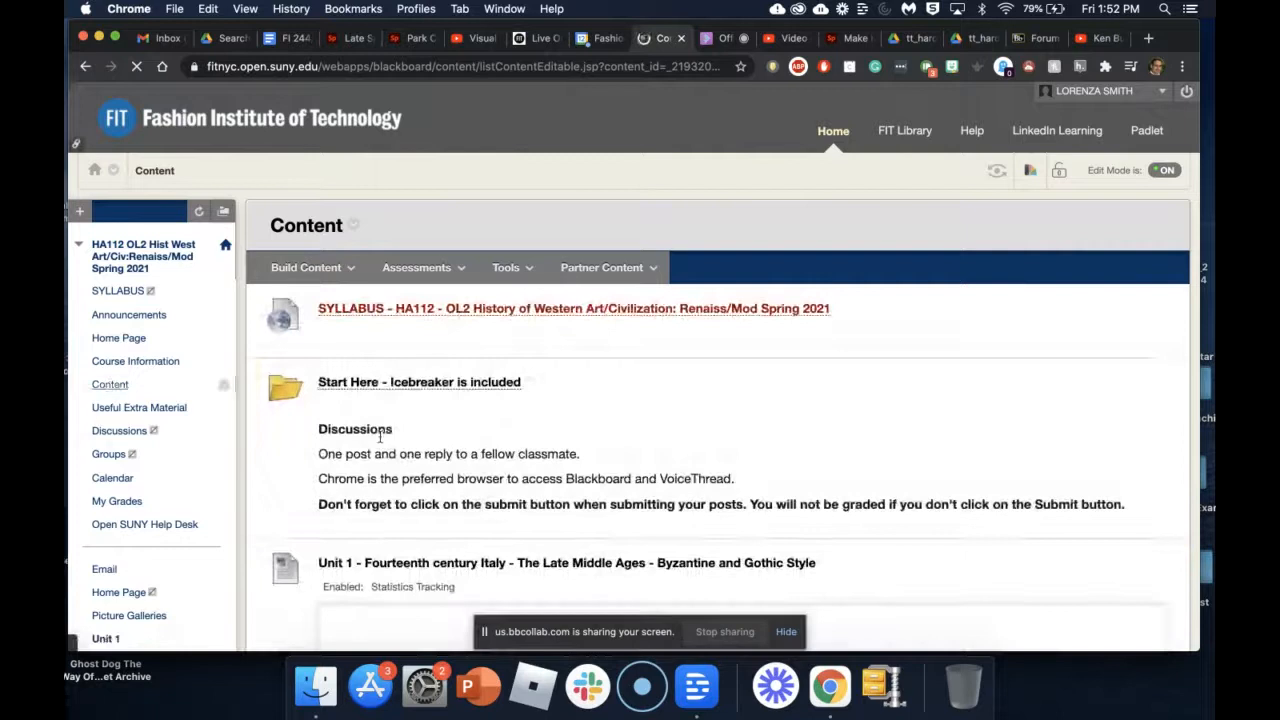
Step: Follow Unit 7's Read More Spark page through to the FINAL EXAM folder
{"action": "scroll", "coordinate": [817, 450], "scroll_direction": "down", "scroll_amount": 15}
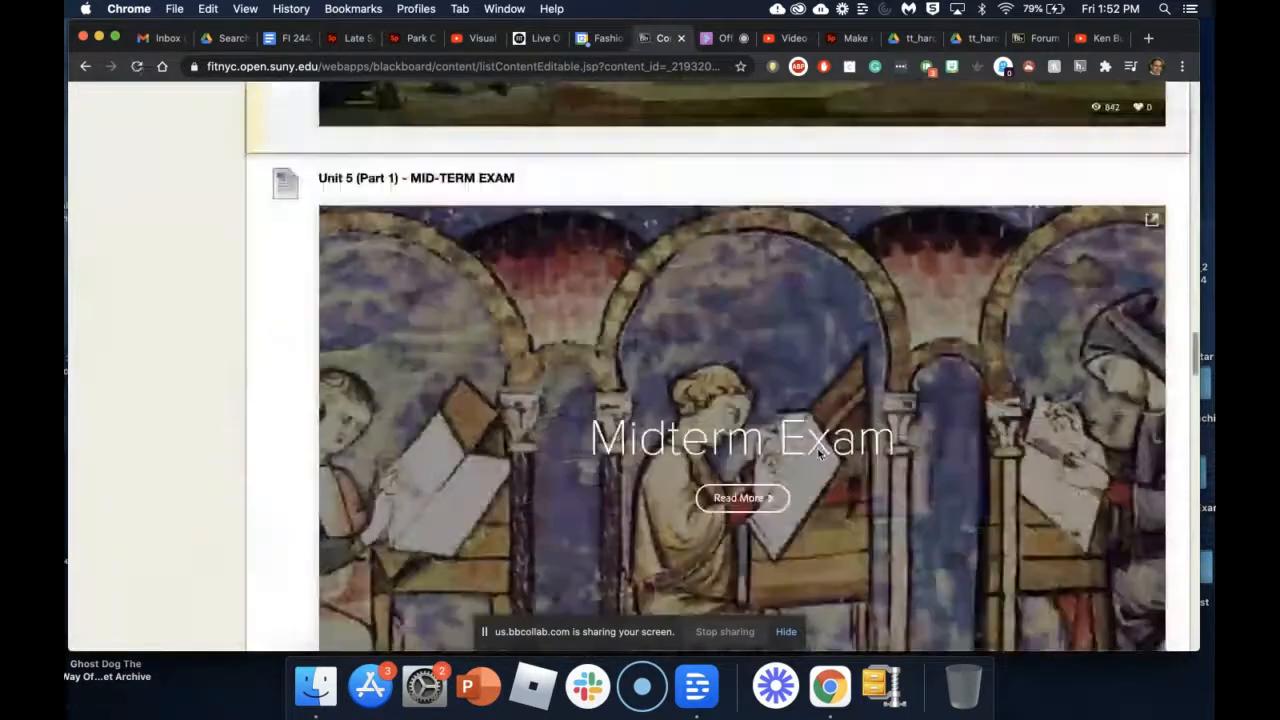
{"action": "scroll", "coordinate": [817, 450], "scroll_direction": "down", "scroll_amount": 20}
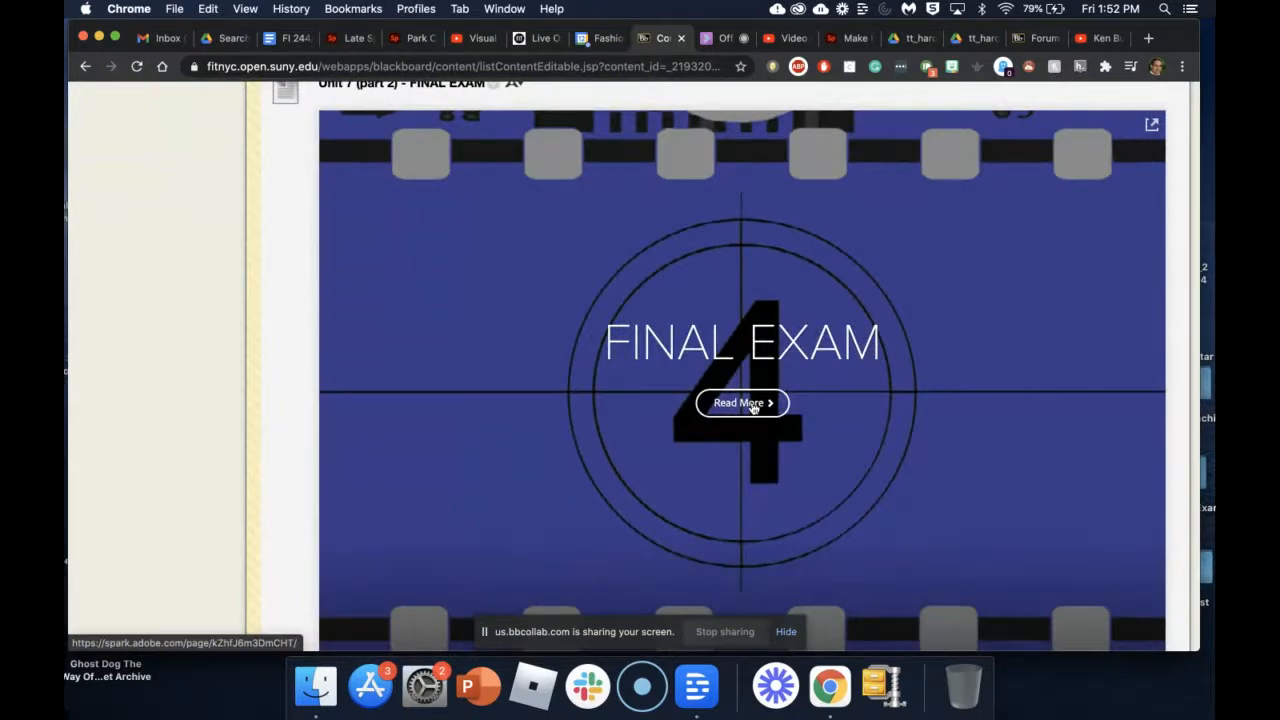
{"action": "left_click", "coordinate": [753, 405]}
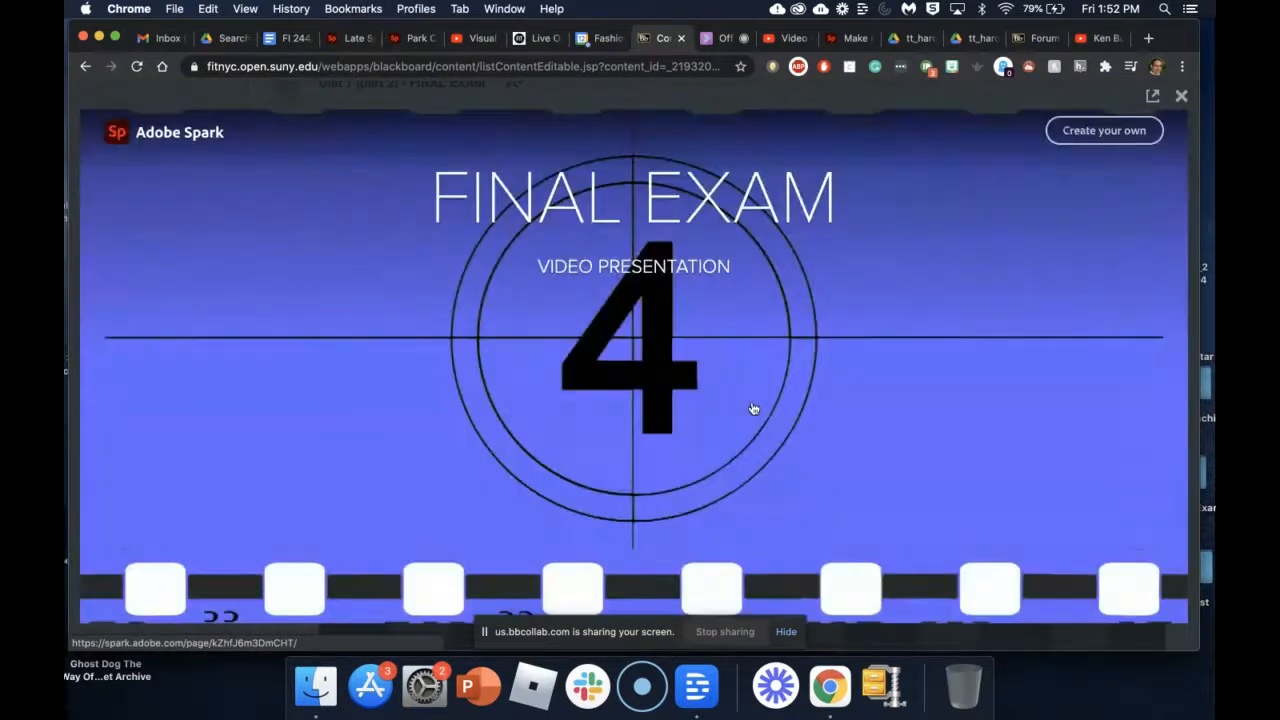
{"action": "scroll", "coordinate": [836, 312], "scroll_direction": "down", "scroll_amount": 5}
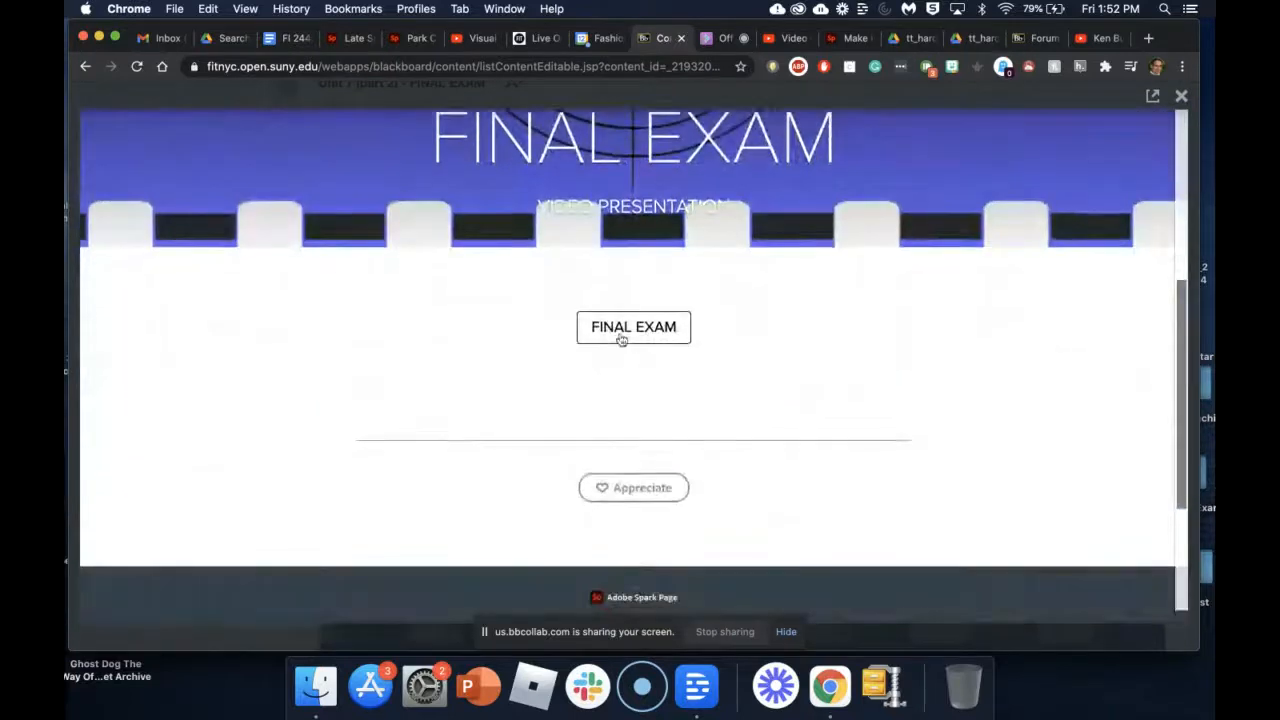
{"action": "left_click", "coordinate": [620, 337]}
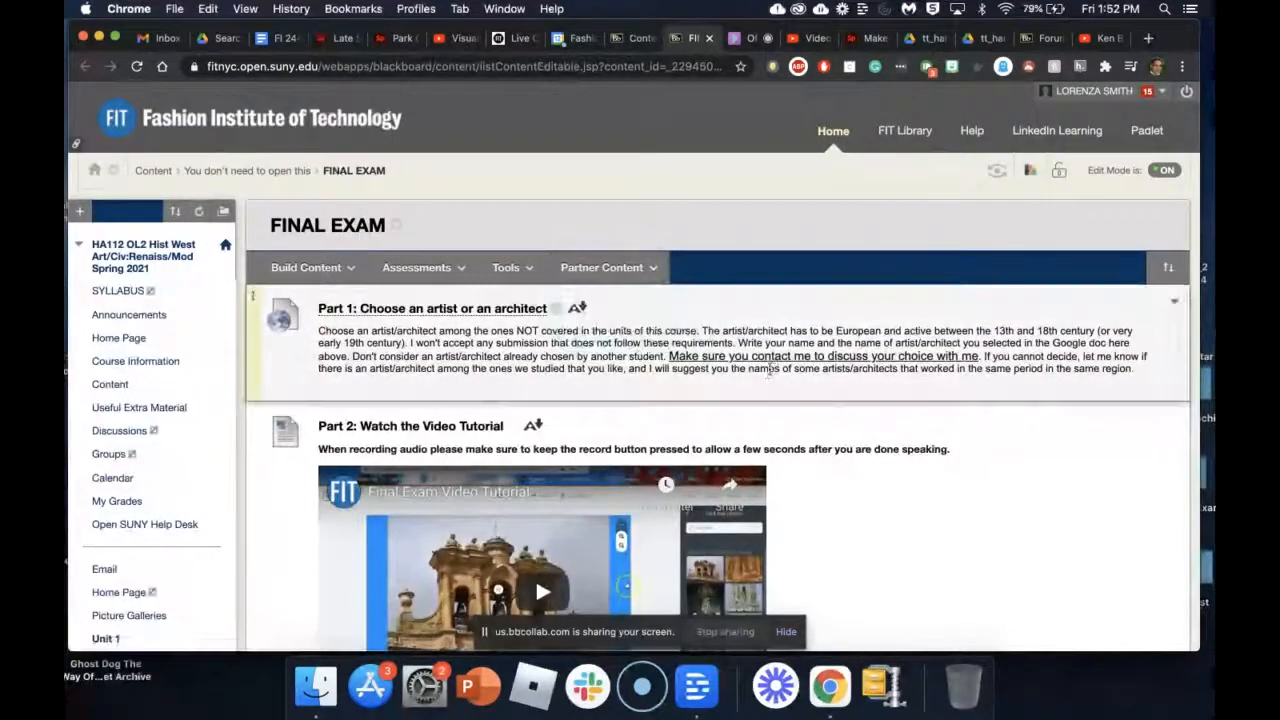
{"action": "scroll", "coordinate": [444, 270], "scroll_direction": "down", "scroll_amount": 3}
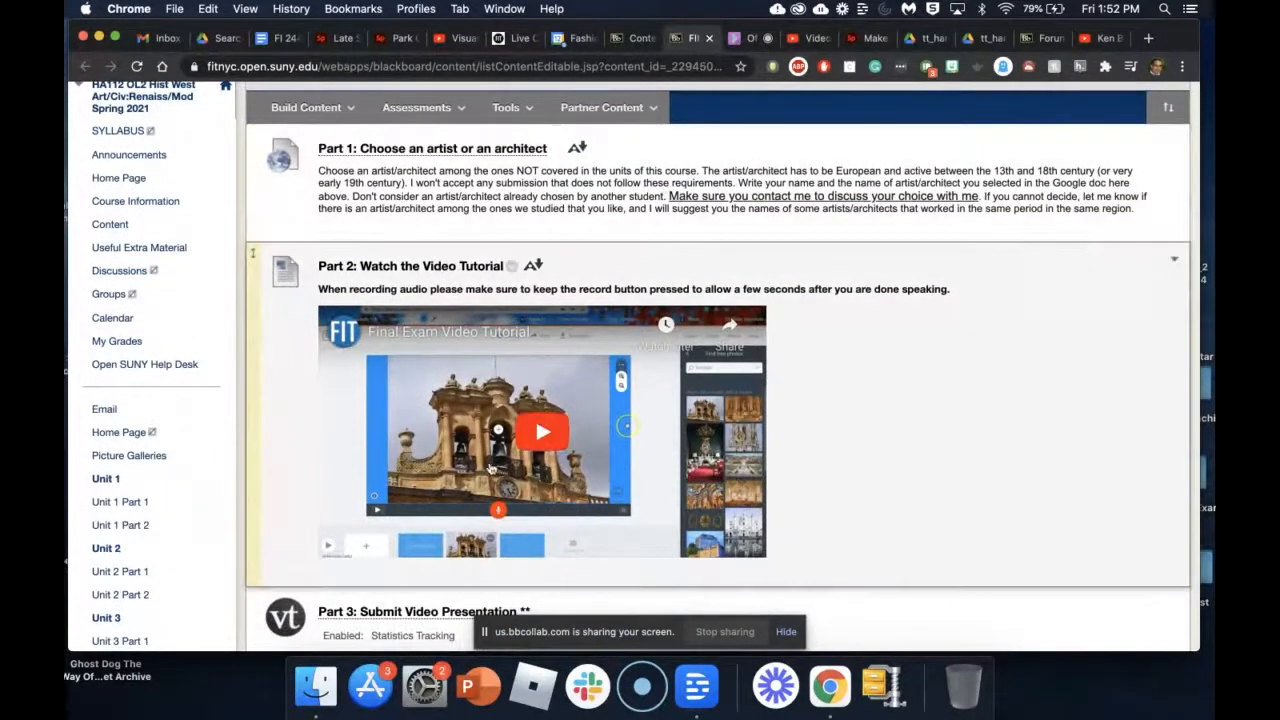
{"action": "scroll", "coordinate": [494, 494], "scroll_direction": "up", "scroll_amount": 1}
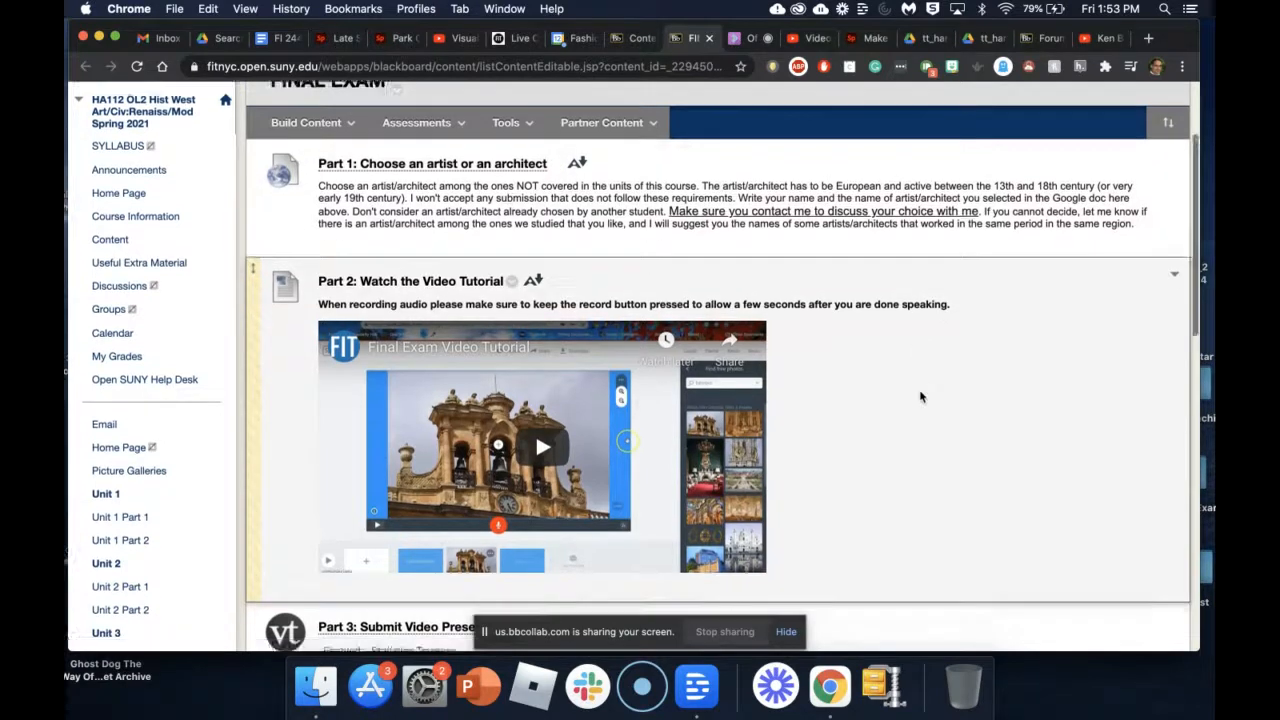
{"action": "scroll", "coordinate": [921, 397], "scroll_direction": "down", "scroll_amount": 2}
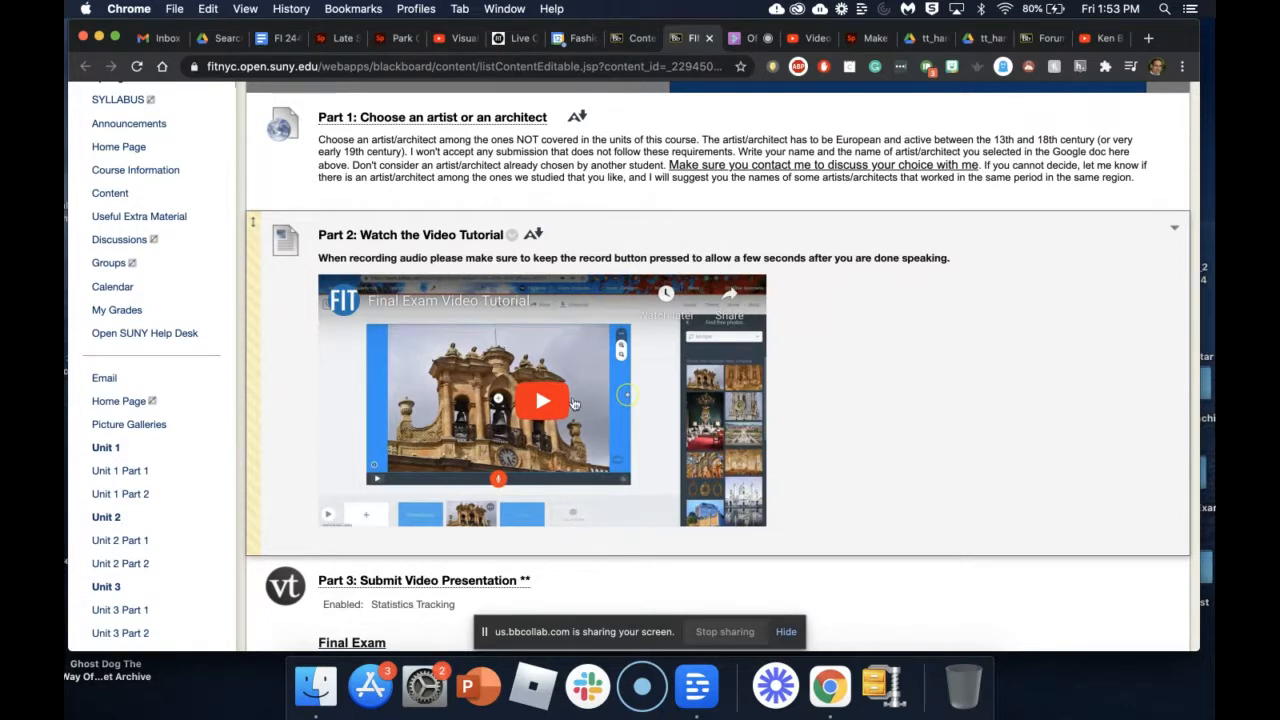
{"action": "scroll", "coordinate": [574, 403], "scroll_direction": "down", "scroll_amount": 4}
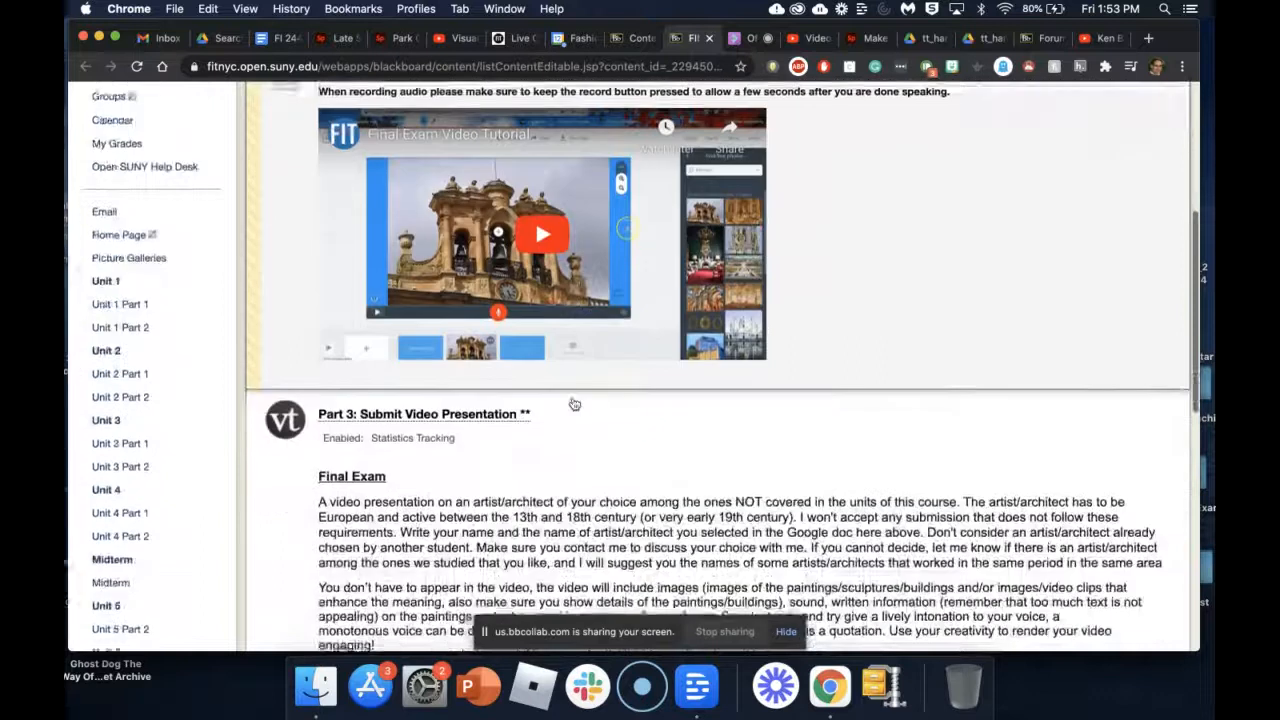
{"action": "scroll", "coordinate": [574, 403], "scroll_direction": "down", "scroll_amount": 3}
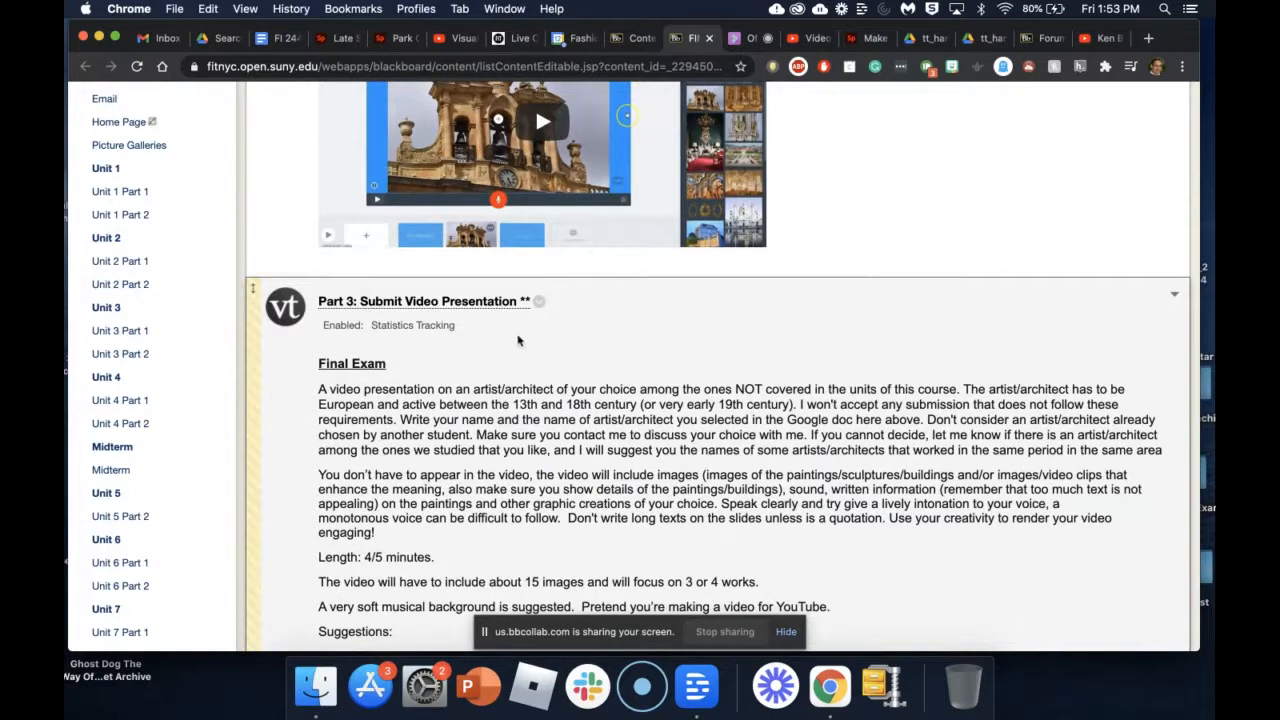
{"action": "scroll", "coordinate": [429, 373], "scroll_direction": "down", "scroll_amount": 2}
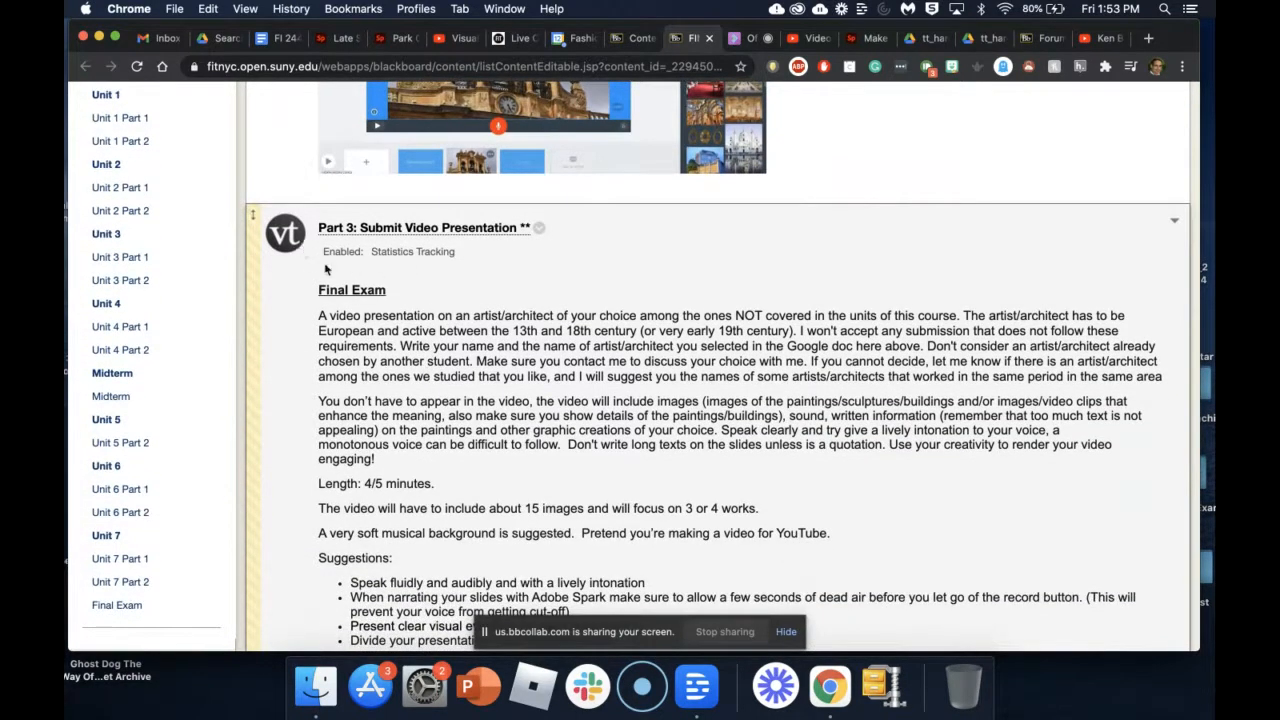
{"action": "scroll", "coordinate": [500, 423], "scroll_direction": "down", "scroll_amount": 4}
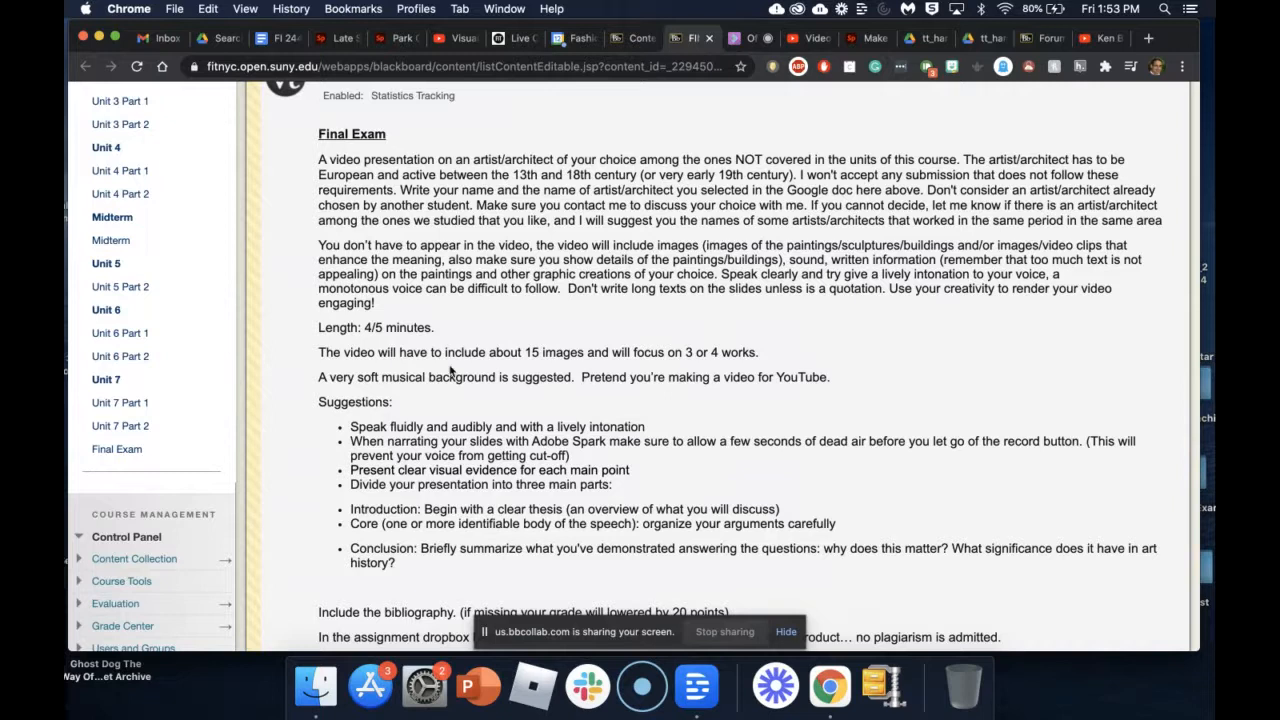
{"action": "scroll", "coordinate": [363, 385], "scroll_direction": "down", "scroll_amount": 2}
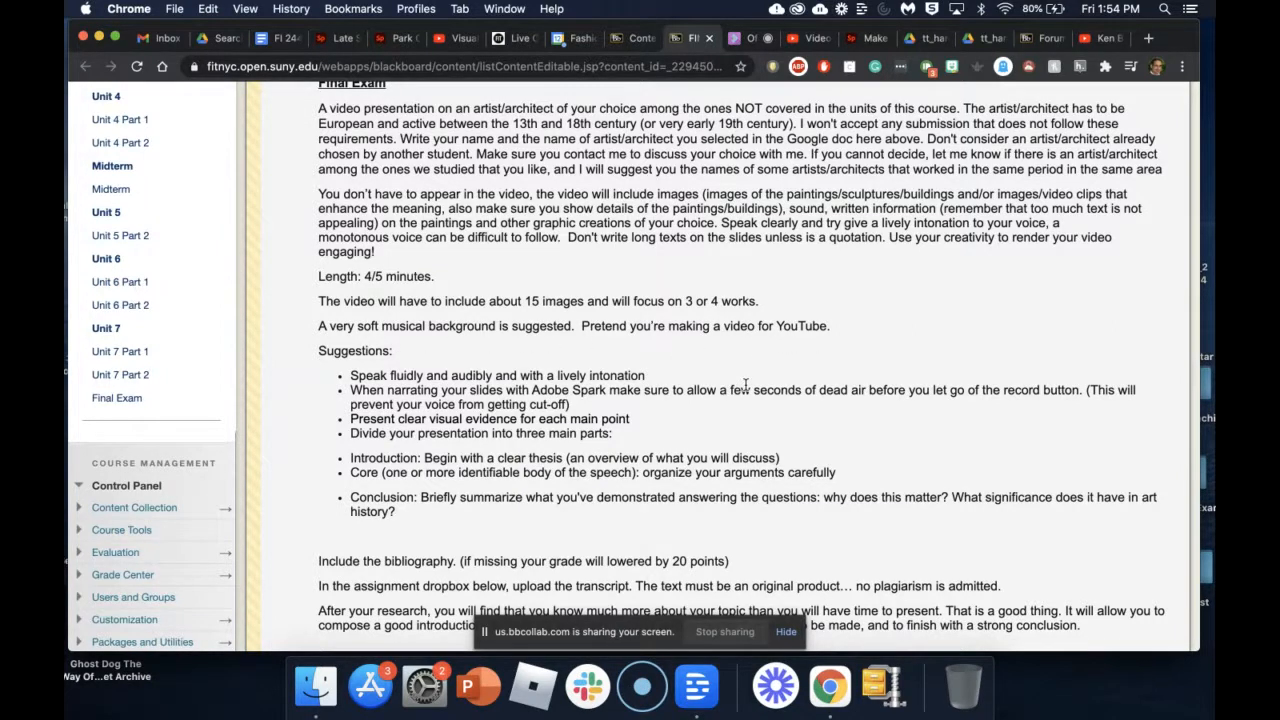
{"action": "scroll", "coordinate": [680, 350], "scroll_direction": "down", "scroll_amount": 3}
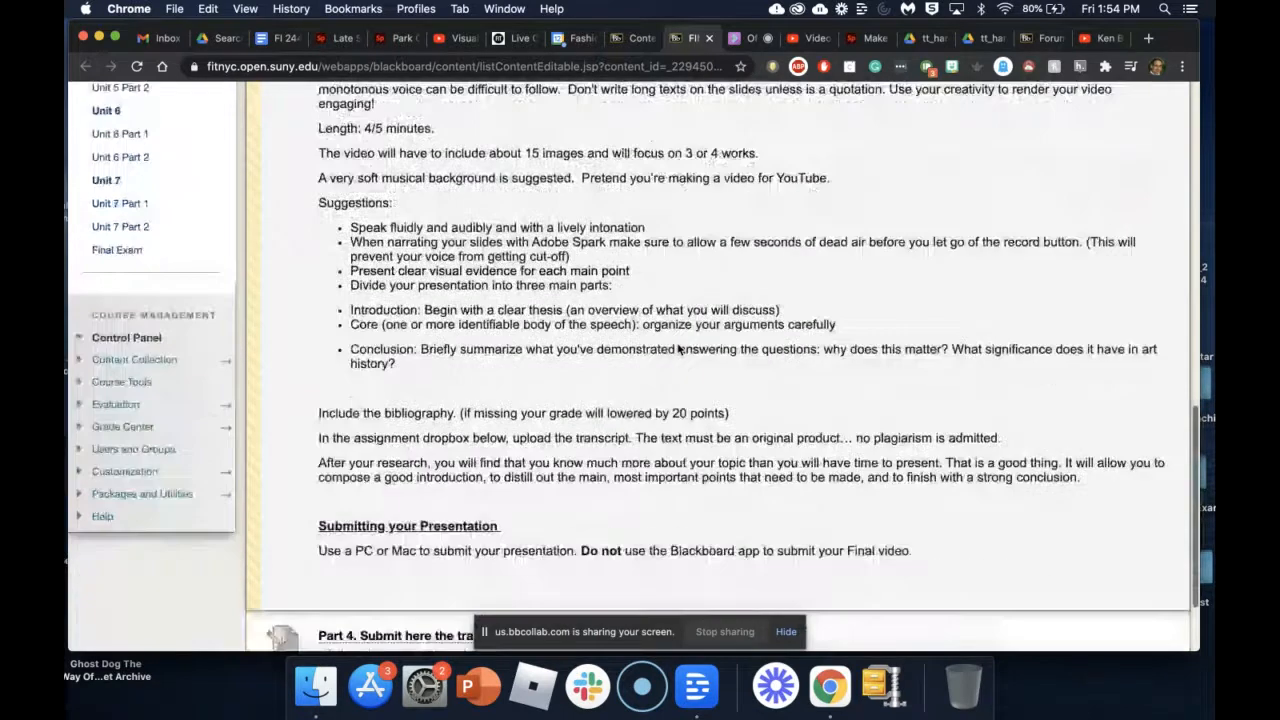
{"action": "scroll", "coordinate": [678, 348], "scroll_direction": "down", "scroll_amount": 2}
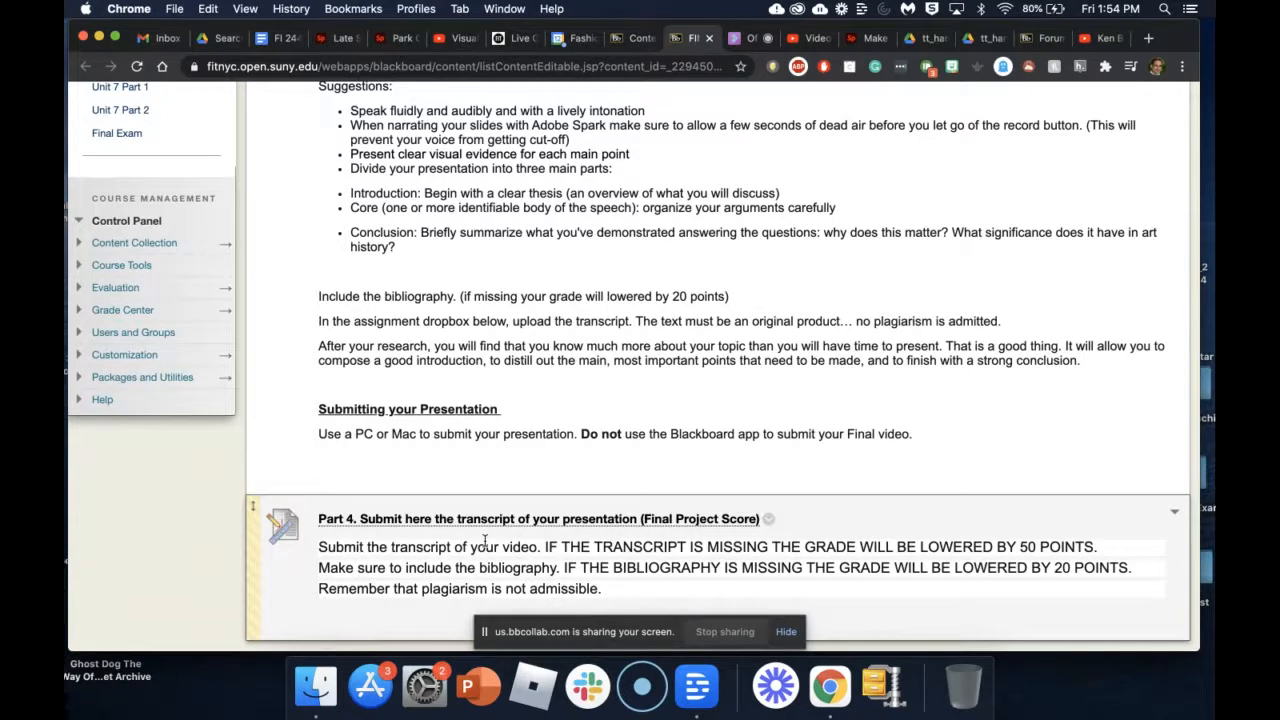
{"action": "scroll", "coordinate": [484, 540], "scroll_direction": "up", "scroll_amount": 3}
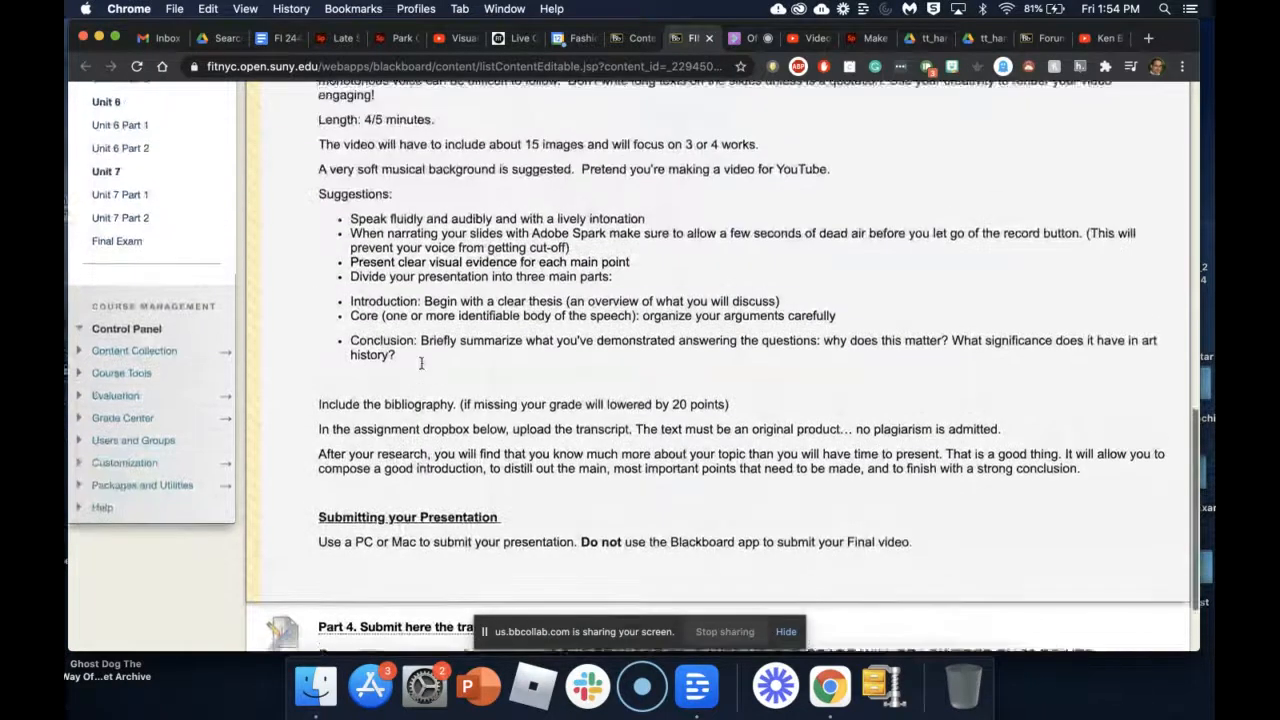
{"action": "scroll", "coordinate": [421, 363], "scroll_direction": "up", "scroll_amount": 7}
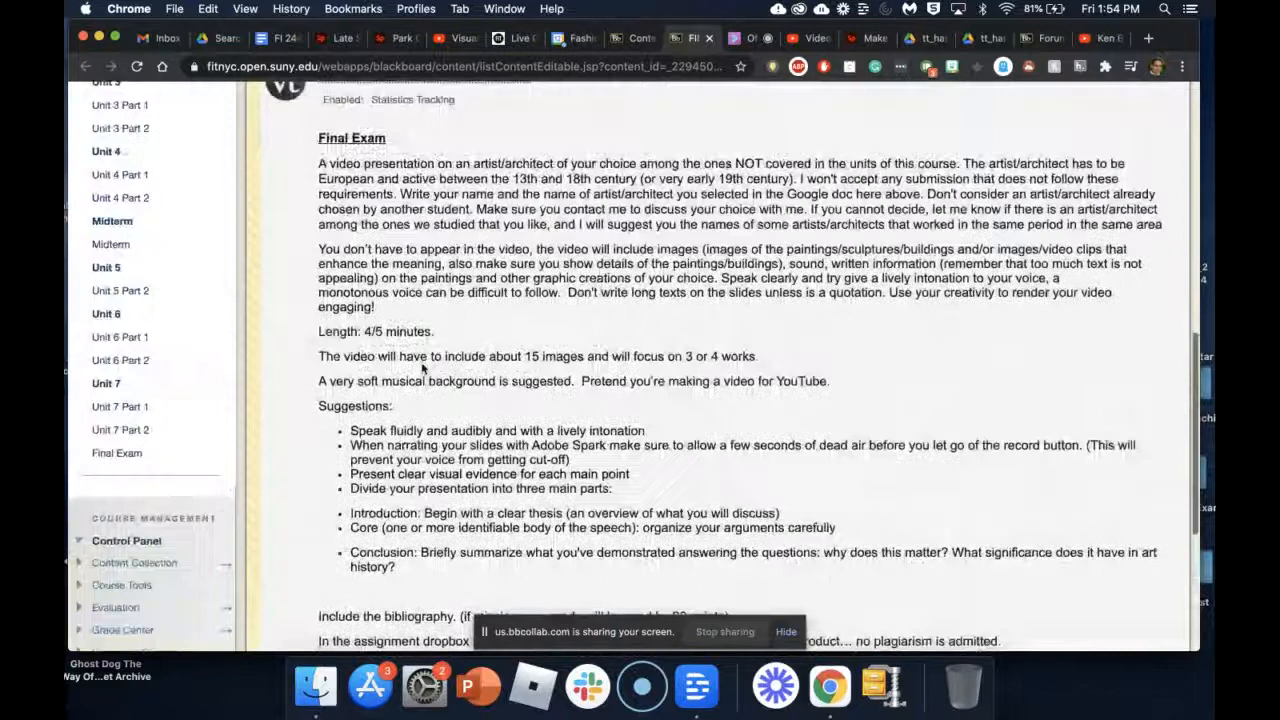
{"action": "scroll", "coordinate": [508, 483], "scroll_direction": "down", "scroll_amount": 10}
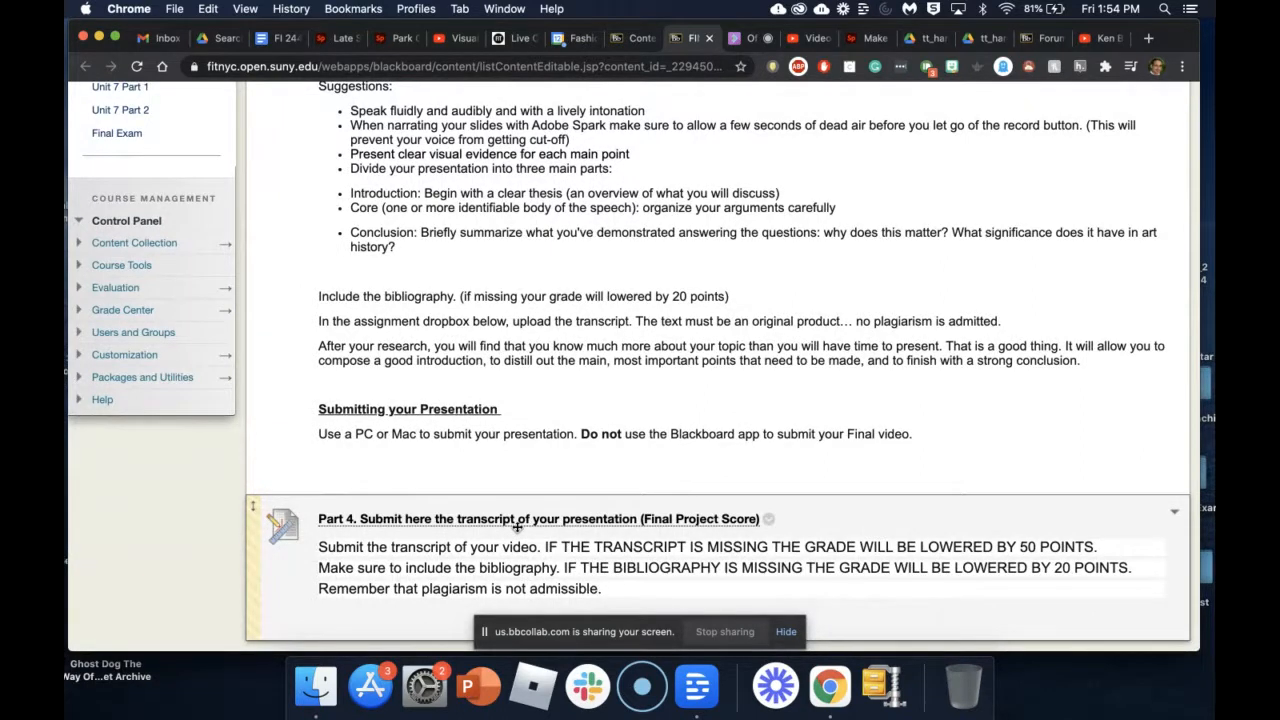
{"action": "scroll", "coordinate": [575, 370], "scroll_direction": "up", "scroll_amount": 4}
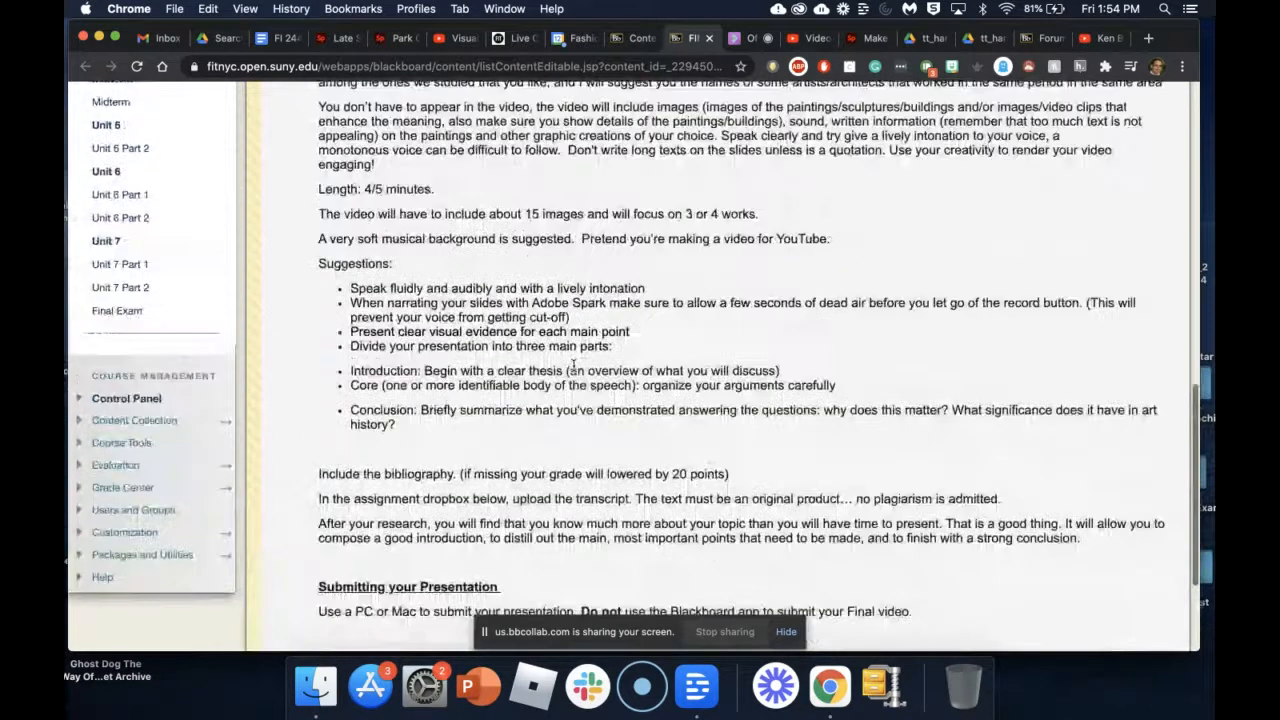
{"action": "scroll", "coordinate": [575, 366], "scroll_direction": "up", "scroll_amount": 8}
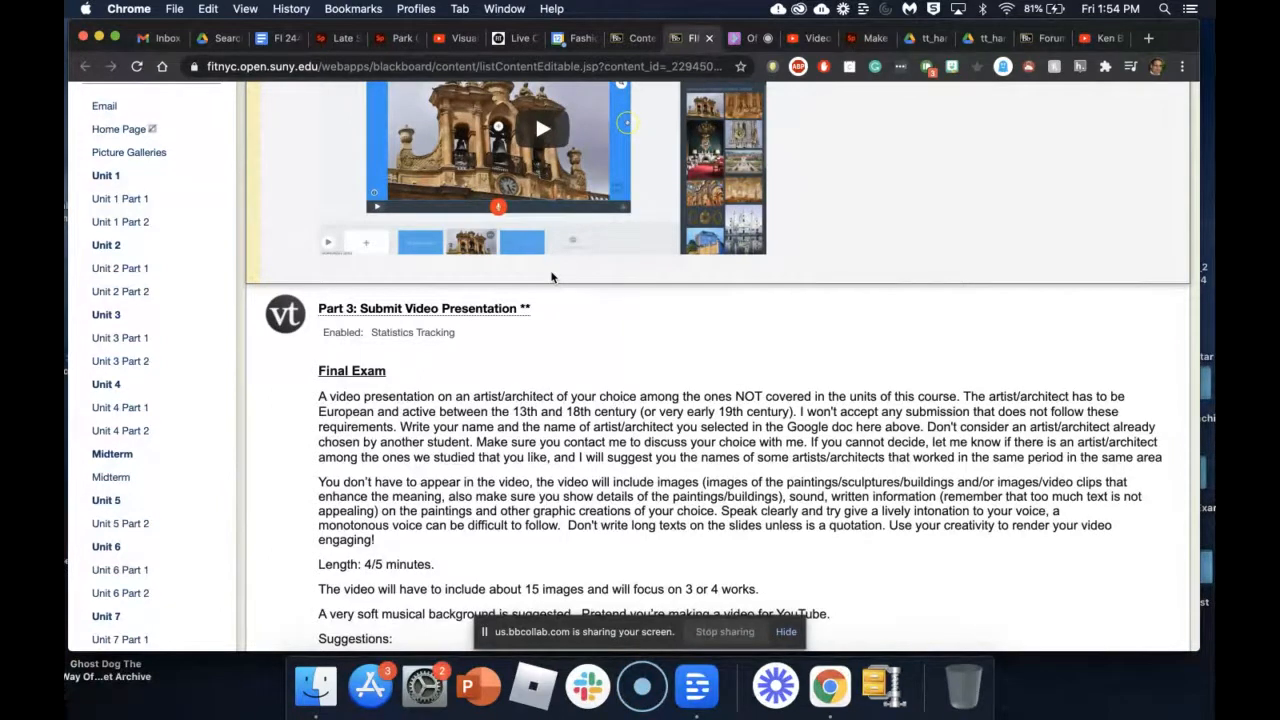
{"action": "scroll", "coordinate": [551, 277], "scroll_direction": "down", "scroll_amount": 5}
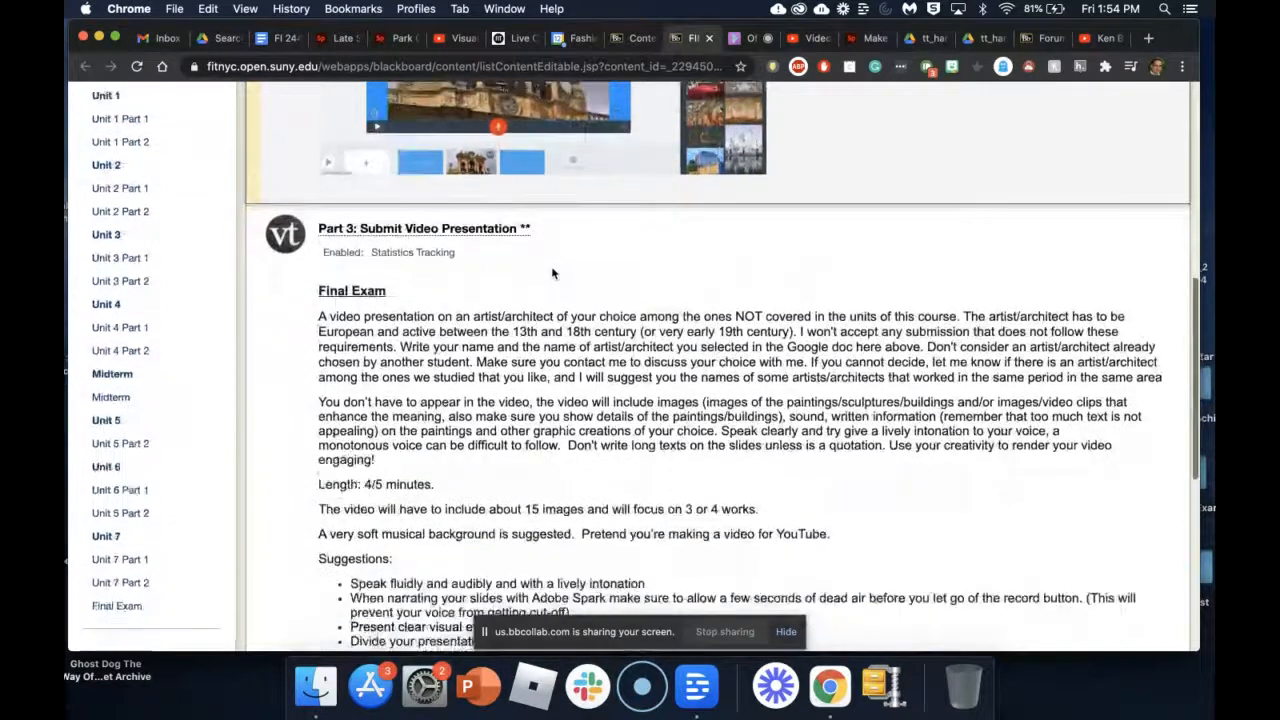
{"action": "scroll", "coordinate": [497, 311], "scroll_direction": "down", "scroll_amount": 4}
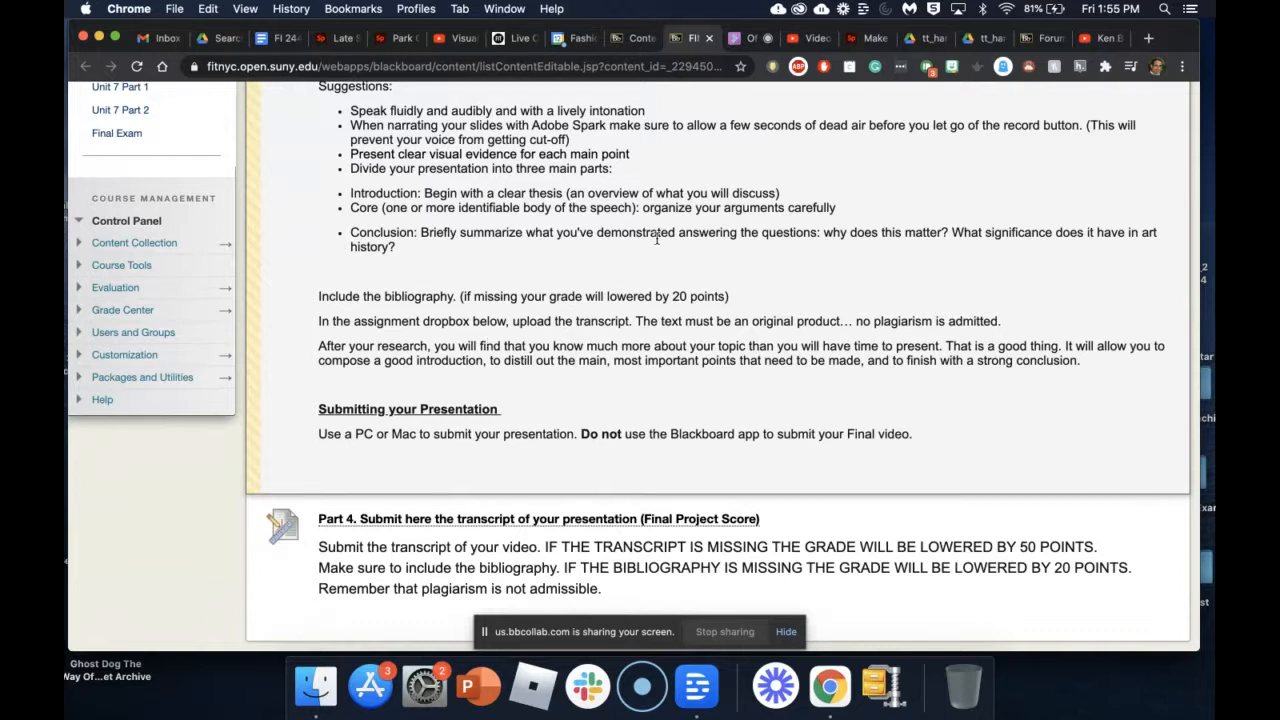
{"action": "scroll", "coordinate": [726, 290], "scroll_direction": "up", "scroll_amount": 2}
{"action": "scroll", "coordinate": [726, 290], "scroll_direction": "up", "scroll_amount": 5}
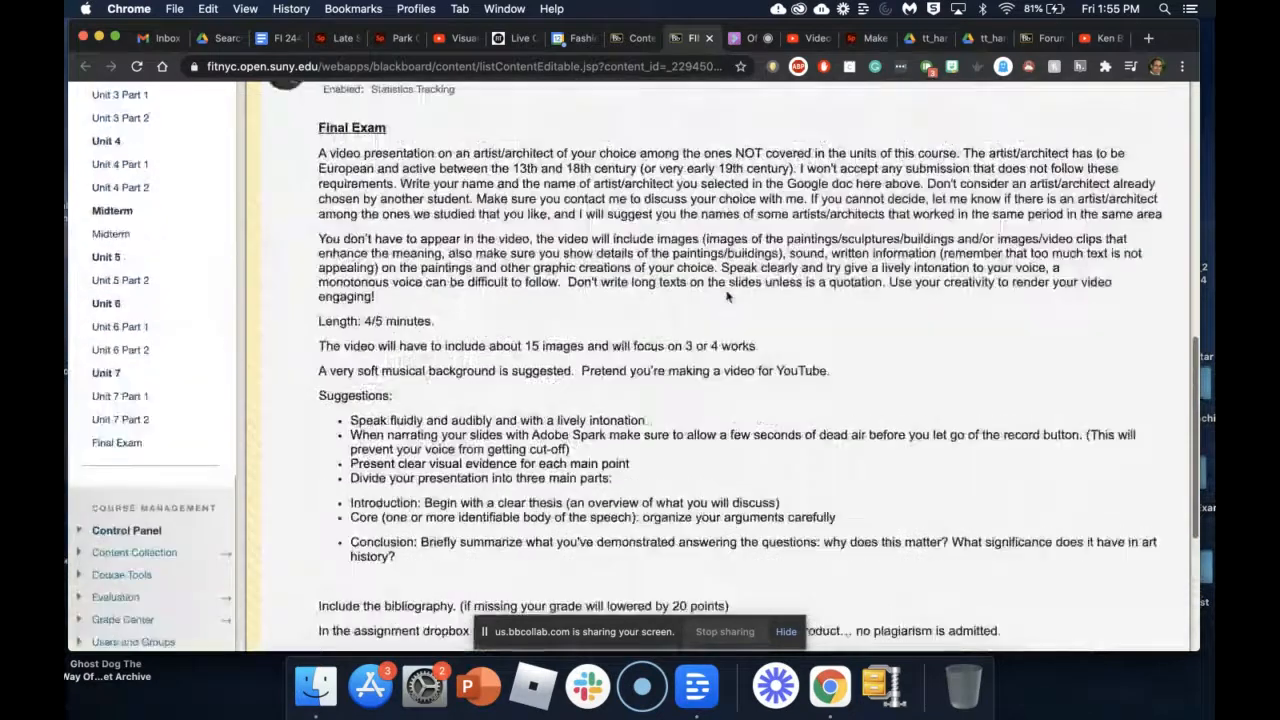
{"action": "scroll", "coordinate": [727, 290], "scroll_direction": "up", "scroll_amount": 5}
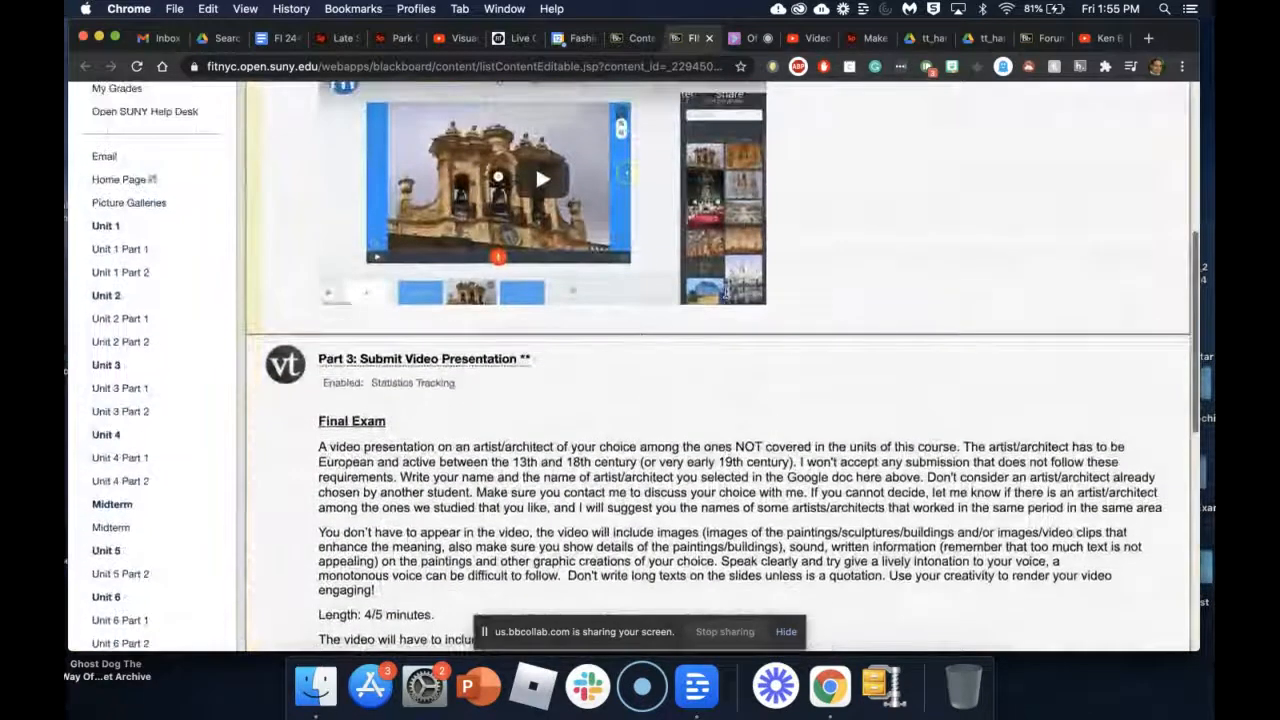
{"action": "scroll", "coordinate": [727, 191], "scroll_direction": "up", "scroll_amount": 4}
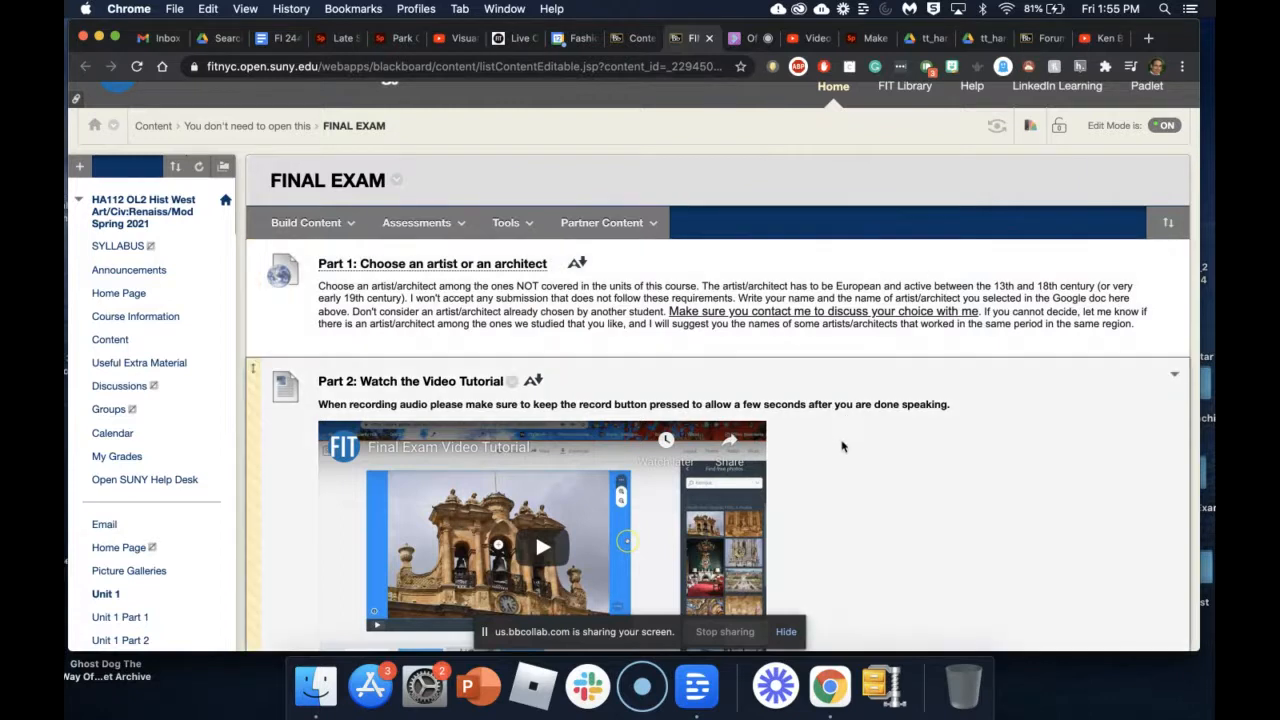
{"action": "scroll", "coordinate": [840, 447], "scroll_direction": "down", "scroll_amount": 5}
{"action": "scroll", "coordinate": [840, 447], "scroll_direction": "down", "scroll_amount": 15}
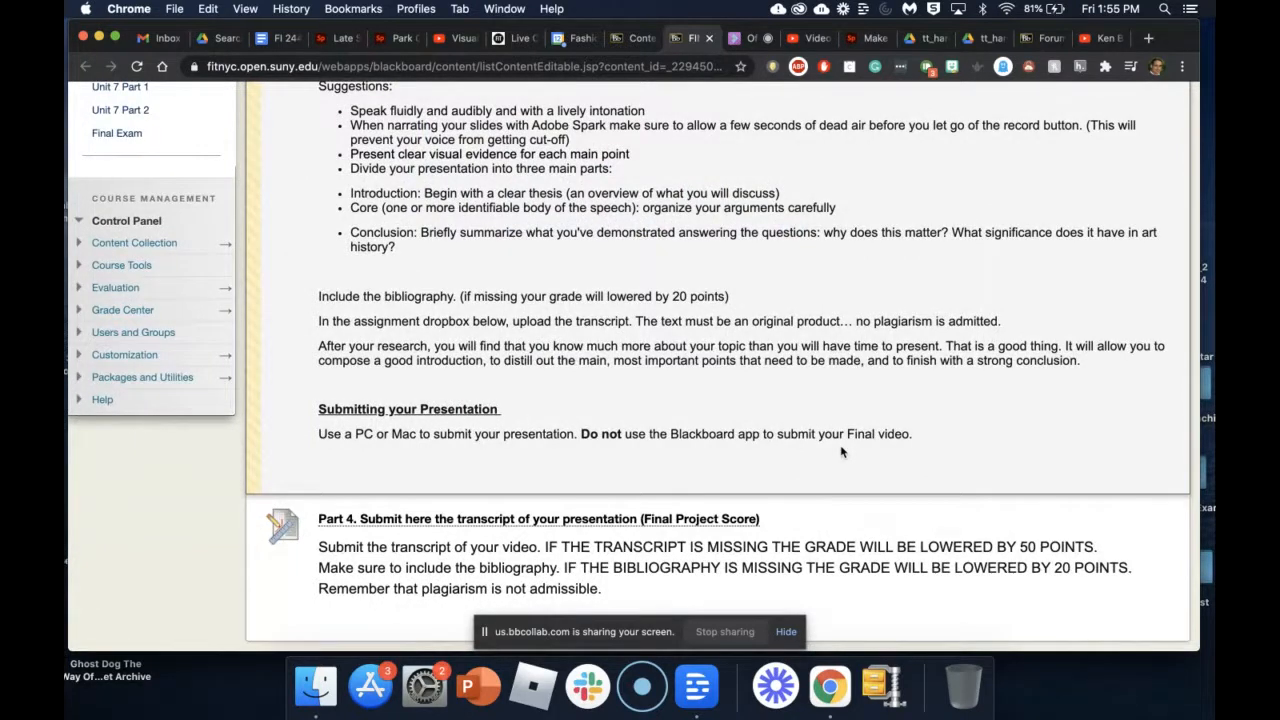
{"action": "left_click", "coordinate": [786, 631]}
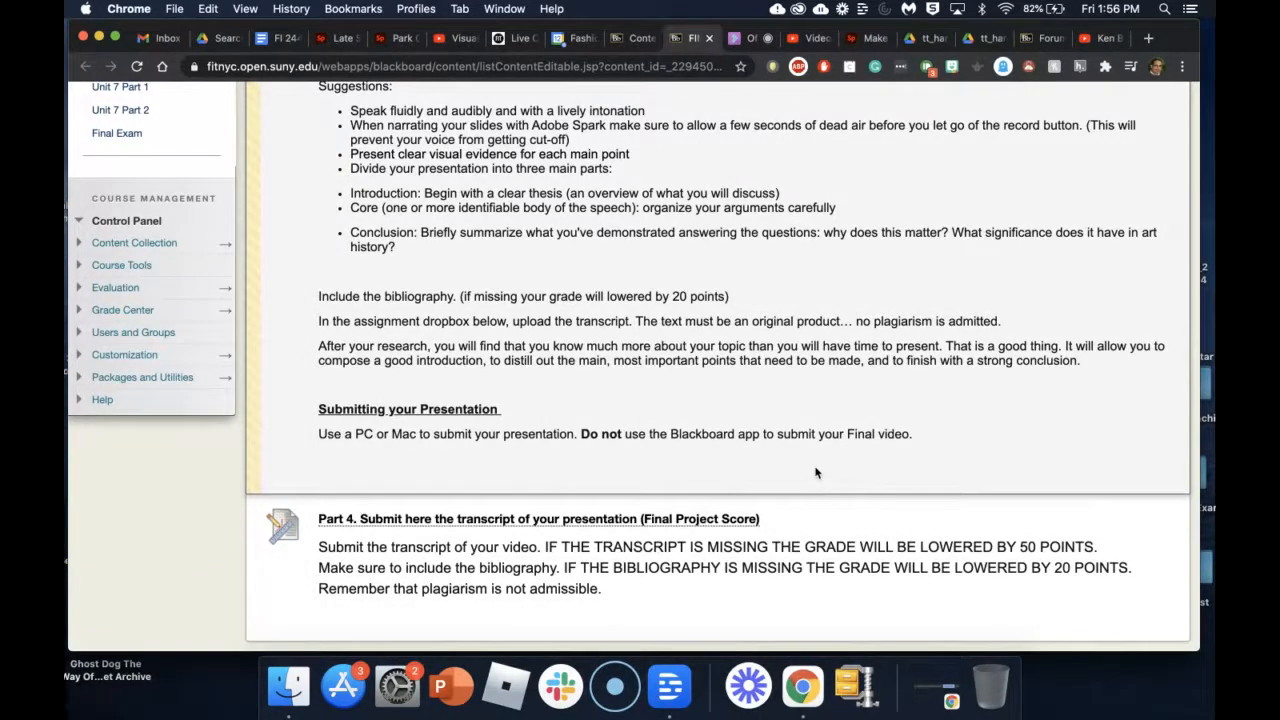
{"action": "key", "text": "super+r"}
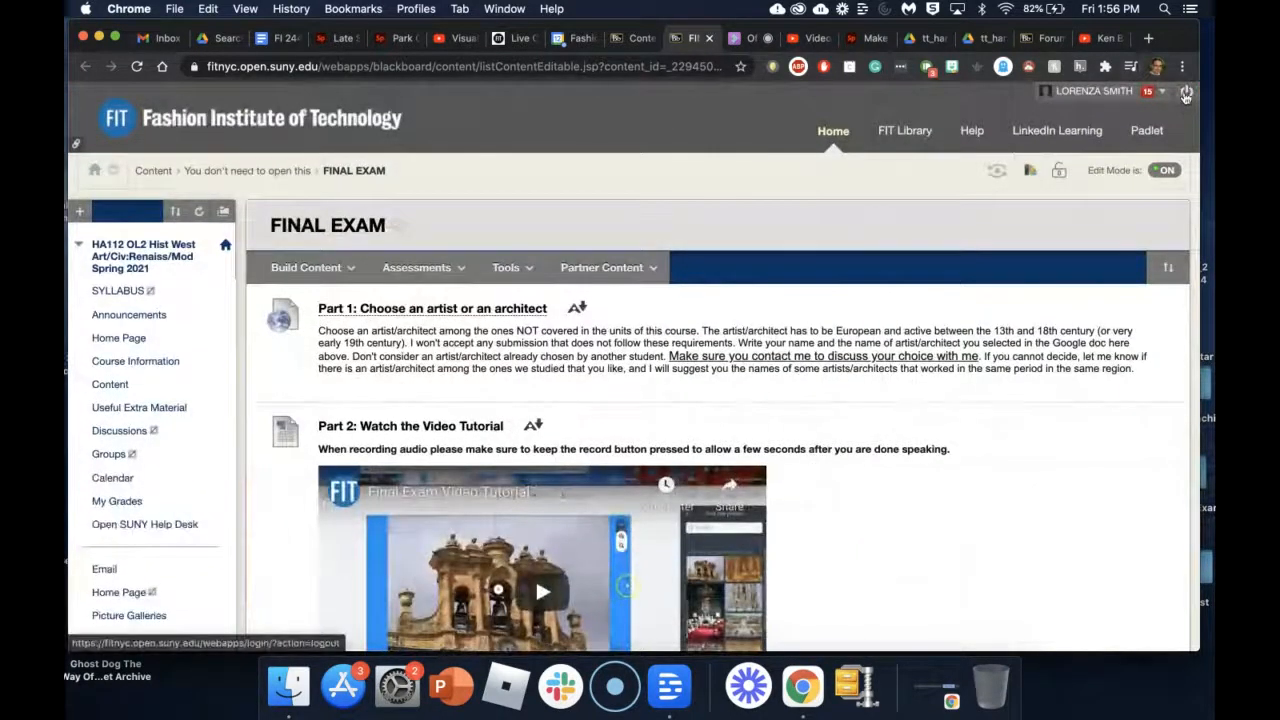
Step: Log out of Blackboard and sign back in with a different account
{"action": "left_click", "coordinate": [1186, 92]}
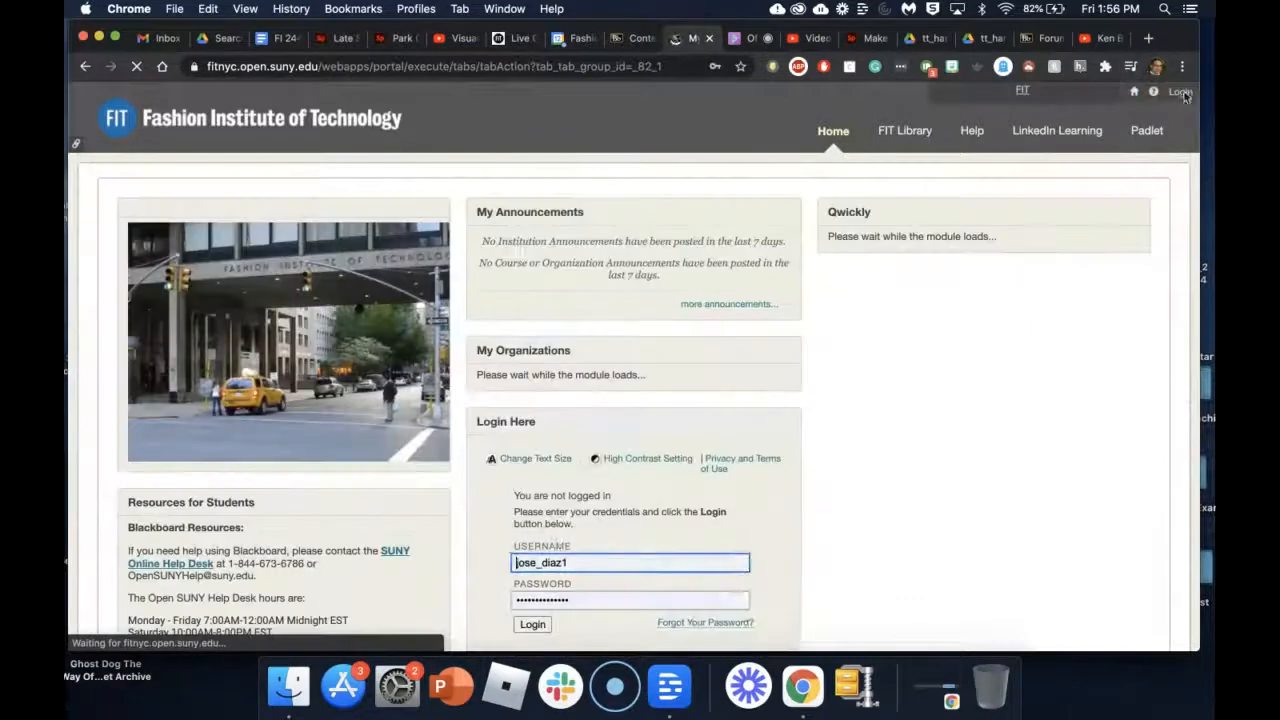
{"action": "scroll", "coordinate": [647, 533], "scroll_direction": "down", "scroll_amount": 5}
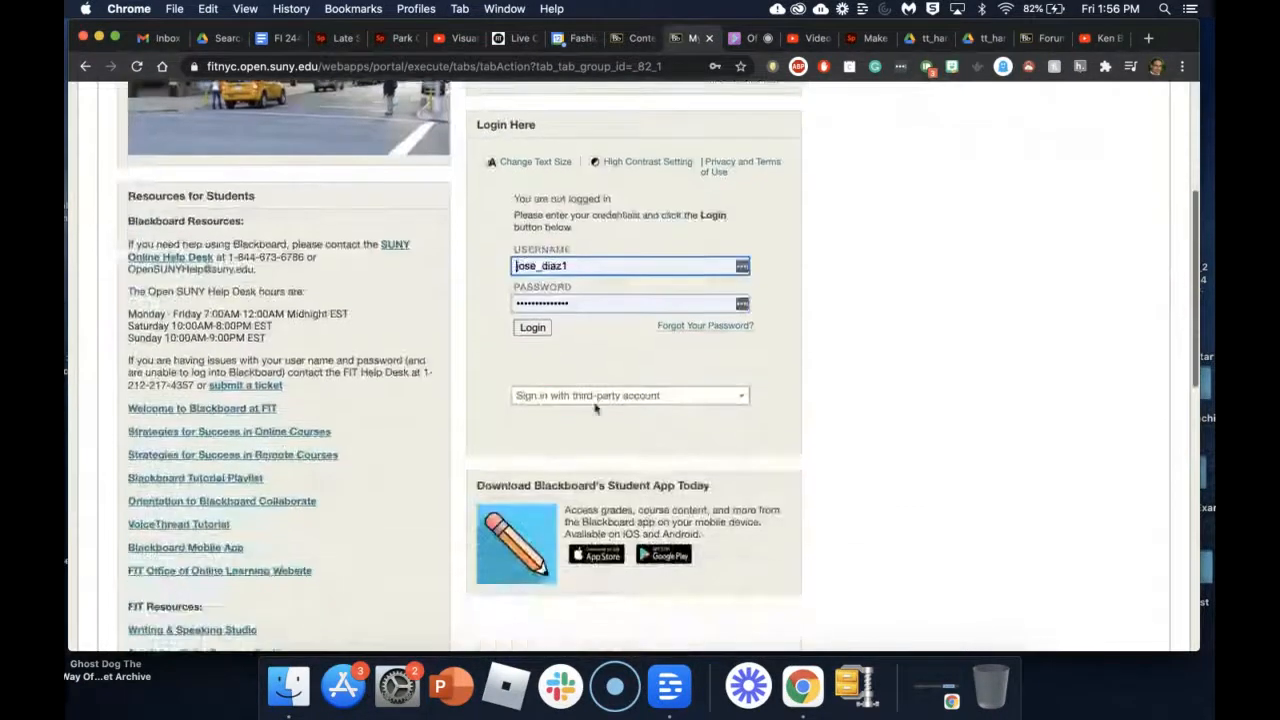
{"action": "left_click", "coordinate": [531, 329]}
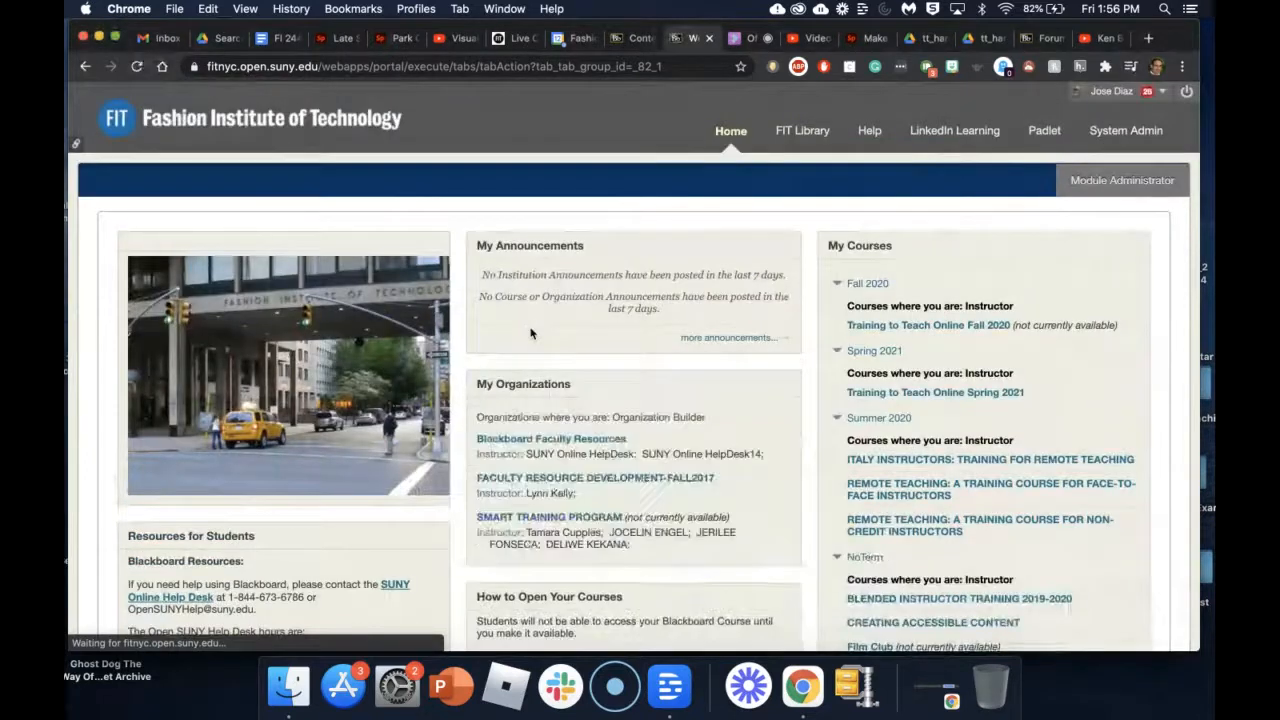
Step: Open the Sandbox 2 course's Content area showing the embedded Unit 1: Civil War page
{"action": "scroll", "coordinate": [916, 430], "scroll_direction": "down", "scroll_amount": 6}
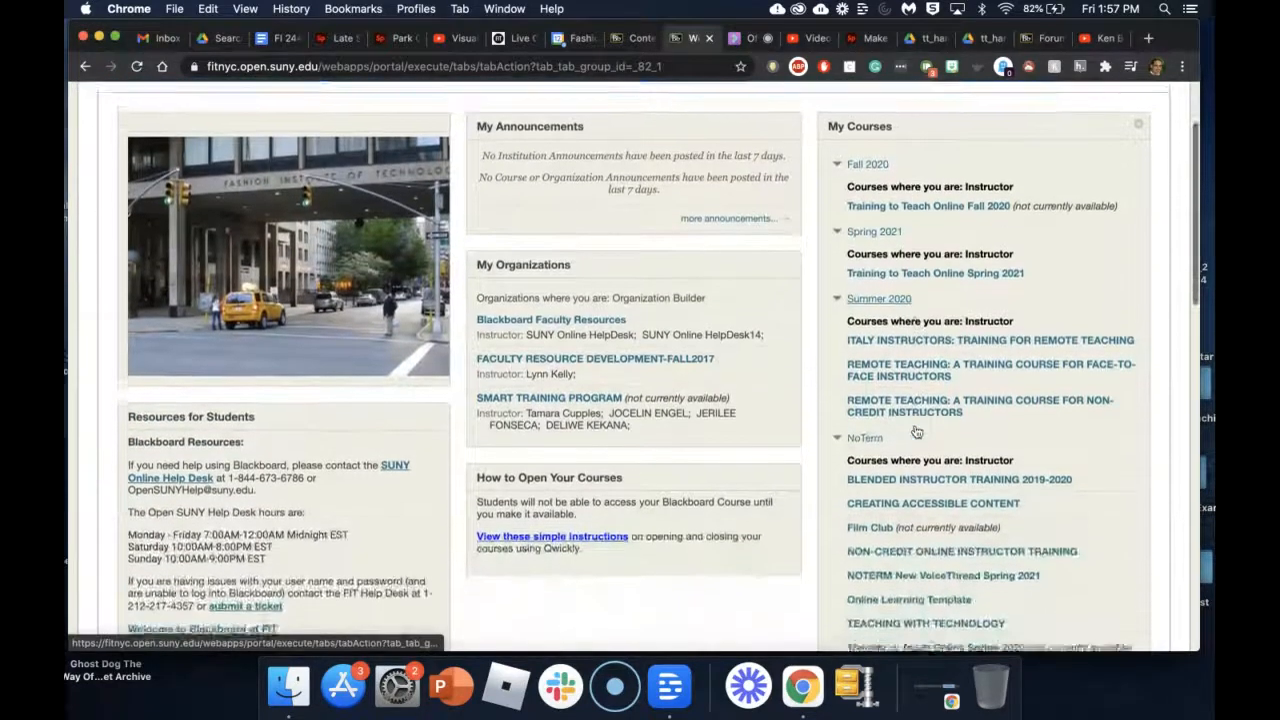
{"action": "scroll", "coordinate": [916, 430], "scroll_direction": "down", "scroll_amount": 8}
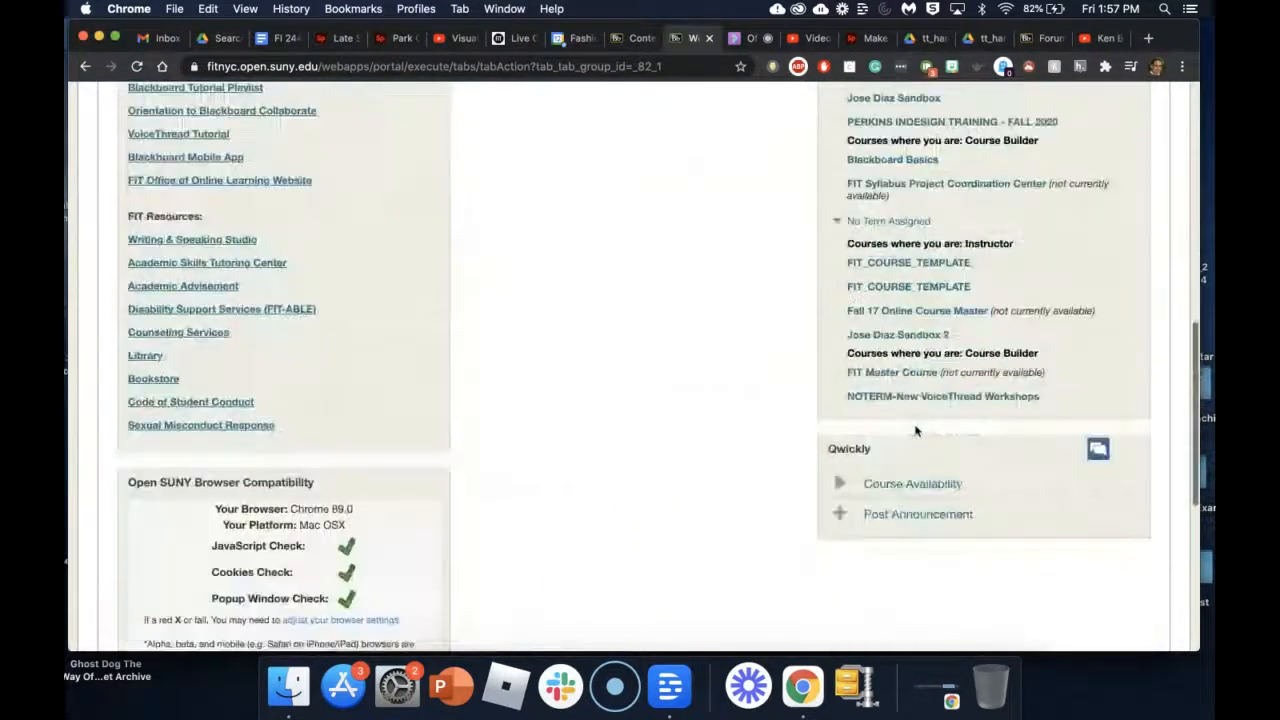
{"action": "left_click", "coordinate": [900, 336]}
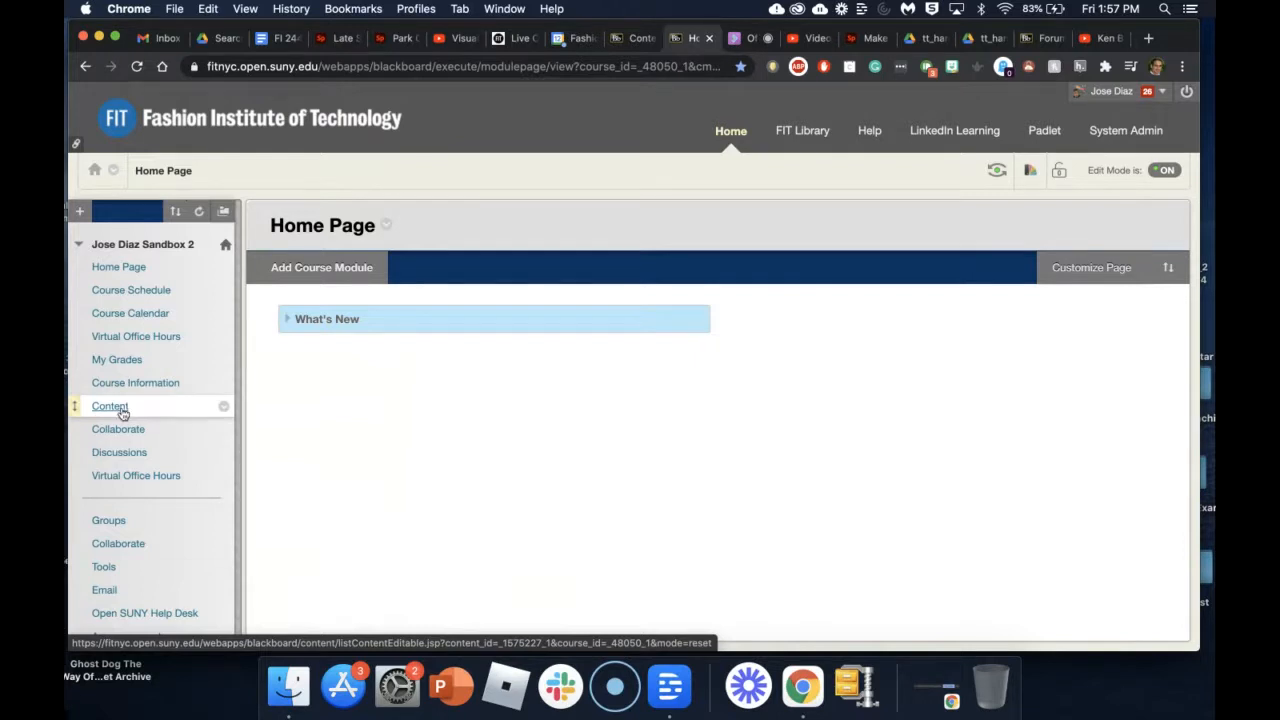
{"action": "left_click", "coordinate": [122, 412]}
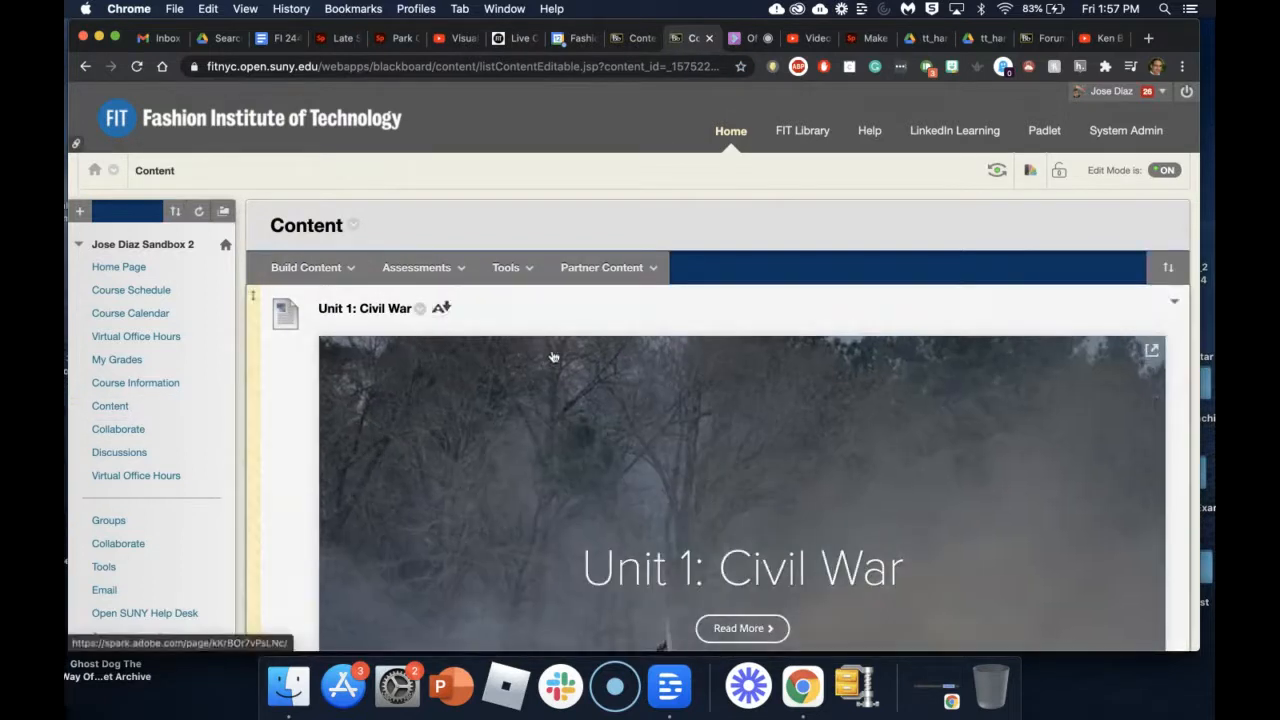
{"action": "scroll", "coordinate": [572, 357], "scroll_direction": "down", "scroll_amount": 2}
{"action": "scroll", "coordinate": [572, 357], "scroll_direction": "up", "scroll_amount": 1}
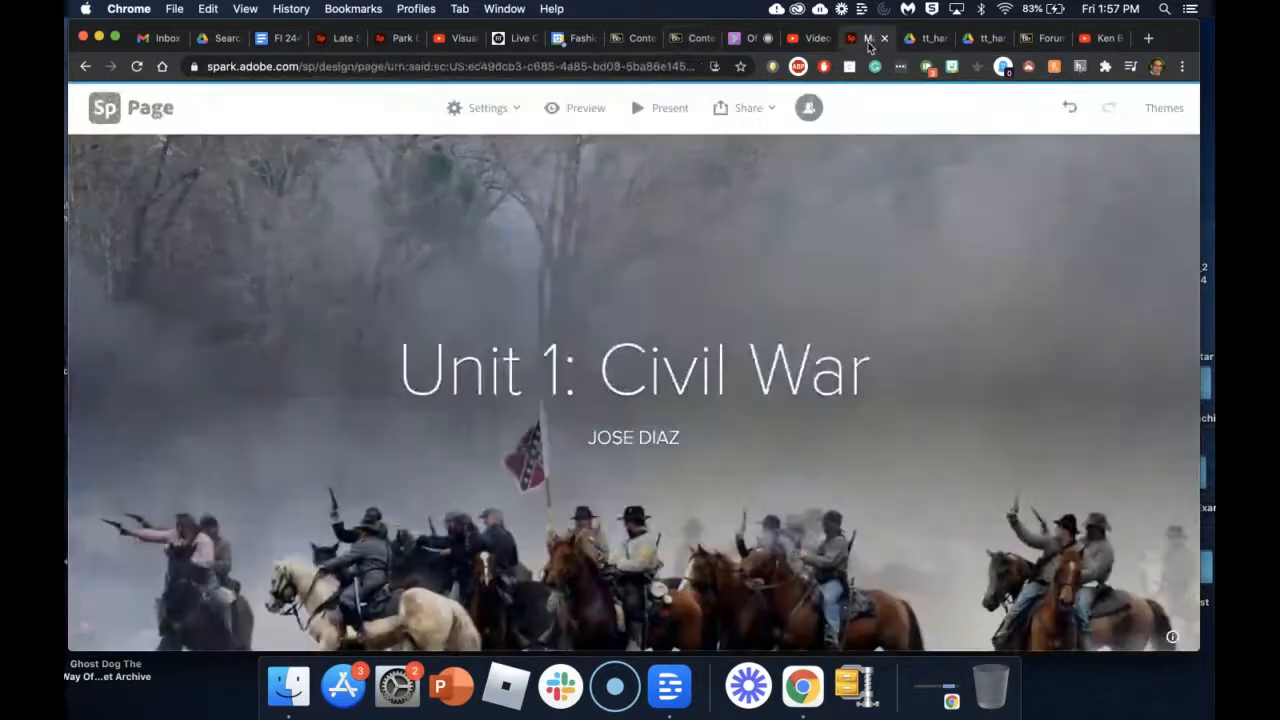
Step: Back on the Unit 1: Civil War Spark page, choose 'Publish and share link'
{"action": "left_click", "coordinate": [868, 40]}
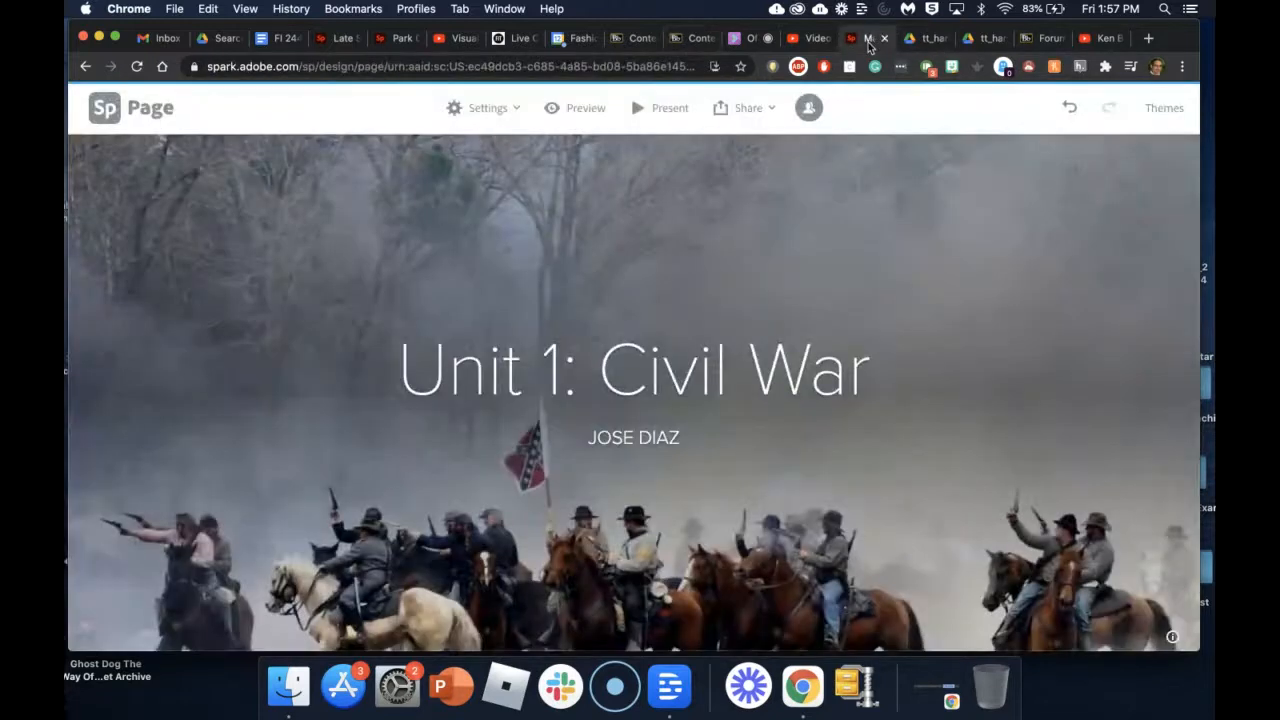
{"action": "left_click", "coordinate": [747, 110]}
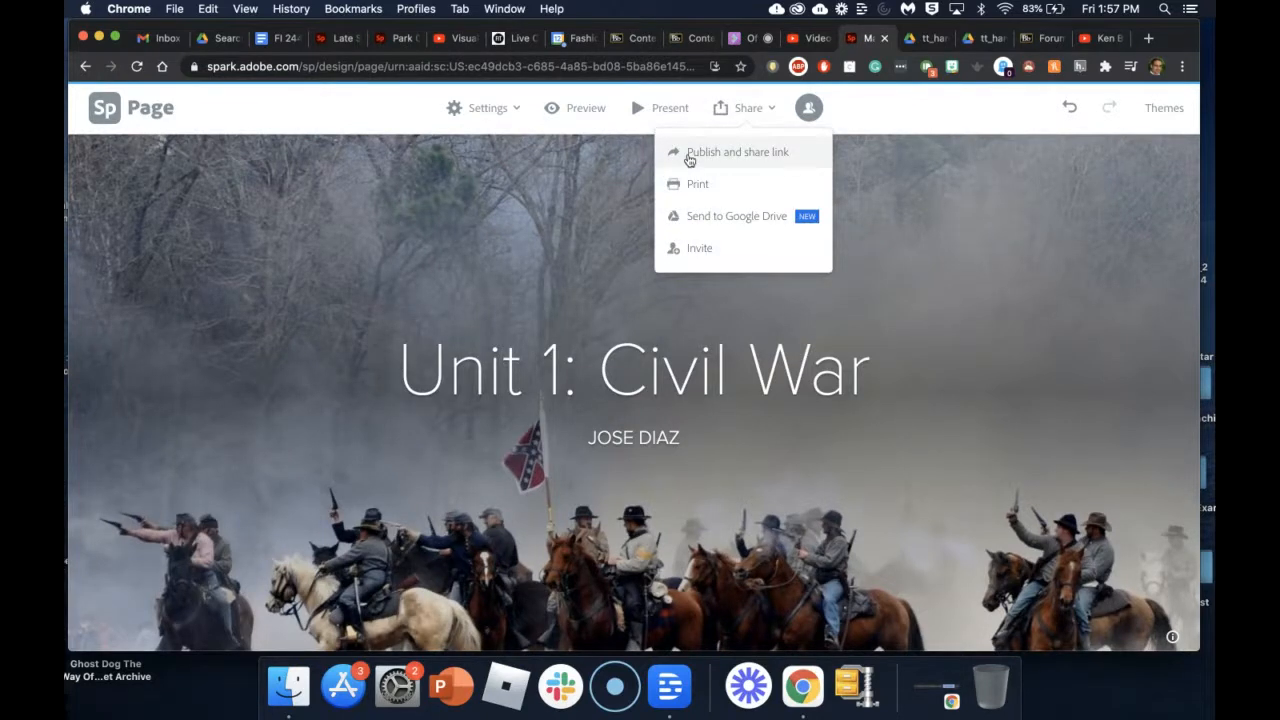
{"action": "scroll", "coordinate": [527, 266], "scroll_direction": "down", "scroll_amount": 10}
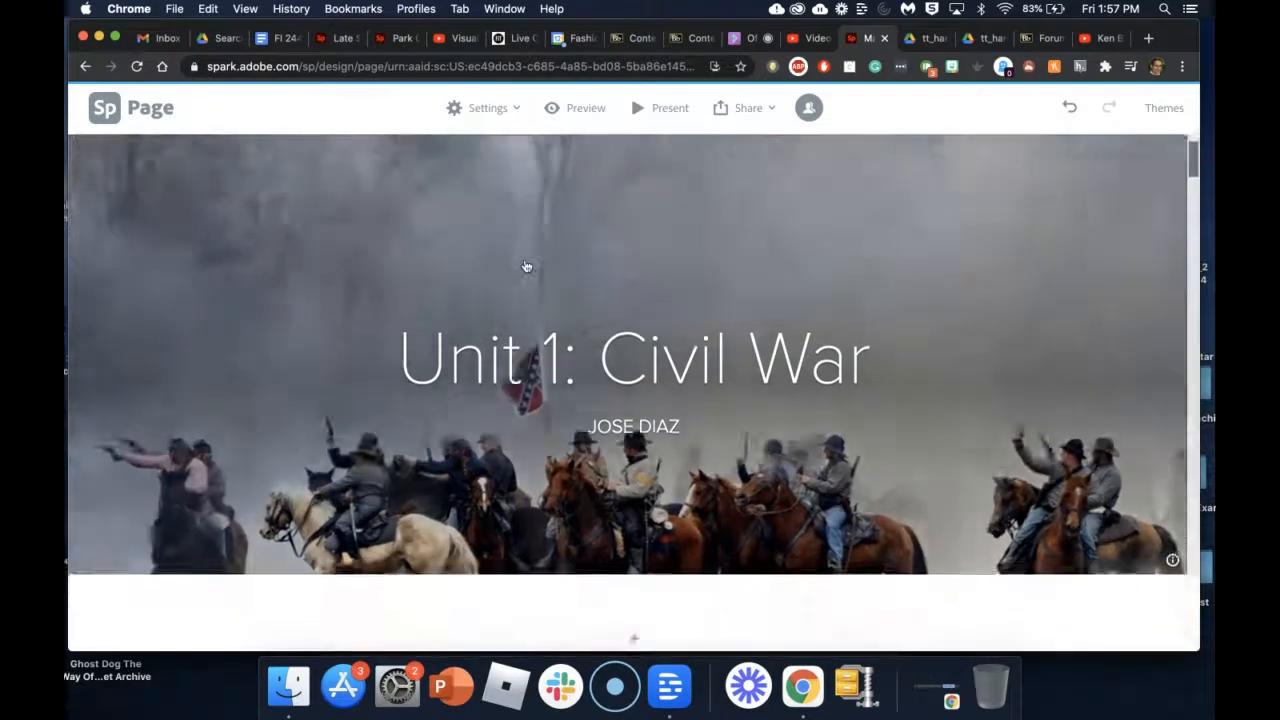
{"action": "scroll", "coordinate": [527, 266], "scroll_direction": "down", "scroll_amount": 15}
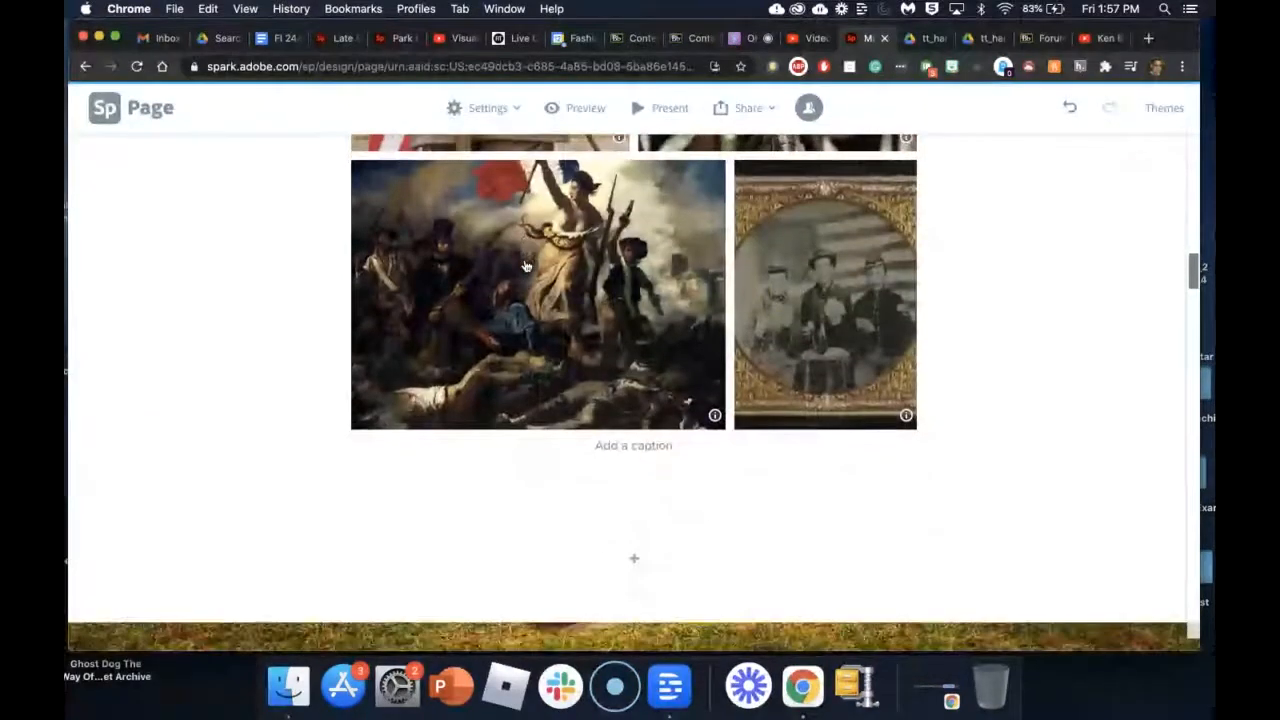
{"action": "scroll", "coordinate": [527, 266], "scroll_direction": "up", "scroll_amount": 20}
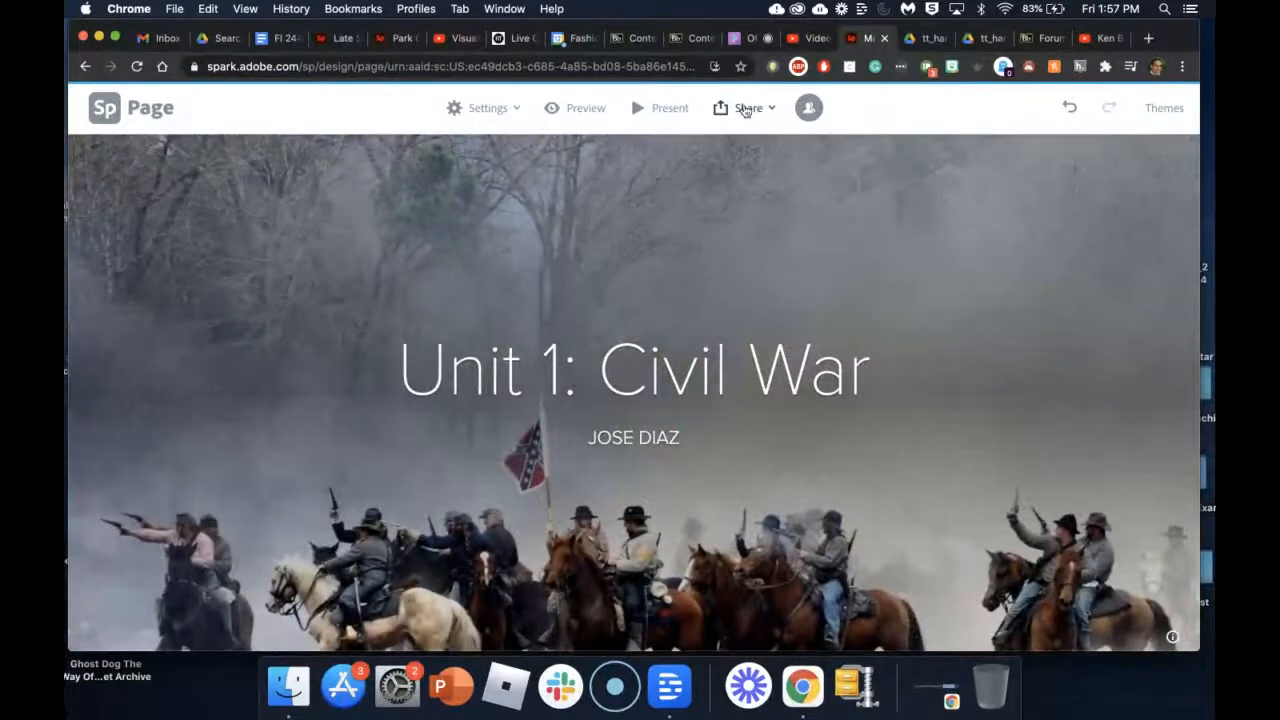
{"action": "left_click", "coordinate": [745, 108]}
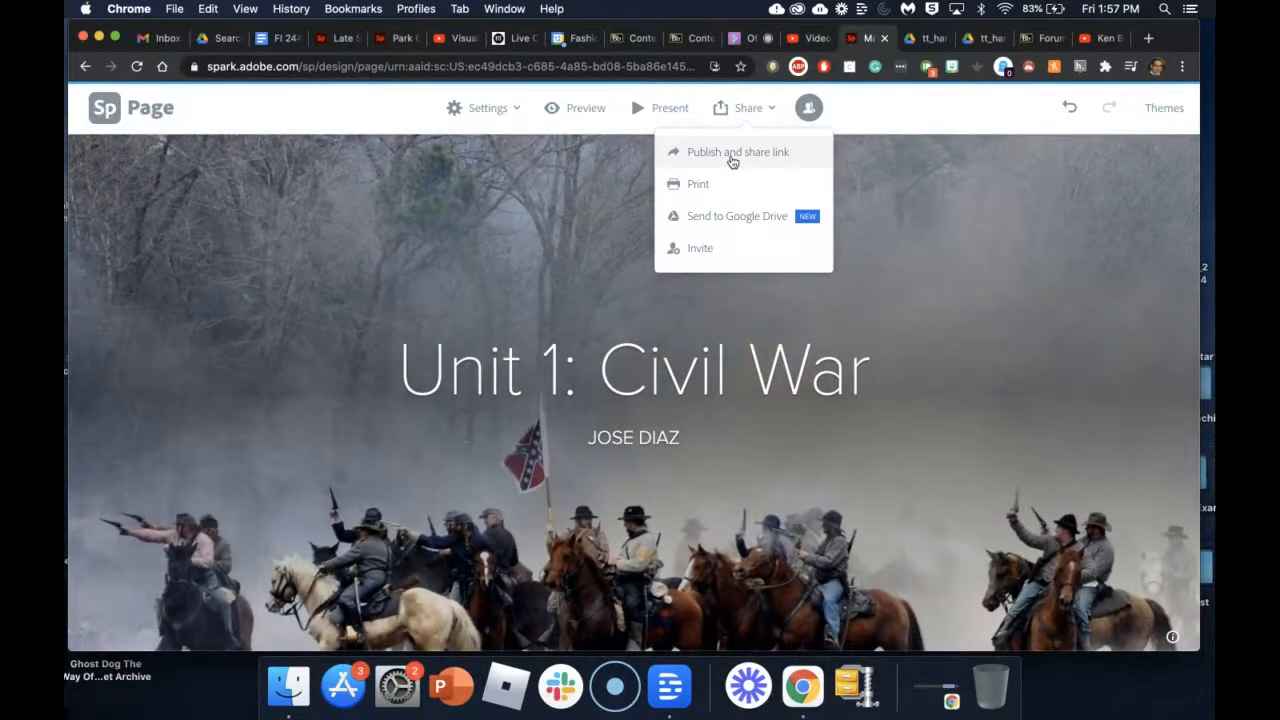
{"action": "left_click", "coordinate": [731, 161]}
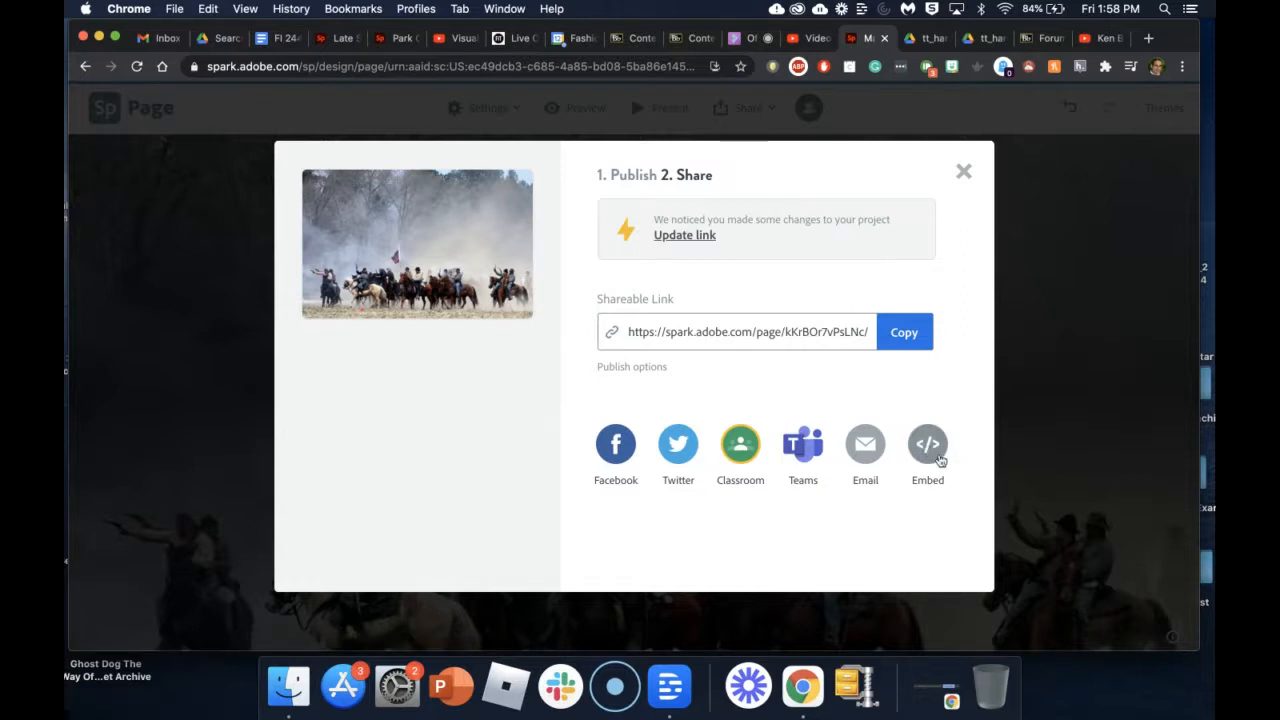
Step: Copy the page's Embed code and close the sharing window
{"action": "left_click", "coordinate": [928, 447]}
{"action": "right_click", "coordinate": [706, 549]}
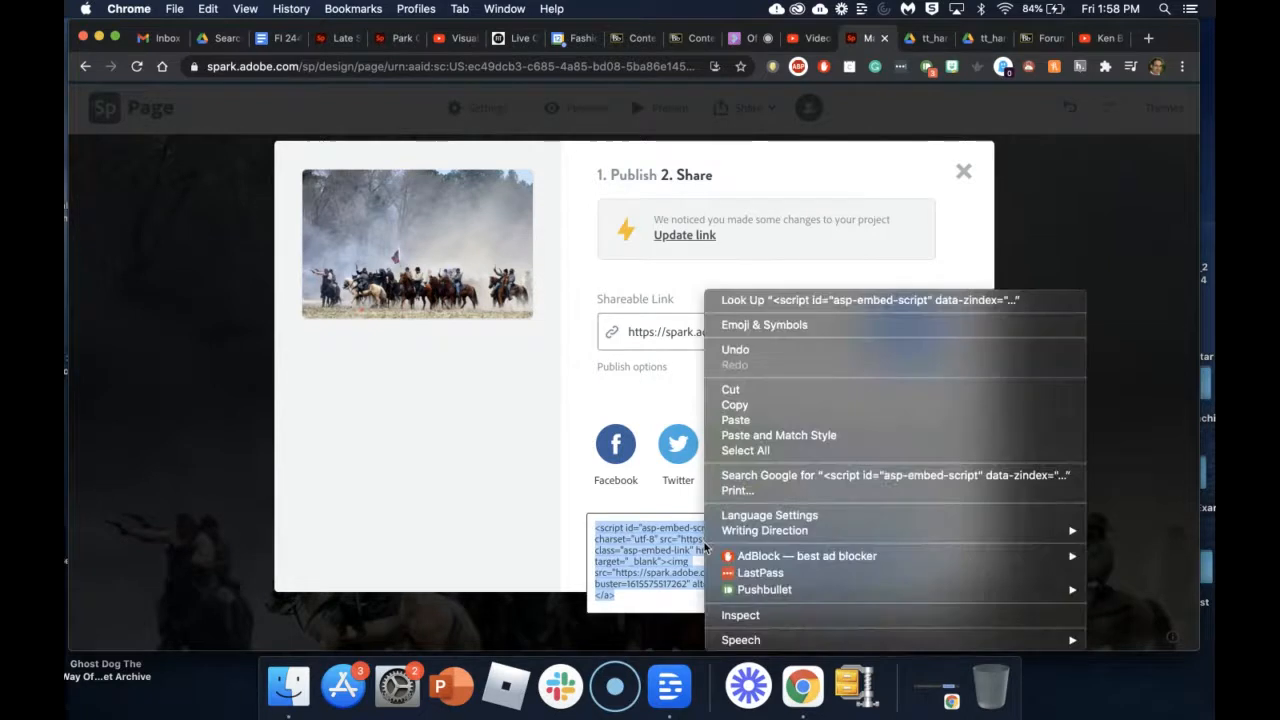
{"action": "left_click", "coordinate": [745, 404]}
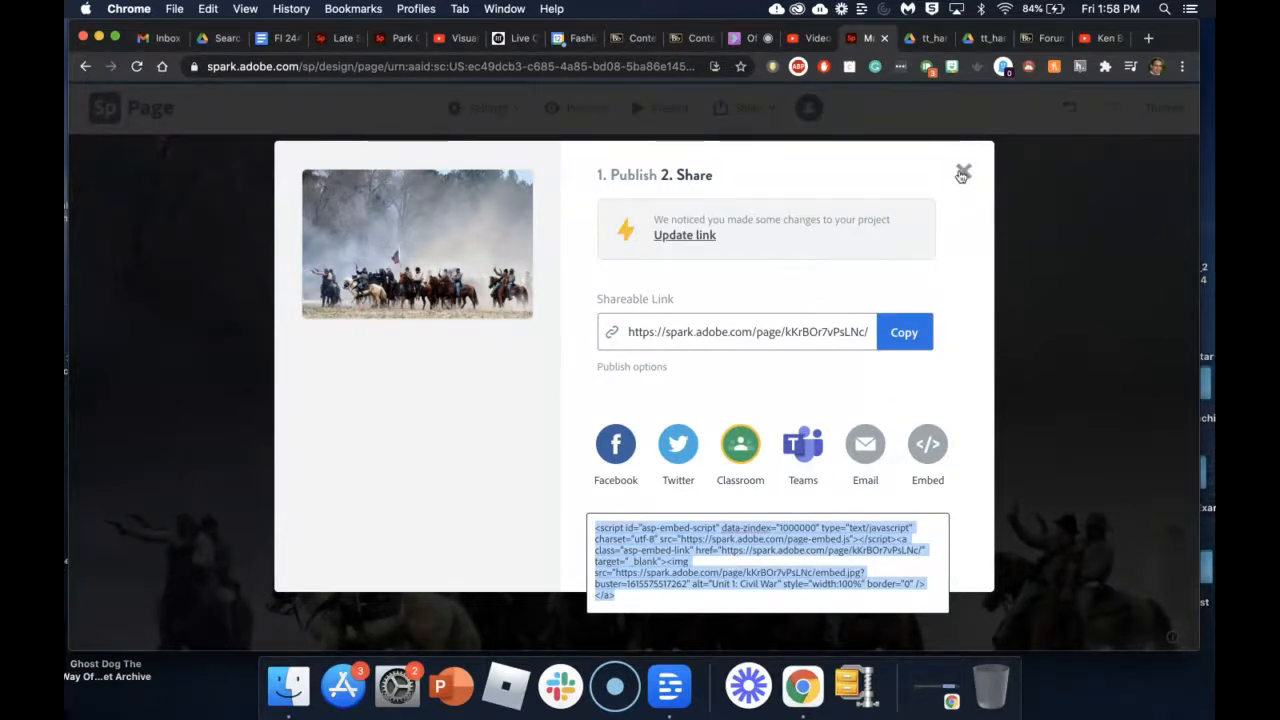
{"action": "left_click", "coordinate": [962, 174]}
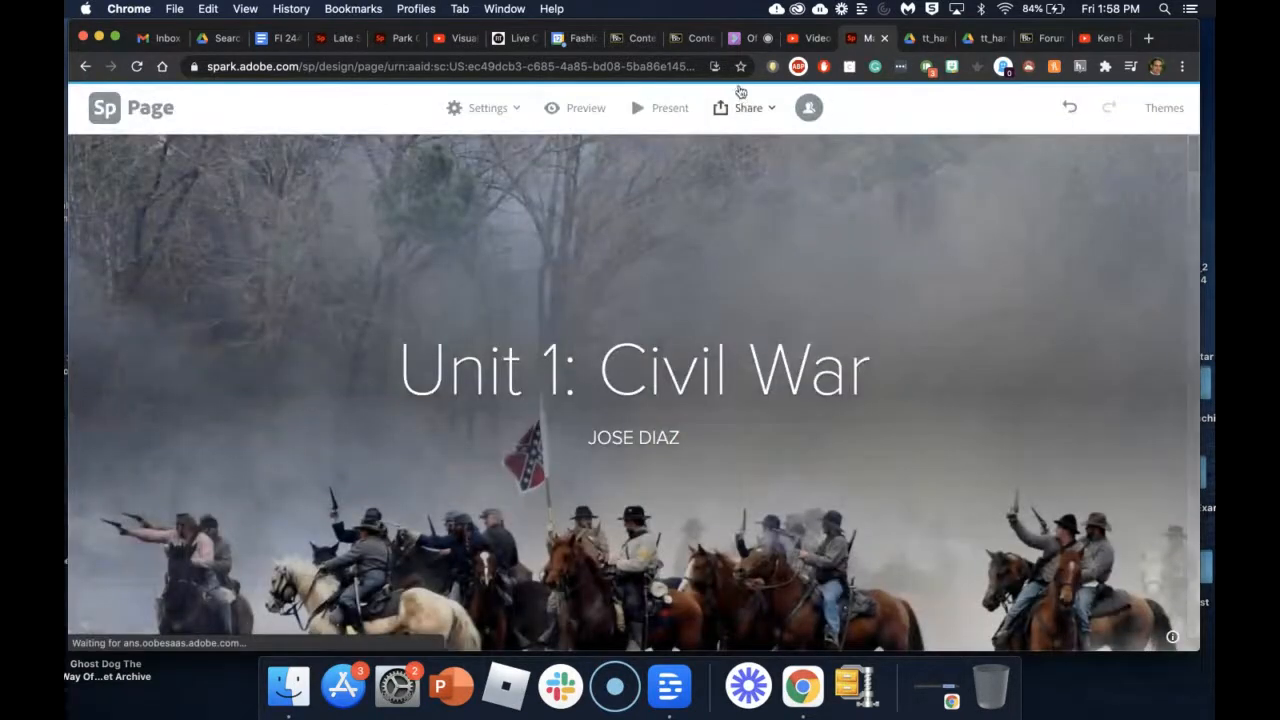
Step: Start a new Blackboard Build Content item named 'Unit 1: Civil War'
{"action": "left_click", "coordinate": [688, 38]}
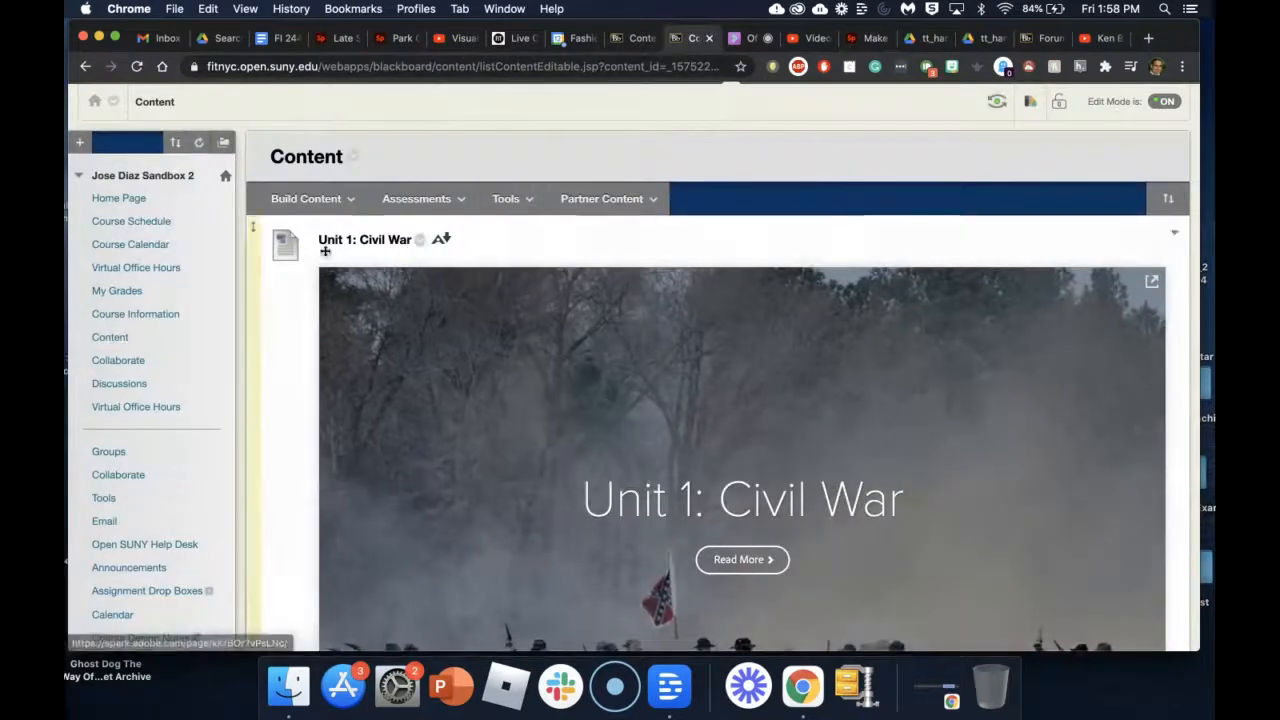
{"action": "left_click", "coordinate": [307, 199]}
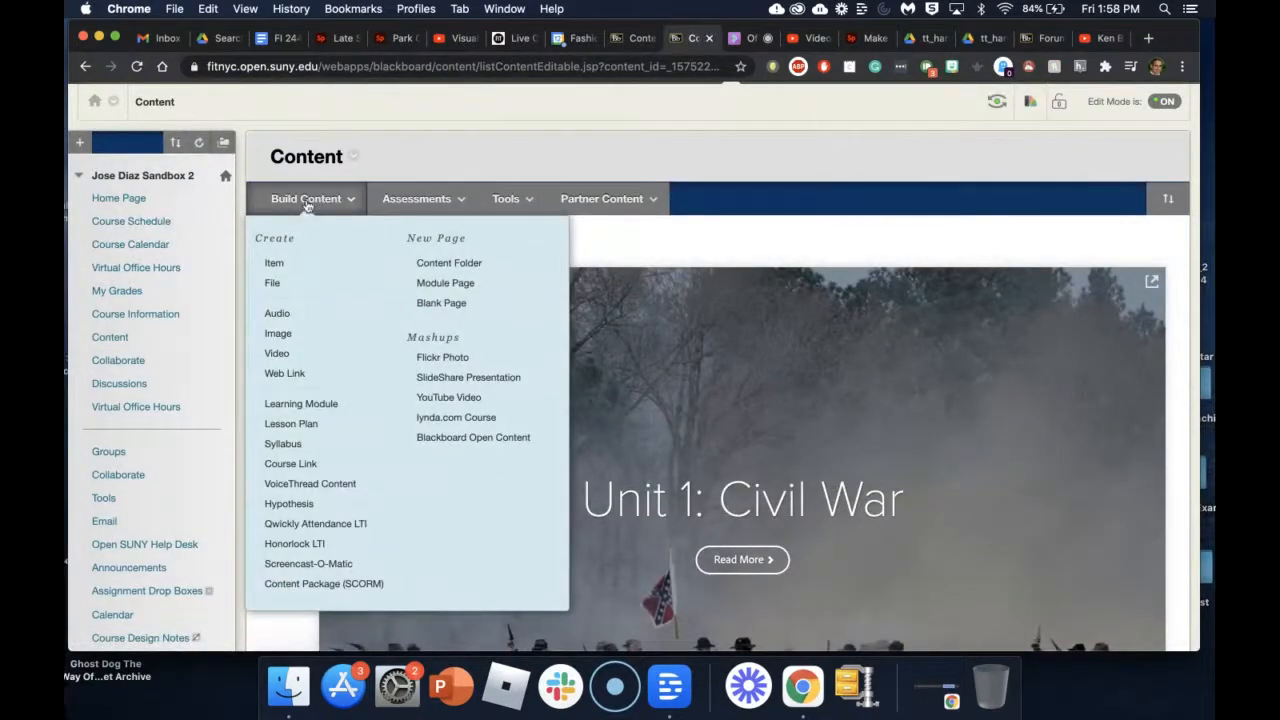
{"action": "left_click", "coordinate": [275, 263]}
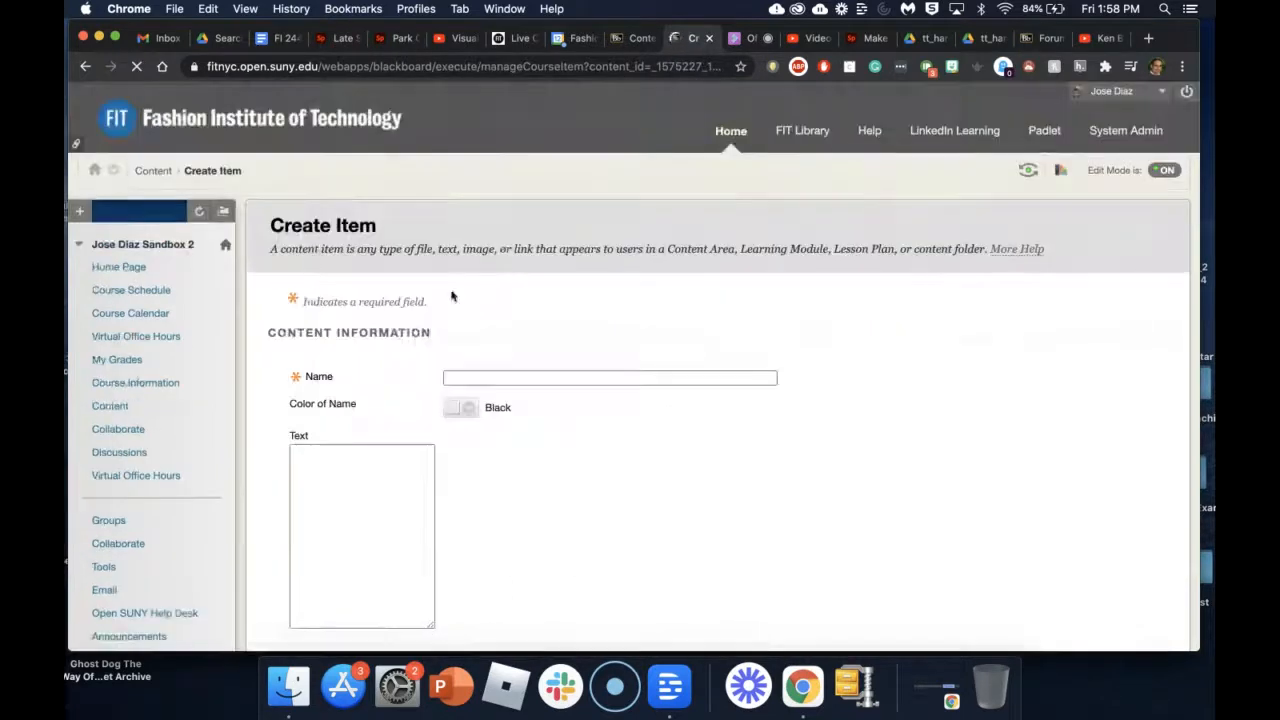
{"action": "left_click", "coordinate": [524, 378]}
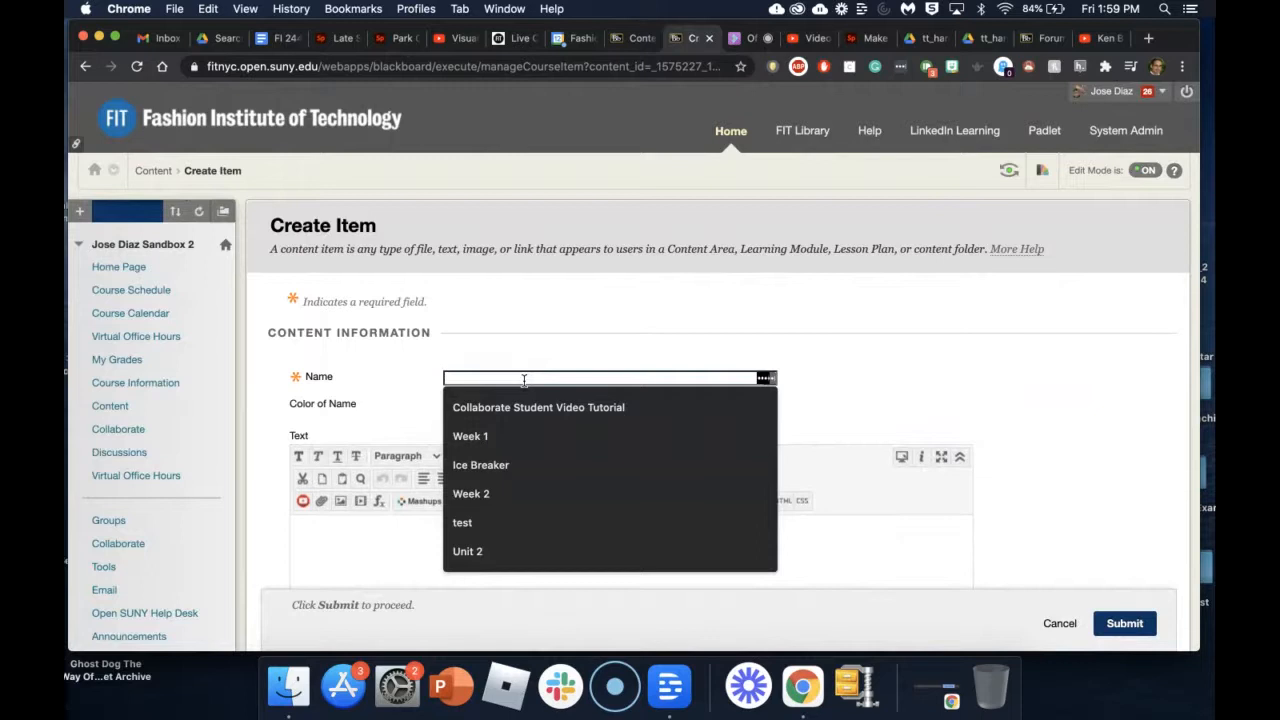
{"action": "type", "text": "Unit "}
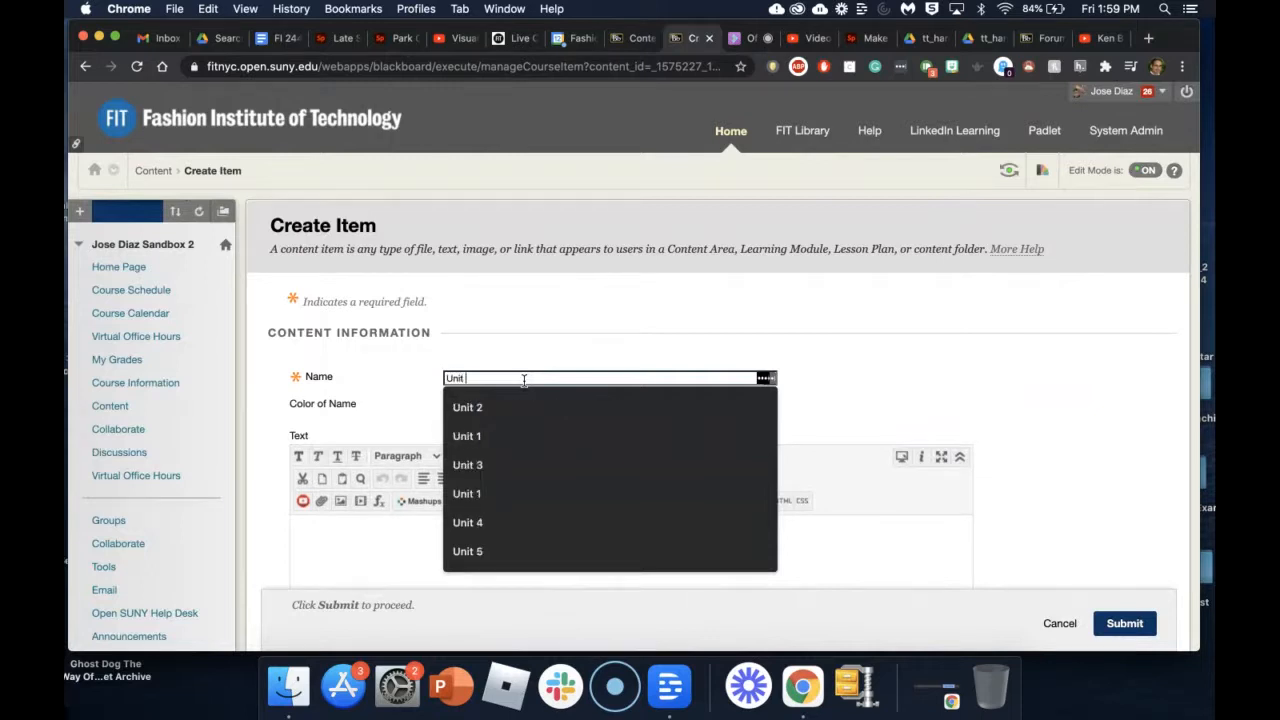
{"action": "type", "text": "1: Civil"}
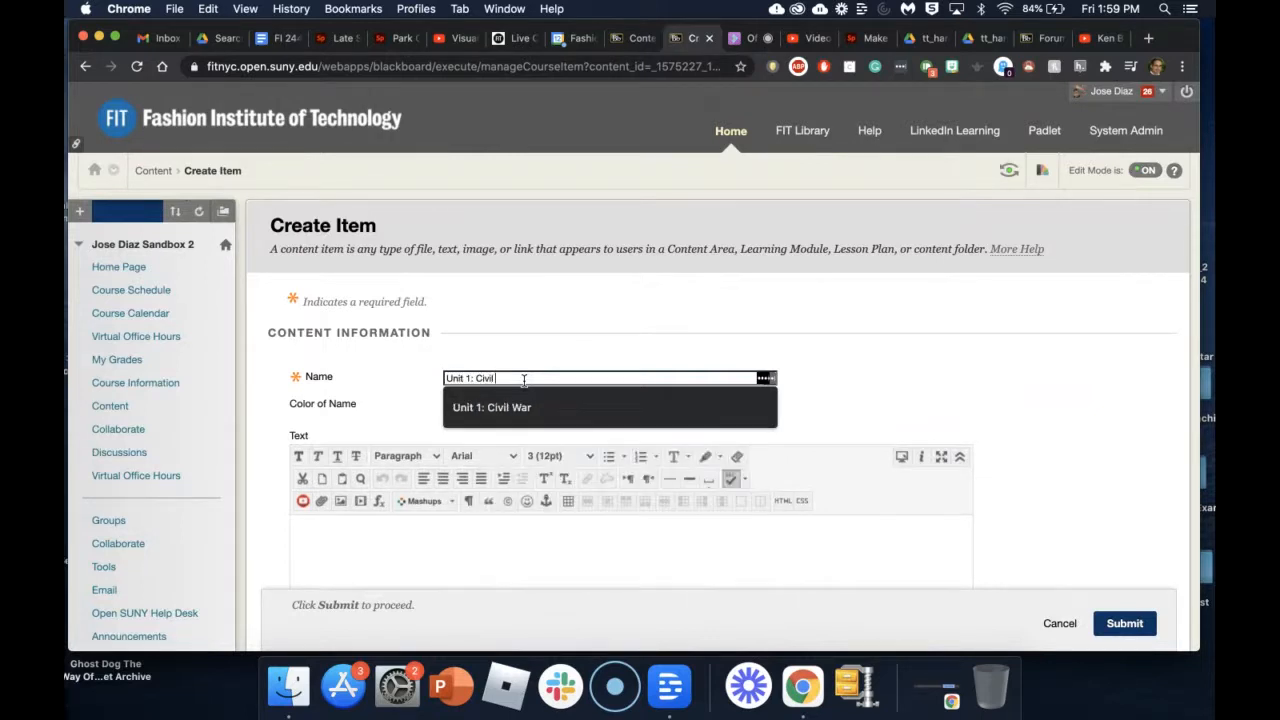
{"action": "type", "text": " War"}
{"action": "scroll", "coordinate": [923, 369], "scroll_direction": "down", "scroll_amount": 3}
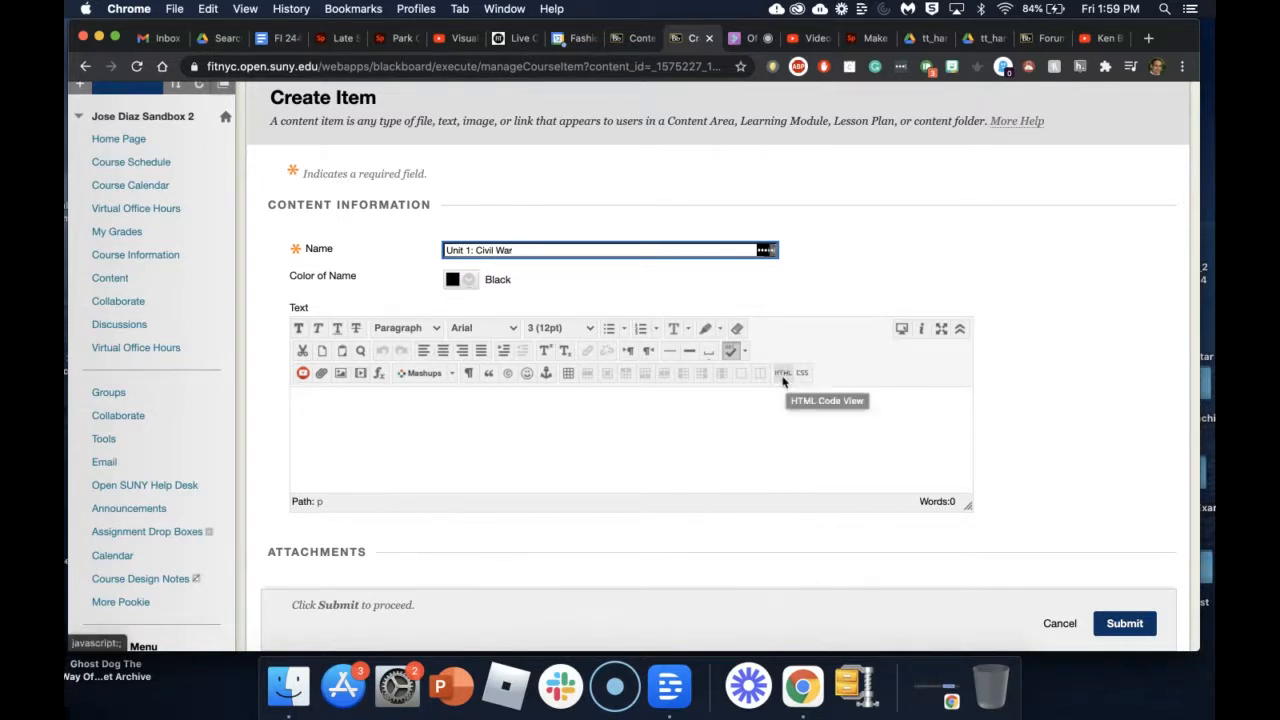
Step: Paste the Spark embed code into the item text's HTML source and apply it
{"action": "left_click", "coordinate": [784, 374]}
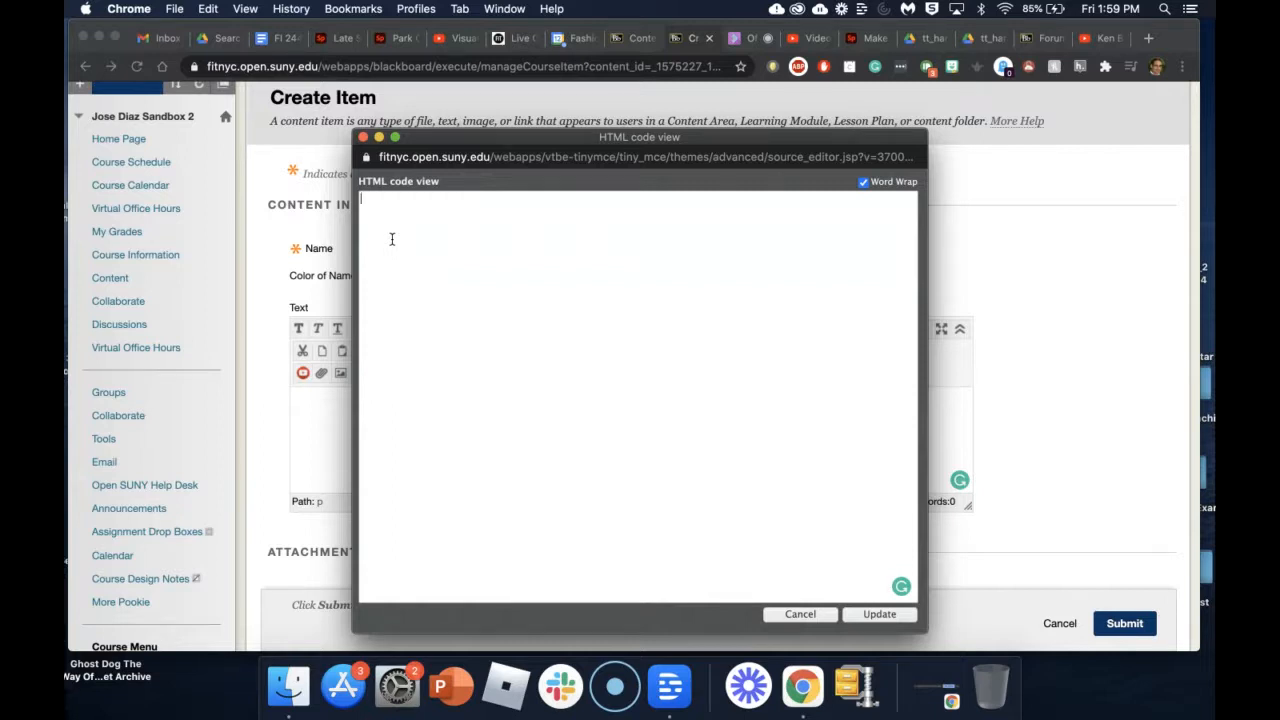
{"action": "key", "text": "super+v"}
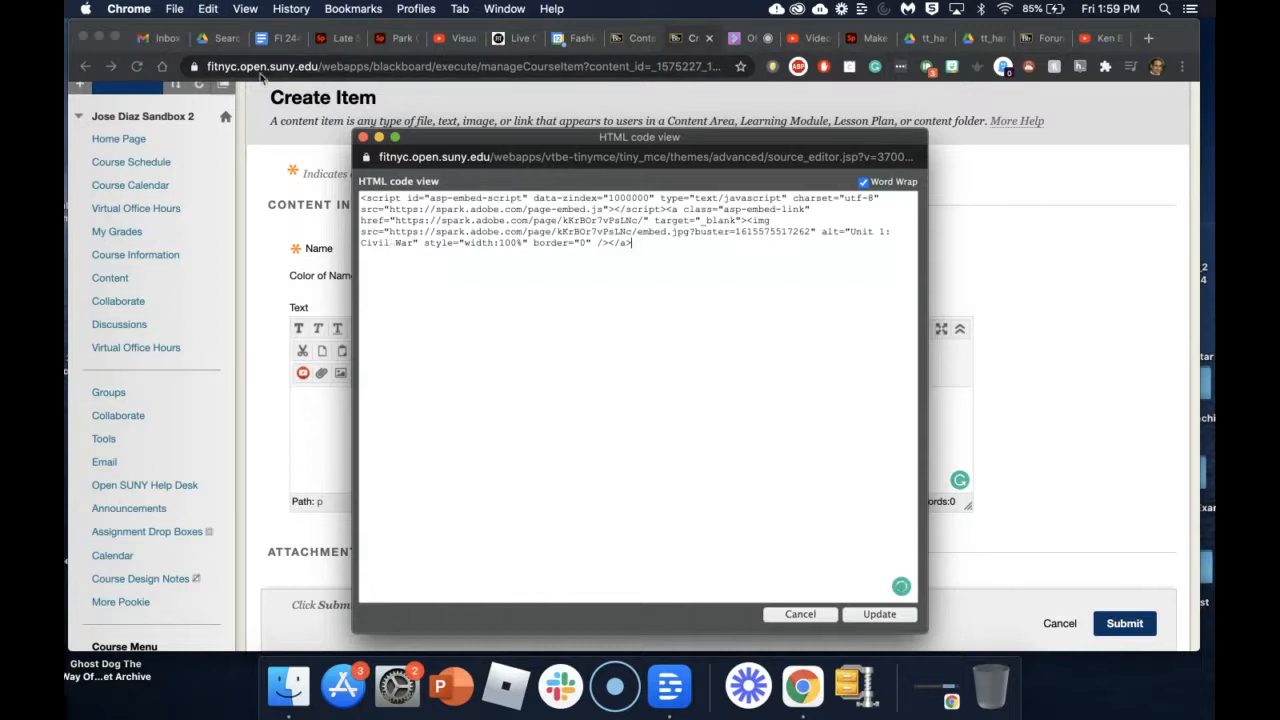
{"action": "left_click_drag", "start_coordinate": [636, 243], "coordinate": [352, 190]}
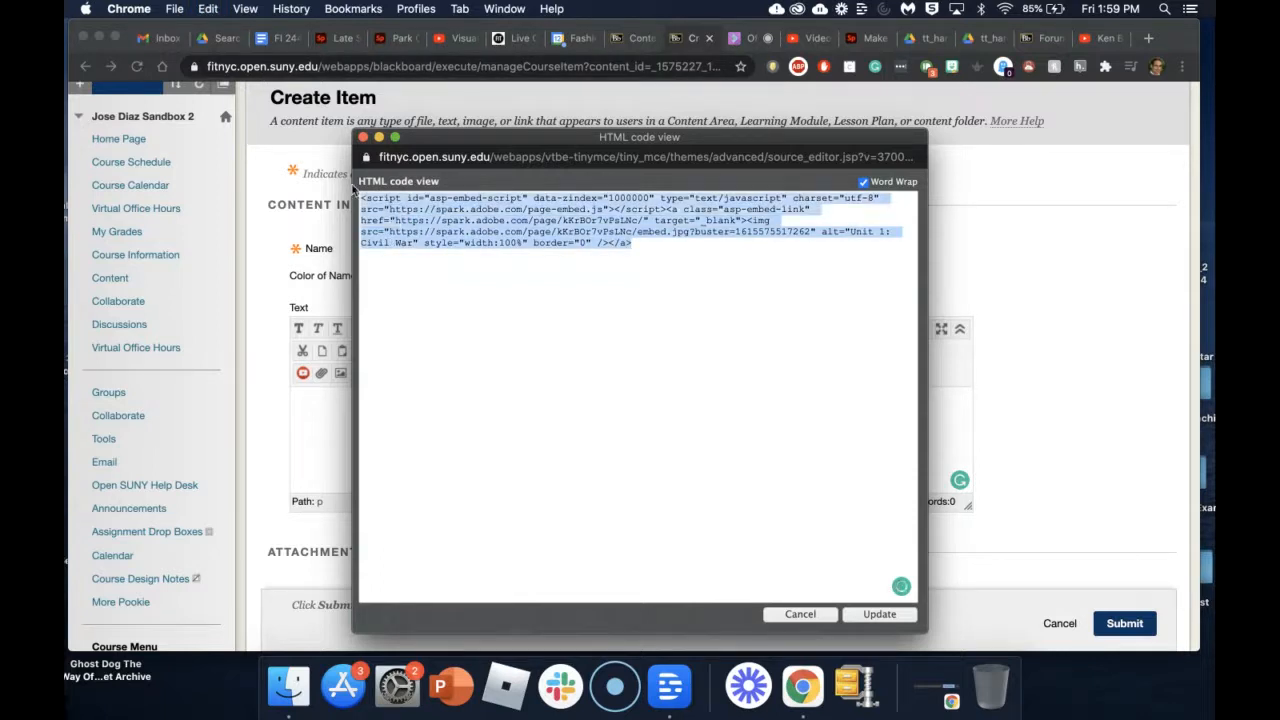
{"action": "key", "text": "BackSpace"}
{"action": "left_click", "coordinate": [205, 8]}
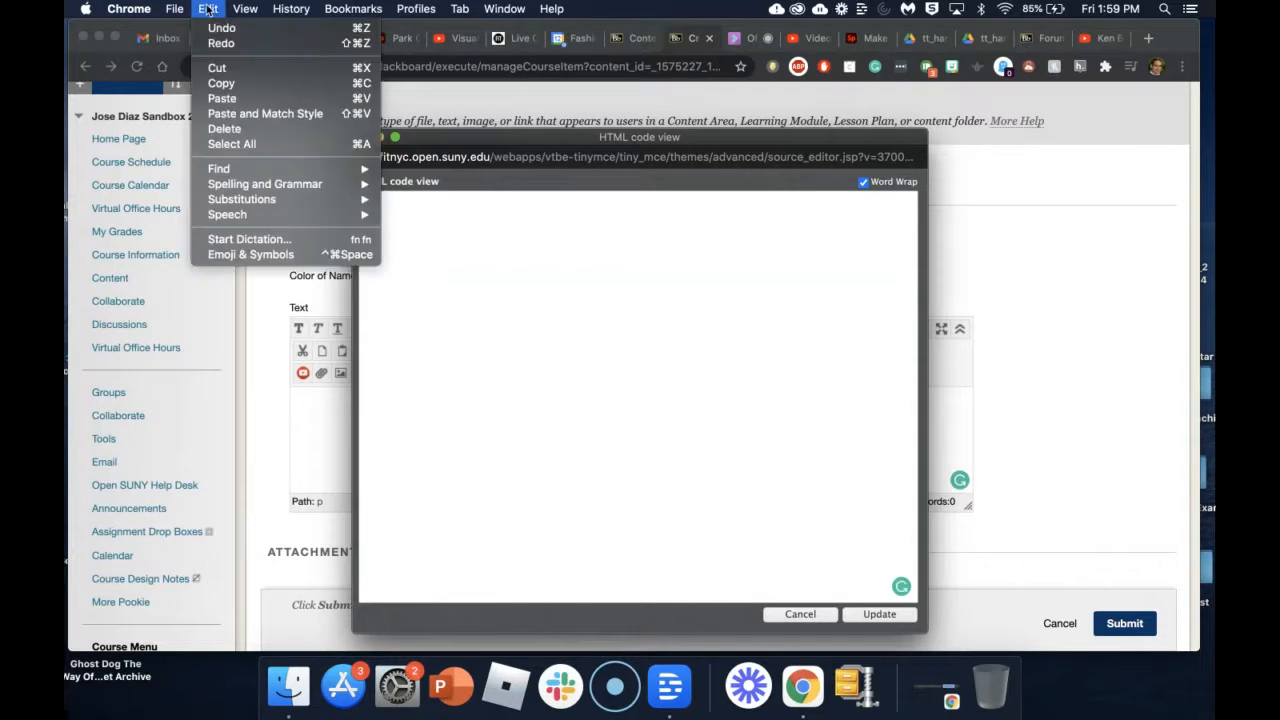
{"action": "left_click", "coordinate": [236, 97]}
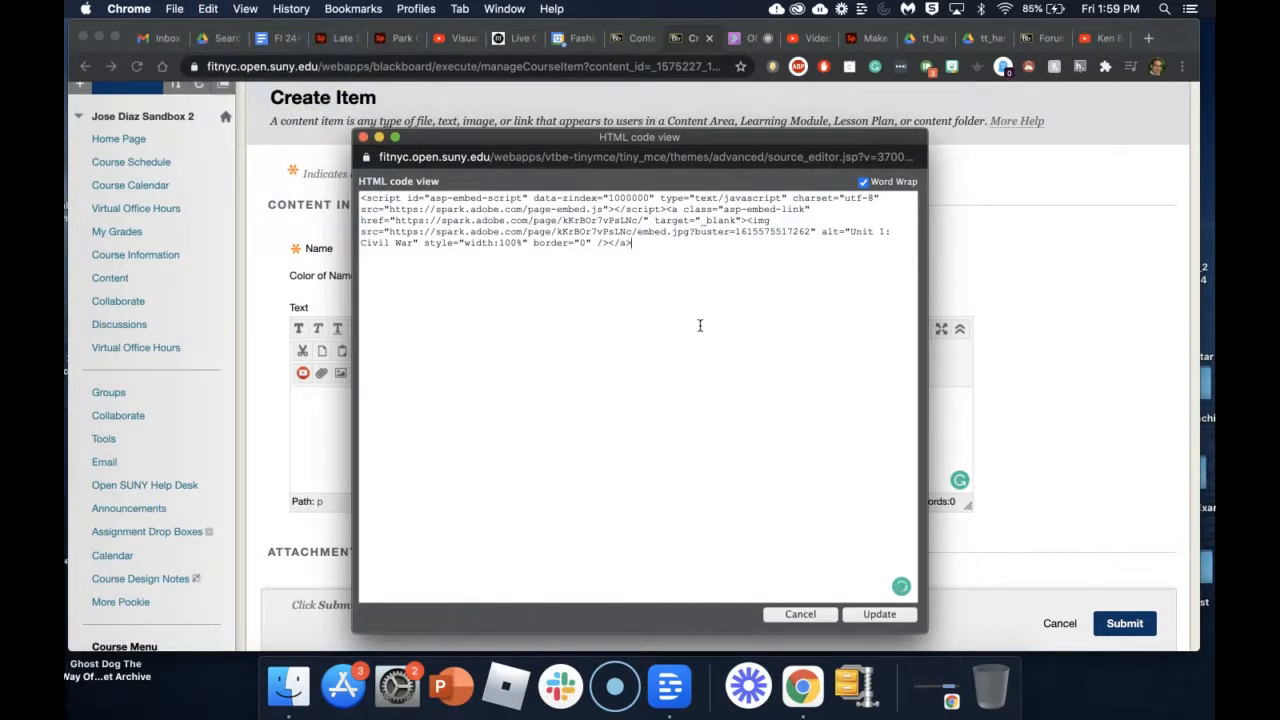
{"action": "left_click", "coordinate": [868, 617]}
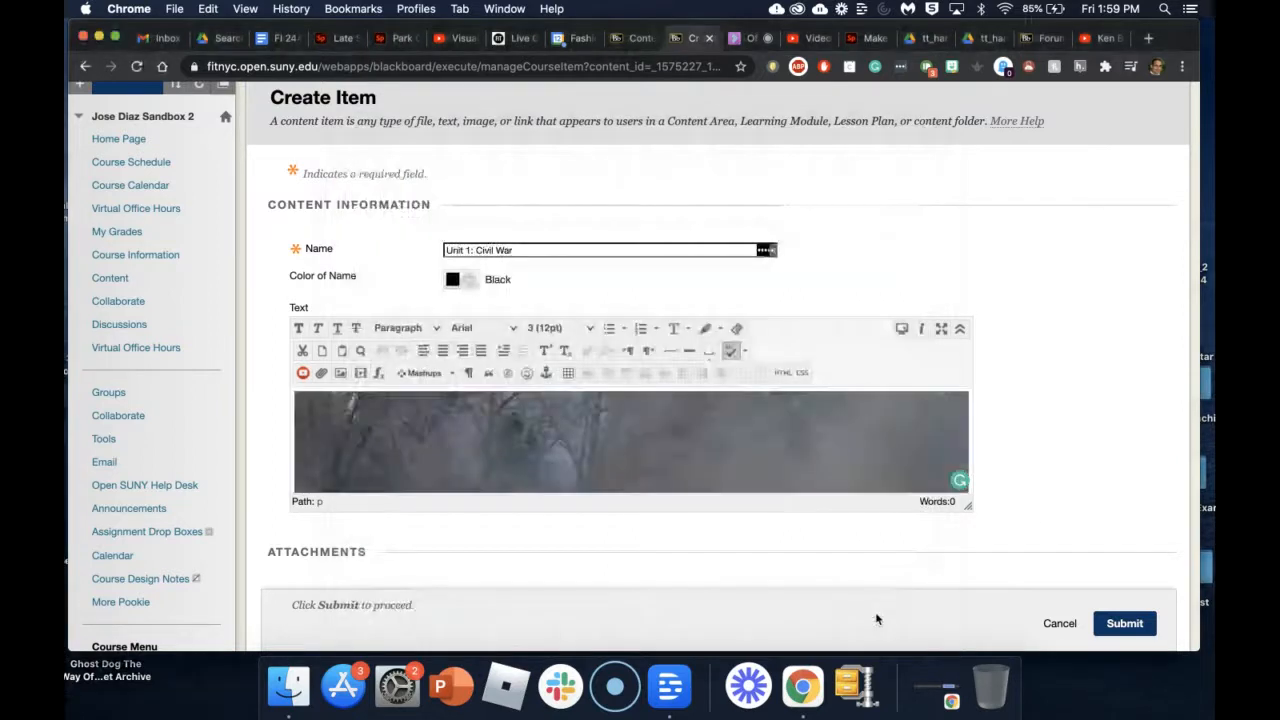
Step: Drag the text editor taller so the whole Unit 1 cavalry banner shows
{"action": "scroll", "coordinate": [1060, 354], "scroll_direction": "down", "scroll_amount": 5}
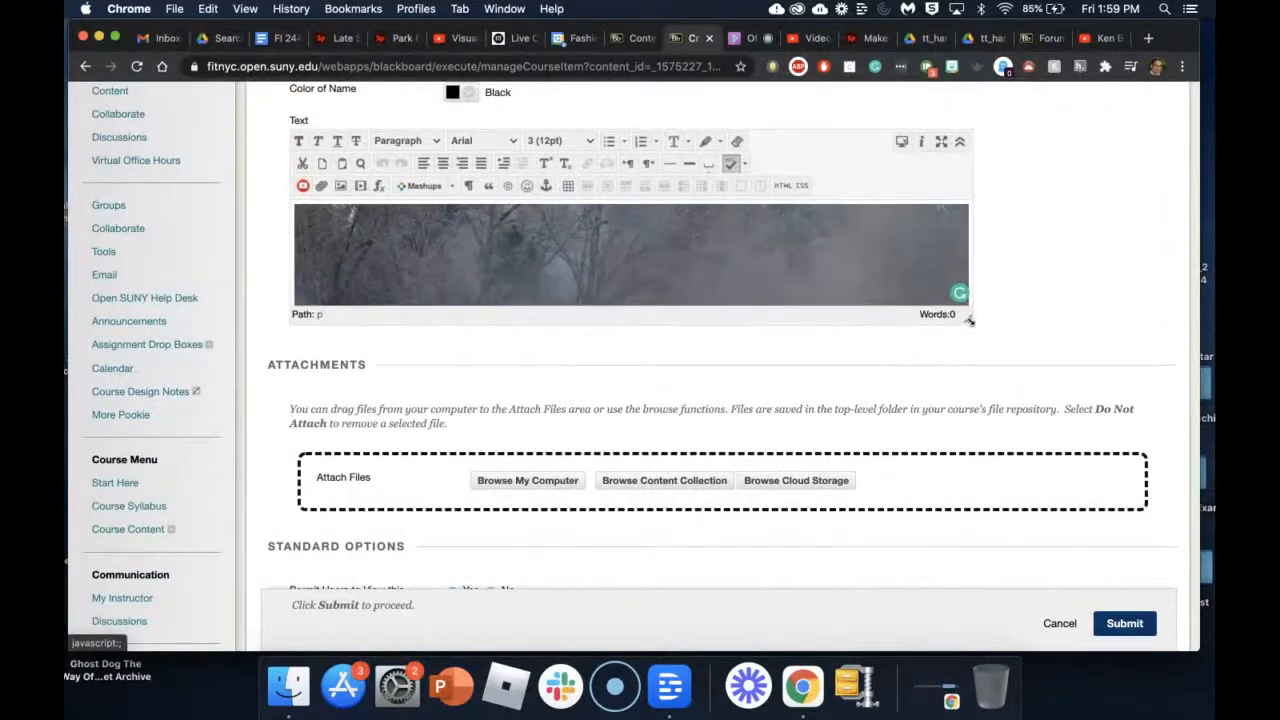
{"action": "left_click_drag", "start_coordinate": [969, 320], "coordinate": [998, 598]}
{"action": "scroll", "coordinate": [925, 413], "scroll_direction": "down", "scroll_amount": 3}
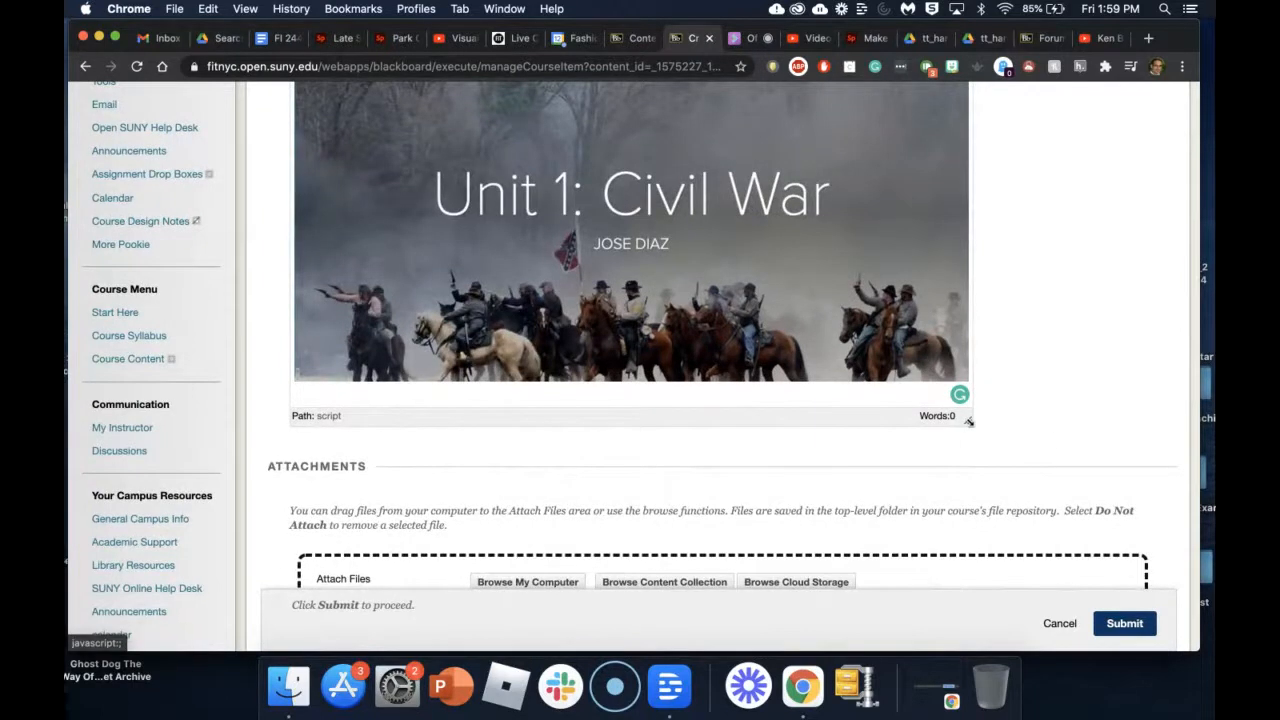
{"action": "left_click_drag", "start_coordinate": [968, 422], "coordinate": [976, 577]}
{"action": "scroll", "coordinate": [994, 440], "scroll_direction": "down", "scroll_amount": 5}
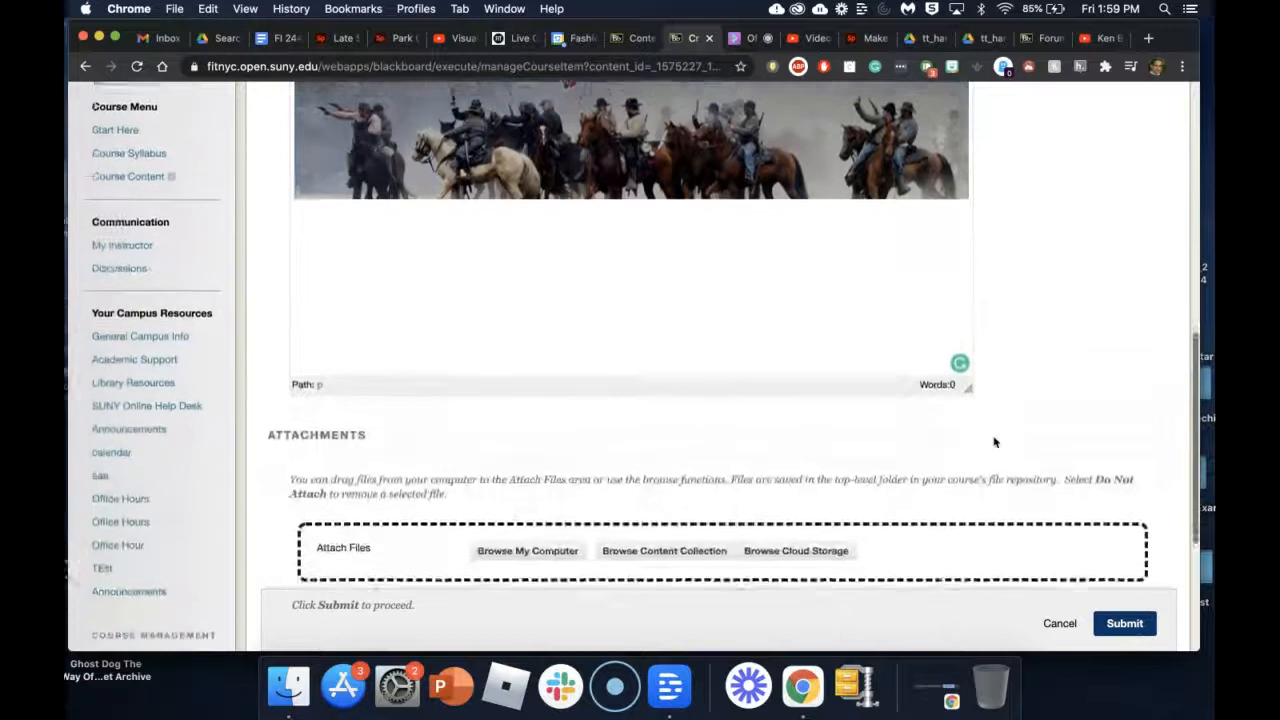
{"action": "scroll", "coordinate": [1049, 177], "scroll_direction": "up", "scroll_amount": 5}
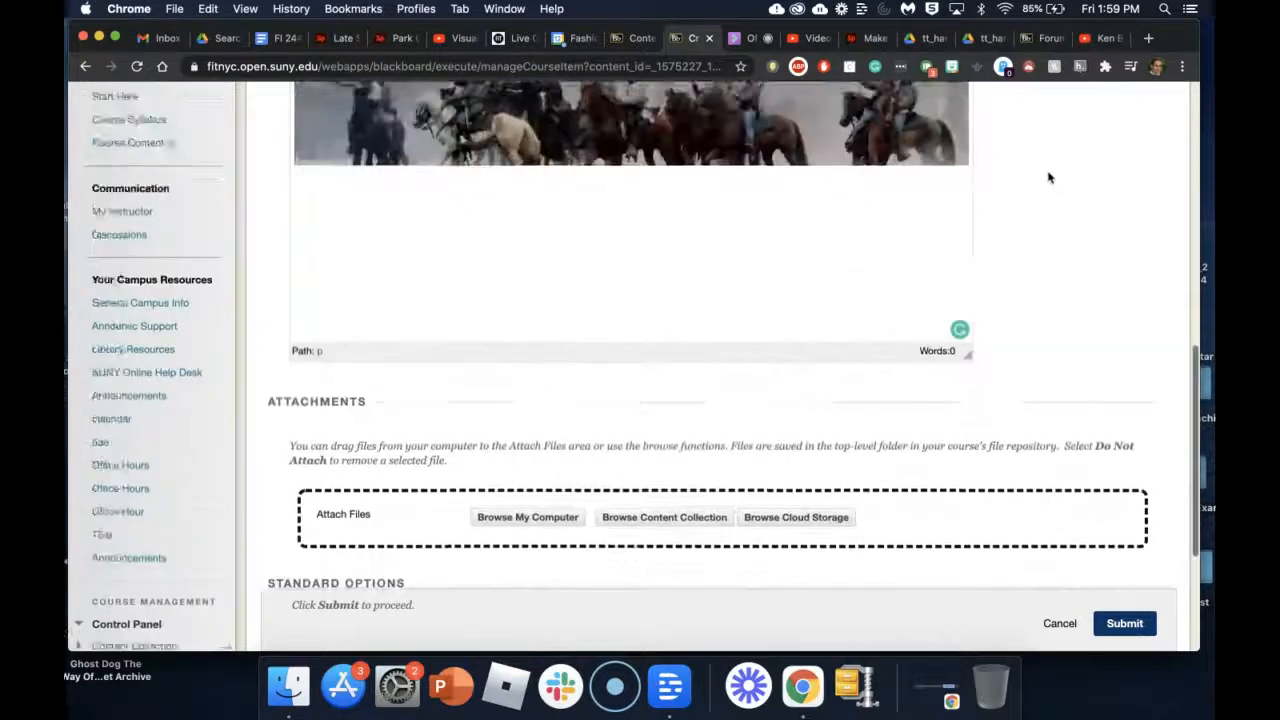
{"action": "scroll", "coordinate": [1023, 289], "scroll_direction": "down", "scroll_amount": 4}
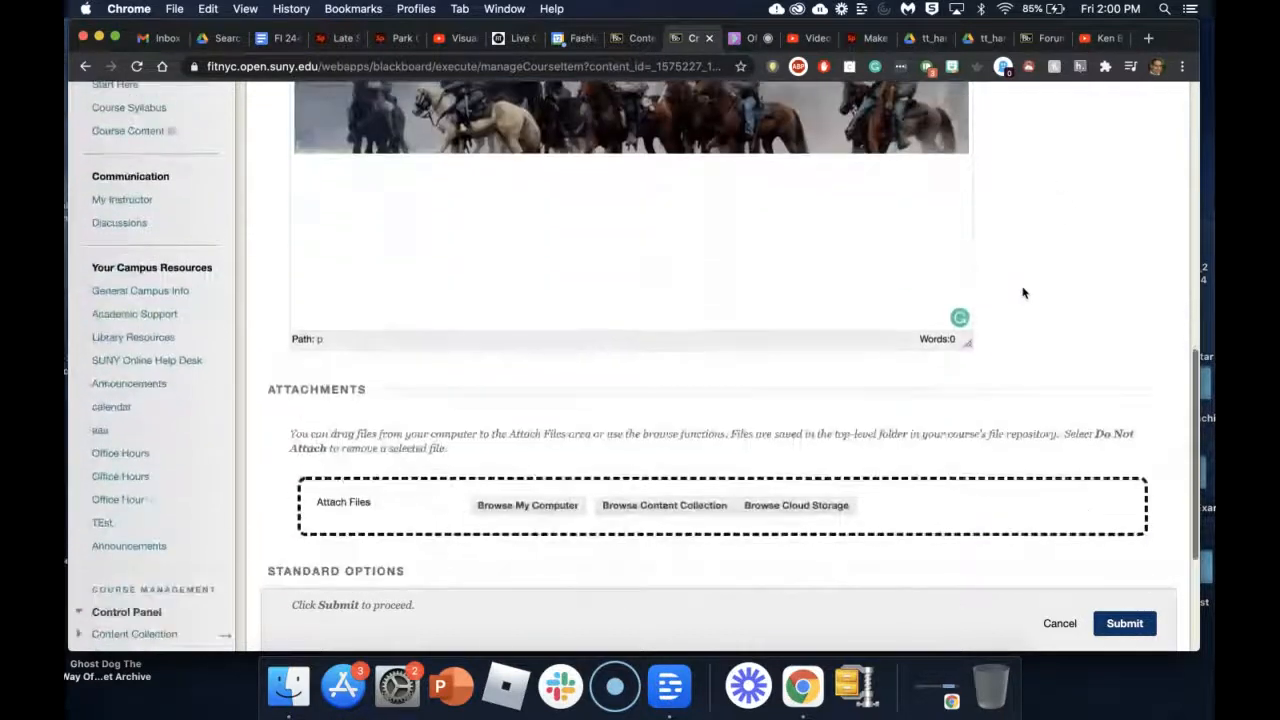
Step: Submit the Unit 1: Civil War item and scroll the Content page to check the success banner
{"action": "left_click", "coordinate": [1124, 623]}
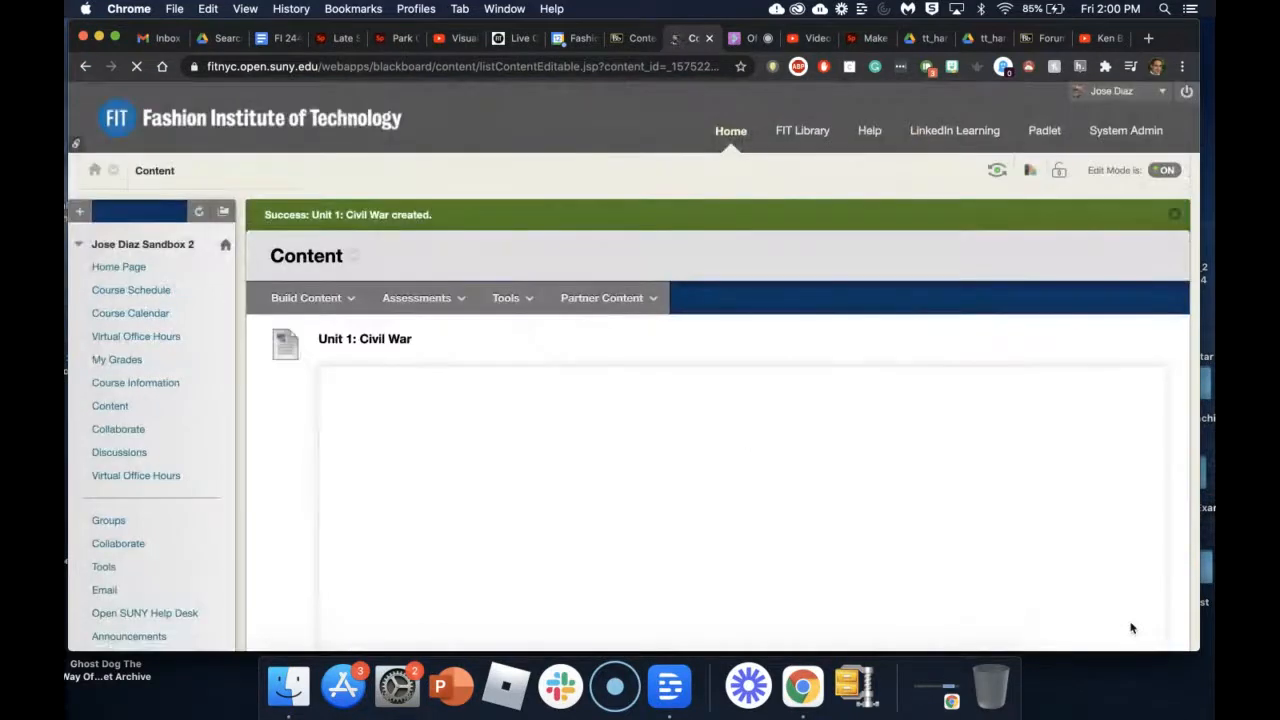
{"action": "scroll", "coordinate": [833, 570], "scroll_direction": "down", "scroll_amount": 10}
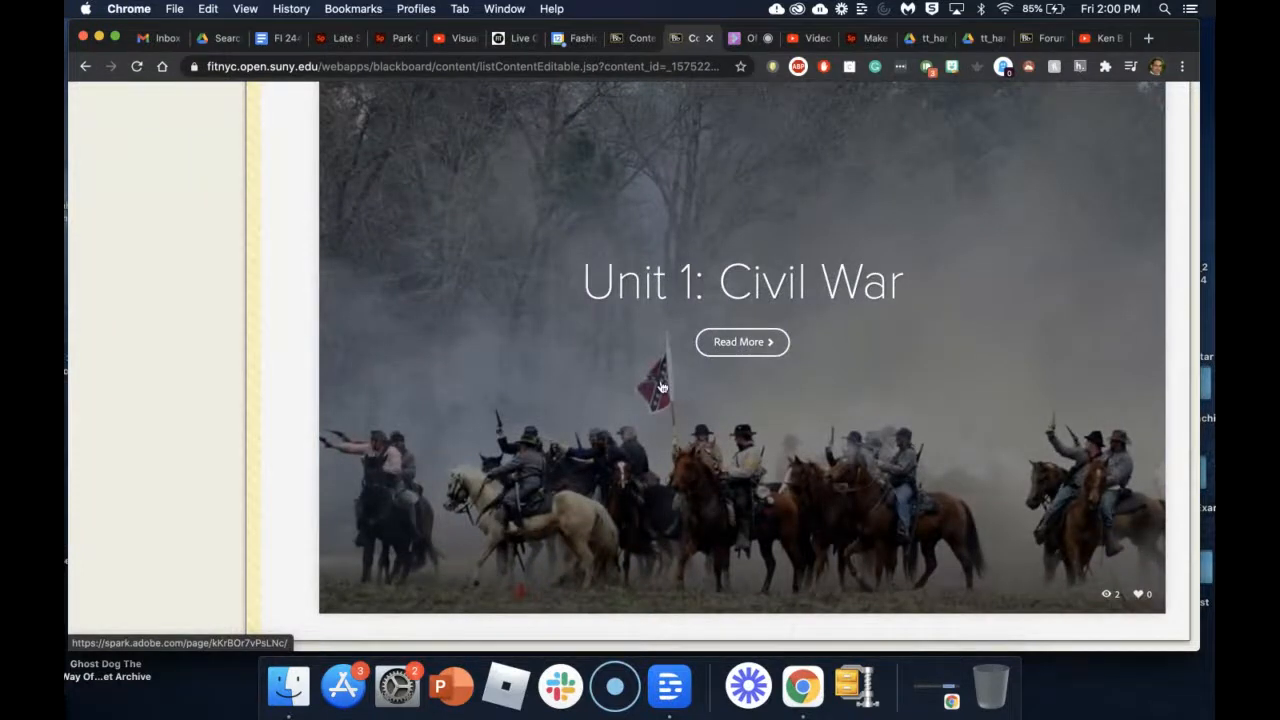
{"action": "scroll", "coordinate": [747, 293], "scroll_direction": "up", "scroll_amount": 2}
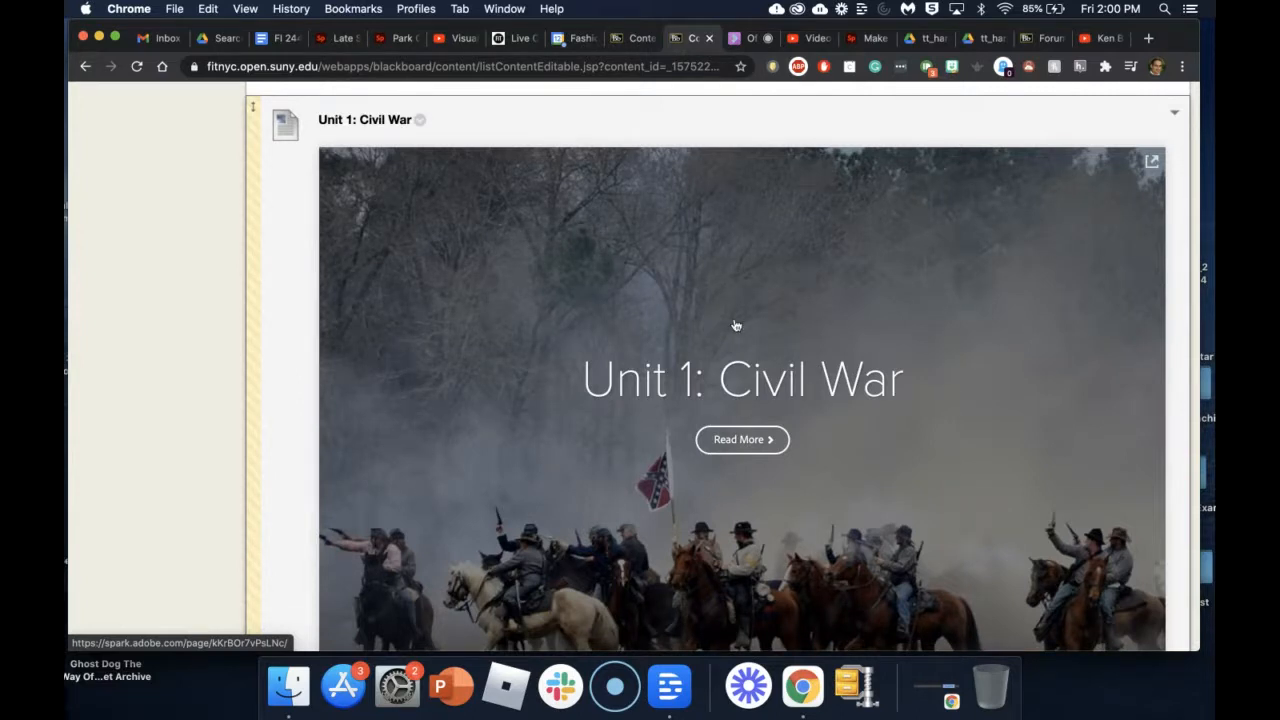
{"action": "scroll", "coordinate": [735, 325], "scroll_direction": "up", "scroll_amount": 10}
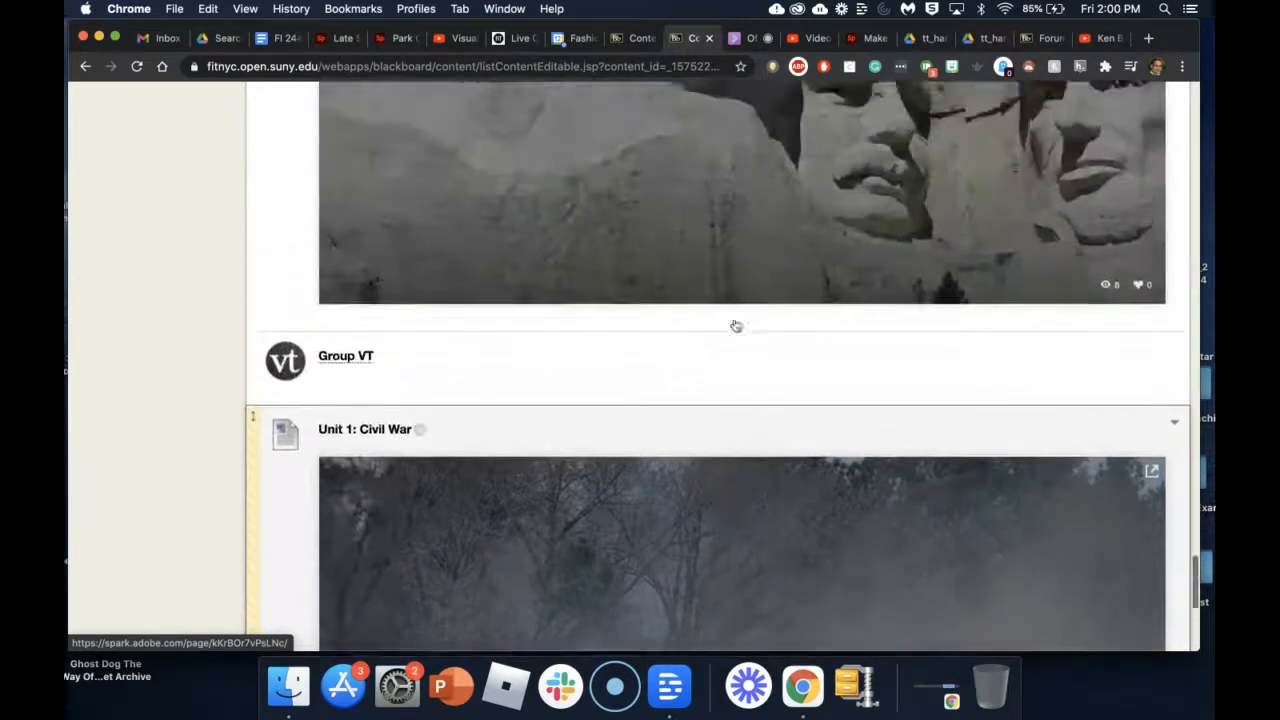
{"action": "scroll", "coordinate": [735, 325], "scroll_direction": "down", "scroll_amount": 10}
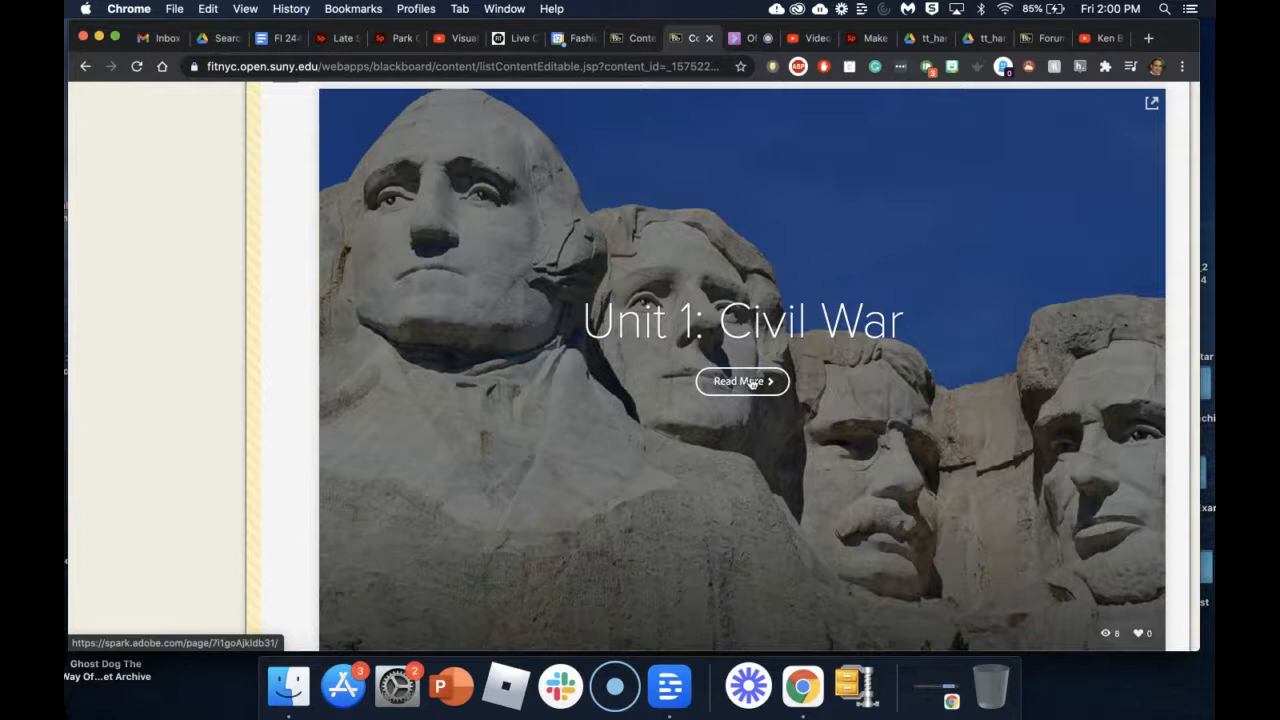
{"action": "scroll", "coordinate": [735, 330], "scroll_direction": "up", "scroll_amount": 3}
{"action": "scroll", "coordinate": [735, 330], "scroll_direction": "down", "scroll_amount": 3}
{"action": "scroll", "coordinate": [735, 330], "scroll_direction": "up", "scroll_amount": 2}
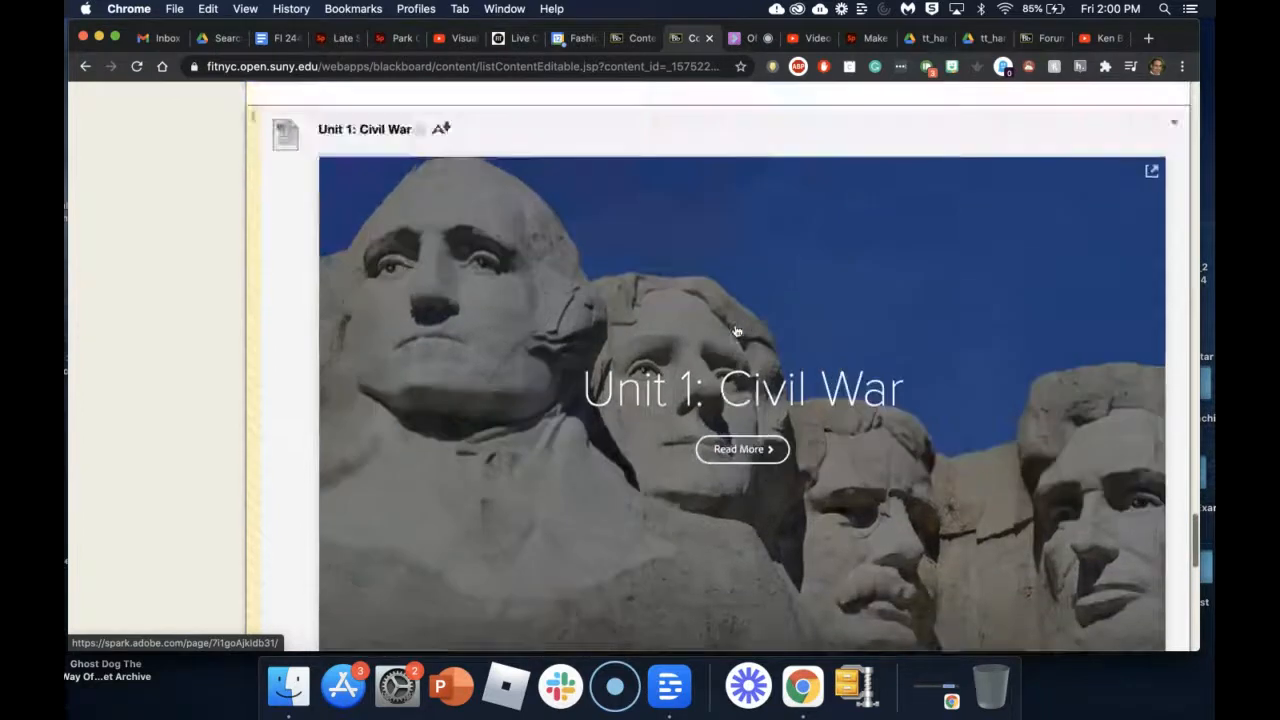
{"action": "scroll", "coordinate": [735, 330], "scroll_direction": "down", "scroll_amount": 5}
{"action": "scroll", "coordinate": [736, 331], "scroll_direction": "down", "scroll_amount": 10}
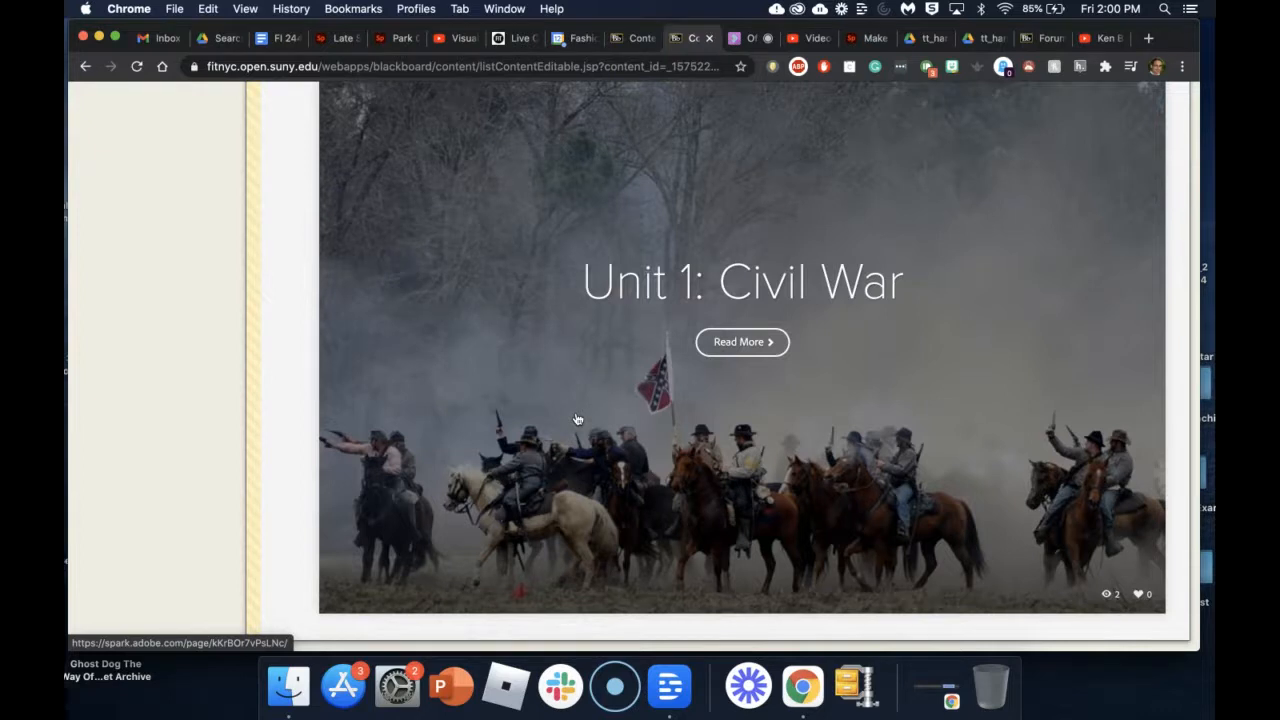
{"action": "scroll", "coordinate": [834, 427], "scroll_direction": "up", "scroll_amount": 15}
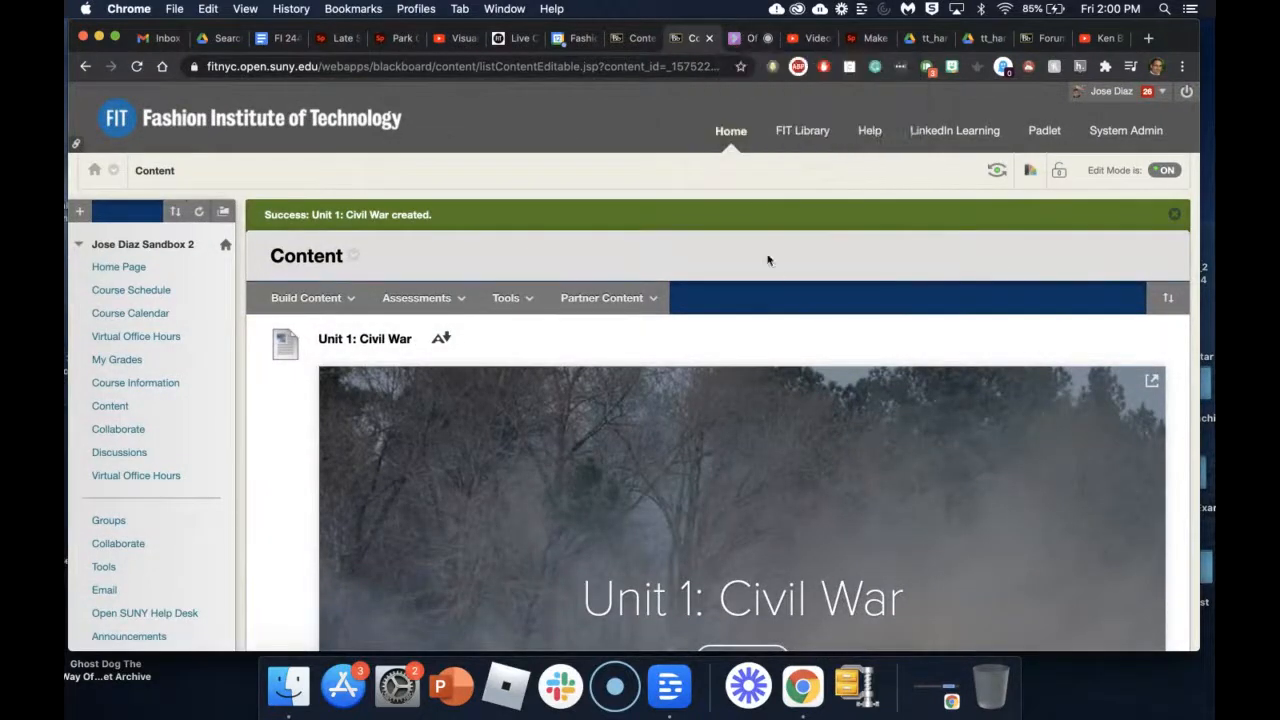
{"action": "scroll", "coordinate": [771, 437], "scroll_direction": "down", "scroll_amount": 4}
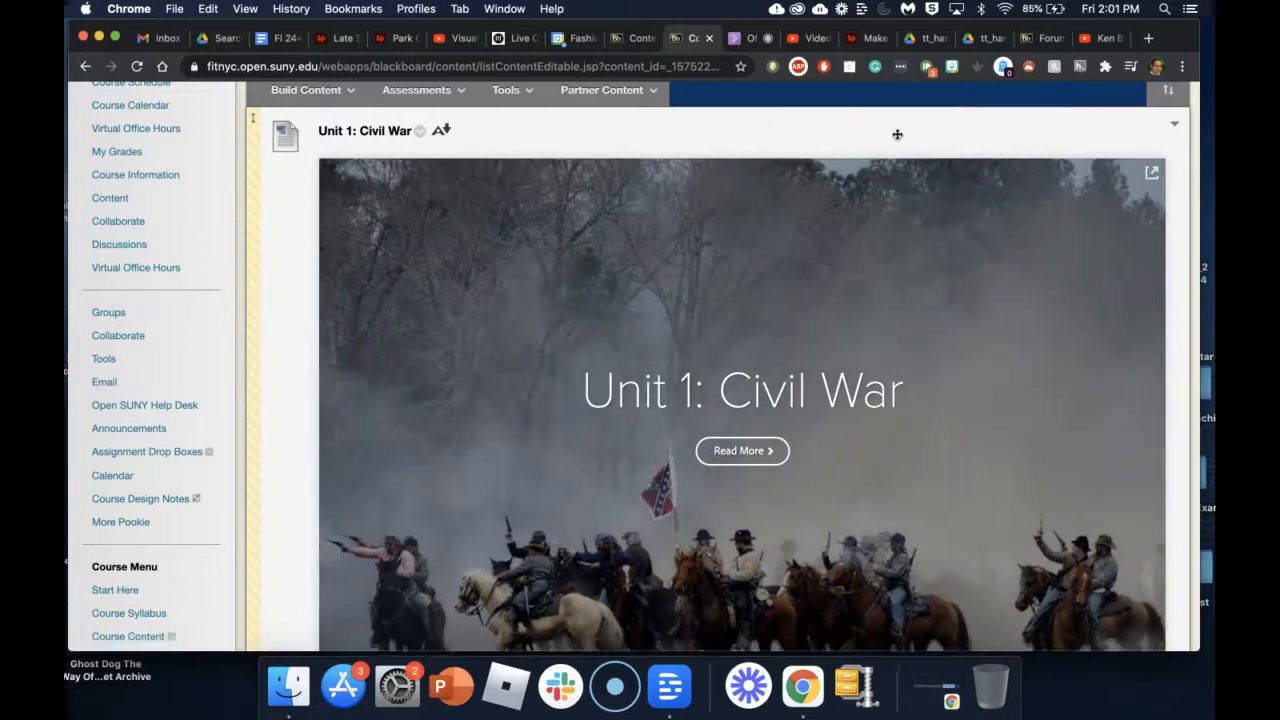
{"action": "scroll", "coordinate": [980, 189], "scroll_direction": "up", "scroll_amount": 5}
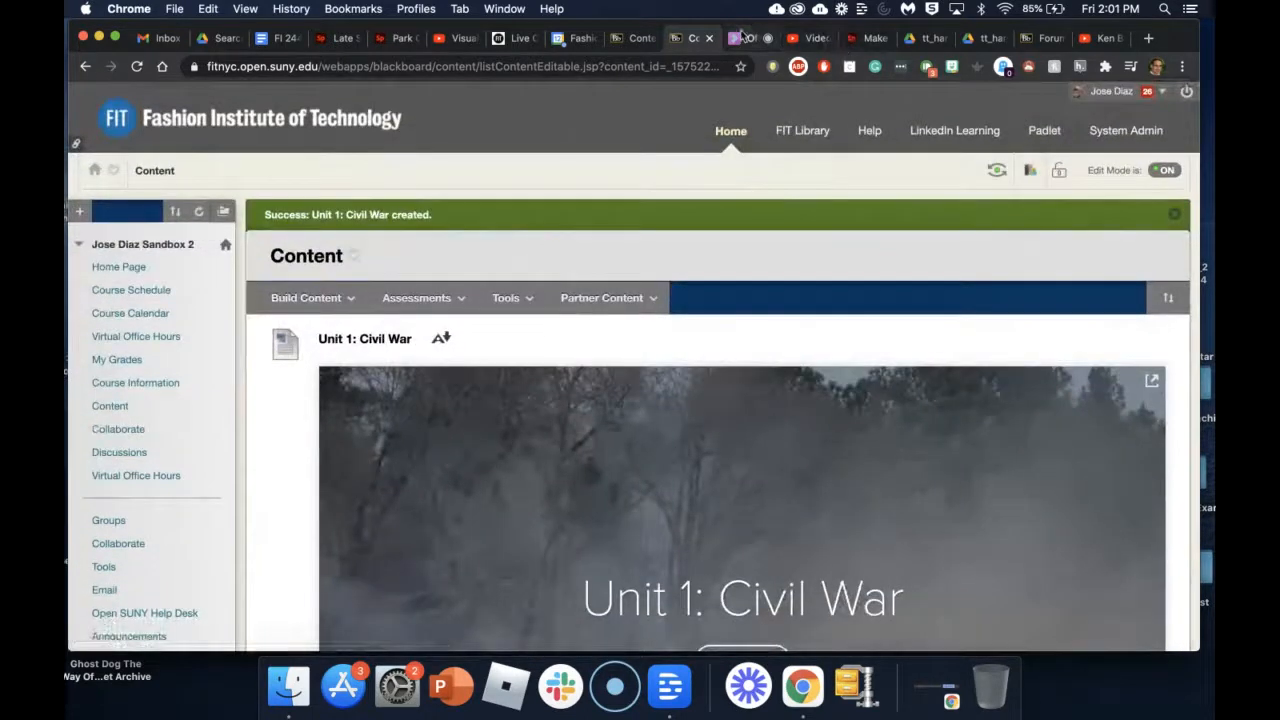
Step: Check the Blackboard Collaborate share, then return to the Unit 1: Civil War Spark Page
{"action": "left_click", "coordinate": [750, 38]}
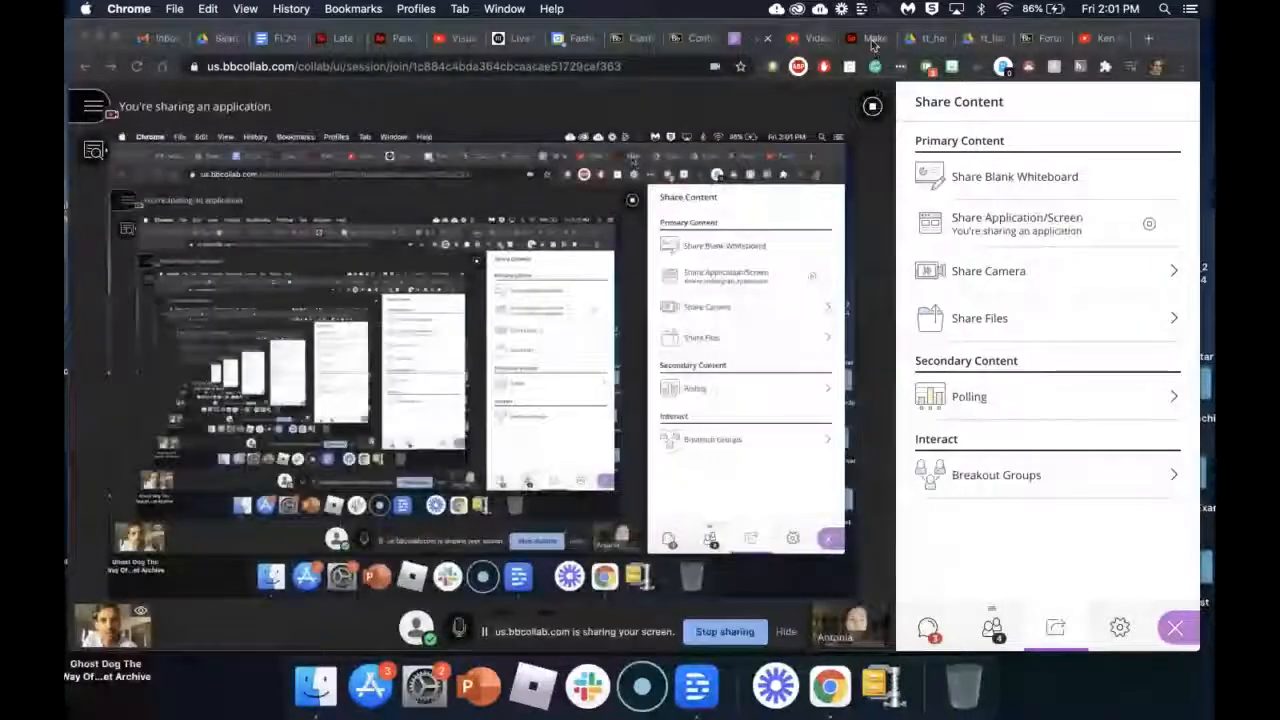
{"action": "left_click", "coordinate": [873, 40]}
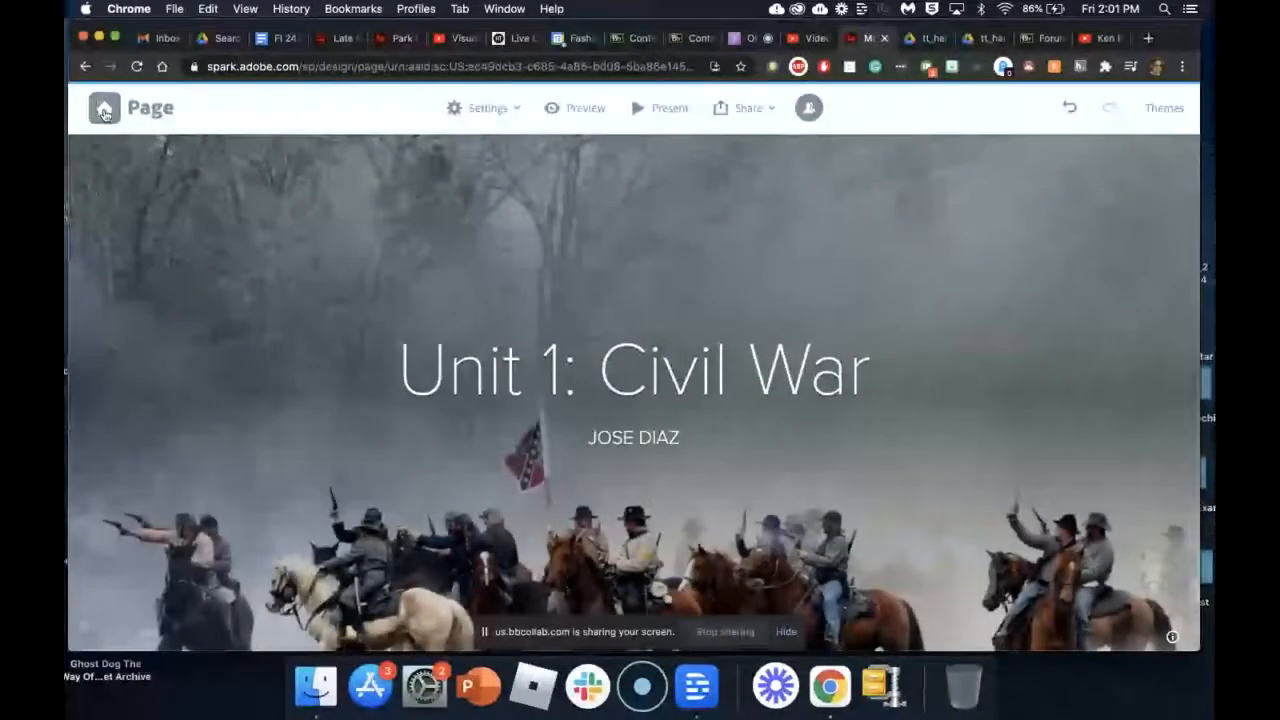
Step: From the Spark home page, start a Branded graphic project
{"action": "left_click", "coordinate": [104, 113]}
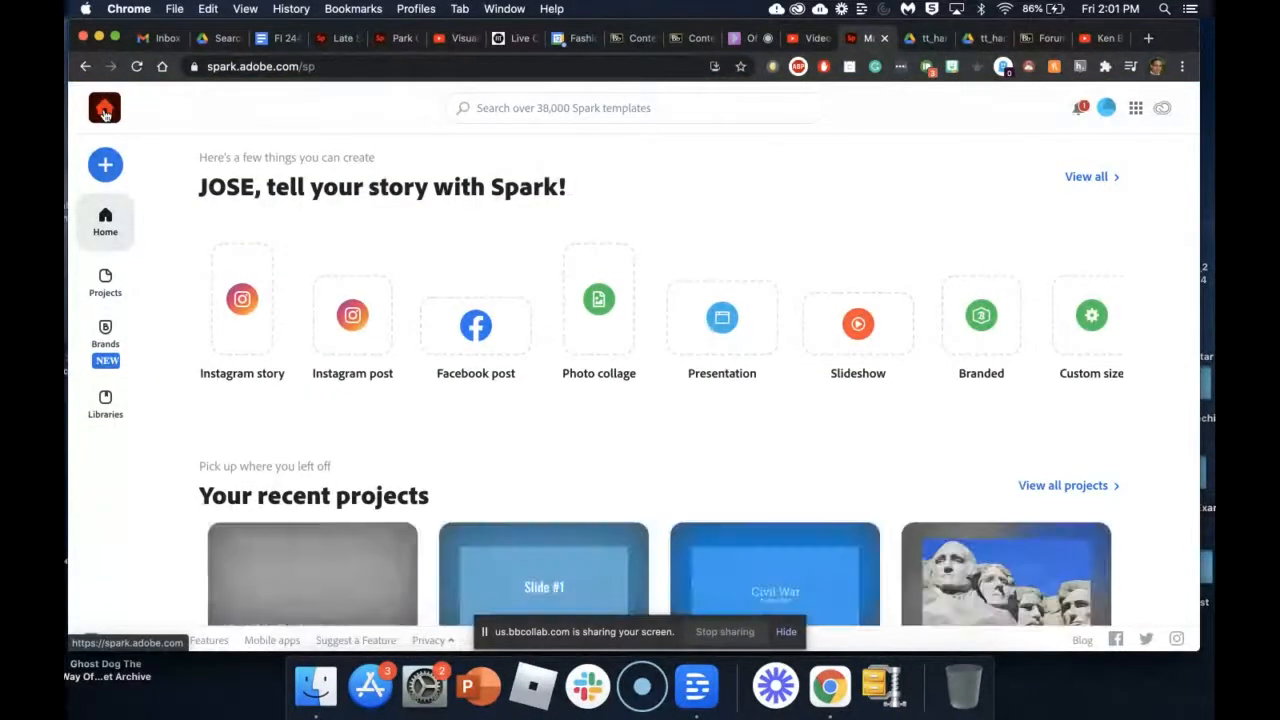
{"action": "scroll", "coordinate": [200, 363], "scroll_direction": "down", "scroll_amount": 2}
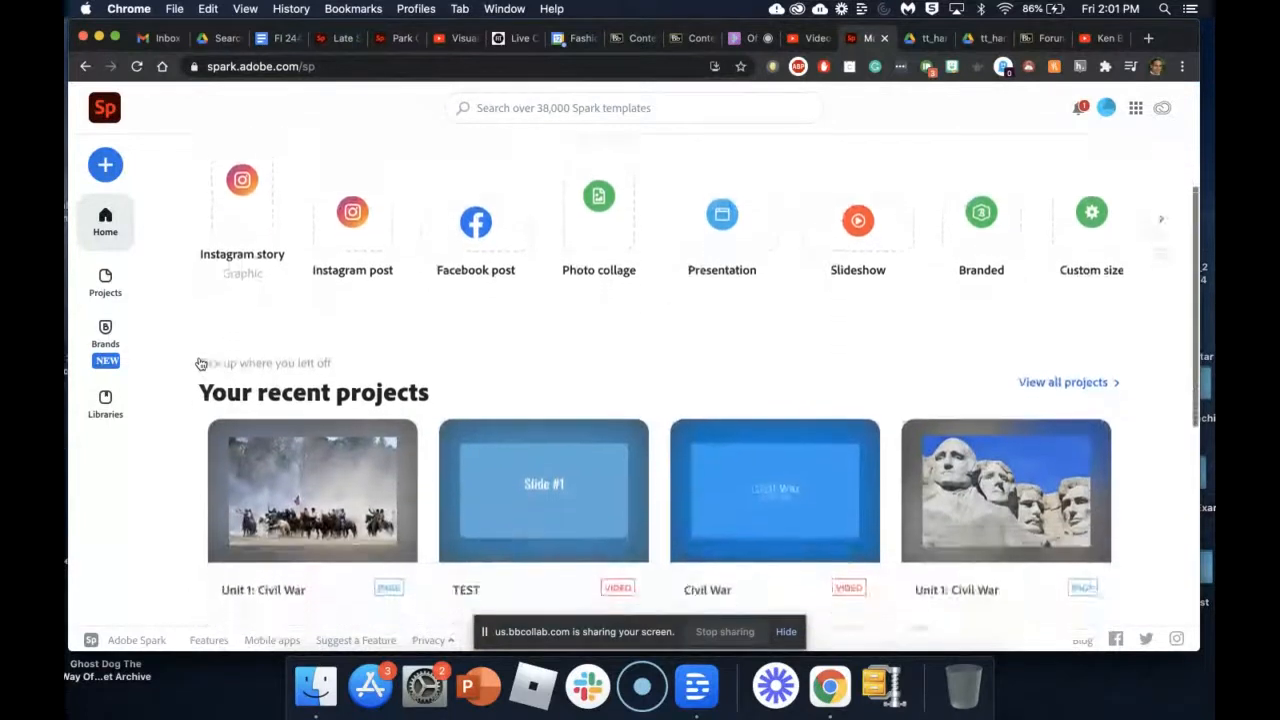
{"action": "left_click", "coordinate": [105, 165]}
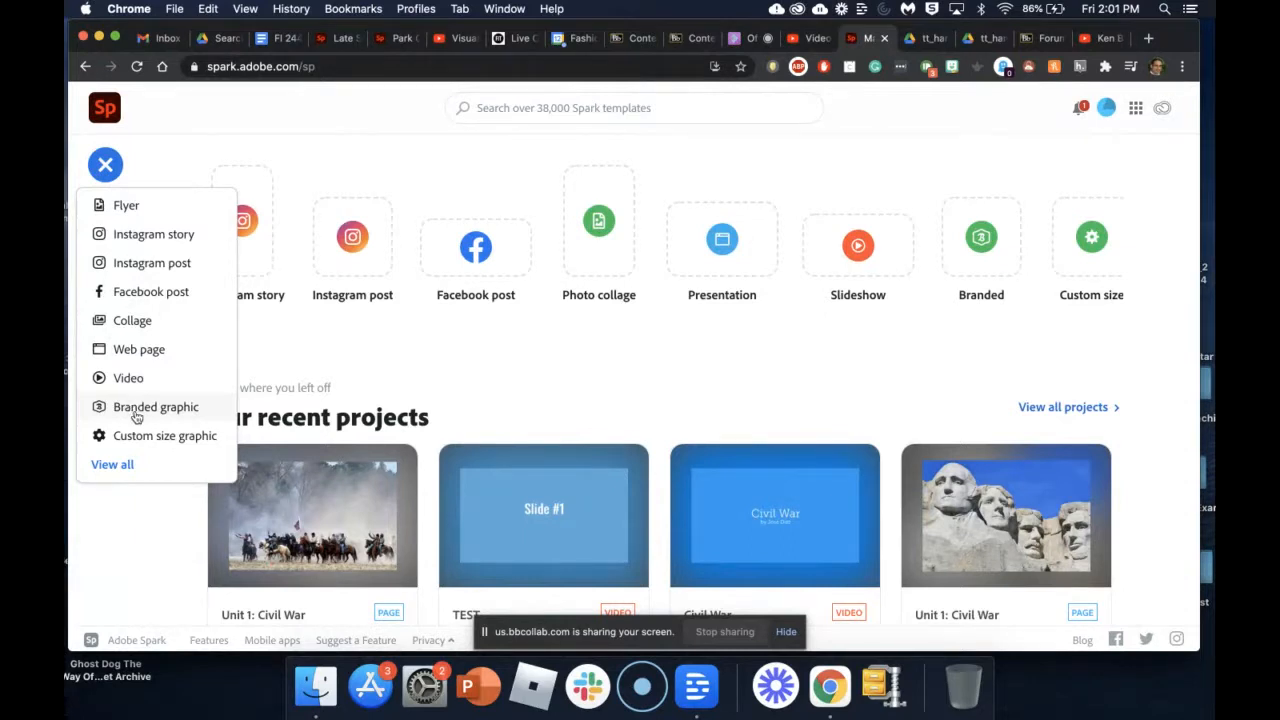
{"action": "left_click", "coordinate": [142, 407]}
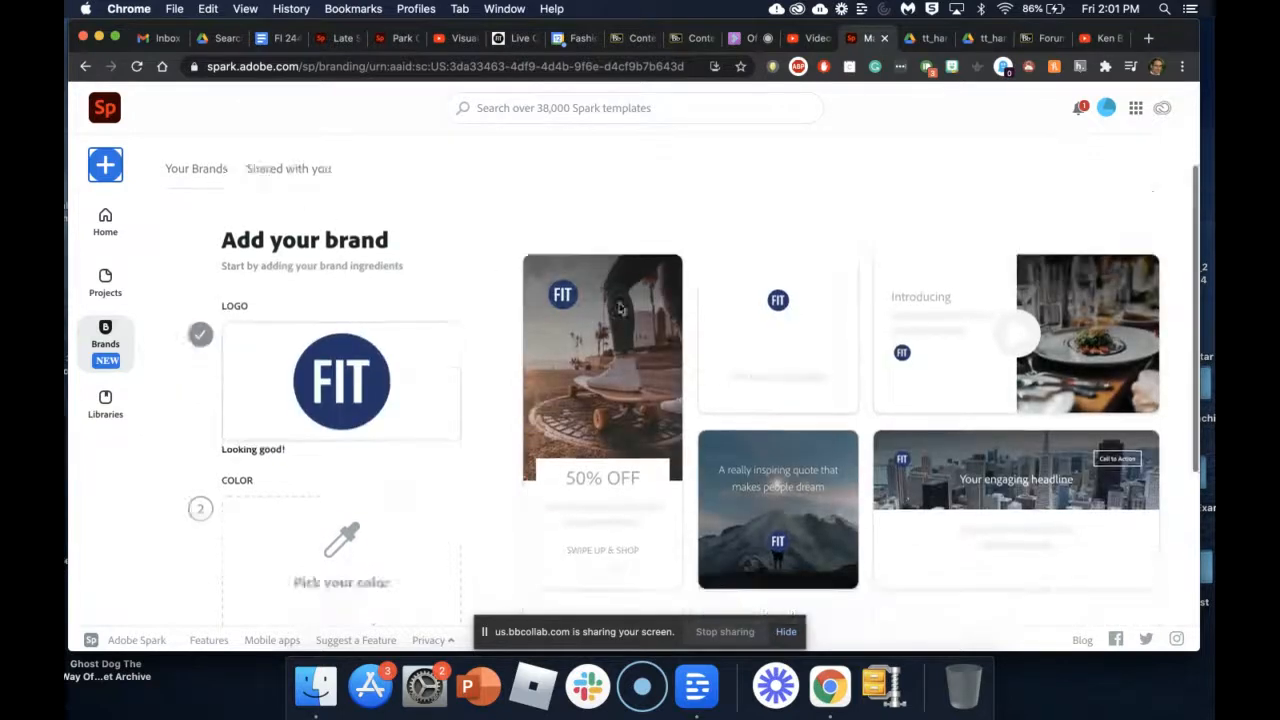
Step: Review the FIT brand setup on the Brands page and reopen the new-project list
{"action": "scroll", "coordinate": [619, 308], "scroll_direction": "down", "scroll_amount": 3}
{"action": "scroll", "coordinate": [619, 308], "scroll_direction": "down", "scroll_amount": 2}
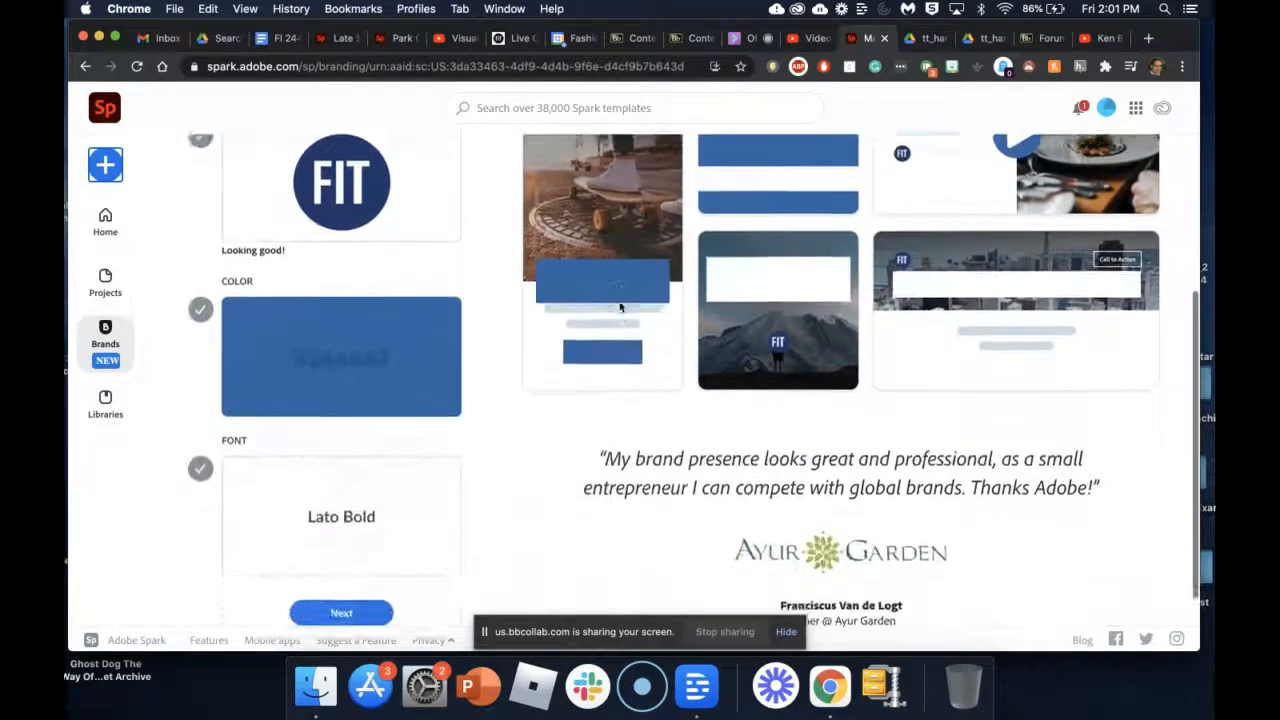
{"action": "scroll", "coordinate": [619, 308], "scroll_direction": "up", "scroll_amount": 4}
{"action": "scroll", "coordinate": [619, 308], "scroll_direction": "up", "scroll_amount": 1}
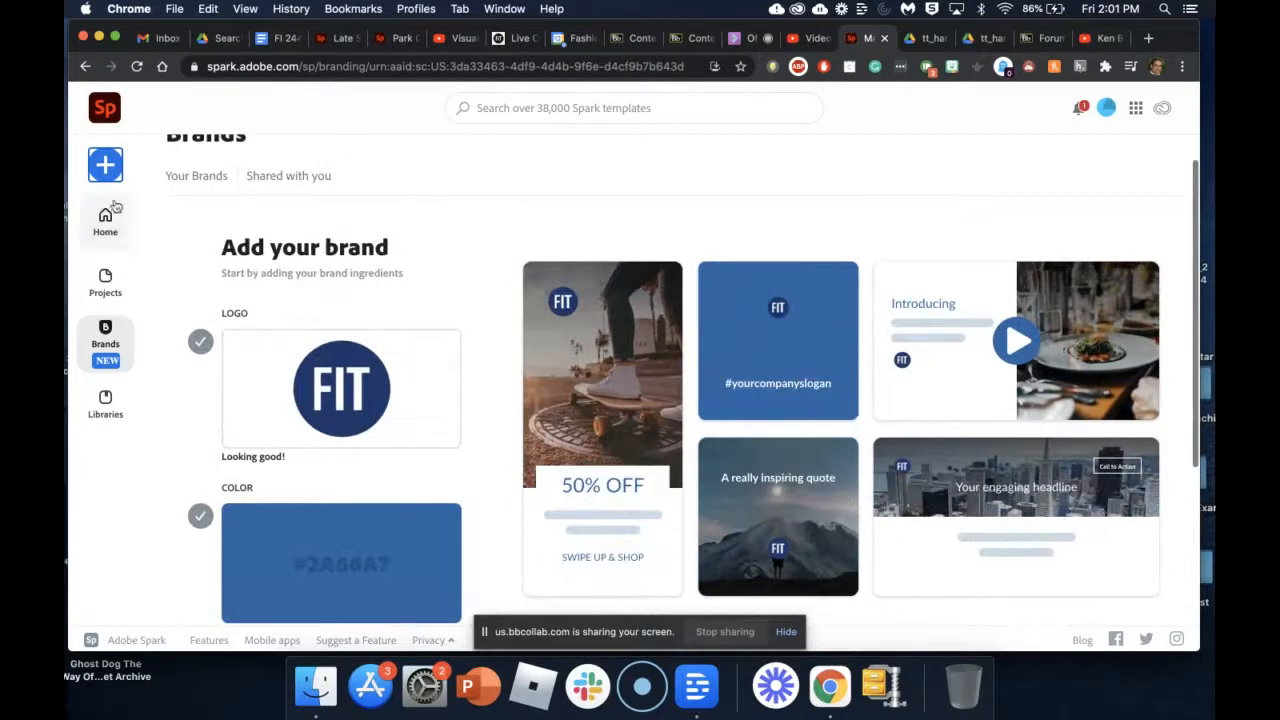
{"action": "left_click", "coordinate": [106, 165]}
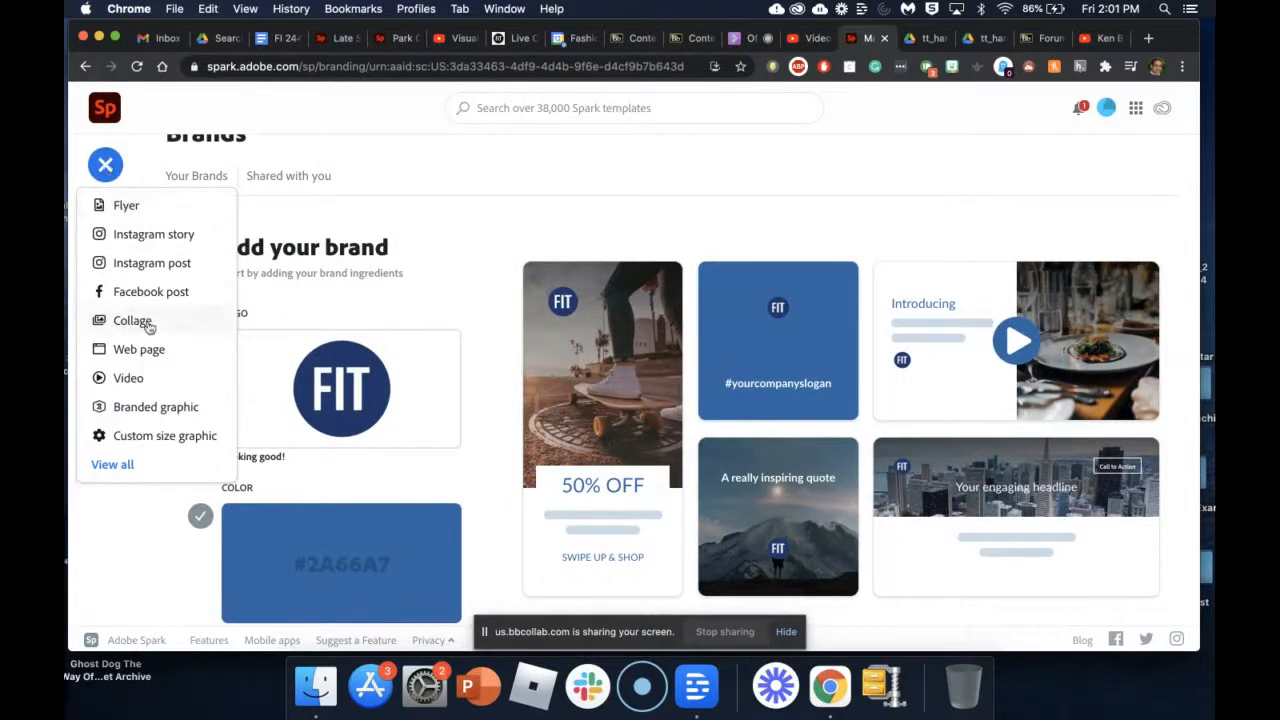
Step: Start a new Flyer post, hide the screen-sharing notice and browse the flyer templates
{"action": "left_click", "coordinate": [125, 209]}
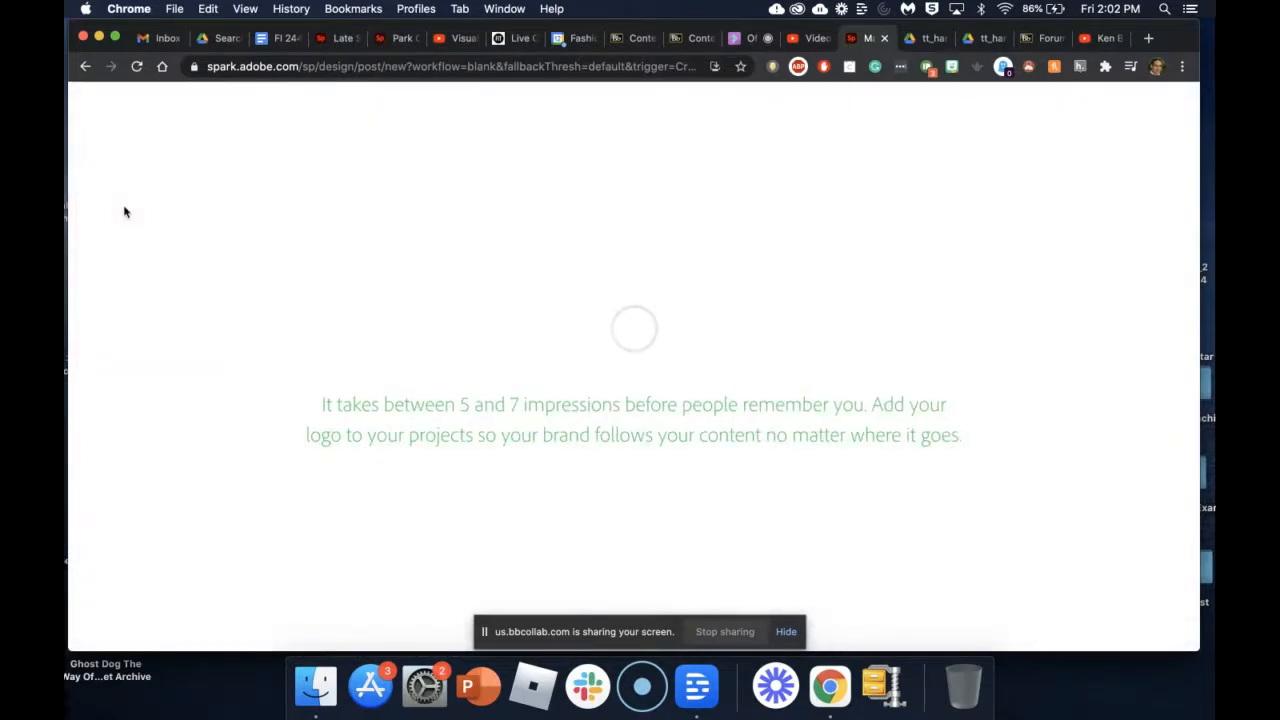
{"action": "left_click", "coordinate": [786, 632]}
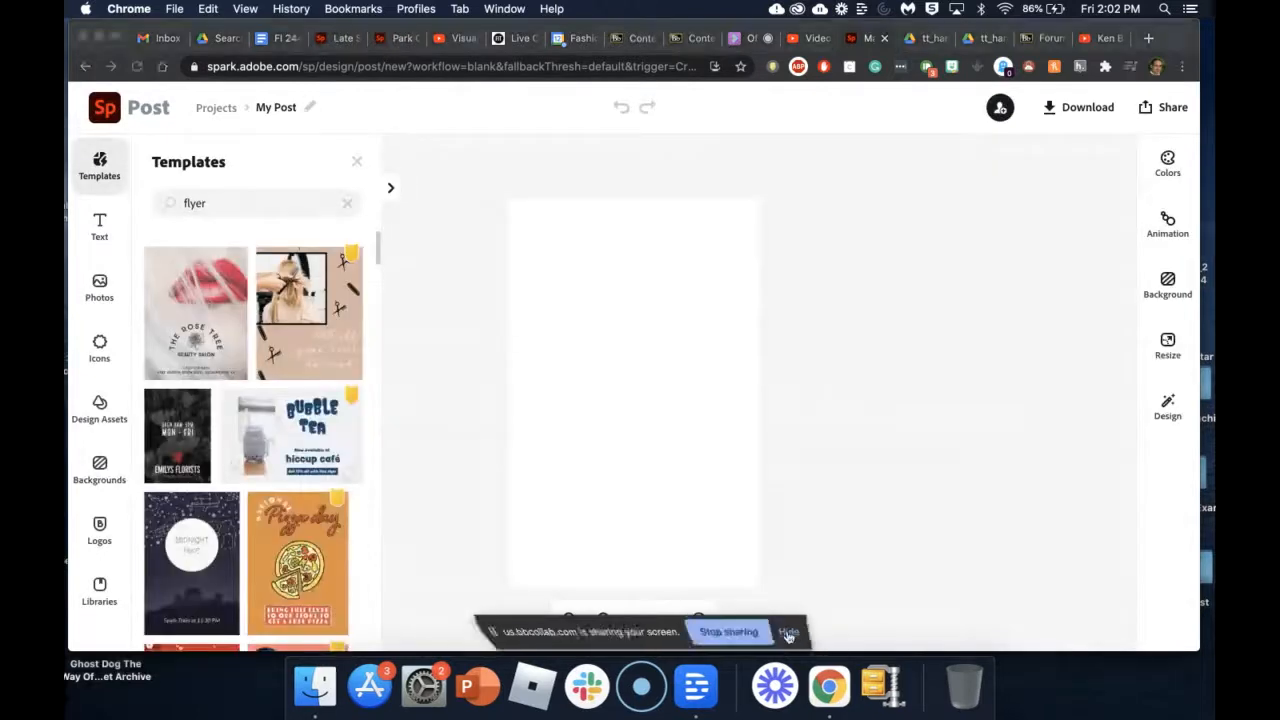
{"action": "scroll", "coordinate": [253, 440], "scroll_direction": "down", "scroll_amount": 3}
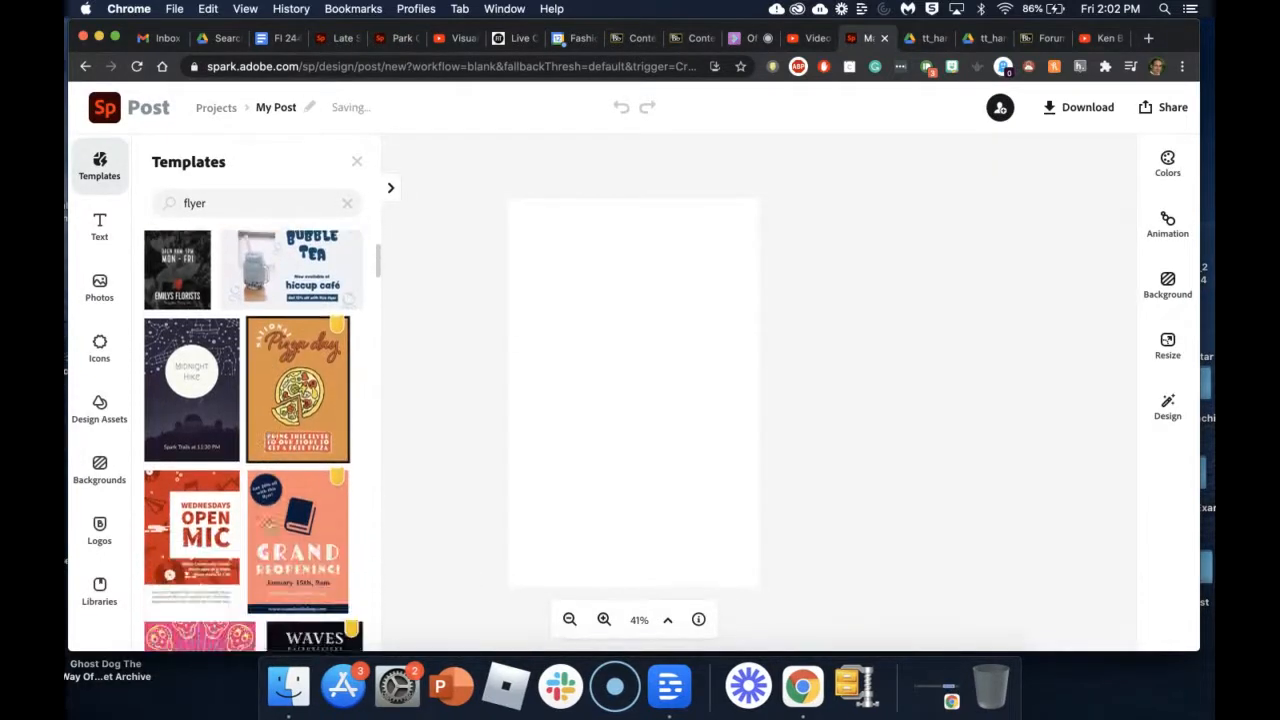
{"action": "scroll", "coordinate": [257, 416], "scroll_direction": "down", "scroll_amount": 5}
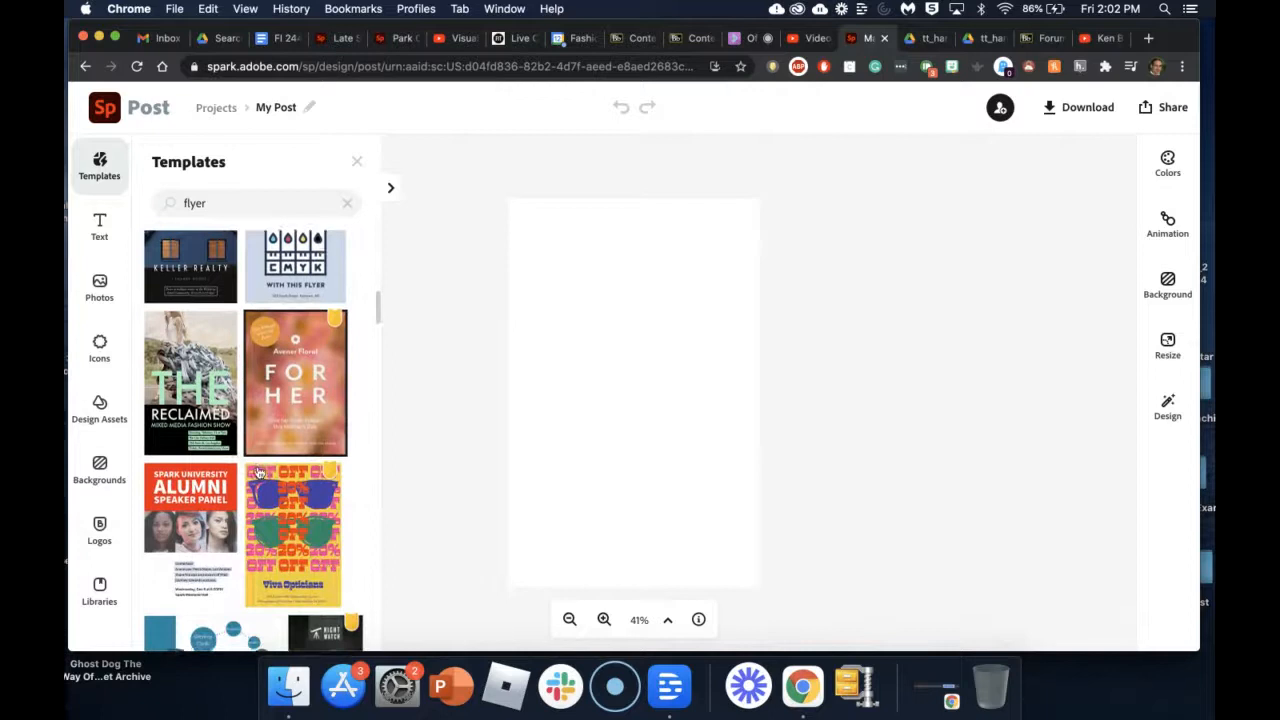
{"action": "scroll", "coordinate": [258, 472], "scroll_direction": "up", "scroll_amount": 2}
{"action": "scroll", "coordinate": [258, 472], "scroll_direction": "up", "scroll_amount": 1}
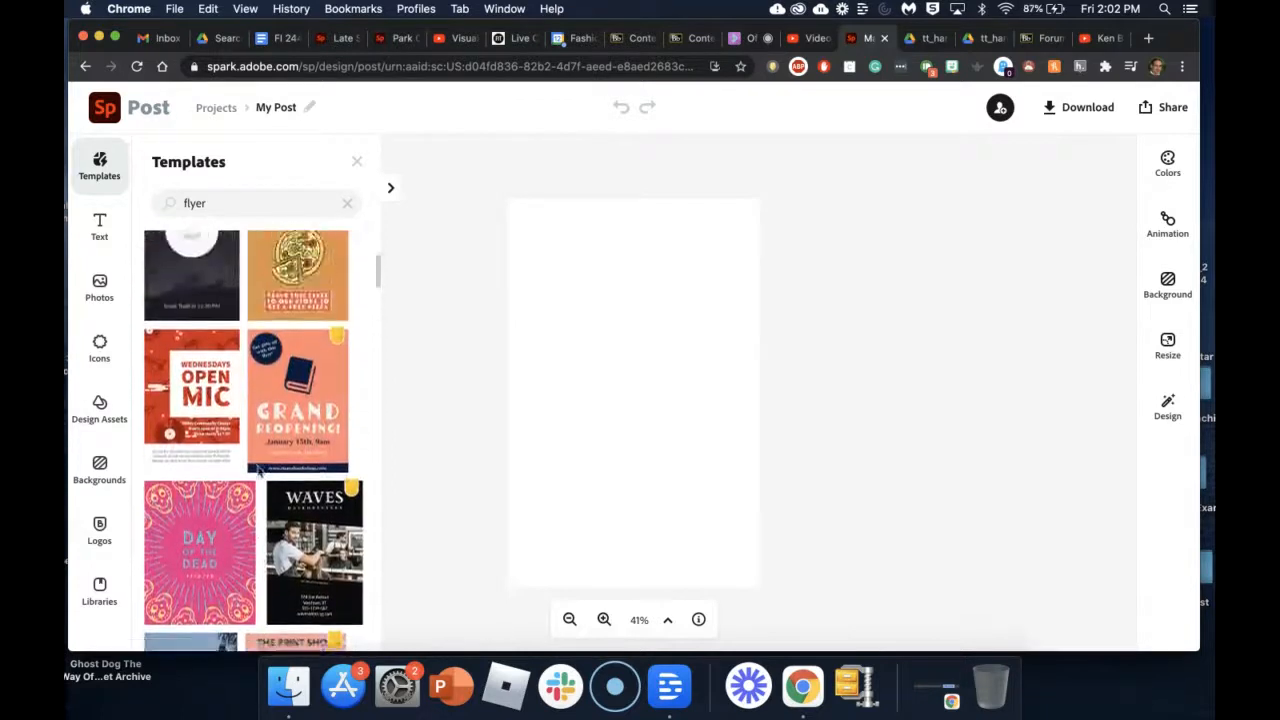
{"action": "scroll", "coordinate": [258, 472], "scroll_direction": "down", "scroll_amount": 5}
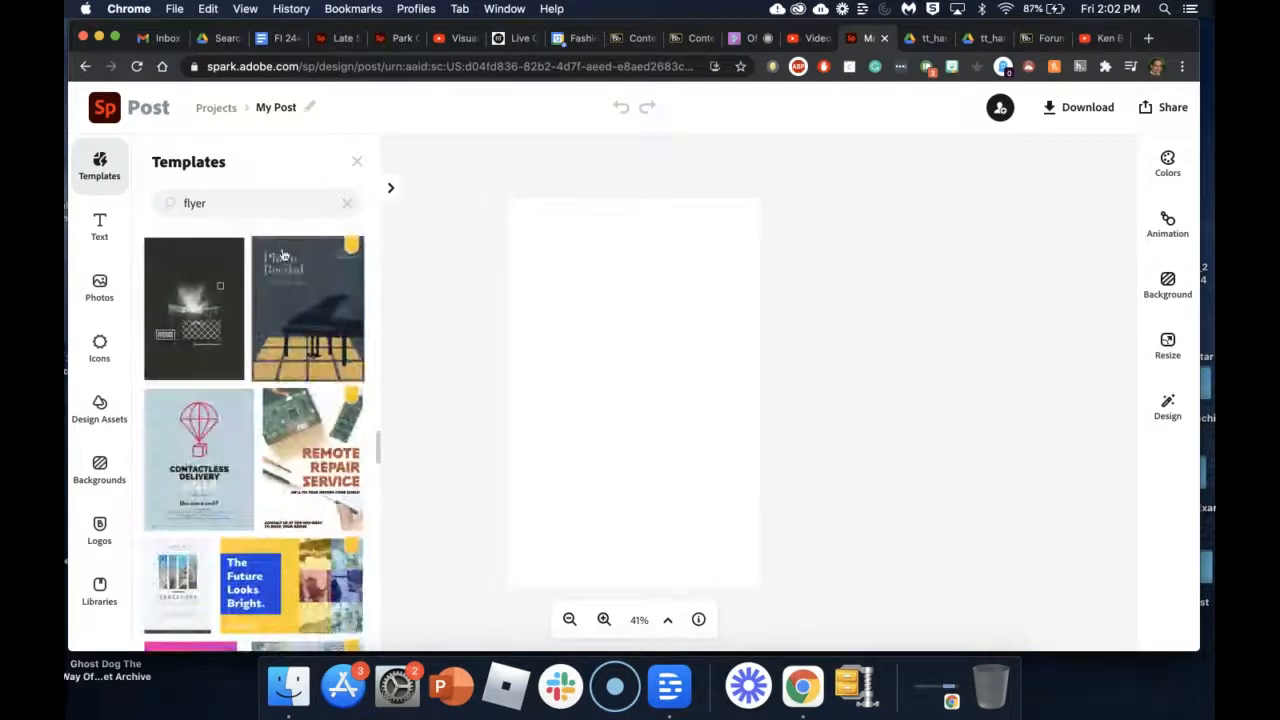
Step: Search templates for 'margarita' and preview the Cocktail Hour template
{"action": "left_click", "coordinate": [247, 206]}
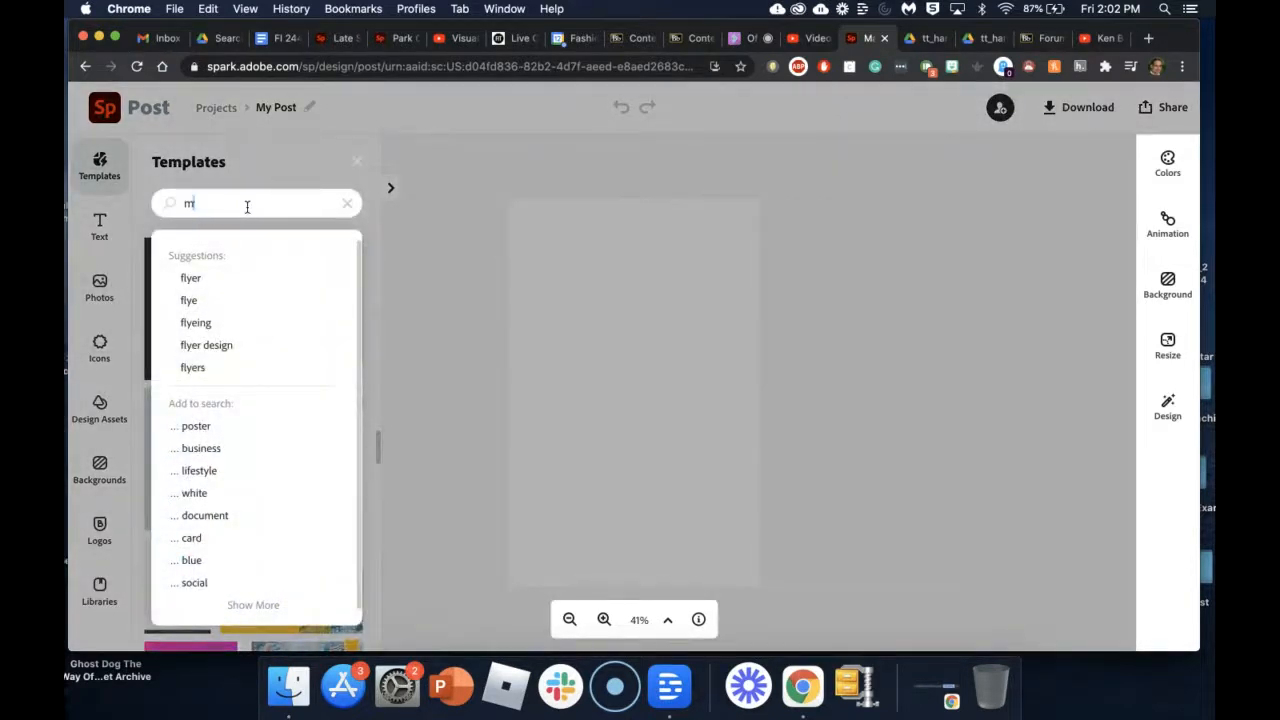
{"action": "key", "text": "Return"}
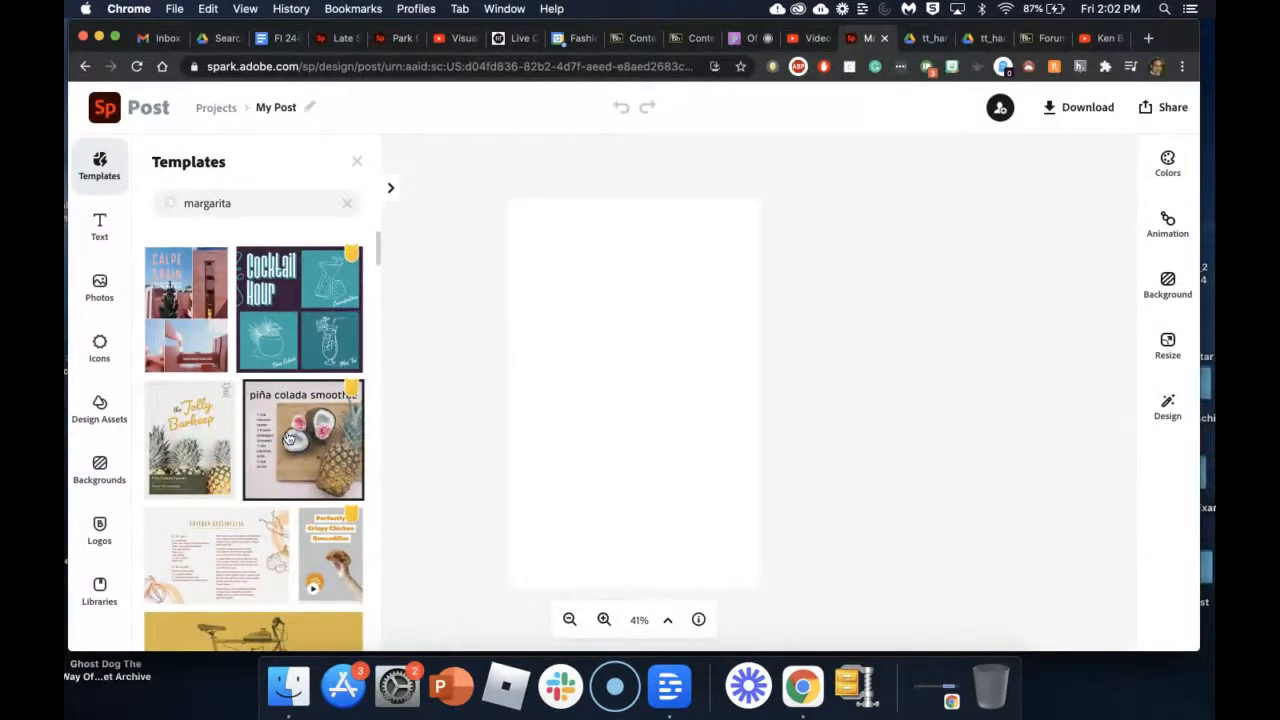
{"action": "left_click", "coordinate": [285, 300]}
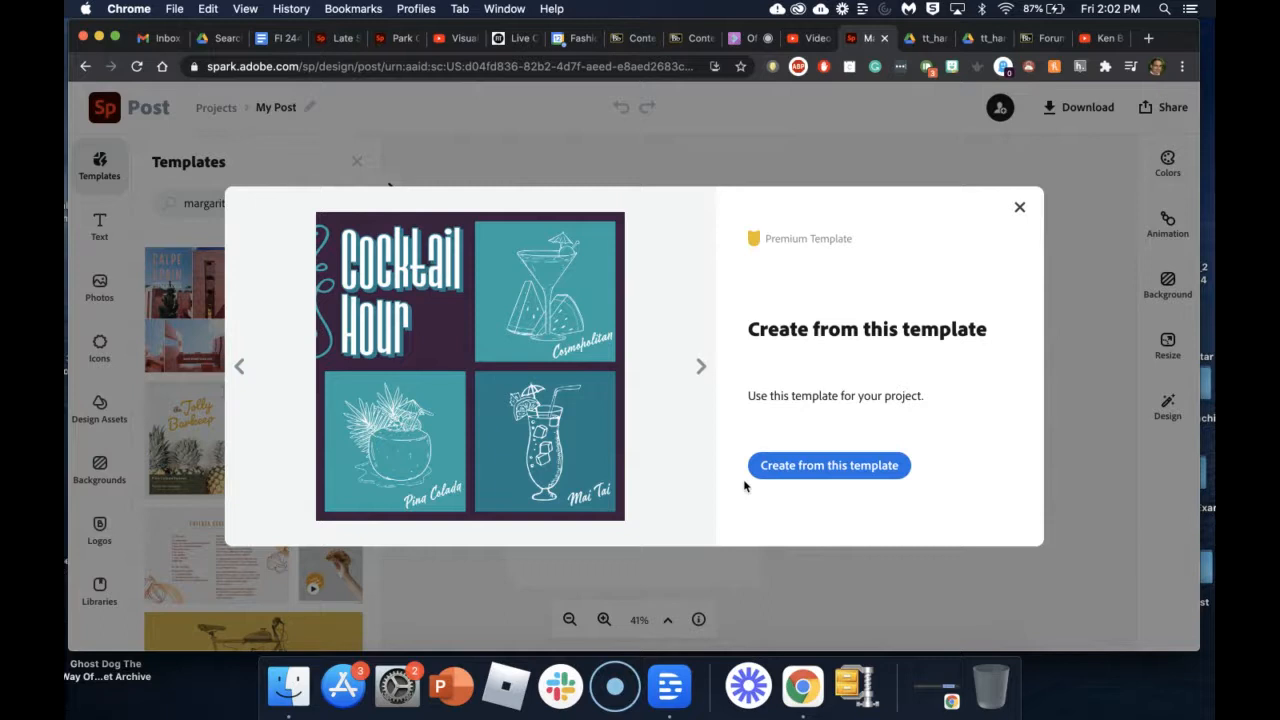
Step: Create the post from the Cocktail Hour template and open its title for editing
{"action": "left_click", "coordinate": [810, 466]}
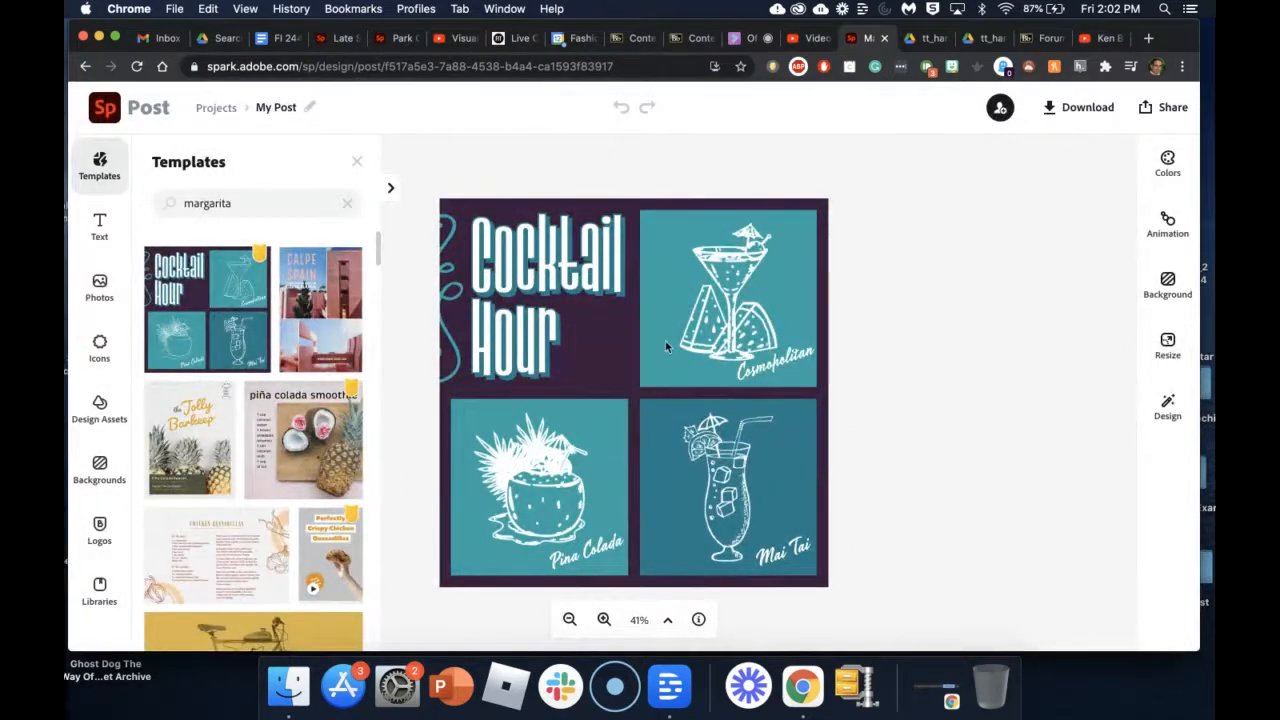
{"action": "left_click", "coordinate": [528, 247]}
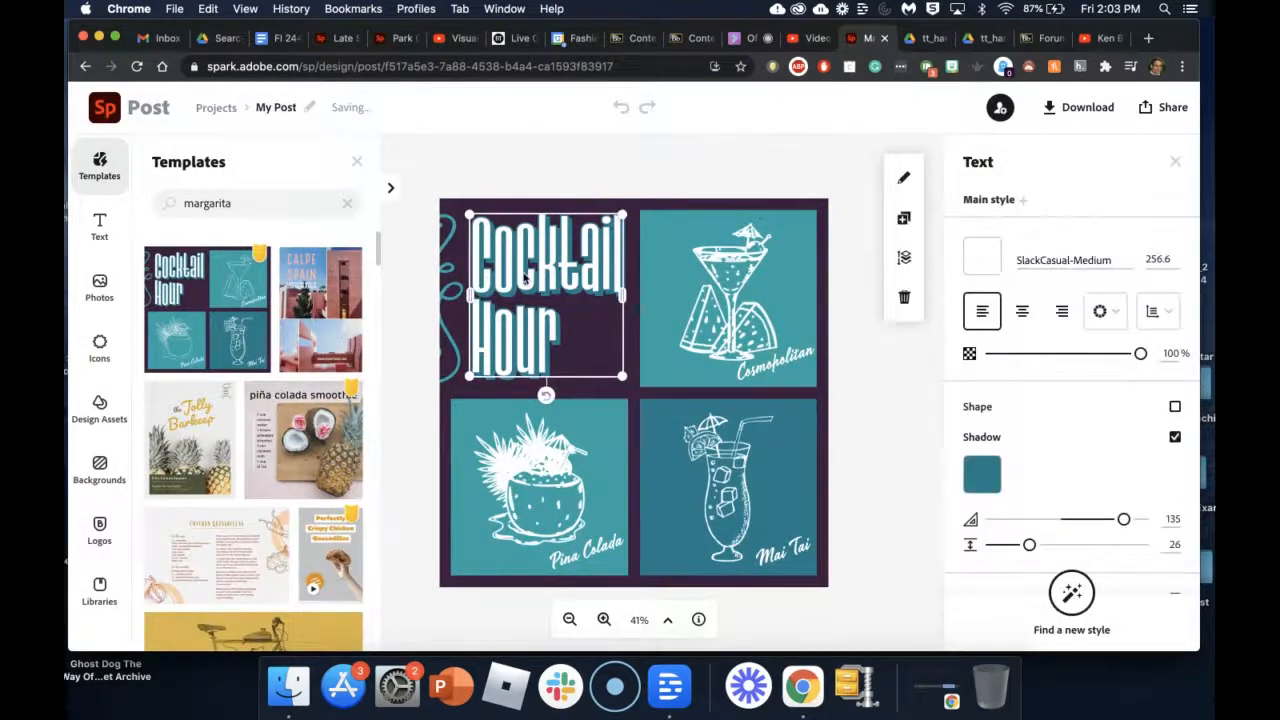
{"action": "left_click", "coordinate": [523, 278]}
Step: Replace the title with 'Margarita Friday', then return to the Blackboard Collaborate session
{"action": "left_click_drag", "start_coordinate": [651, 323], "coordinate": [413, 317]}
{"action": "key", "text": "BackSpace"}
{"action": "key", "text": "BackSpace"}
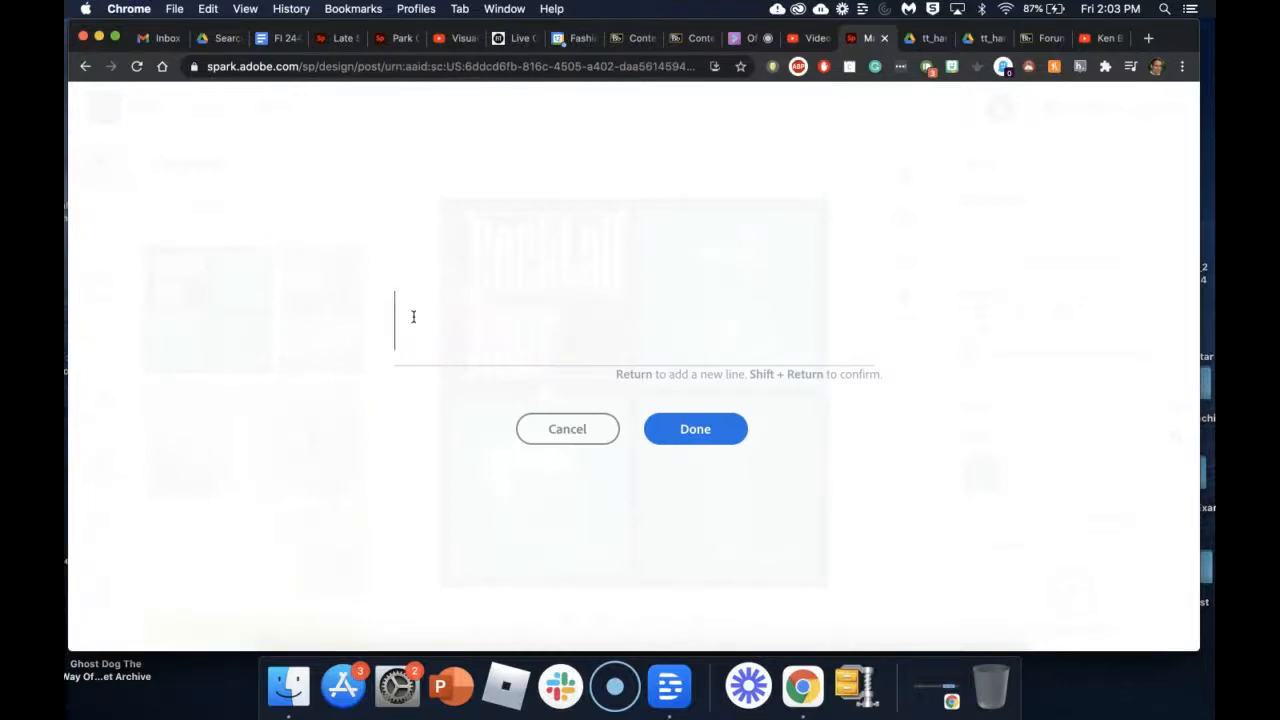
{"action": "type", "text": "Marga"}
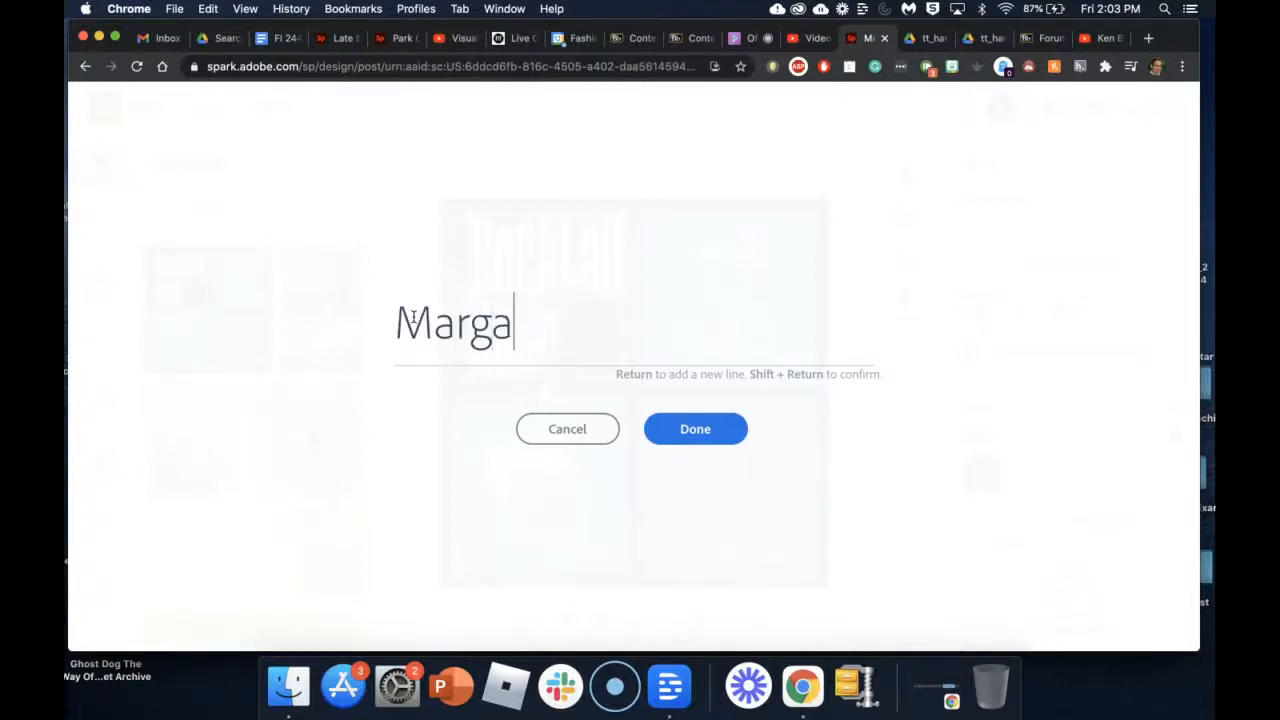
{"action": "type", "text": "rita Friday"}
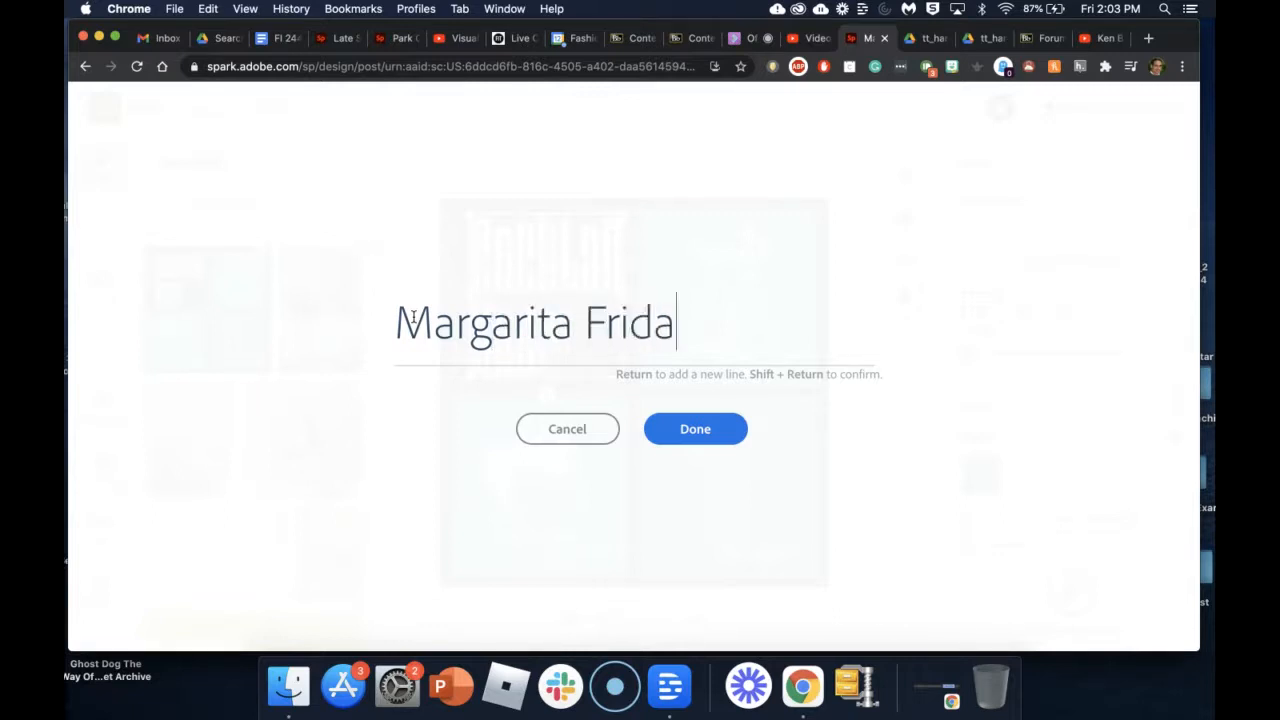
{"action": "left_click", "coordinate": [690, 429]}
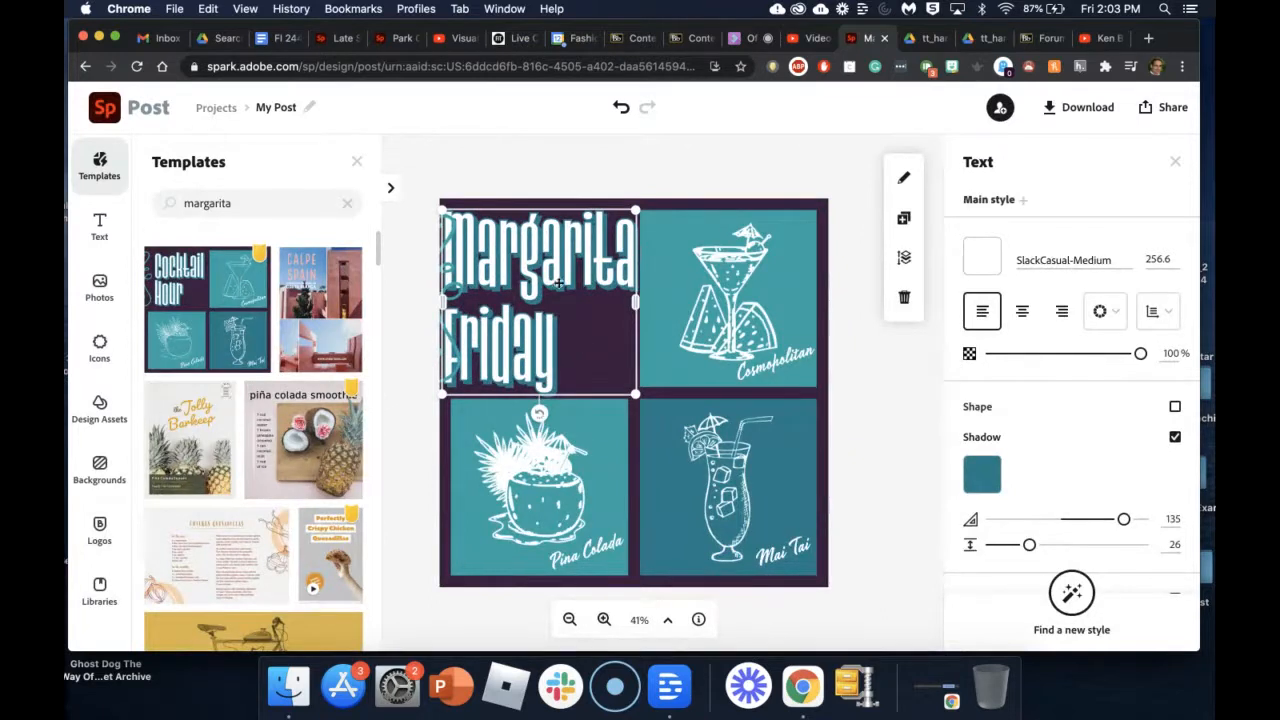
{"action": "left_click", "coordinate": [873, 412]}
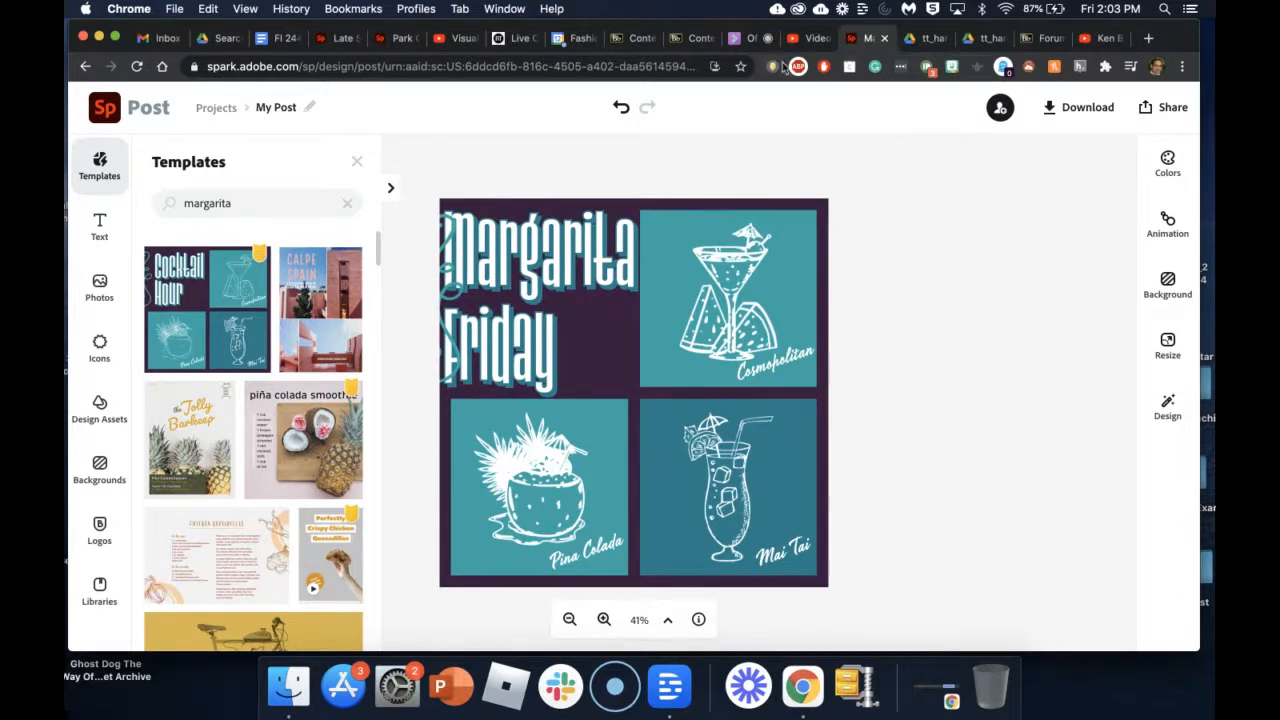
{"action": "left_click", "coordinate": [745, 38]}
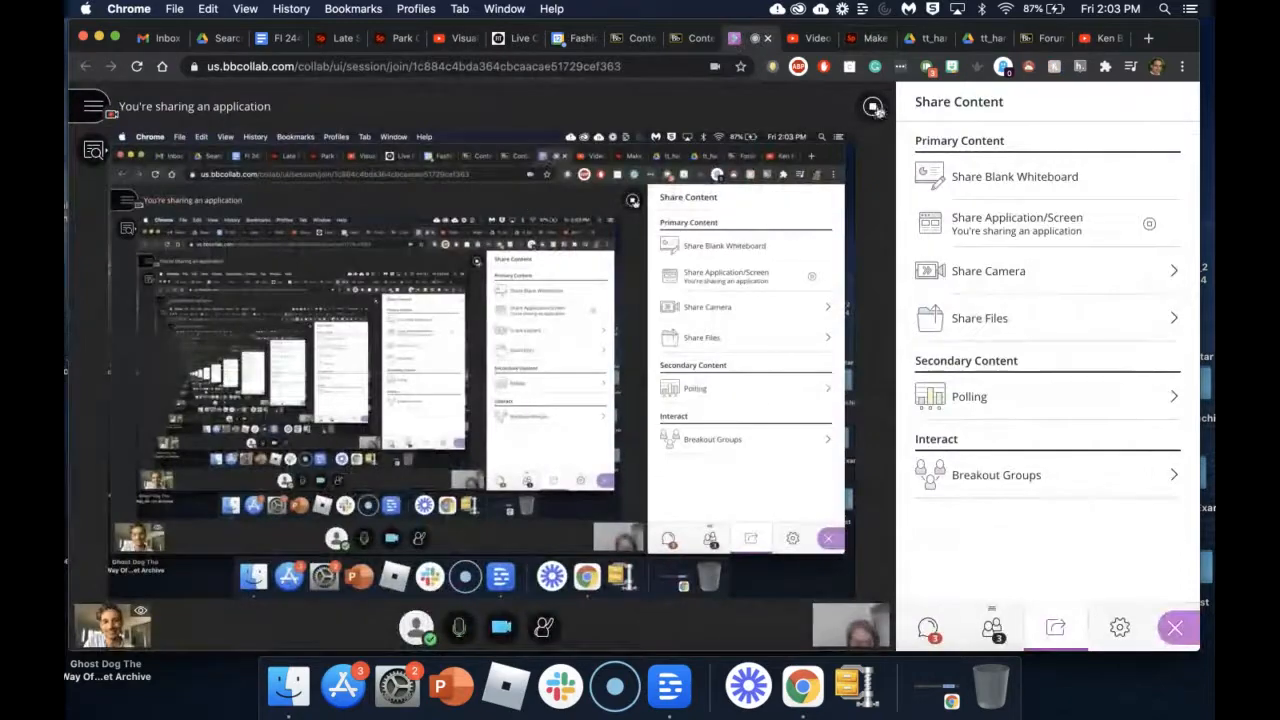